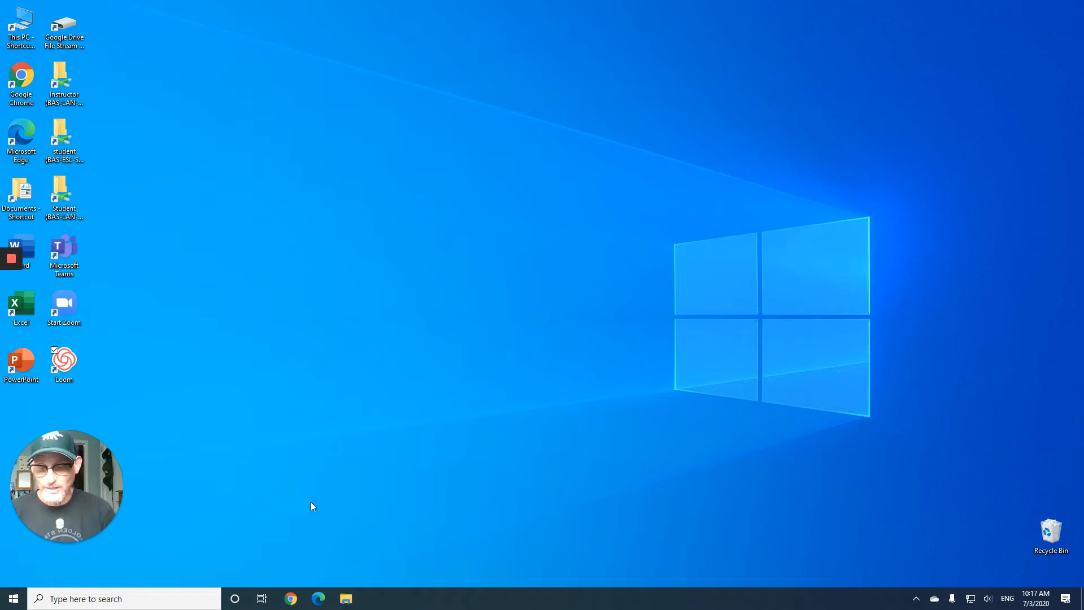
- Open Google Chrome and go to bookshelf.vitalsource.com
click(292, 599)
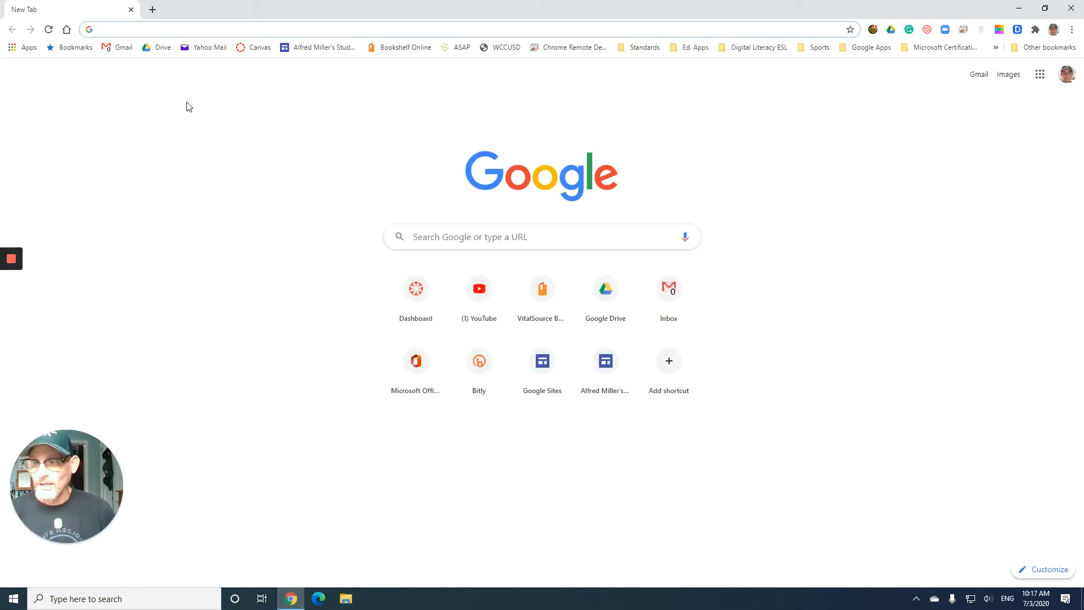
text(bookshelf.vitalsource.com)
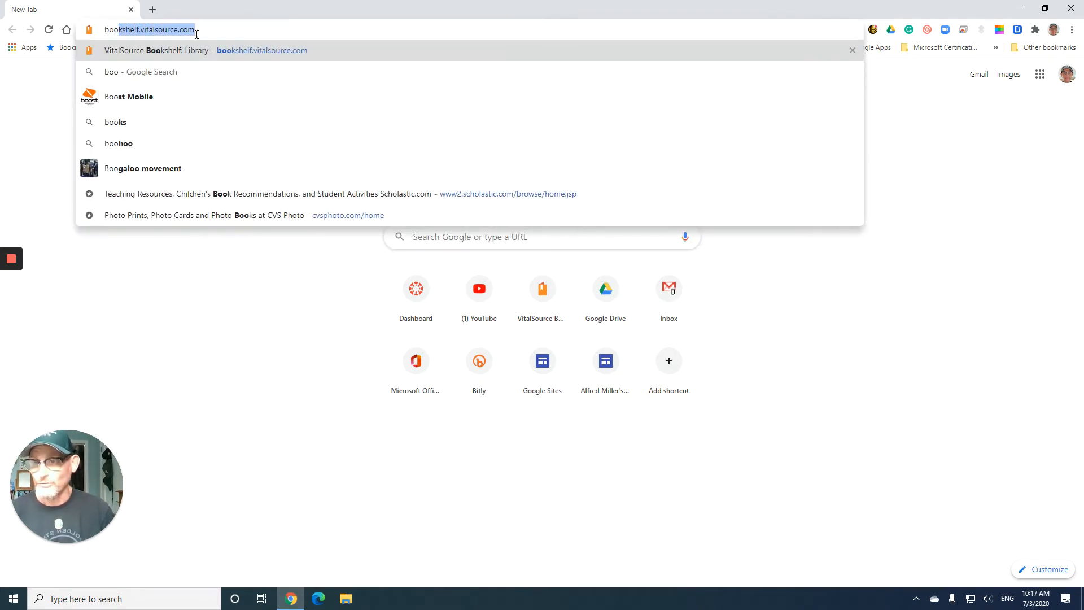
key(End)
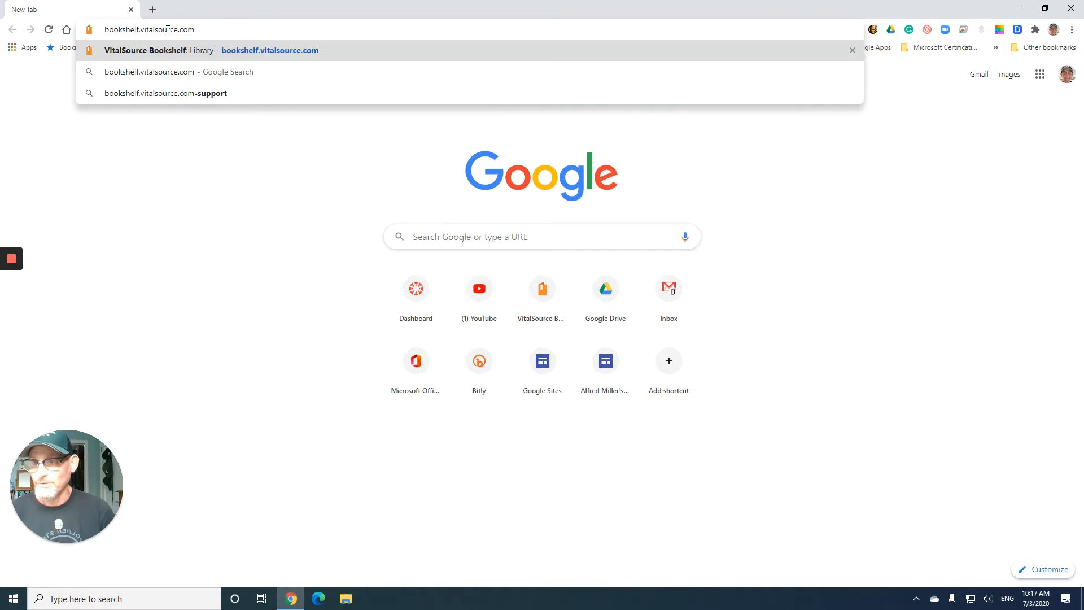
click(917, 600)
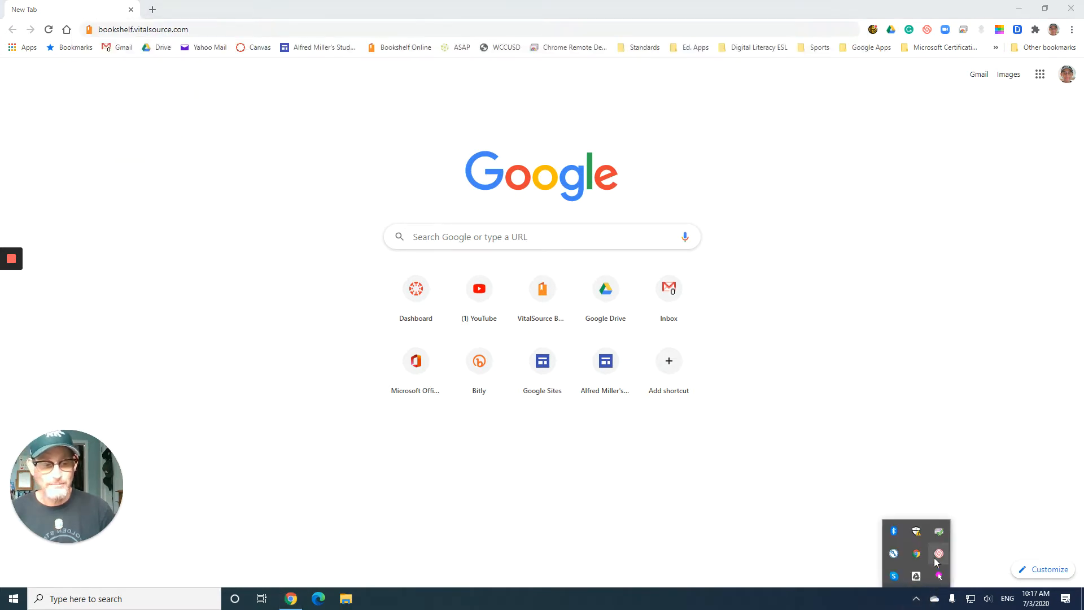
right_click(938, 576)
click(970, 496)
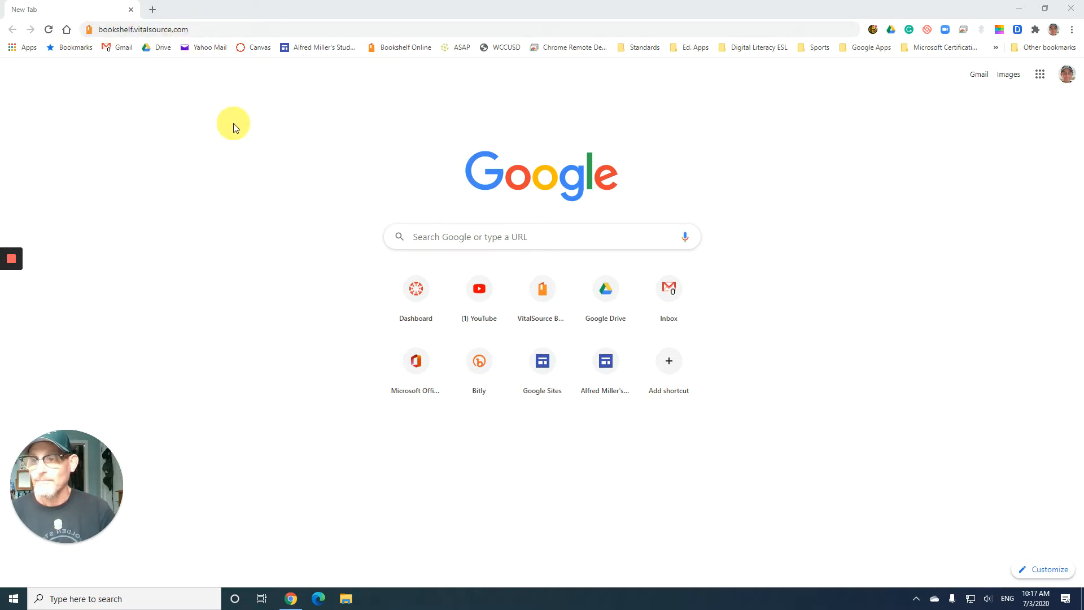
click(224, 26)
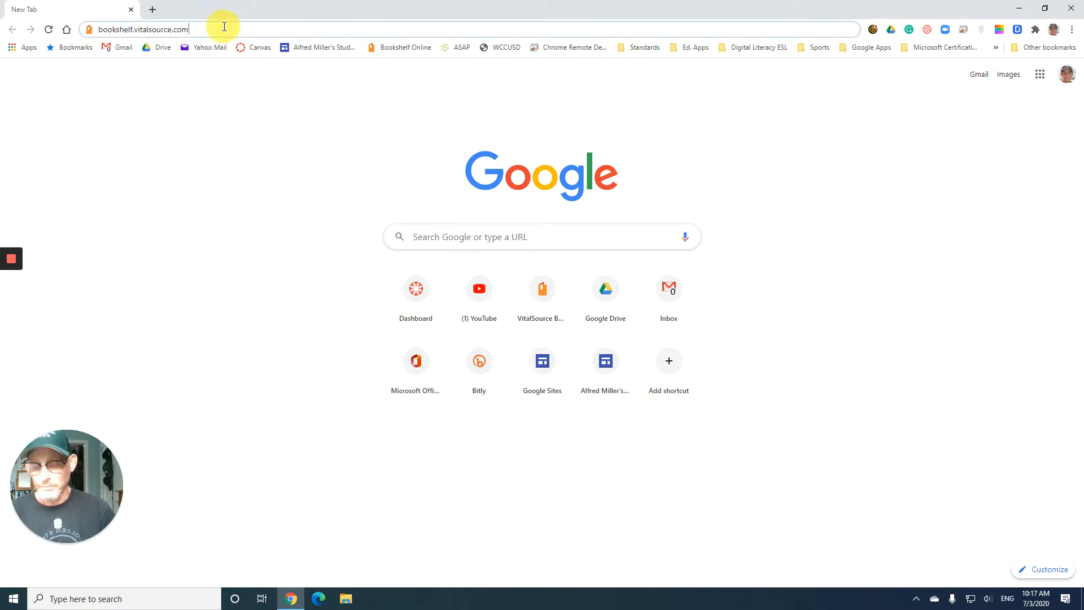
key(Return)
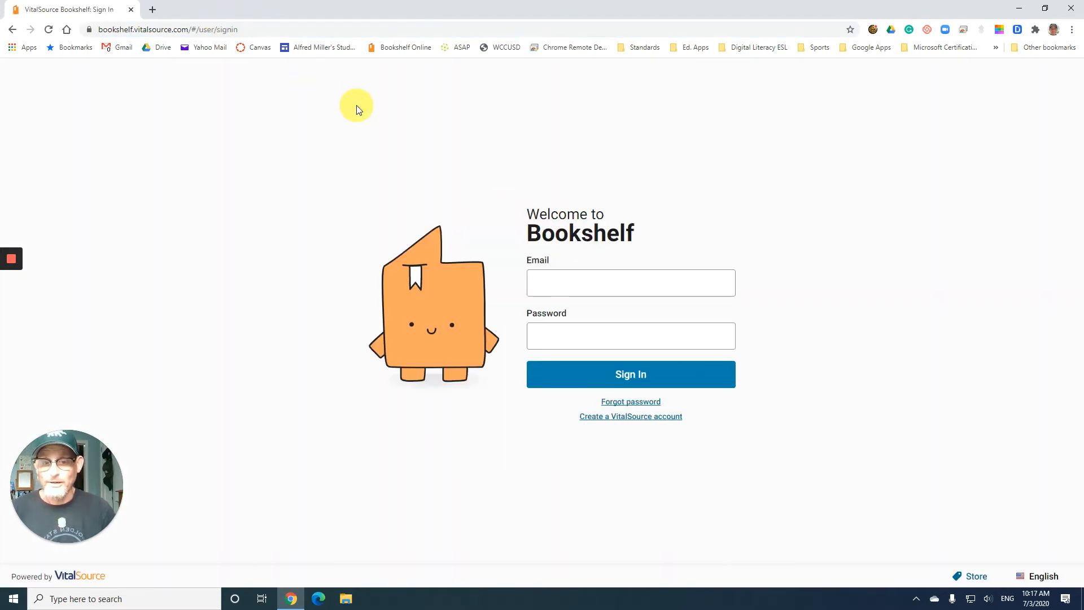
- Sign in to Bookshelf with the saved school e-mail address and the account password
click(542, 288)
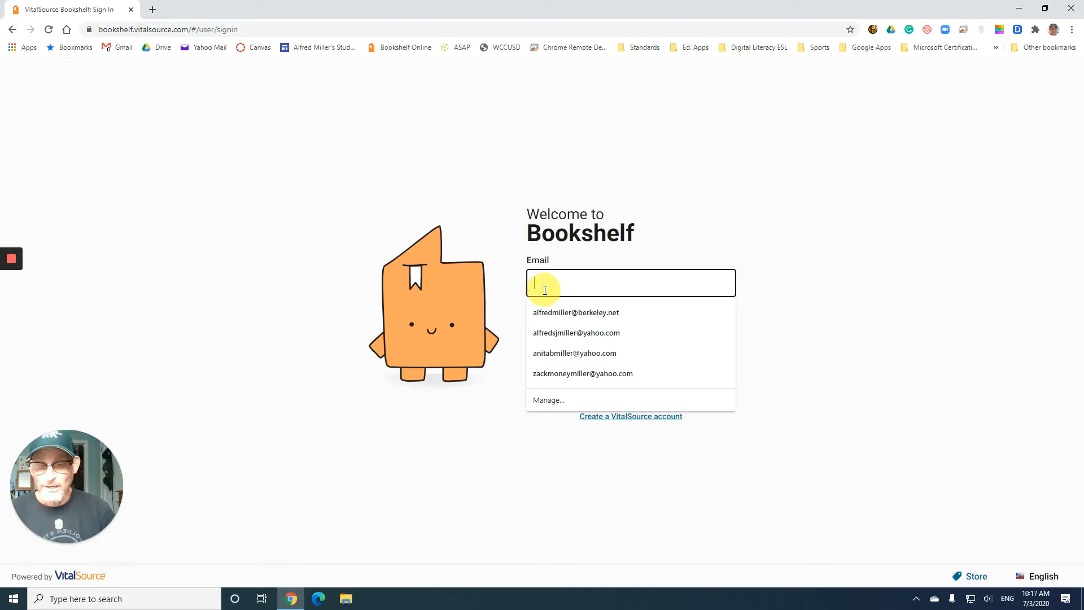
click(557, 315)
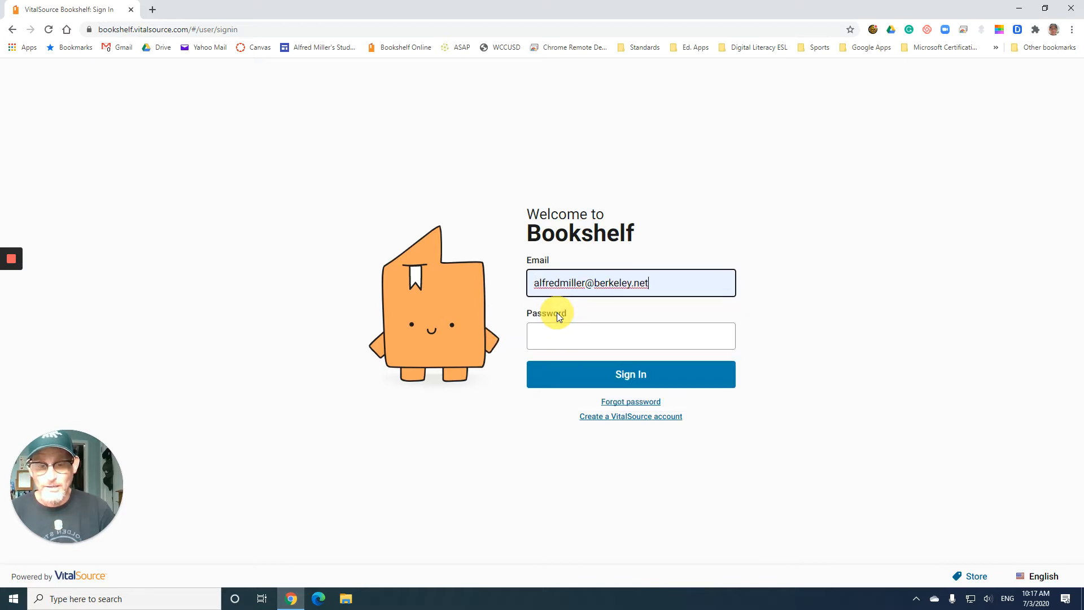
click(557, 339)
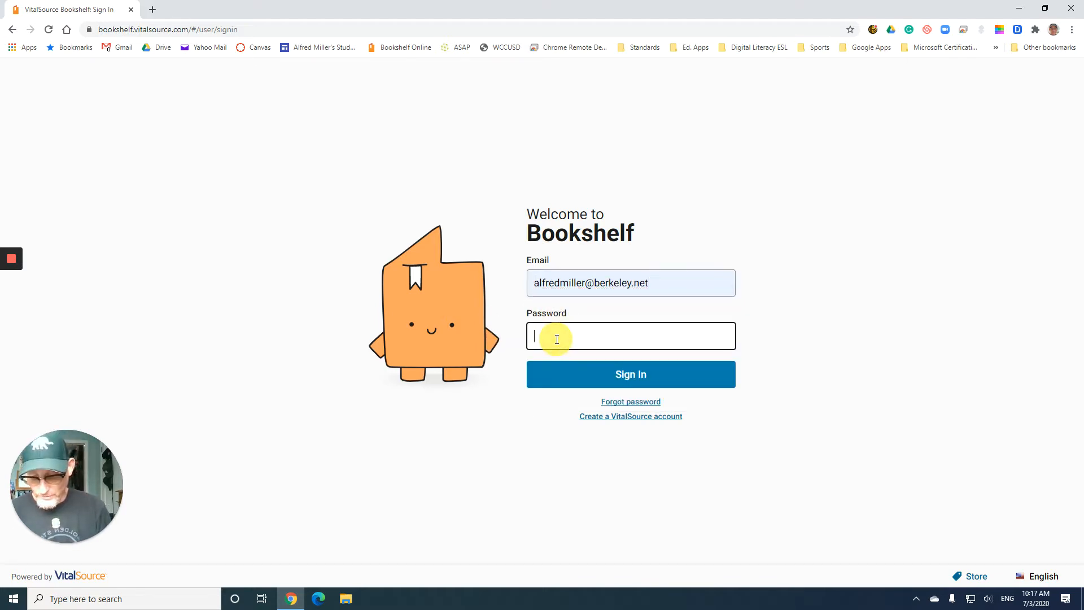
text(*********)
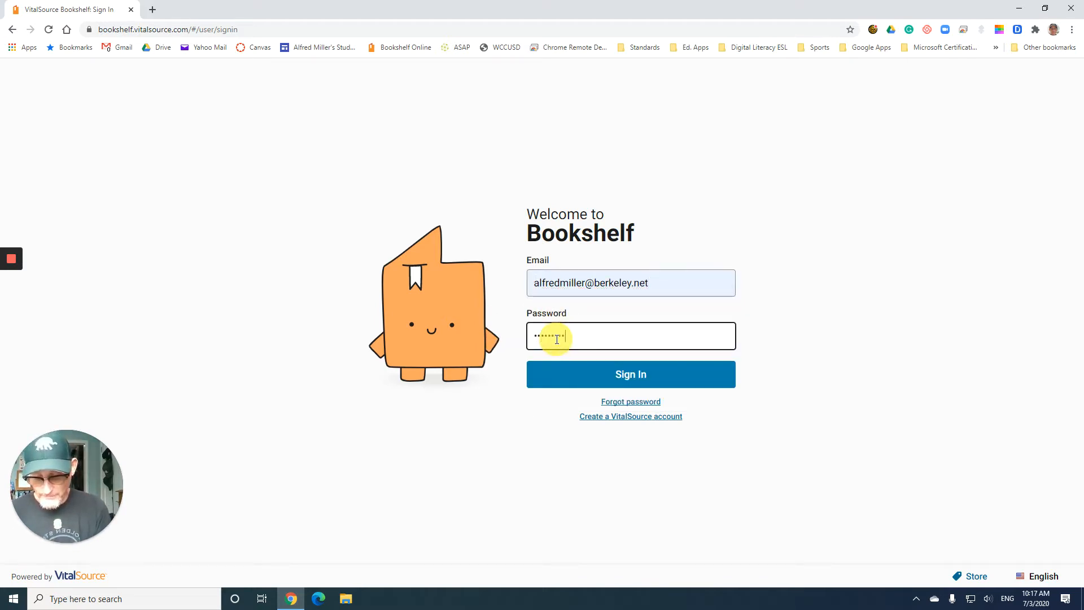
text(*****)
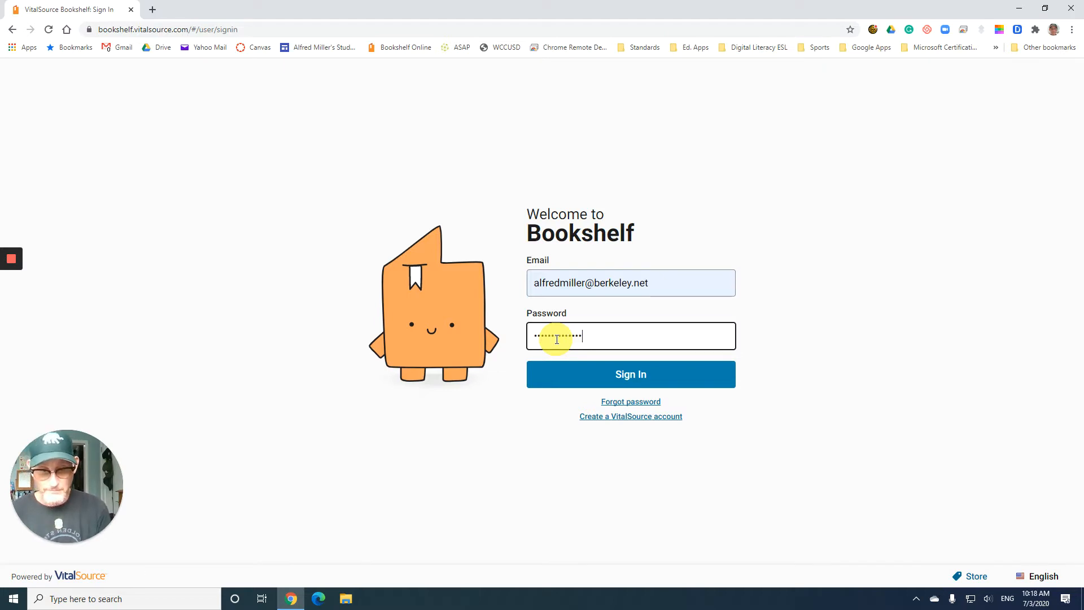
key(Return)
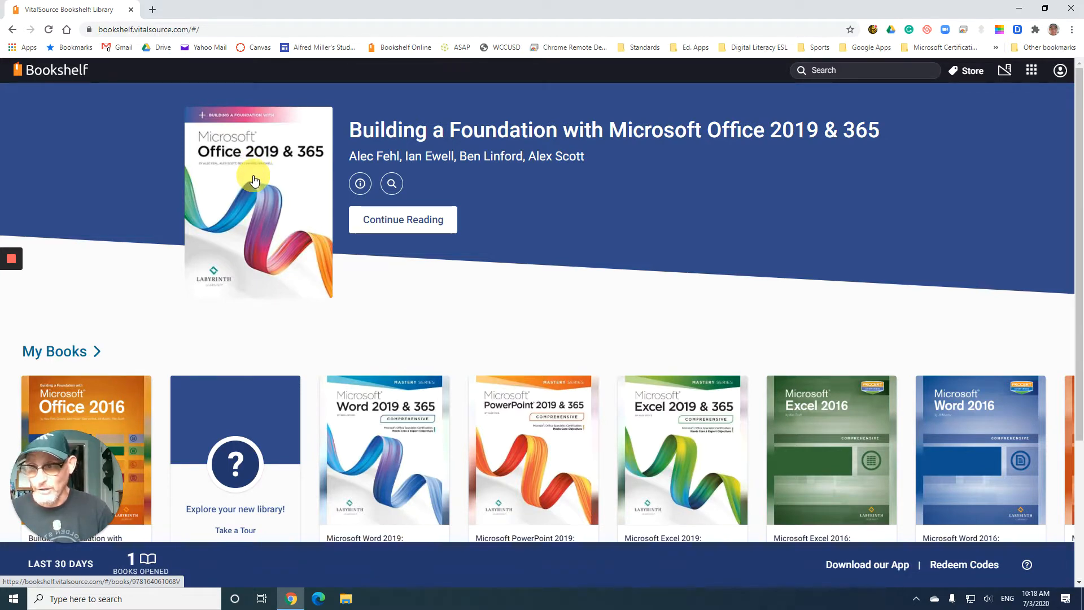
- Open Building a Foundation with Microsoft Office 2019 & 365 at the Chapter Opener of Word Chapter 3: Creating Reports
click(254, 181)
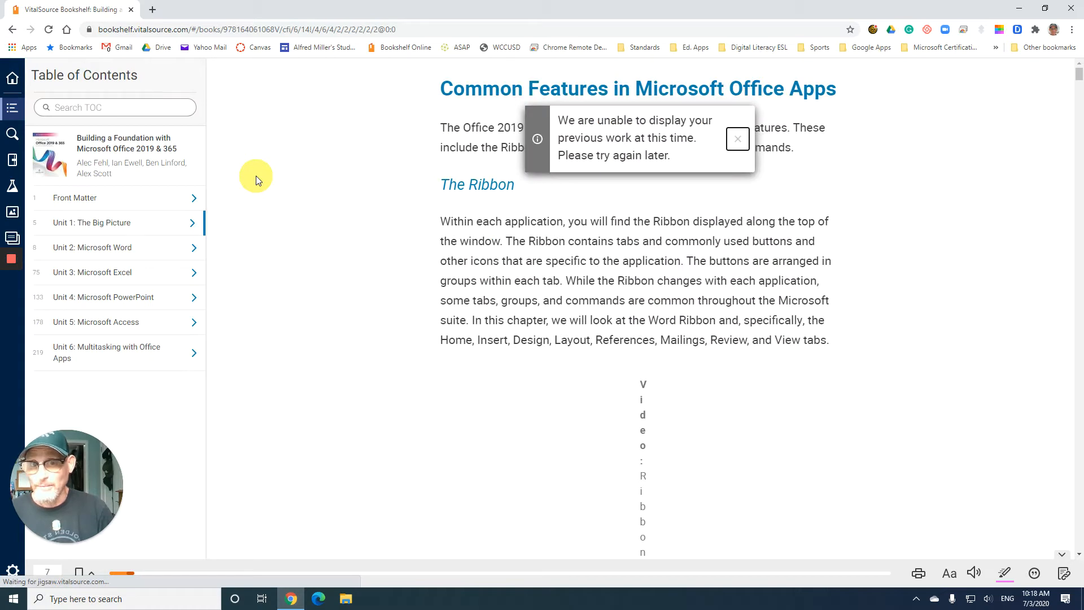
click(738, 144)
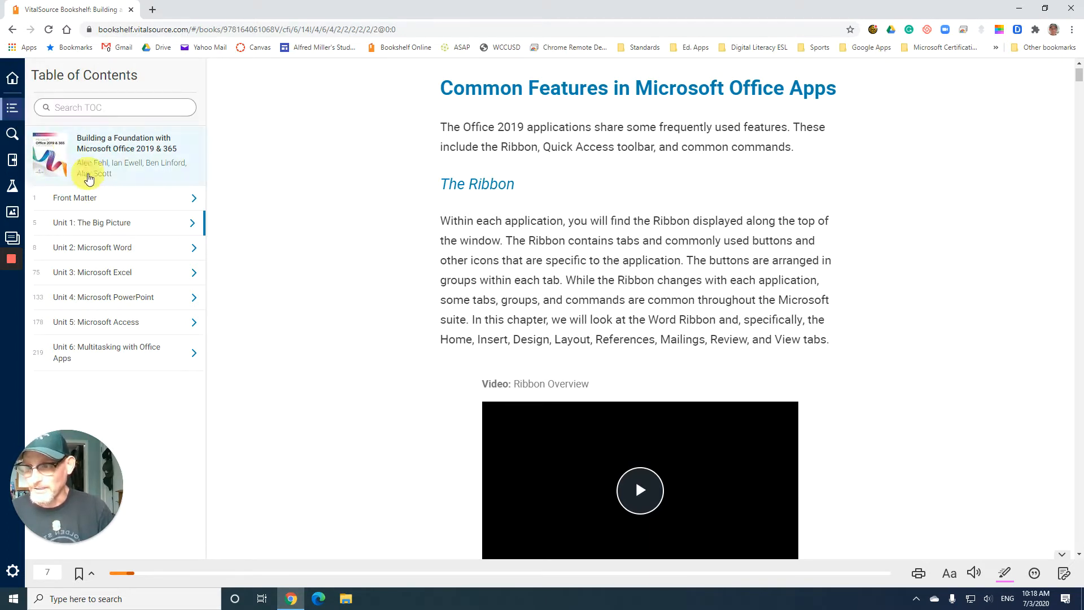
click(94, 246)
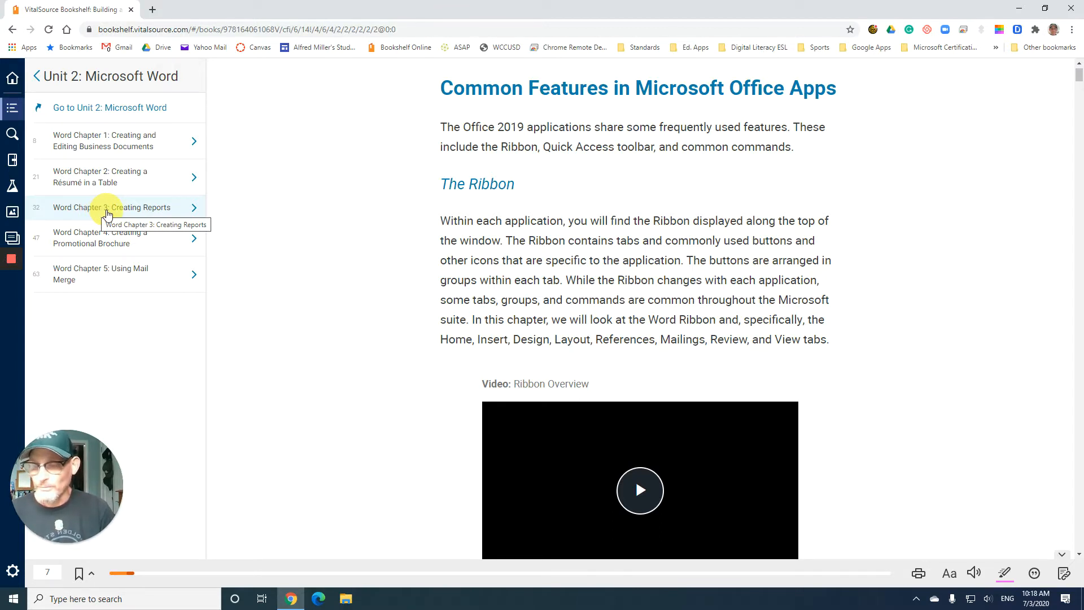
click(100, 209)
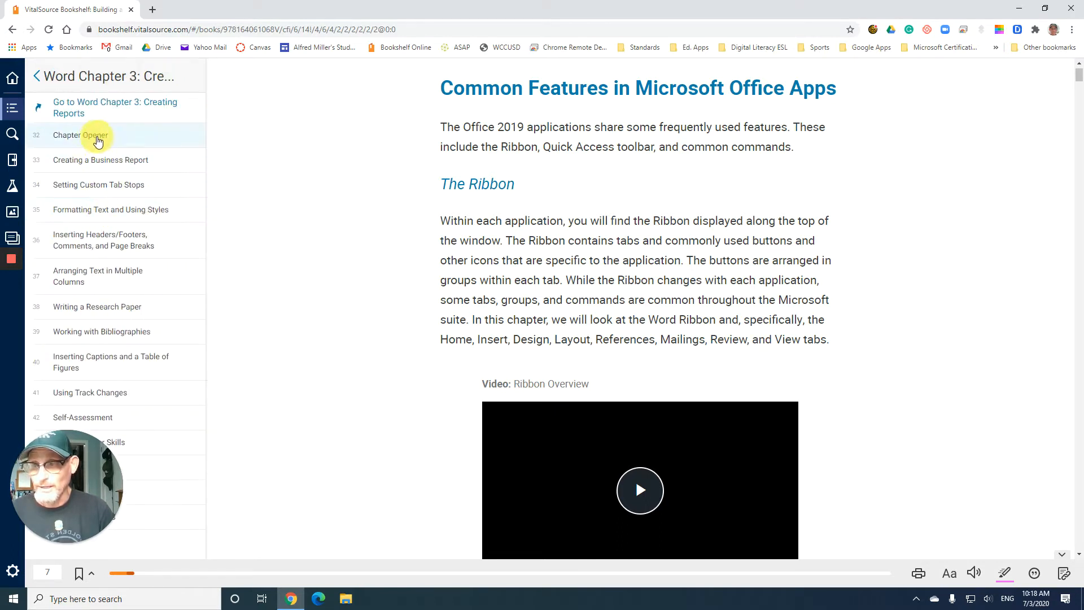
click(96, 138)
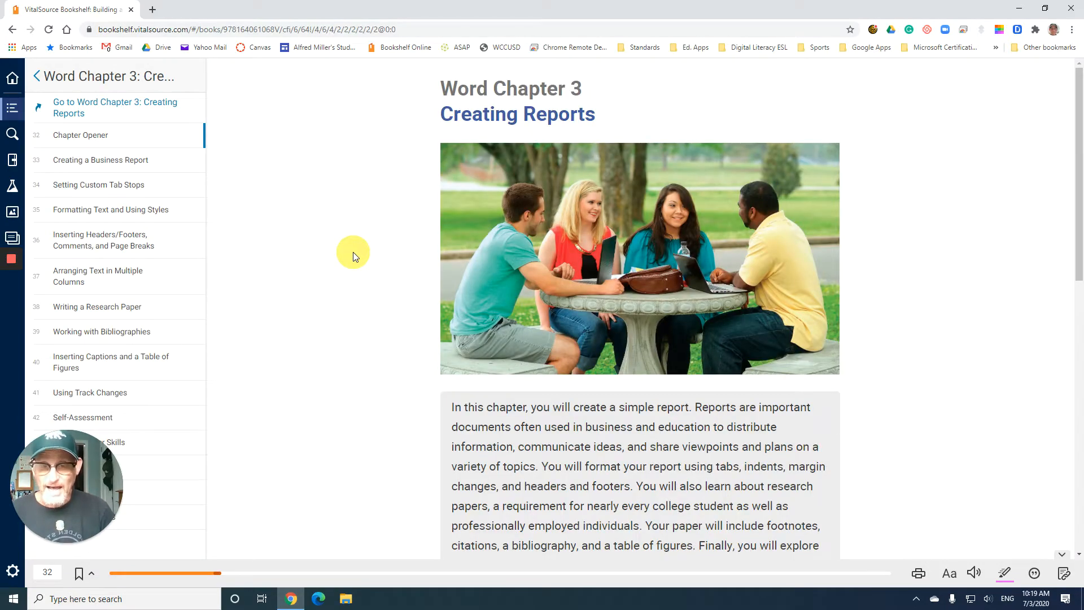
- Read the chapter opener's learning objectives and project description, and go on to the Creating a Business Report page
scroll(354, 256, down, 5)
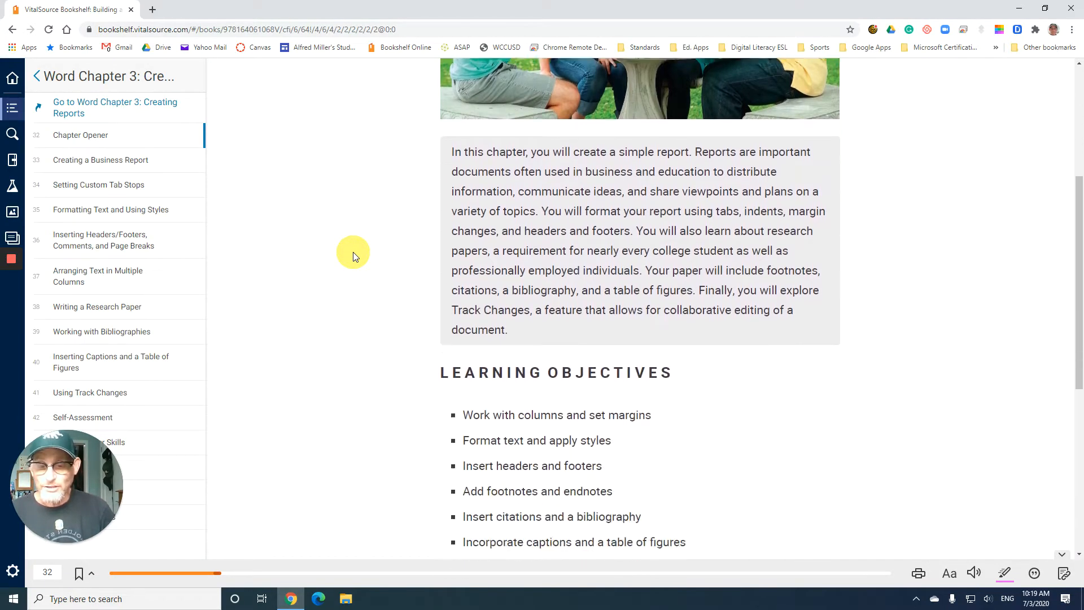
scroll(354, 253, down, 5)
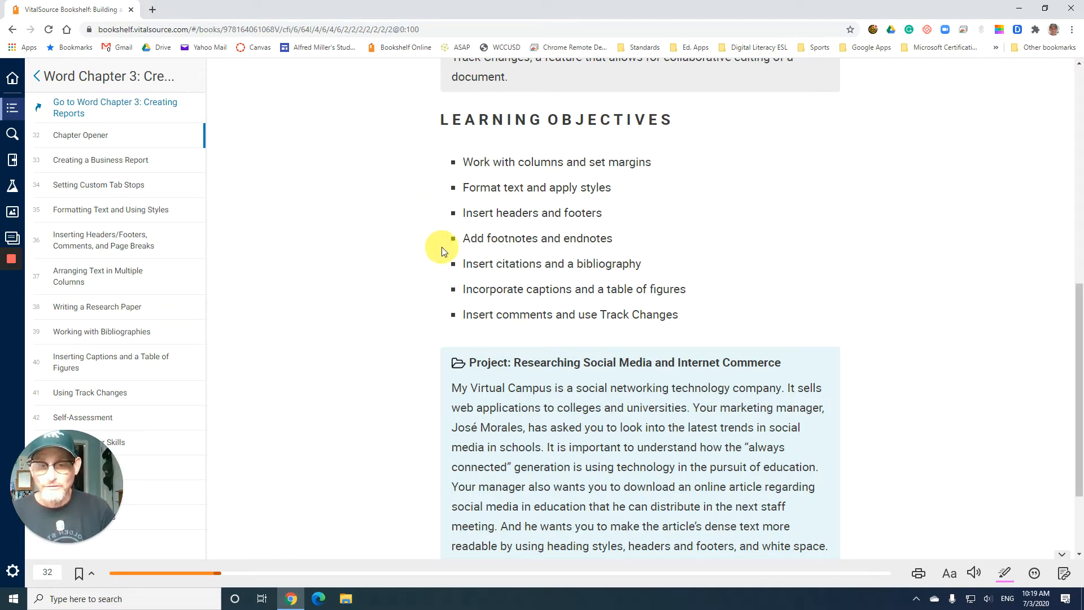
scroll(404, 245, down, 1)
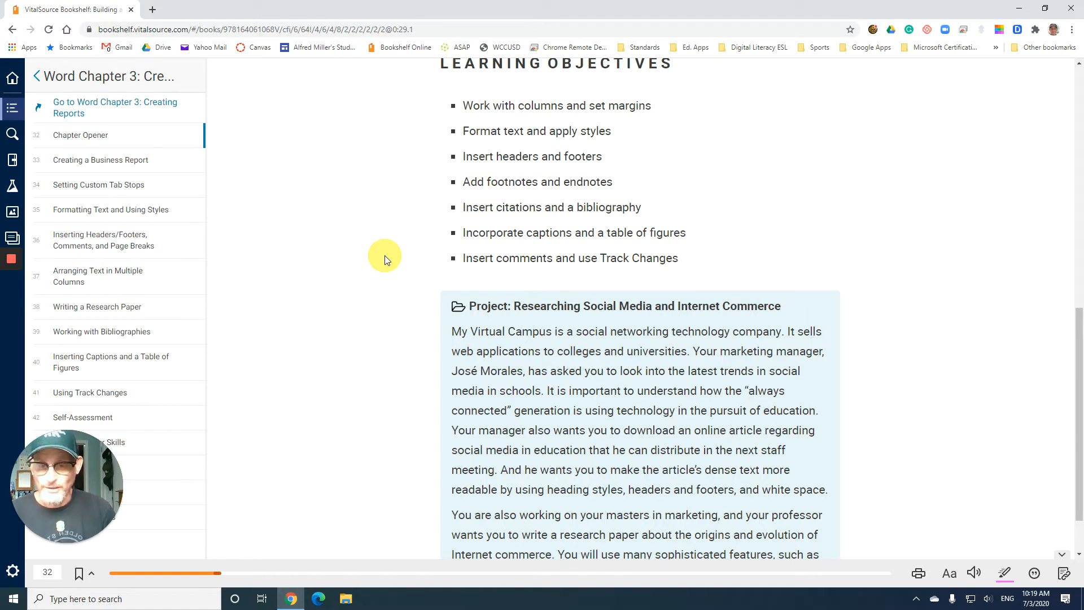
scroll(385, 255, down, 2)
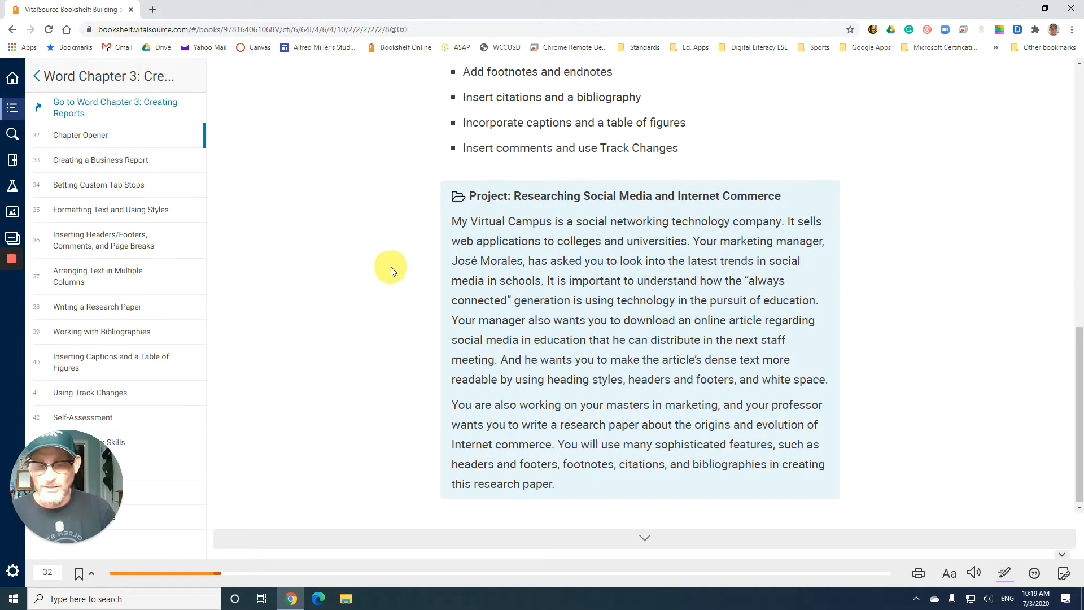
click(648, 541)
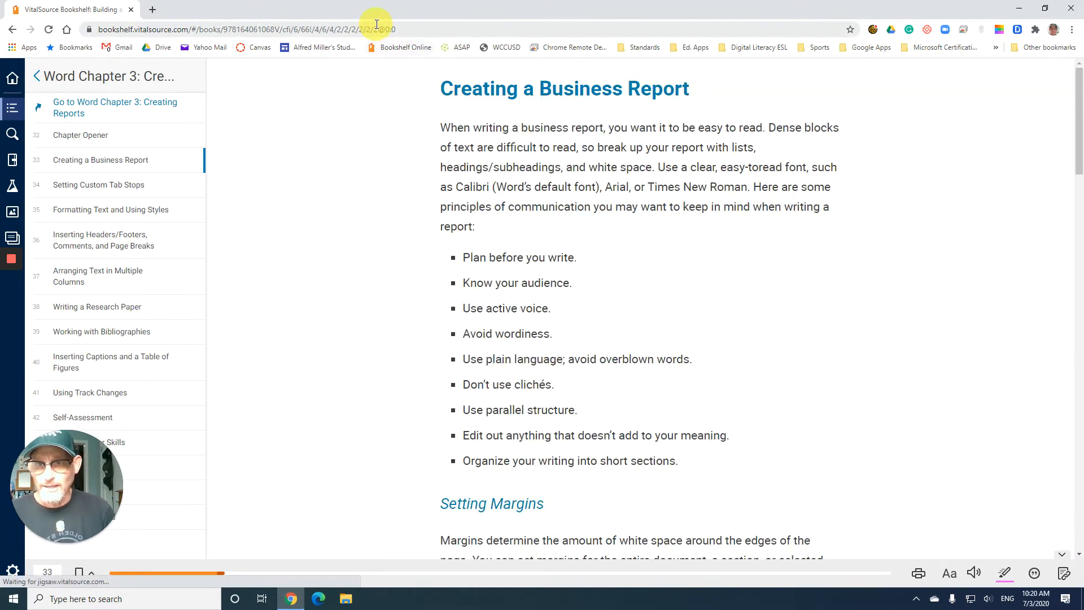
- Dock the browser in the right third of the desktop and show the Setting Margins section with the table of contents hidden
drag(380, 9, 1083, 72)
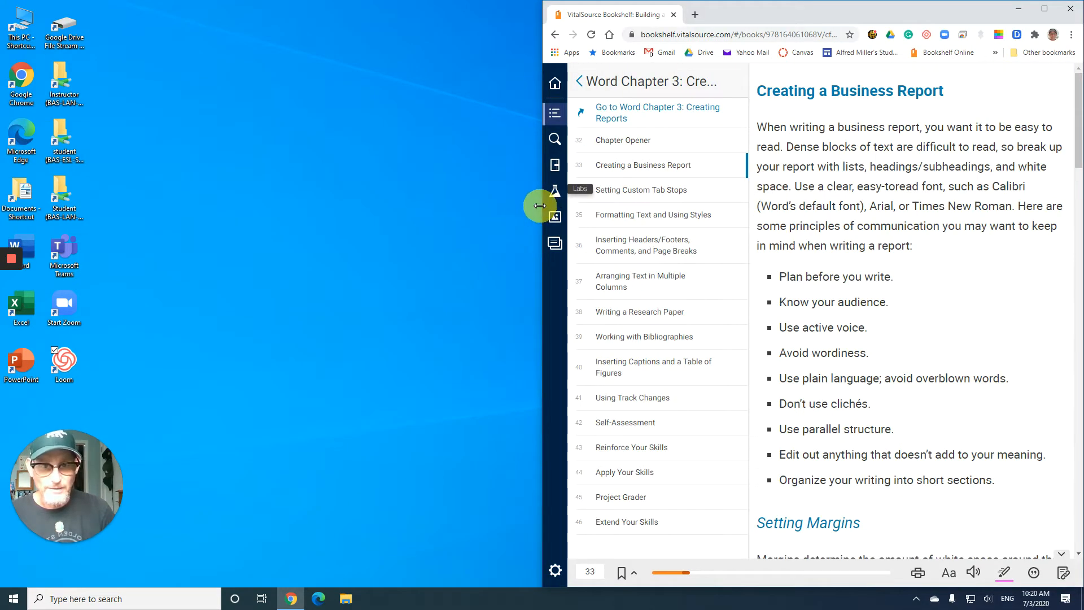
drag(543, 205, 701, 199)
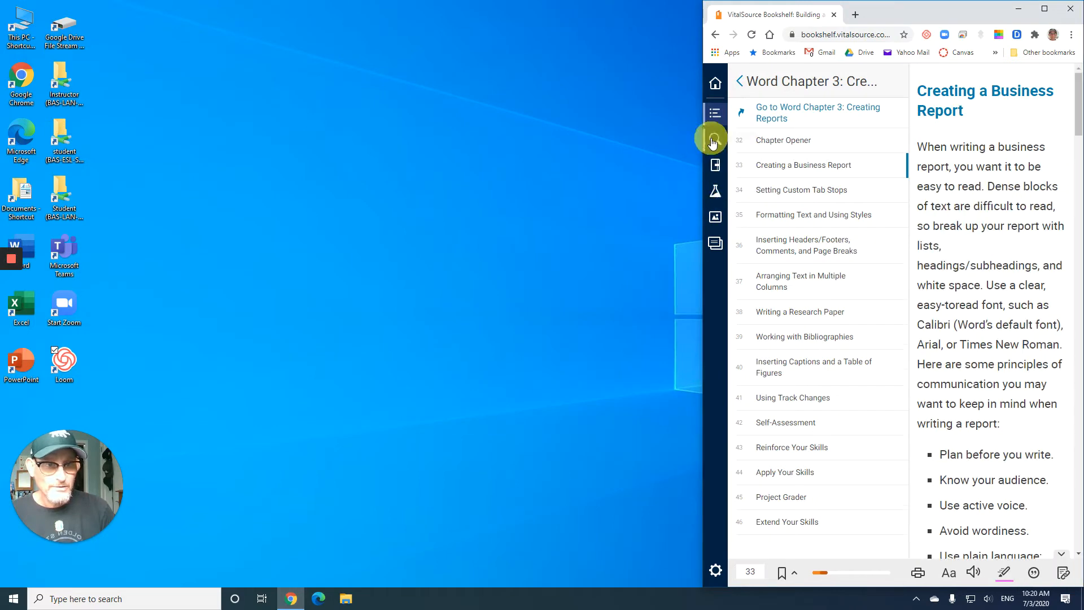
click(706, 120)
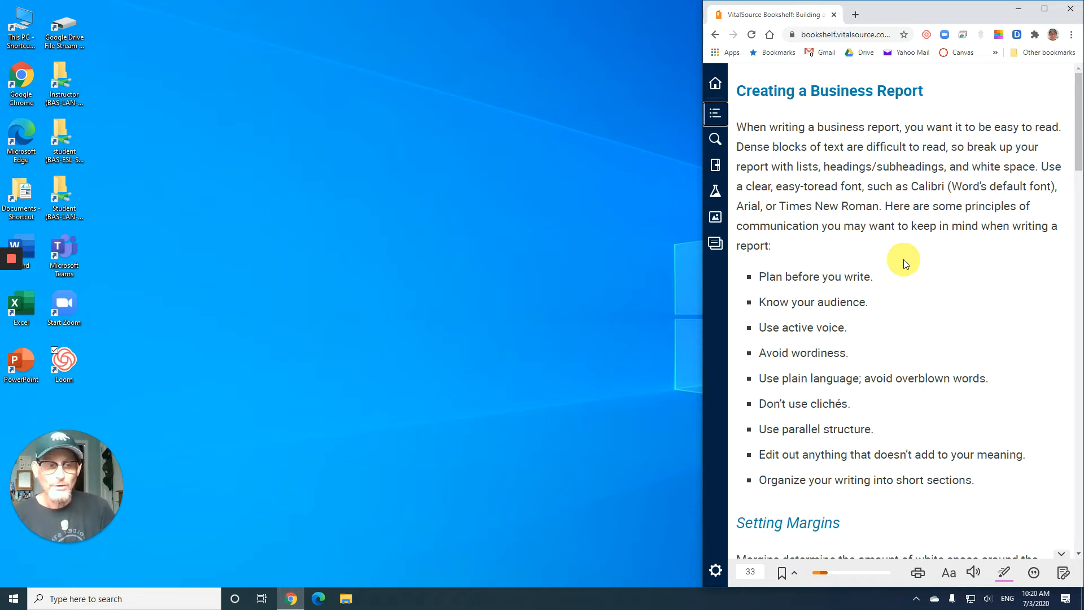
scroll(903, 264, down, 2)
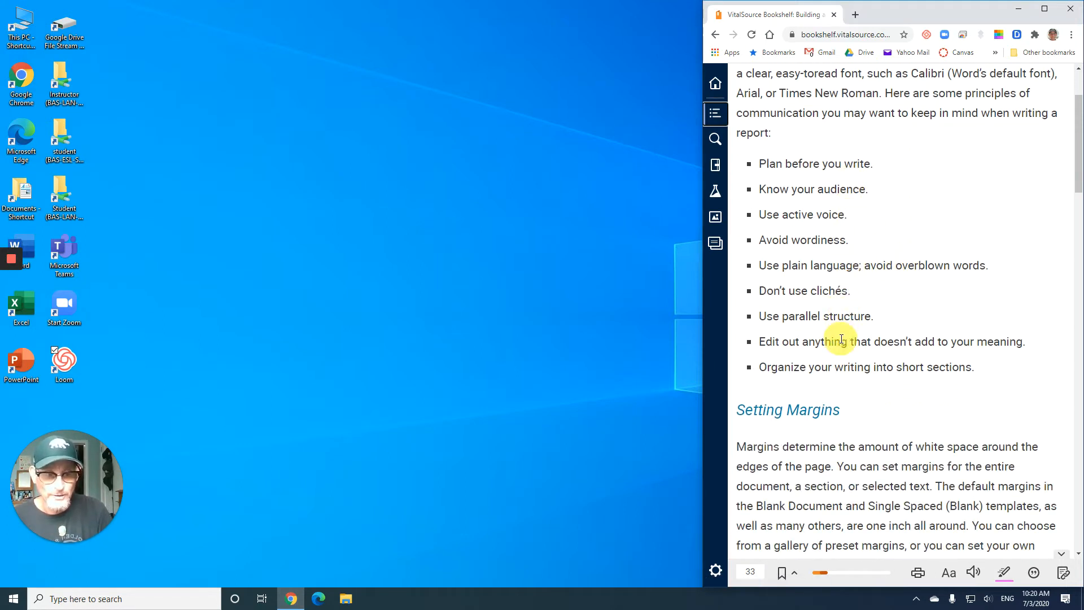
scroll(843, 339, down, 6)
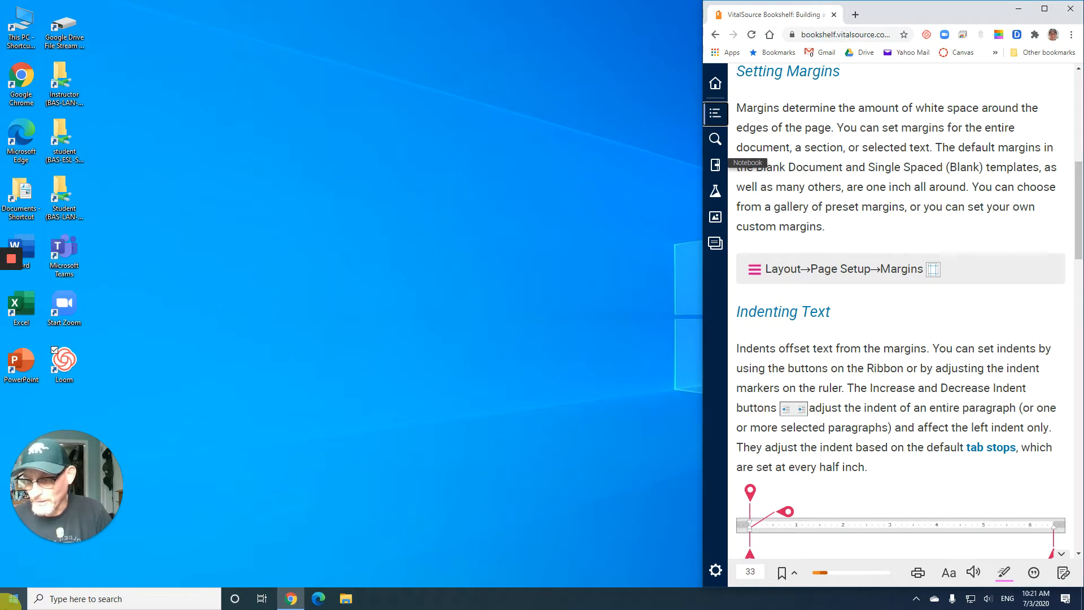
- Start Word and dock its window so it fills the desktop space beside the browser
click(11, 602)
scroll(94, 471, down, 15)
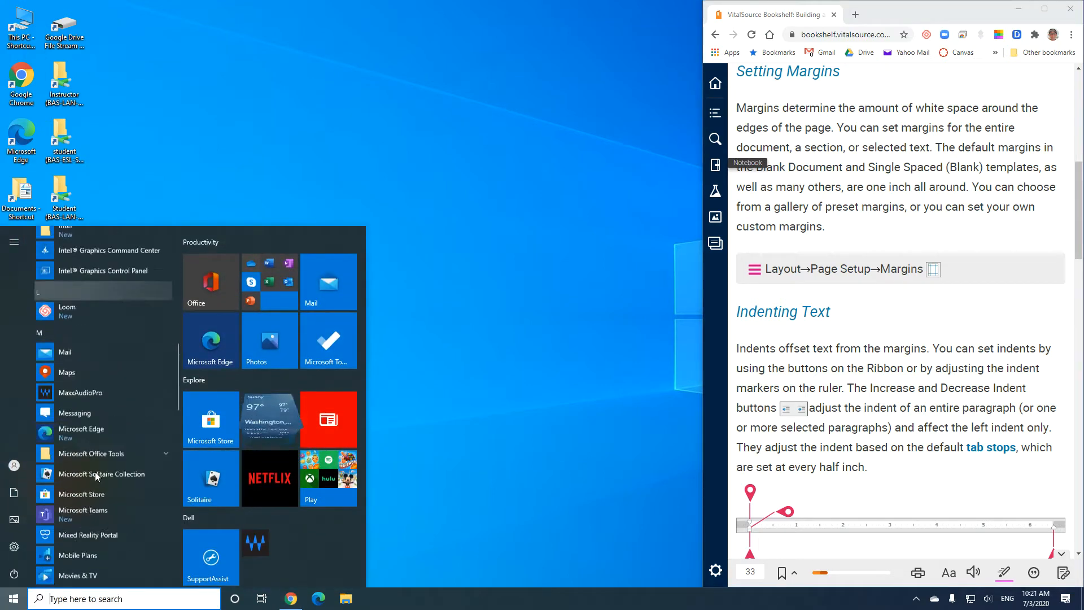
scroll(94, 473, down, 3)
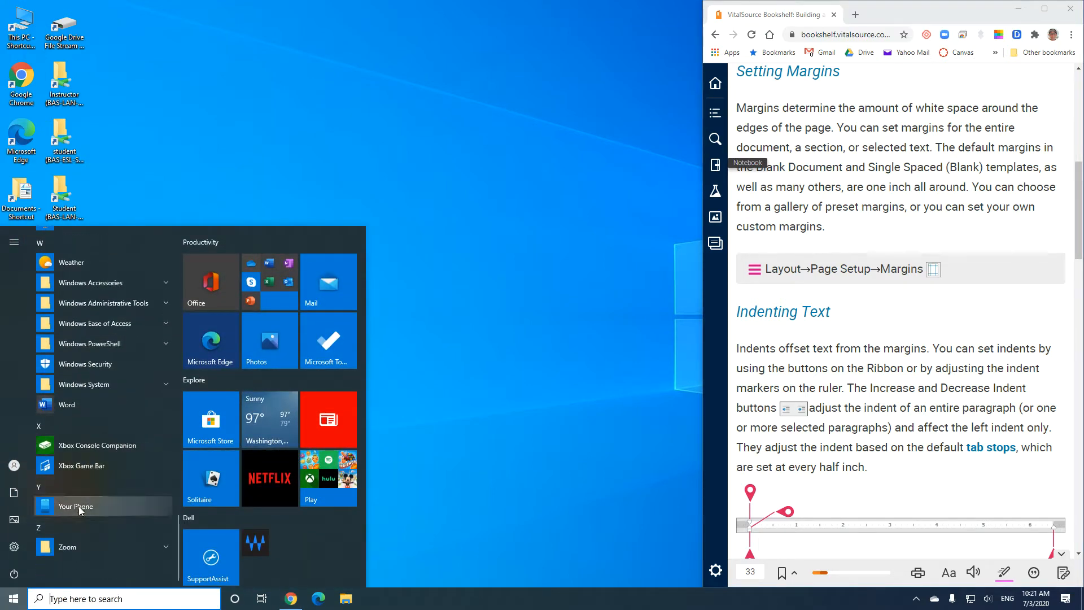
click(81, 414)
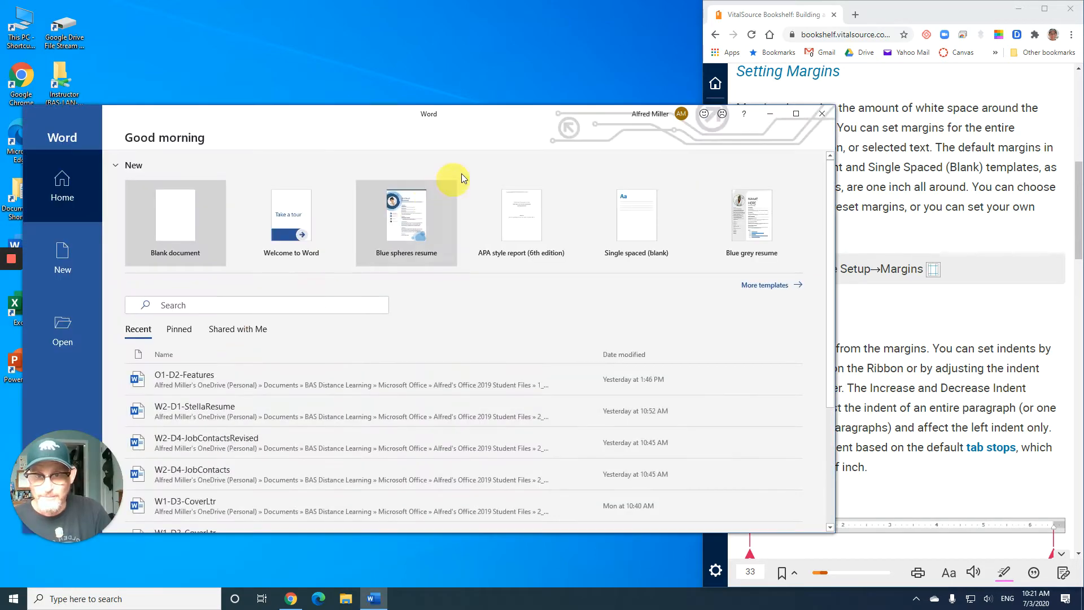
drag(484, 112, 2, 78)
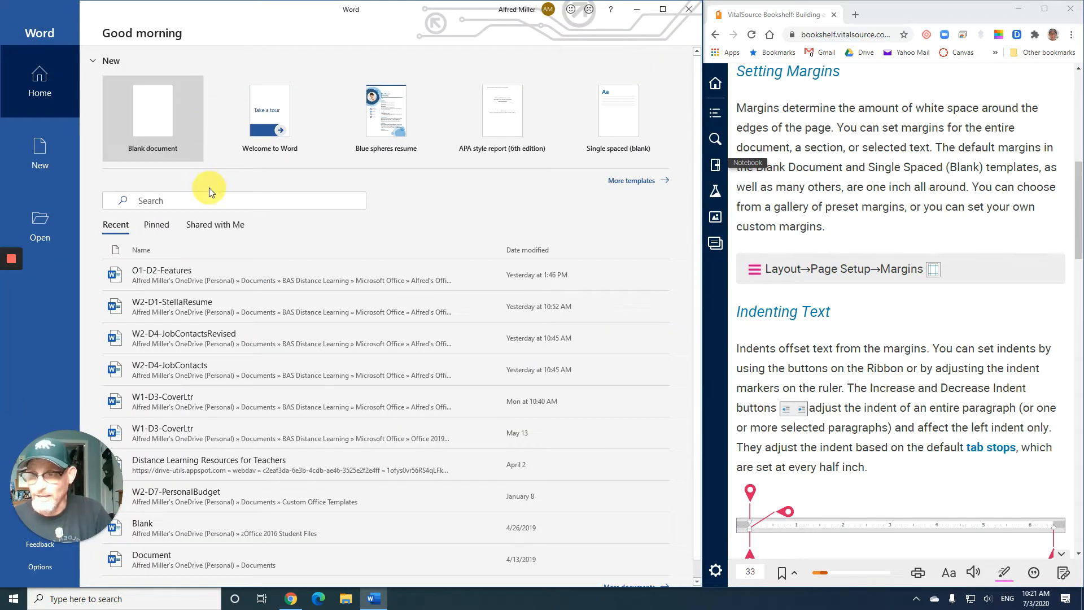
- Create a new blank document in Word, with the whole page width in view
click(156, 106)
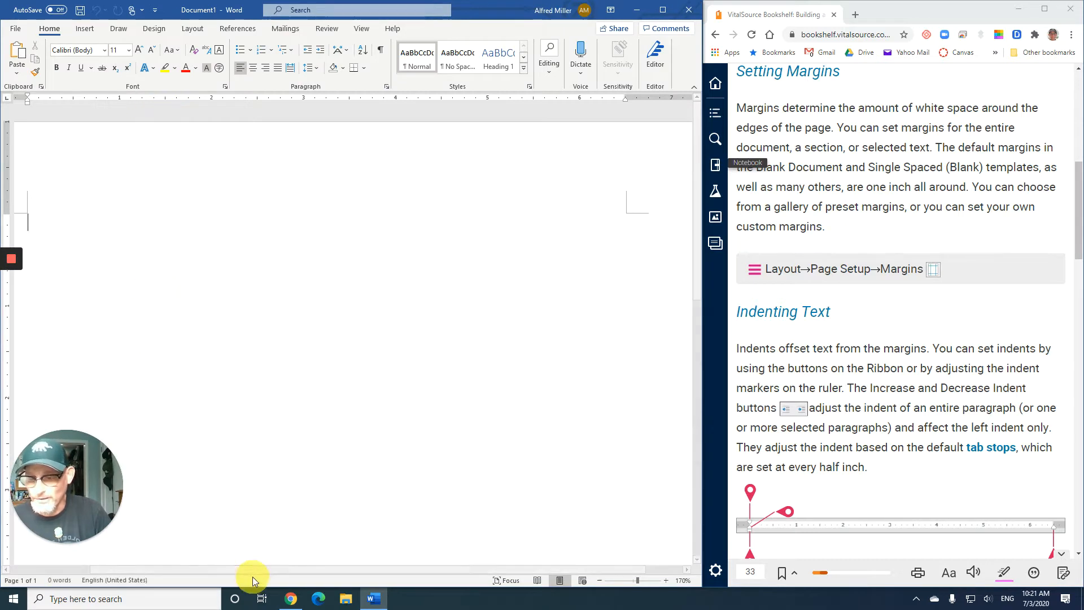
drag(251, 571, 110, 537)
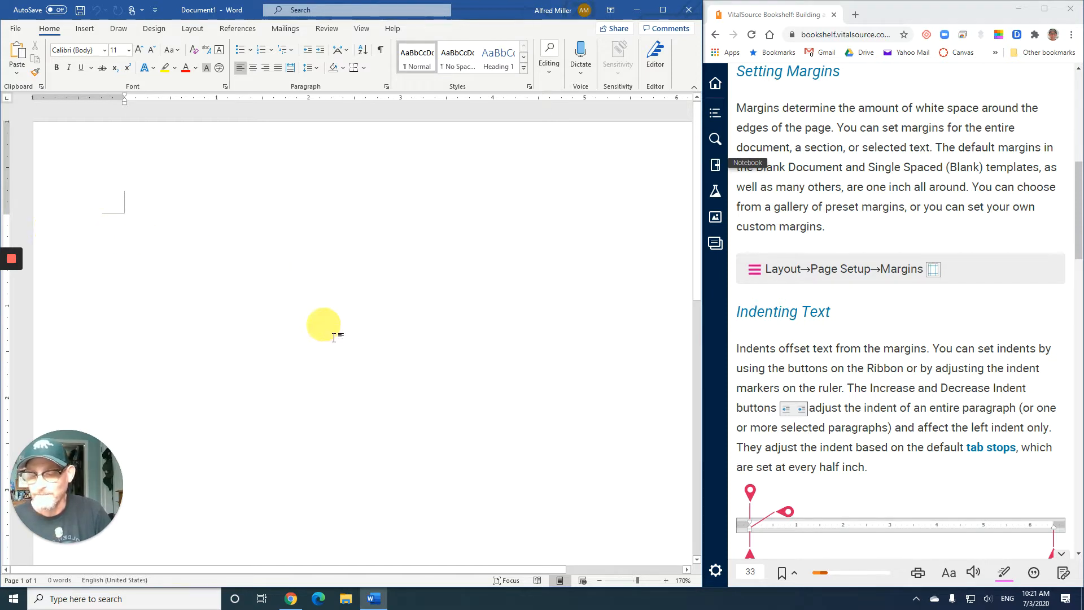
drag(337, 567, 401, 570)
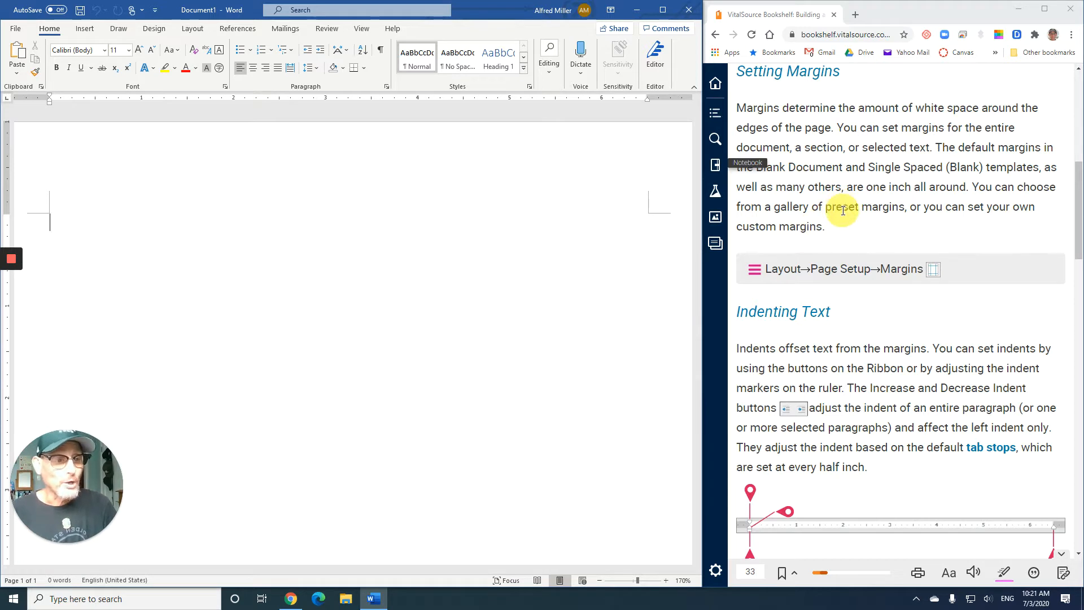
- Read the Indenting Text section in the e-book and reveal the label of the upper marker on the ruler figure
scroll(844, 211, down, 1)
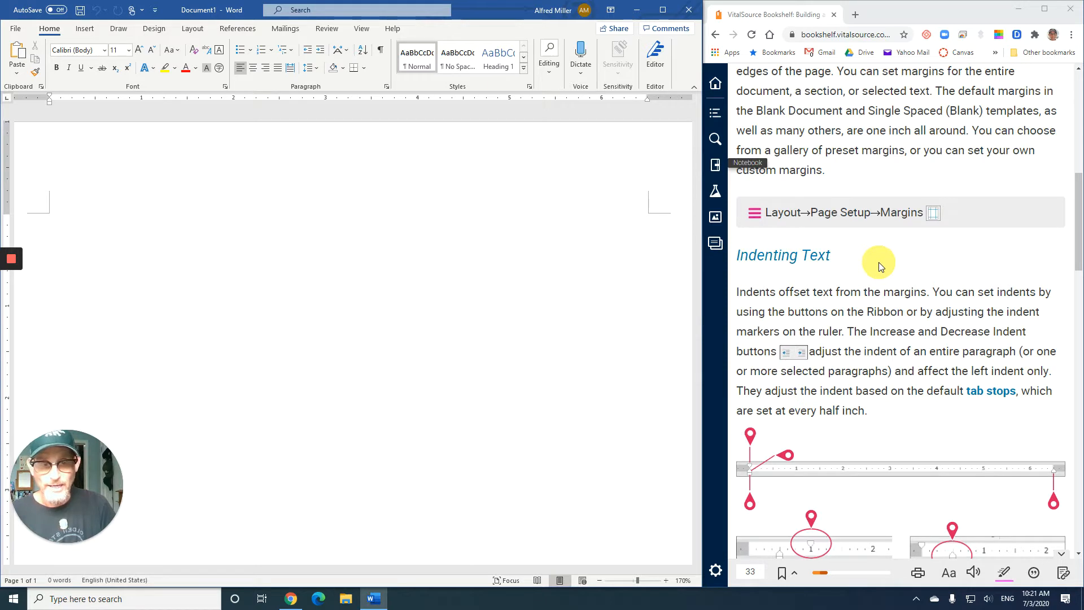
scroll(879, 262, down, 2)
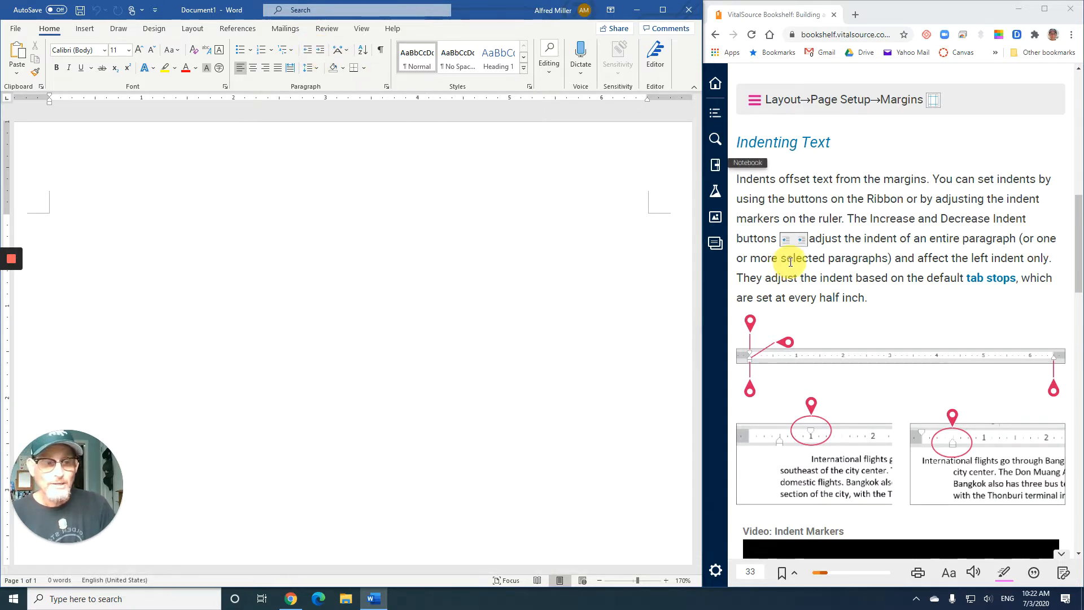
scroll(790, 261, down, 1)
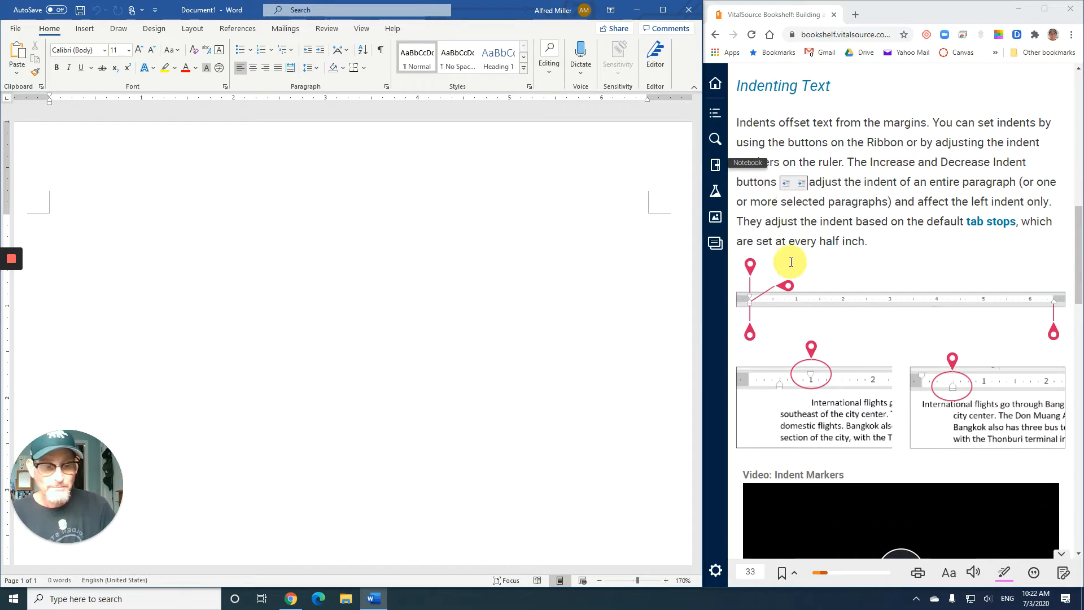
click(752, 269)
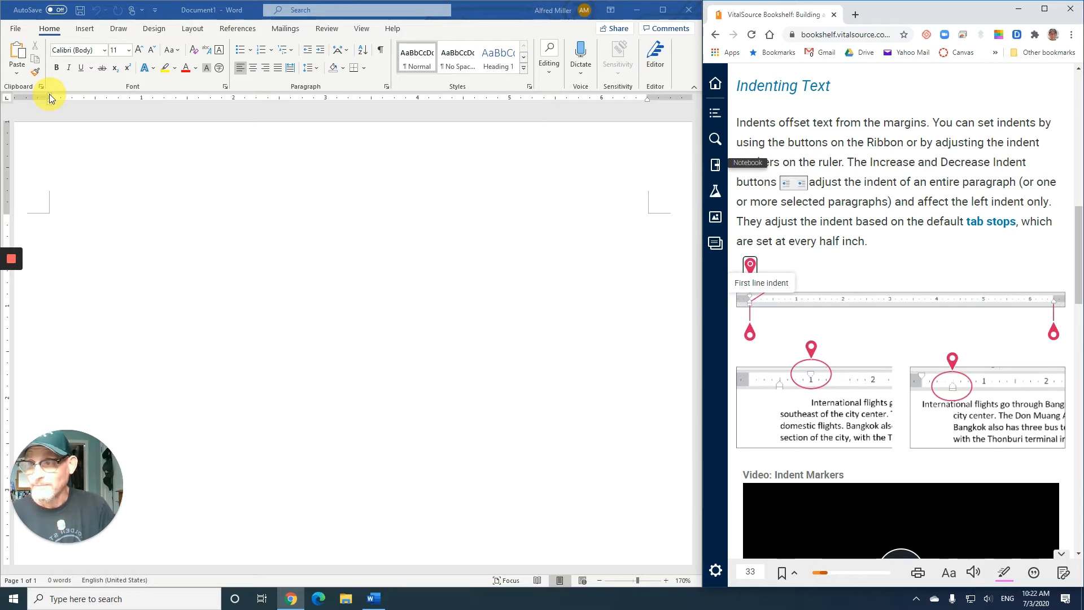
click(51, 230)
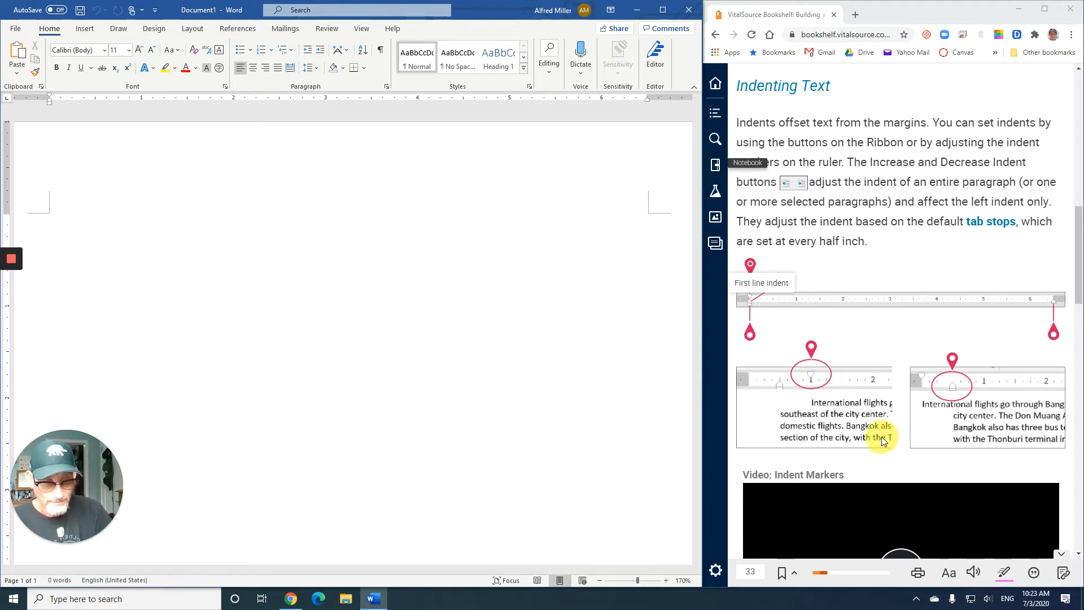
- Go on to the Develop Your Skills: W3-D1 exercise and read its instructions for opening the report and customizing the margins
scroll(882, 436, down, 2)
scroll(882, 436, down, 5)
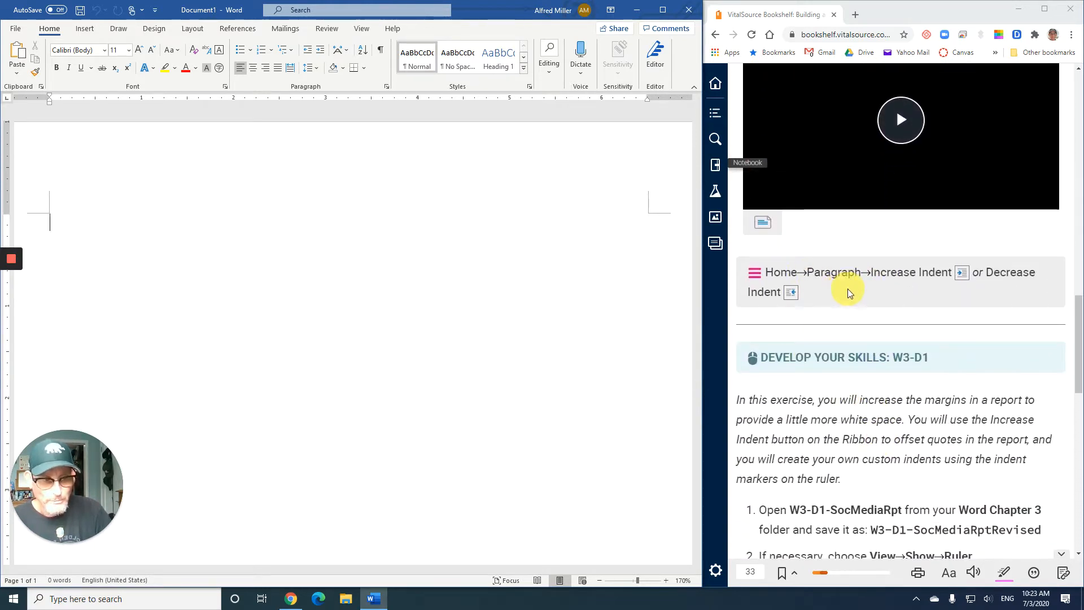
scroll(849, 295, down, 1)
scroll(848, 291, down, 2)
scroll(848, 292, down, 1)
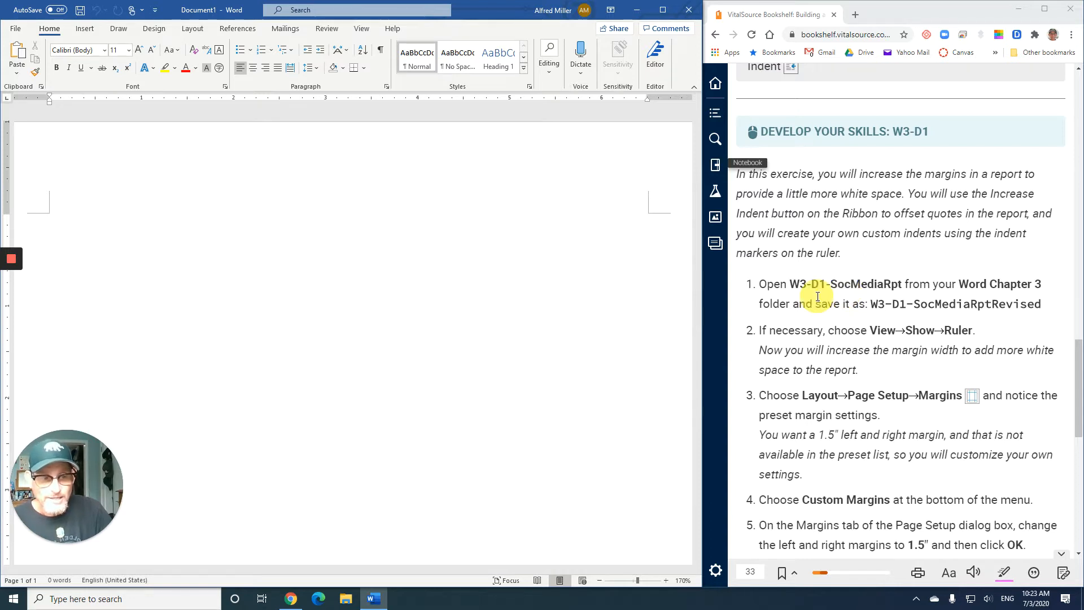
scroll(818, 297, down, 1)
scroll(818, 296, down, 1)
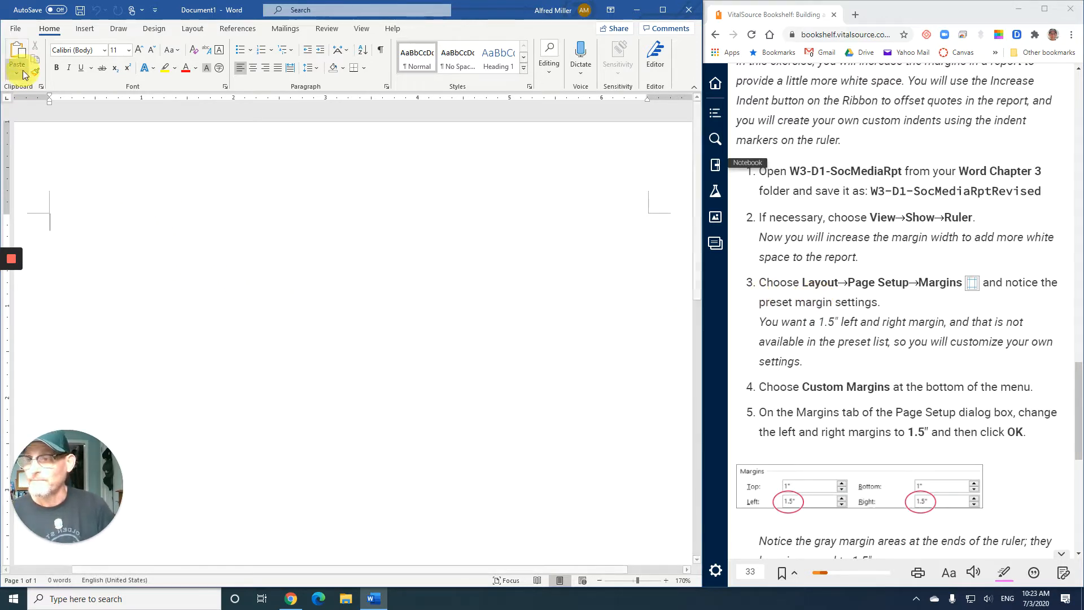
- Open W3-D1-SocMediaRpt from the Word Chapter 3 folder of the personal student files and dock its window beside the e-book
click(18, 31)
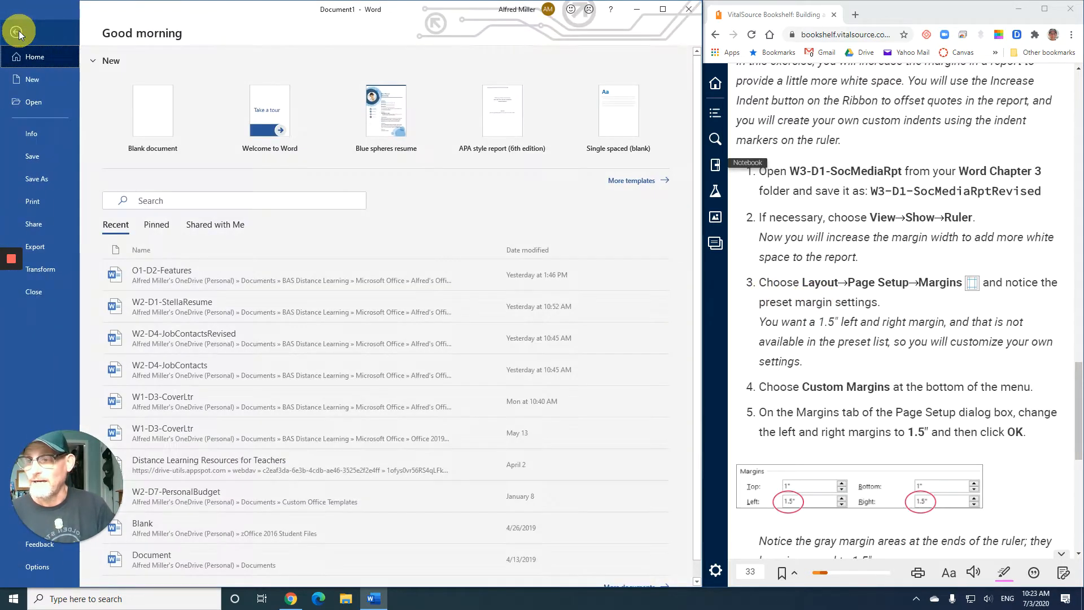
click(26, 103)
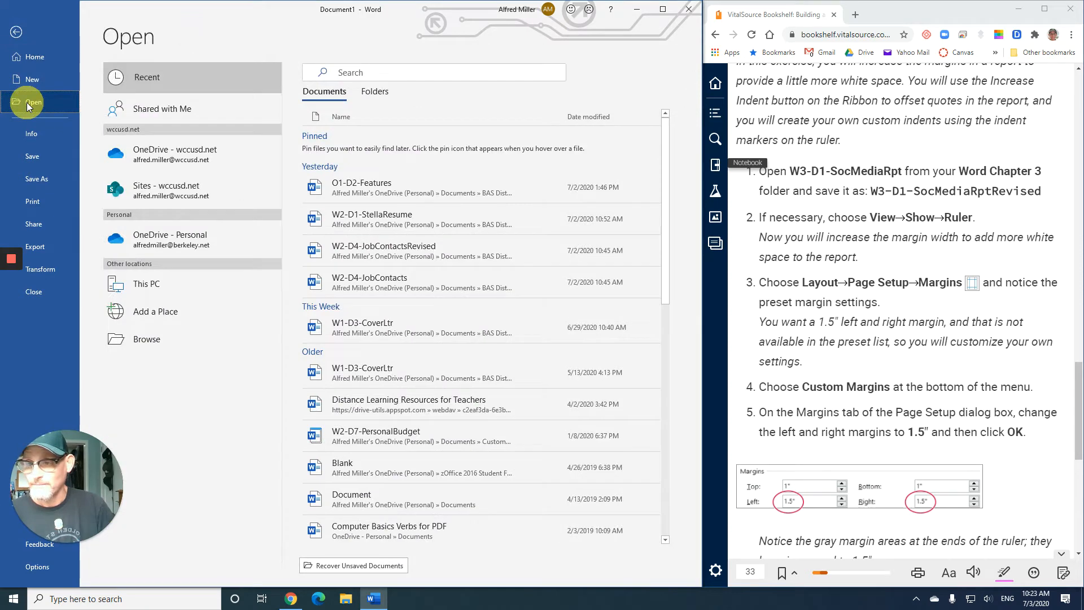
click(148, 342)
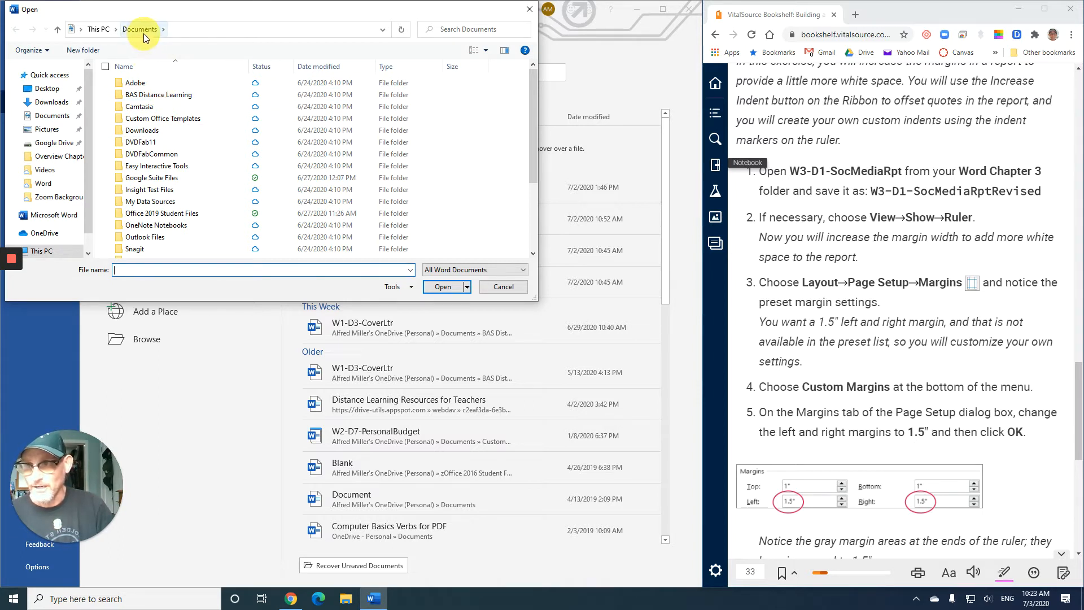
double_click(169, 95)
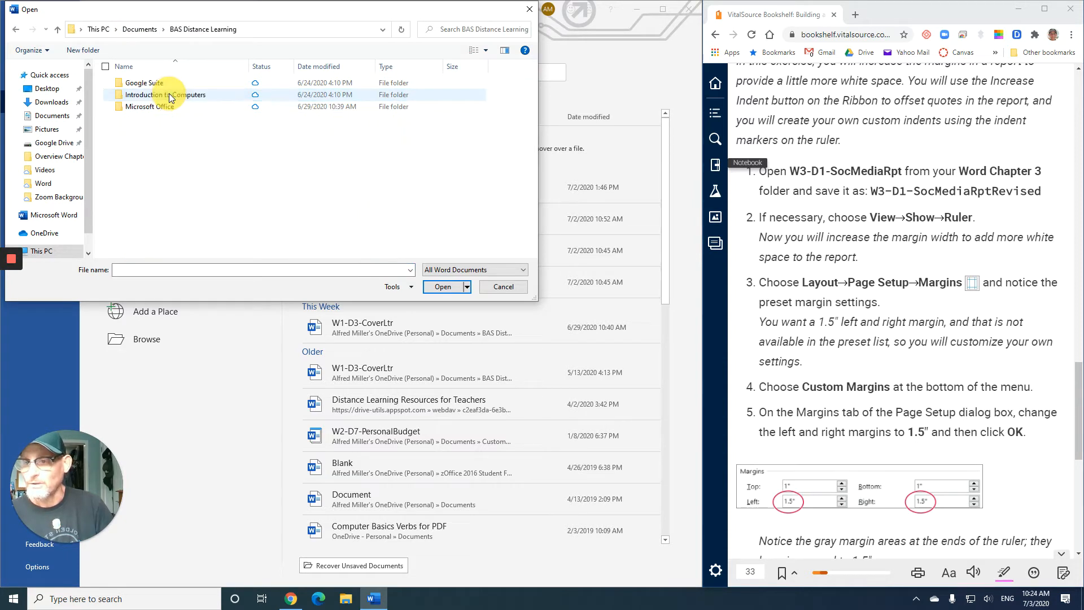
double_click(170, 107)
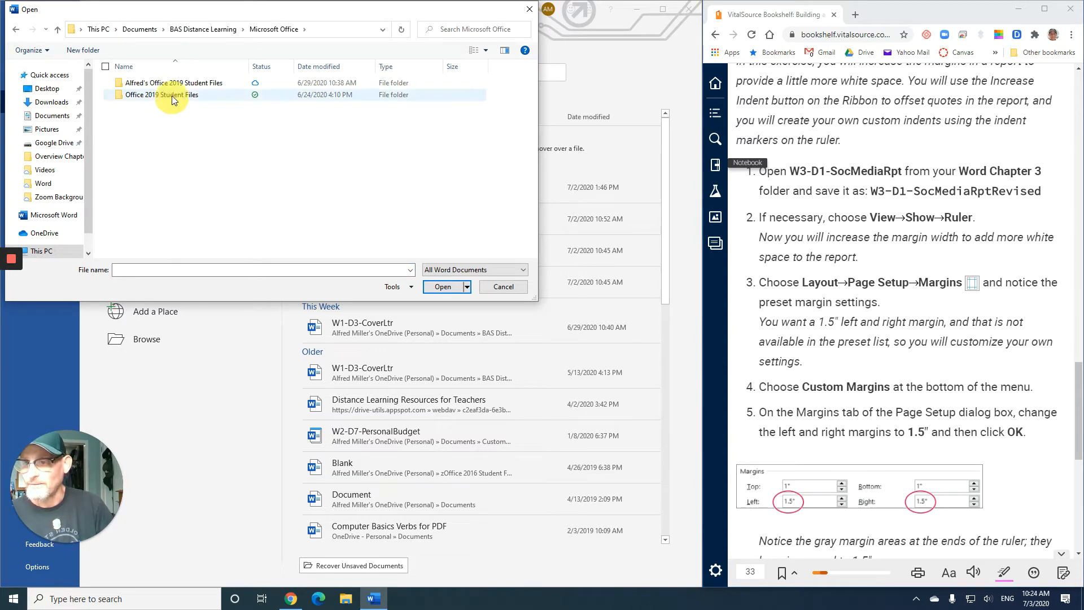
click(174, 87)
double_click(173, 86)
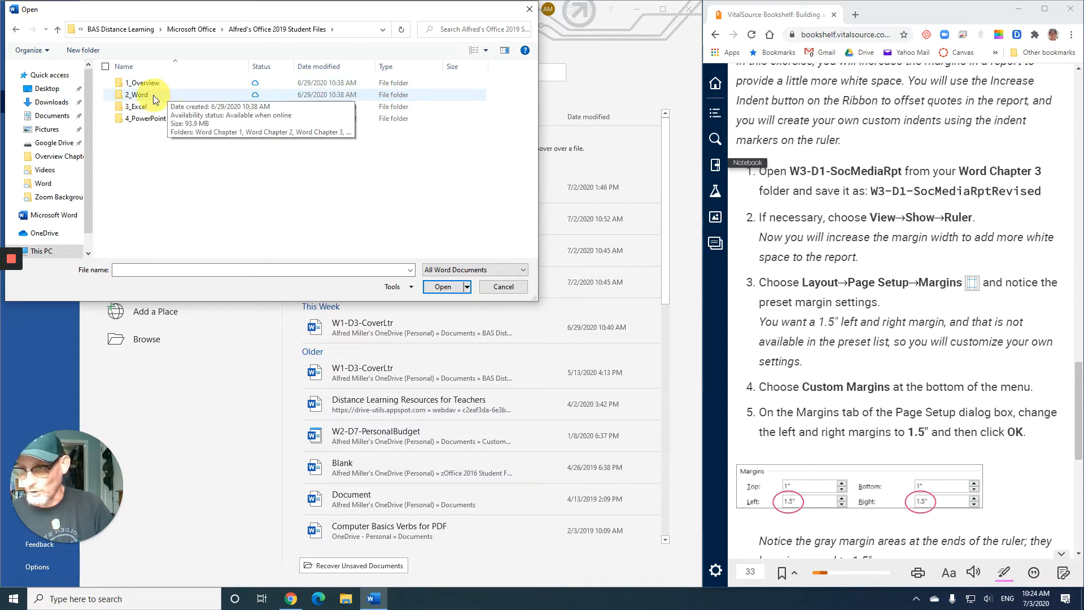
double_click(154, 96)
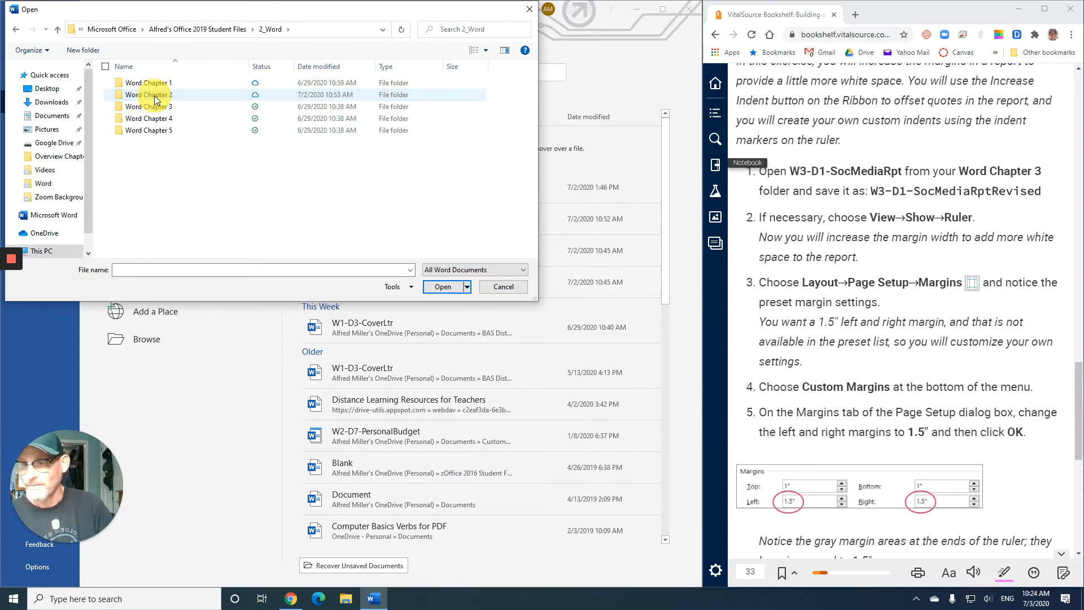
double_click(157, 106)
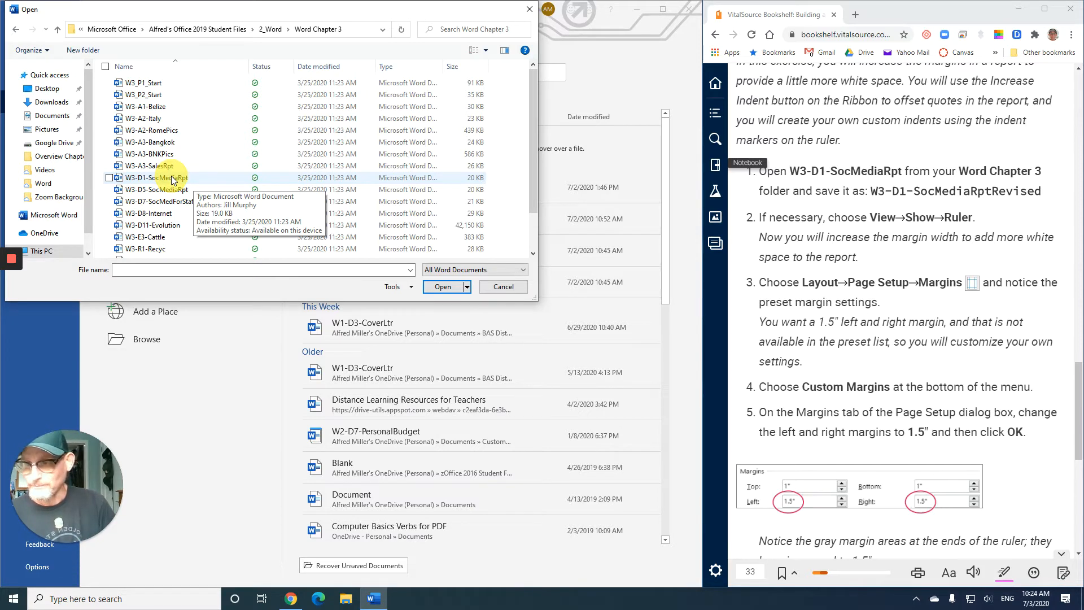
double_click(172, 180)
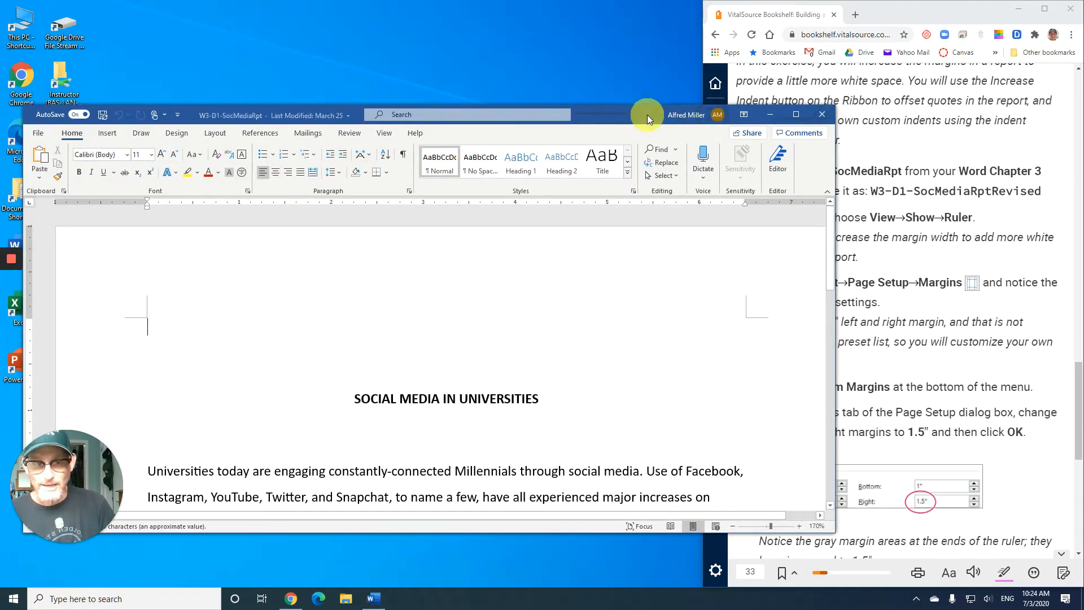
drag(649, 118, 6, 73)
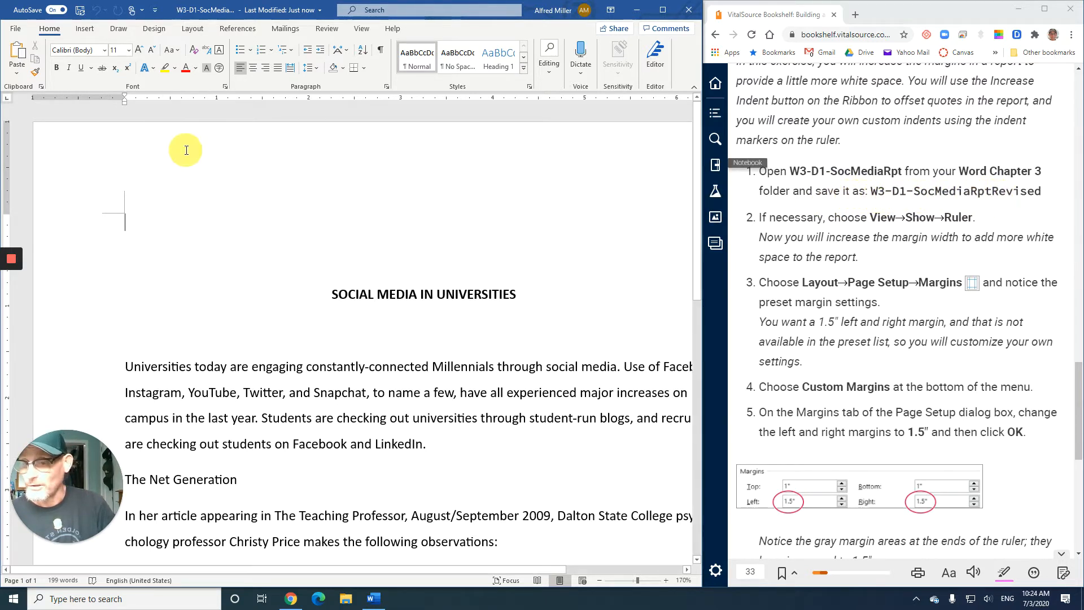
- Save a copy of the report in the Word Chapter 3 folder as W3-D1-SocMediaRptRevised
click(16, 29)
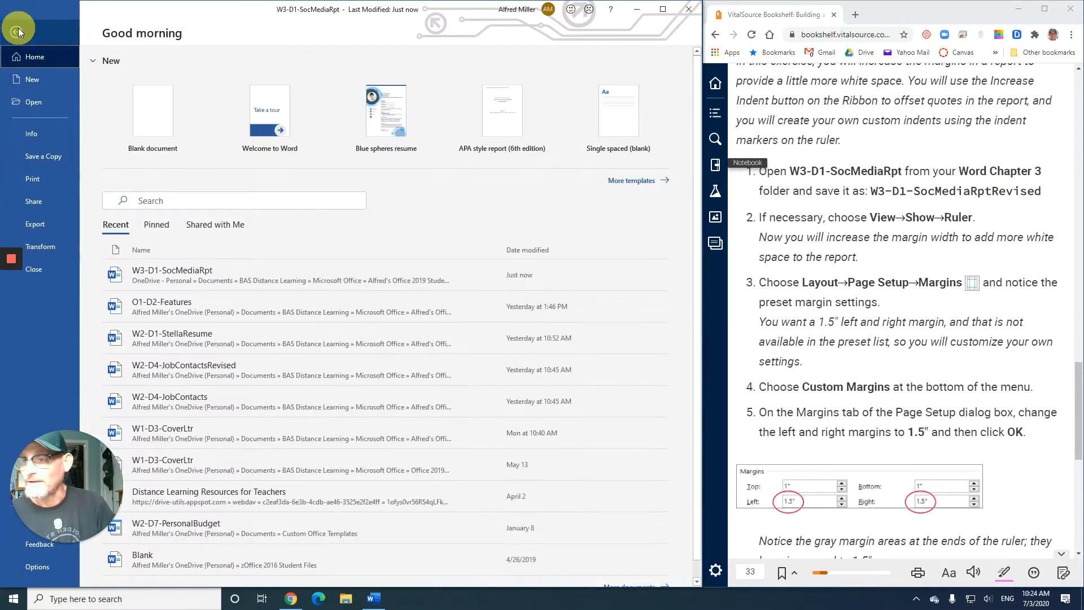
click(47, 160)
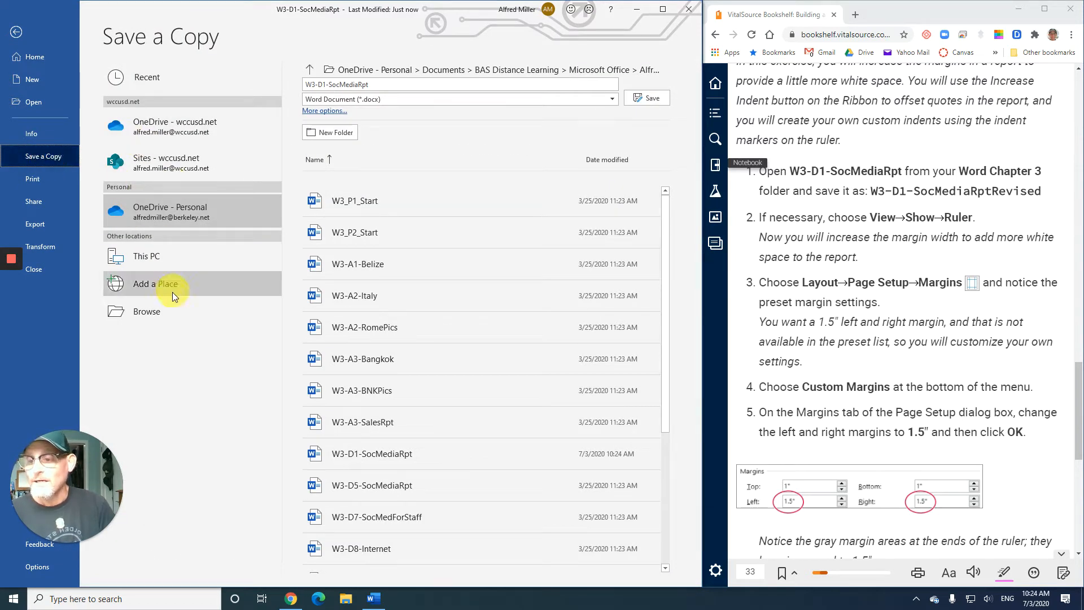
click(178, 317)
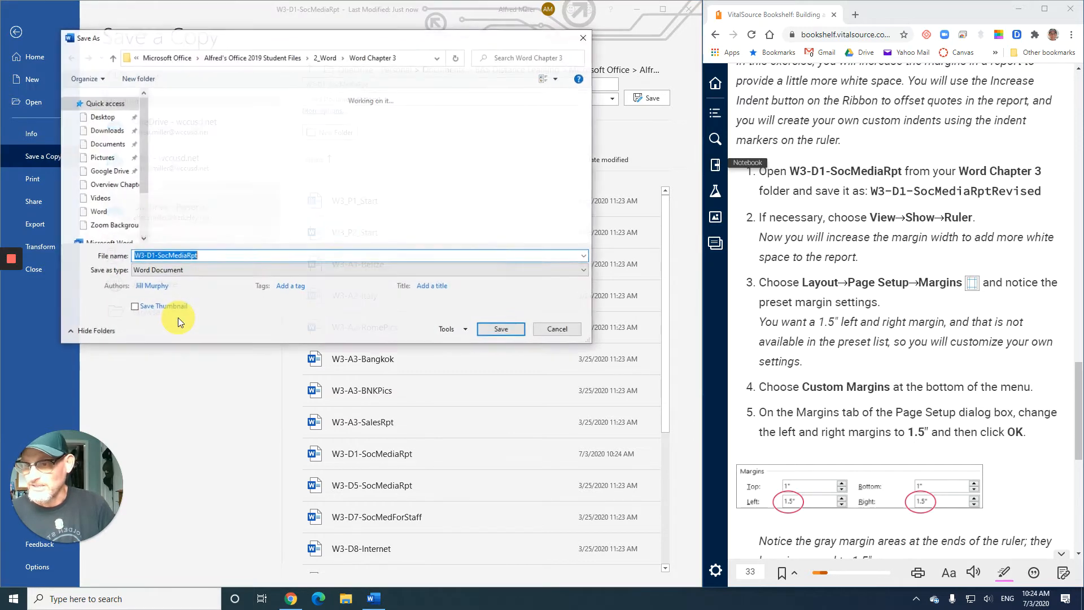
click(209, 256)
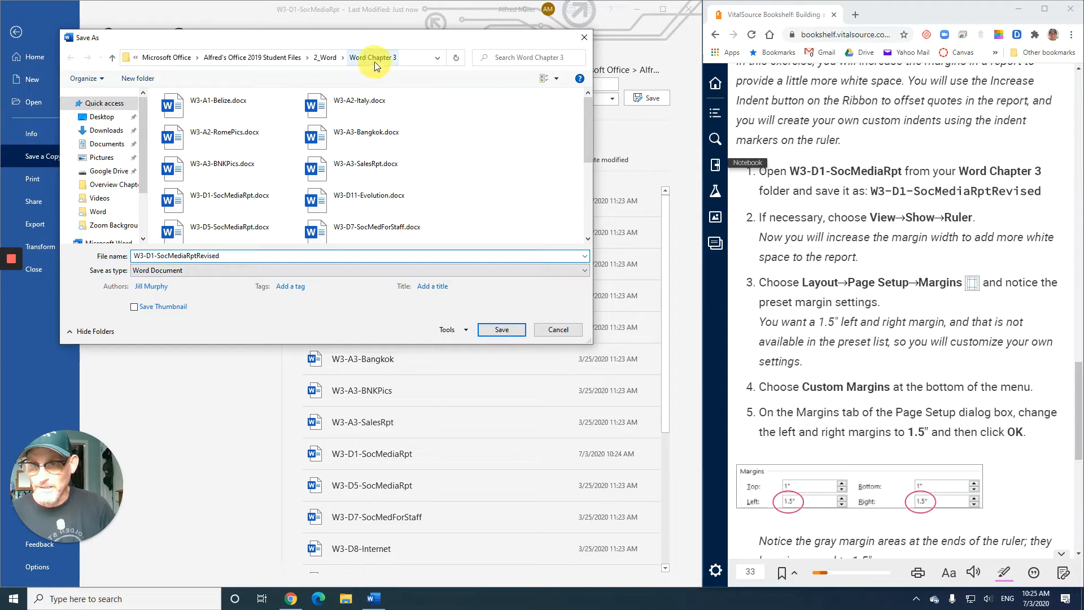
click(511, 330)
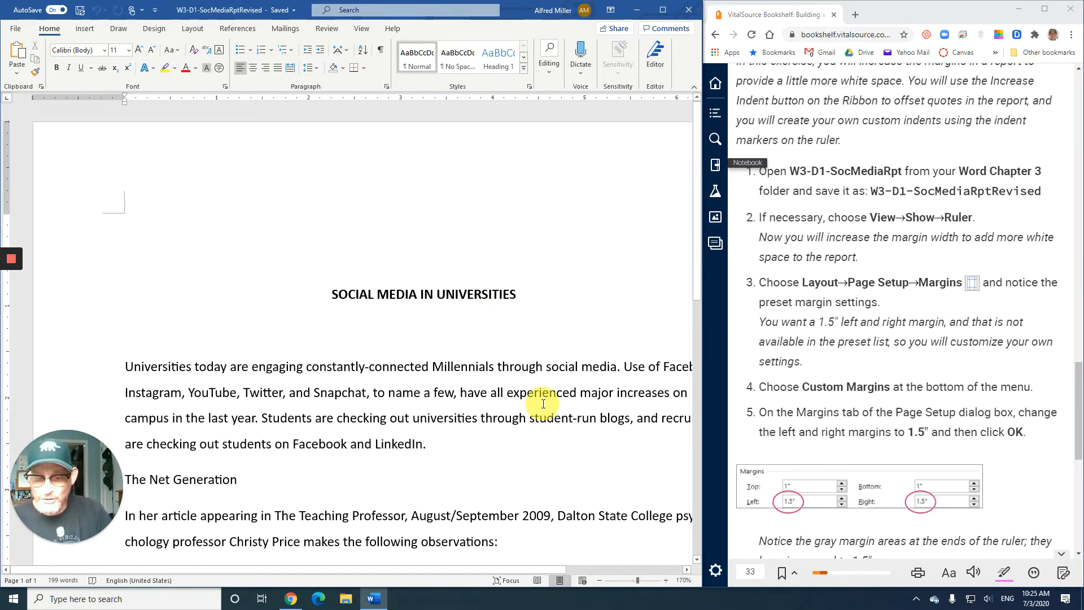
- Check whether the ruler display is turned on for the revised report
drag(377, 570, 449, 577)
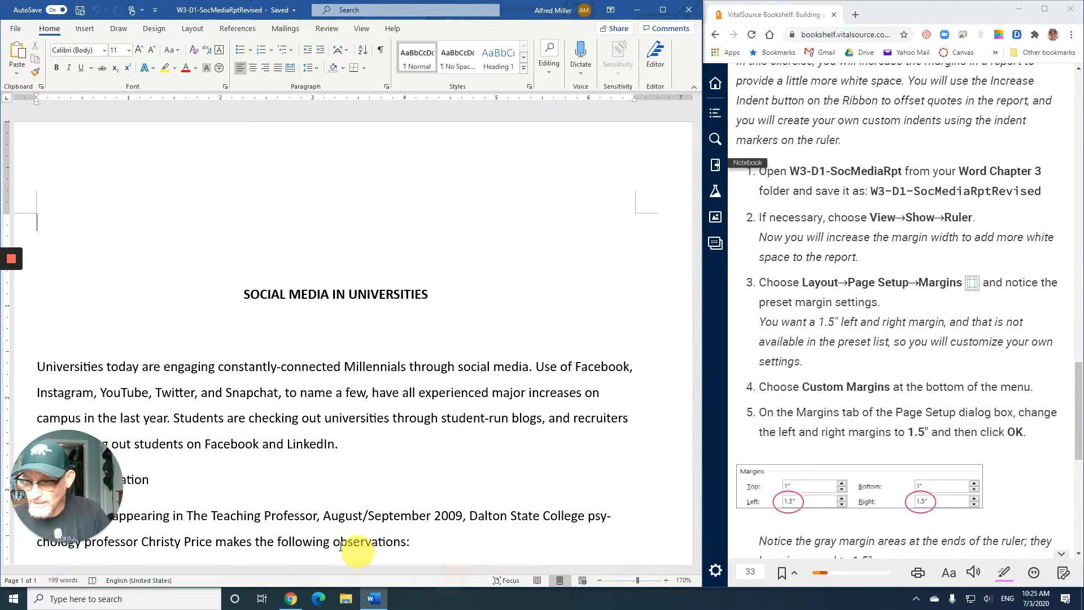
drag(77, 475, 661, 169)
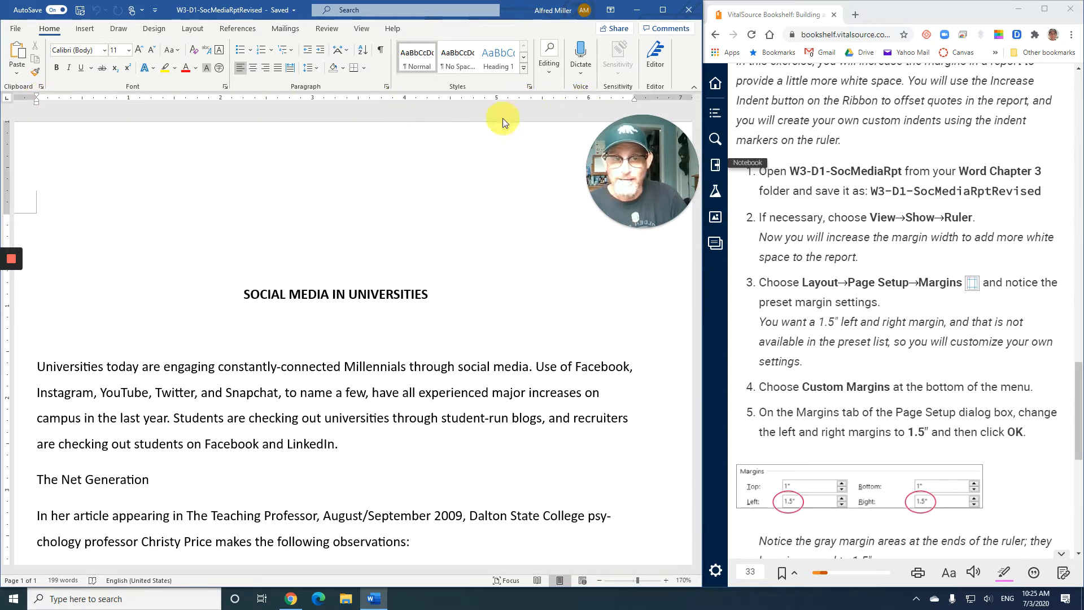
click(362, 29)
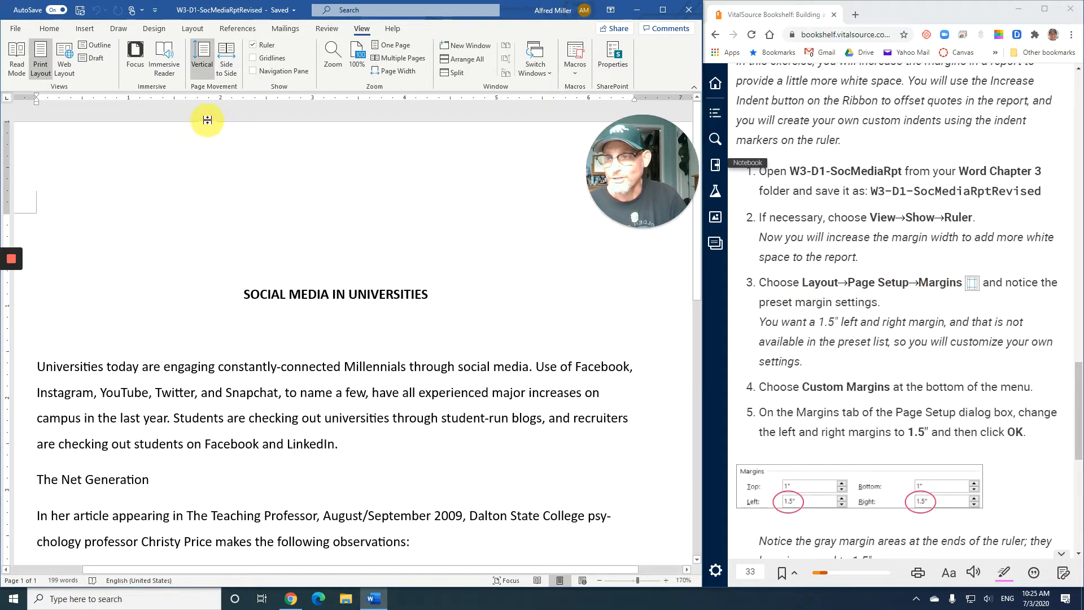
- Set custom page margins of 1.5" on the left and right for the whole document
click(192, 30)
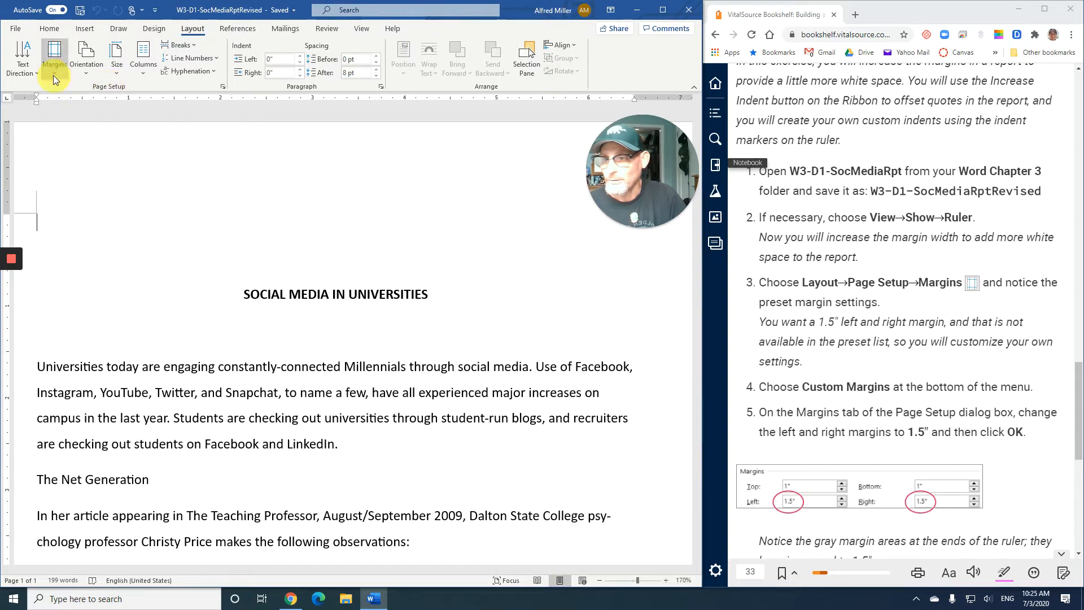
click(53, 56)
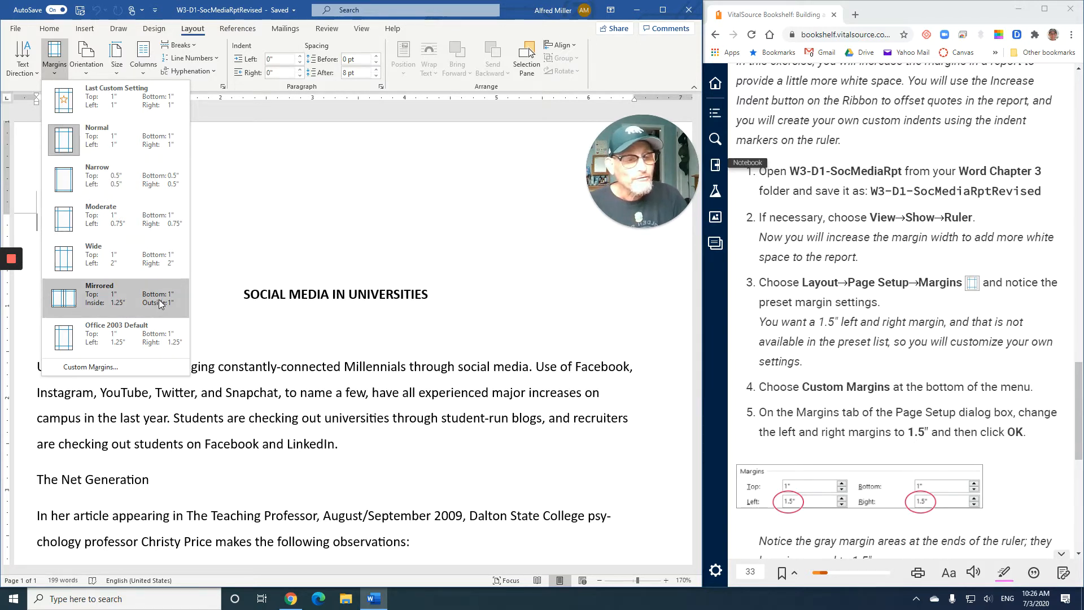
click(124, 369)
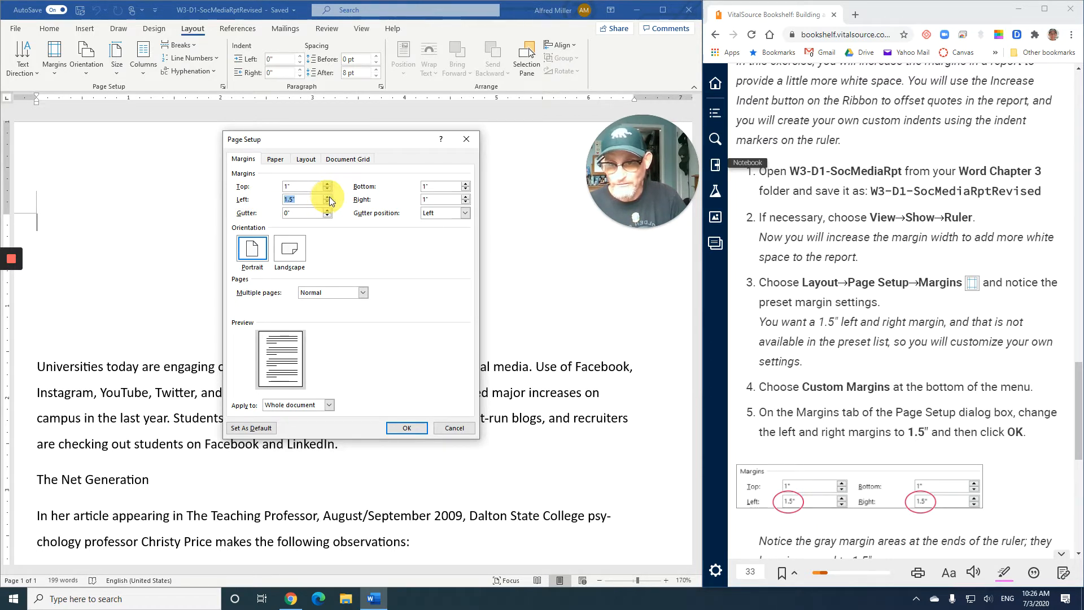
drag(433, 198, 415, 200)
text(1.5)
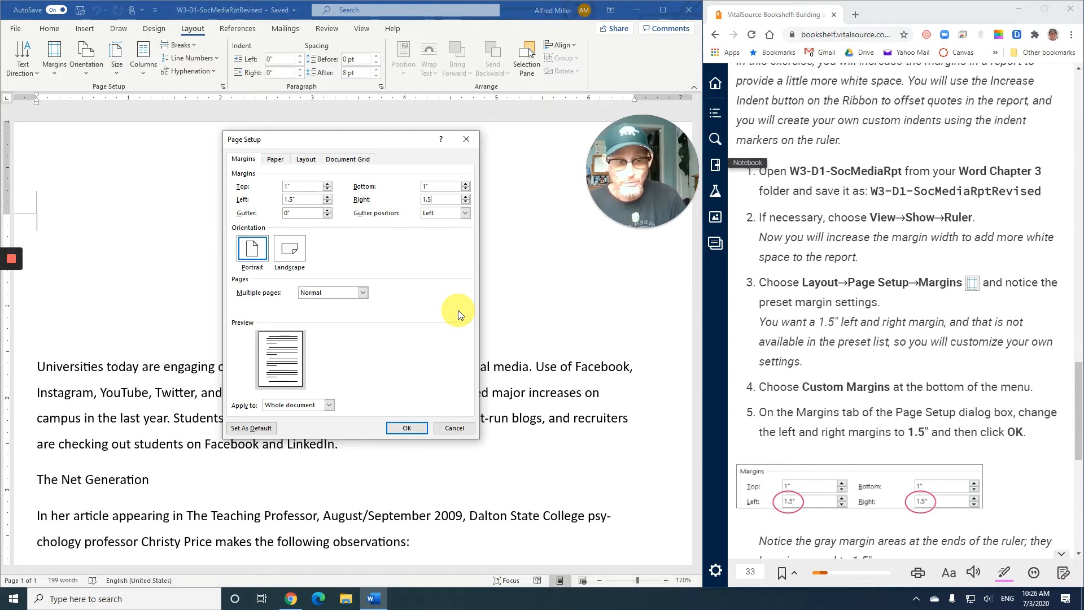
click(415, 426)
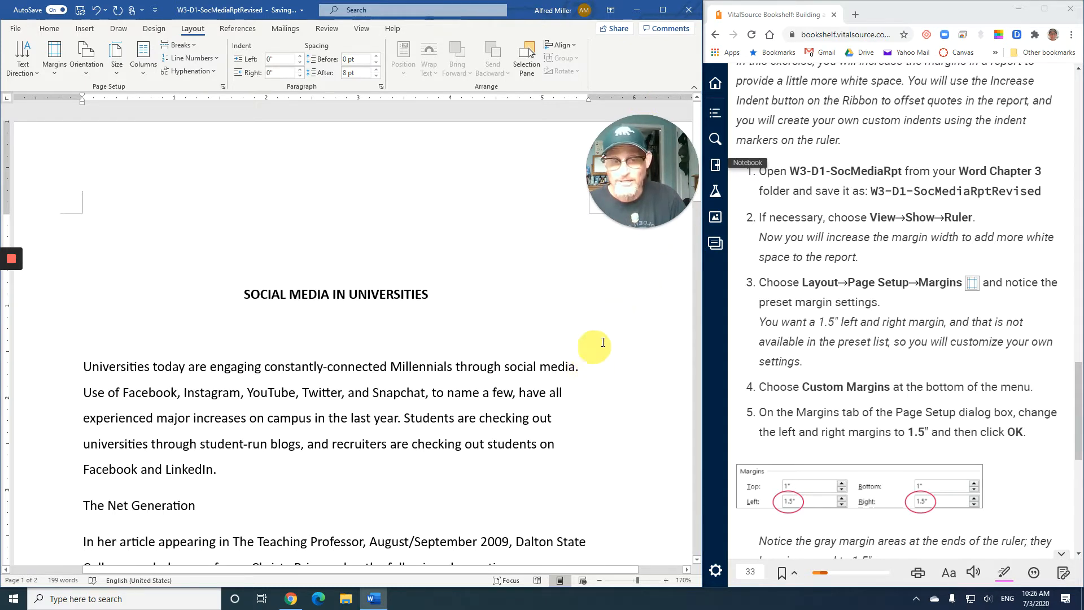
- Increase the indent of the two quoted paragraphs below The Net Generation heading by one level
scroll(819, 338, down, 2)
scroll(819, 338, down, 4)
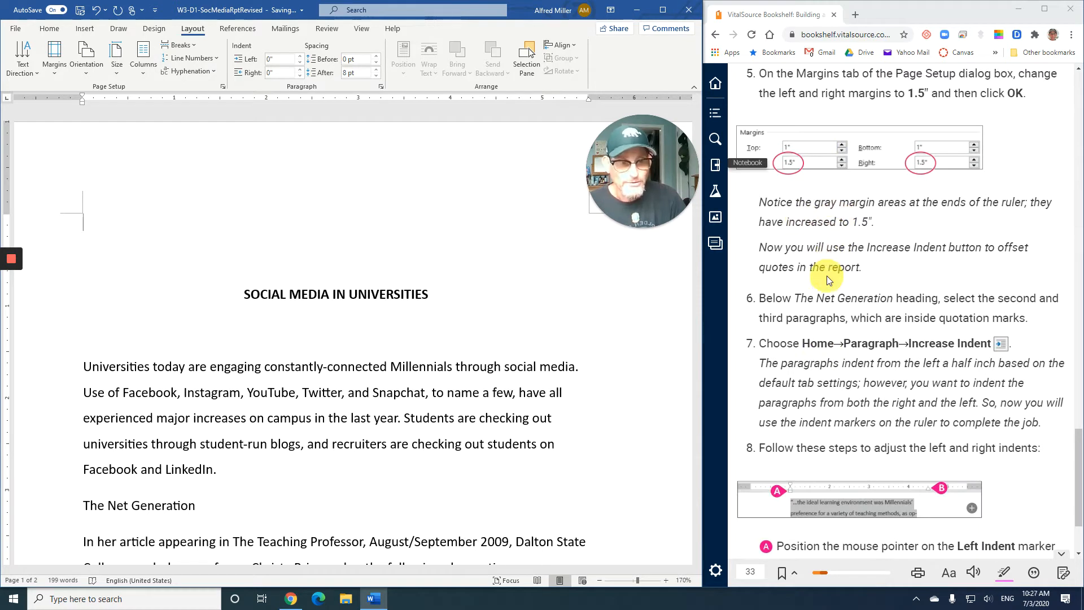
scroll(827, 277, down, 2)
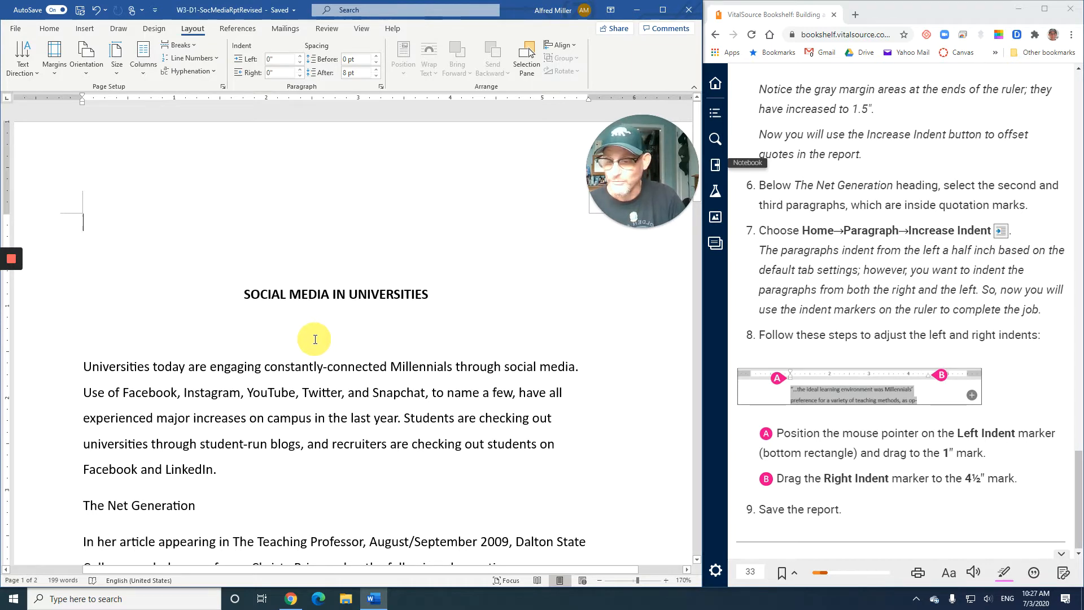
scroll(315, 339, down, 5)
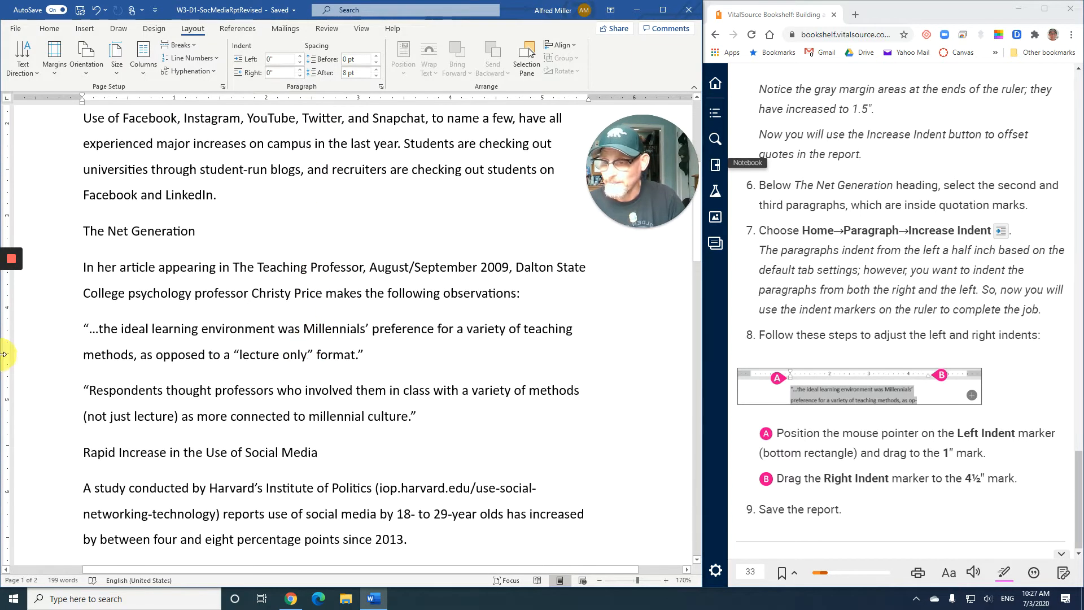
drag(80, 327, 416, 412)
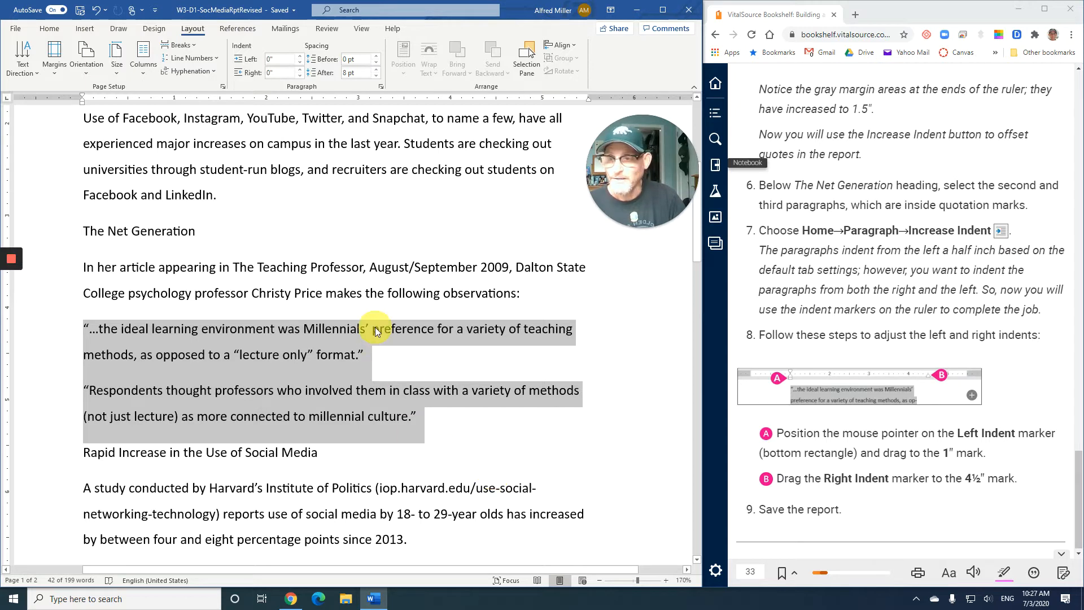
click(49, 29)
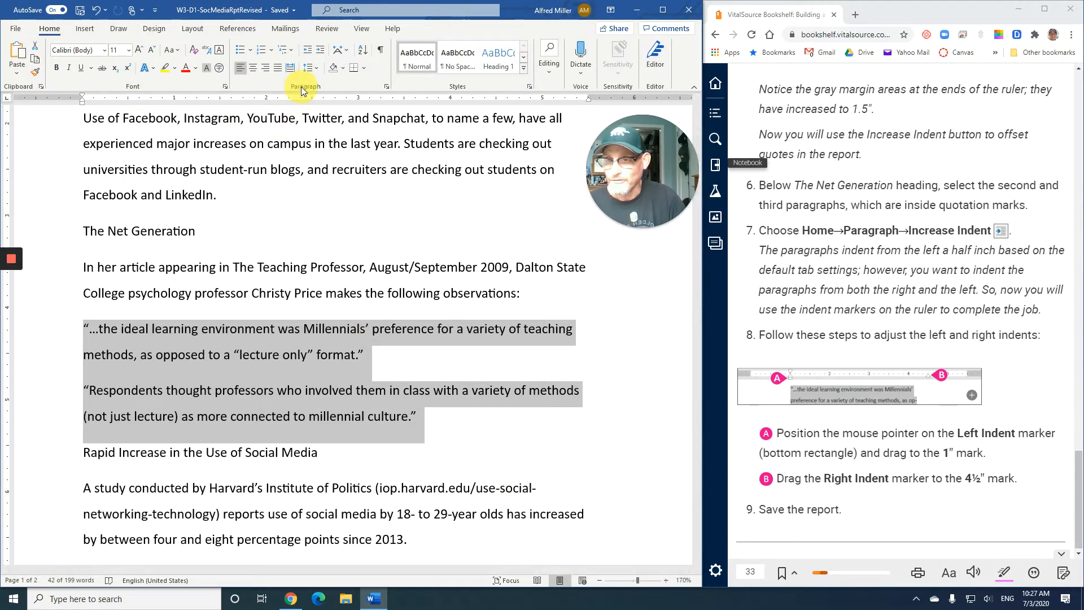
click(321, 53)
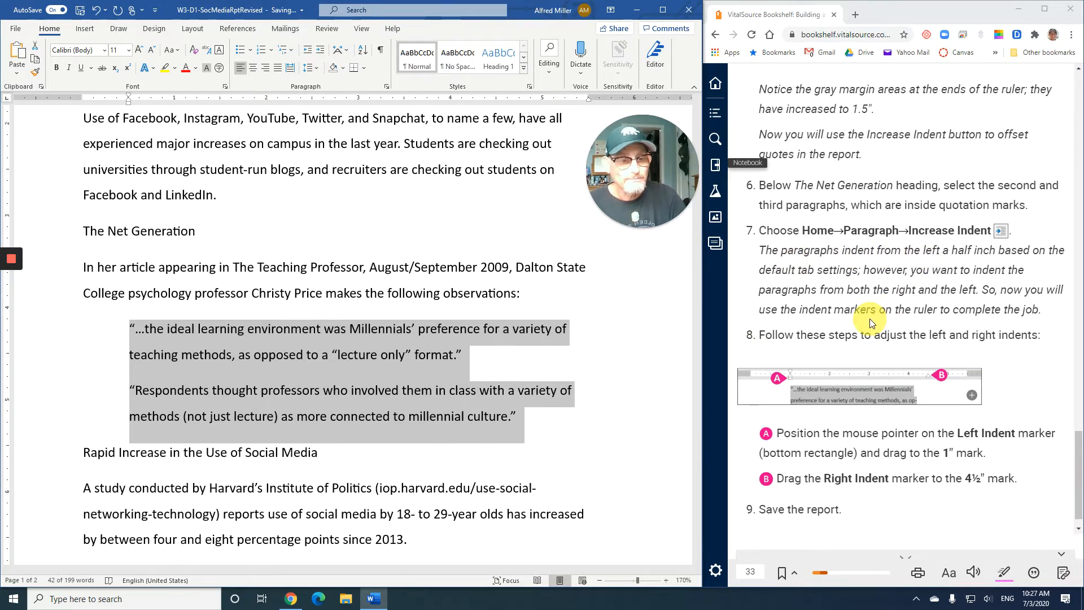
- Move the quoted paragraphs' left indent to 1" and right indent to the 4½" ruler mark, and save the report
scroll(870, 323, down, 1)
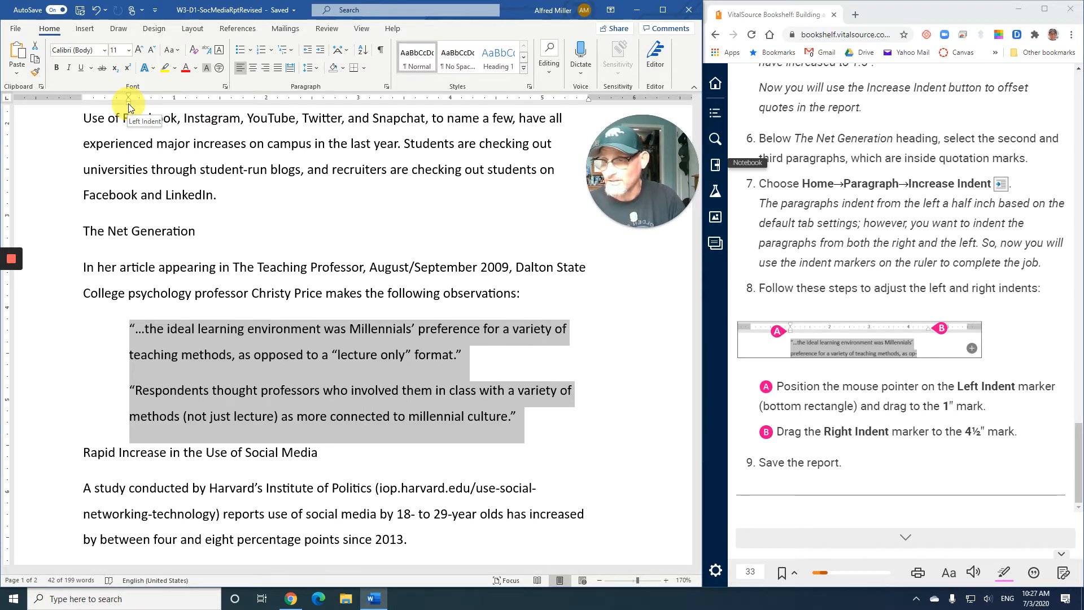
drag(128, 104, 174, 106)
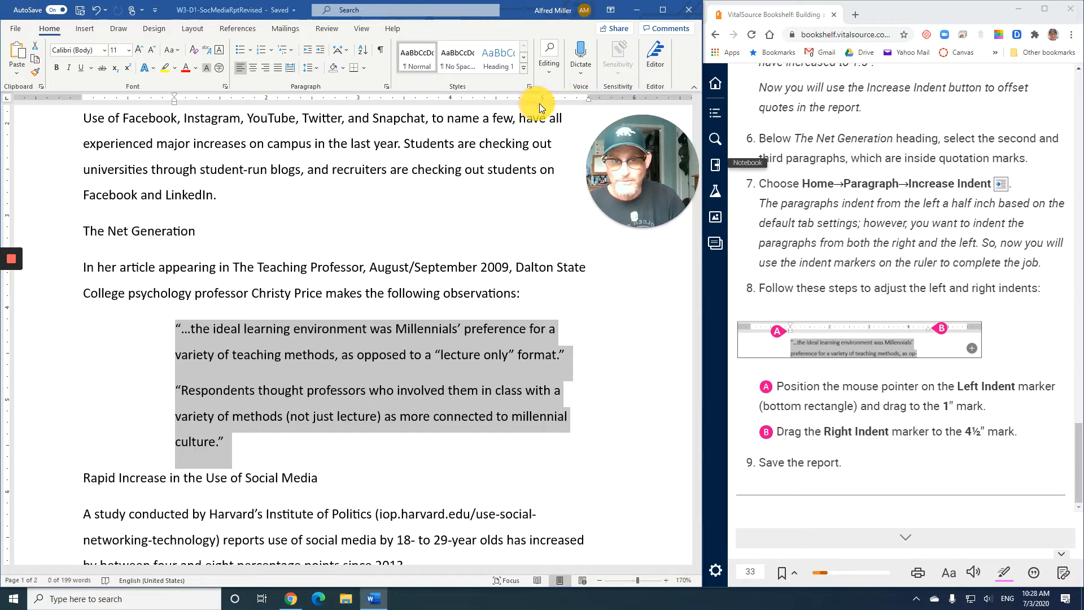
drag(588, 101, 496, 102)
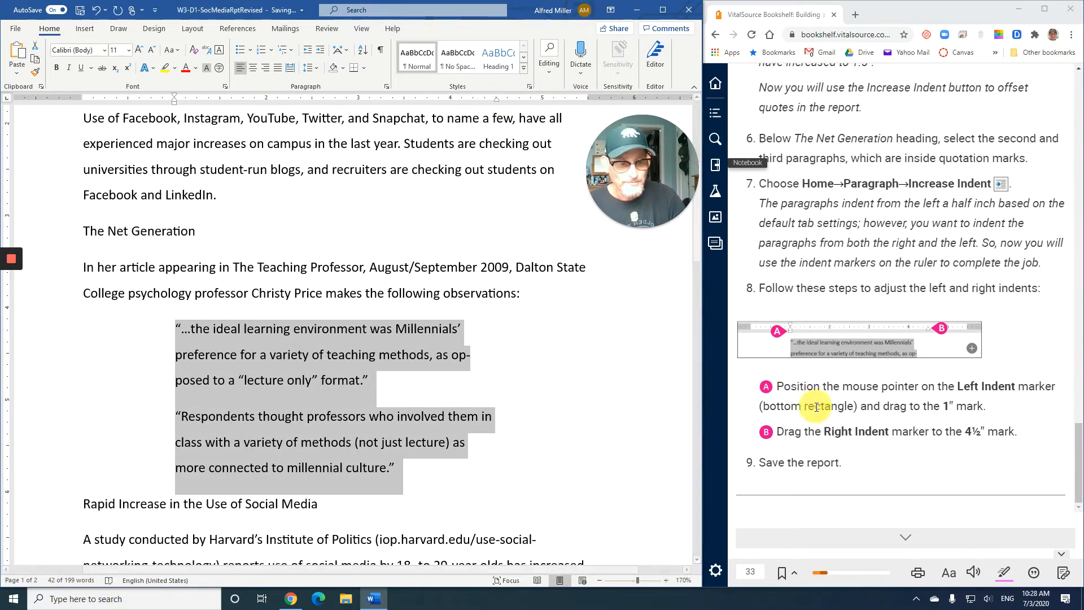
click(81, 12)
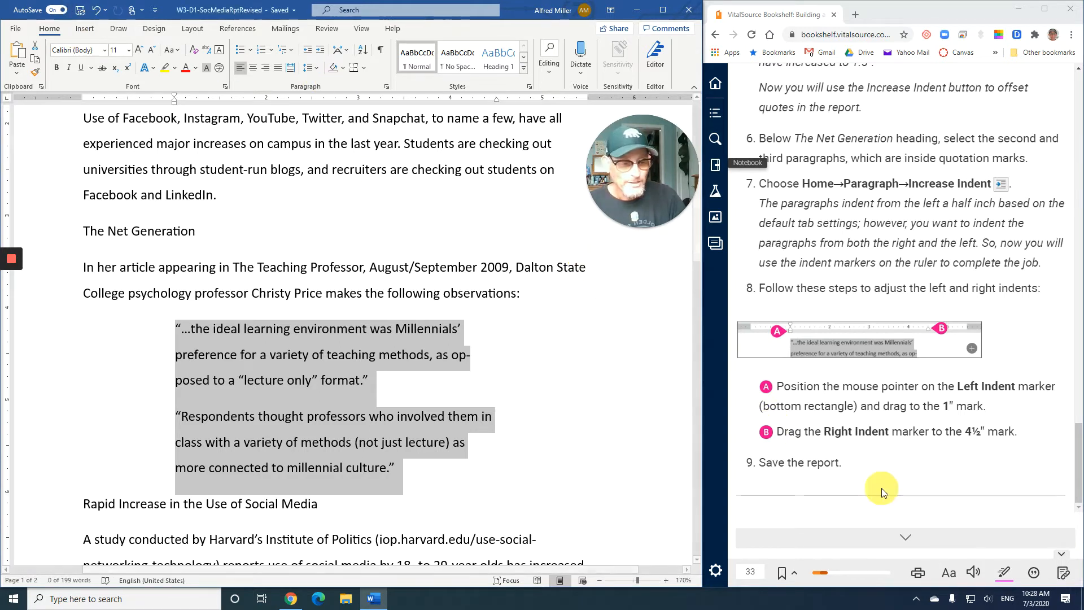
- Read the e-book's next section on setting custom tab stops and the opening instructions of exercise W3-D2
click(907, 542)
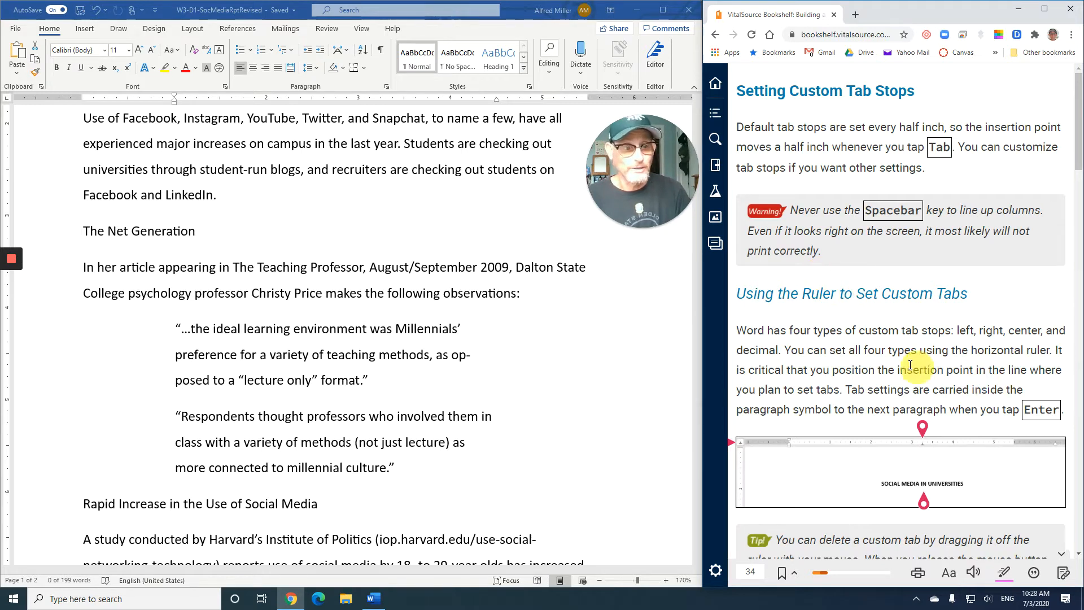
scroll(876, 351, down, 2)
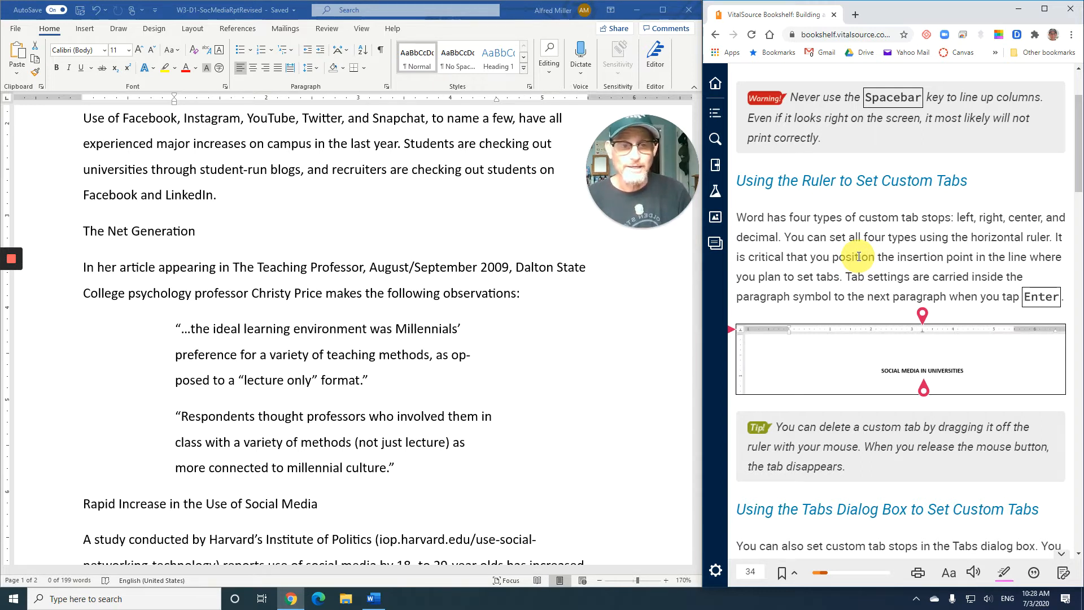
scroll(859, 257, down, 1)
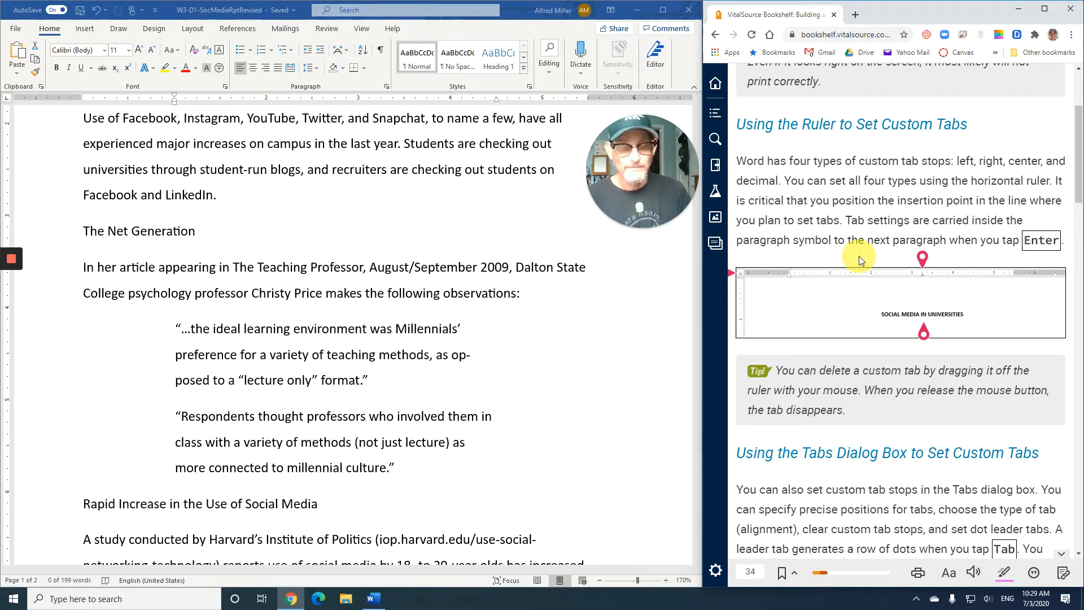
scroll(862, 257, down, 1)
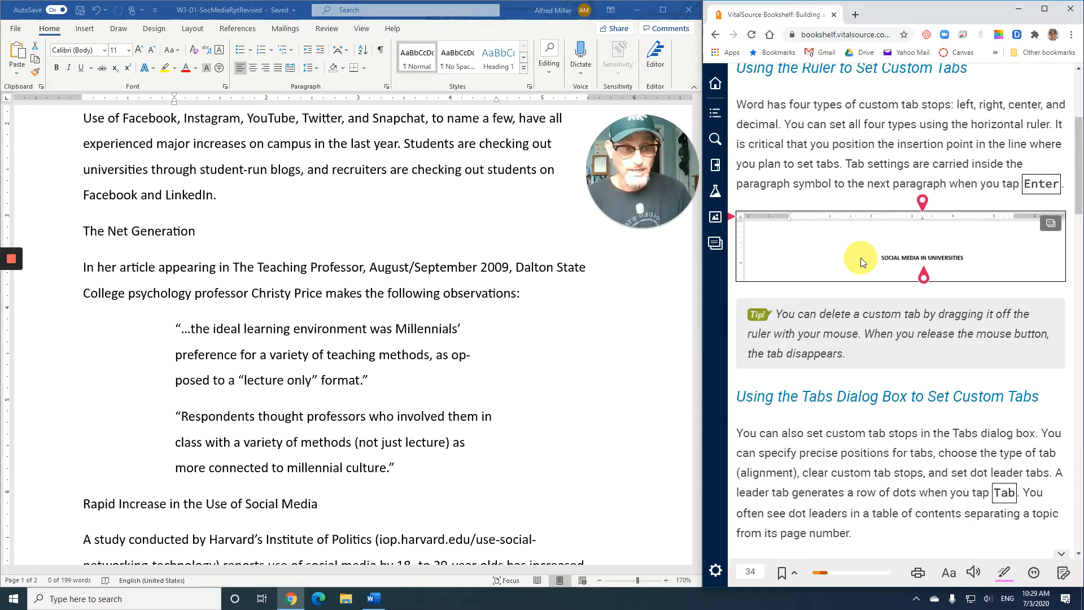
scroll(862, 258, down, 1)
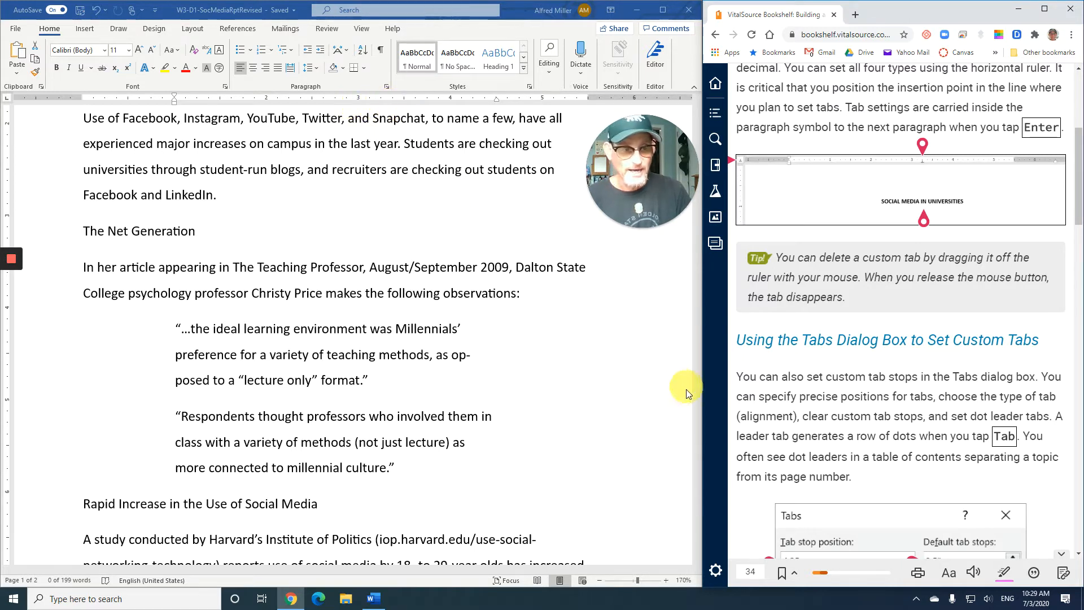
scroll(818, 391, down, 3)
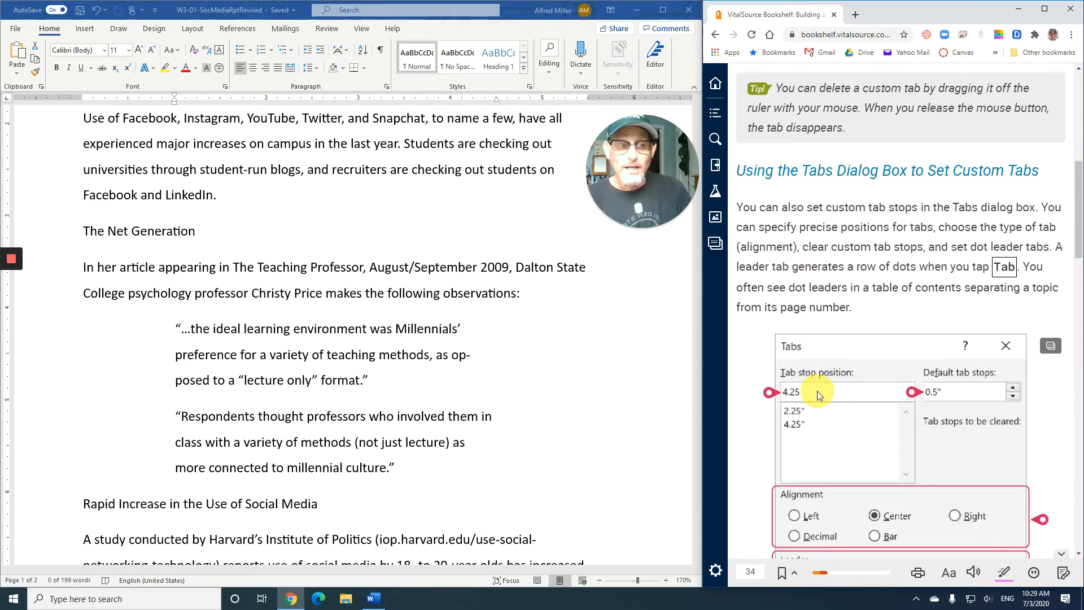
scroll(817, 391, down, 1)
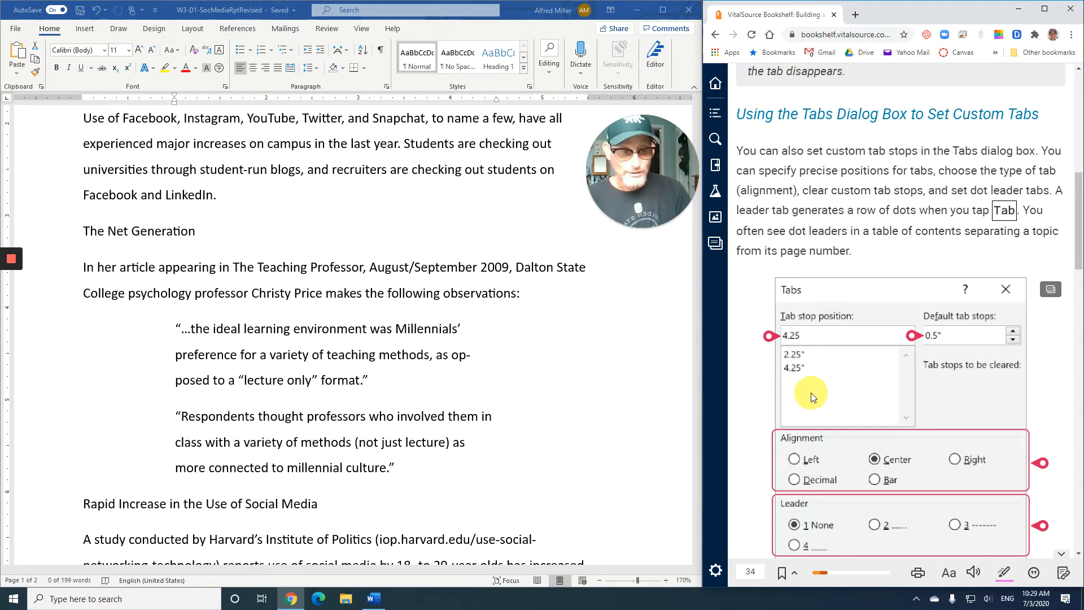
scroll(821, 429, down, 3)
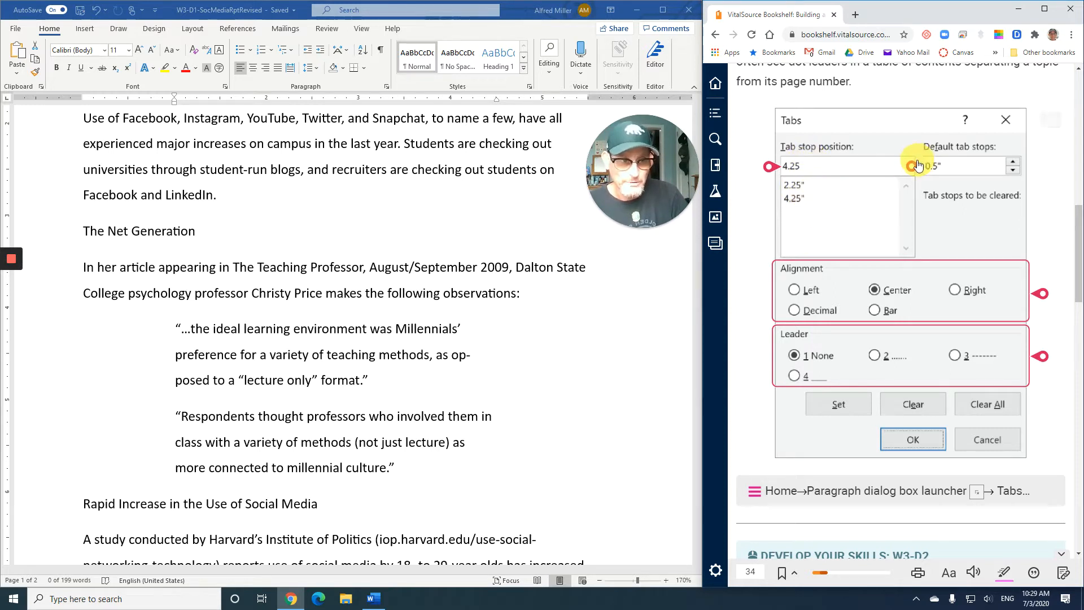
scroll(840, 288, down, 4)
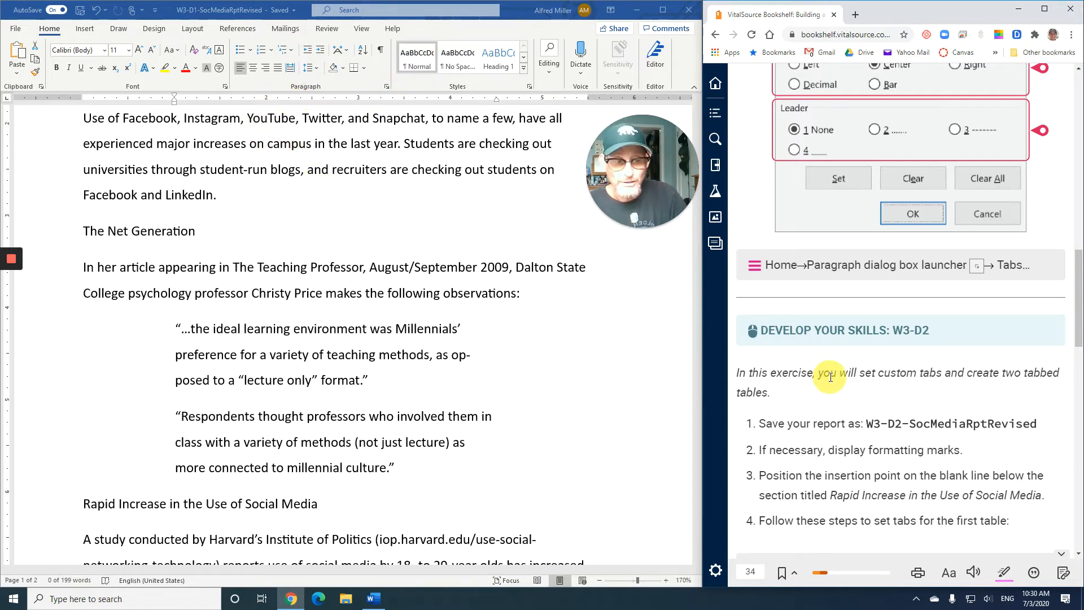
scroll(831, 377, down, 4)
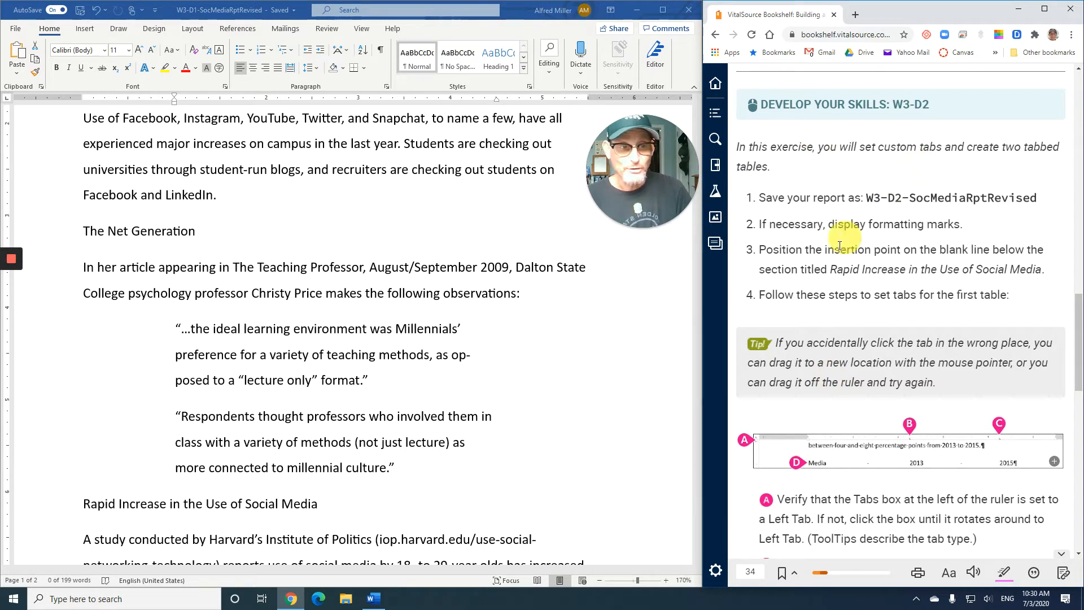
scroll(829, 261, down, 1)
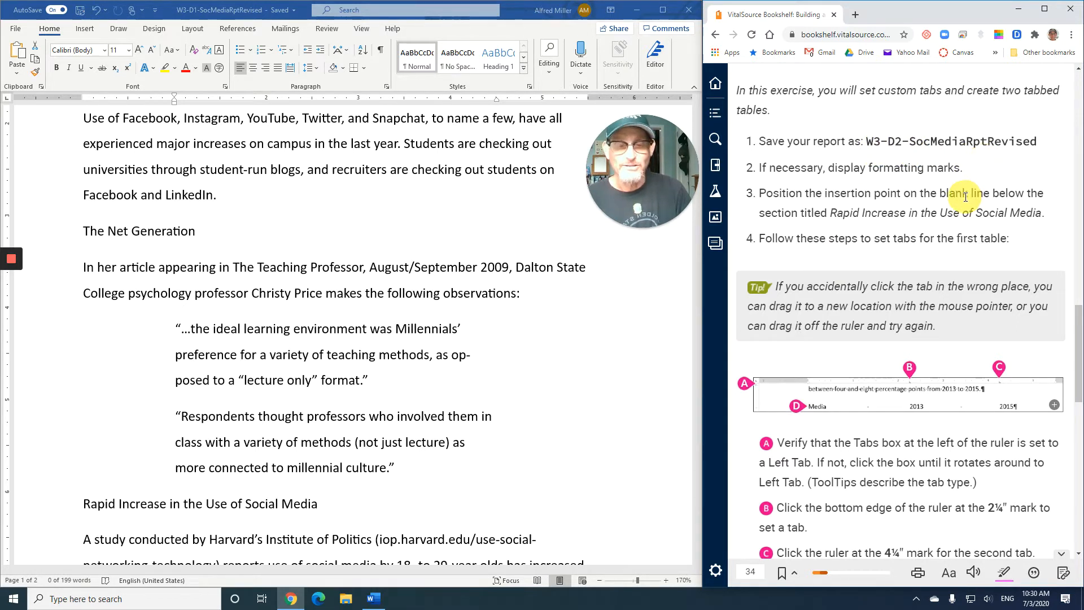
scroll(879, 225, down, 1)
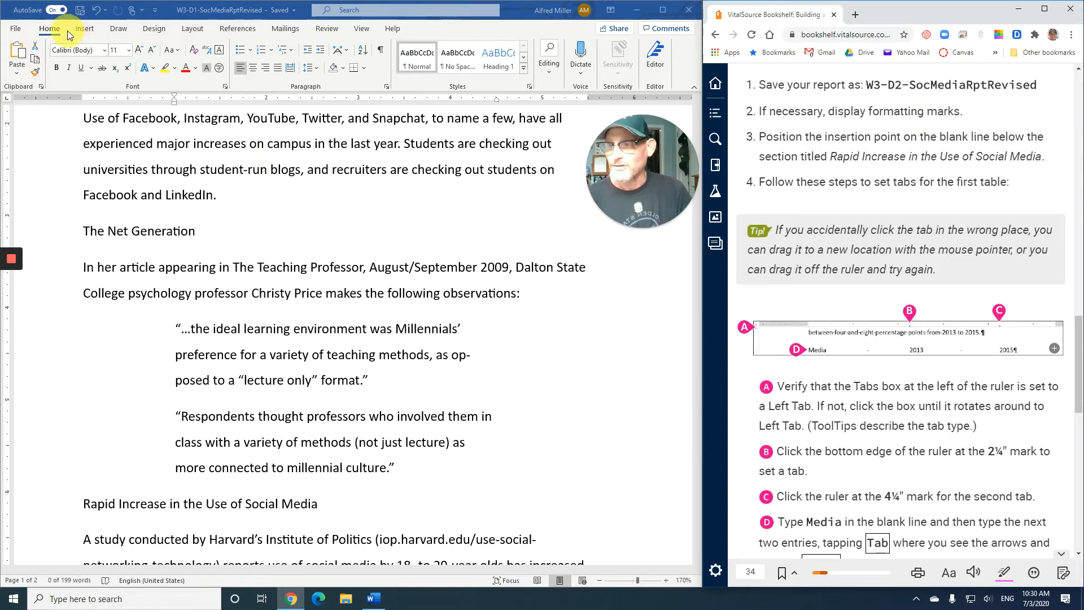
- Display the formatting marks in the report and clear the selection of the quoted paragraphs
click(380, 50)
click(381, 50)
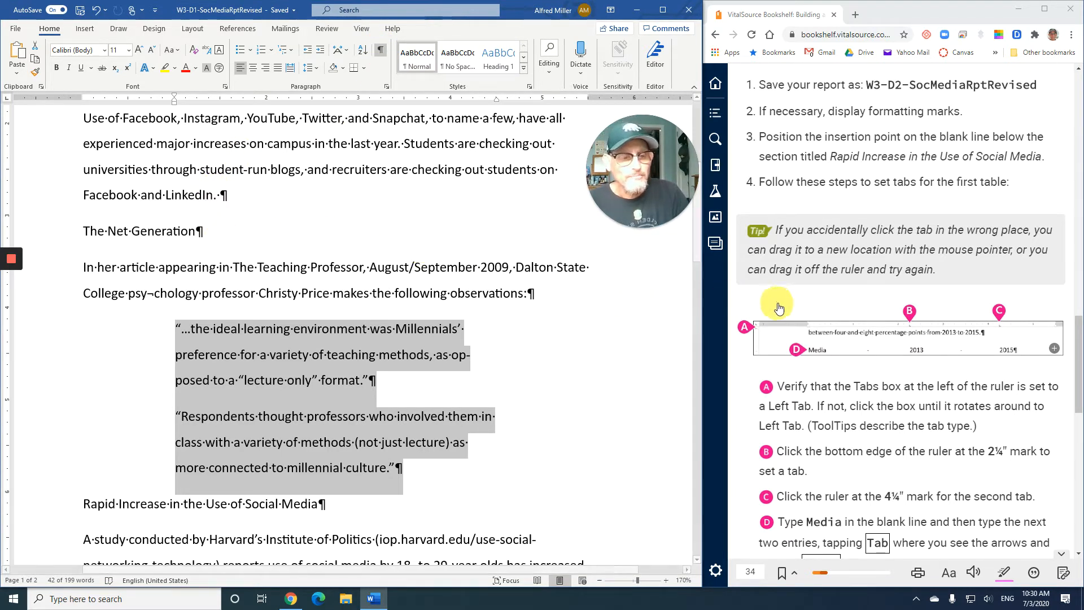
scroll(780, 308, down, 1)
scroll(780, 307, up, 3)
click(393, 328)
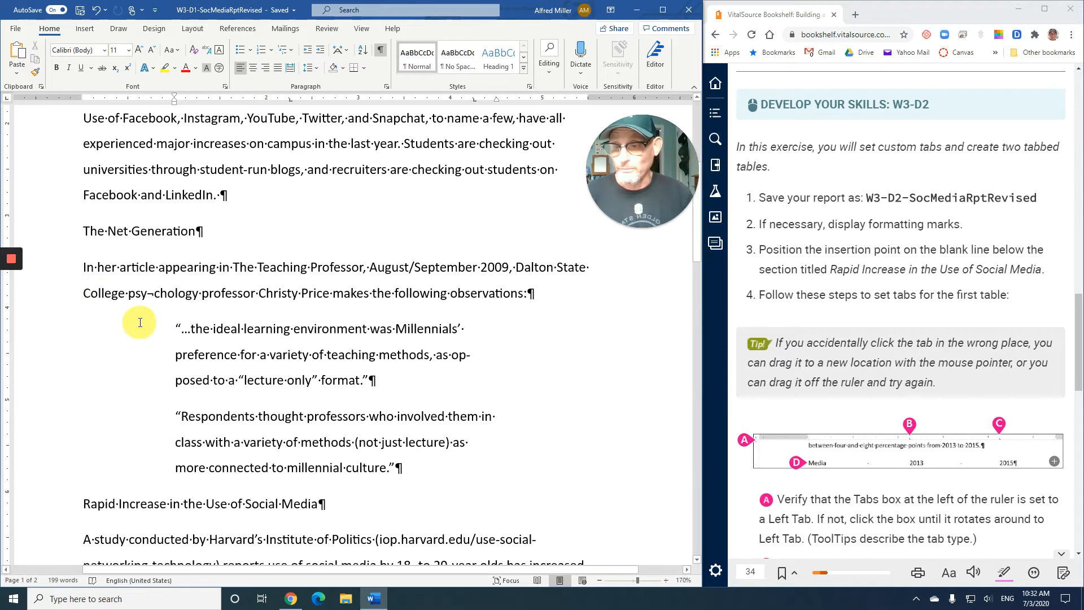
- Set left tabs at 2¼" and 4¼" for the blank line below the Rapid Increase in the Use of Social Media section
scroll(141, 327, down, 3)
scroll(141, 328, down, 1)
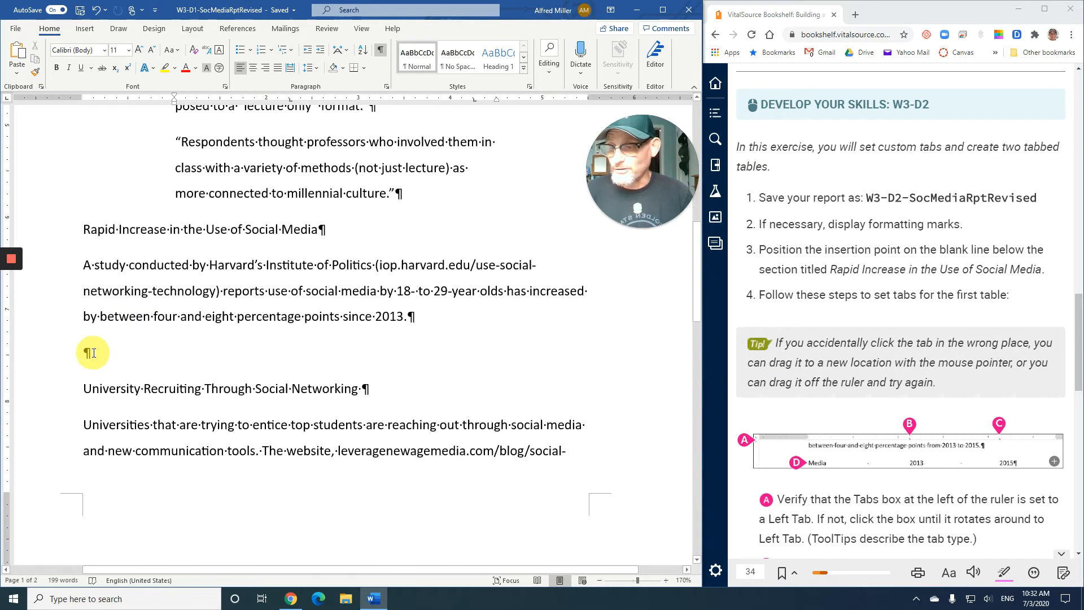
click(89, 352)
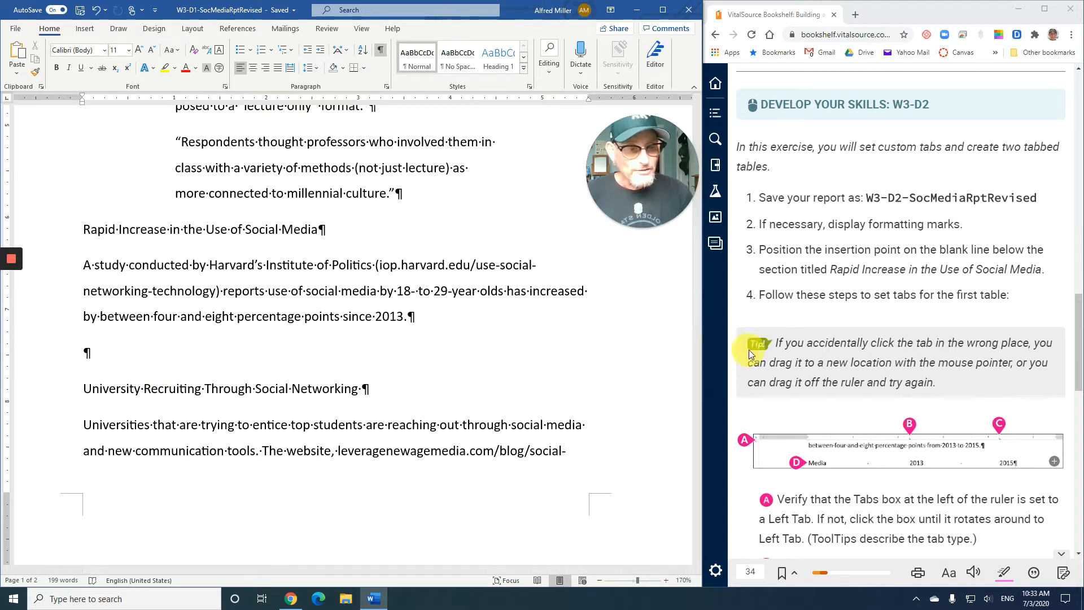
scroll(760, 342, down, 3)
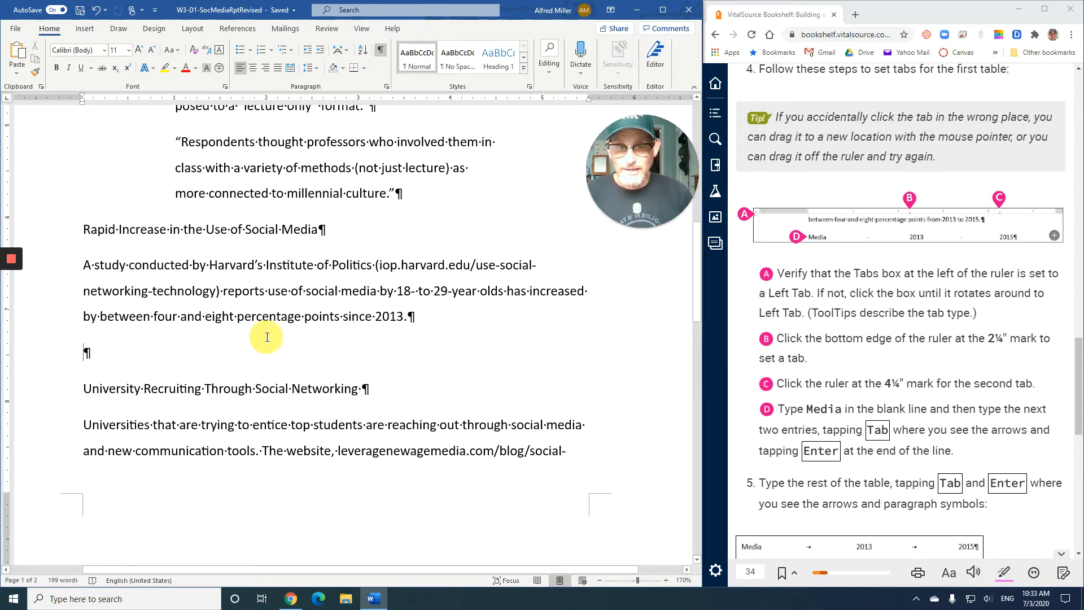
scroll(267, 338, down, 1)
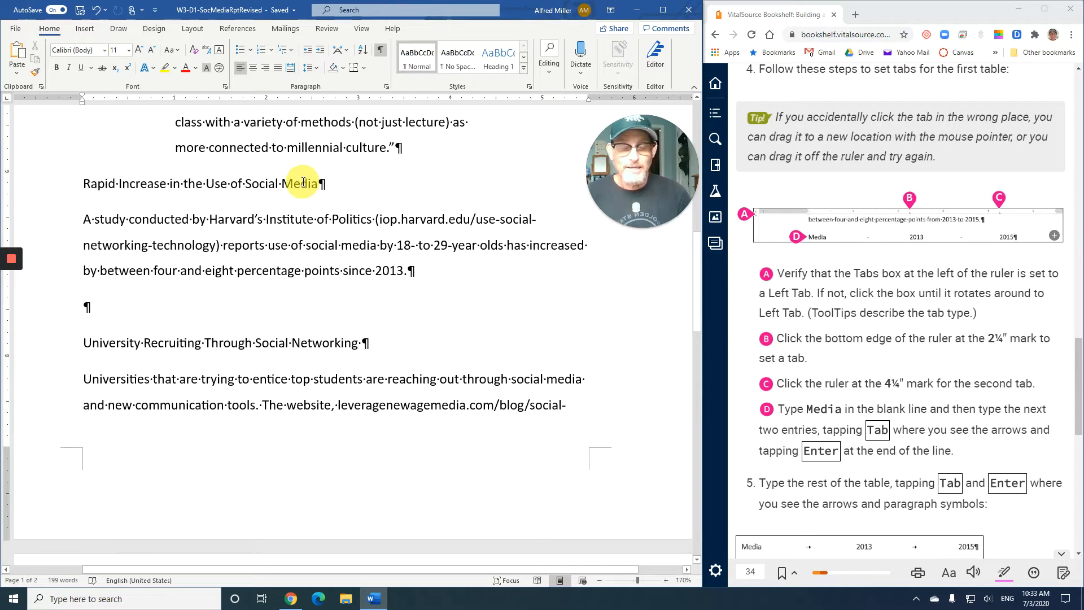
click(289, 101)
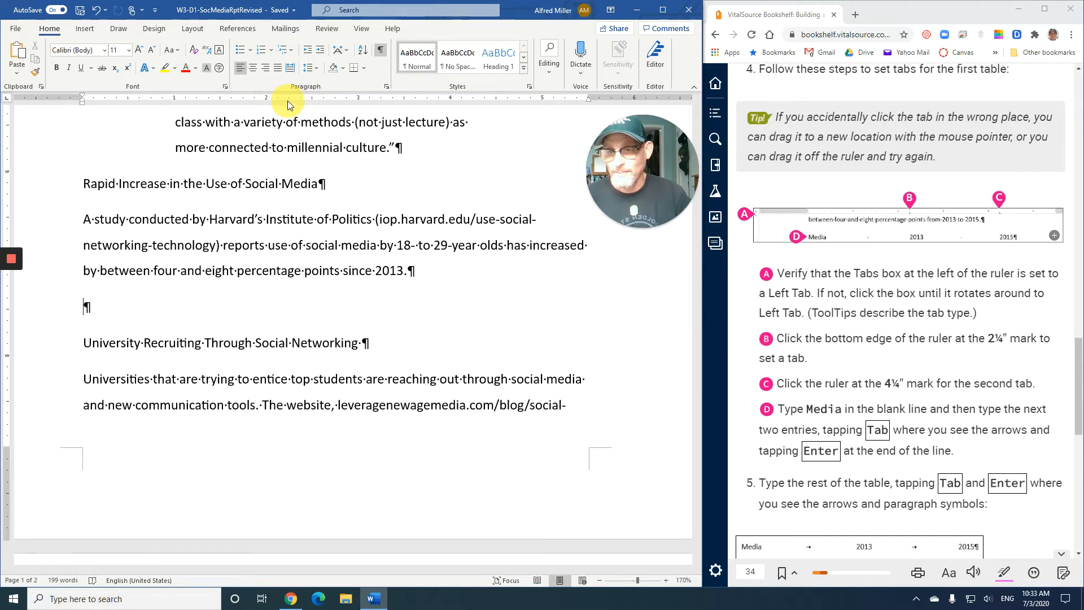
click(473, 101)
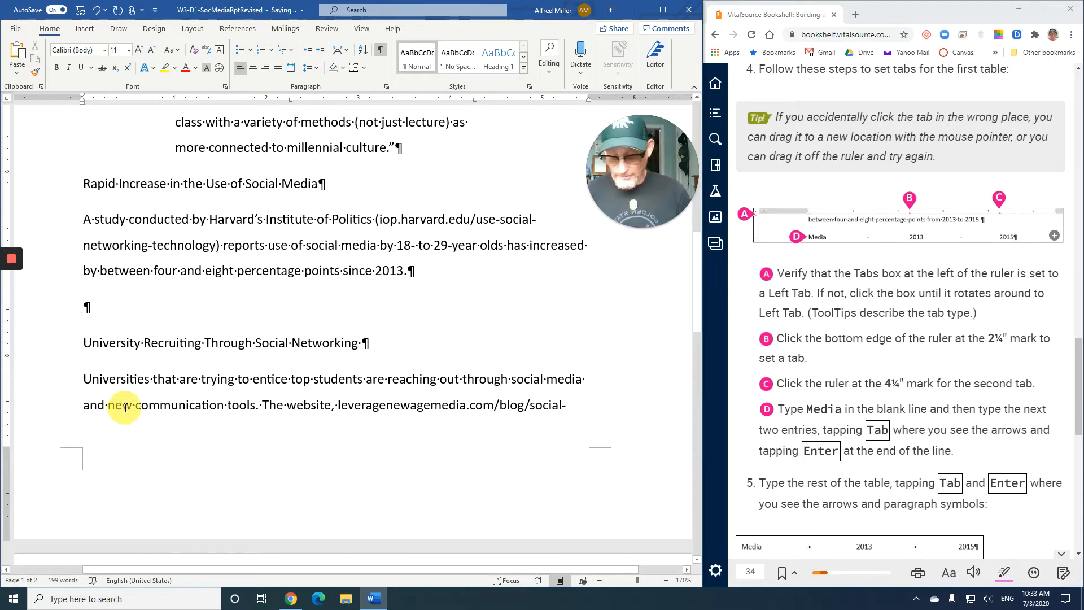
- Enter the first table's header row on the tabbed blank line, with the tab-separated entries Media, 2013 and 2015
text(Media)
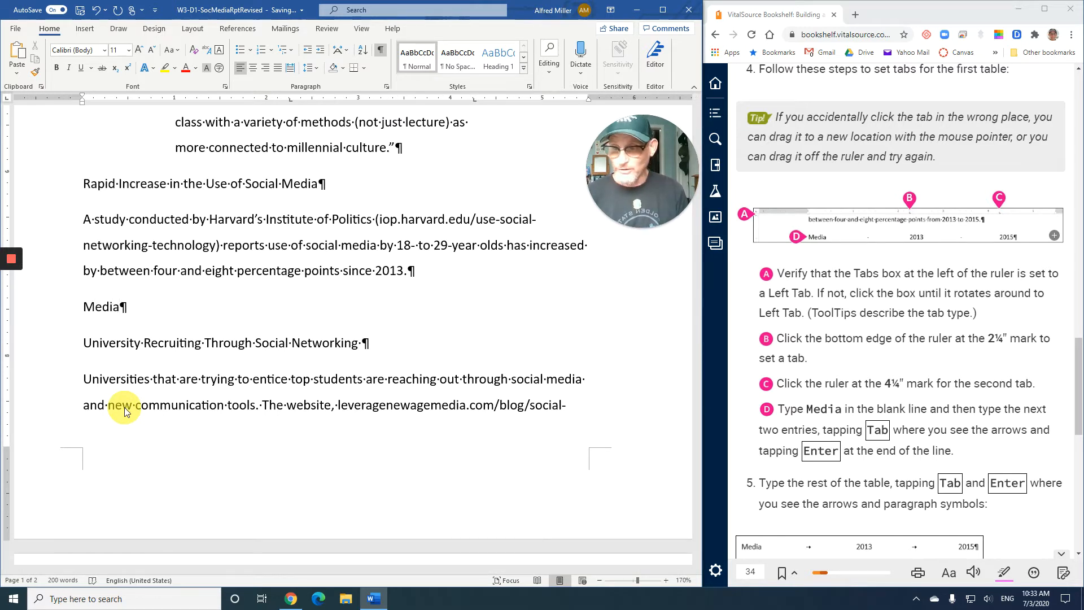
key(Tab)
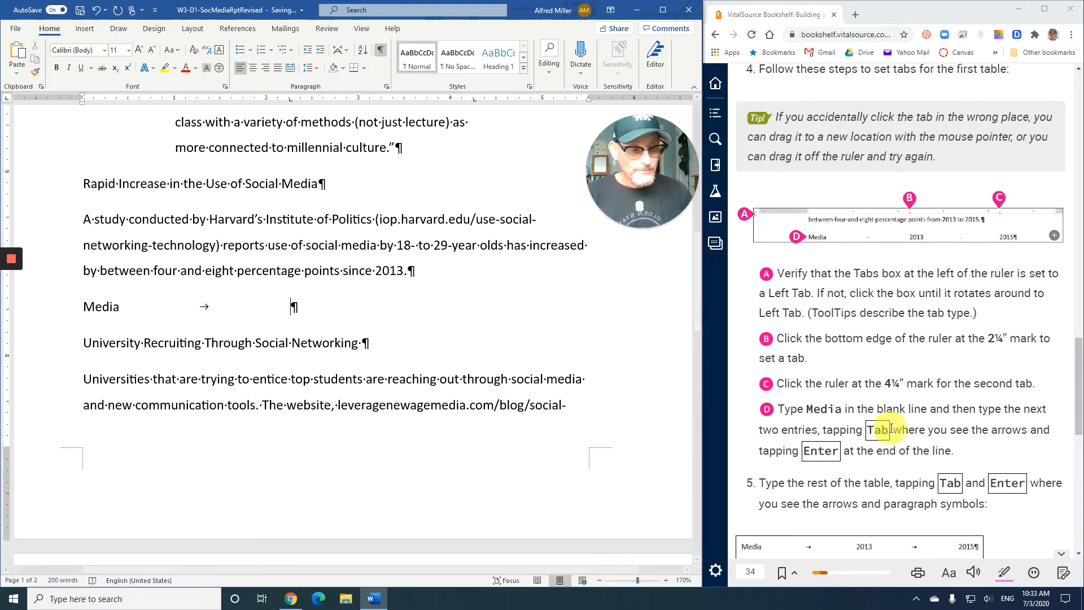
scroll(889, 419, down, 2)
scroll(889, 418, down, 1)
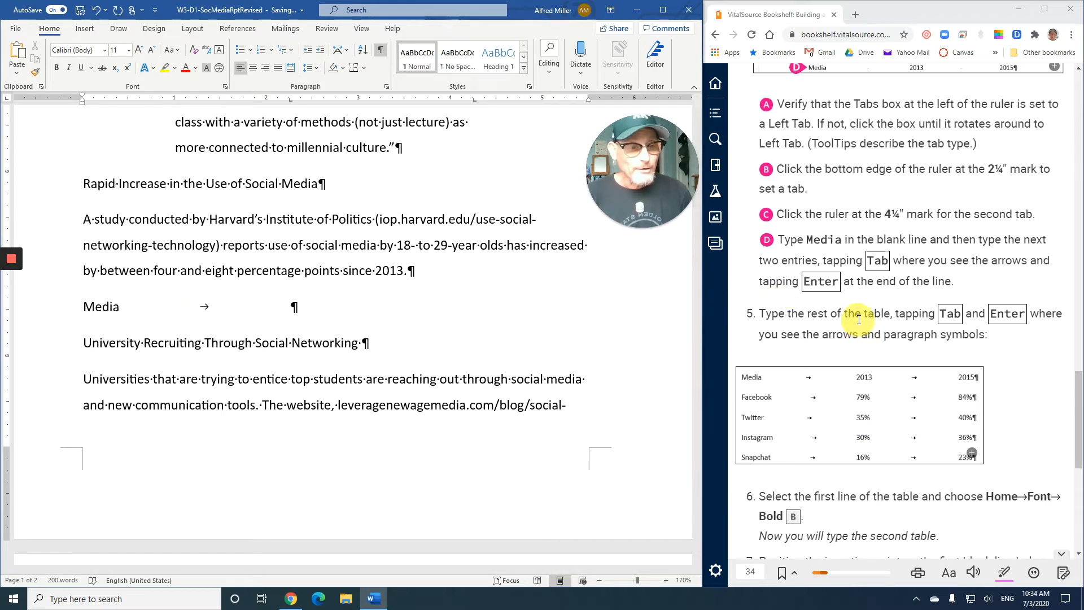
scroll(857, 317, down, 2)
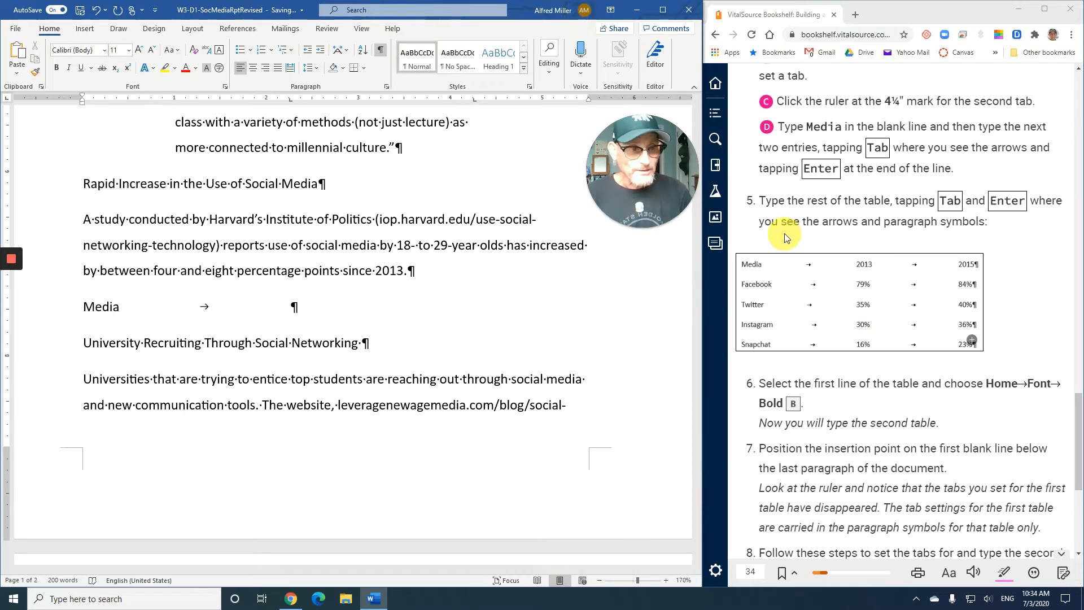
scroll(784, 238, down, 1)
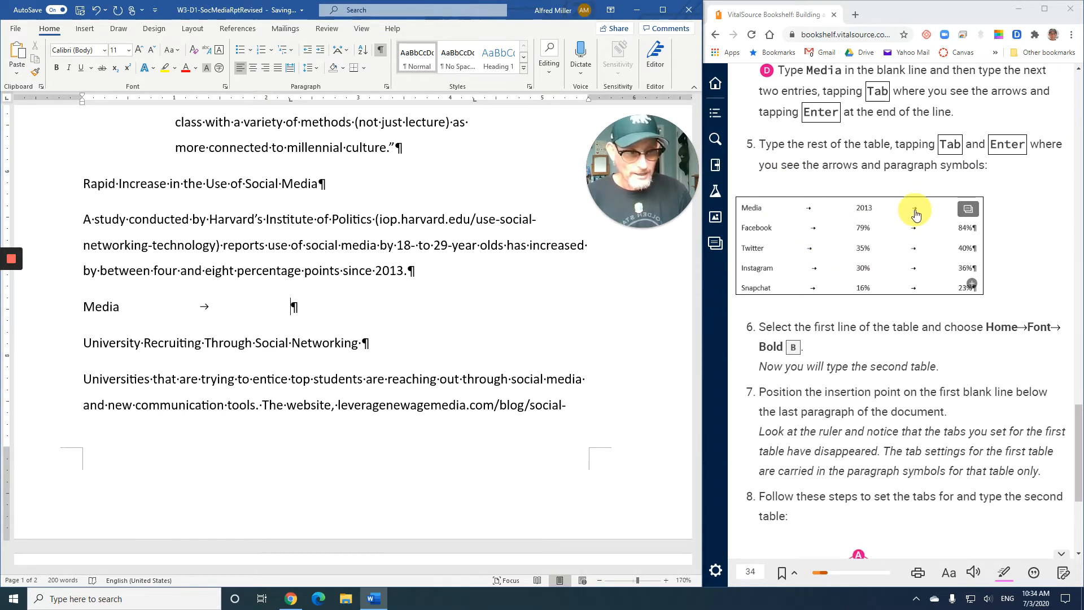
click(971, 213)
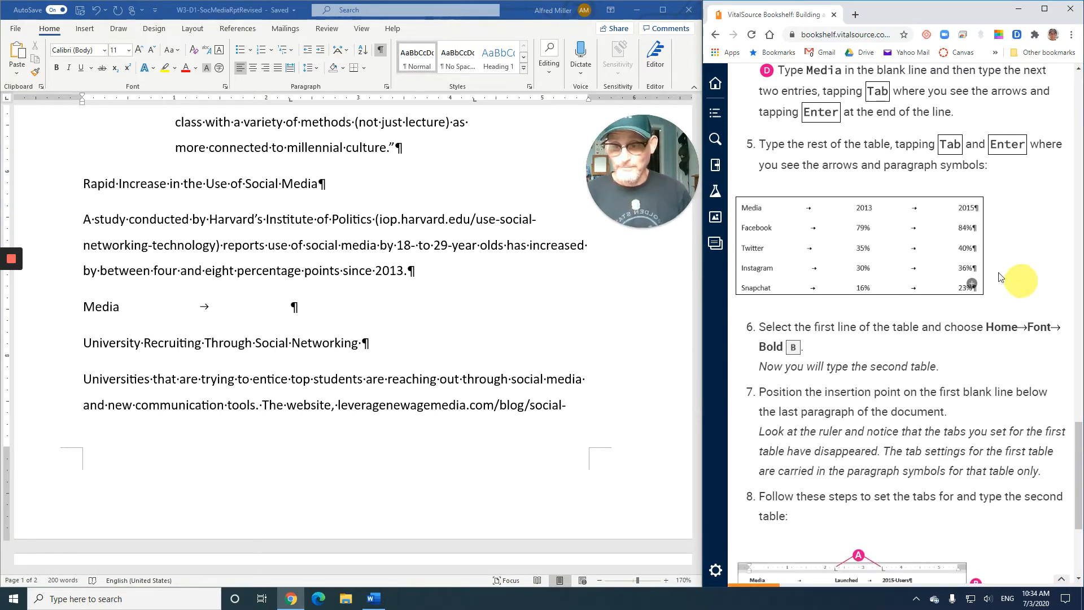
click(296, 309)
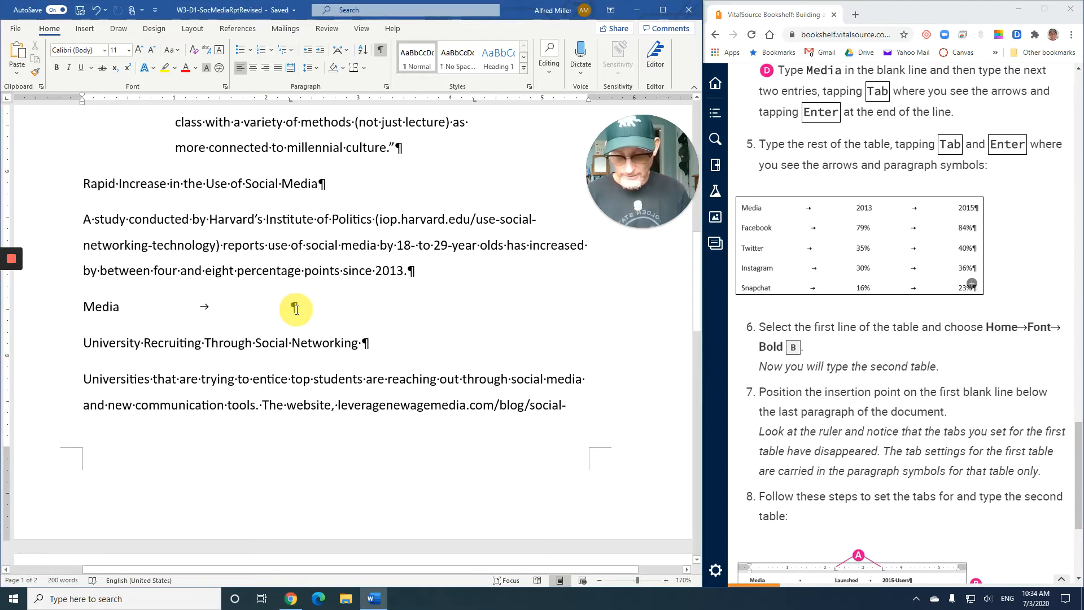
text(2013)
key(Tab)
text(2)
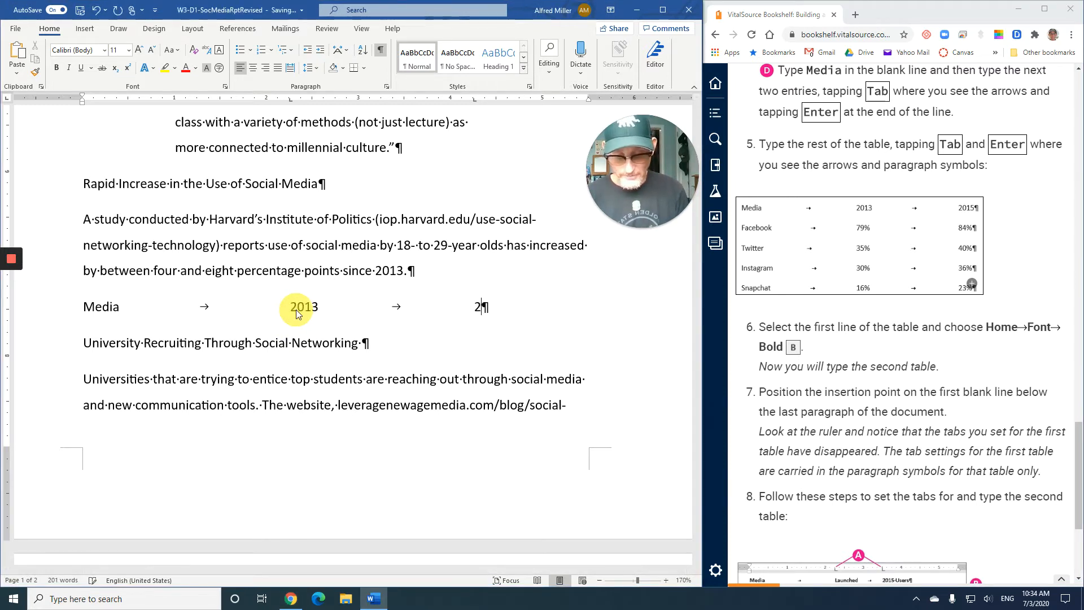
text(015)
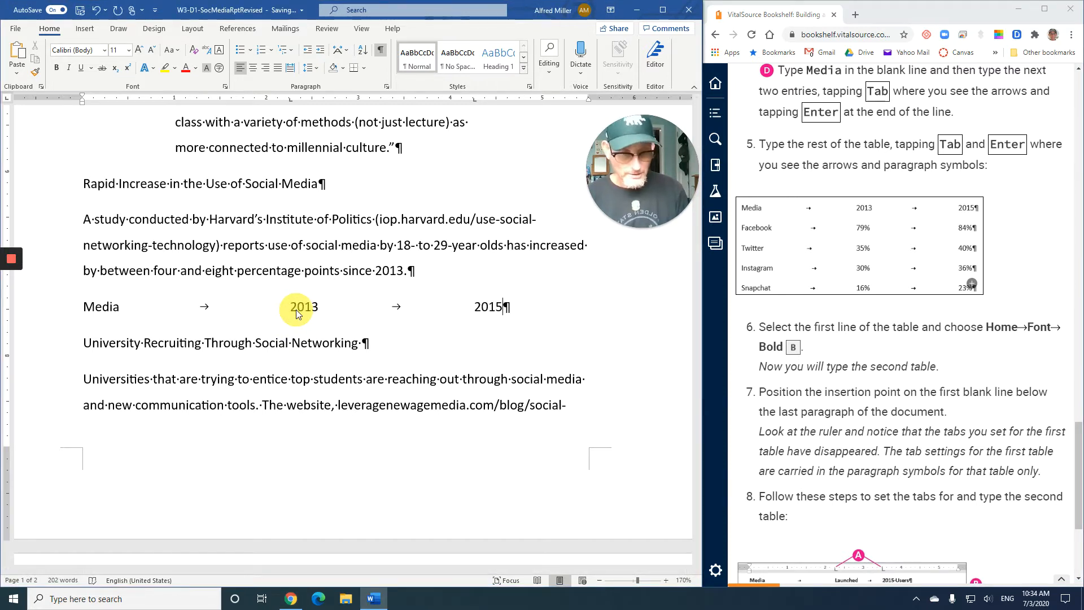
- Add a Facebook row below the header row, with 79% under 2013 and 84% under 2015
key(Return)
text(Facebook)
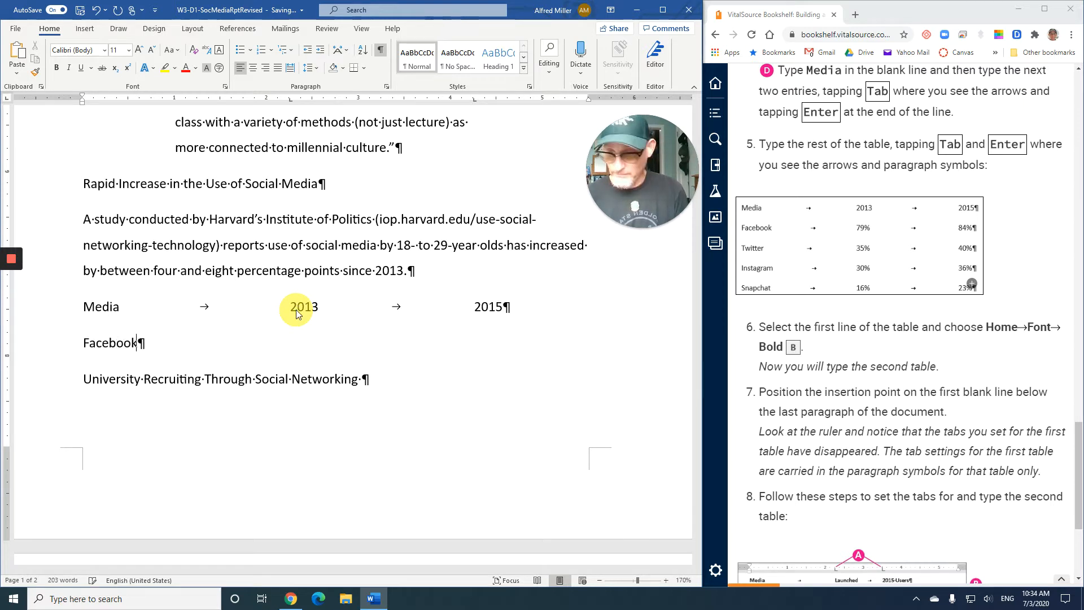
key(Tab)
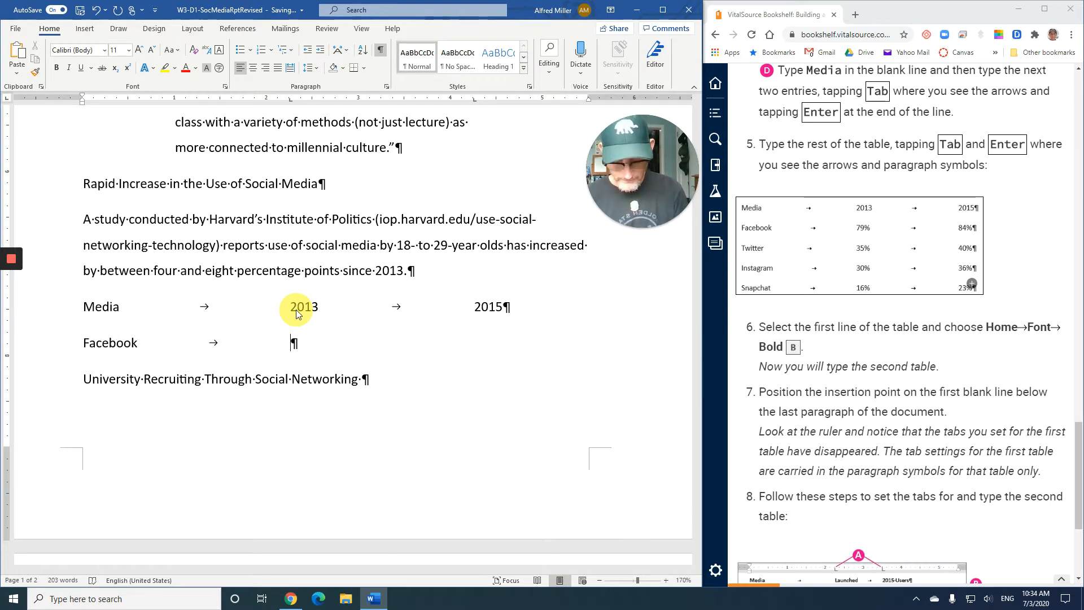
text(79)
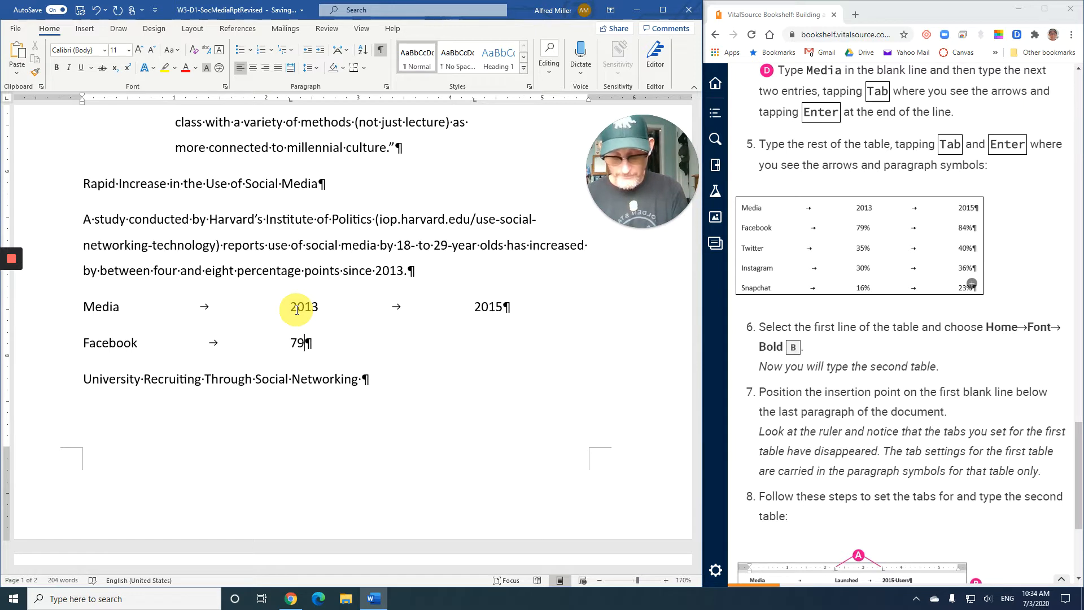
text(%)
key(Tab)
text(84)
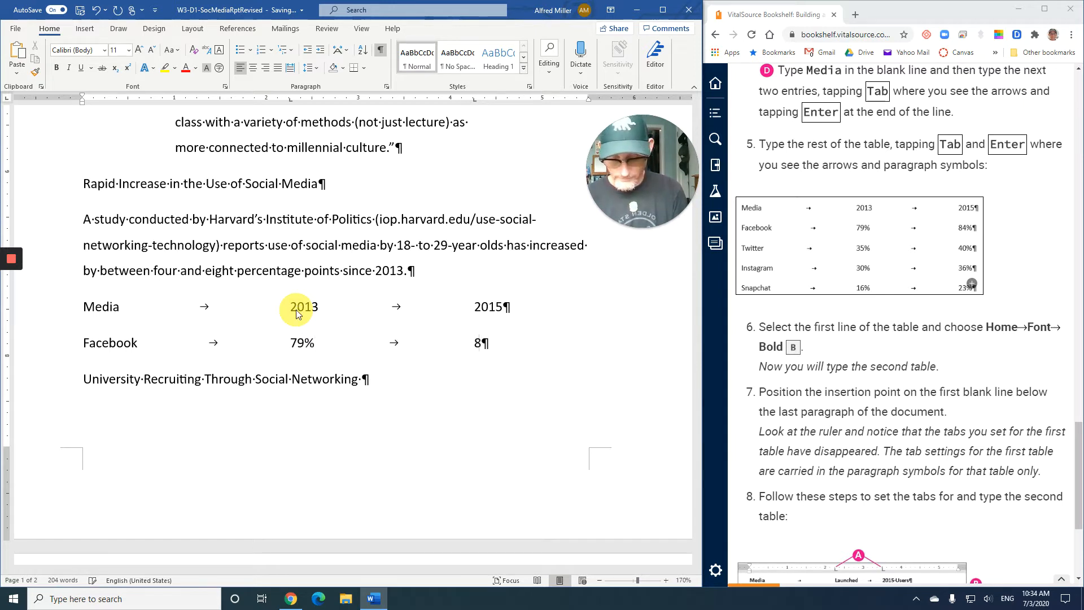
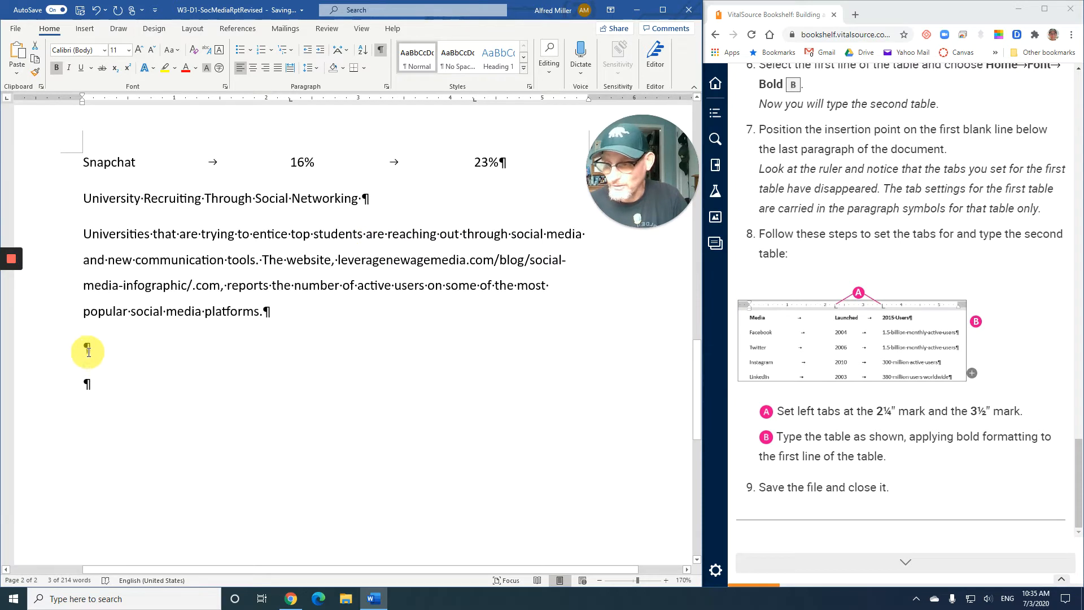
- Set left tabs at 2¼" and 3½" for the first blank line below the report's last paragraph
click(85, 348)
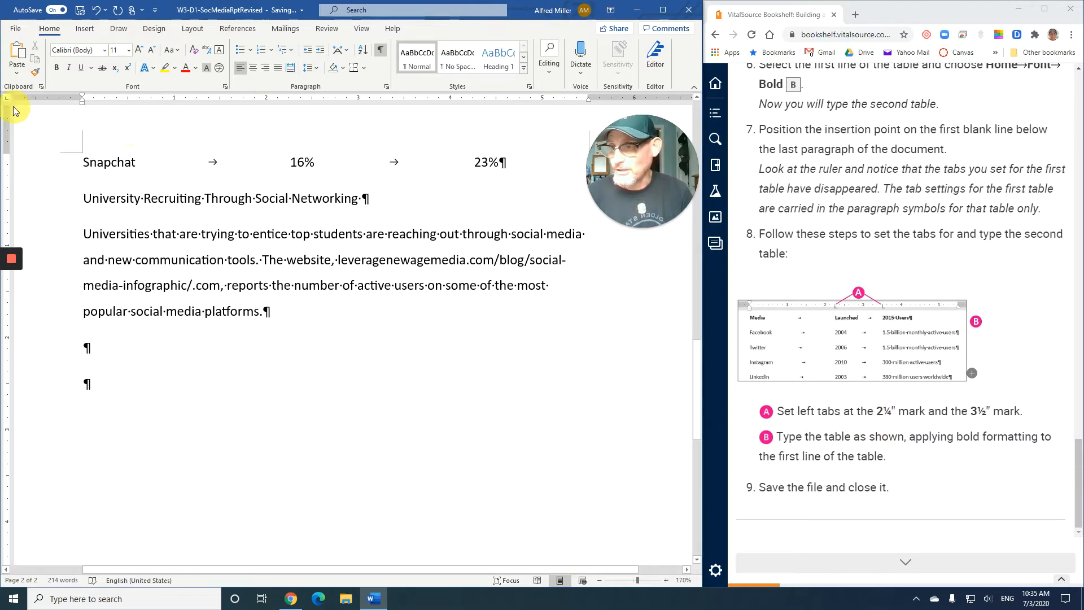
click(289, 100)
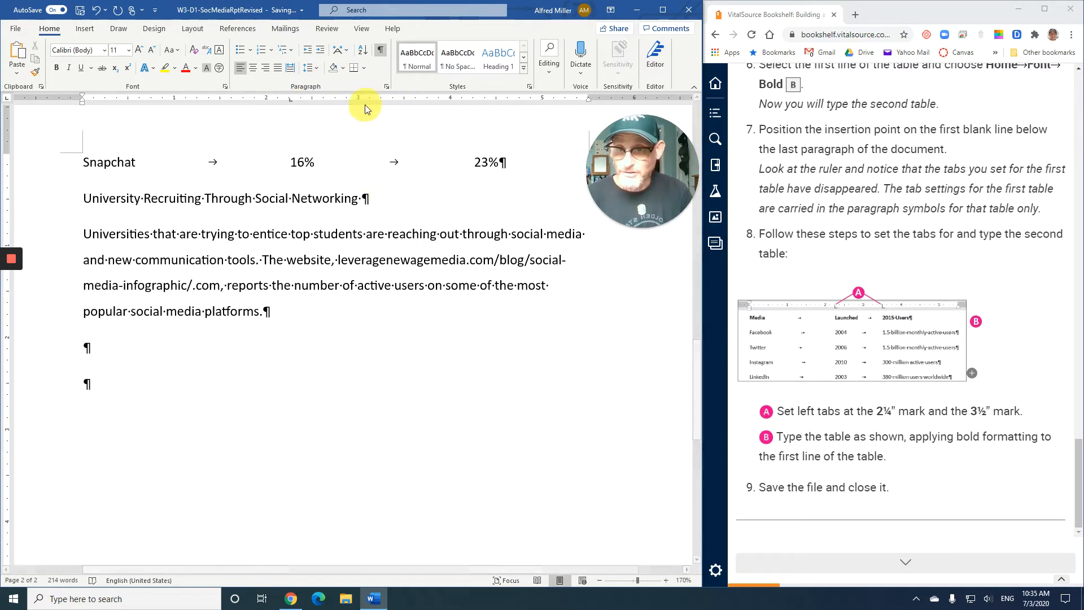
click(404, 100)
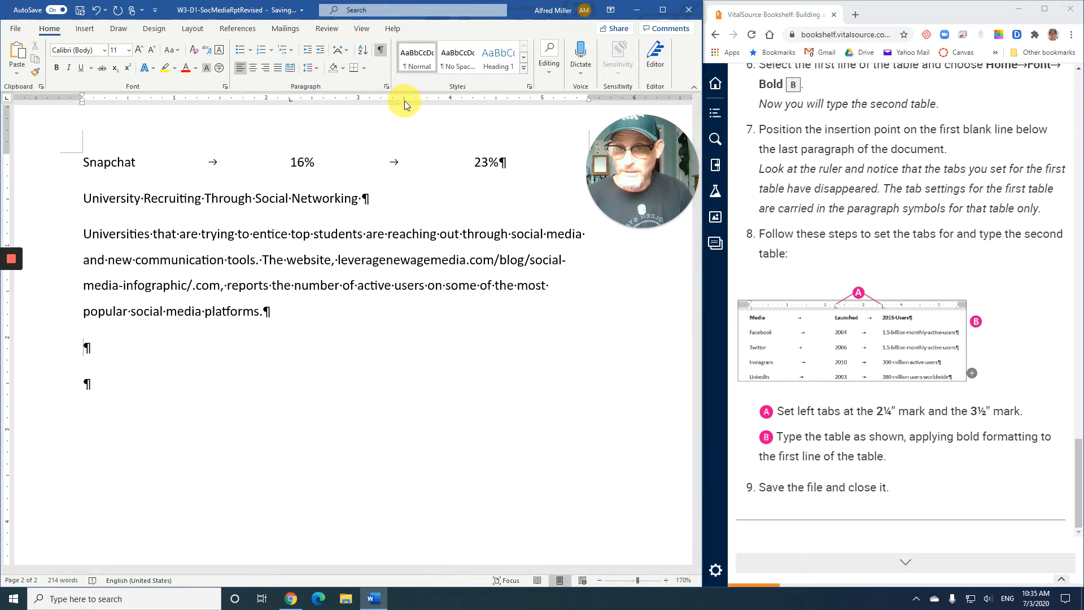
click(404, 102)
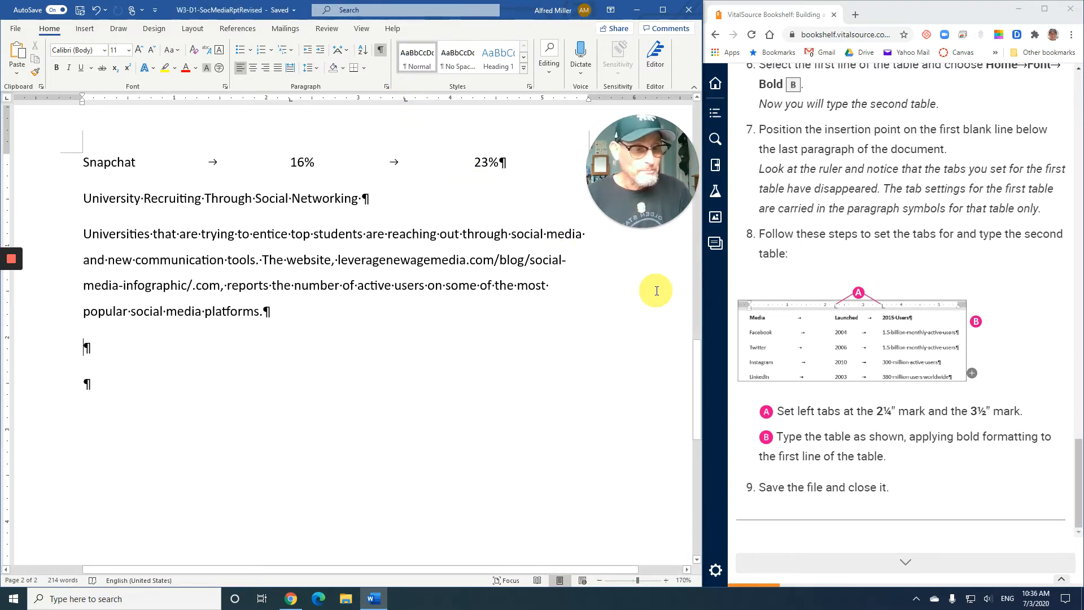
- Enlarge the e-book's second table figure and enter its header row in the report with tab-separated entries Media, Launched and 2015 Users
click(864, 354)
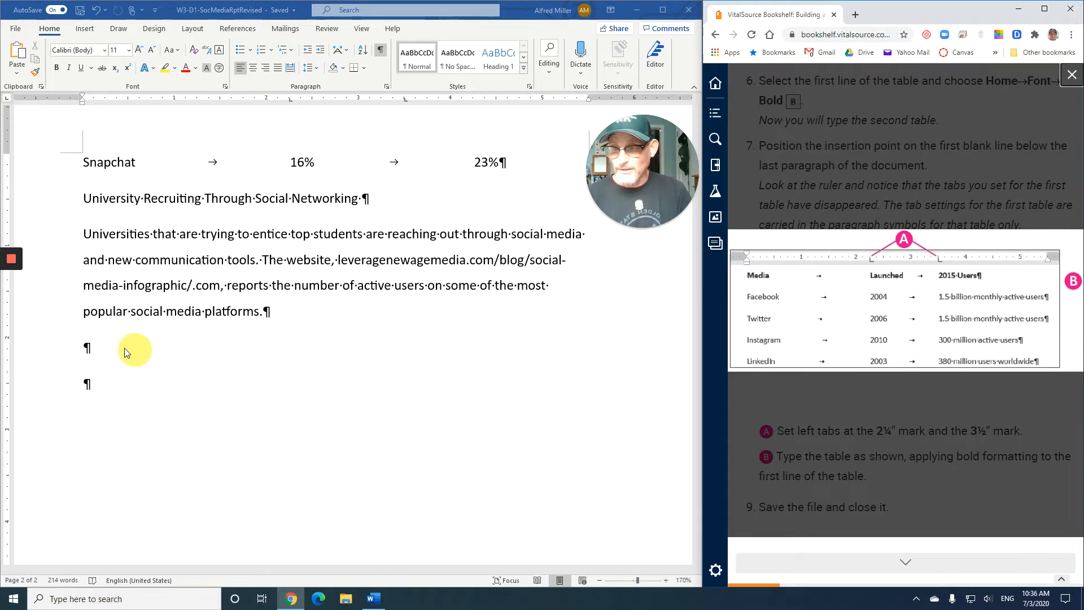
click(96, 349)
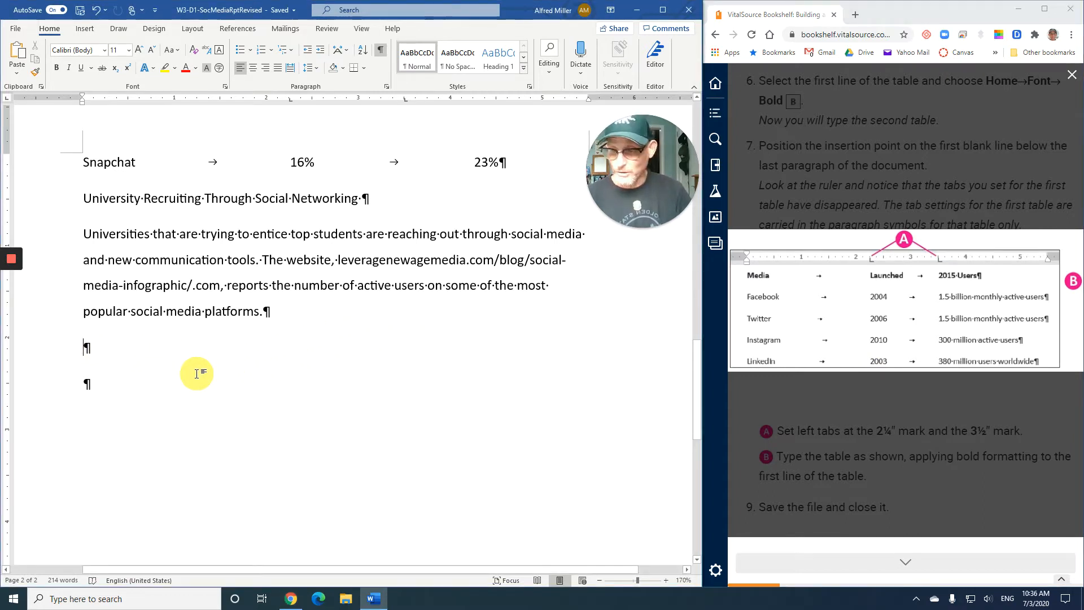
text(Medi)
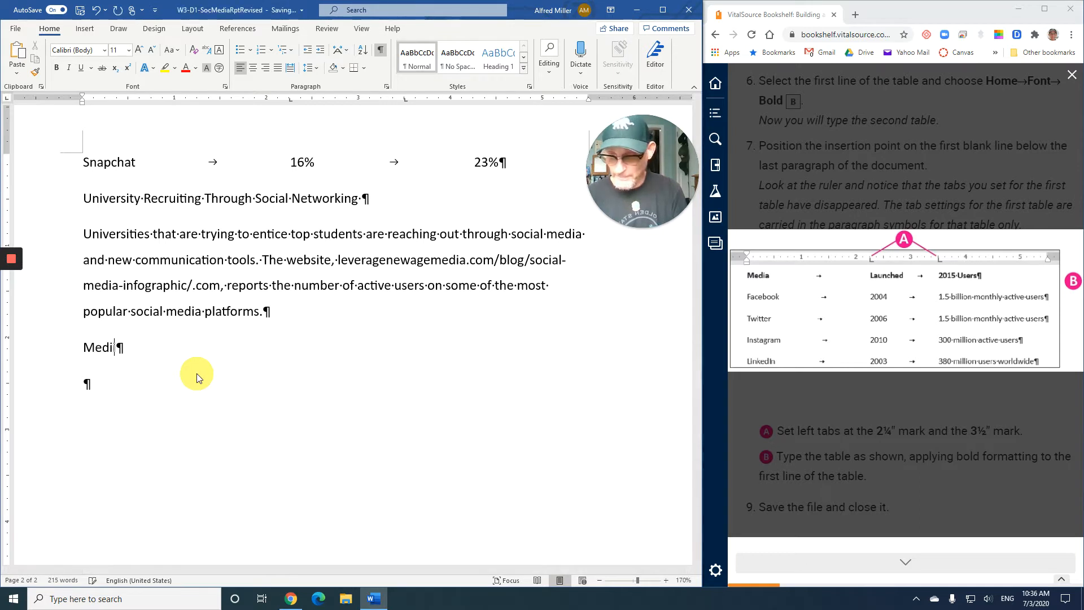
text(a)
key(Tab)
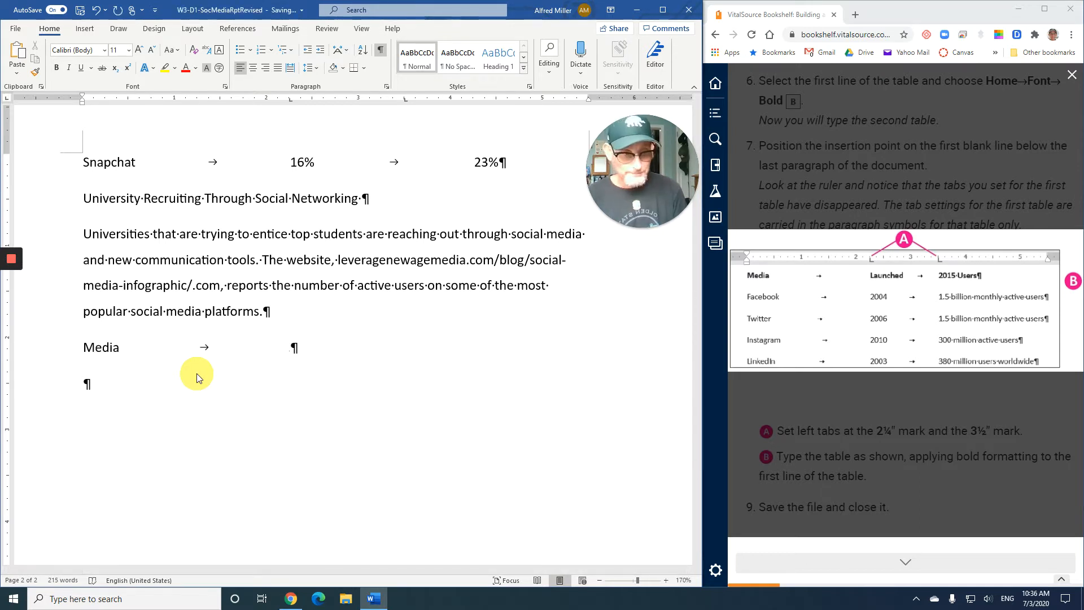
text(Launched)
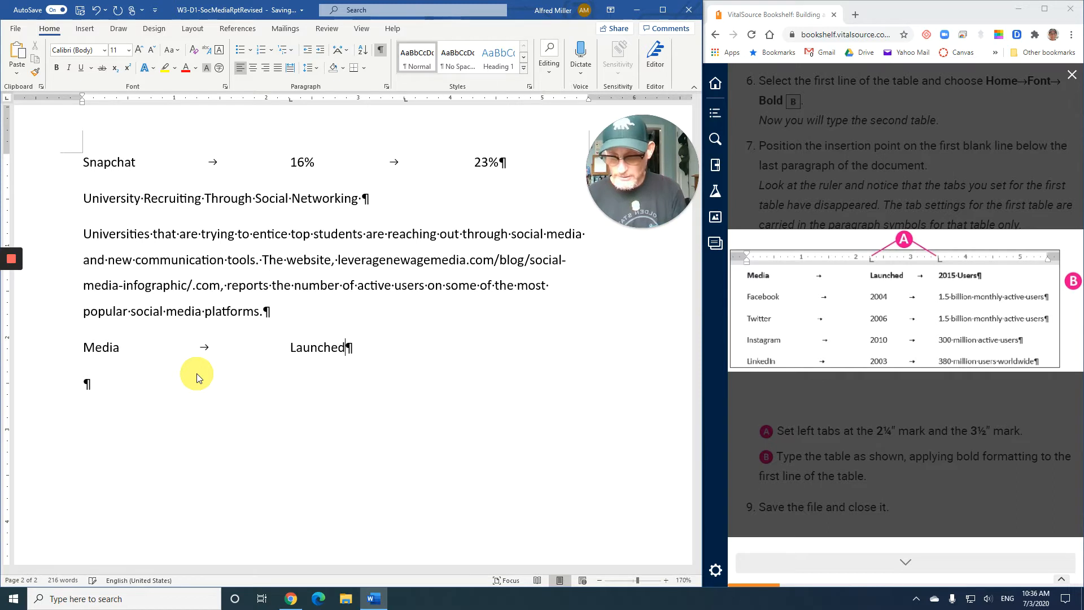
key(Tab)
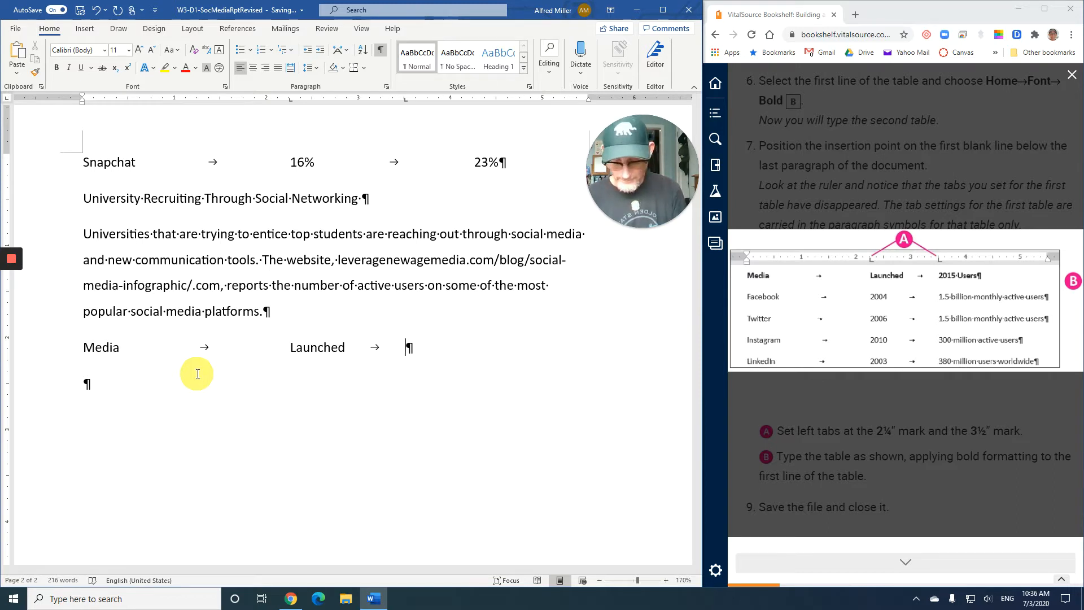
text(2015 )
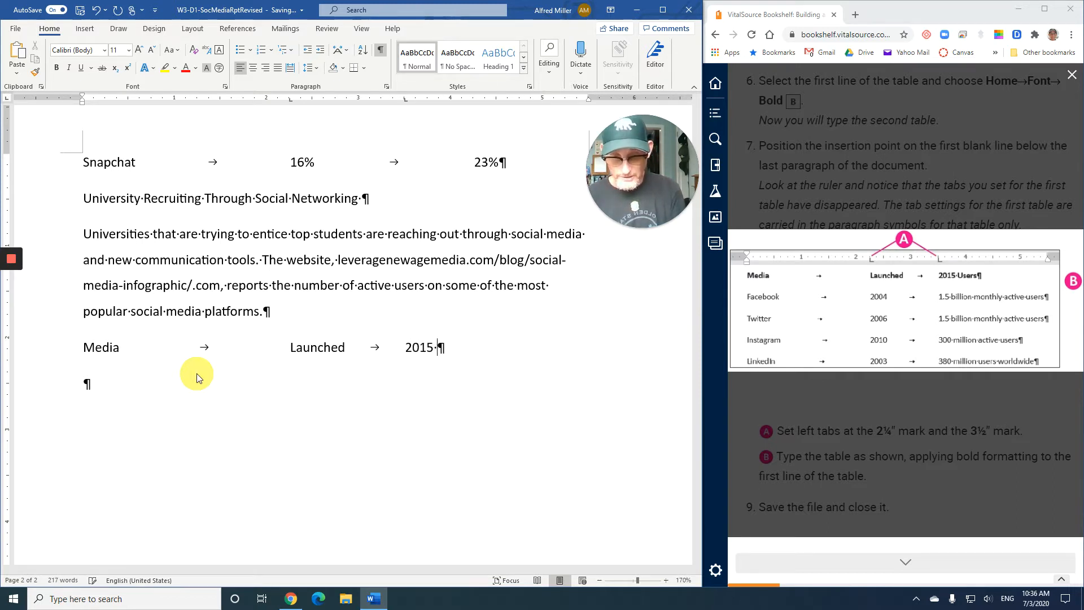
text(User)
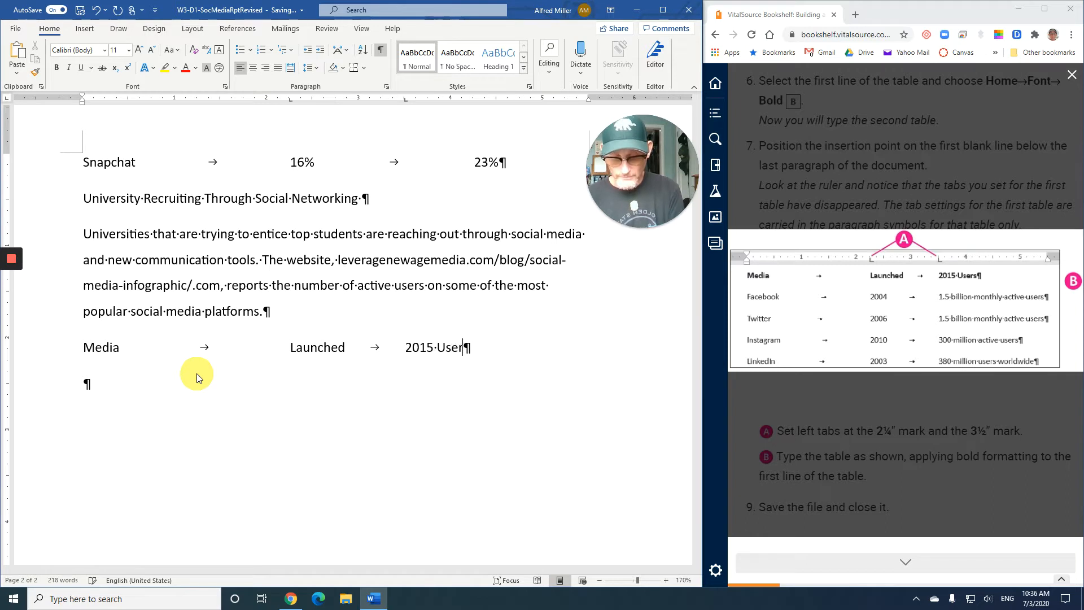
text(s)
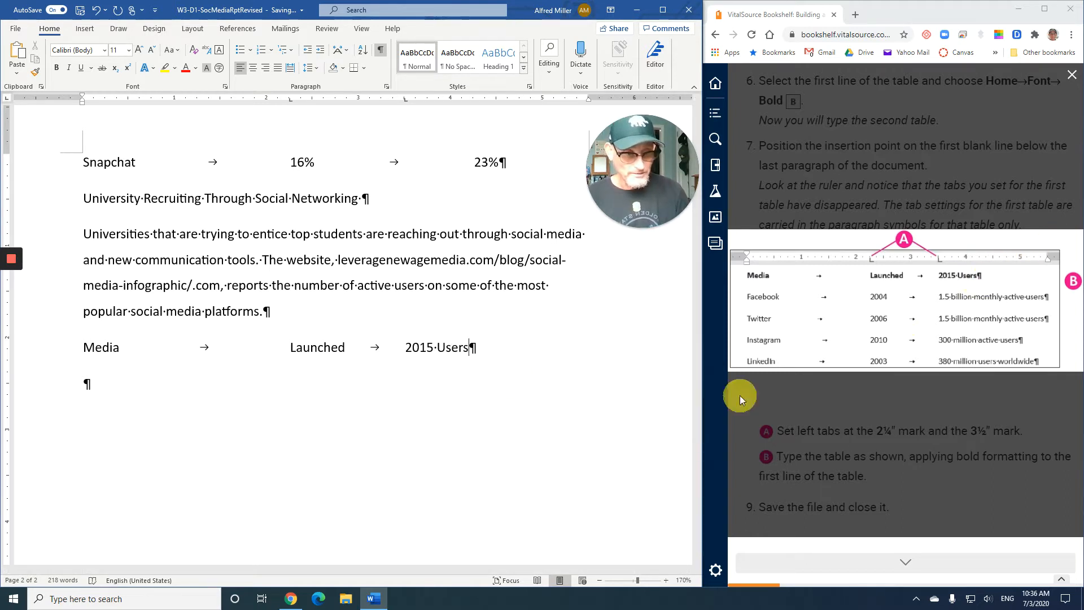
key(Return)
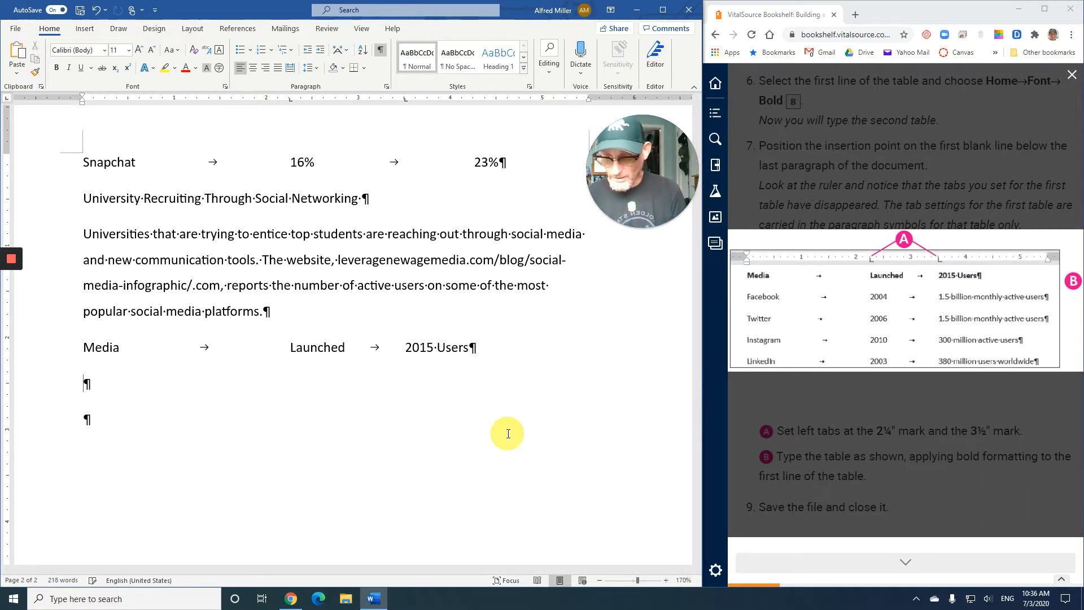
mouse_move(11, 265)
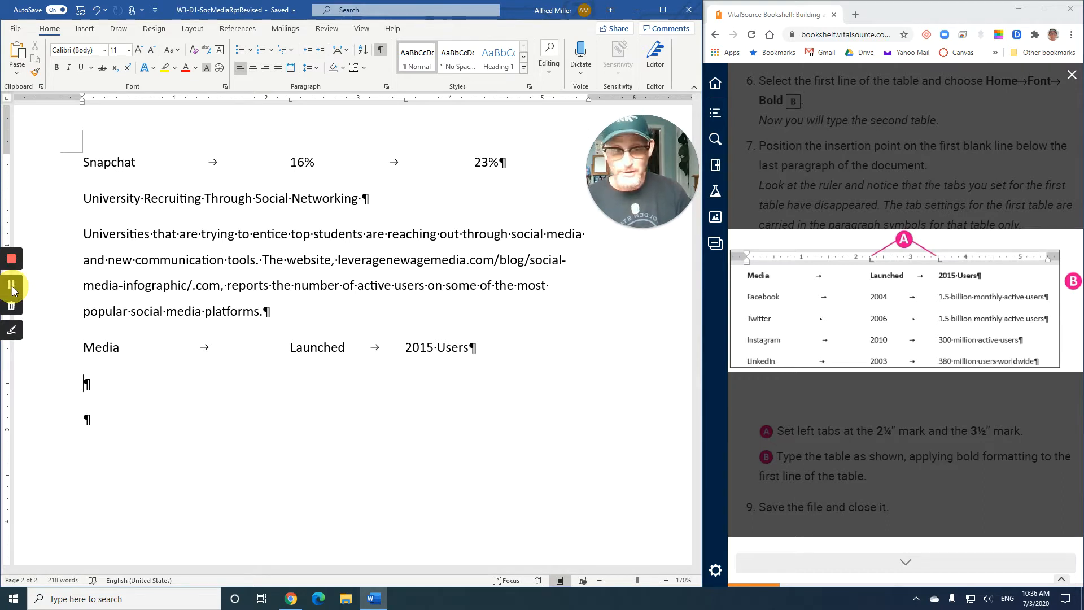
click(12, 287)
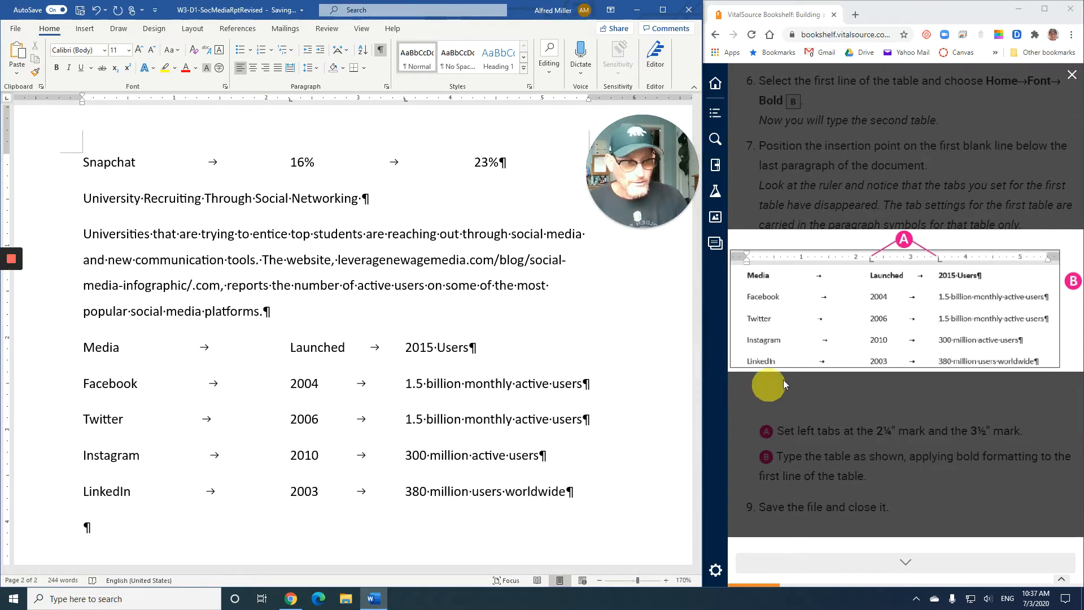
- Close the e-book's enlarged figure and apply bold to the second table's header row in the report
click(1073, 77)
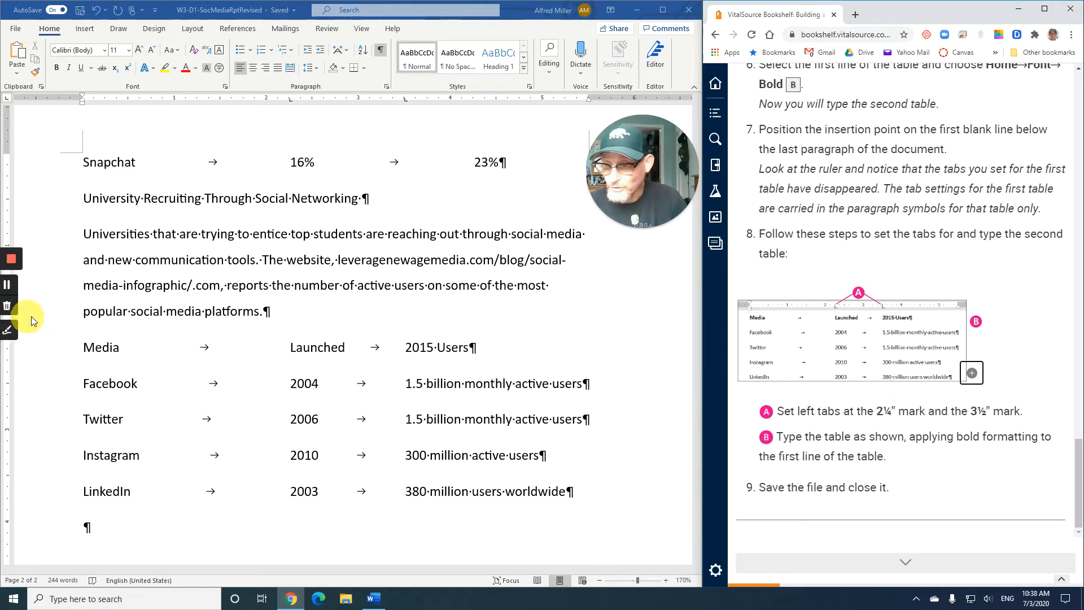
click(84, 351)
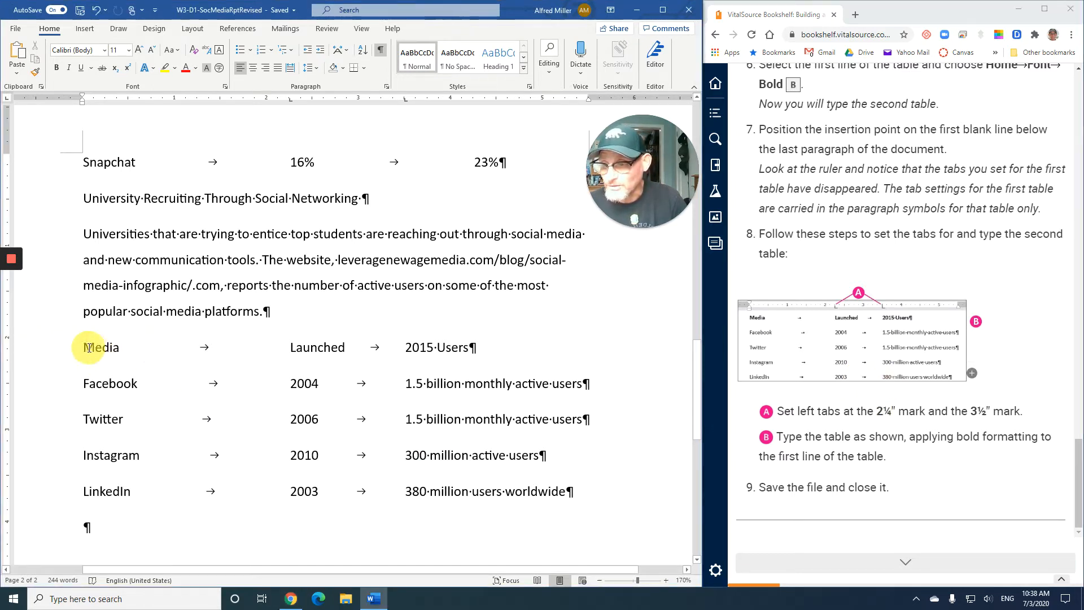
drag(80, 347, 500, 345)
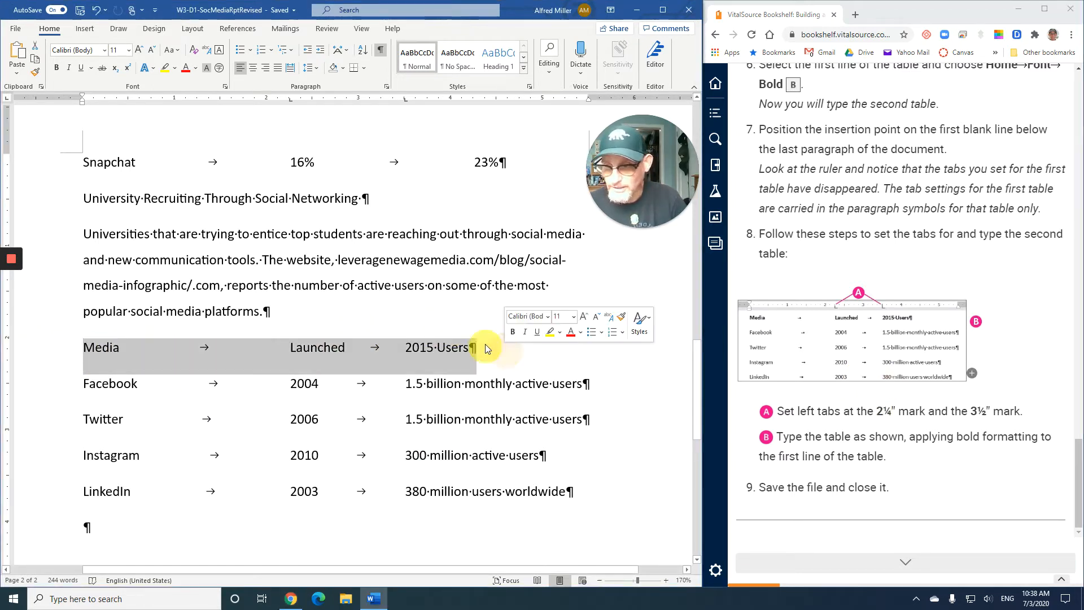
click(57, 68)
click(177, 382)
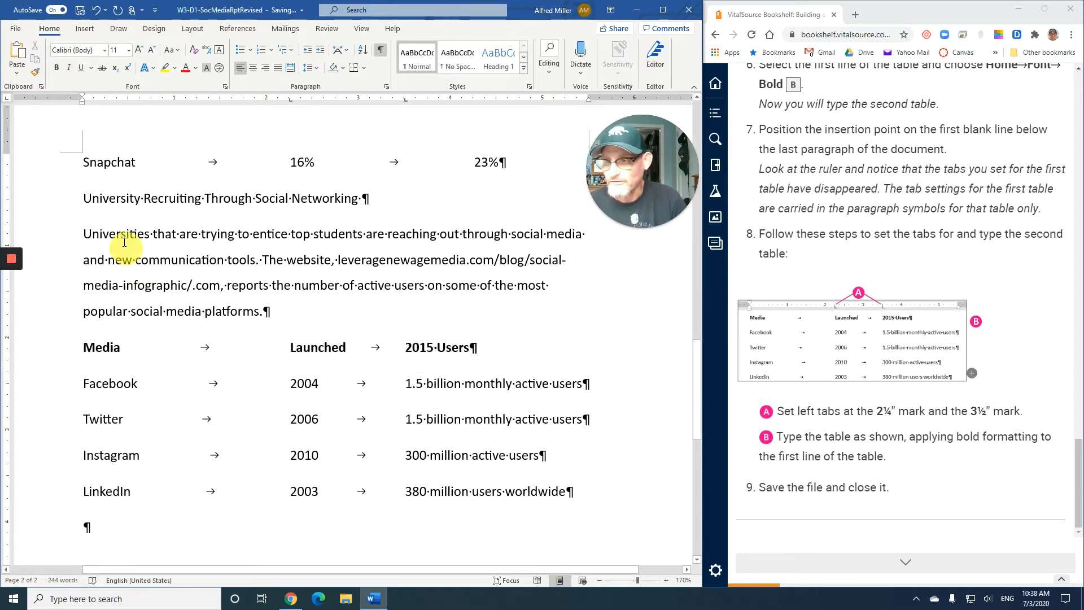
- Close the W3-D1-SocMediaRptRevised document
click(17, 29)
click(43, 269)
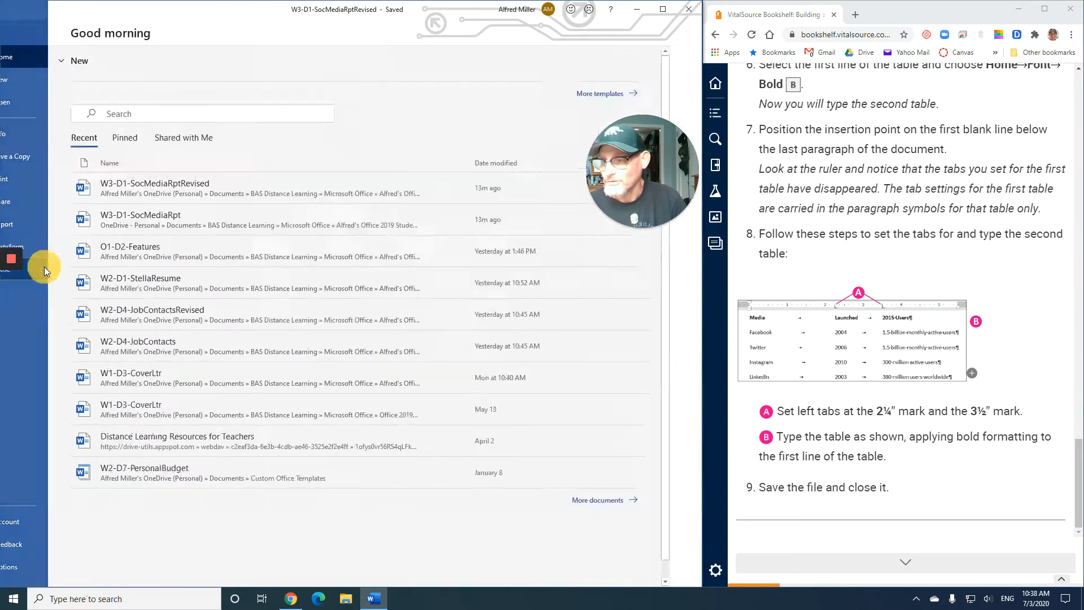
- Advance the e-book to its next section and read about line spacing, the Single Spaced (Blank) template and the Line and Paragraph Spacing button
click(916, 563)
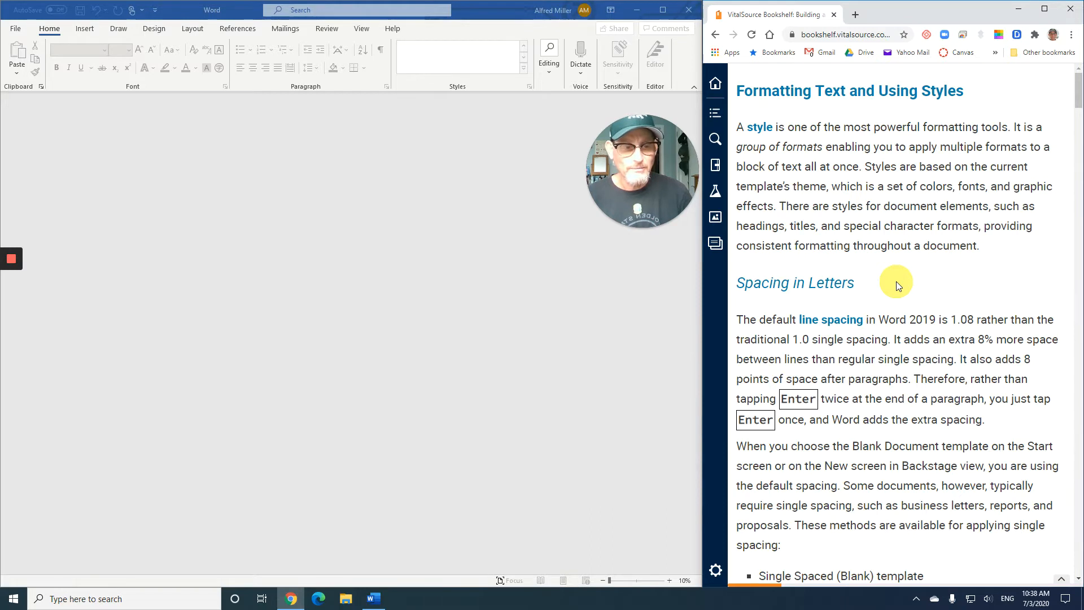
scroll(896, 281, down, 3)
scroll(896, 282, down, 1)
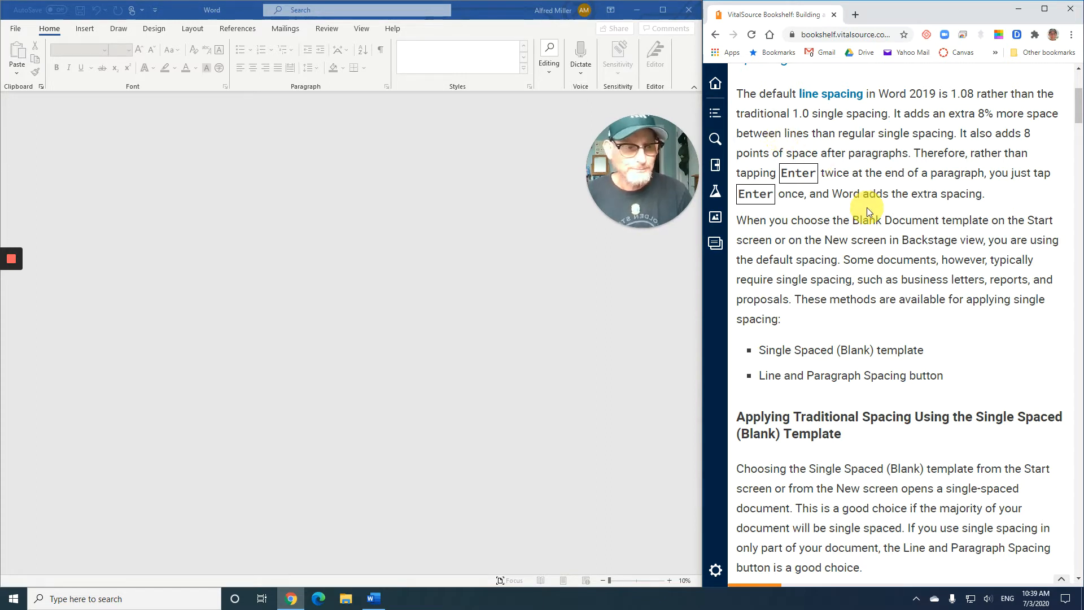
scroll(868, 210, down, 1)
scroll(868, 210, down, 1)
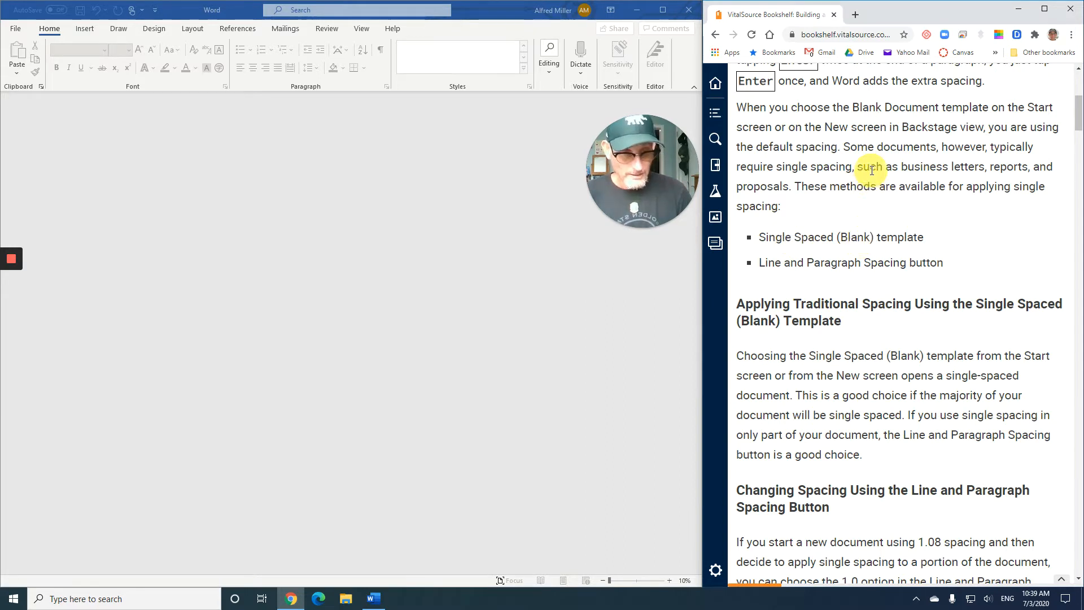
scroll(886, 123, down, 1)
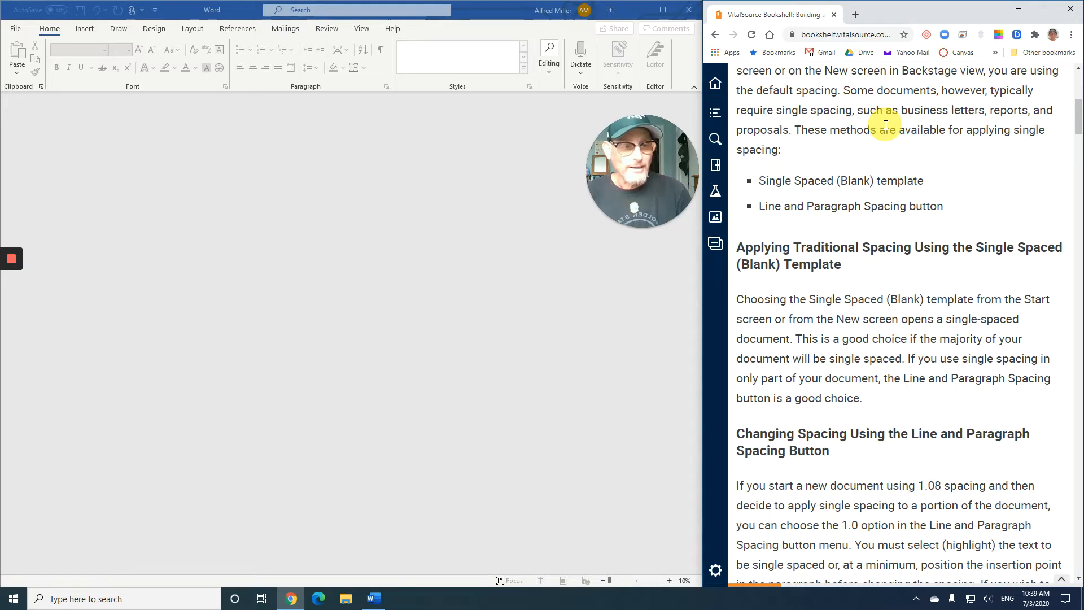
scroll(886, 124, down, 1)
scroll(885, 124, up, 2)
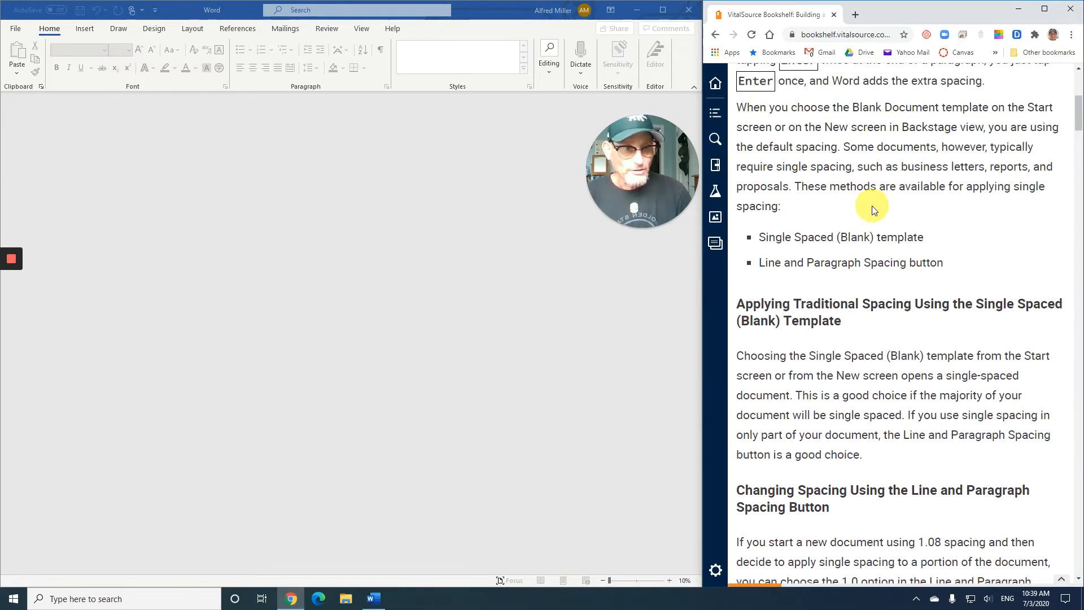
scroll(849, 188, up, 1)
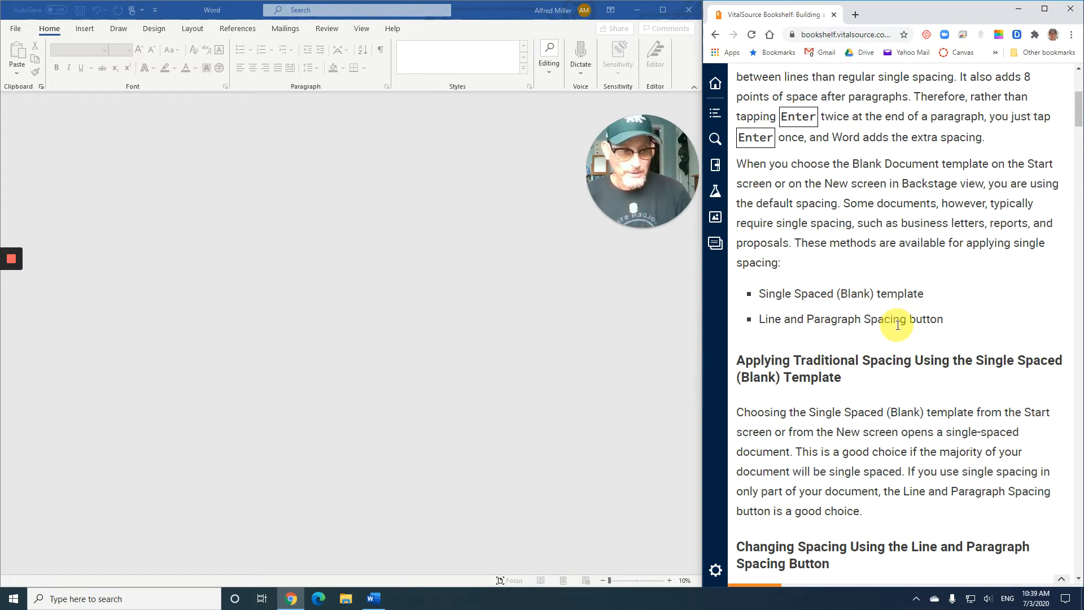
scroll(852, 310, up, 1)
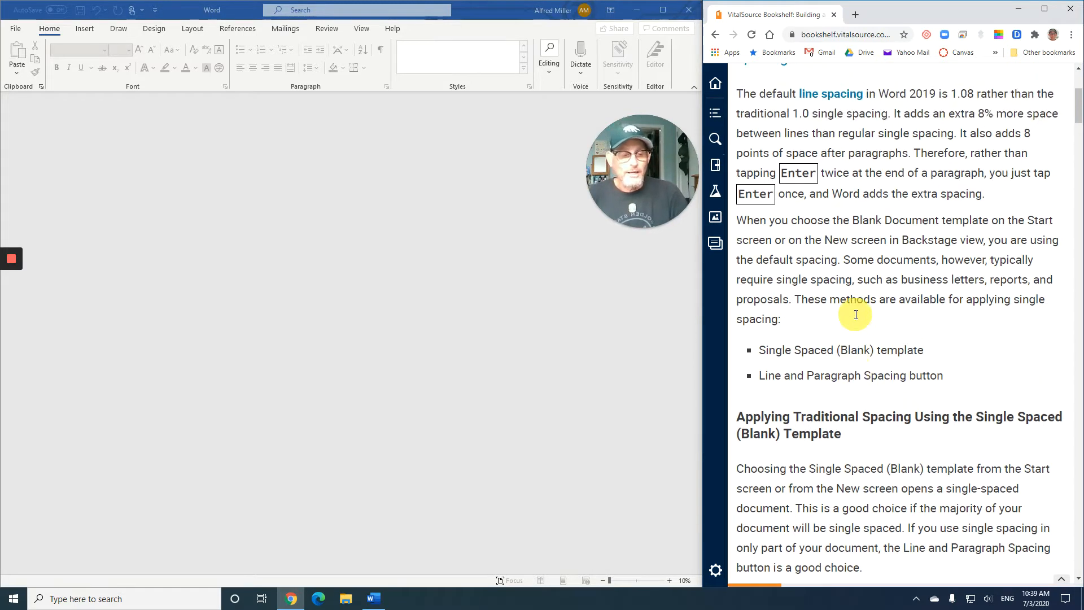
scroll(855, 314, down, 2)
scroll(855, 314, down, 2)
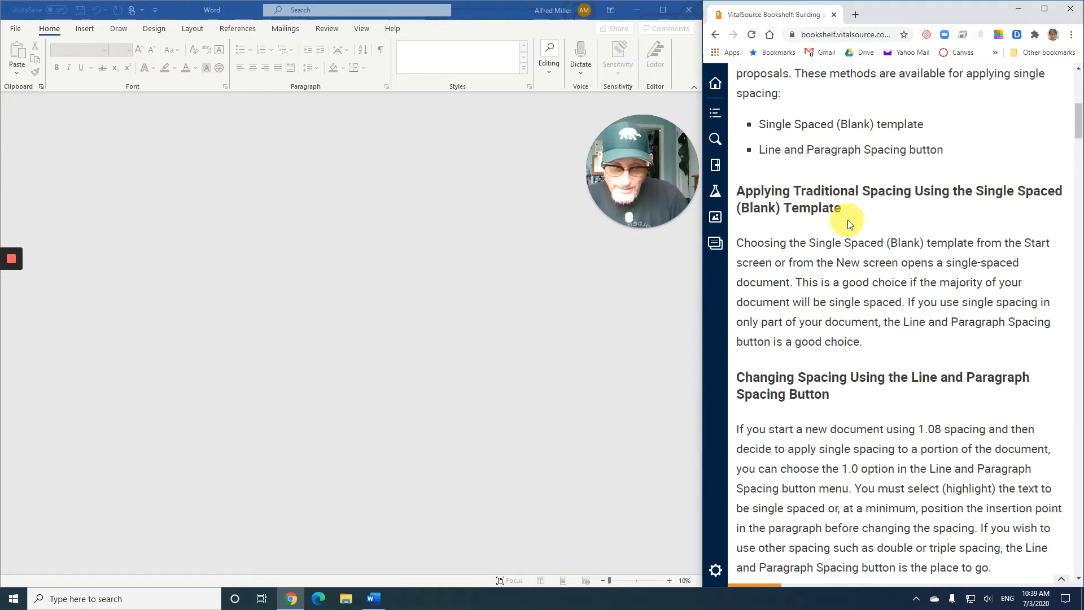
scroll(817, 298, down, 2)
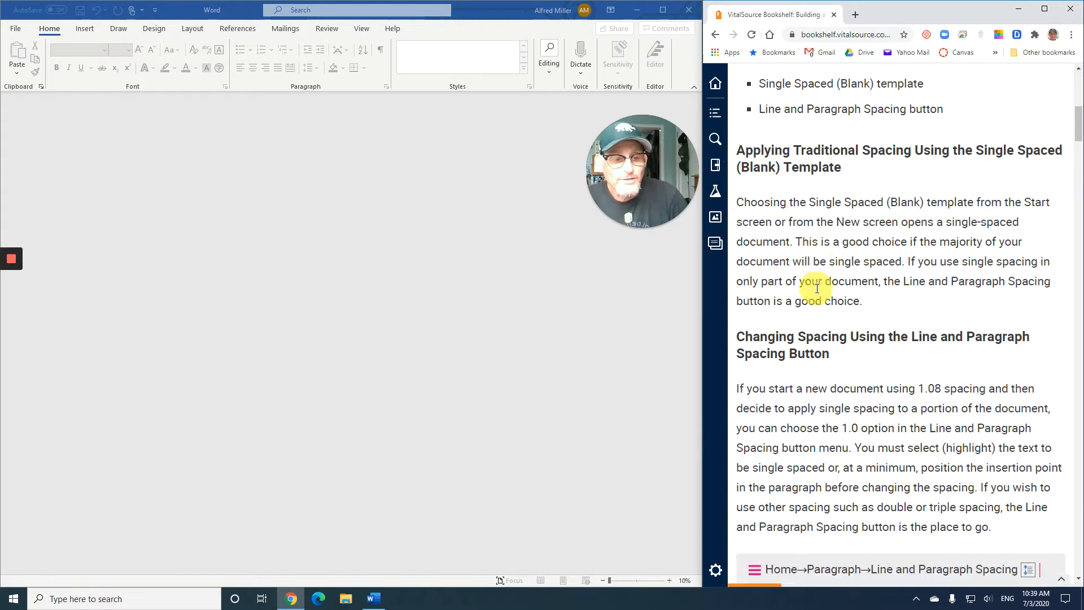
scroll(817, 288, down, 2)
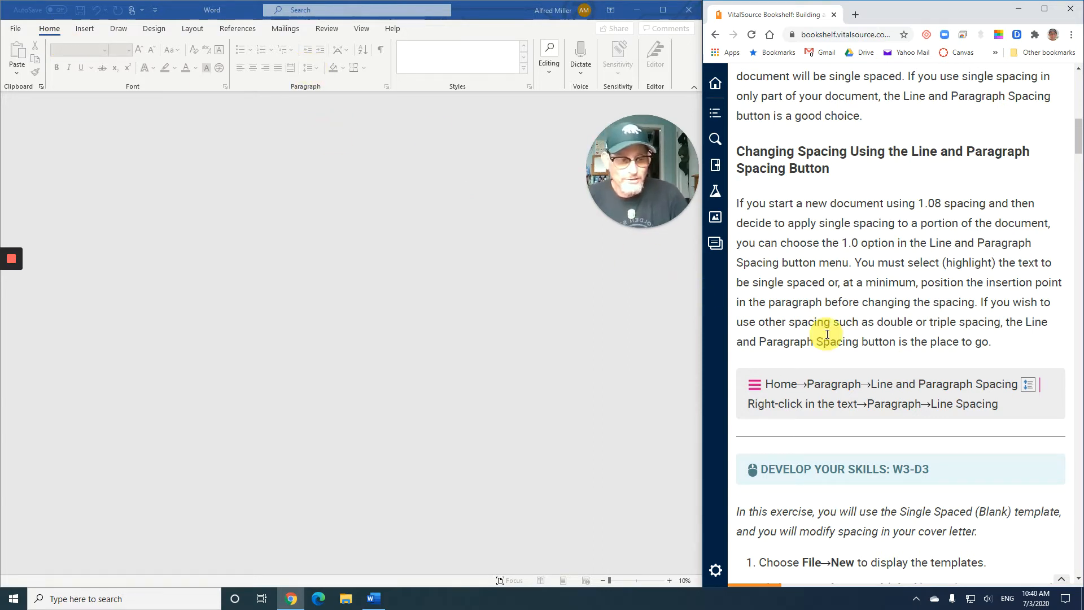
scroll(827, 334, down, 2)
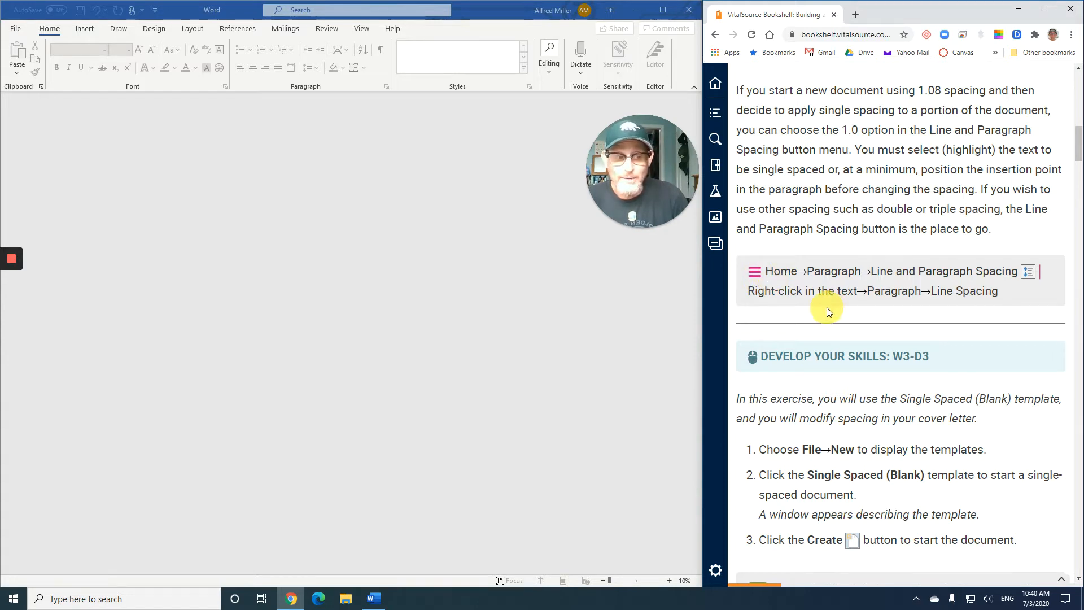
- Following the e-book's W3-D3 exercise, create a new document from the Single spaced (blank) template
scroll(827, 309, down, 2)
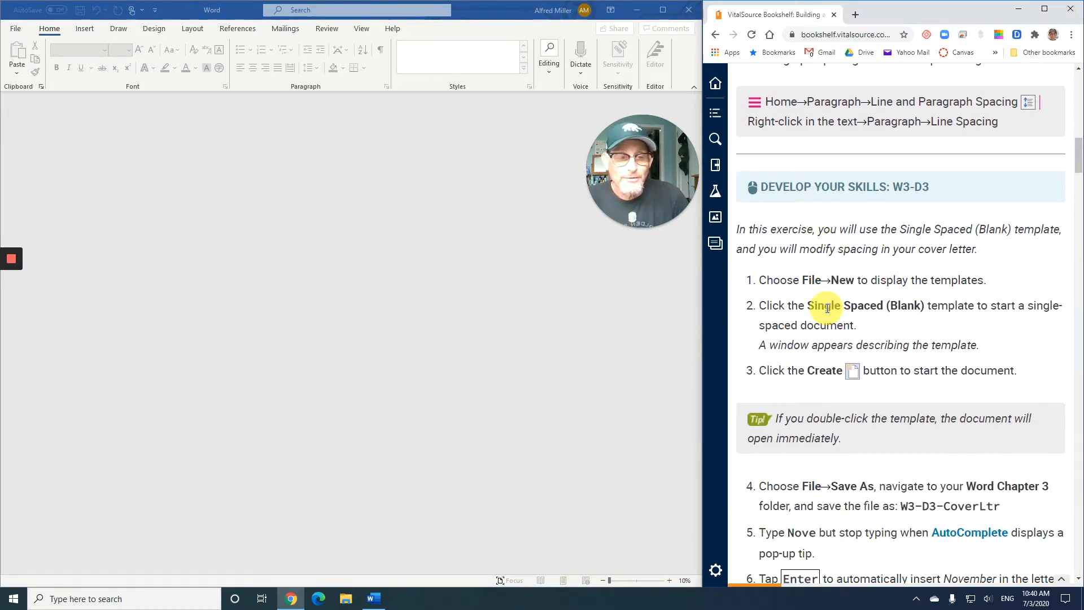
scroll(827, 309, down, 1)
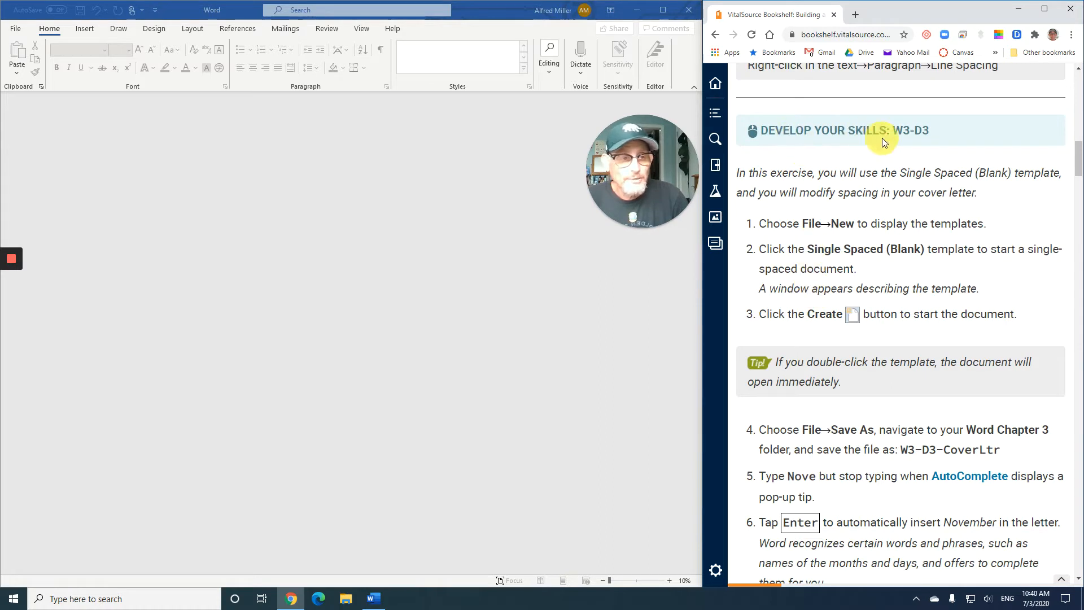
scroll(853, 194, down, 1)
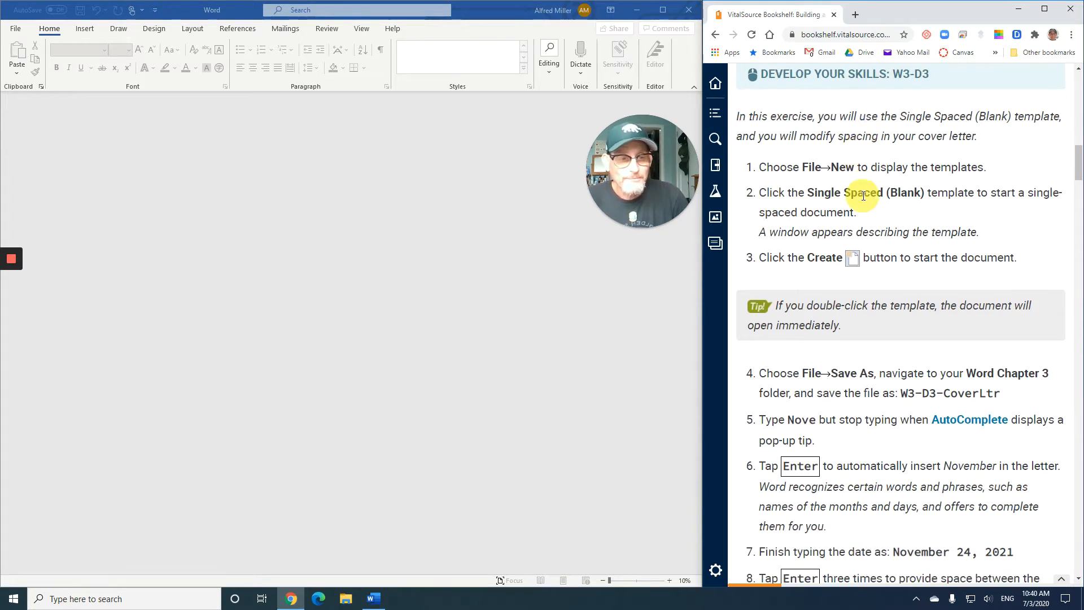
scroll(831, 200, down, 1)
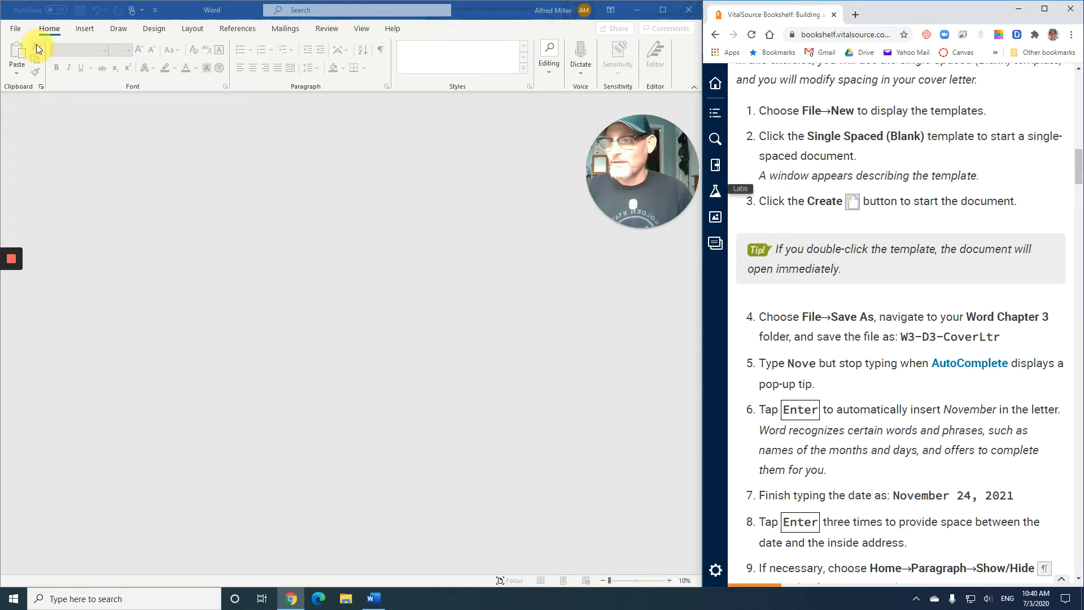
click(15, 31)
click(15, 31)
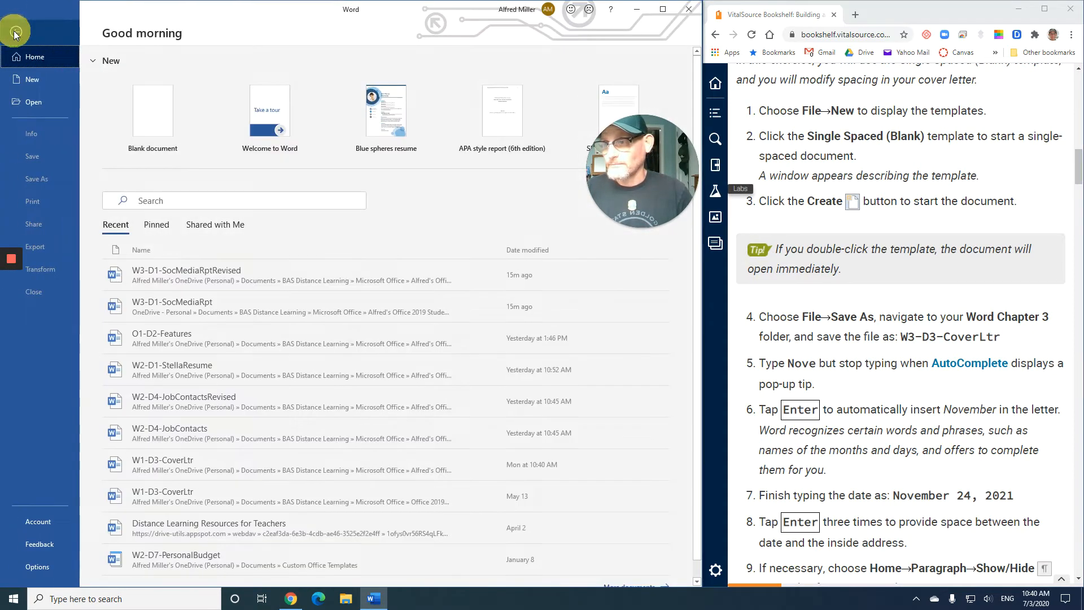
click(41, 84)
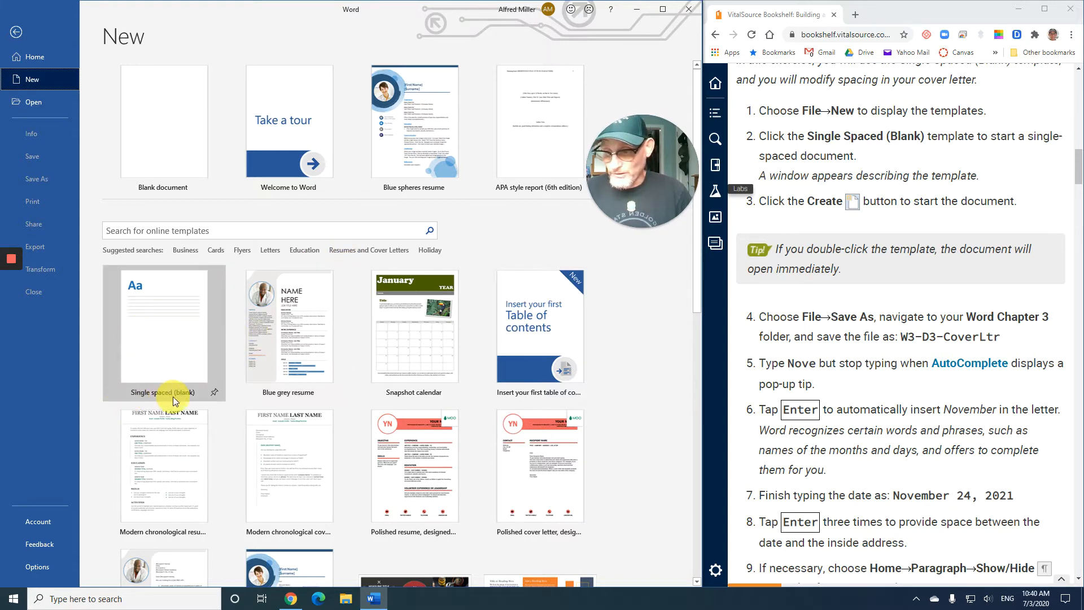
click(176, 351)
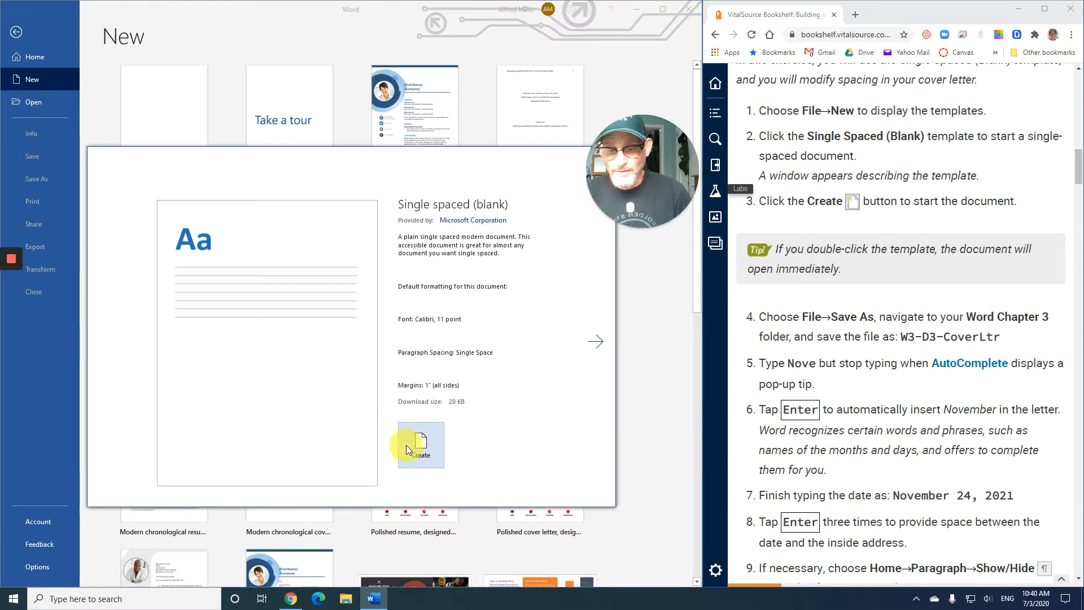
click(422, 446)
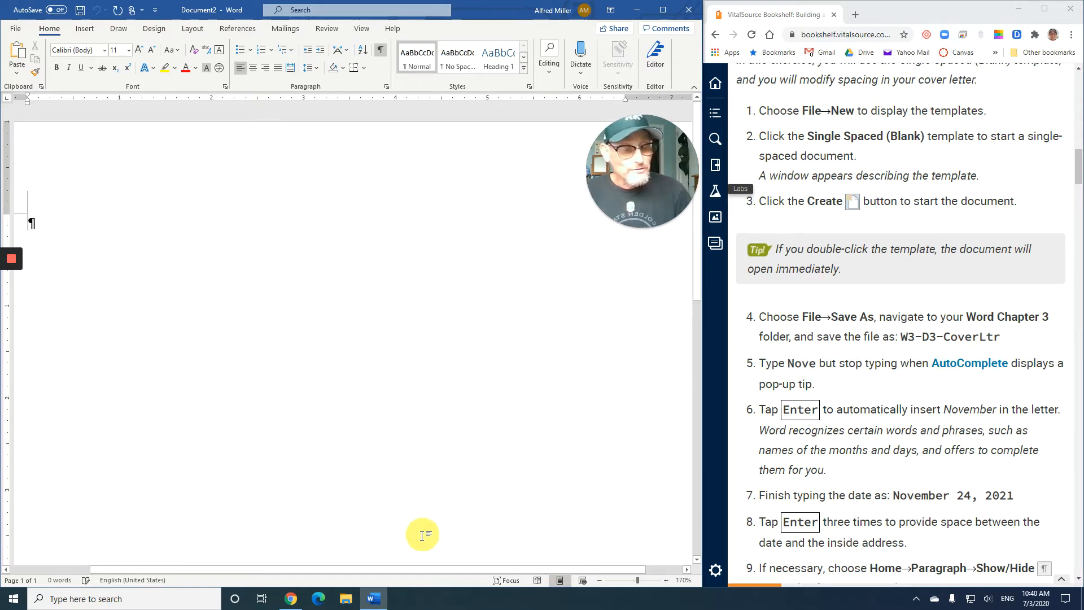
drag(434, 567, 424, 571)
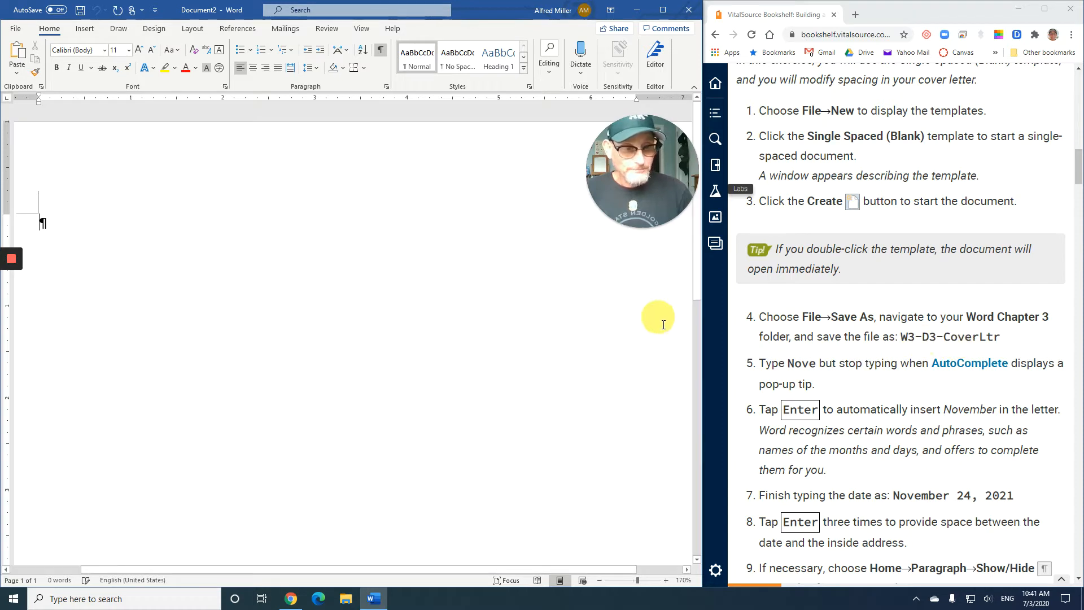
- Save the new document as W3-D3-CoverLtr in the Word Chapter 3 folder
click(16, 30)
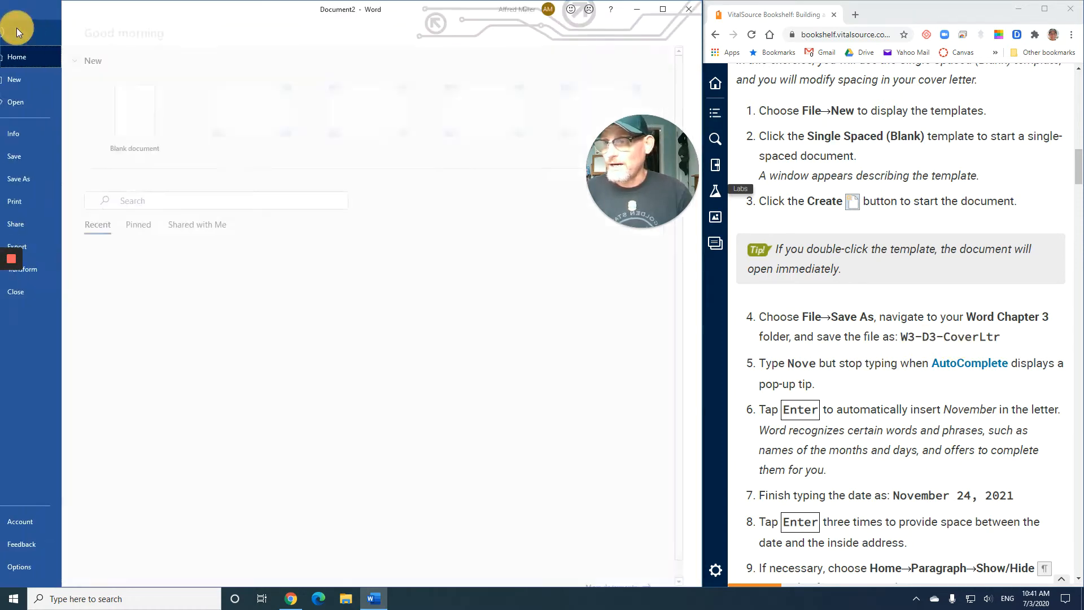
click(53, 154)
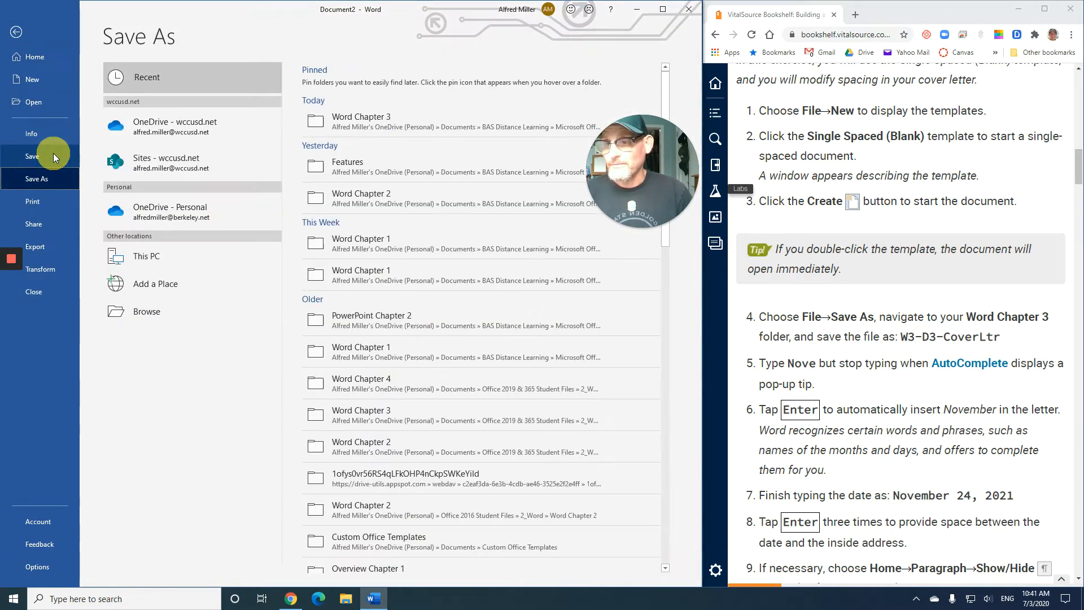
click(361, 123)
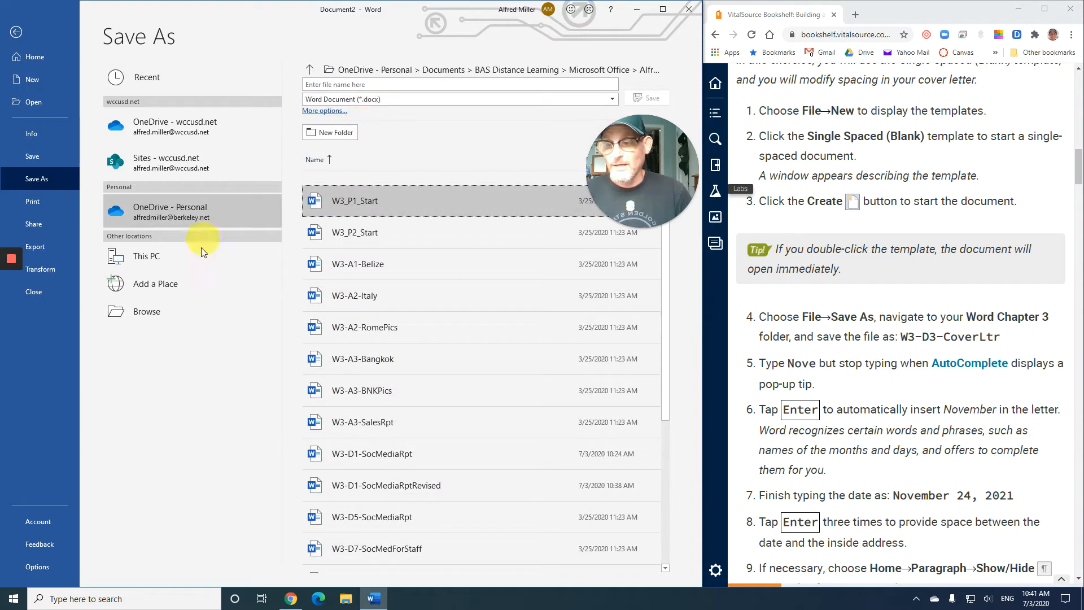
click(154, 314)
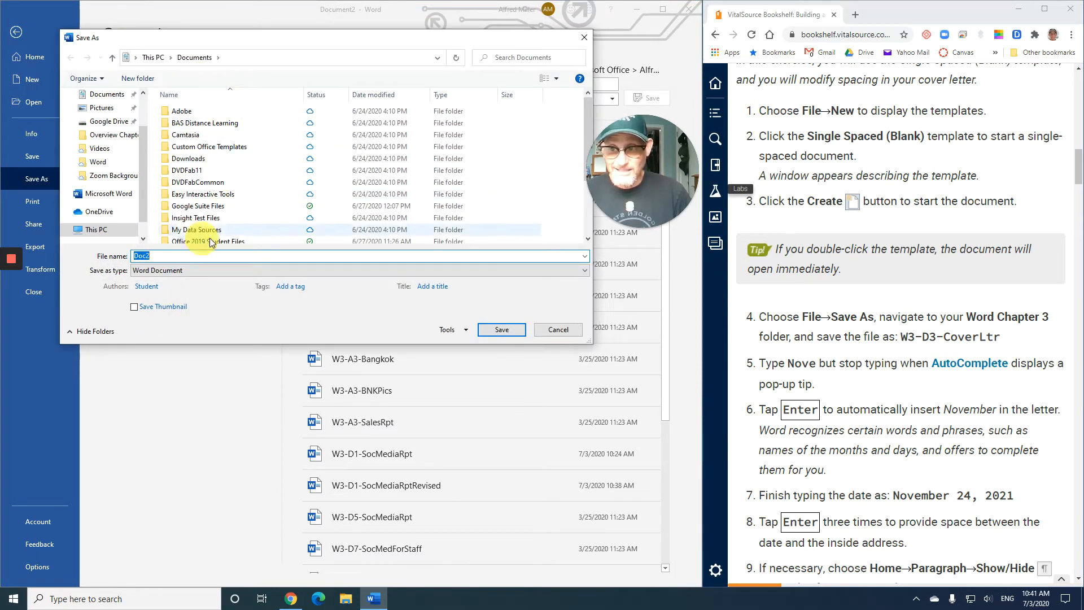
click(553, 330)
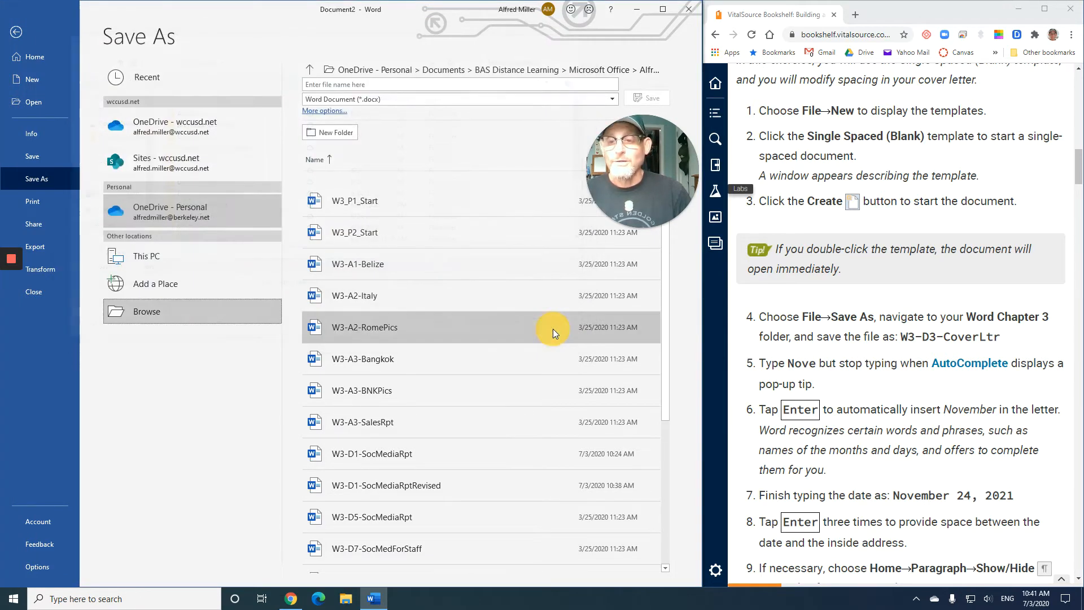
click(350, 85)
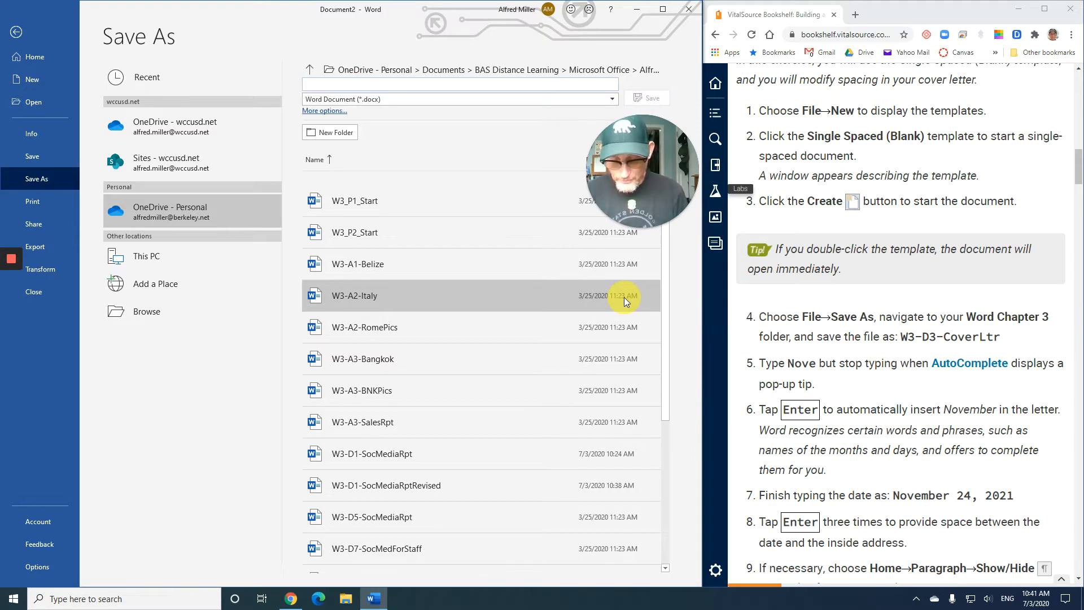
text(W3-D)
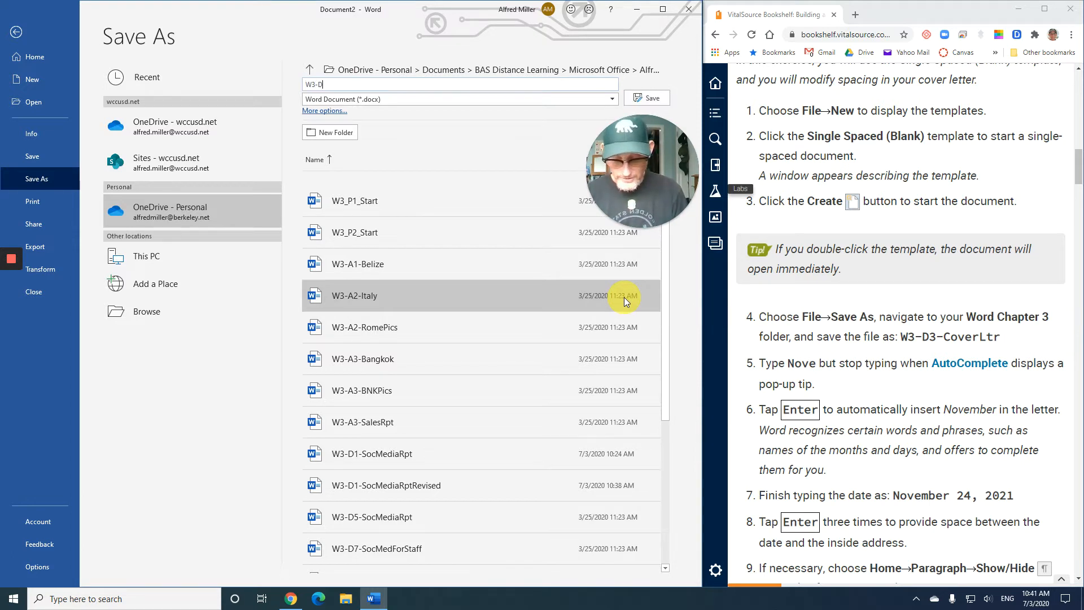
text(3-CoverLtr)
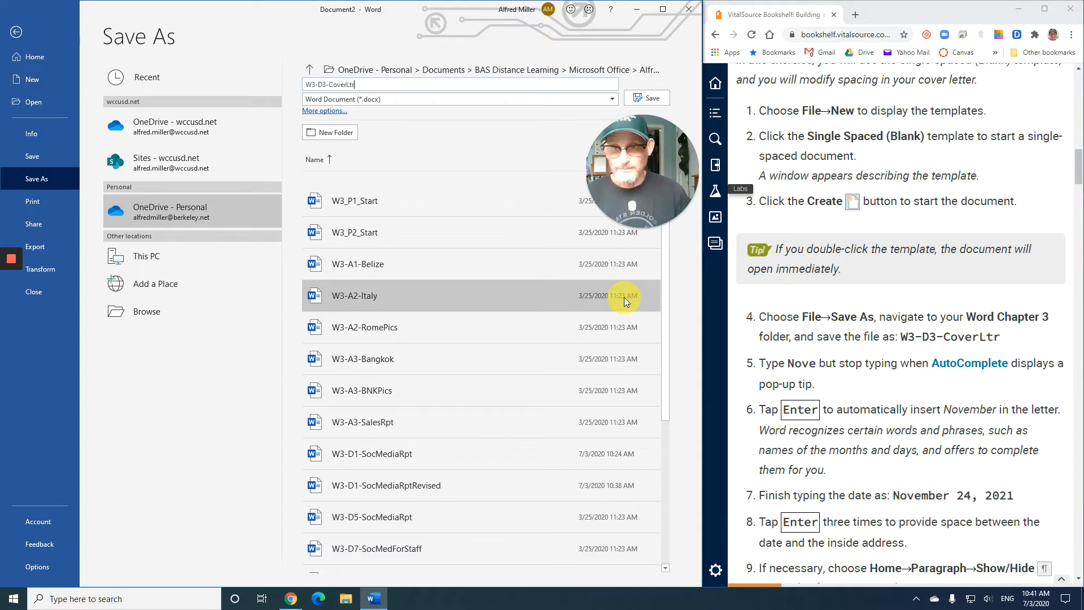
click(639, 97)
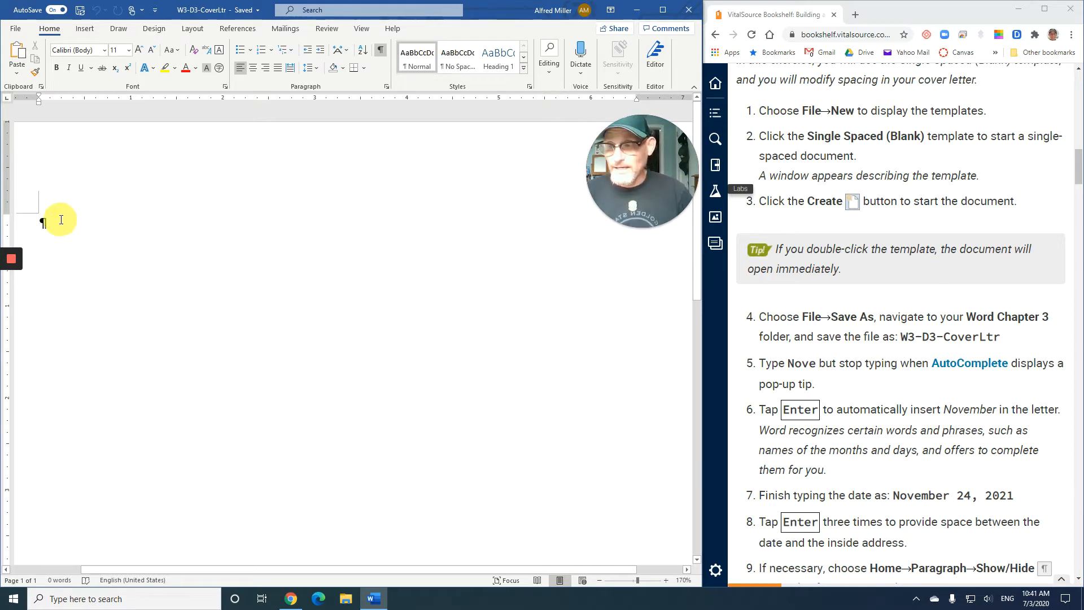
- Enter the date November 24, 2021 at the start of the letter, accepting AutoComplete's month suggestion, and add three paragraph breaks after it
text(Nove)
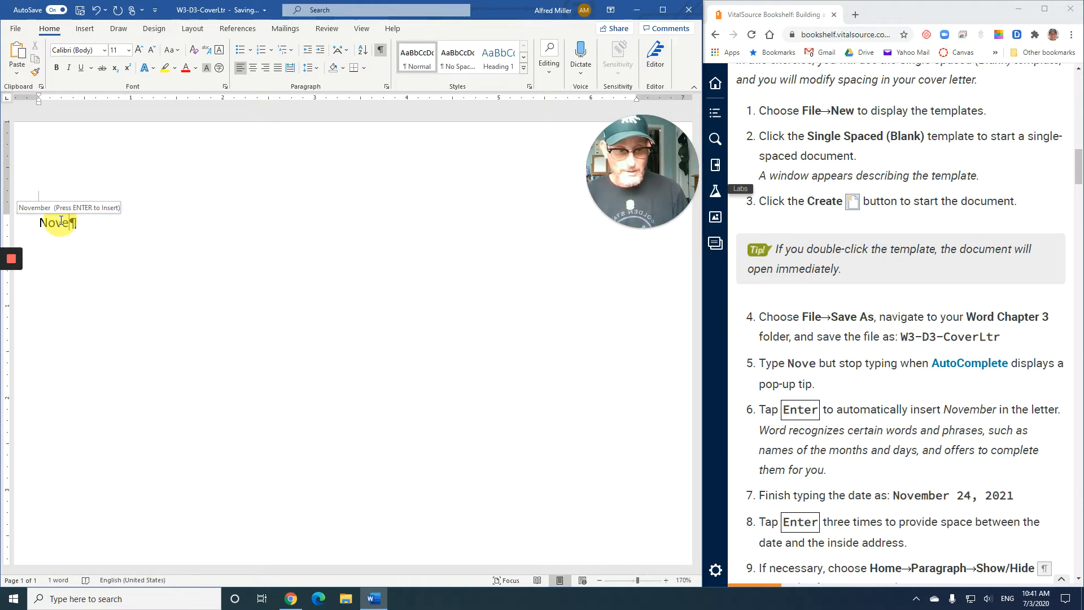
key(Return)
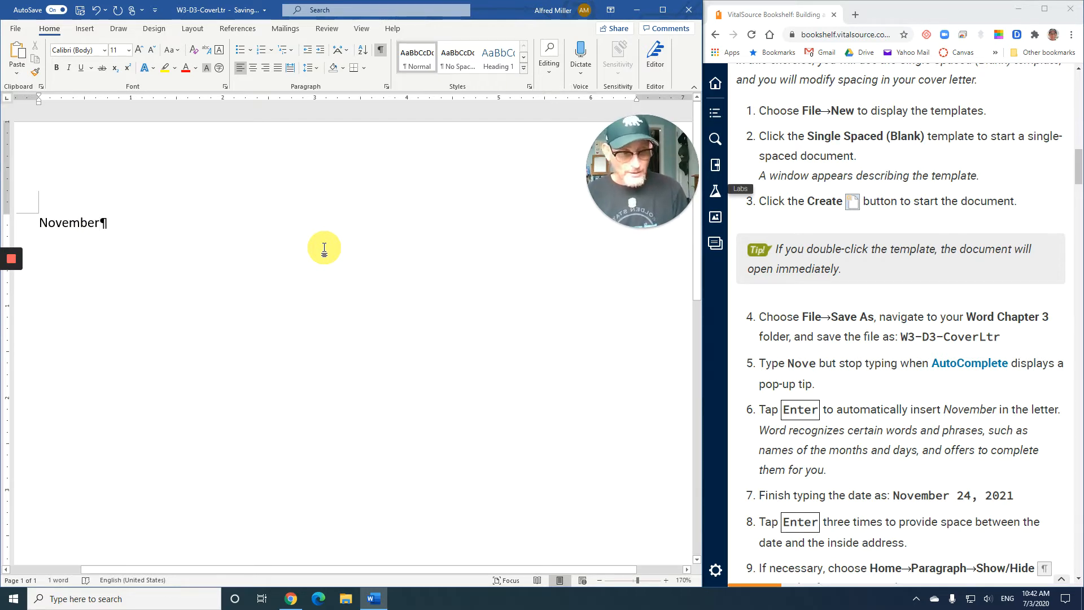
scroll(903, 463, down, 2)
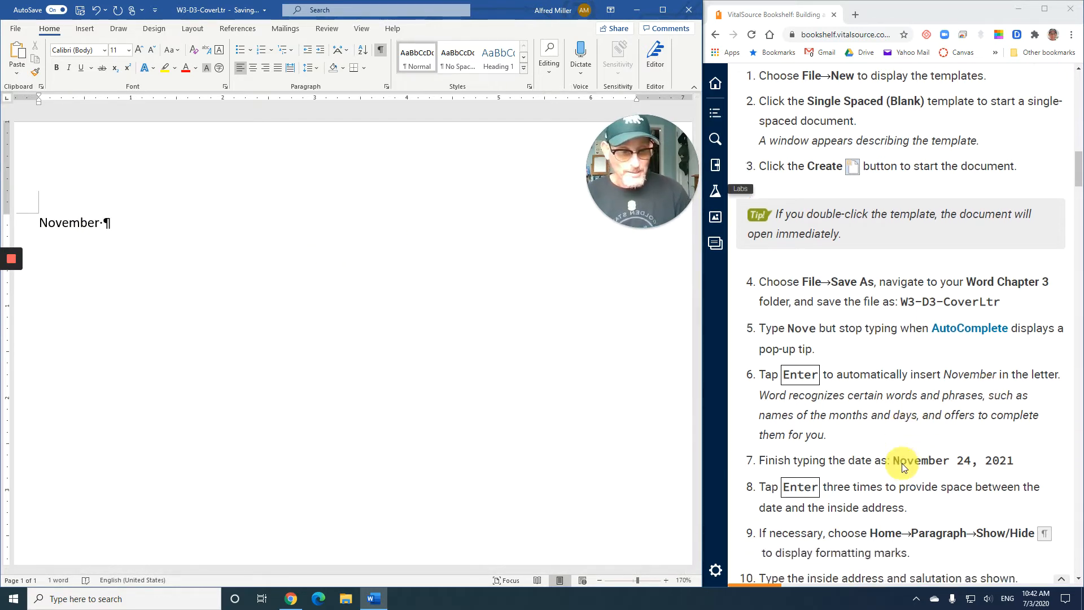
scroll(903, 463, down, 3)
text(24)
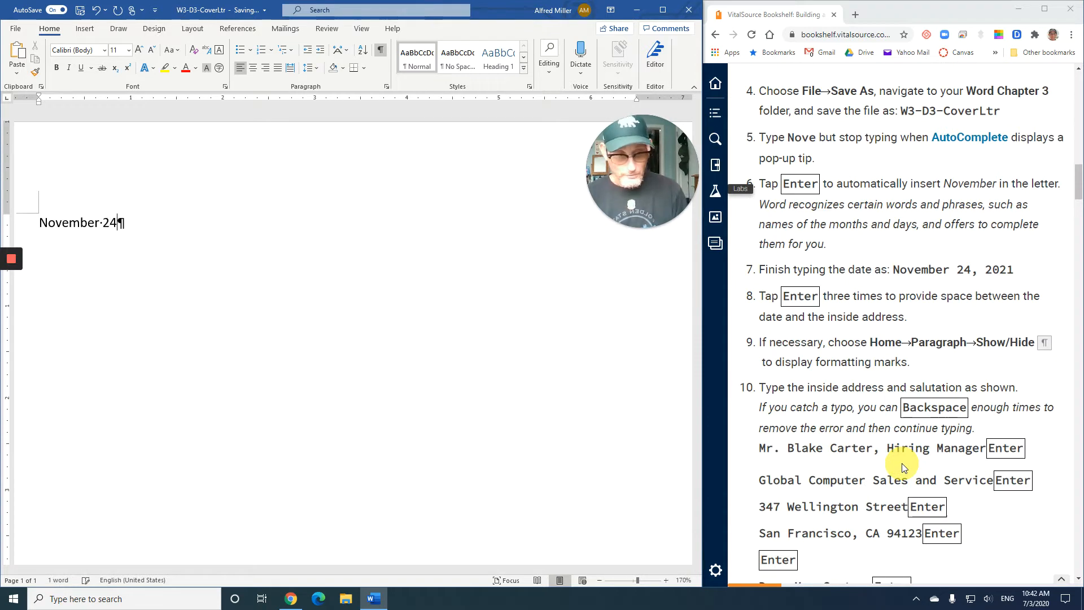
text(, 2021)
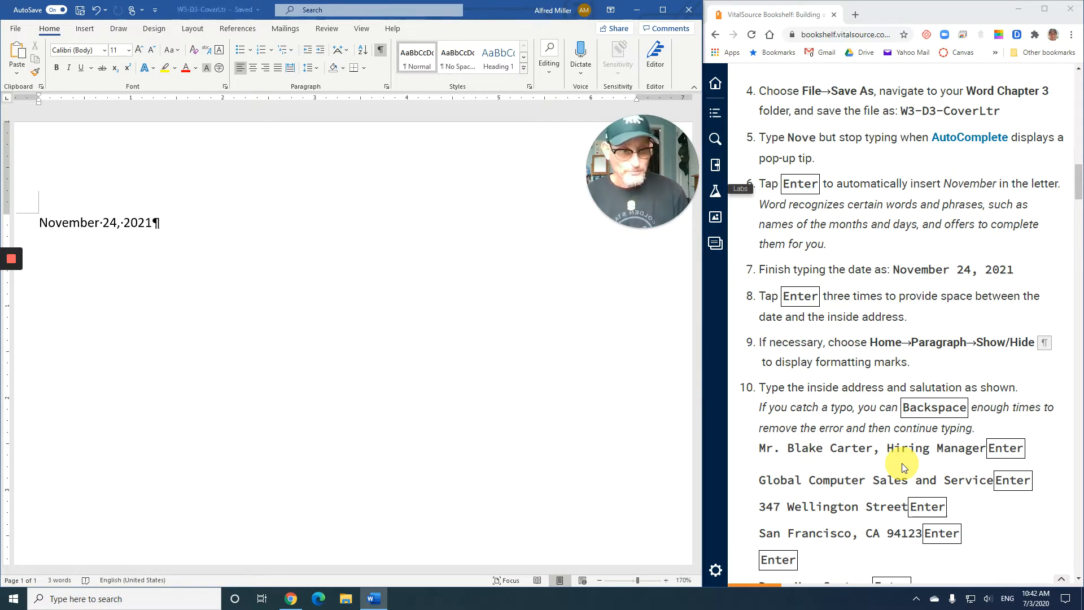
key(Return)
key(Return)
key(Return)
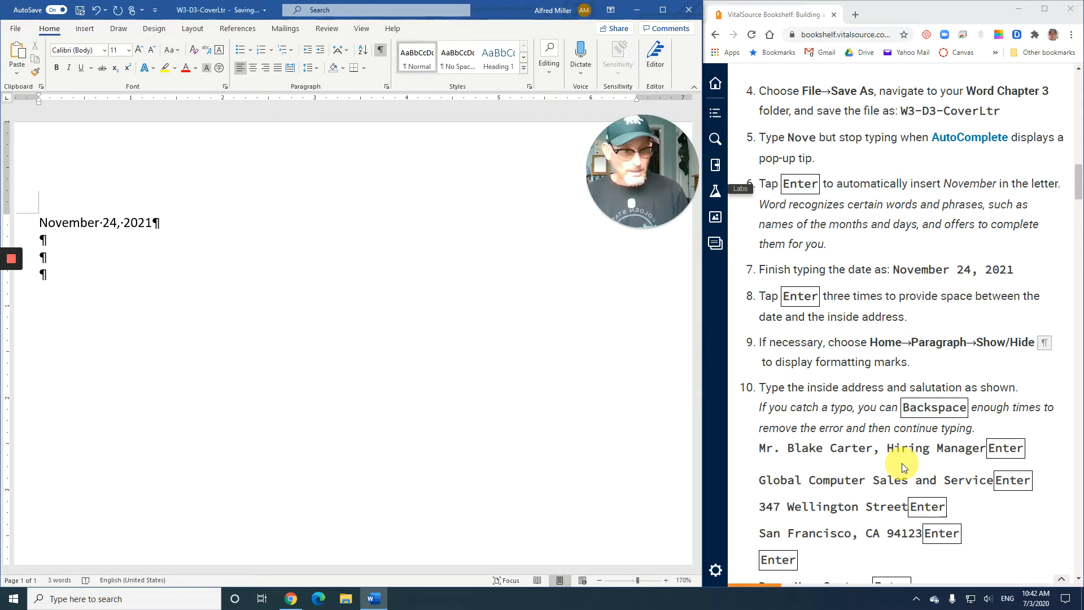
- Following the e-book's step 10, enter the recipient's titled full name and Hiring Manager as the first line of the inside address
scroll(861, 443, down, 2)
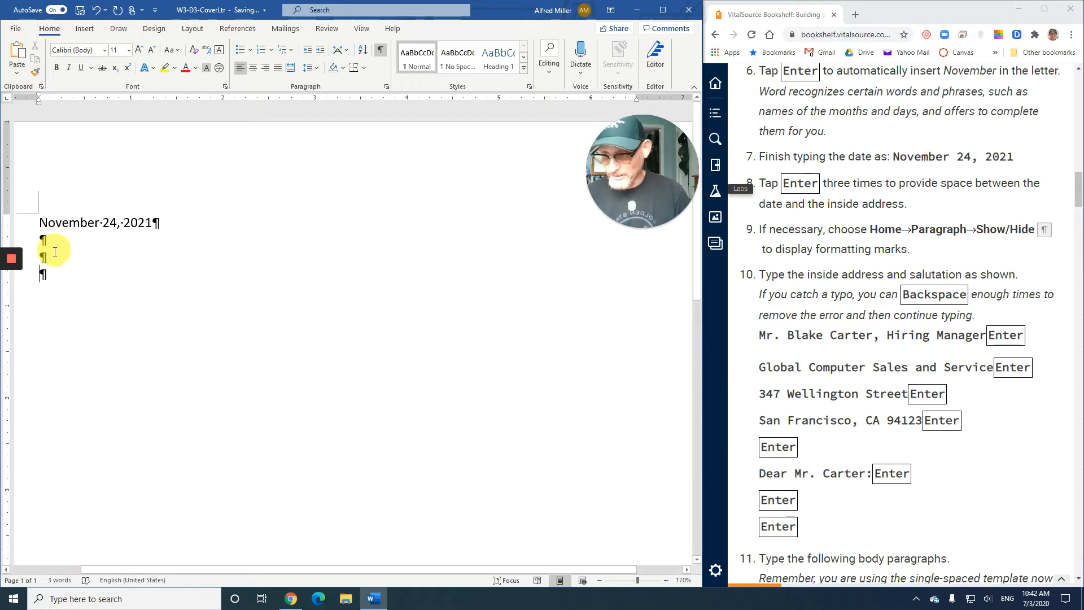
scroll(811, 358, down, 1)
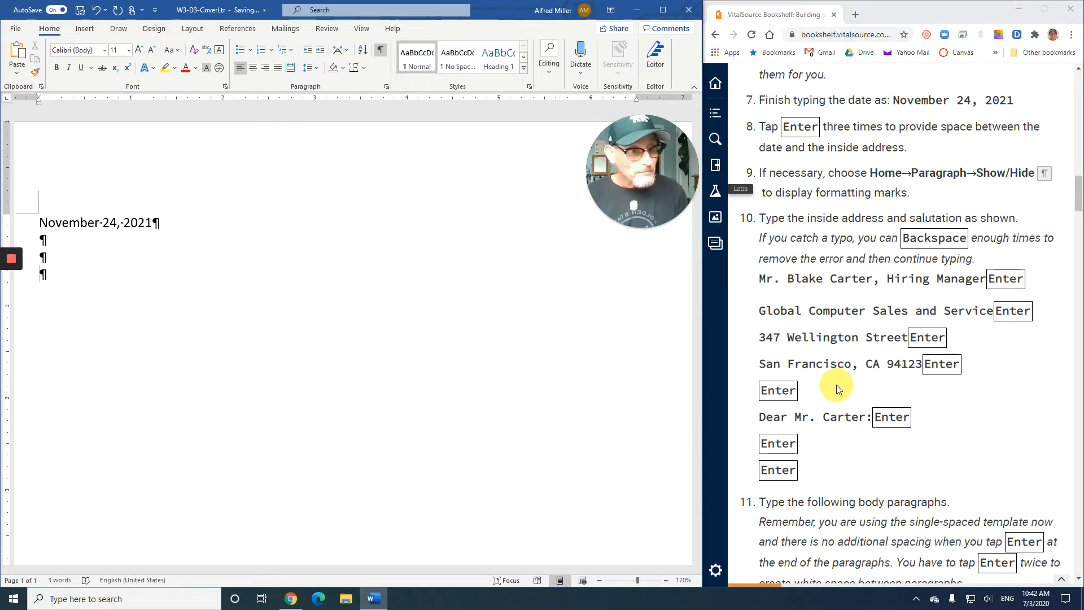
text(Mr. )
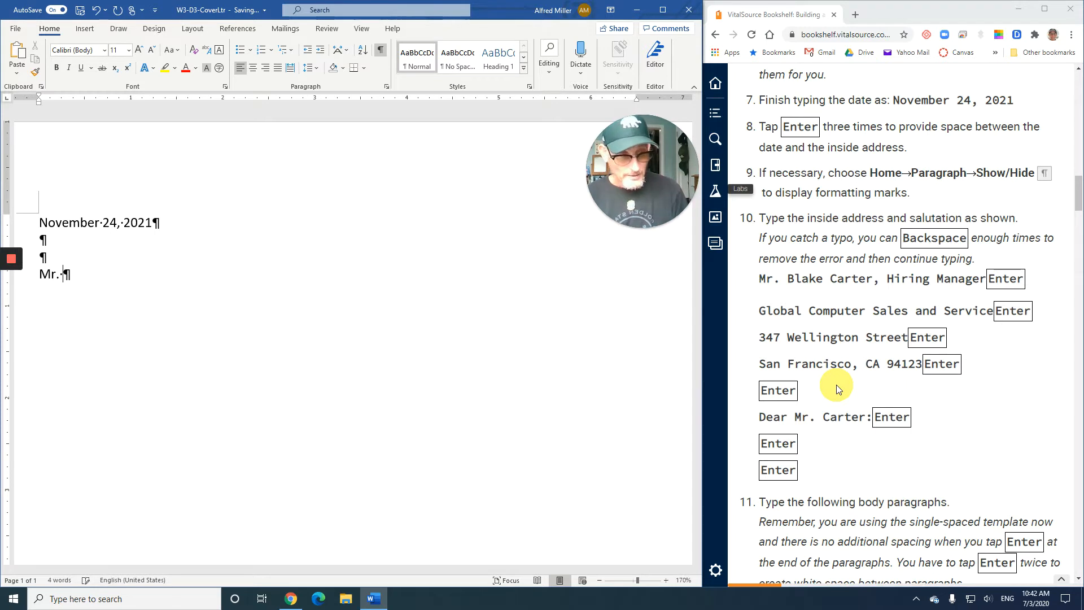
text(Blake )
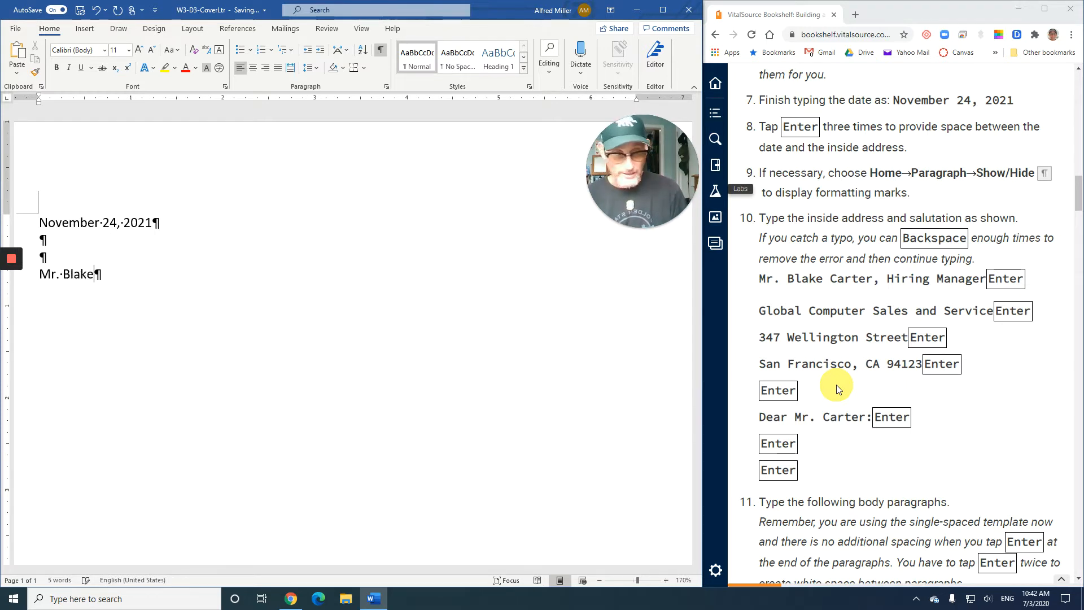
text(Carter)
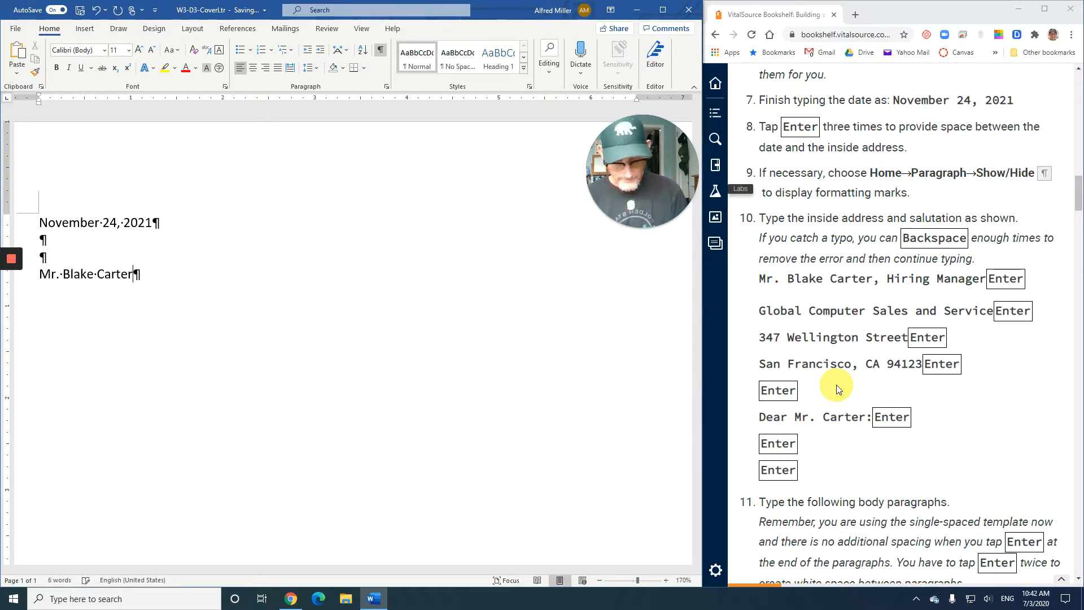
text(, Hiring )
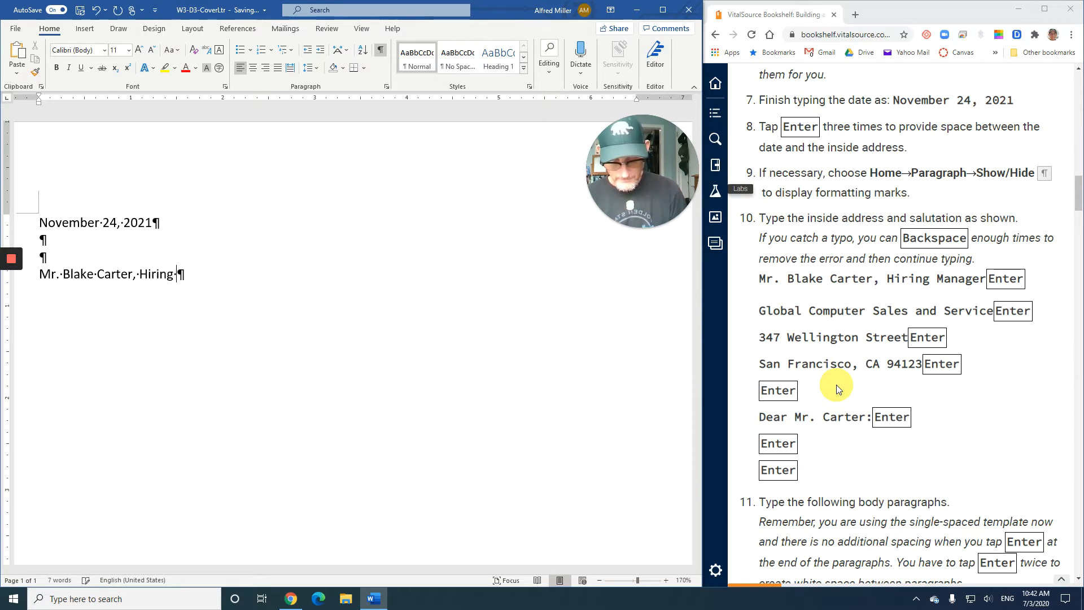
text(Manager )
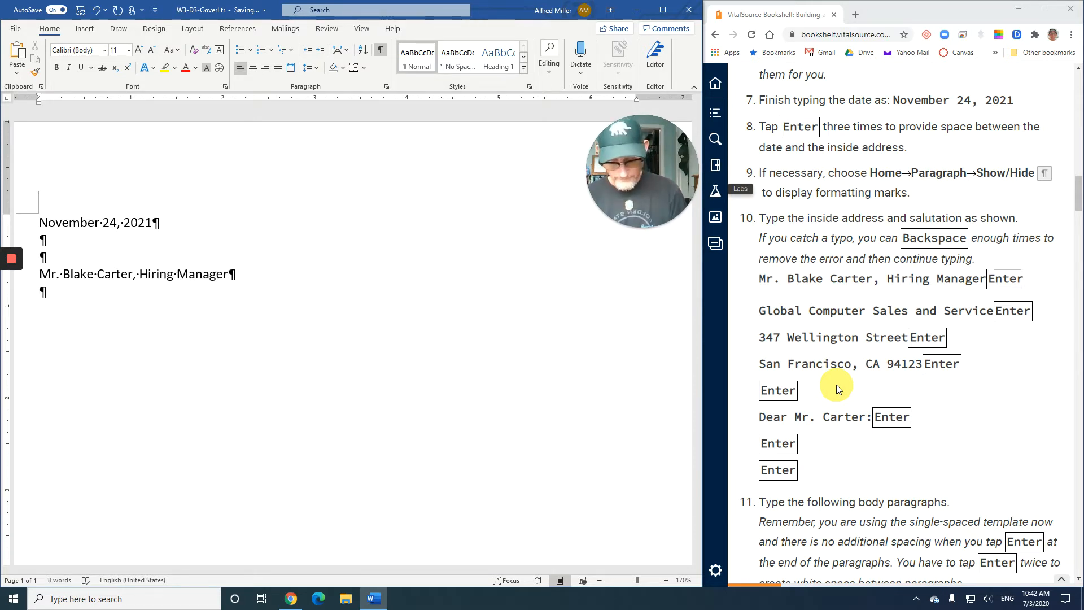
- Add the company name Global Computer Sales and Service as the second line of the inside address
text(Global Comp)
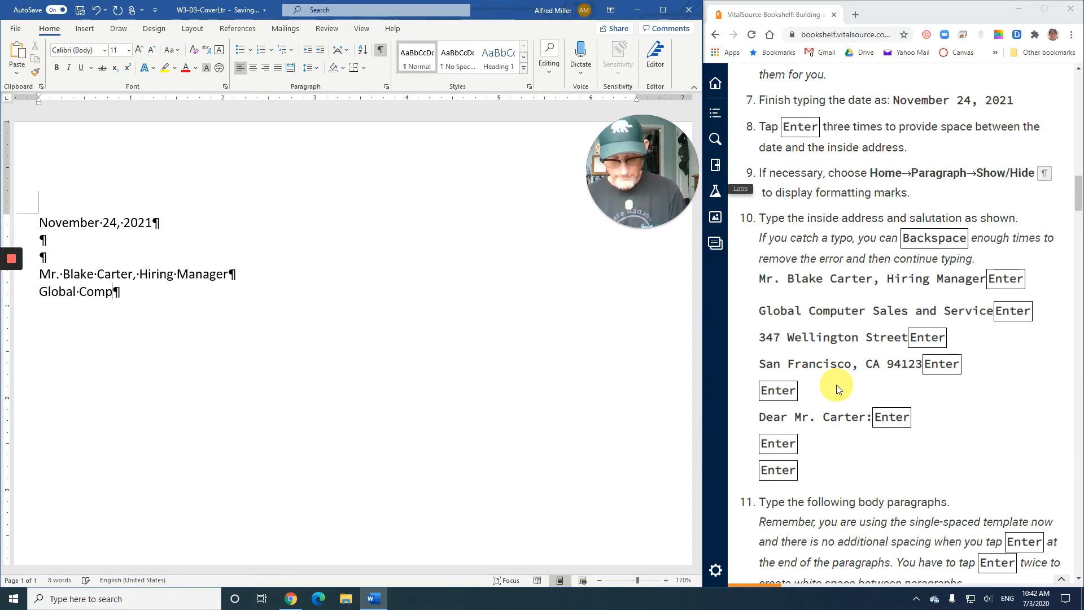
text(uter )
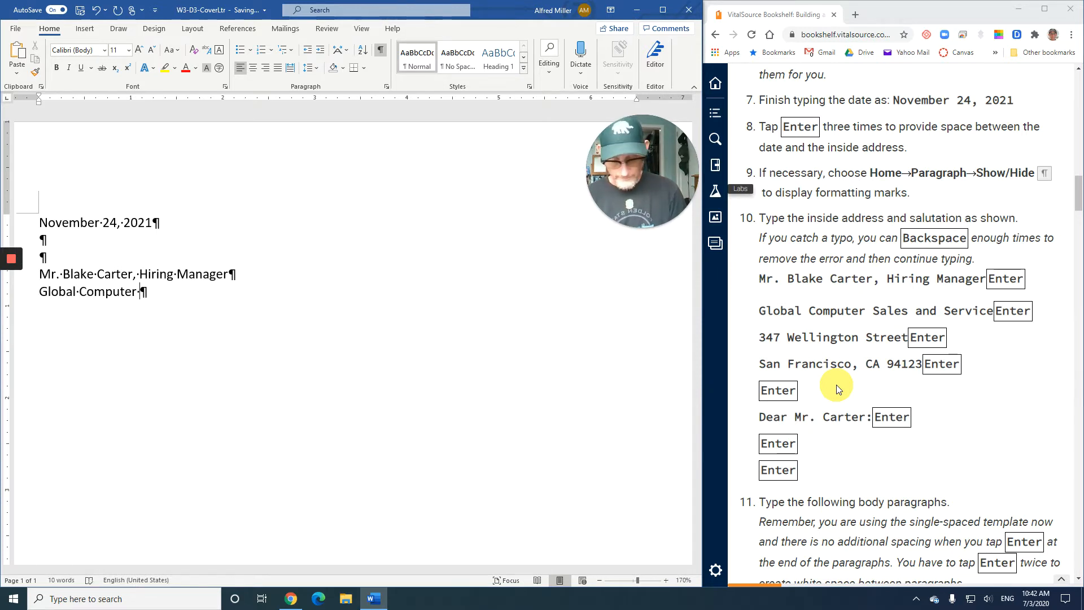
text(Sales and S)
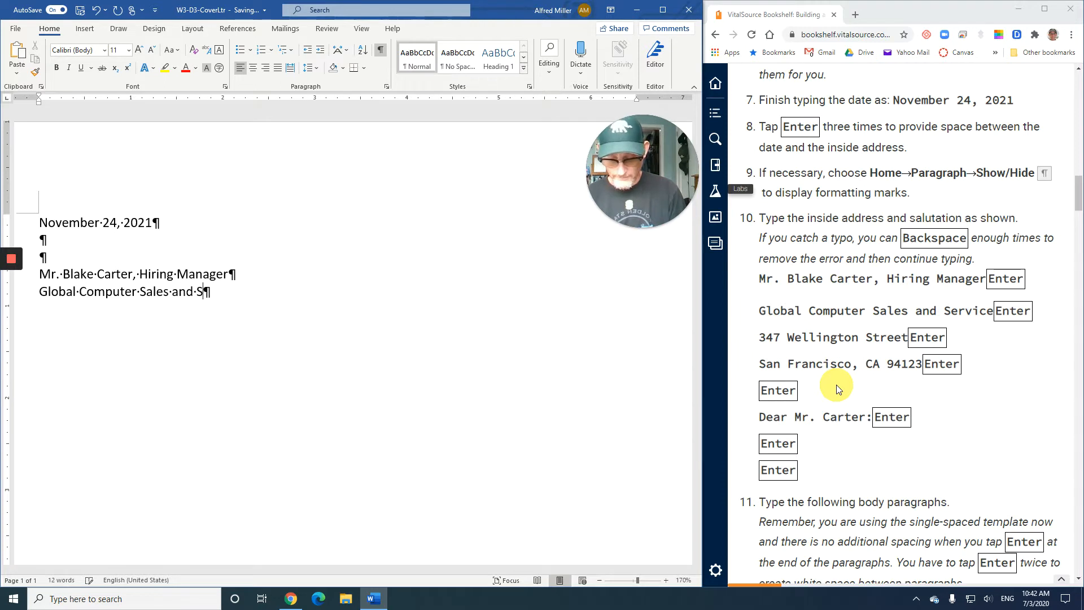
text(ervuic)
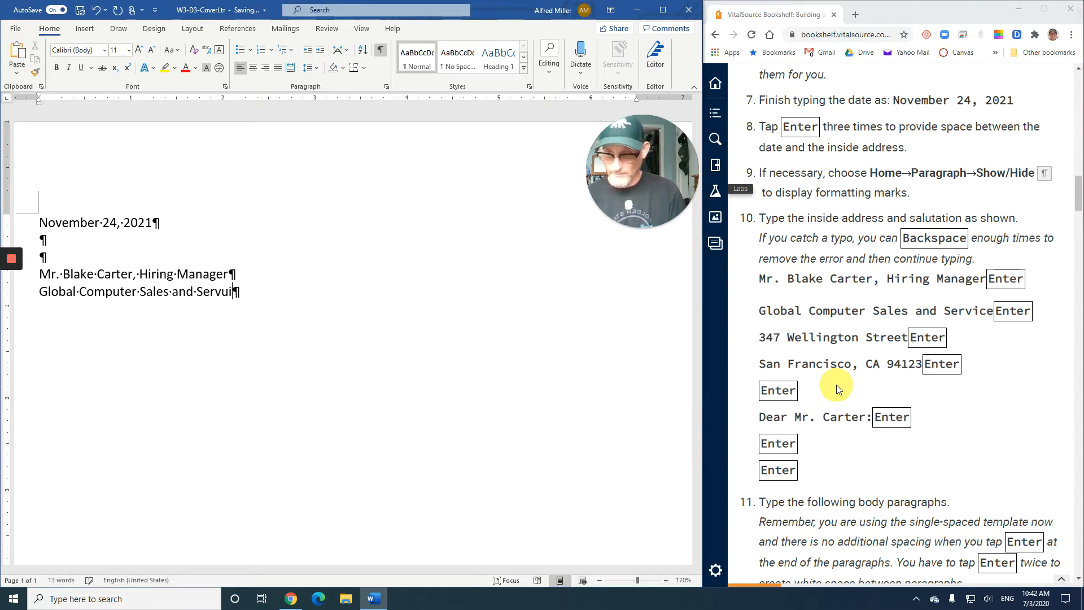
key(BackSpace)
key(BackSpace)
text(ice )
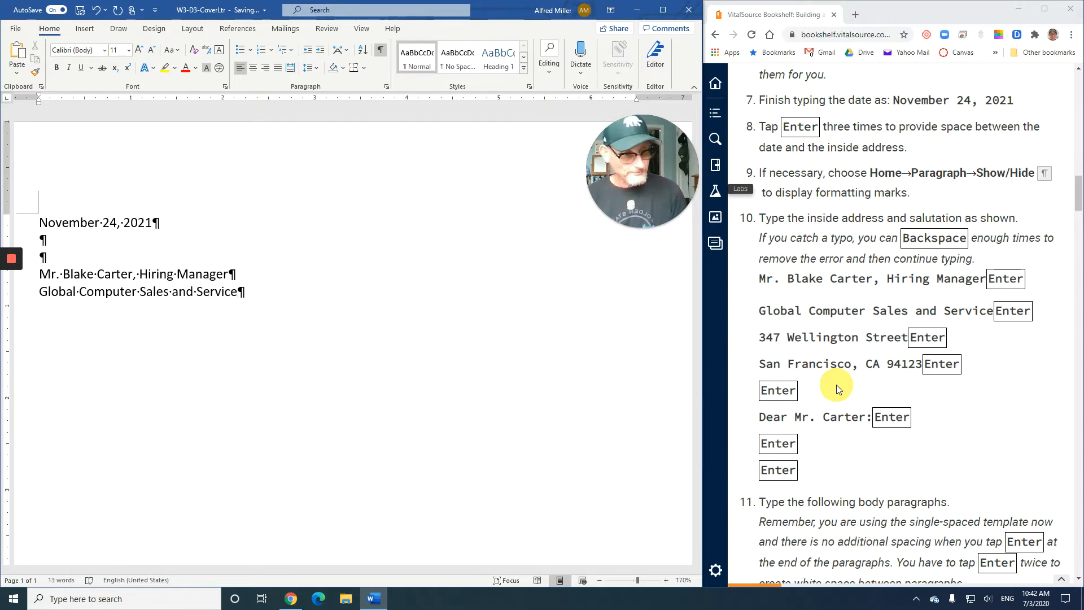
- Complete the inside address with the street line and the city, state and ZIP code line, followed by two paragraph breaks
text(347 )
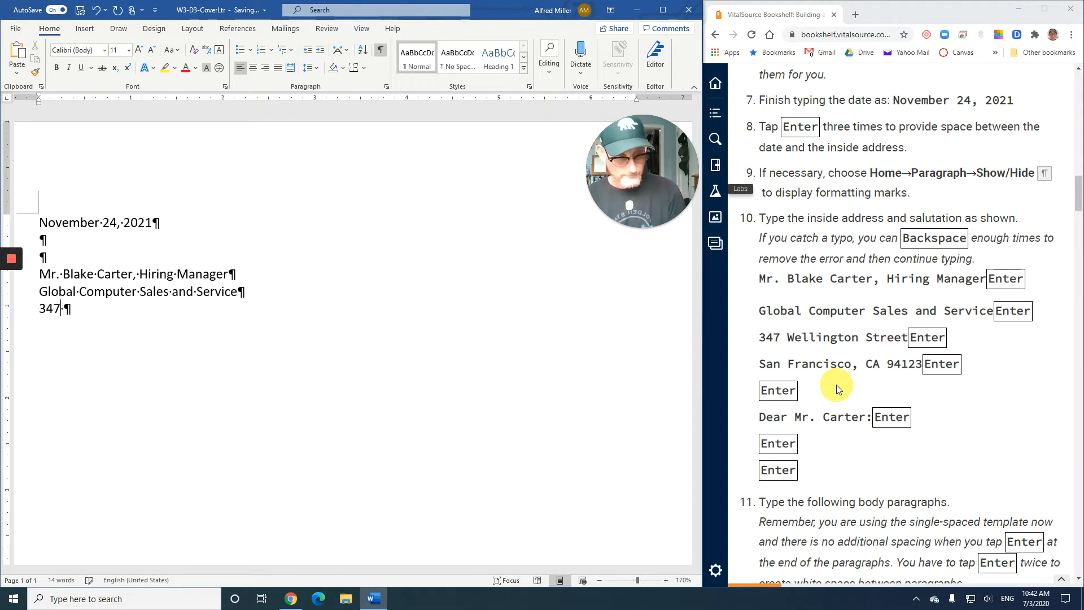
text(Wellingt)
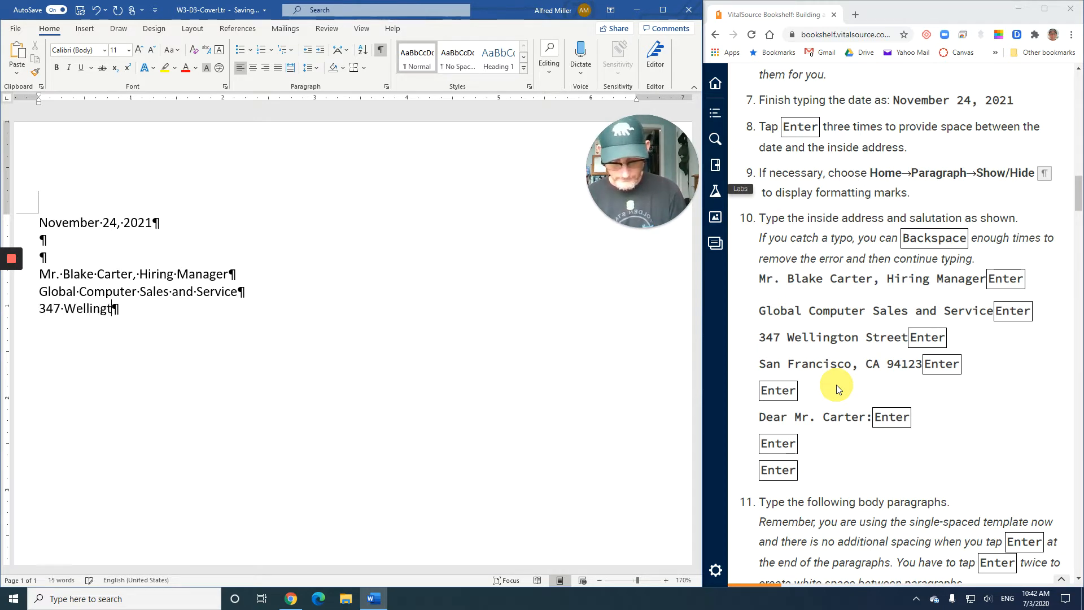
text(on Street  S)
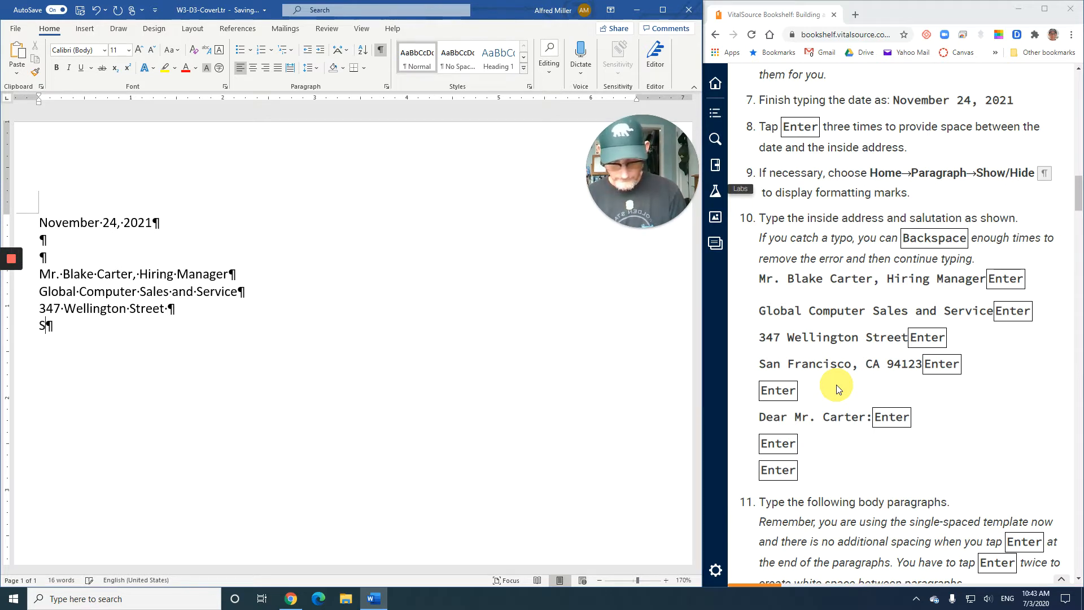
text(an Francisco)
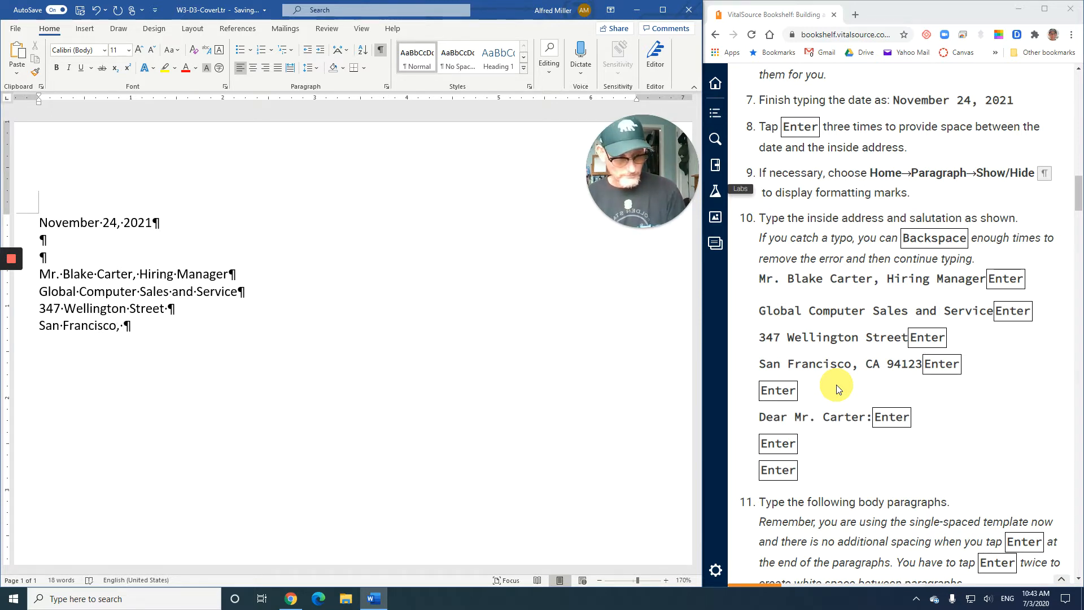
text(,  )
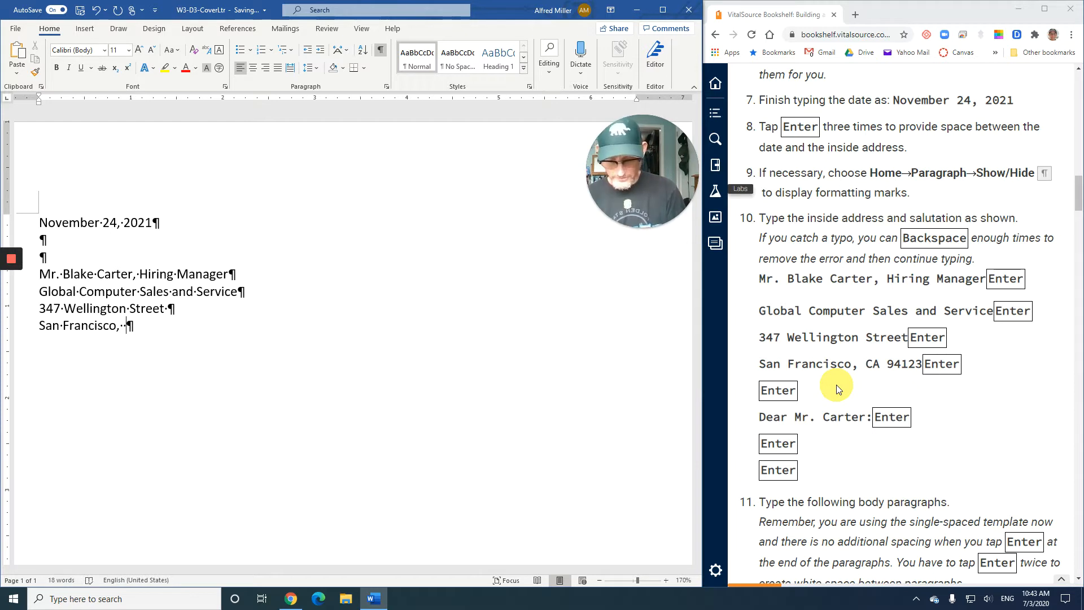
text(CA)
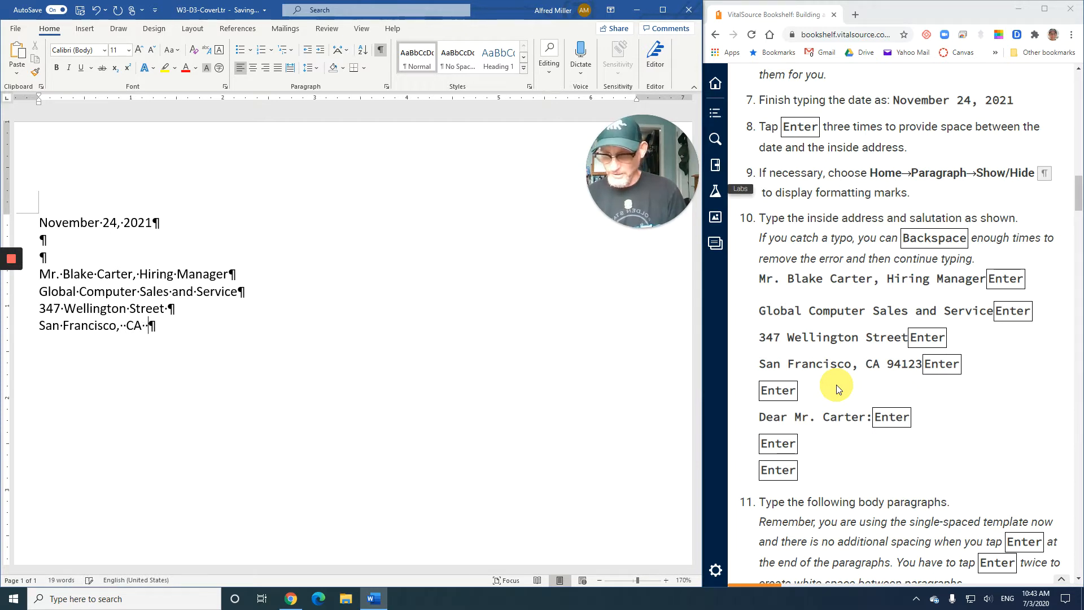
text(  9)
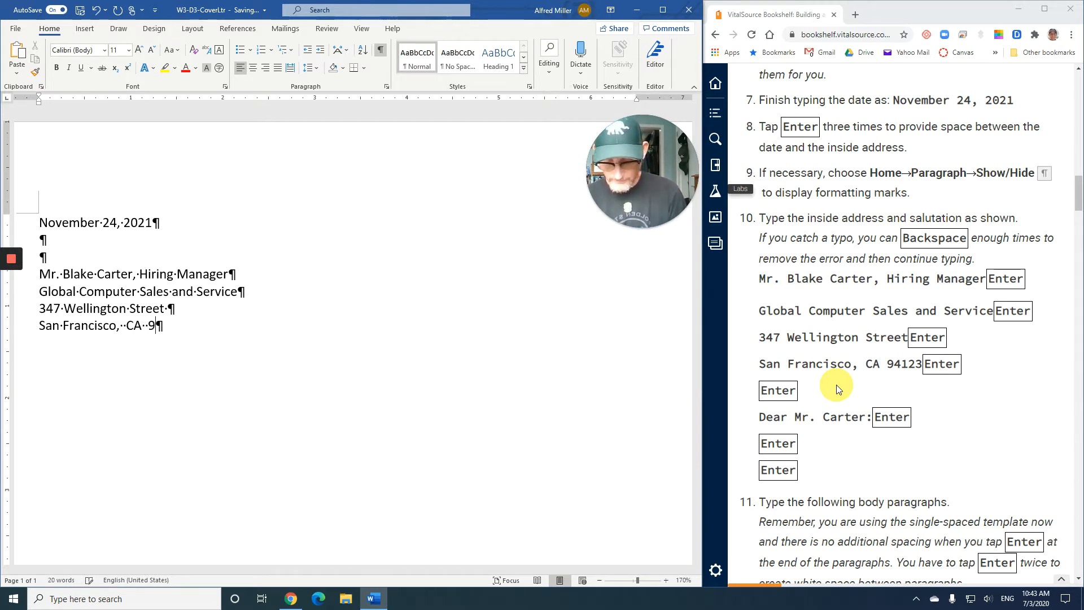
text(4123)
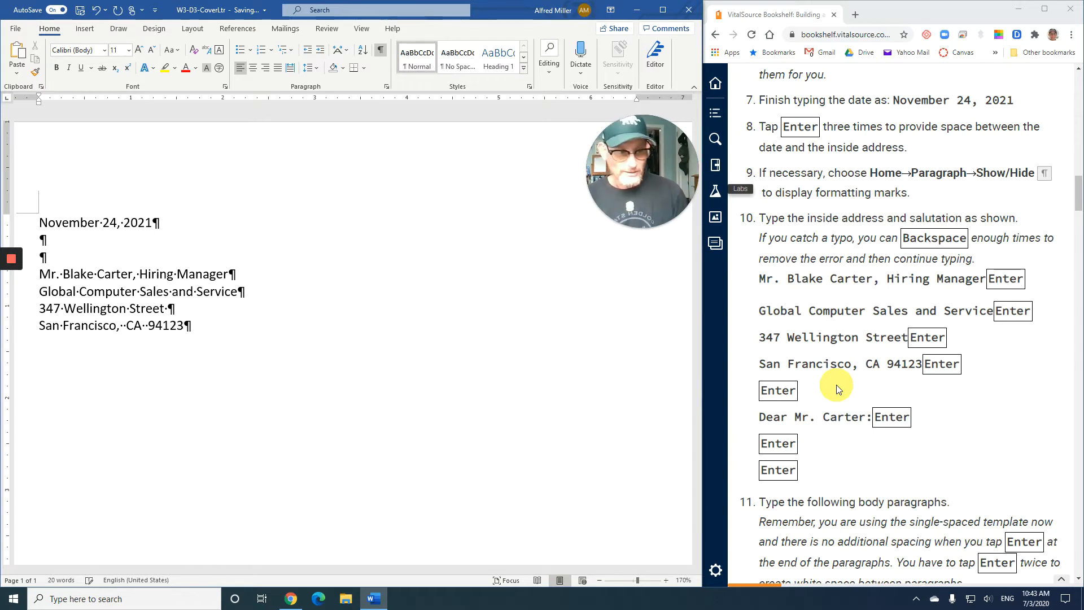
key(Return)
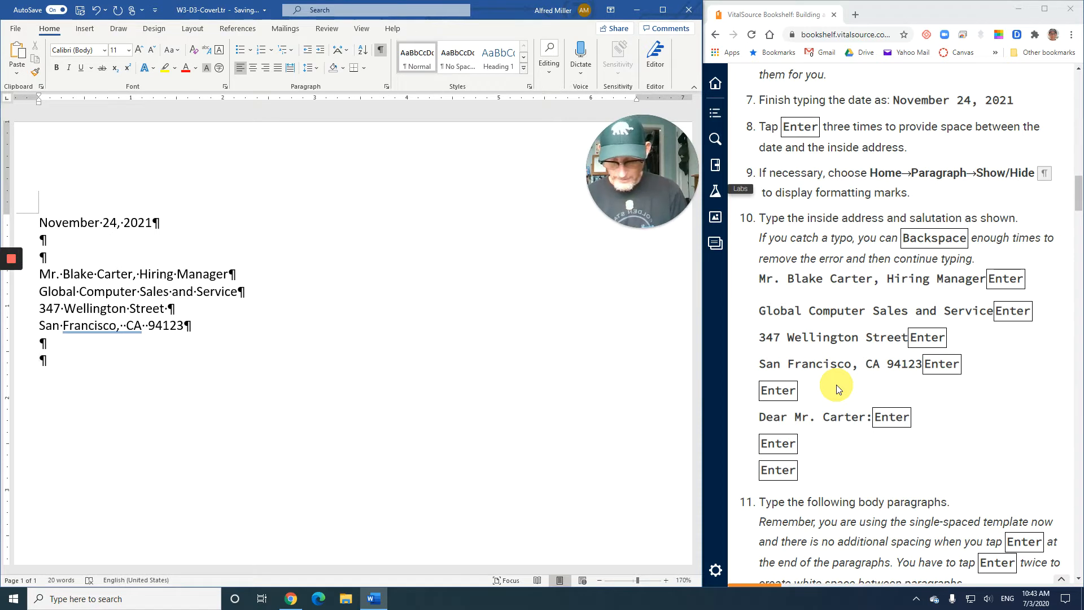
- Enter the salutation with Dear, the recipient's title and surname and a colon, followed by three paragraph breaks
text(Dear)
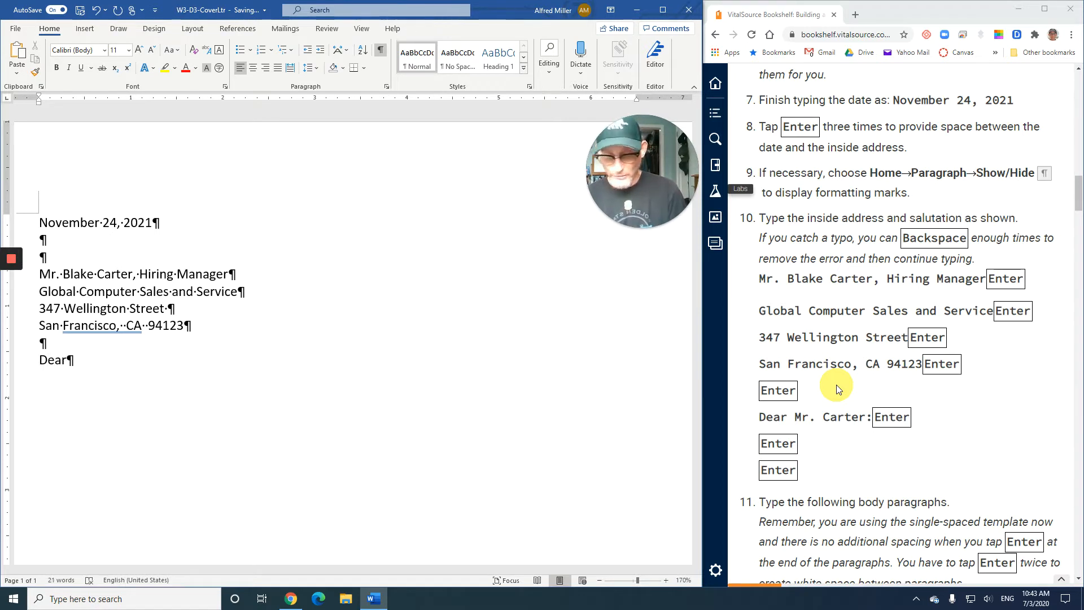
text( Mr)
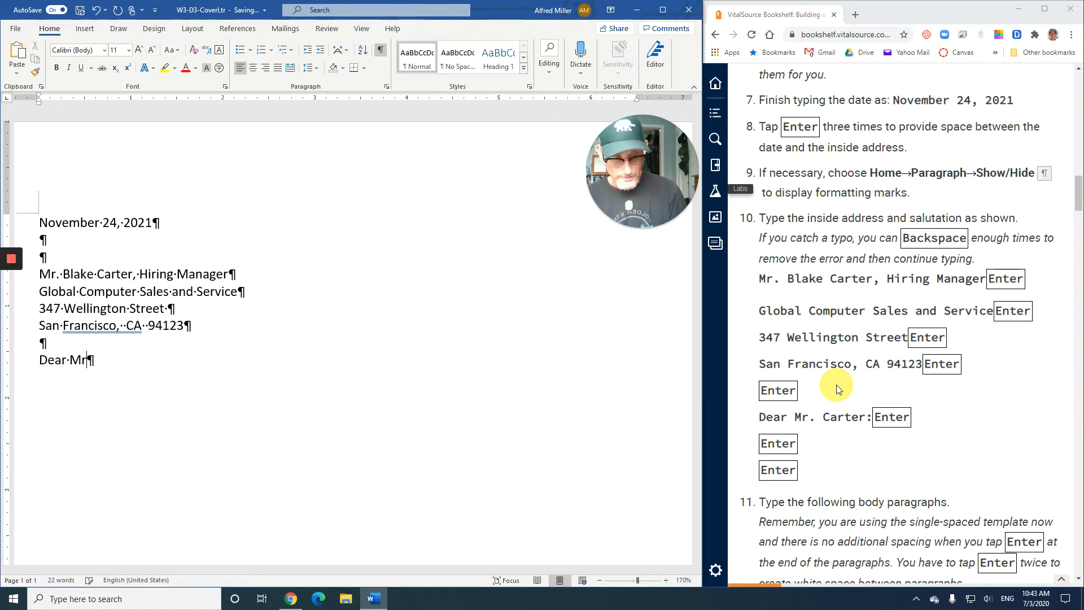
text(. Car)
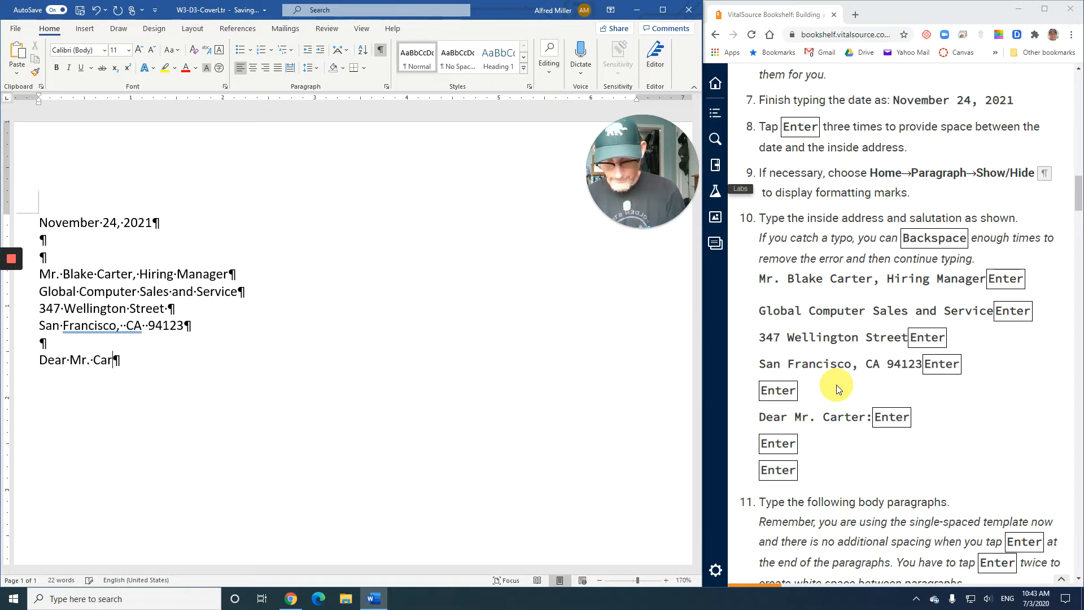
text(ter:)
key(Return)
key(Return)
key(Return)
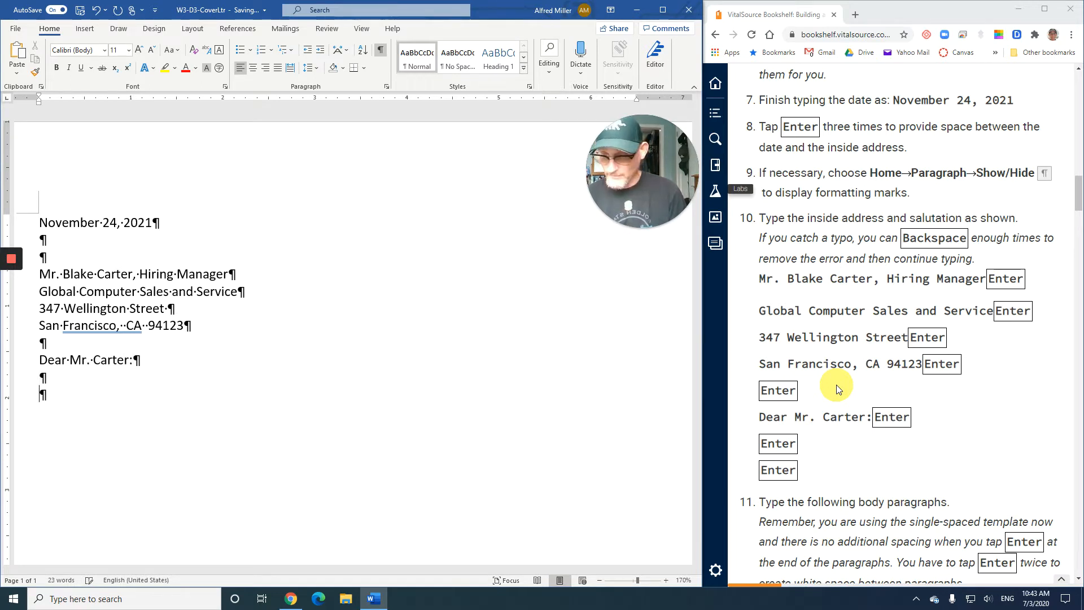
- Read the e-book's step 11 body paragraphs and its instructions for the paragraph breaks between them
scroll(870, 367, down, 5)
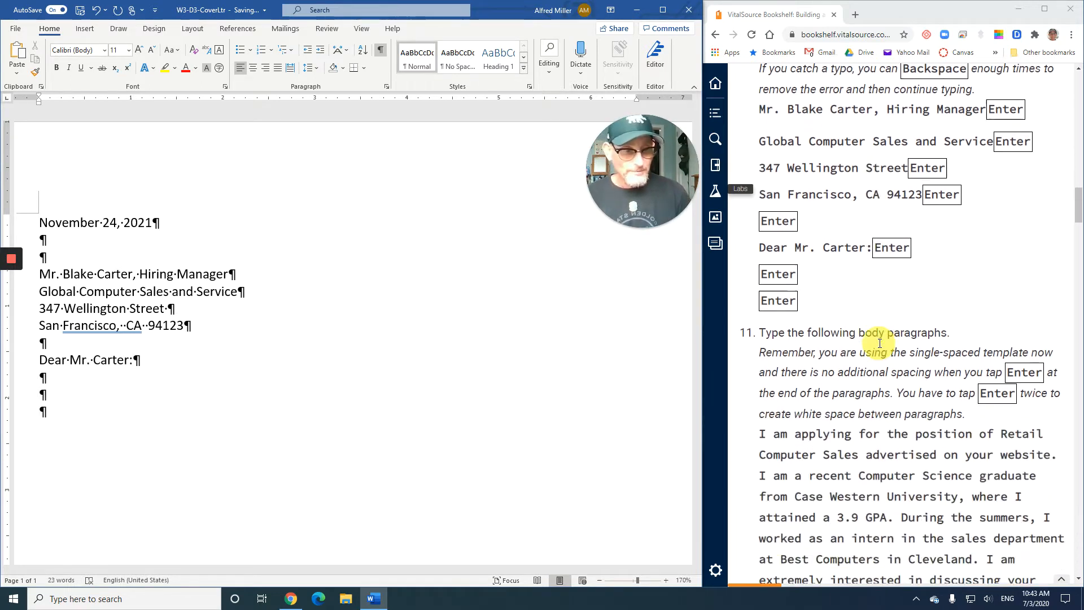
scroll(880, 343, down, 1)
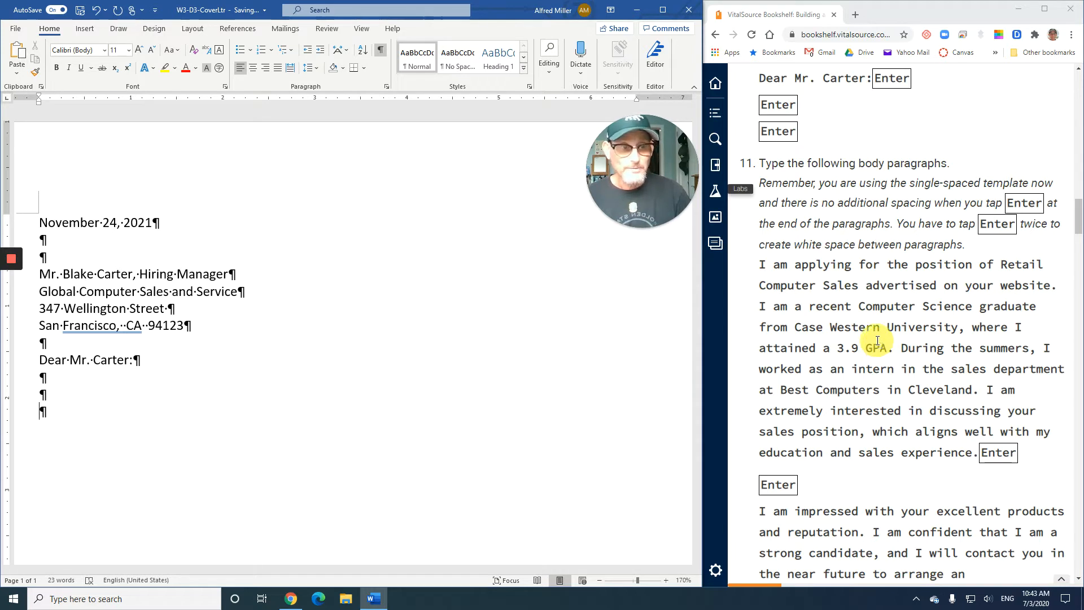
scroll(863, 293, down, 3)
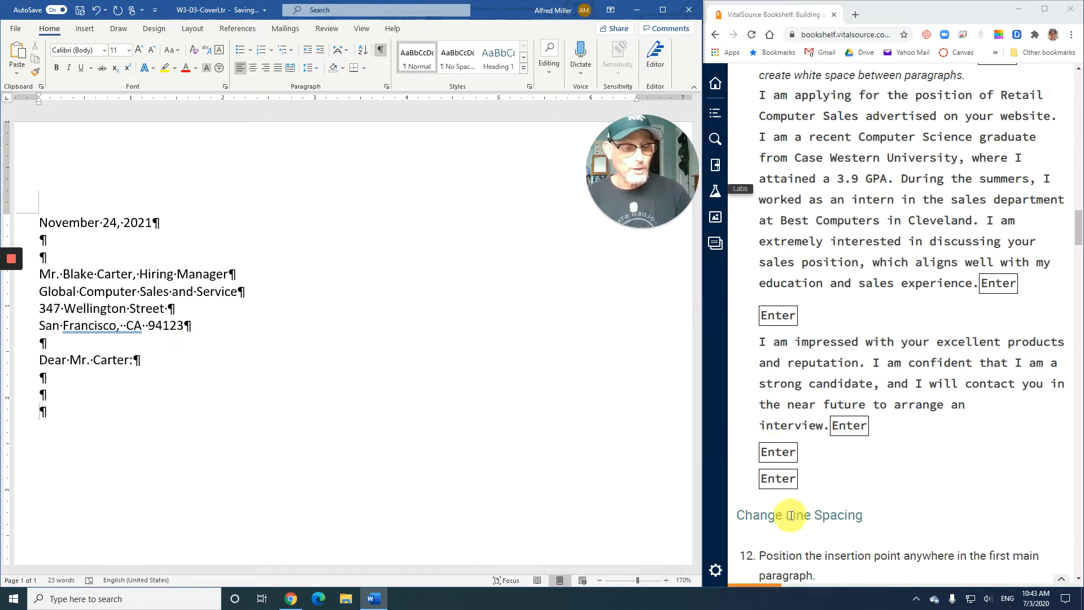
mouse_move(10, 285)
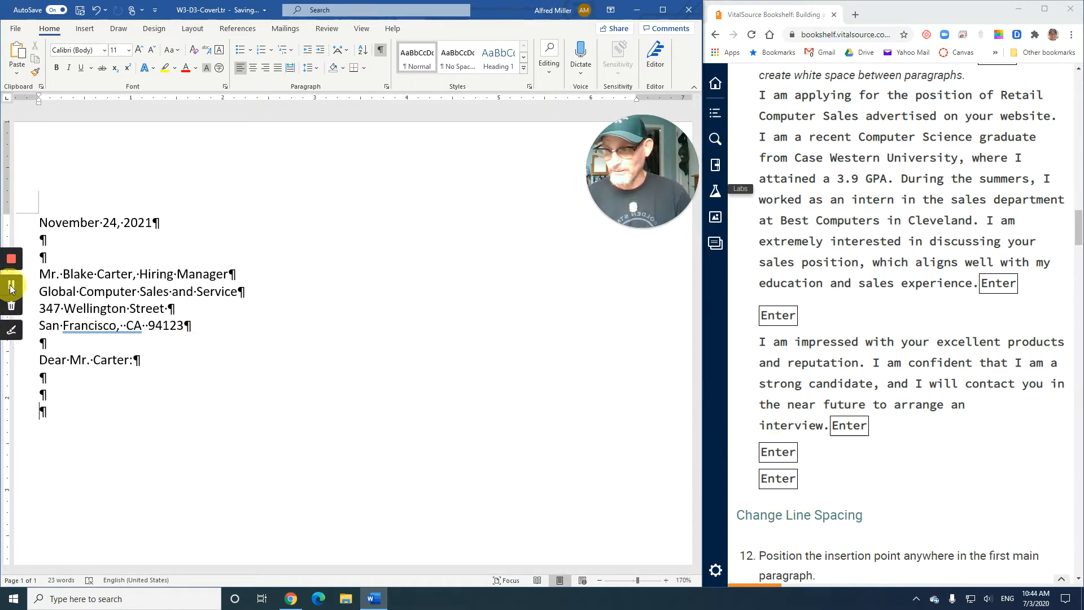
click(11, 288)
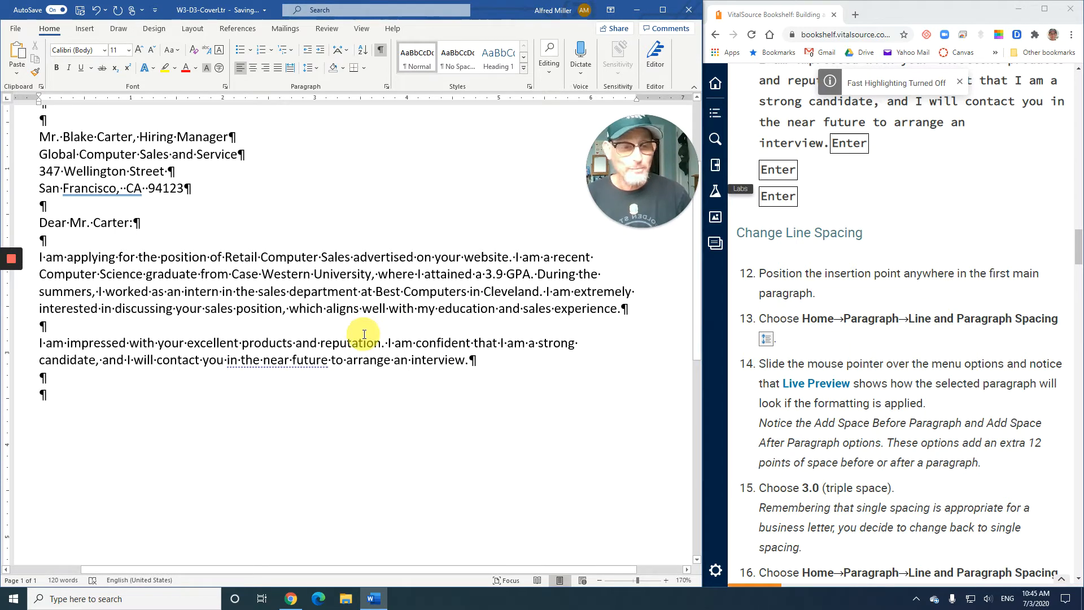
- Following the e-book's Change Line Spacing steps, set the first main paragraph's line spacing to 3.0
click(179, 274)
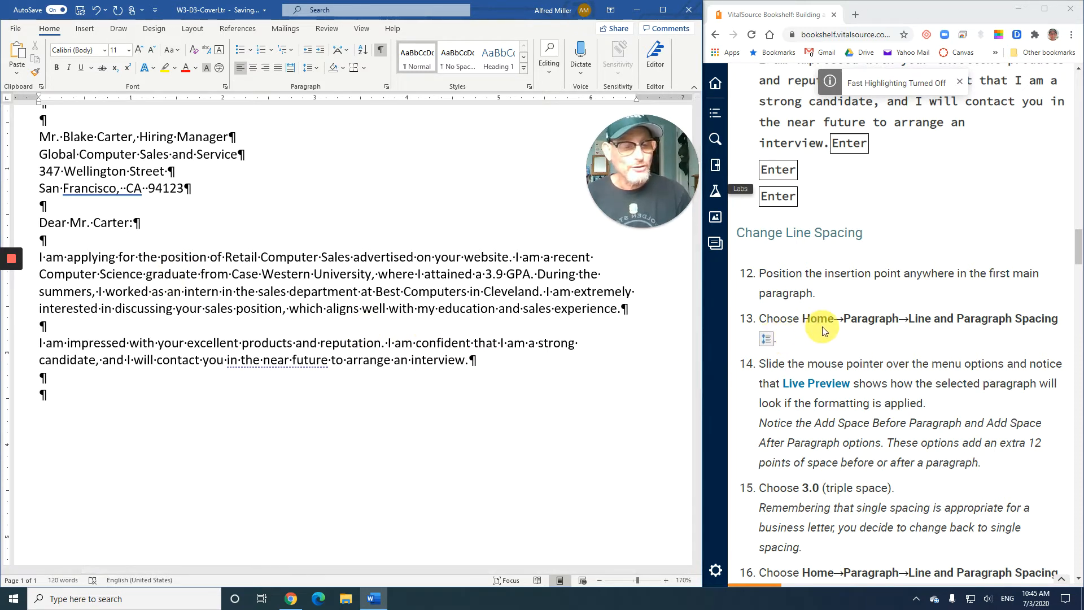
scroll(826, 328, down, 2)
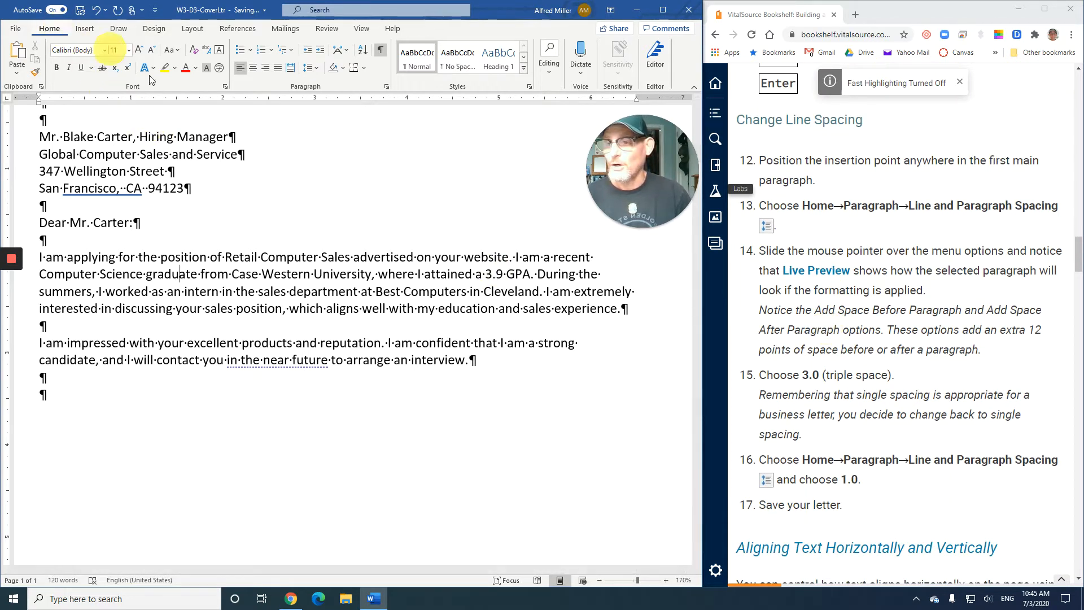
click(311, 69)
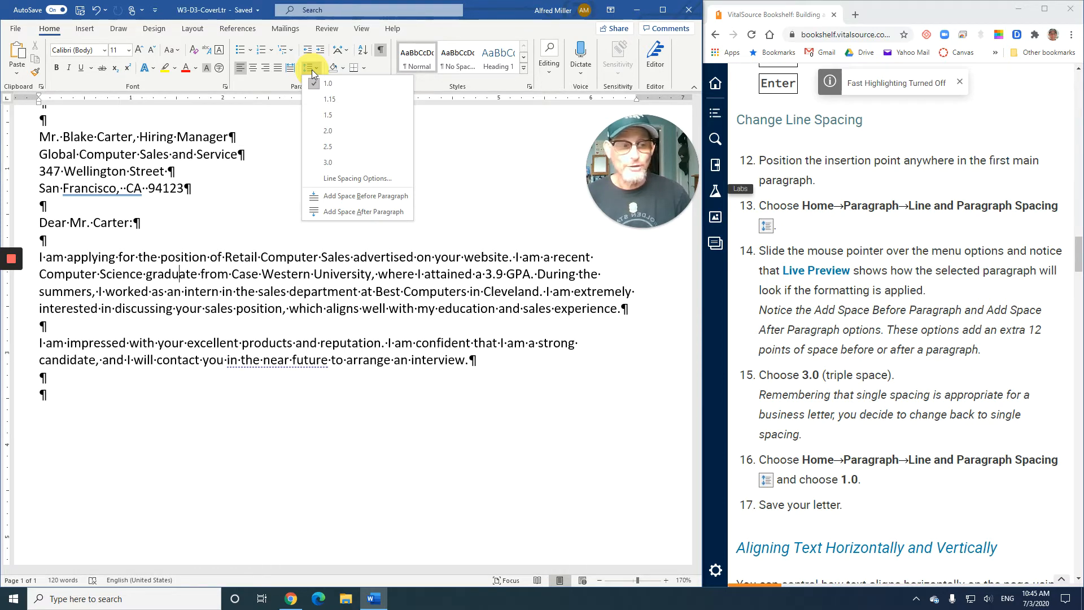
click(340, 162)
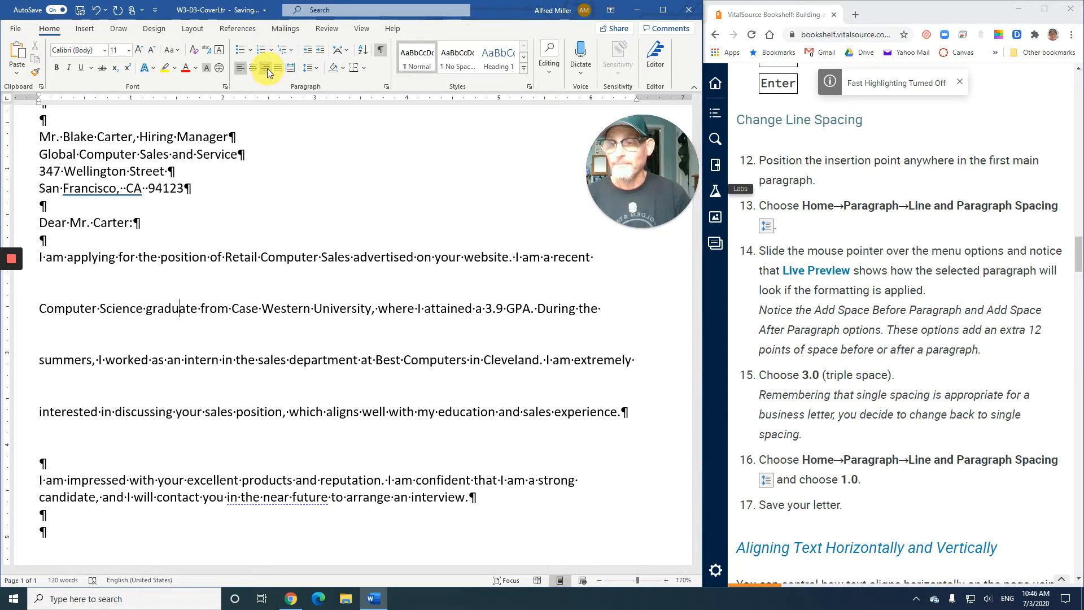
- Return the first main paragraph of the letter to 1.0 line spacing
click(314, 68)
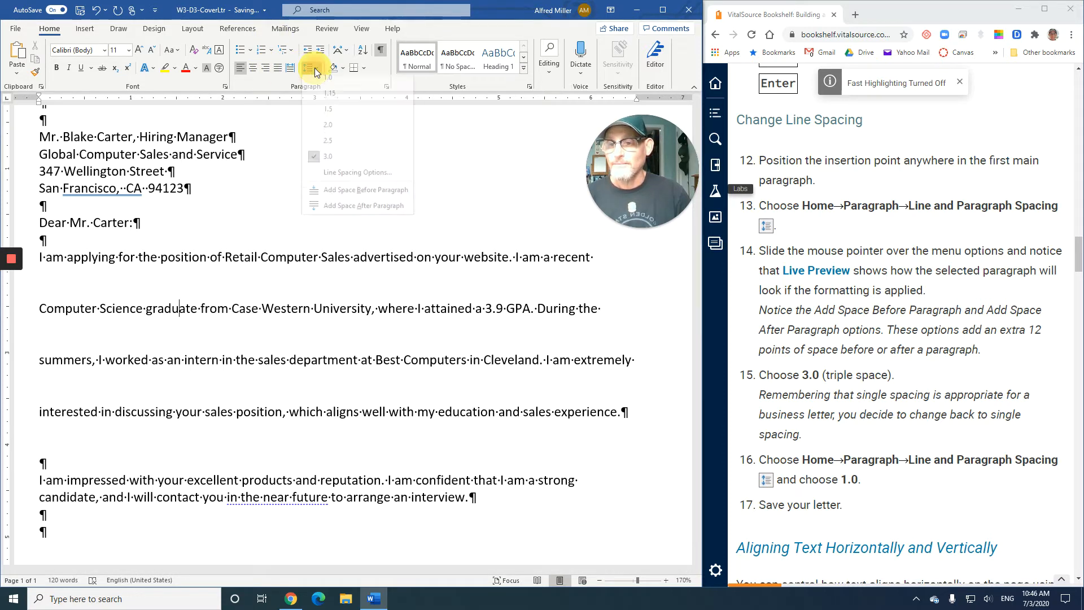
click(321, 86)
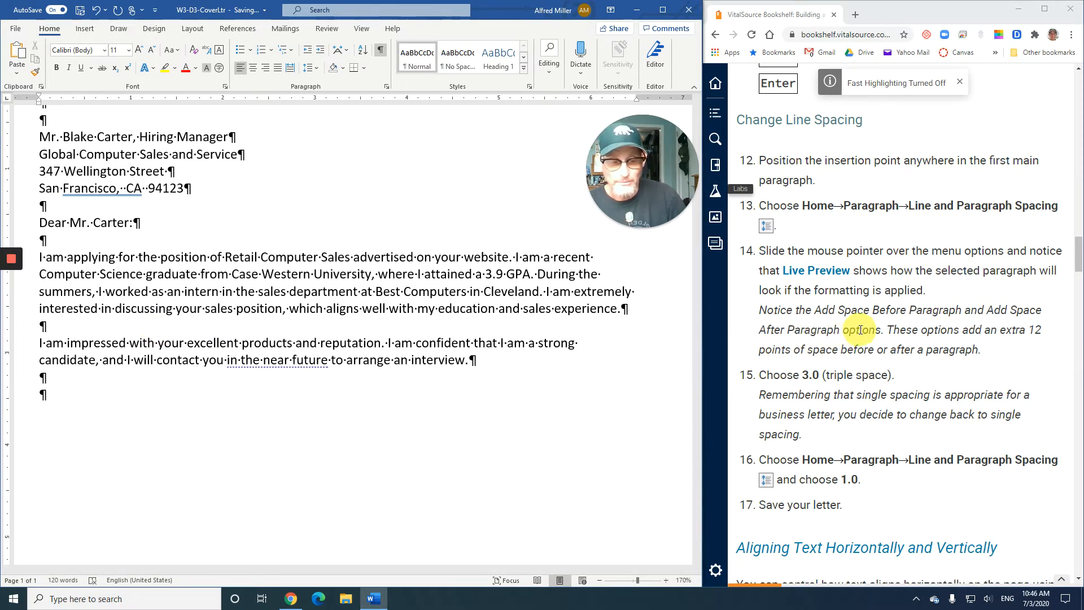
- Read the e-book's text alignment options and the W3-D4 exercise instructions for aligning the letter's date line
scroll(860, 330, down, 3)
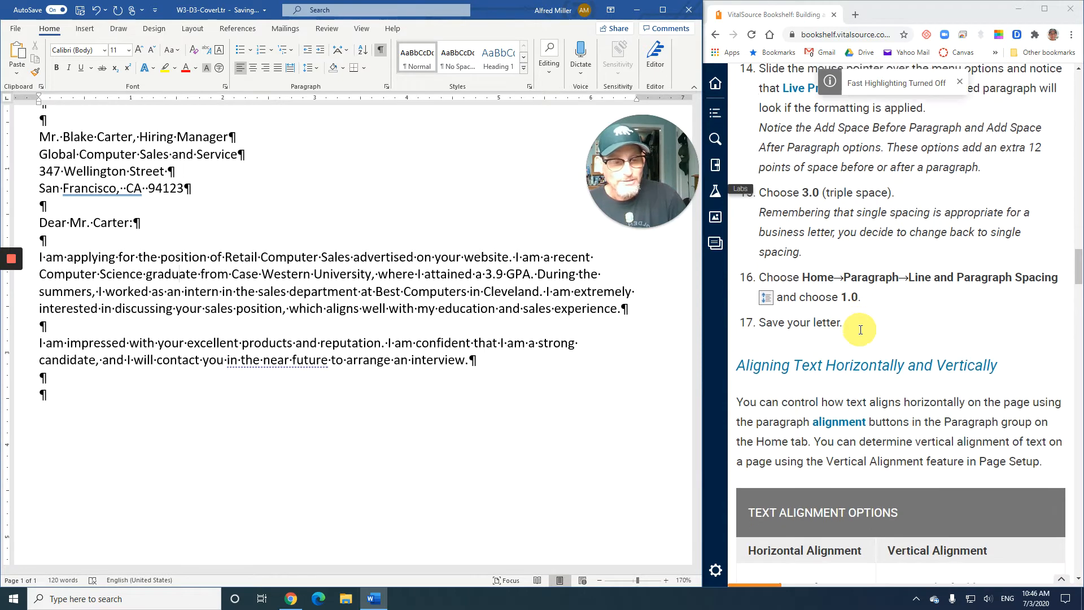
scroll(860, 330, down, 2)
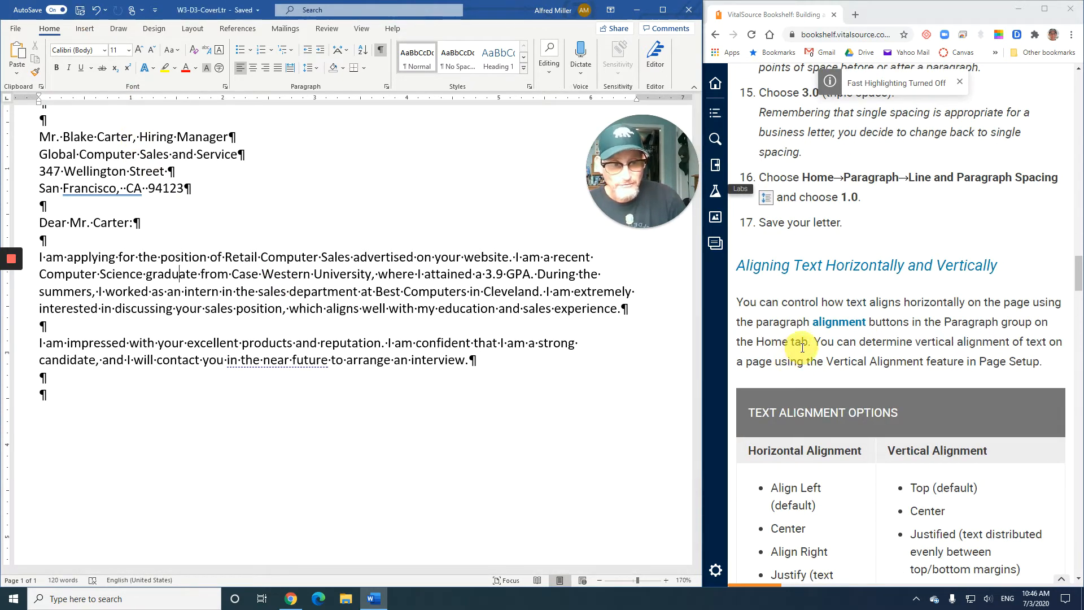
scroll(803, 347, down, 1)
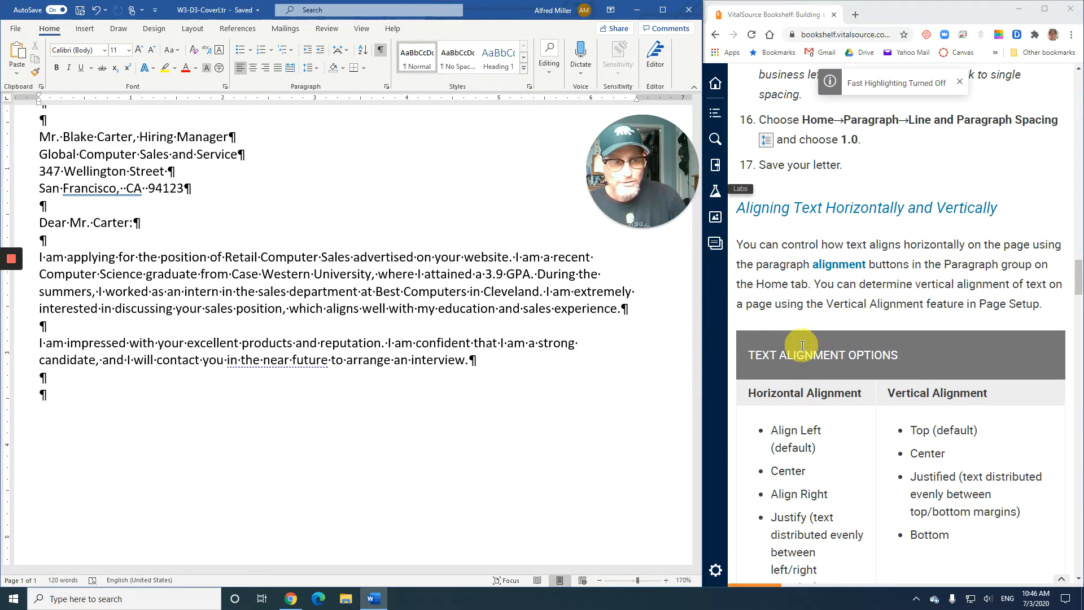
scroll(802, 346, down, 1)
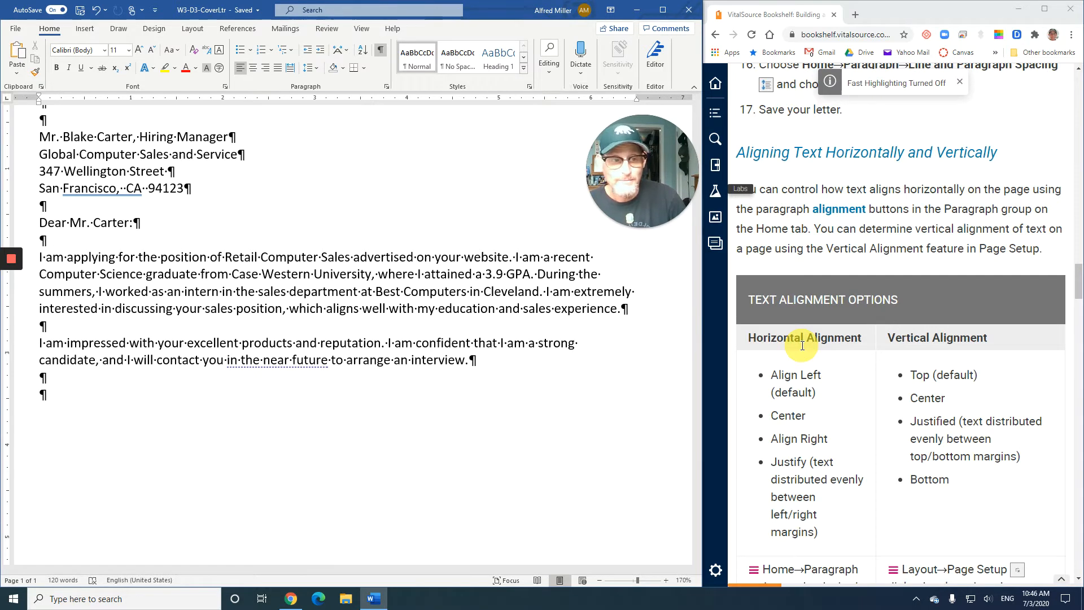
scroll(803, 346, down, 1)
scroll(800, 344, down, 1)
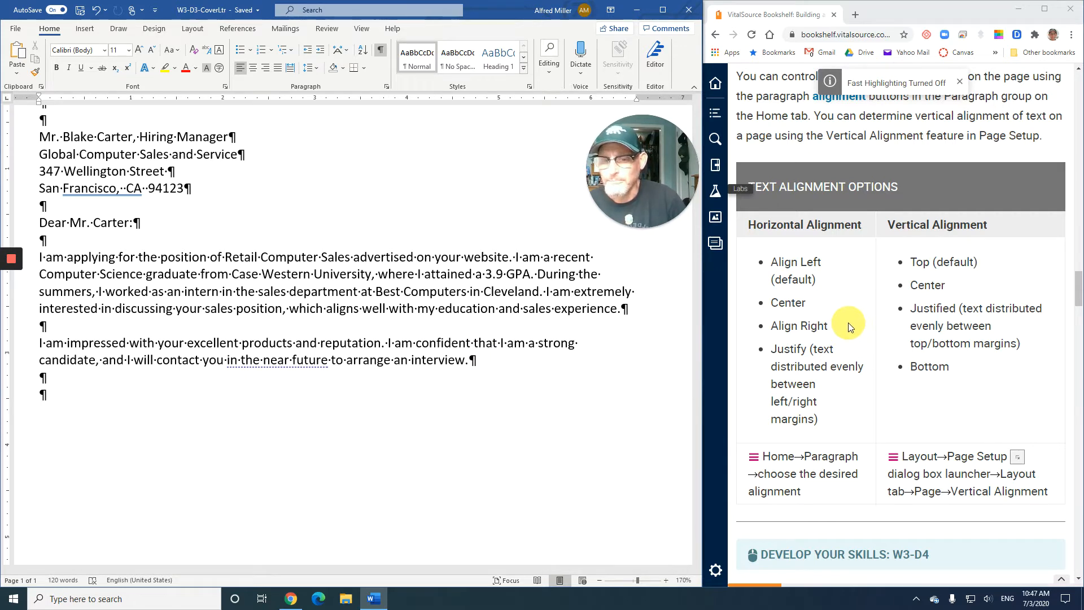
scroll(849, 323, down, 2)
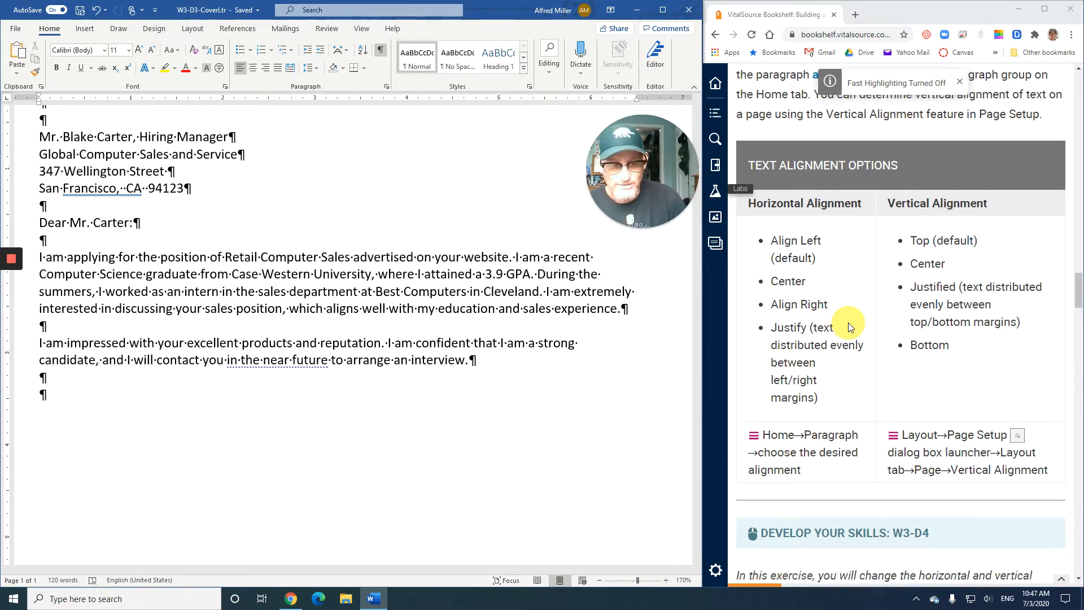
scroll(846, 321, down, 1)
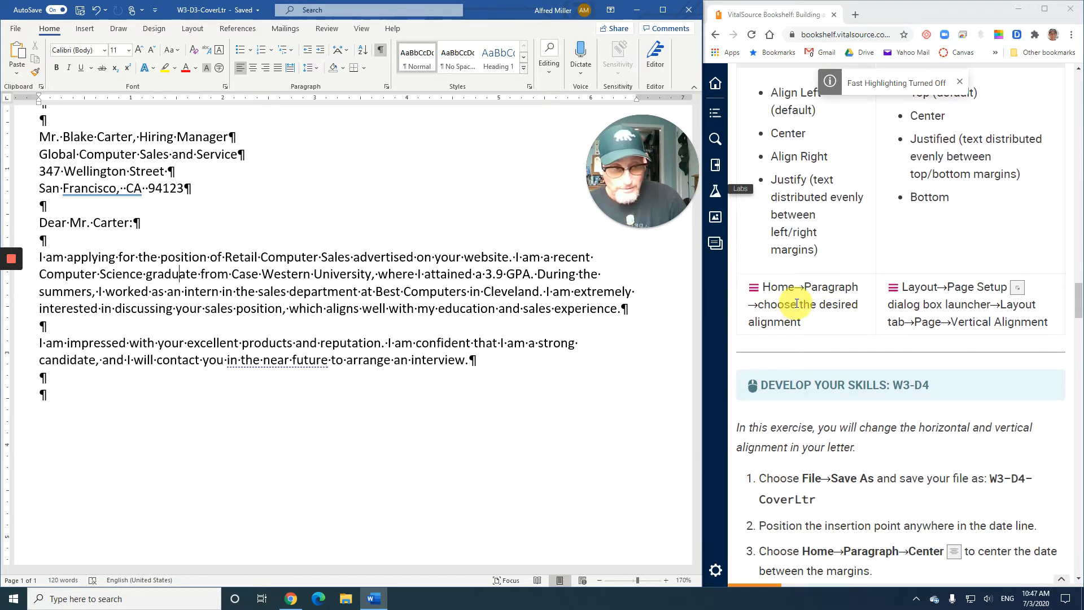
scroll(794, 305, down, 1)
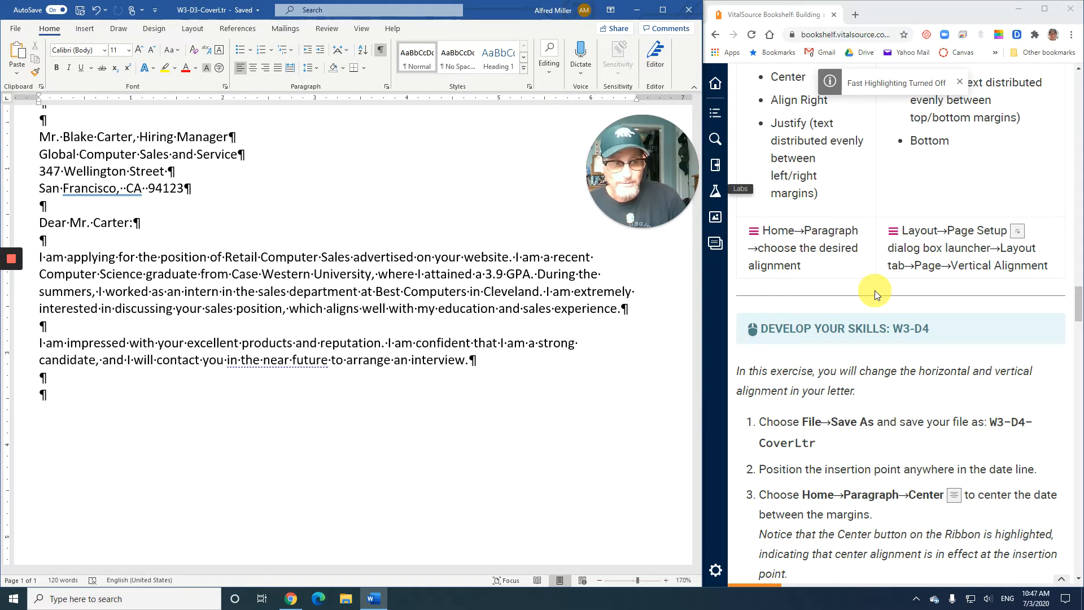
scroll(935, 232, up, 2)
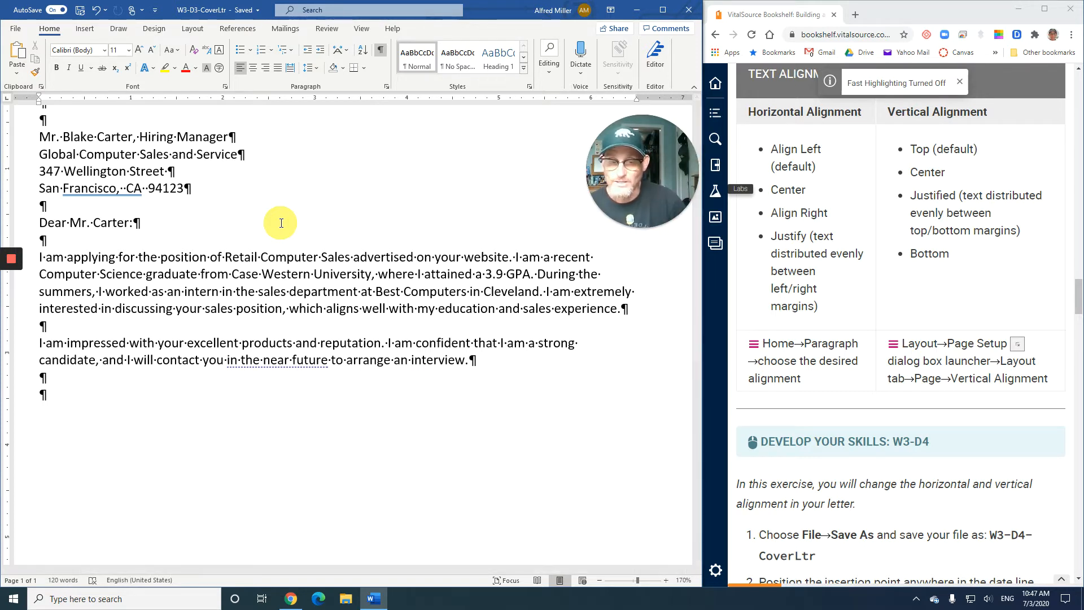
scroll(834, 354, down, 4)
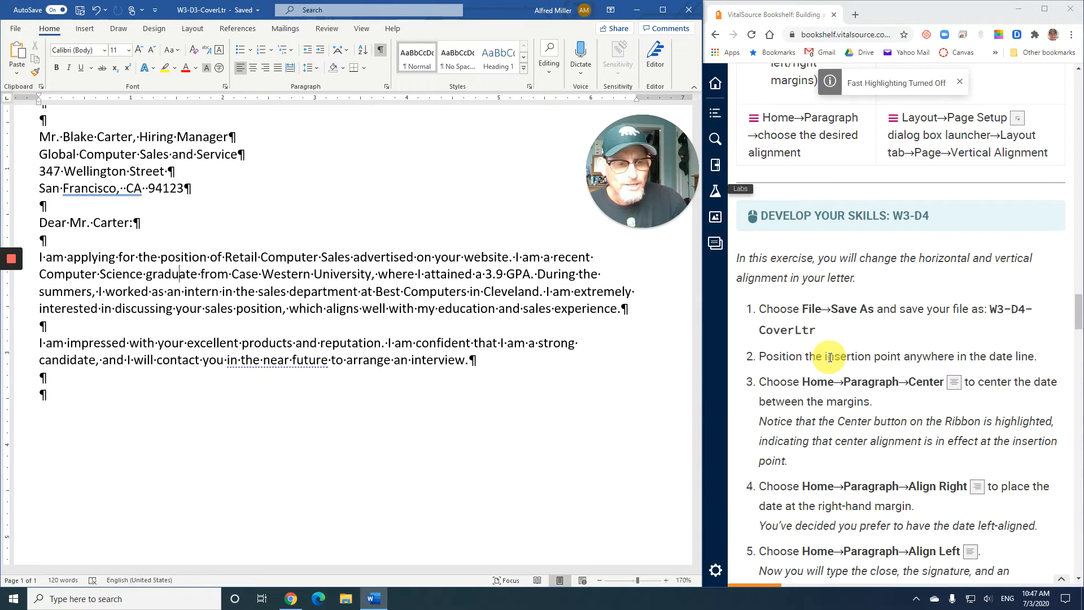
scroll(830, 357, down, 1)
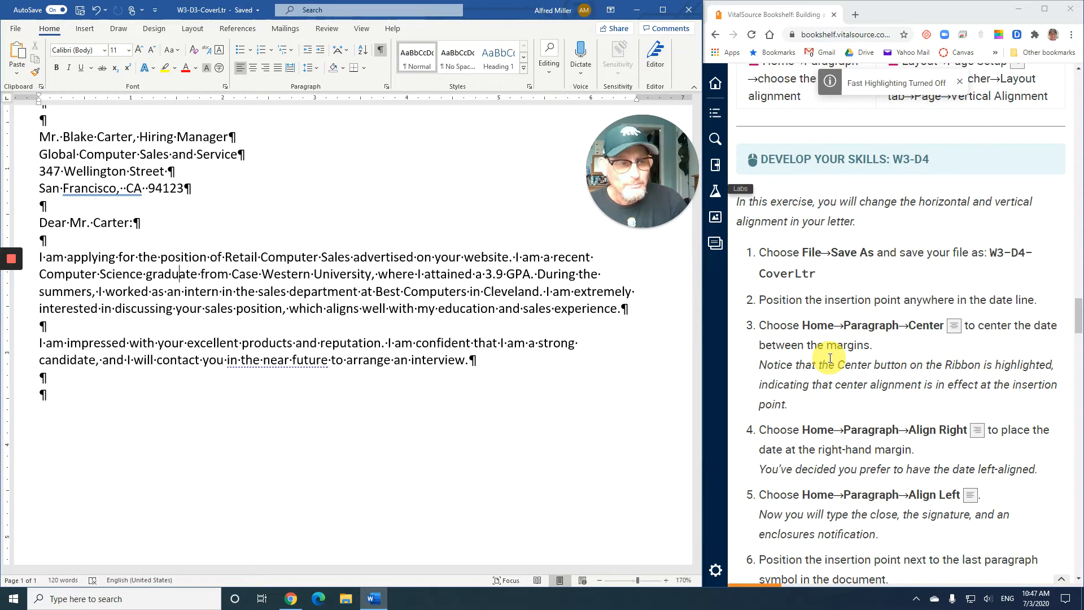
scroll(831, 358, down, 1)
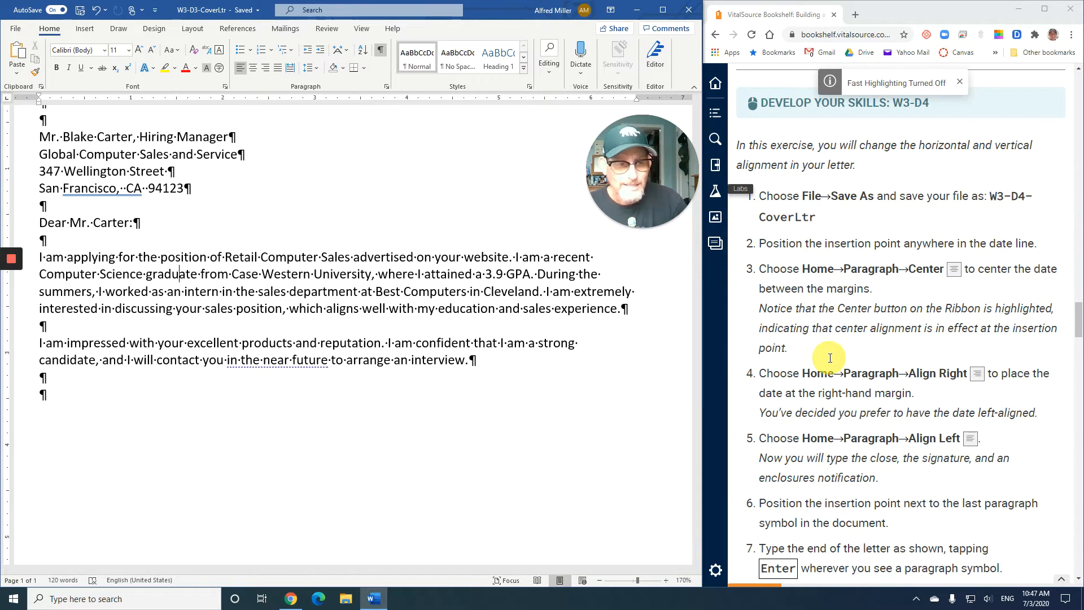
scroll(830, 357, down, 1)
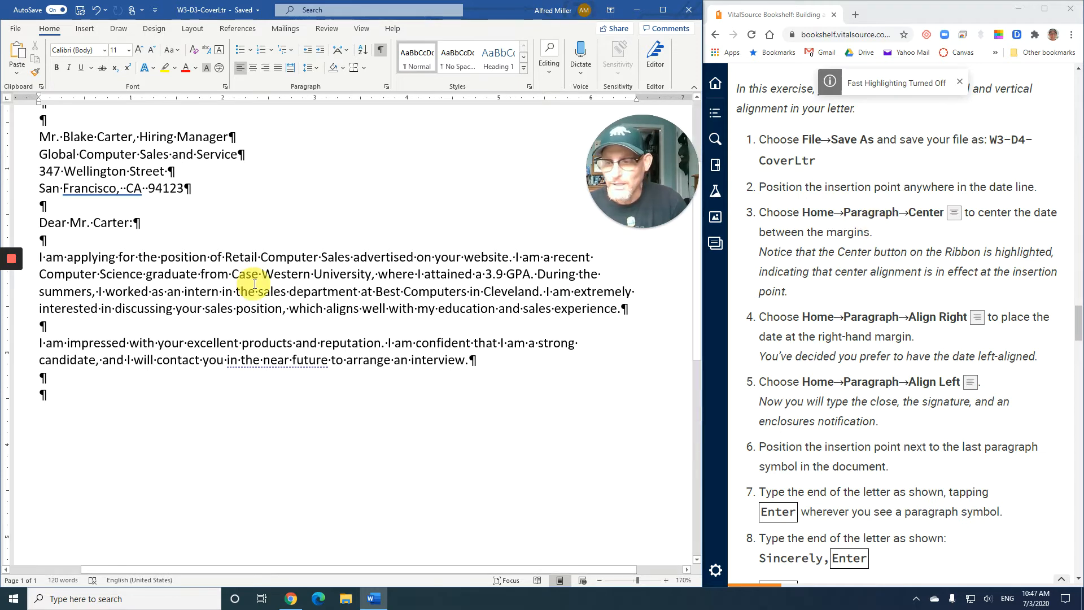
- Center the letter's date line, align it to the right margin, and return it to left alignment
scroll(232, 252, up, 3)
click(69, 224)
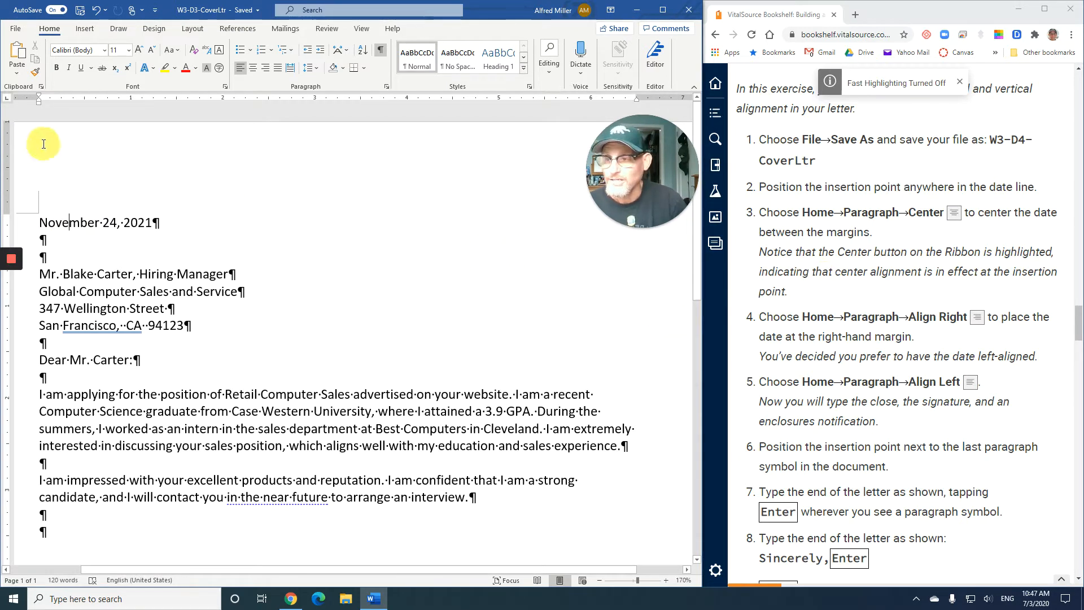
click(256, 69)
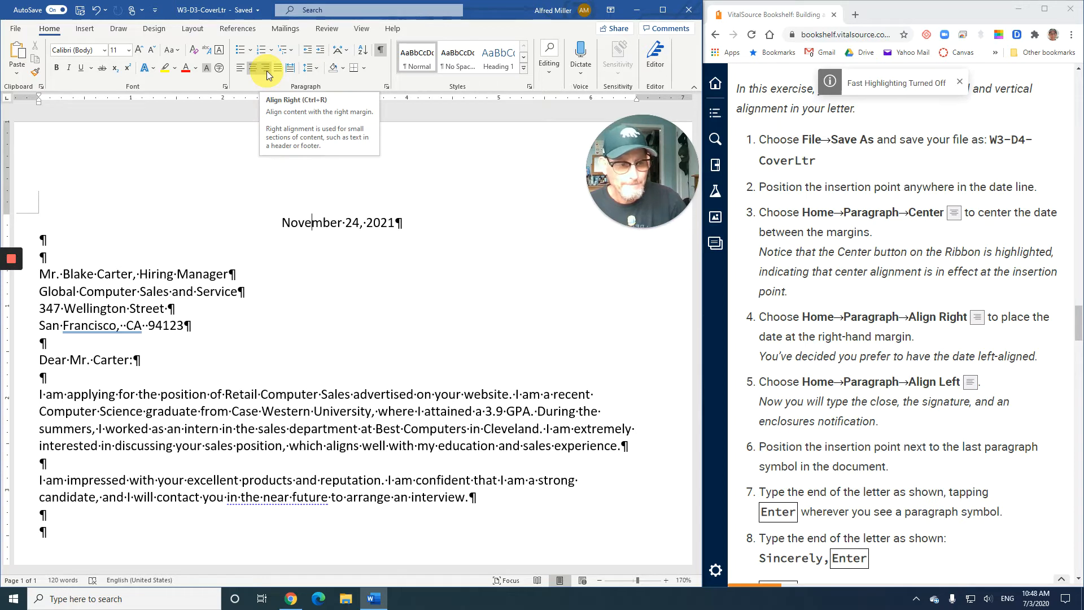
click(266, 70)
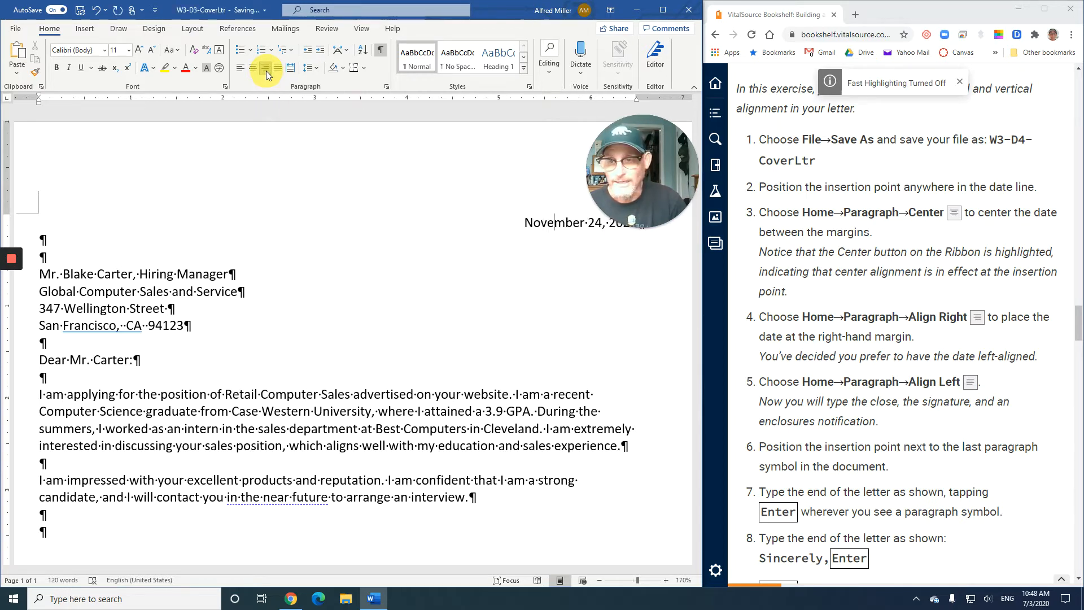
click(240, 73)
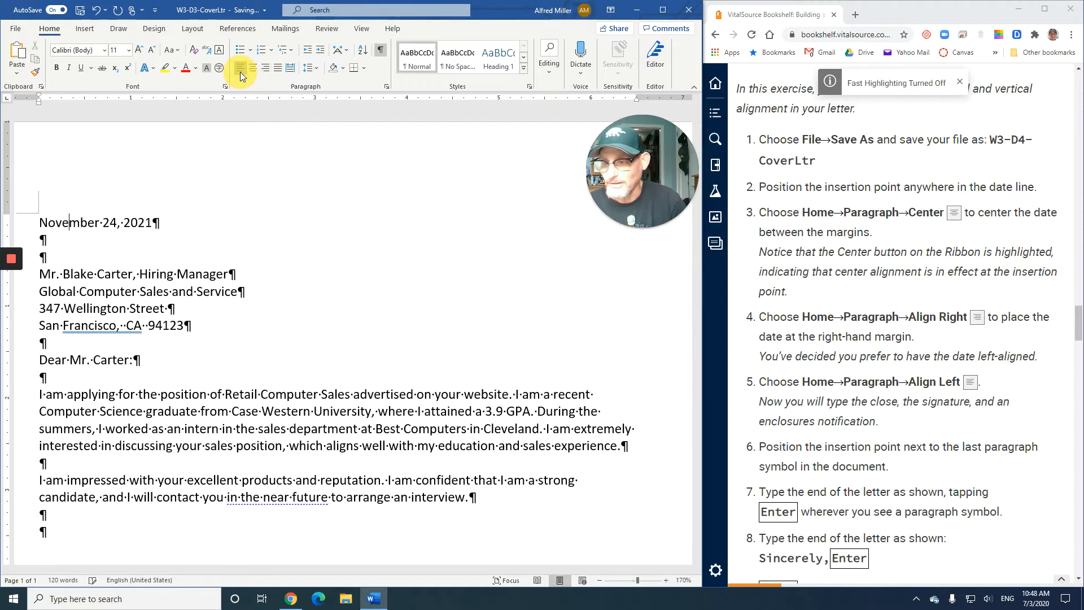
- Try justified alignment on the first main paragraph and set it back to left alignment
click(348, 411)
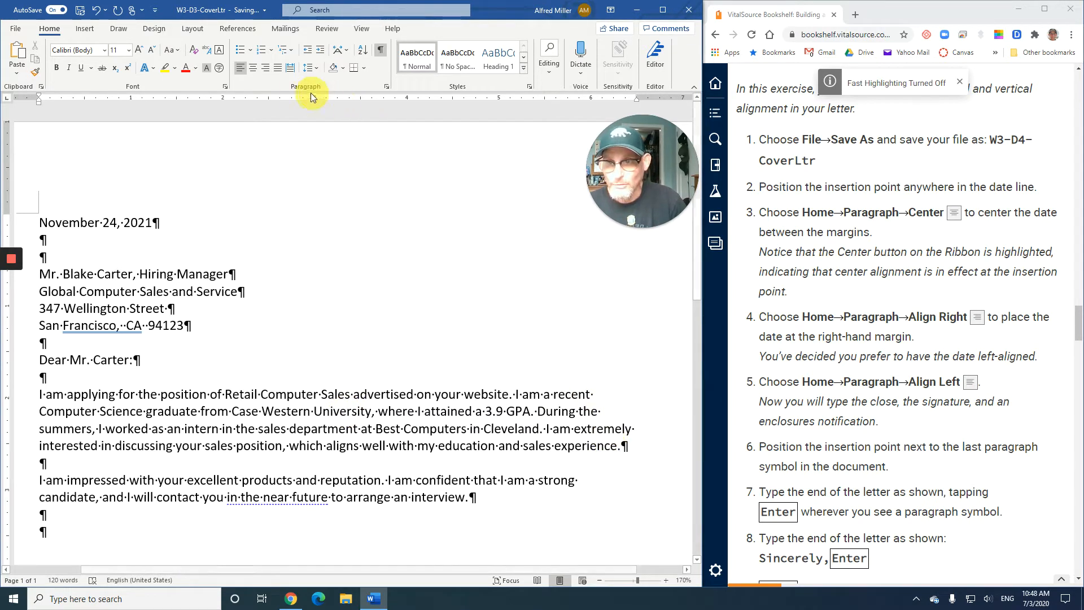
click(279, 66)
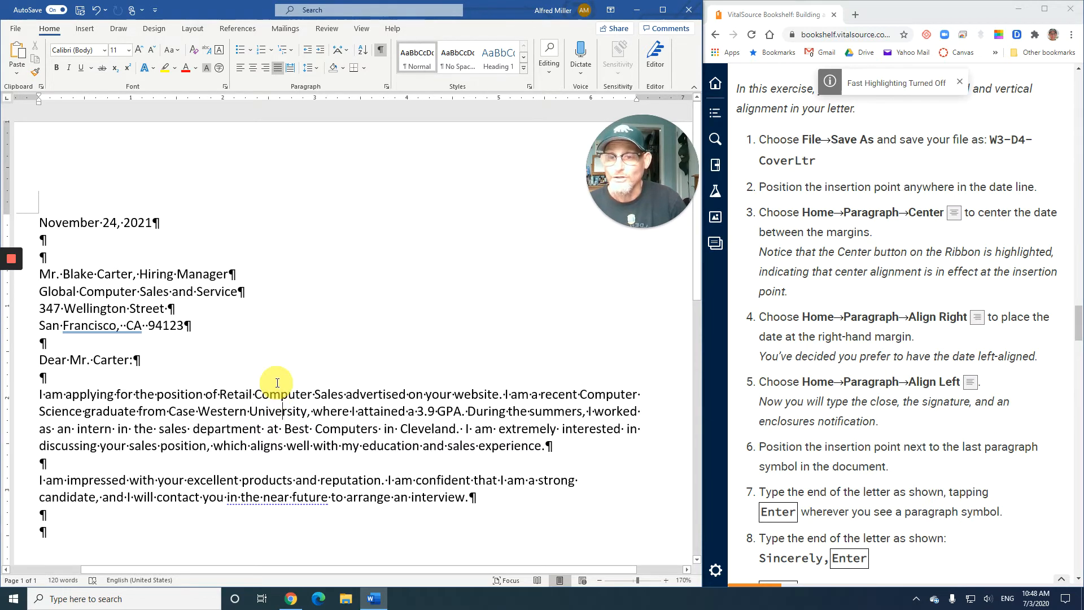
click(240, 70)
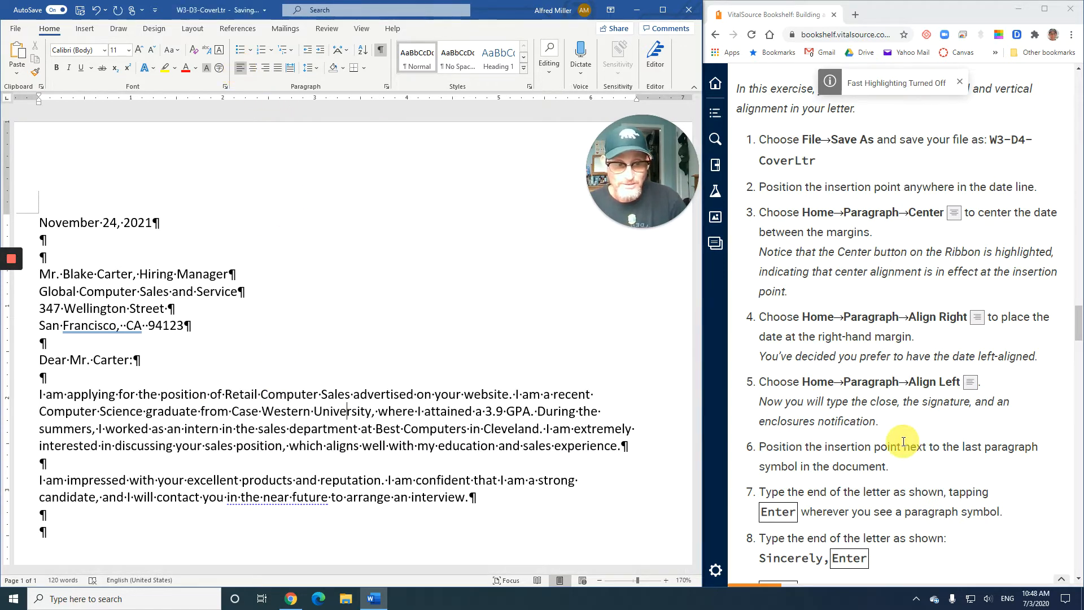
- At the letter's last paragraph mark, add the closing "Sincerely," followed by four paragraph breaks, as the e-book shows
scroll(867, 404, down, 3)
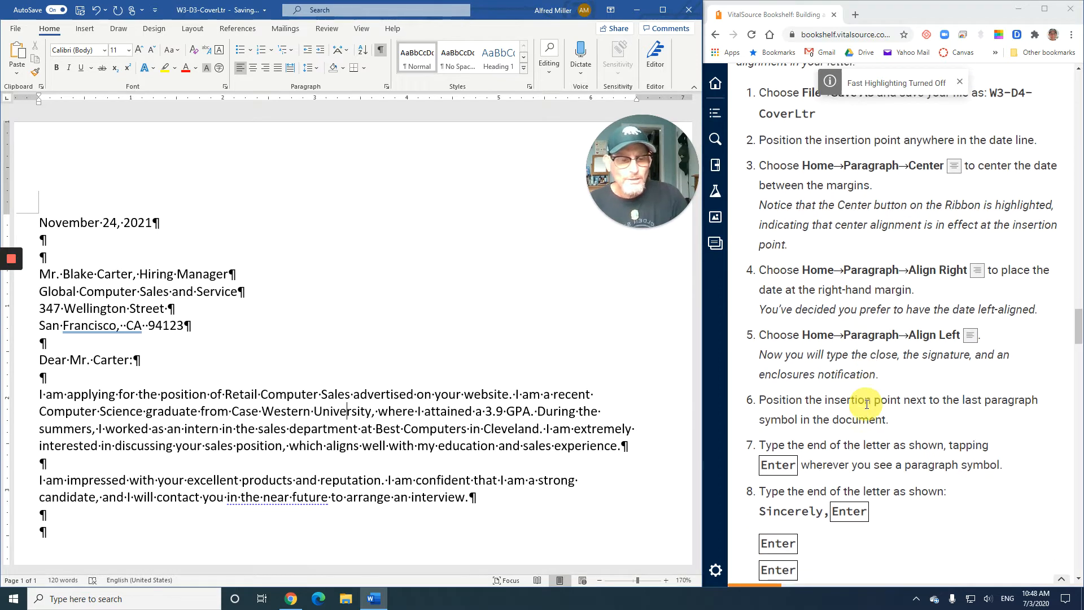
scroll(796, 404, down, 2)
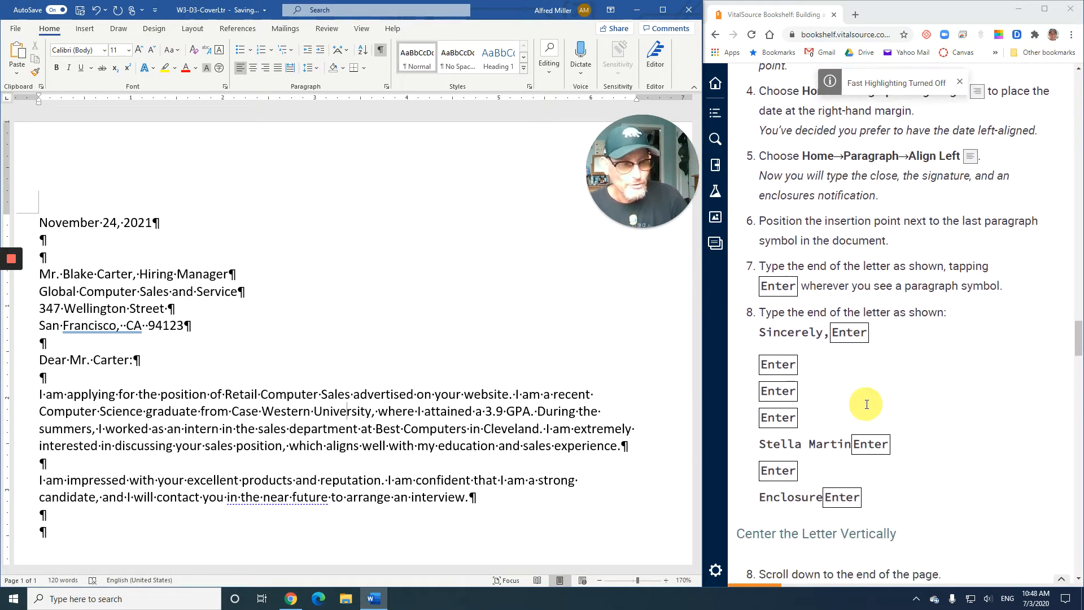
click(47, 532)
scroll(915, 370, down, 1)
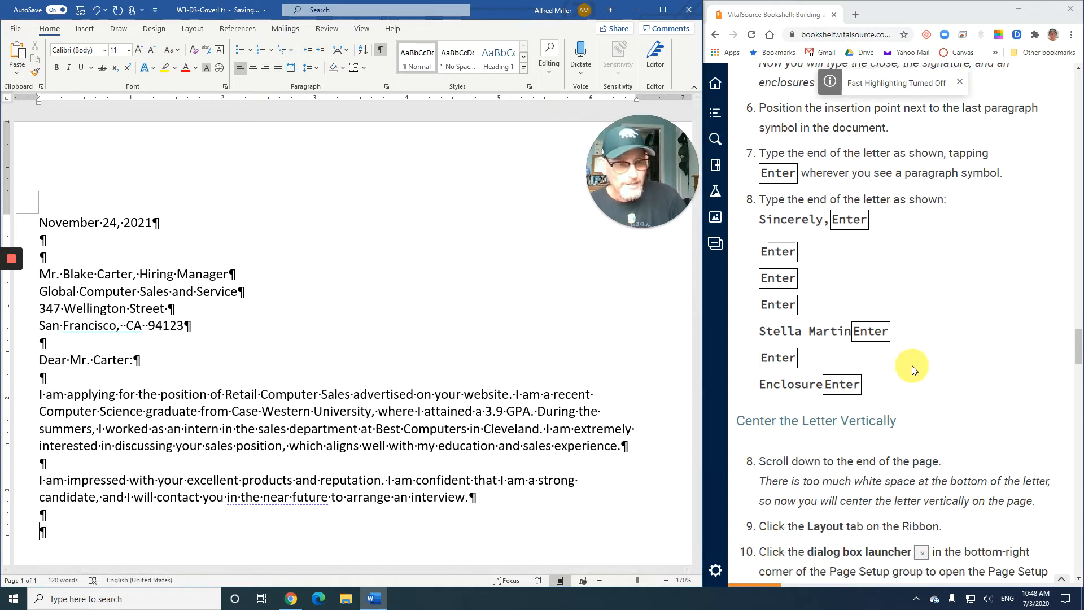
scroll(915, 370, down, 1)
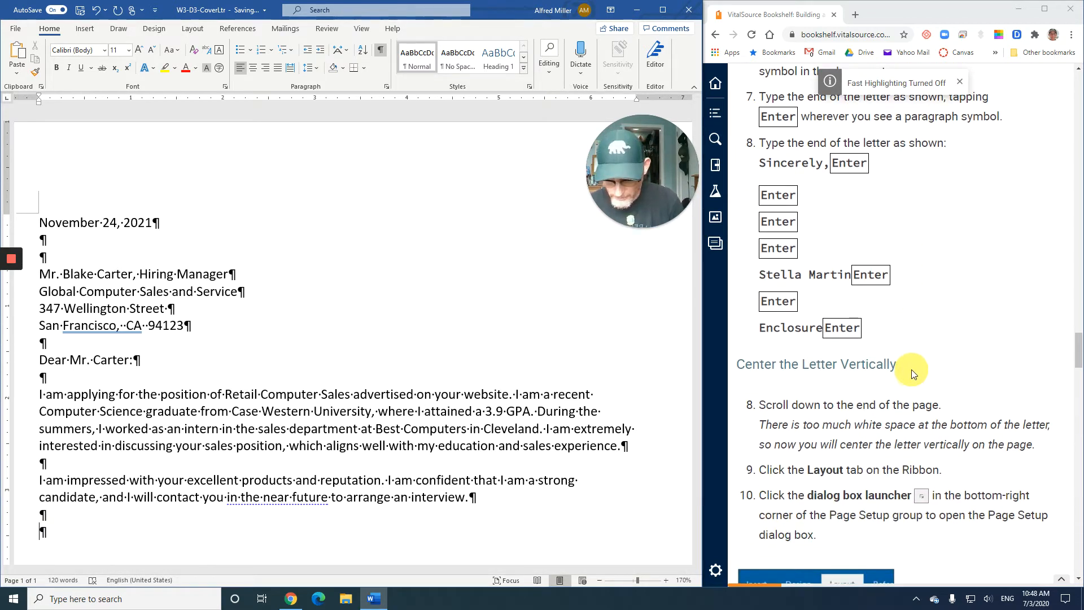
text(Sincerely,)
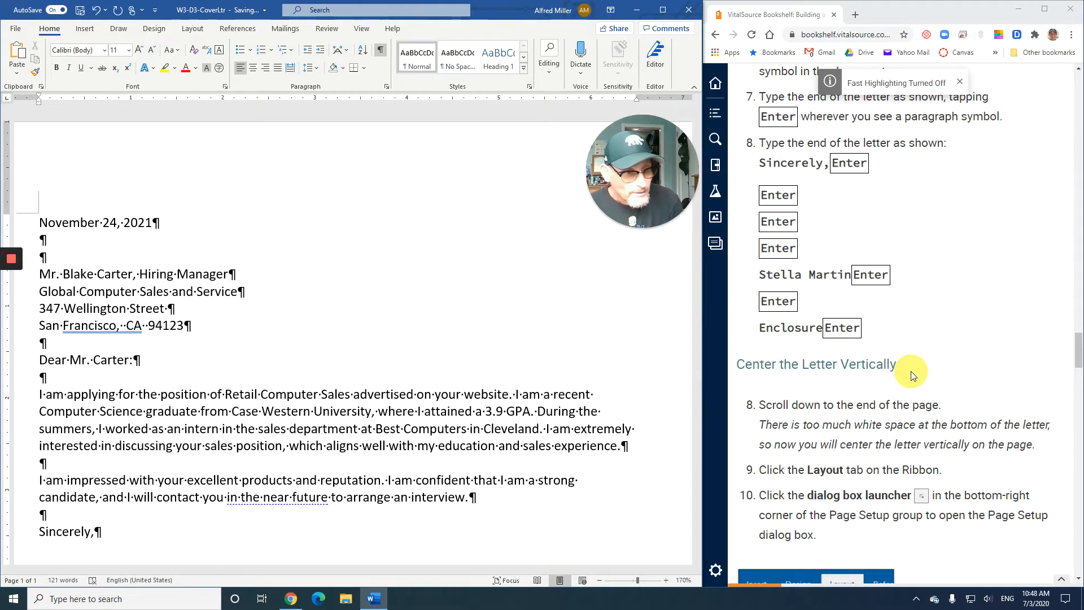
key(Return)
key(Return)
key(Return)
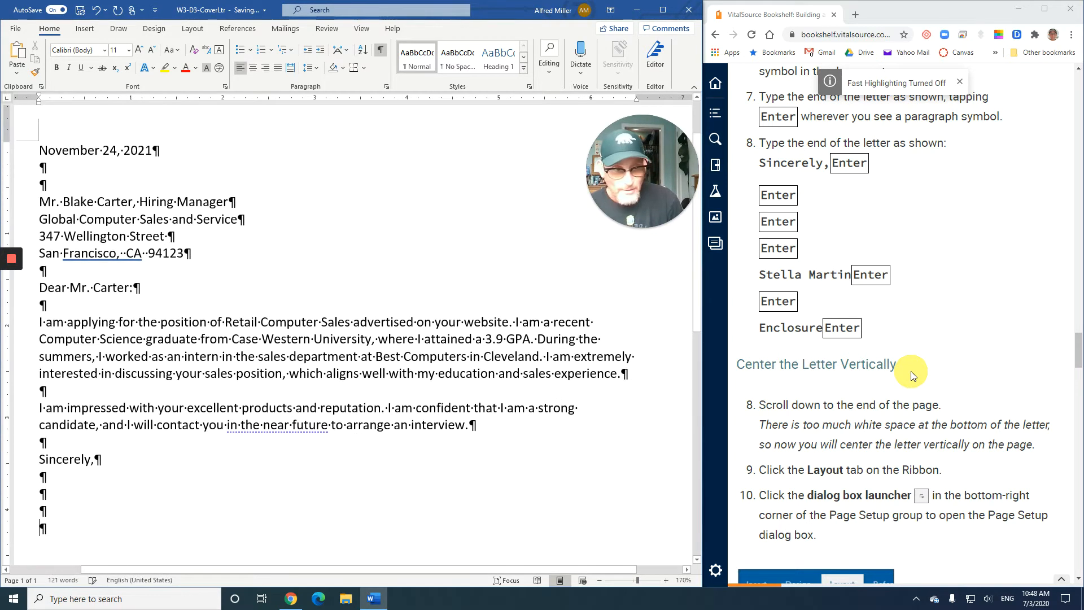
- Enter the sender's full name below the closing, leave one blank line, and add the "Enclosure" notation
text(Stel)
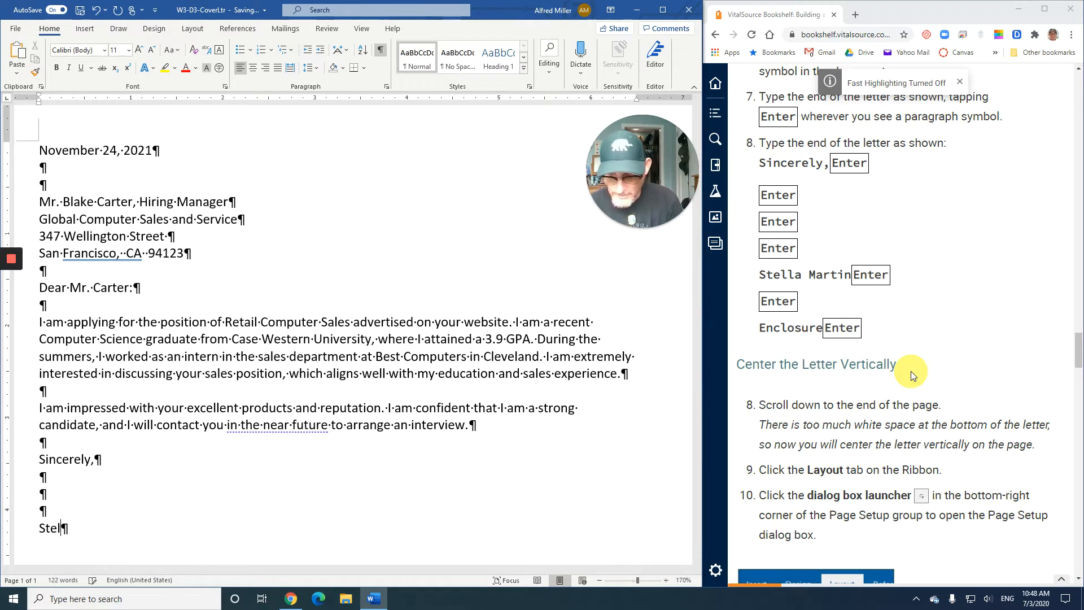
text(la Martin)
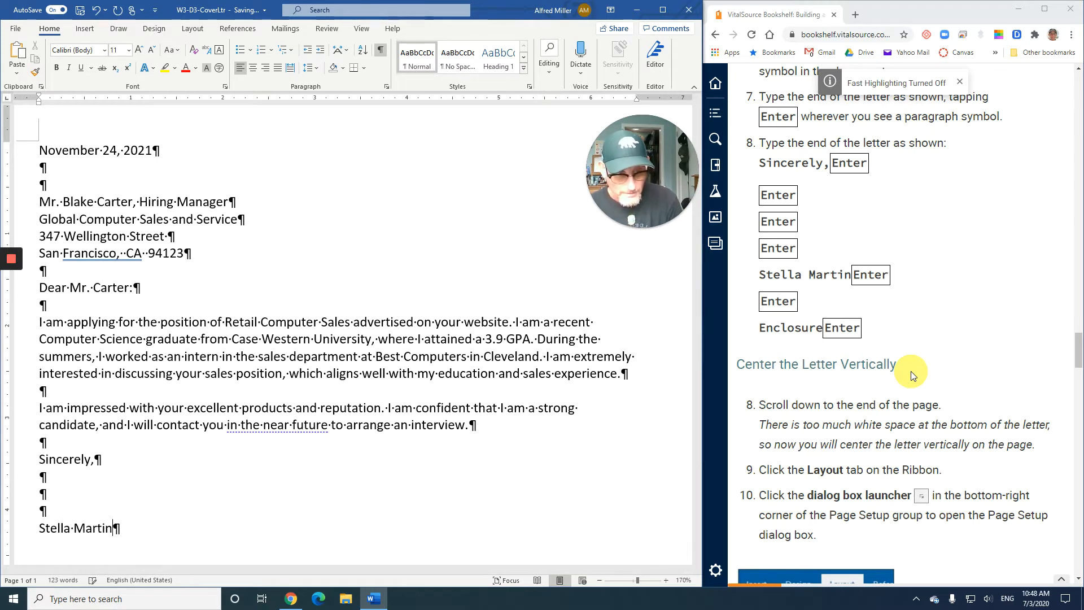
key(Return)
key(Return)
text(Enclosu)
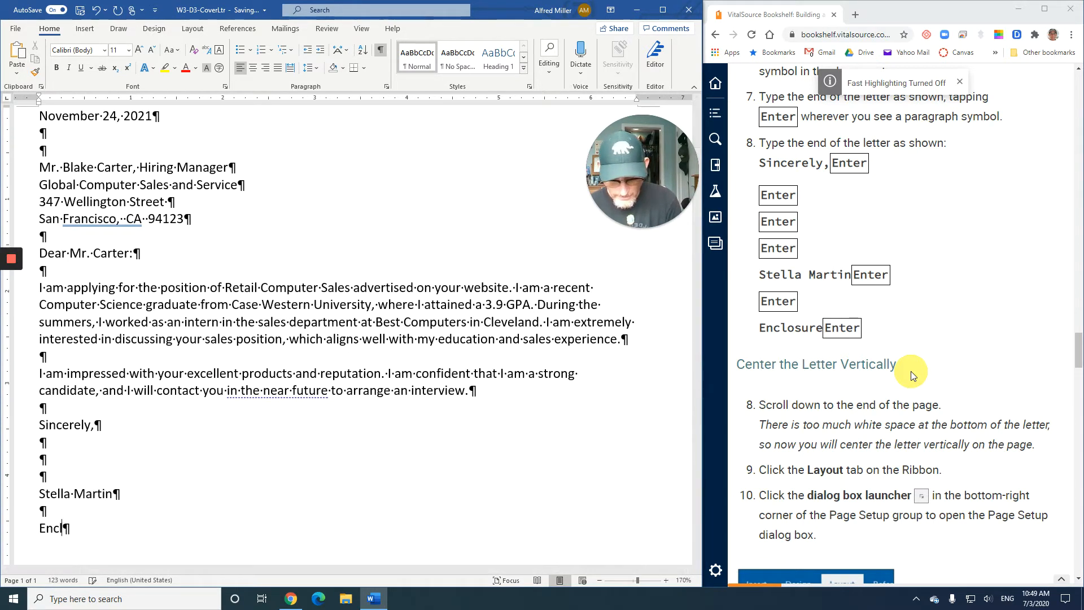
text(re)
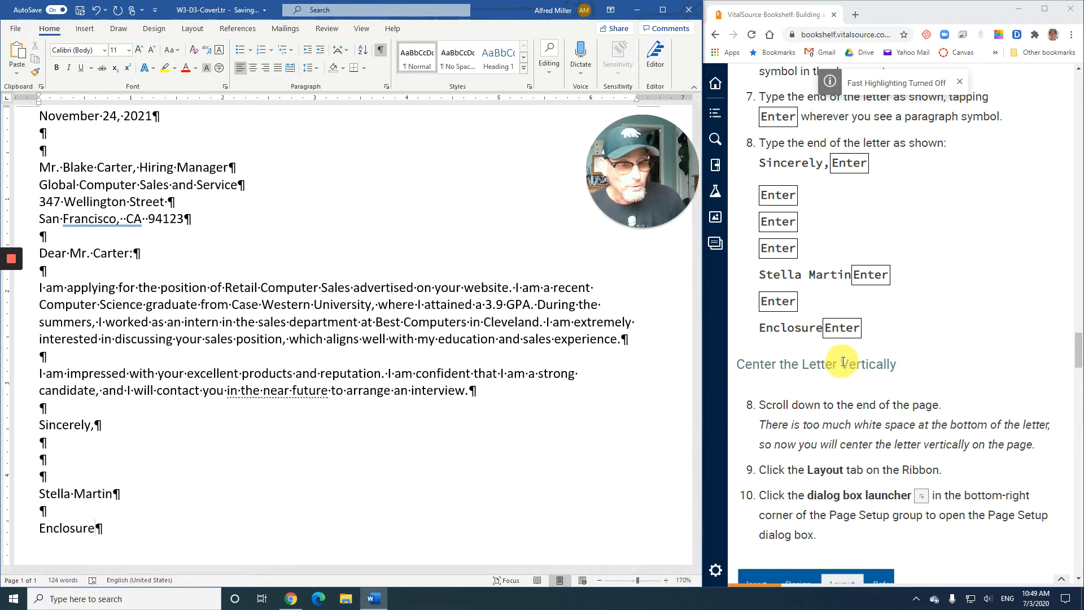
- Check the white space below the letter in the print preview and at the end of the page in the document
scroll(844, 362, down, 2)
scroll(844, 360, down, 1)
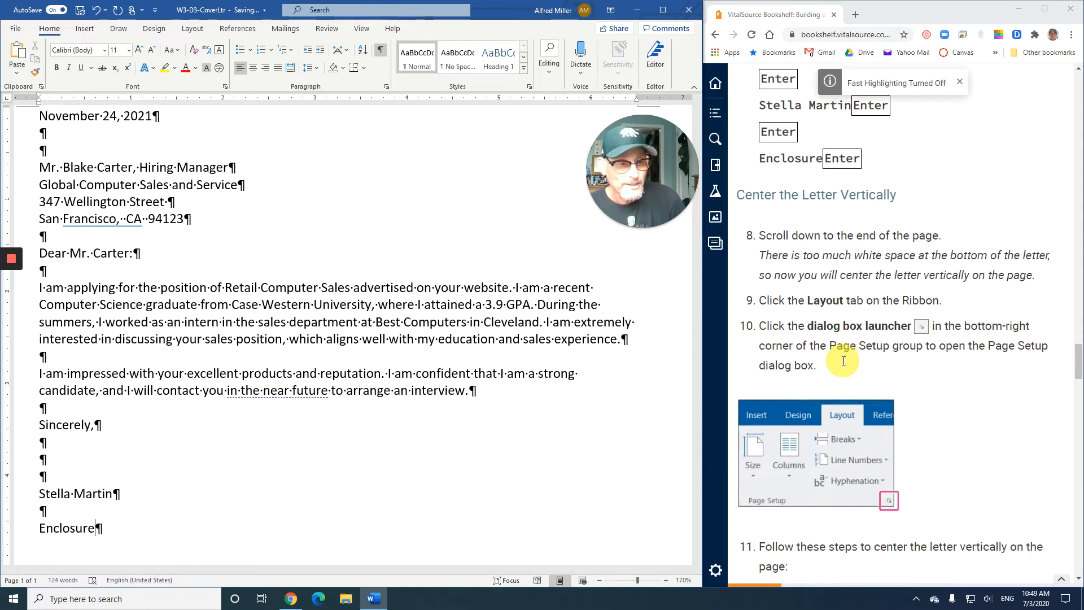
scroll(843, 361, down, 1)
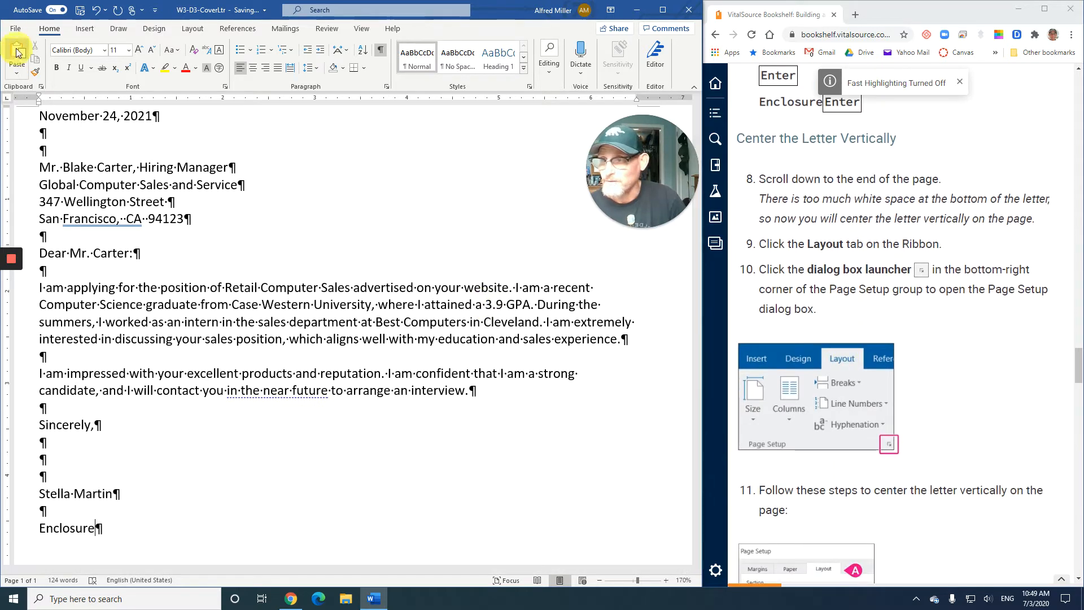
click(14, 28)
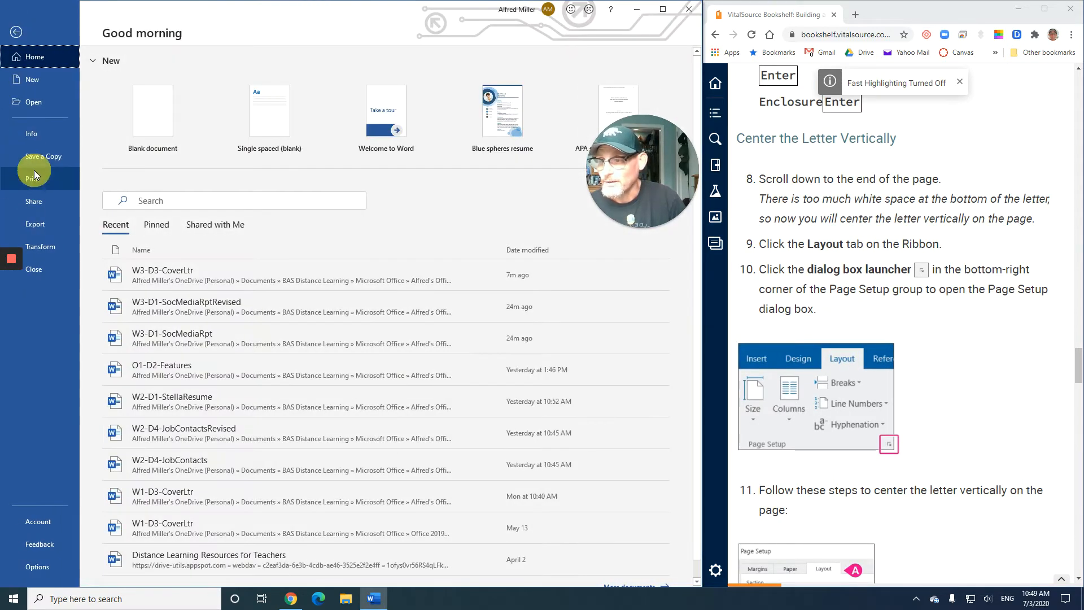
click(35, 175)
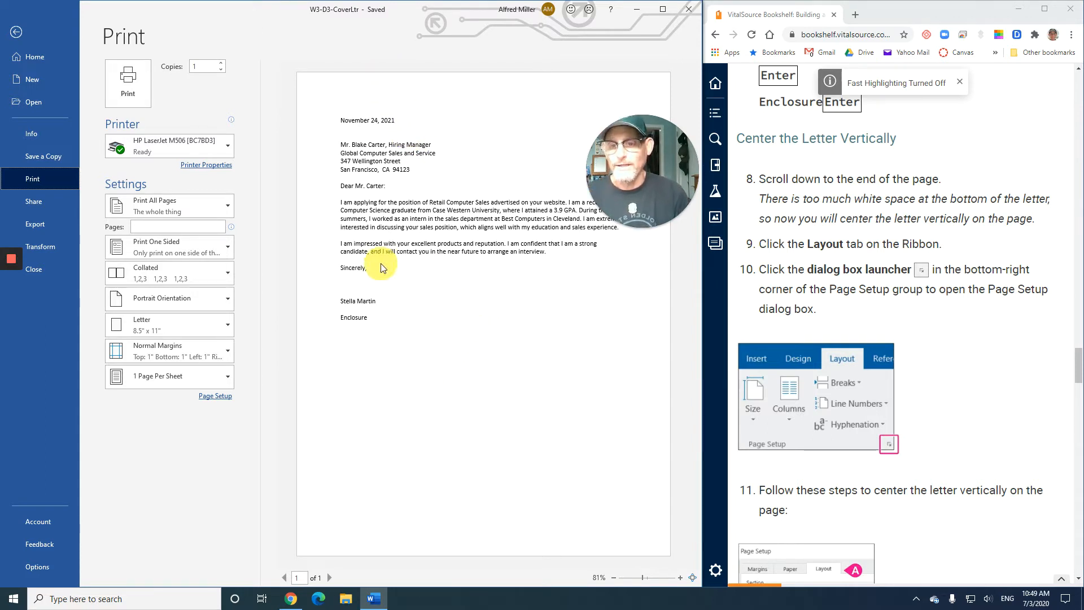
click(16, 32)
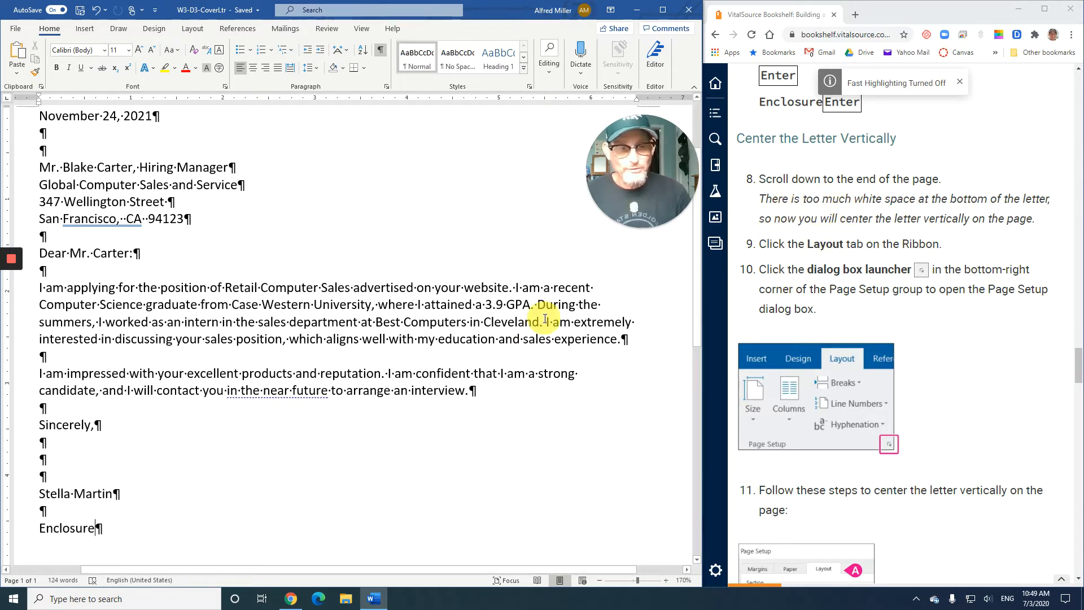
scroll(527, 307, down, 1)
scroll(527, 307, down, 8)
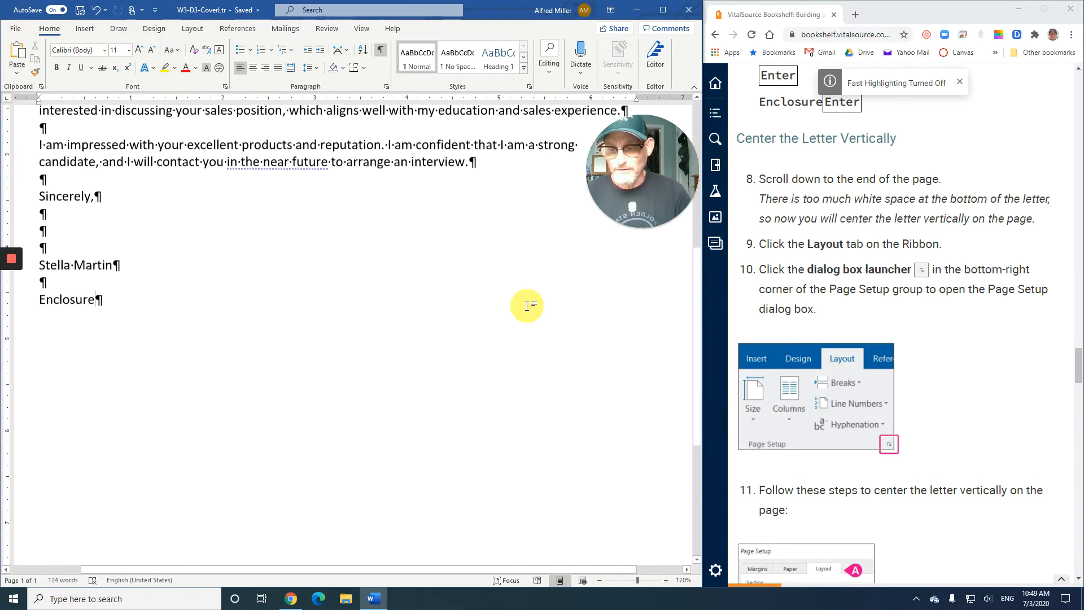
scroll(527, 307, up, 1)
scroll(527, 306, up, 8)
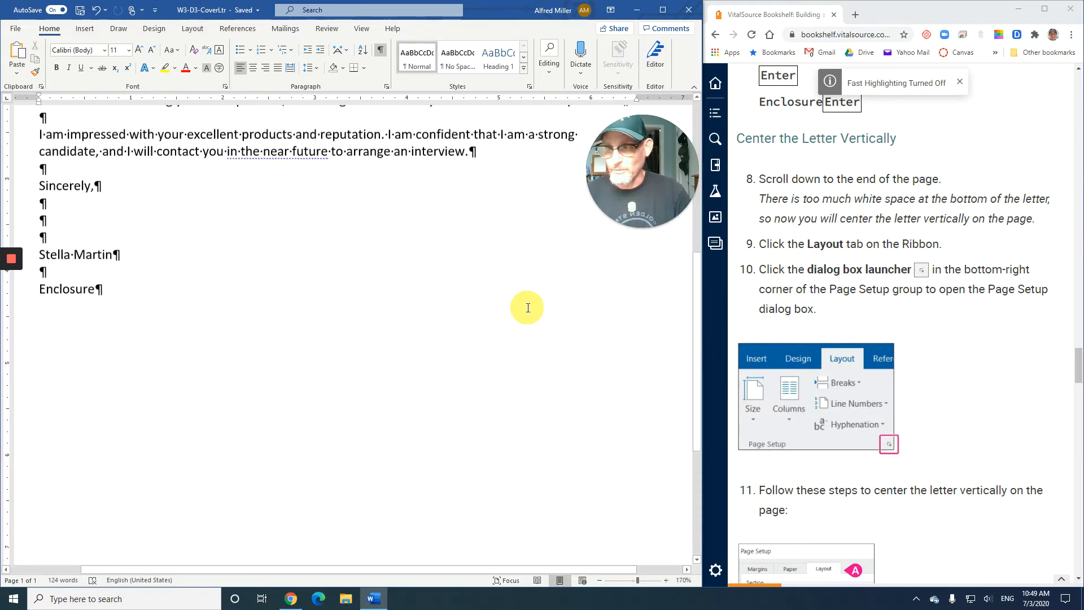
scroll(528, 308, up, 2)
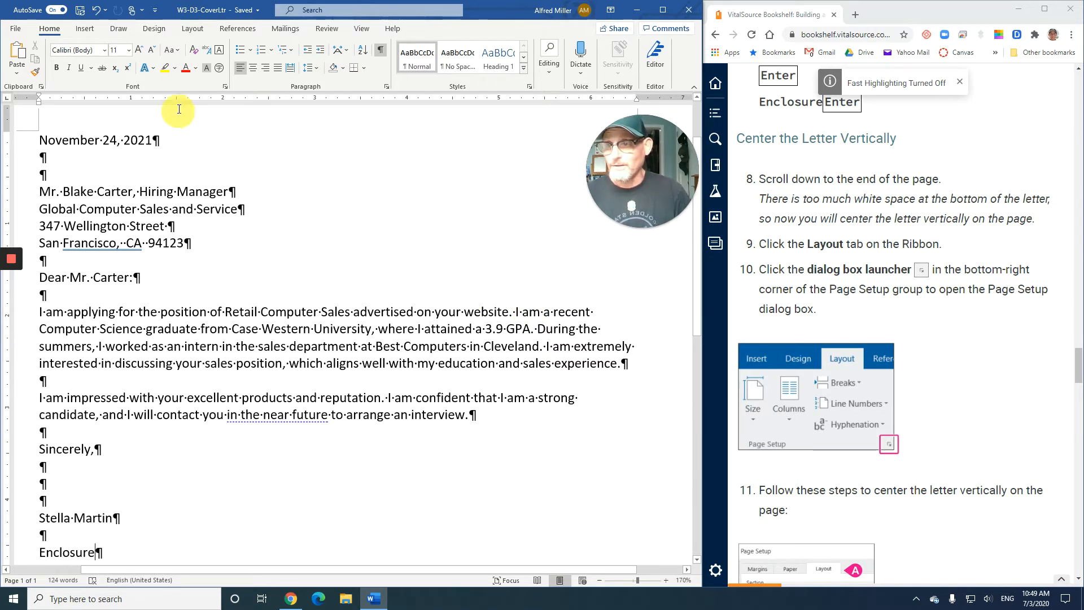
- Set the letter's vertical page alignment to Center in the page setup, following the e-book's instructions
click(193, 30)
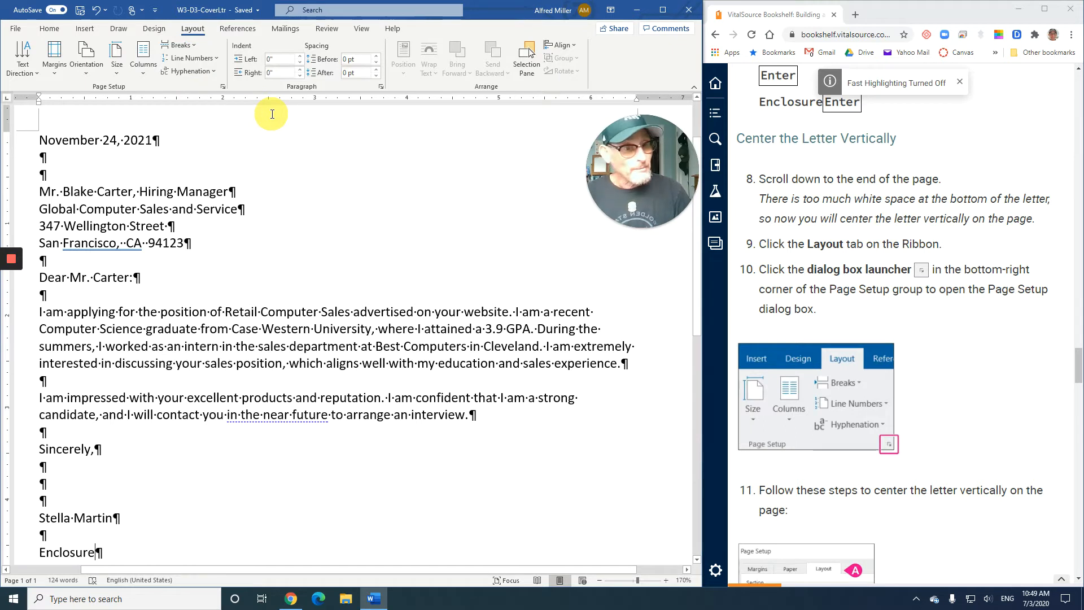
click(222, 87)
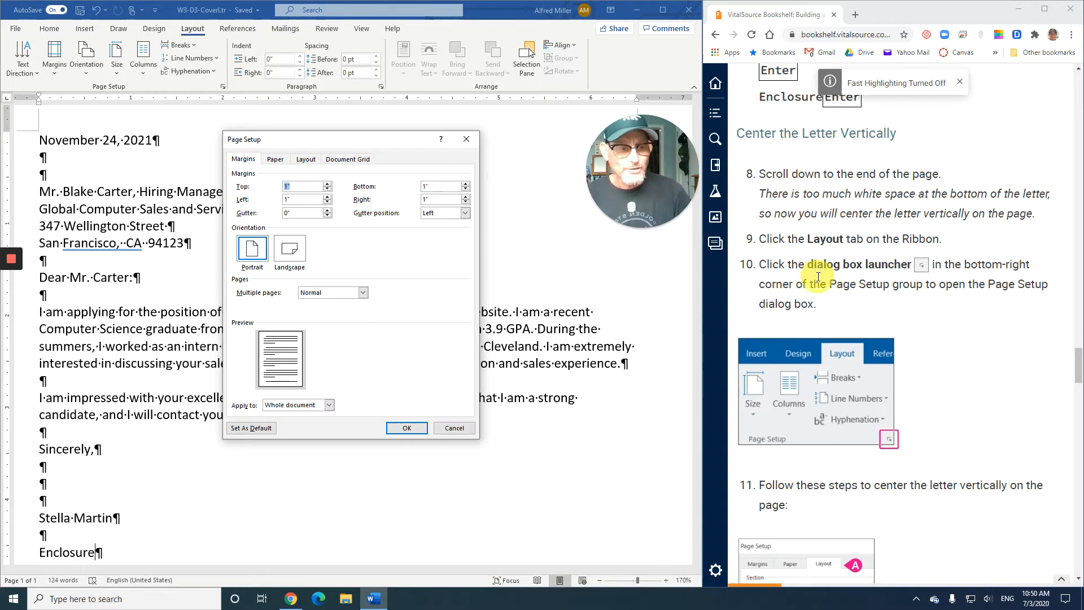
scroll(819, 277, down, 2)
scroll(818, 277, down, 2)
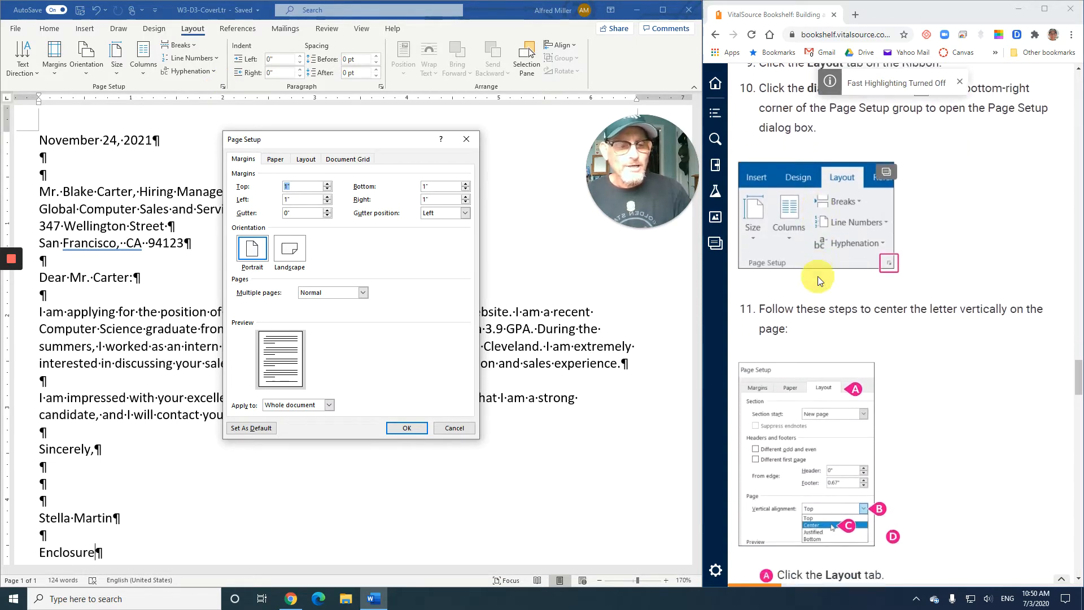
scroll(818, 276, down, 2)
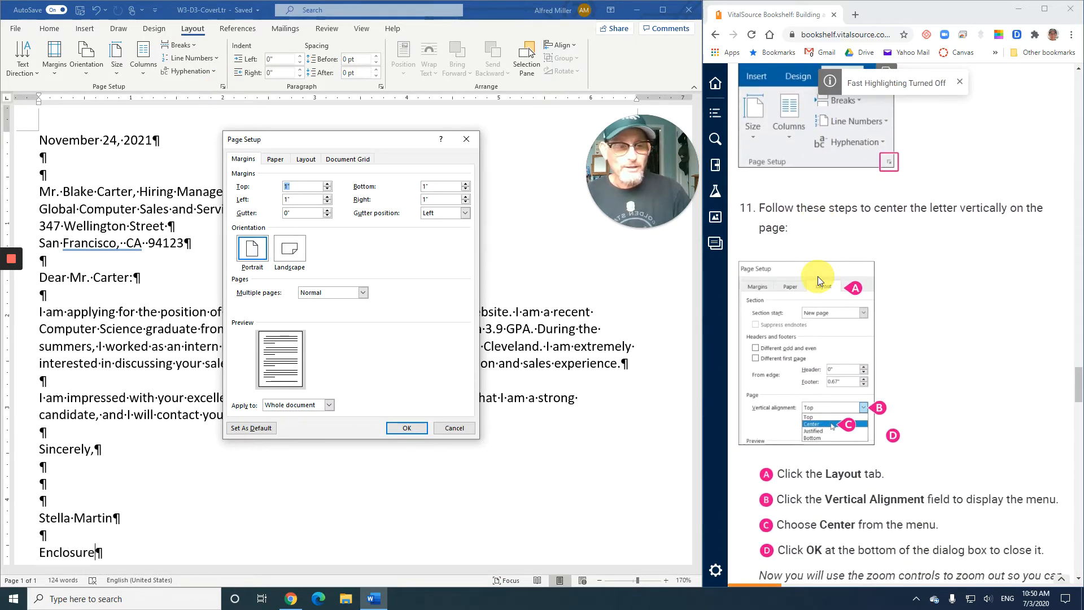
scroll(818, 276, down, 2)
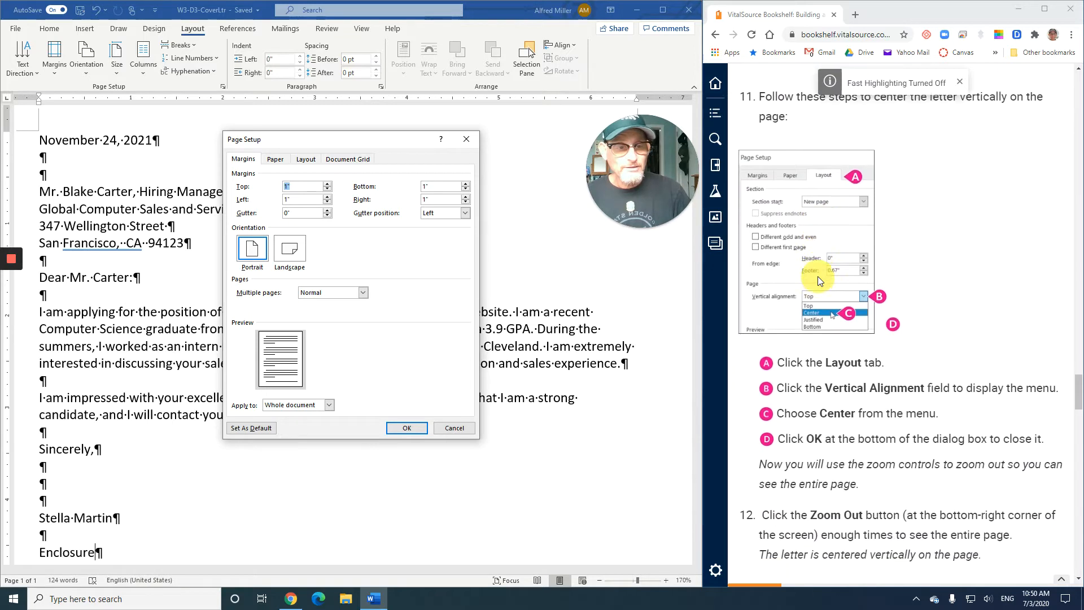
click(307, 160)
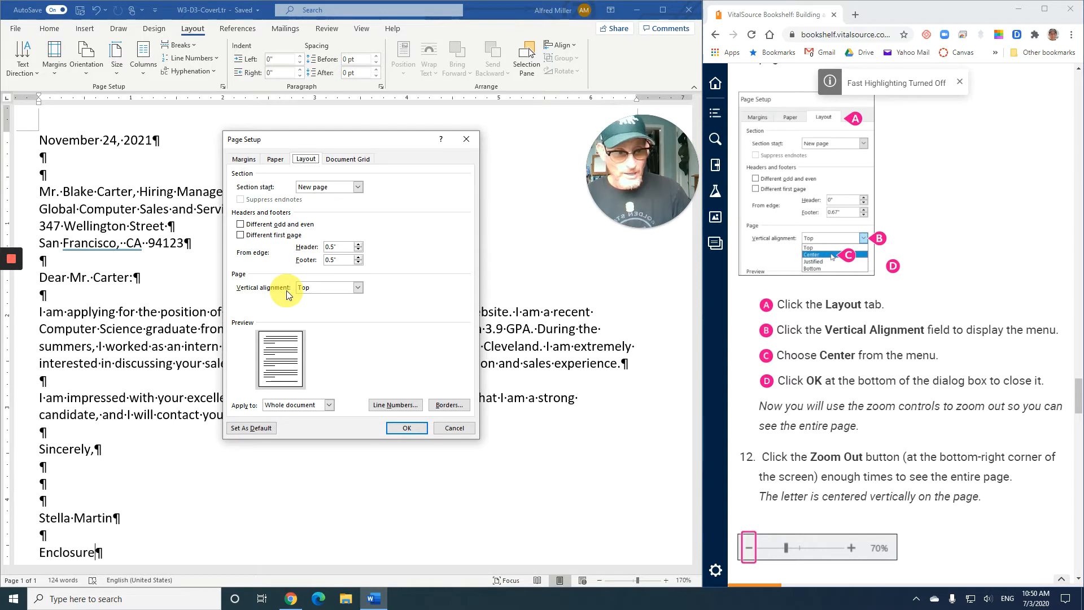
click(327, 287)
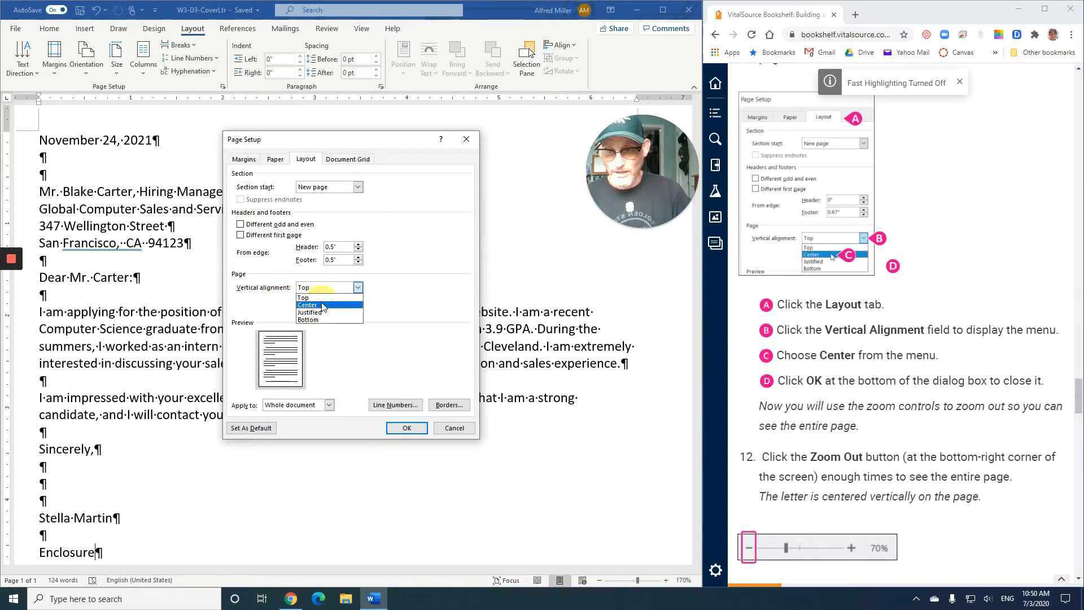
click(322, 305)
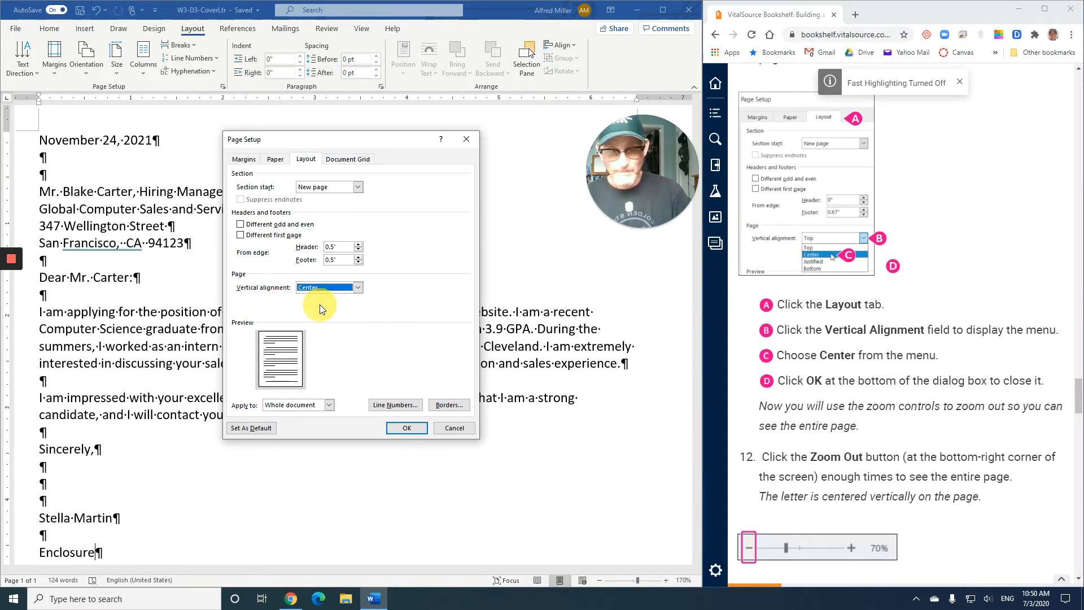
click(409, 431)
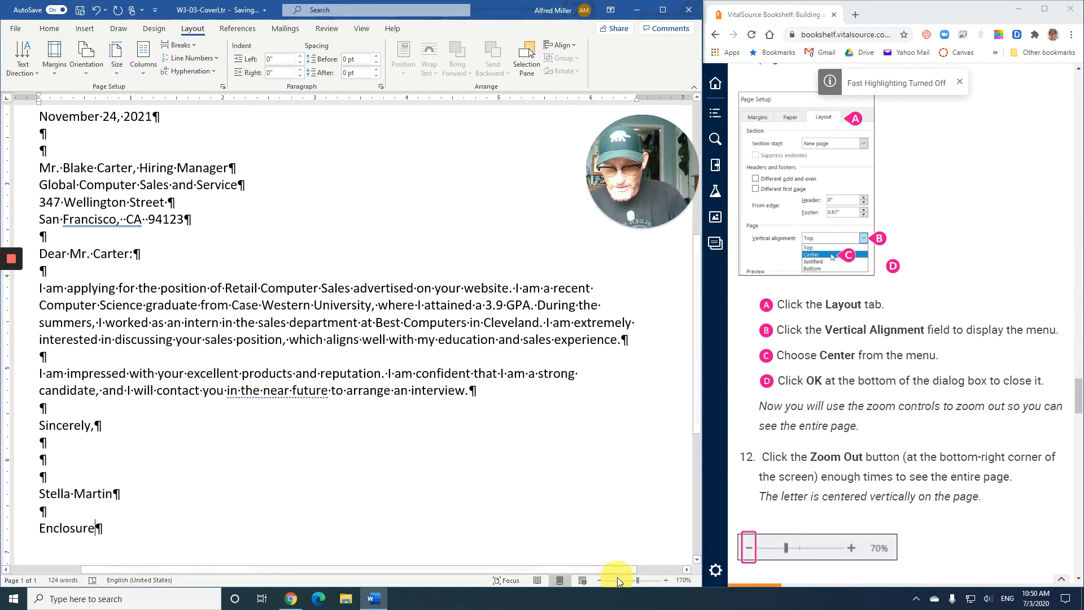
- Zoom out to 73% to view the entire page, and zoom back in to 156%
click(635, 581)
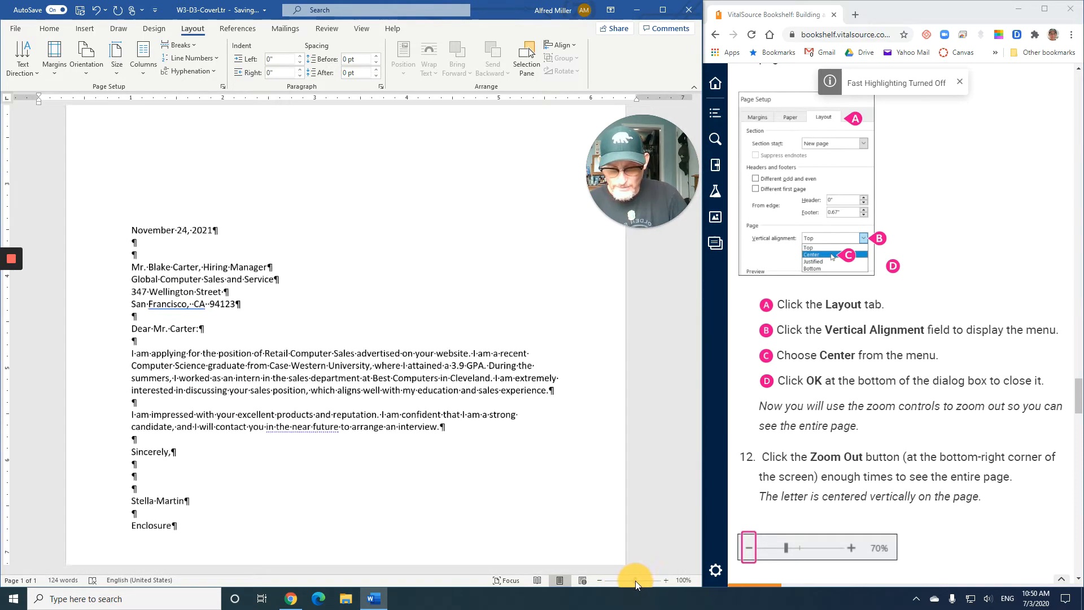
drag(635, 581, 626, 581)
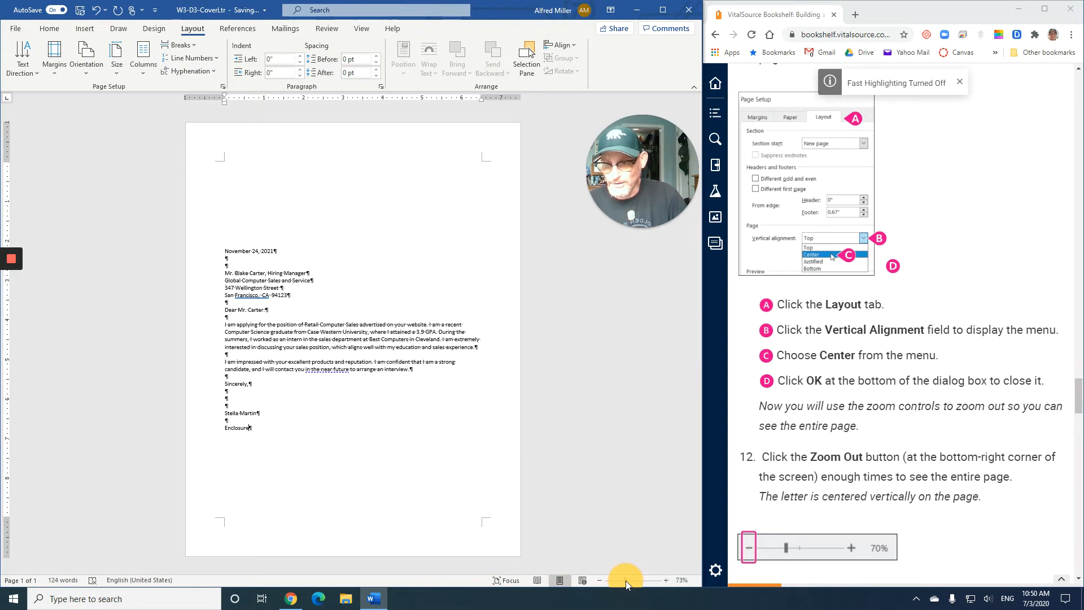
drag(625, 581, 639, 581)
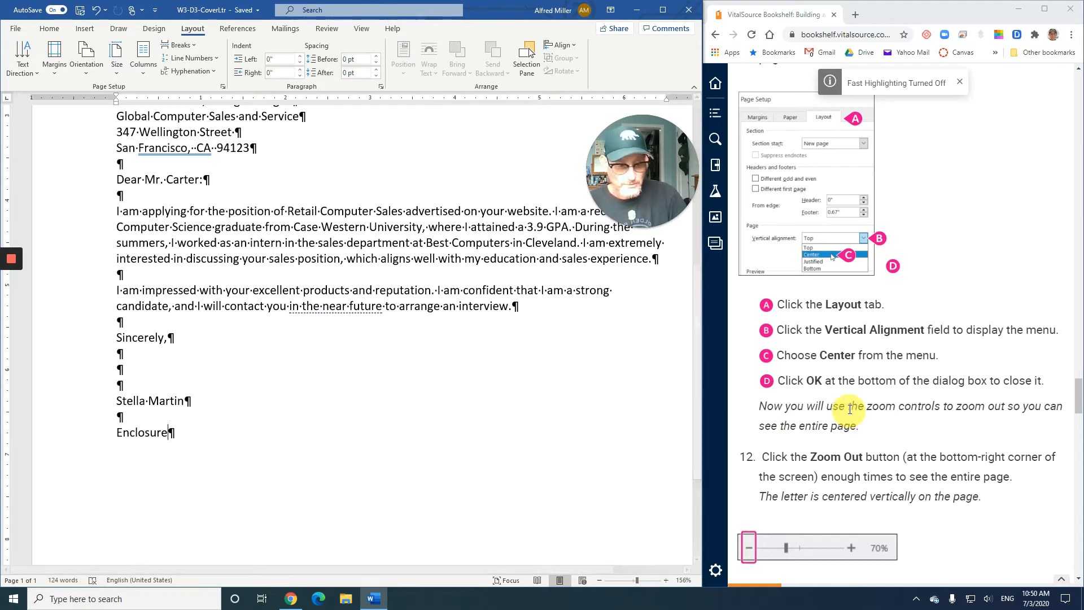
- Check the e-book's remaining instructions for the exercise and close the cover letter document
scroll(845, 400, down, 4)
scroll(845, 399, down, 4)
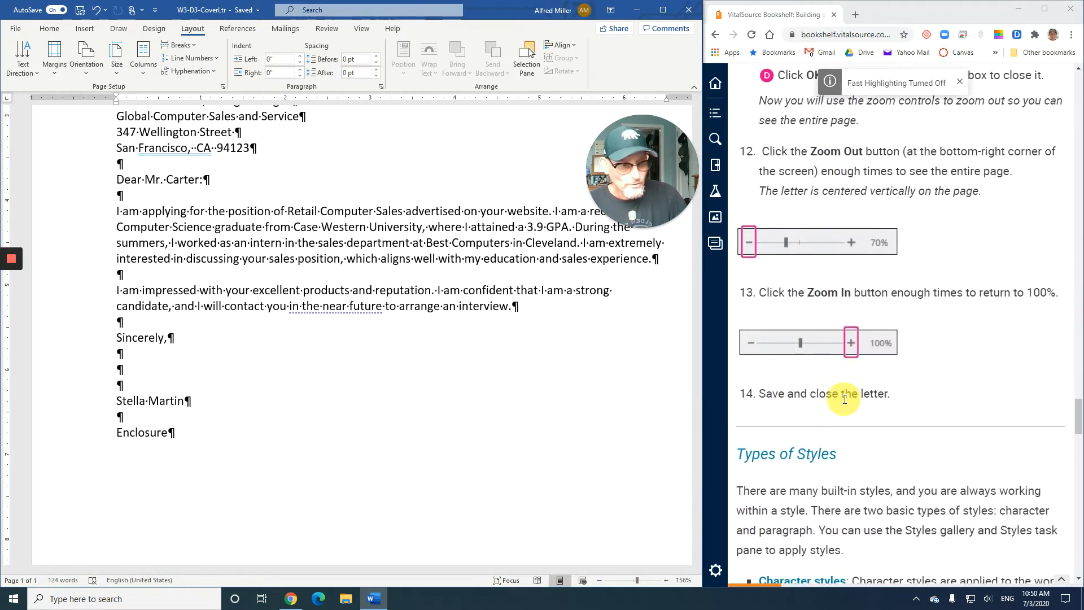
scroll(845, 400, down, 1)
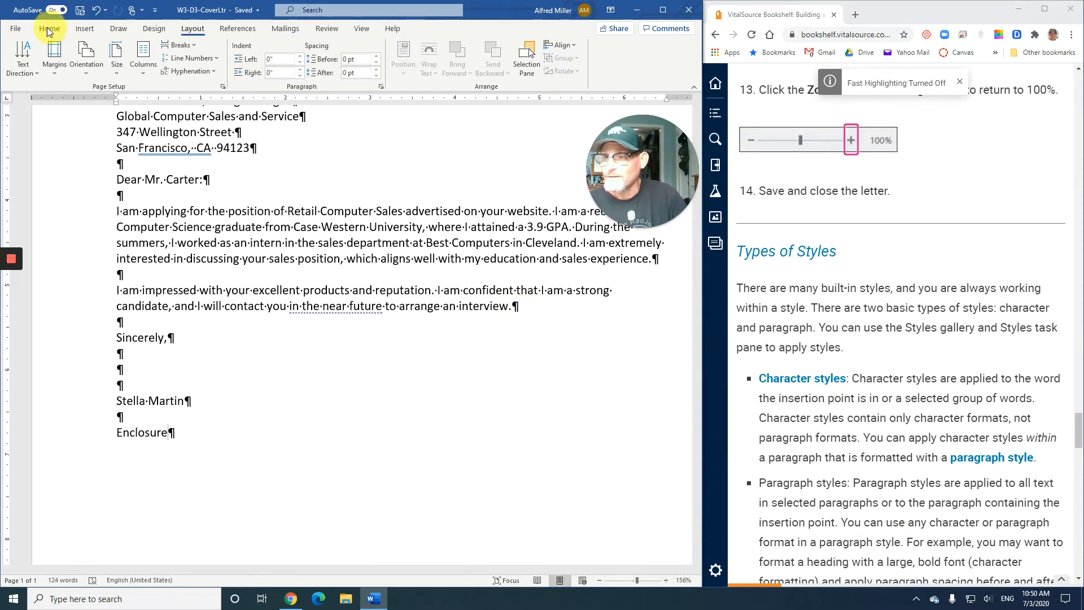
click(15, 28)
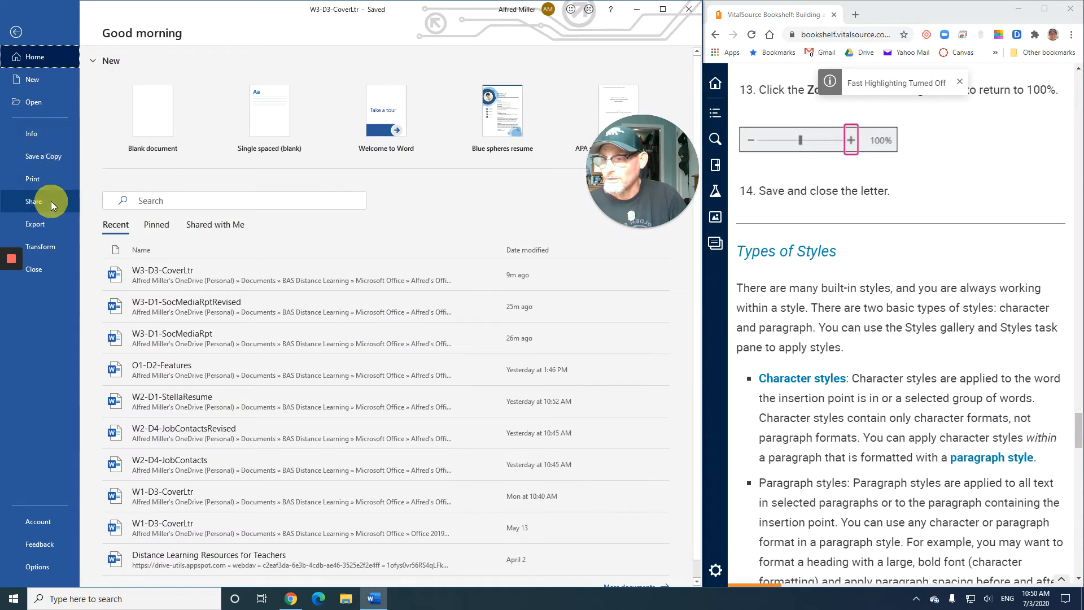
click(56, 268)
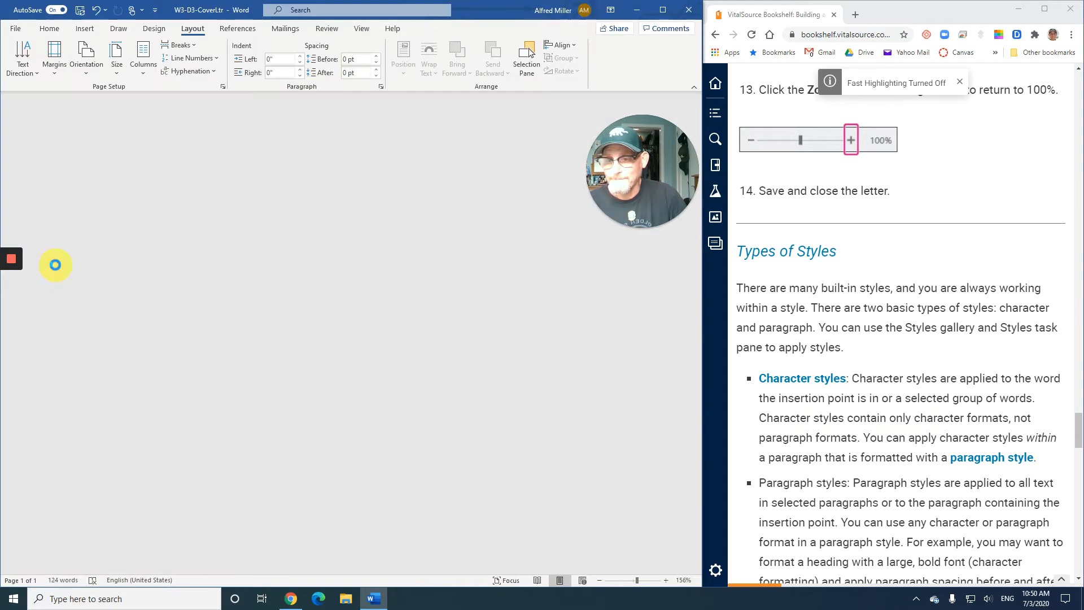
- Read the e-book's Types of Styles section and view the definitions of "Character styles" and "paragraph style"
scroll(850, 294, down, 2)
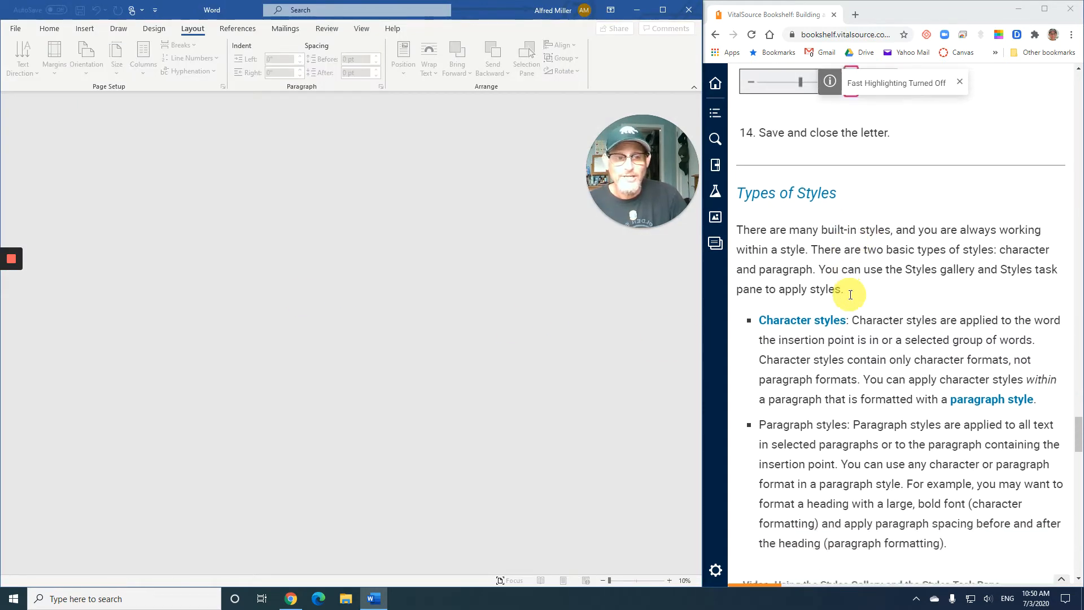
scroll(850, 295, down, 1)
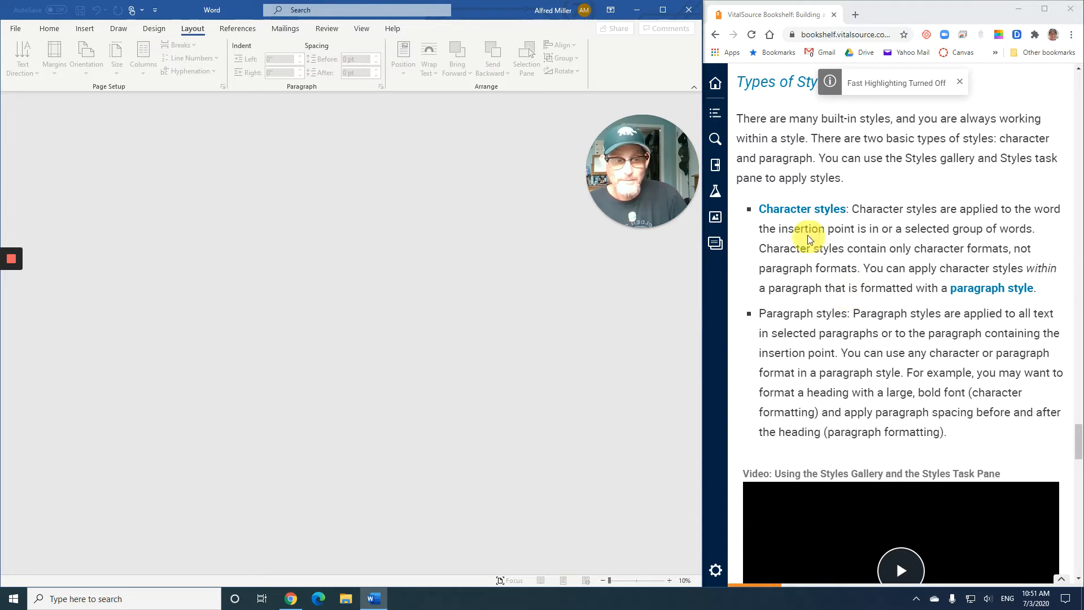
click(798, 216)
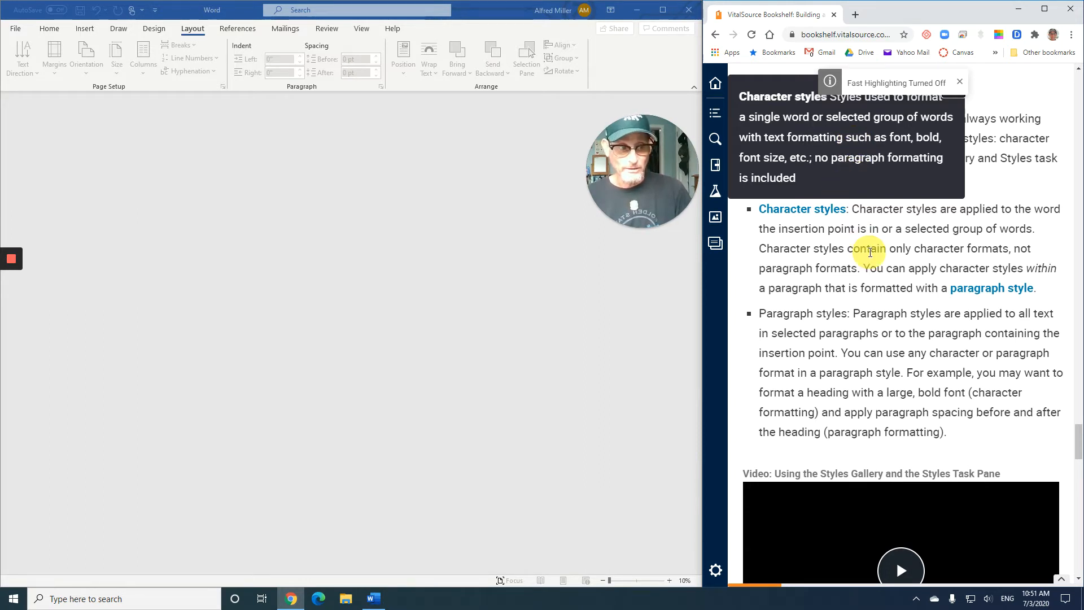
click(871, 253)
click(998, 290)
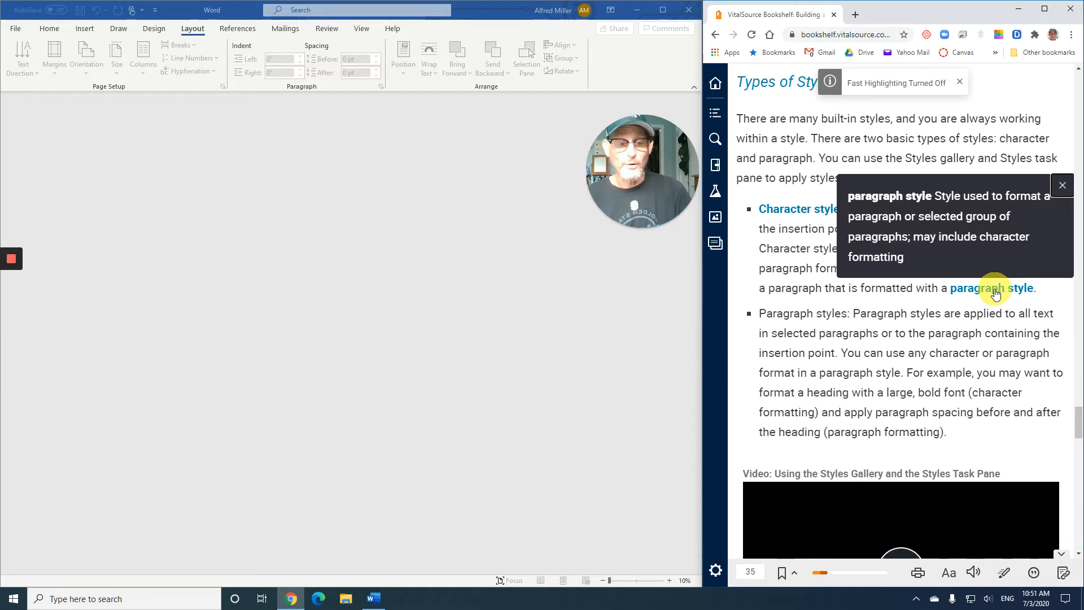
click(813, 272)
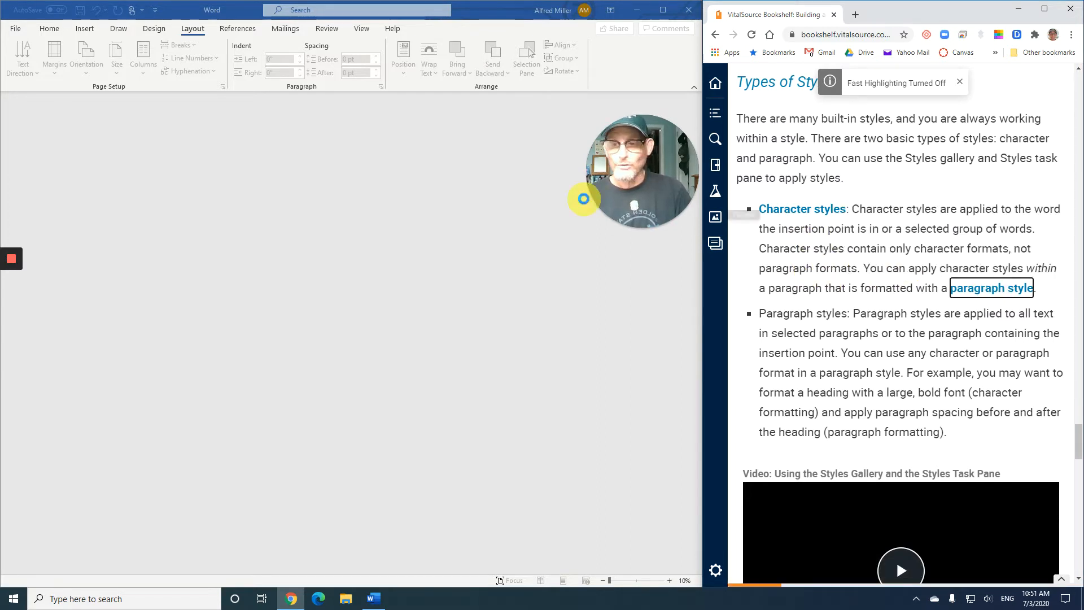
- Display Word's Styles gallery group and read on in the e-book to the Collapsing Heading Topics section
click(55, 30)
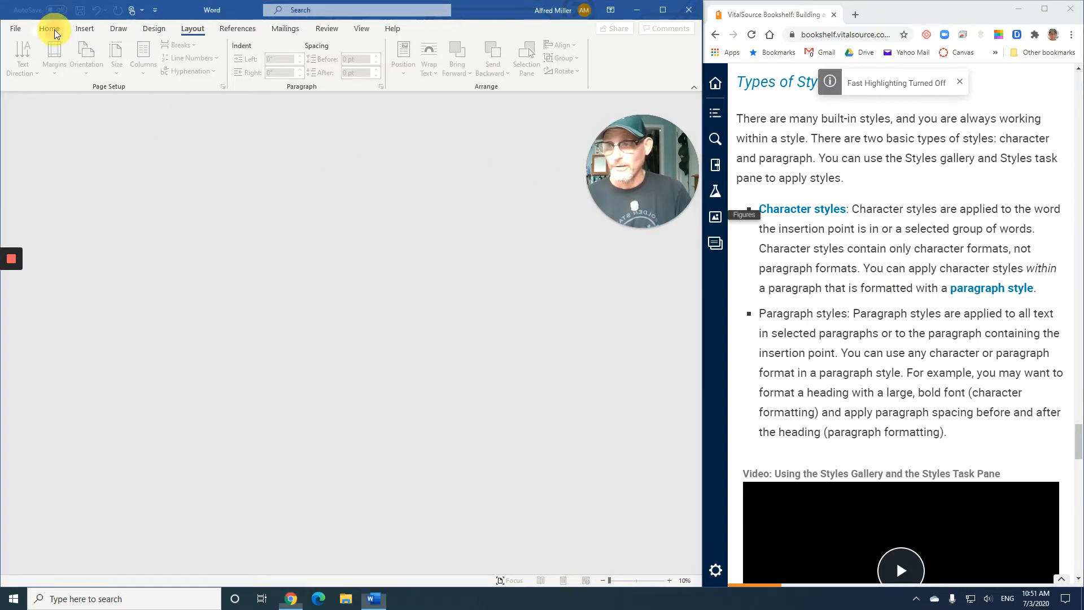
click(54, 29)
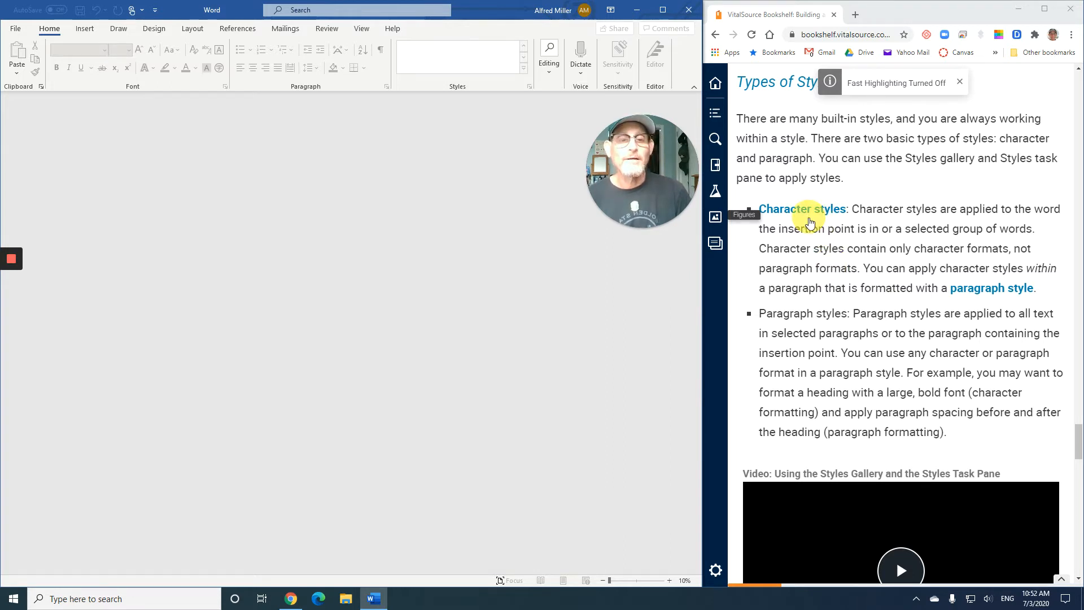
scroll(864, 273, down, 2)
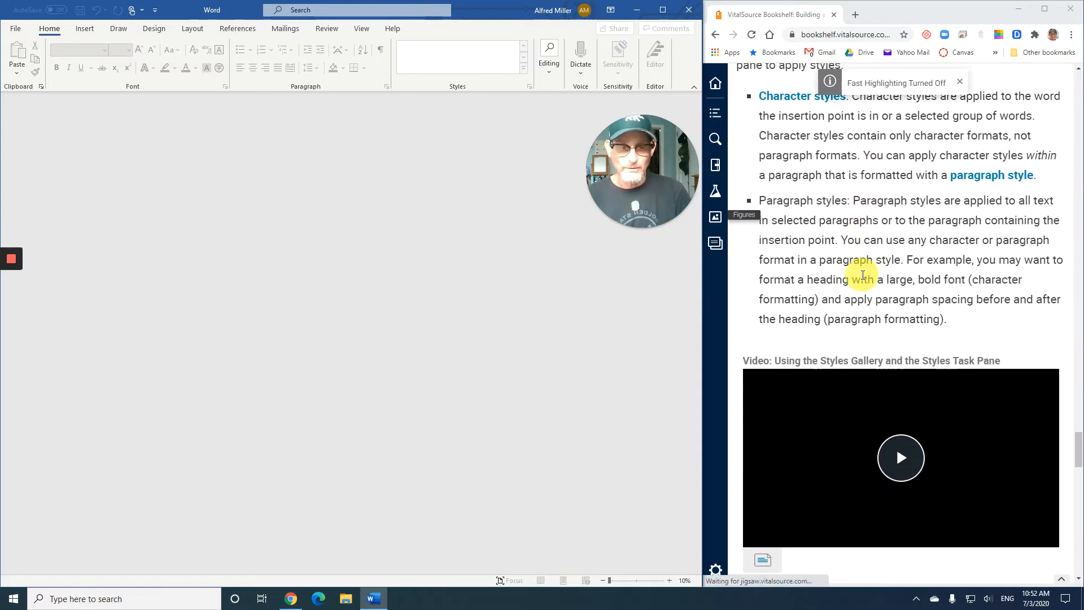
scroll(863, 276, down, 2)
scroll(863, 276, down, 1)
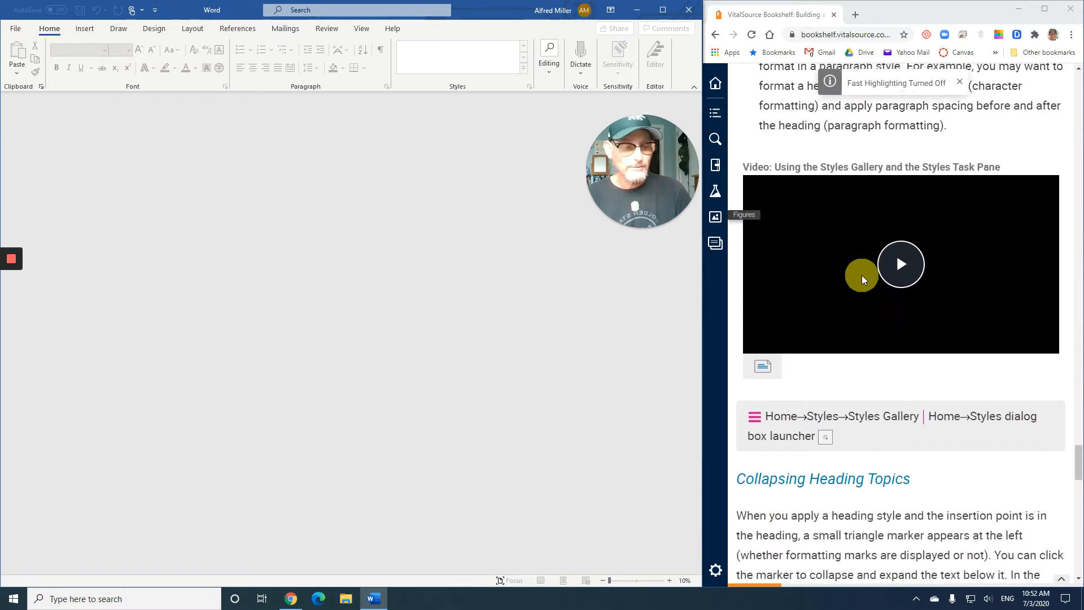
scroll(862, 277, down, 2)
scroll(824, 276, down, 2)
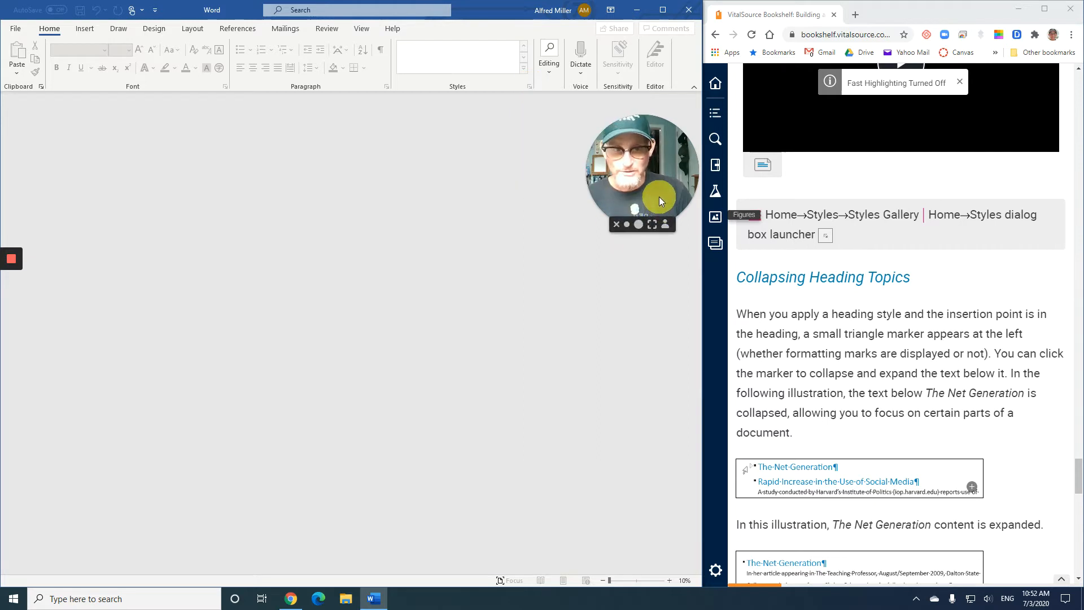
drag(659, 196, 651, 495)
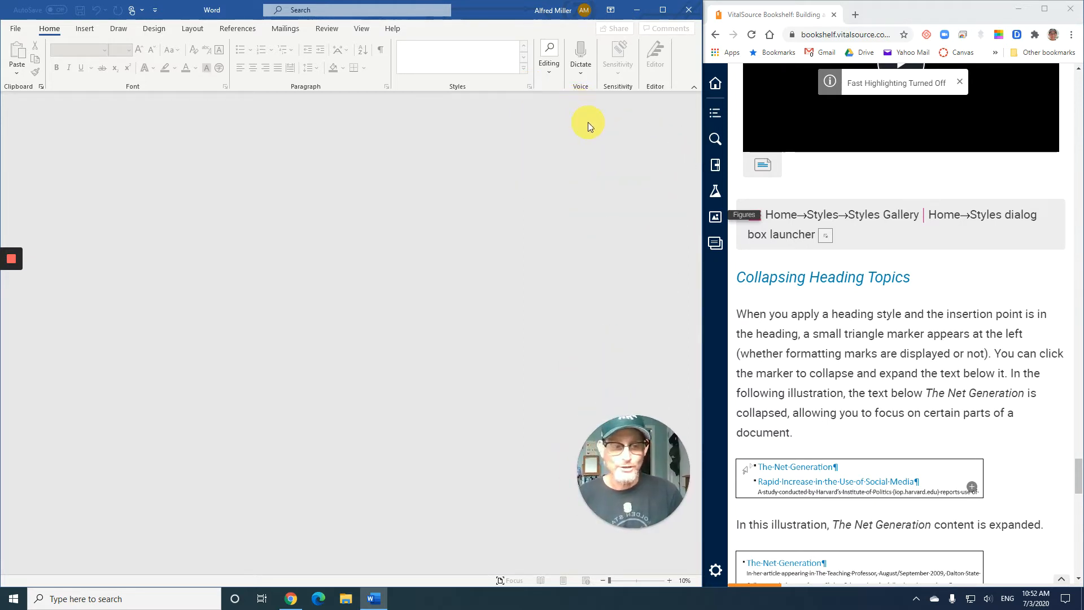
- Read the e-book's Collapsing Heading Topics section and the opening instructions of exercise W3-D5
scroll(883, 287, down, 2)
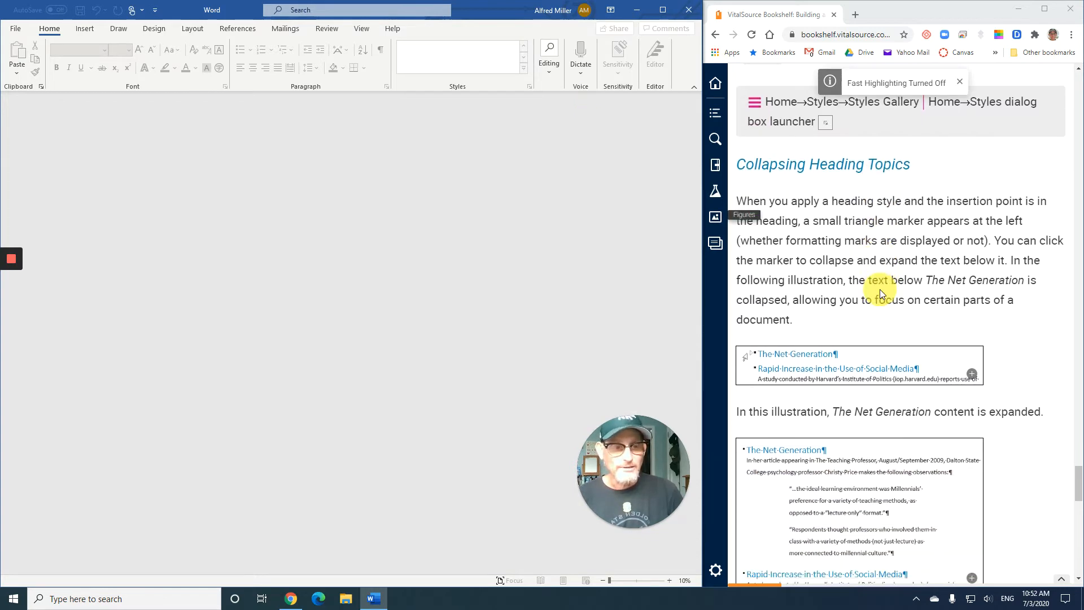
scroll(880, 294, down, 1)
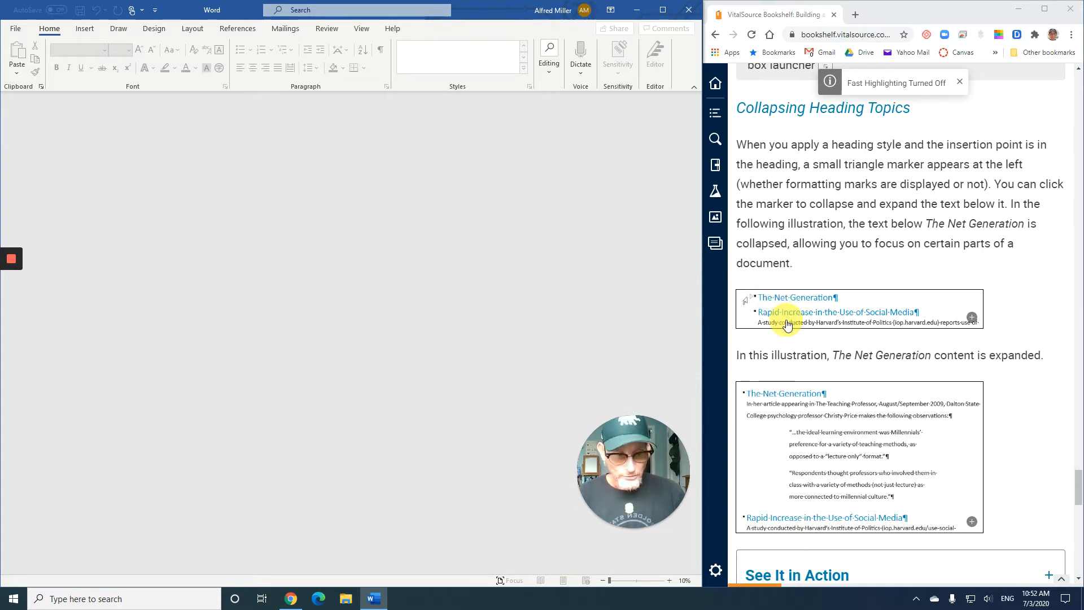
scroll(850, 356, down, 2)
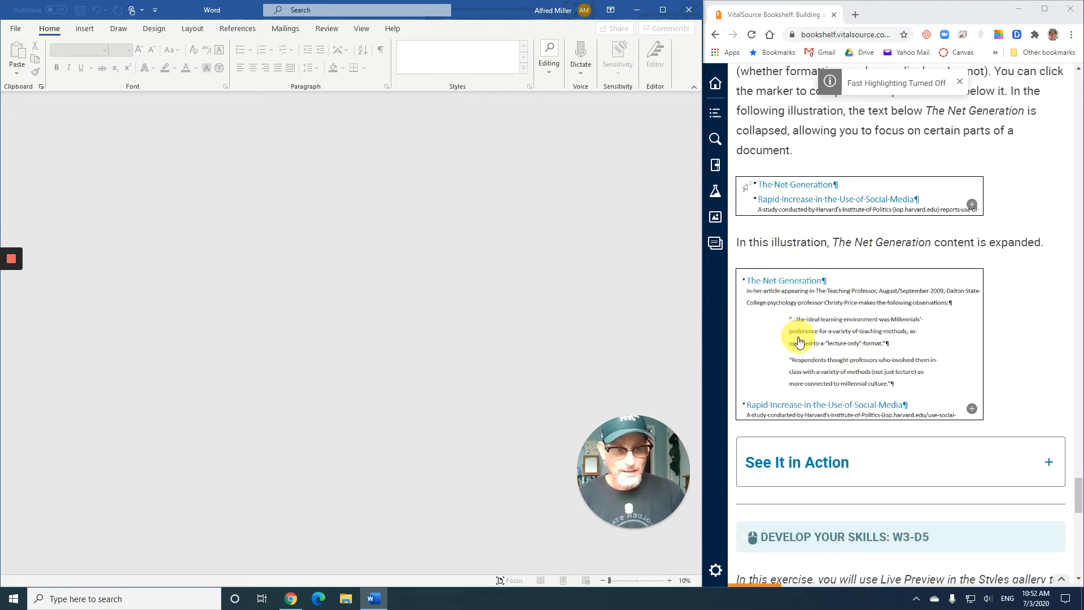
scroll(826, 315, down, 3)
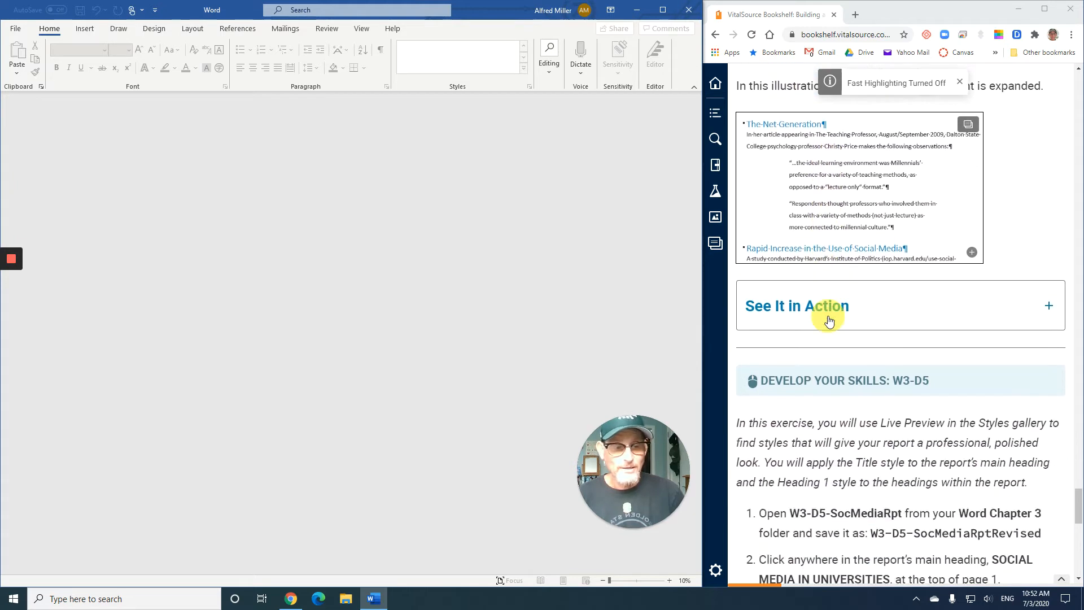
scroll(828, 320, down, 4)
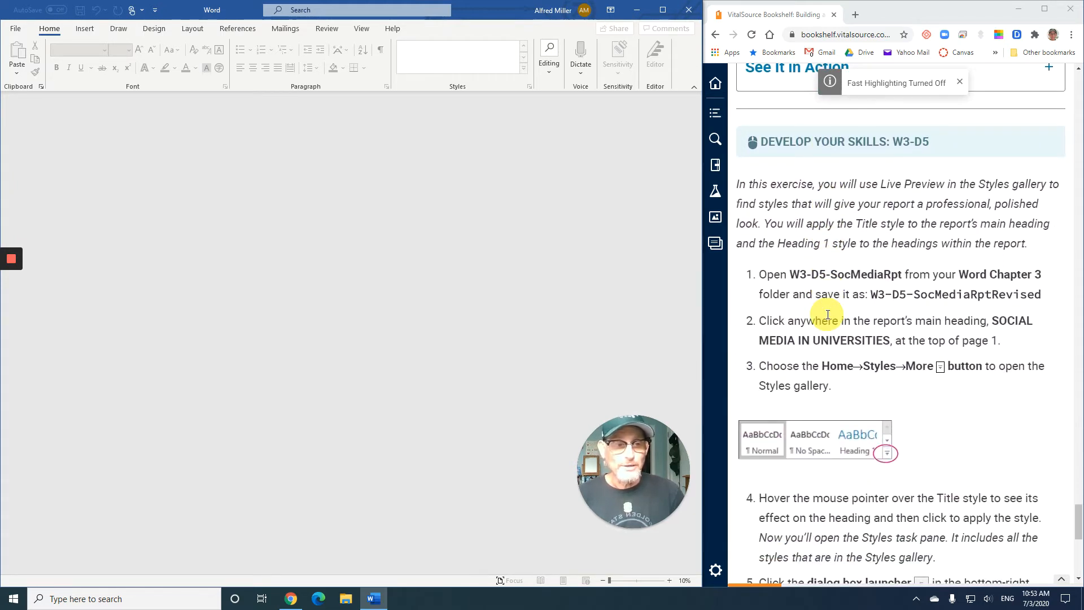
scroll(828, 313, down, 2)
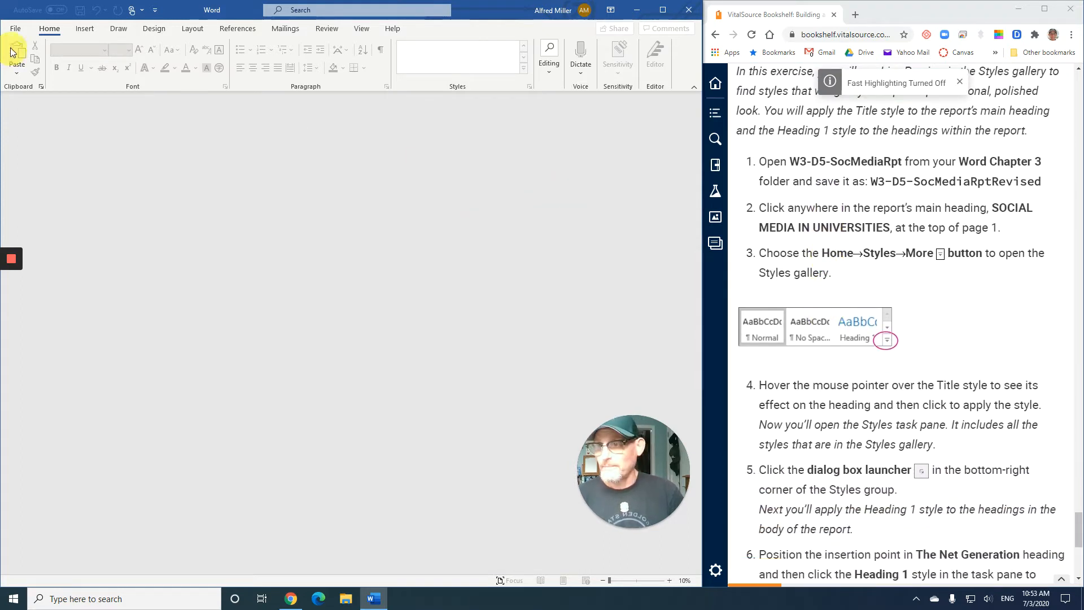
- Open the W3-D5-SocMediaRpt document from the Word Chapter 3 folder
click(16, 29)
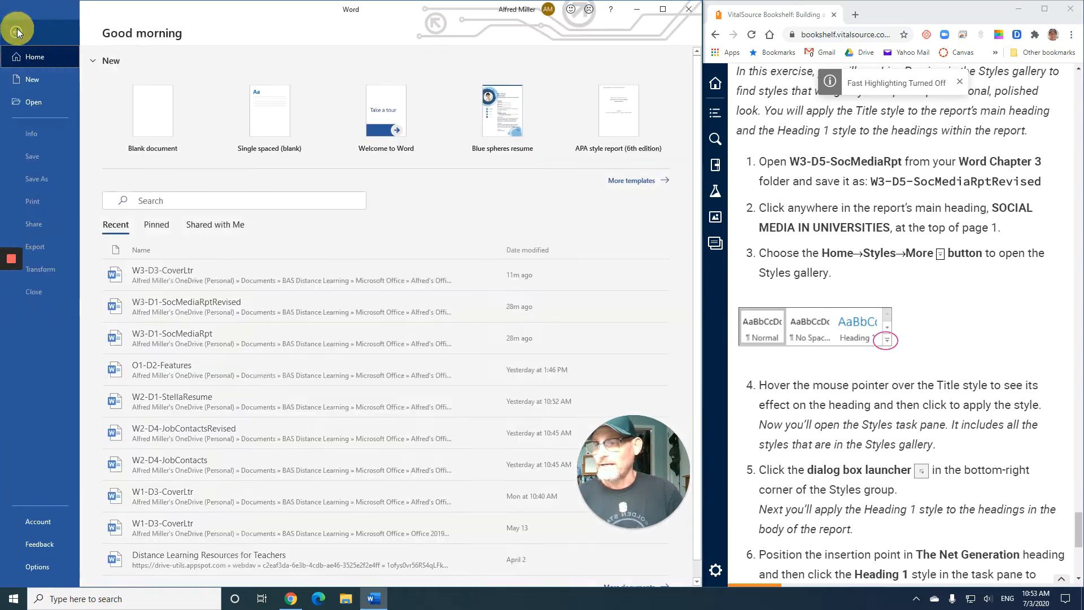
click(29, 101)
click(175, 340)
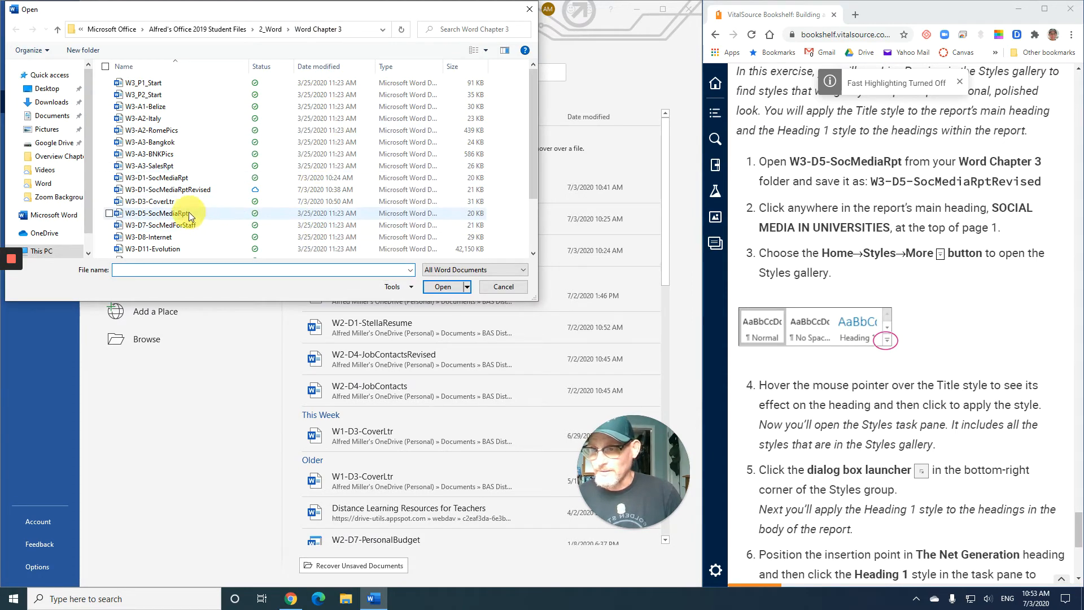
double_click(160, 215)
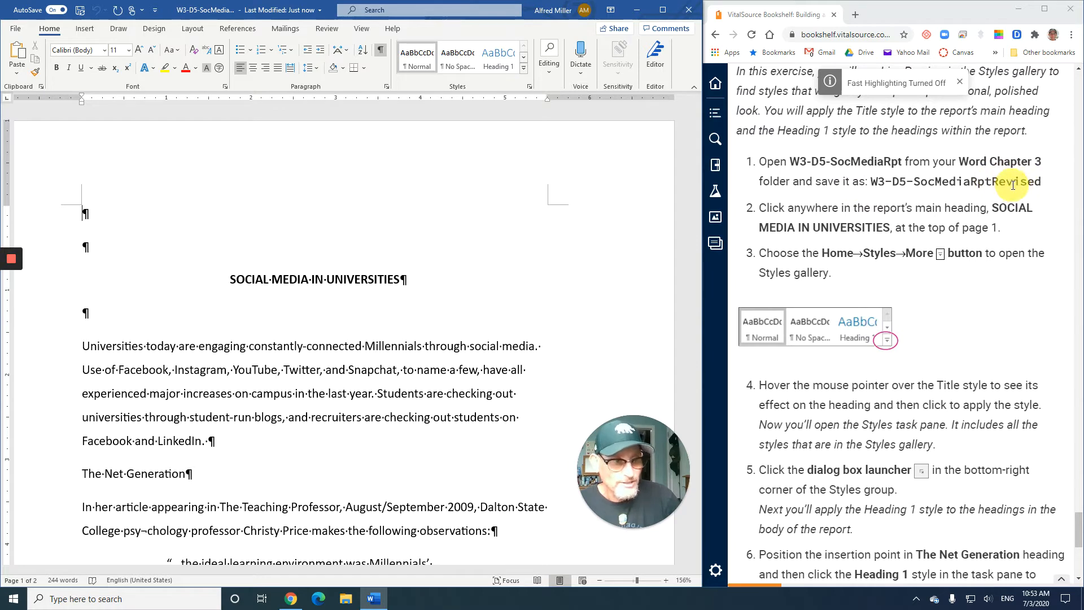
- Save a copy of the report in the Word Chapter 3 folder as W3-D5-SocMediaRptRevised
click(16, 34)
click(59, 157)
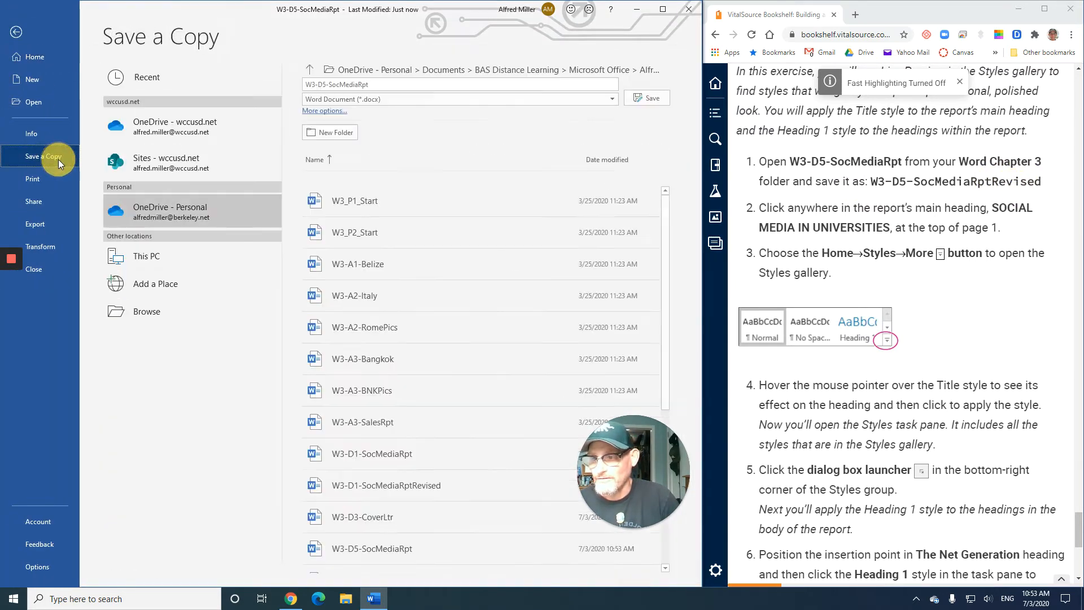
click(156, 310)
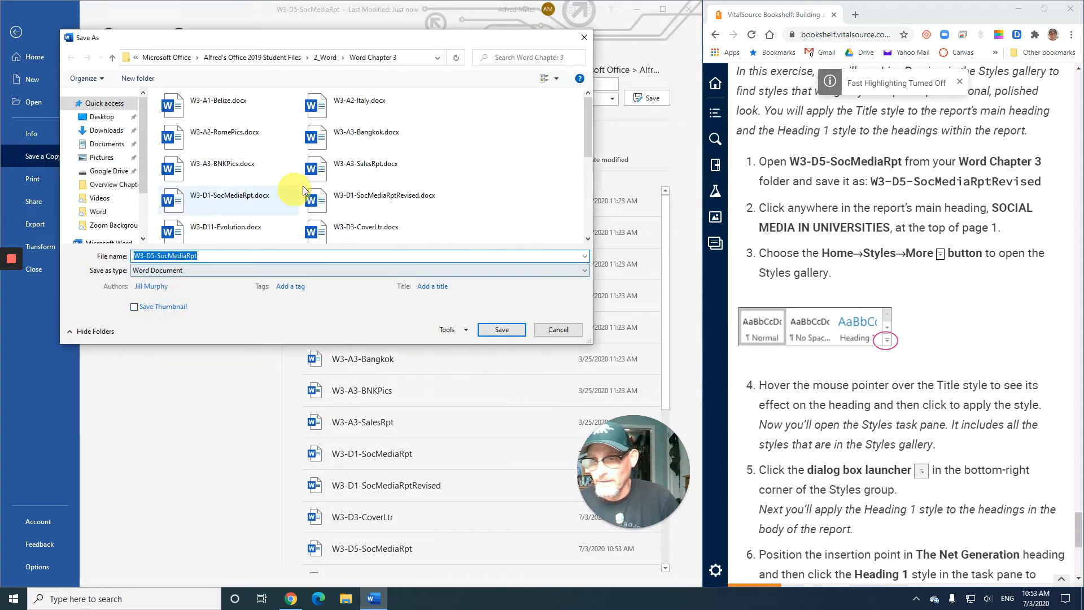
click(205, 256)
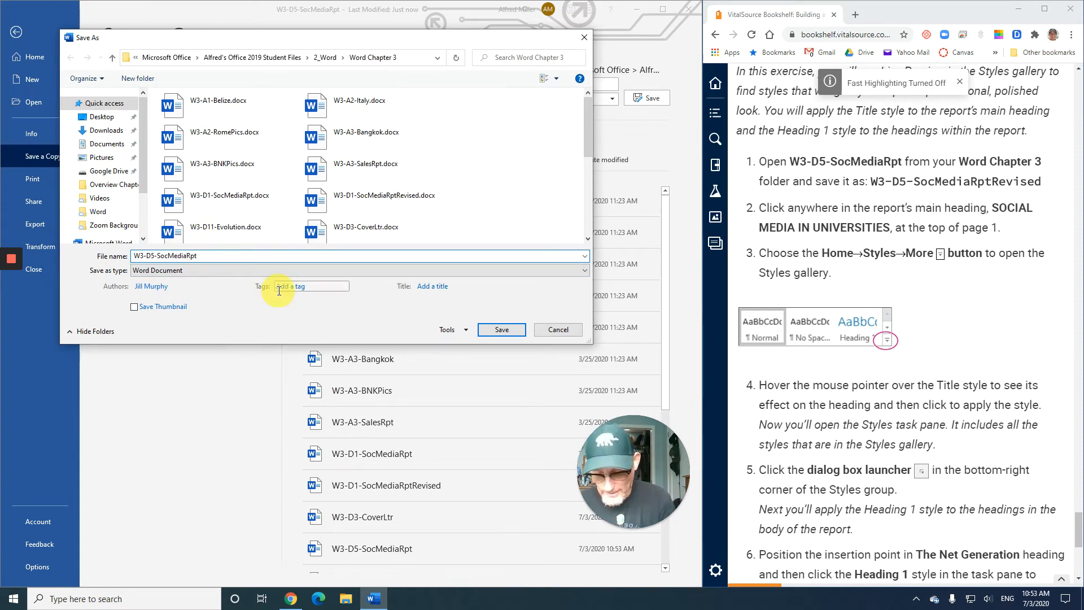
text(Revised)
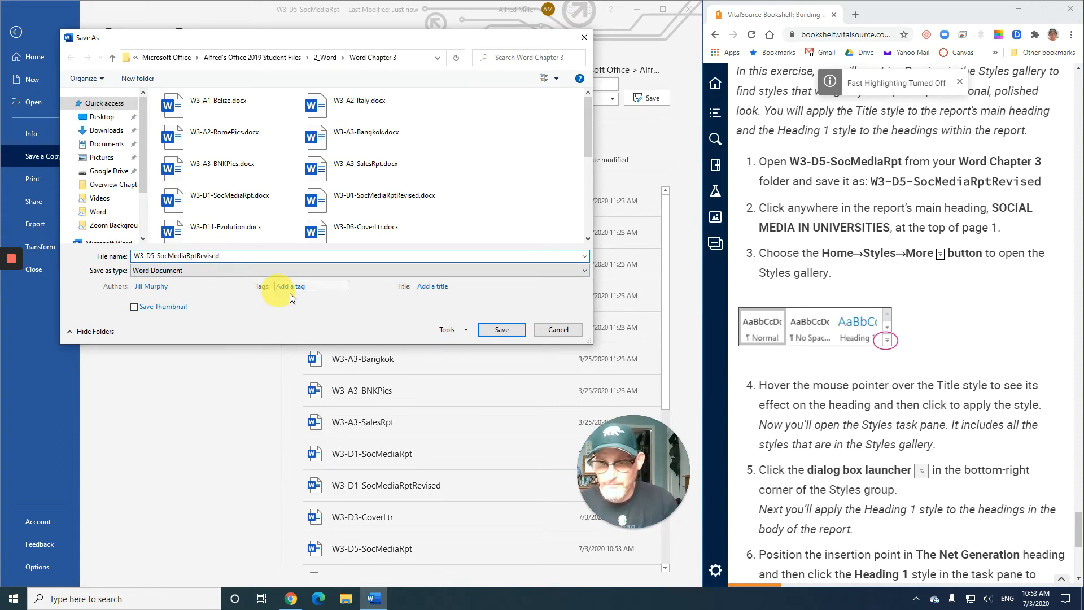
click(506, 331)
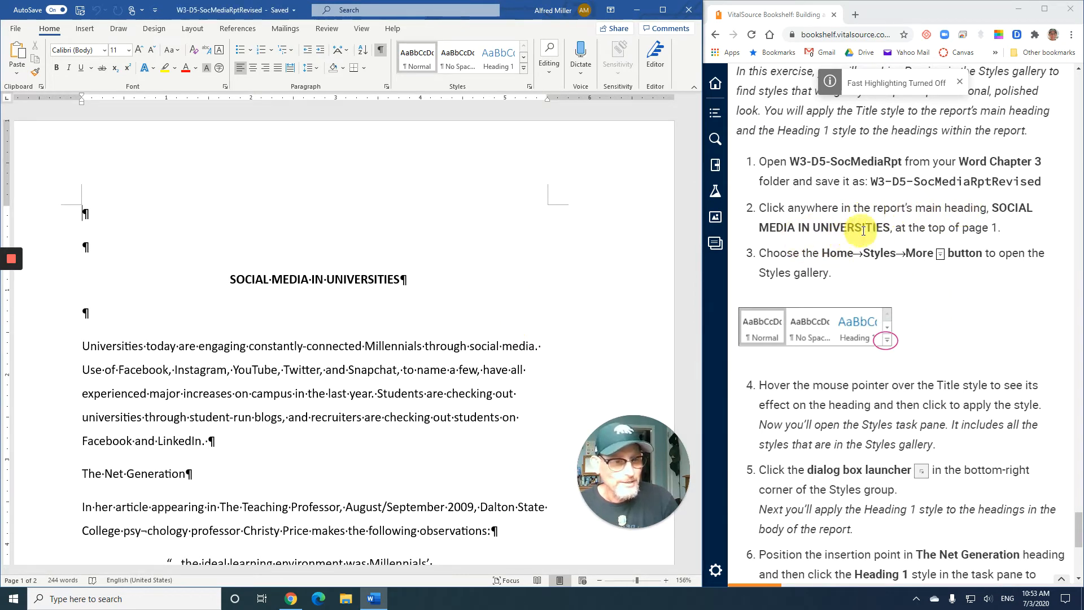
- Apply the Title style to the report's main heading, SOCIAL MEDIA IN UNIVERSITIES
click(289, 280)
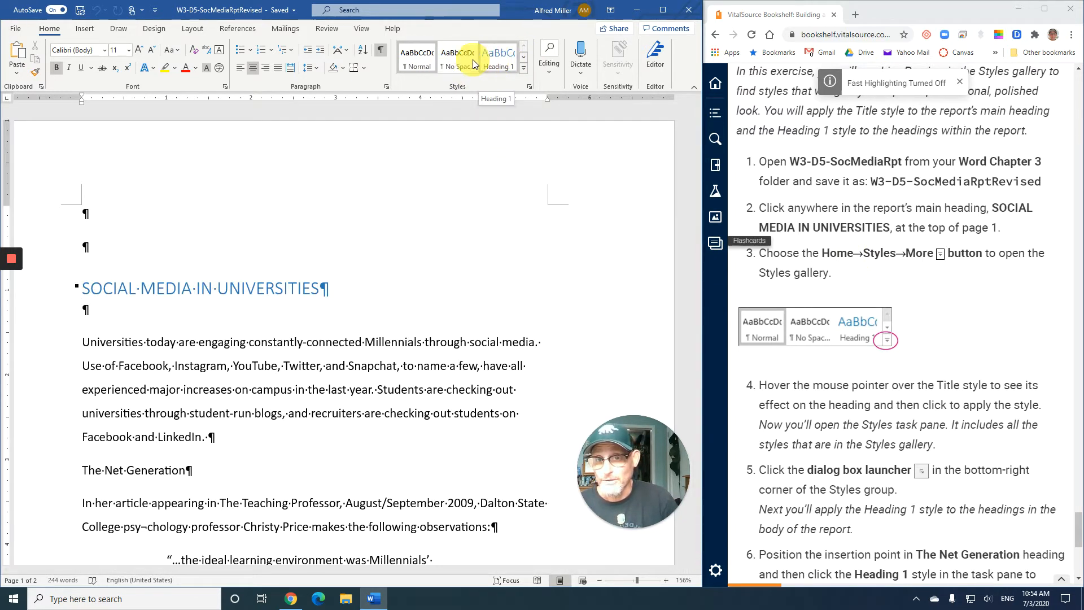
click(525, 71)
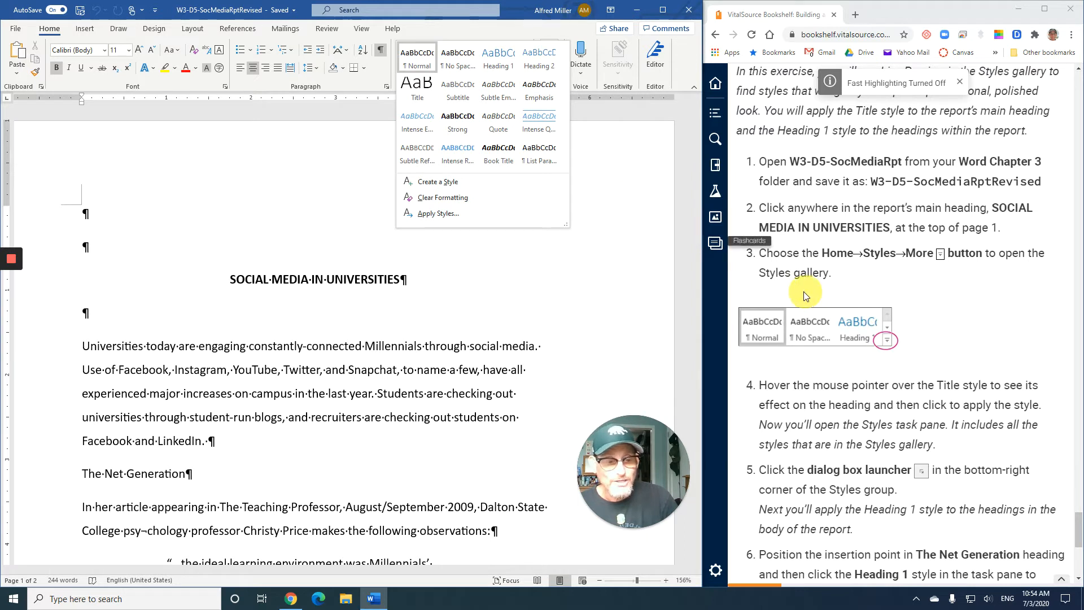
click(413, 90)
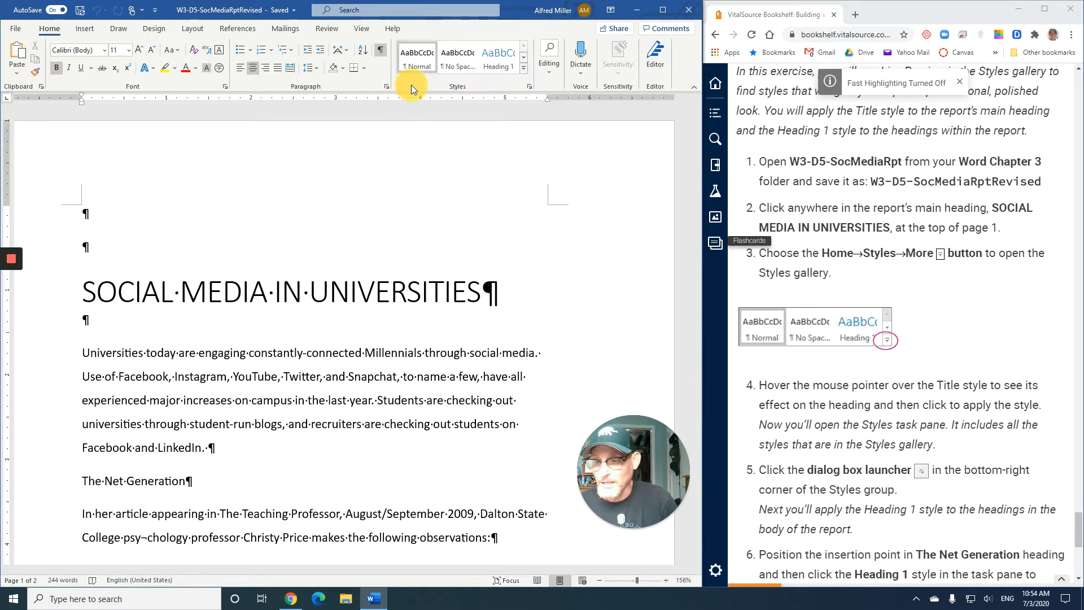
- Read on in the e-book's W3-D5 instructions and display Word's Styles task pane
scroll(845, 296, down, 1)
scroll(846, 299, down, 1)
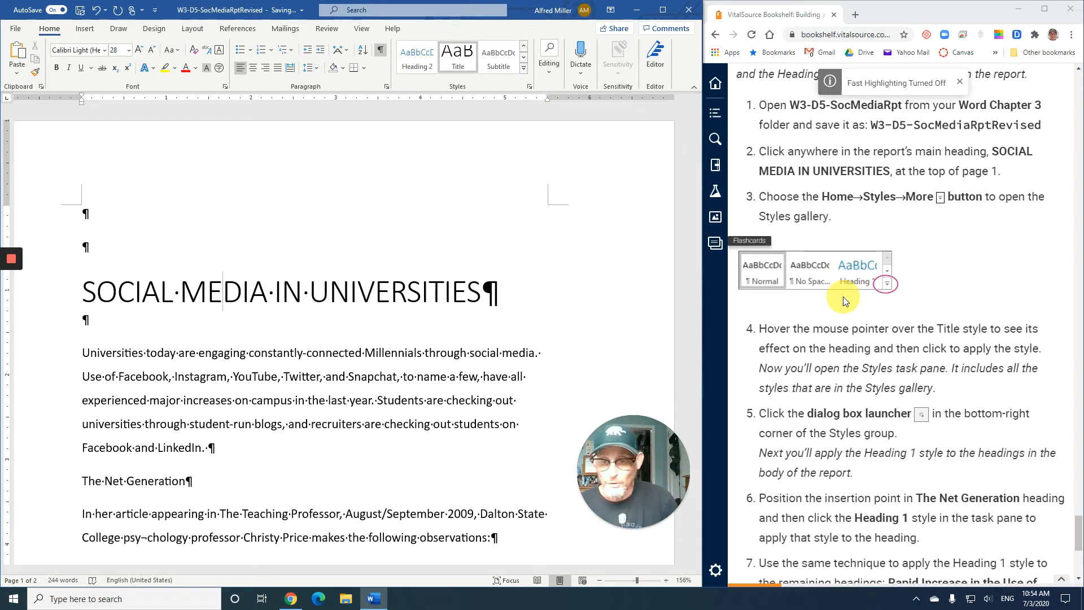
scroll(842, 297, down, 1)
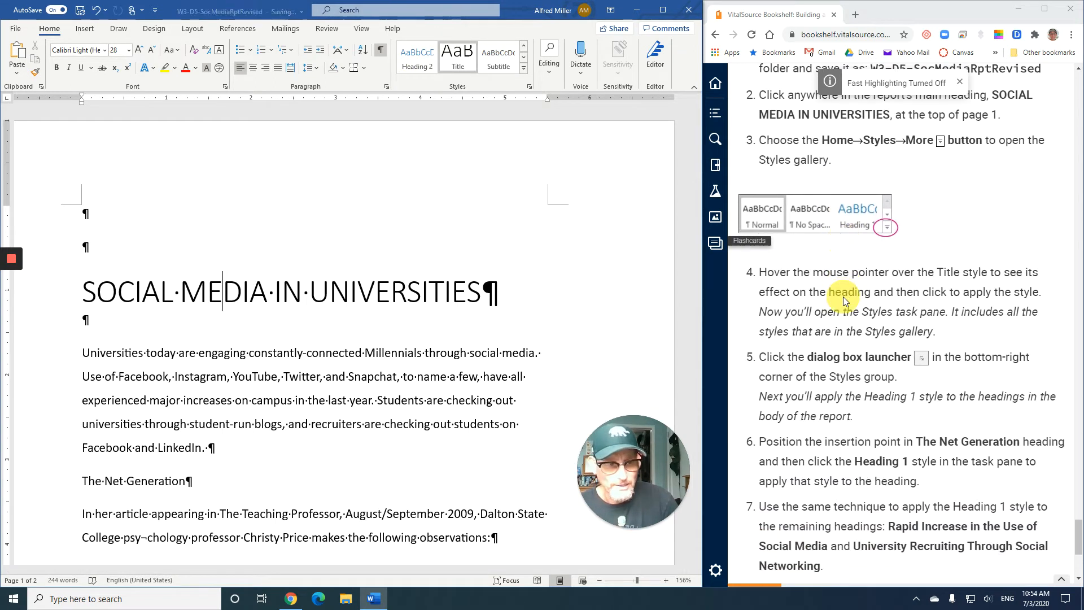
scroll(845, 299, down, 3)
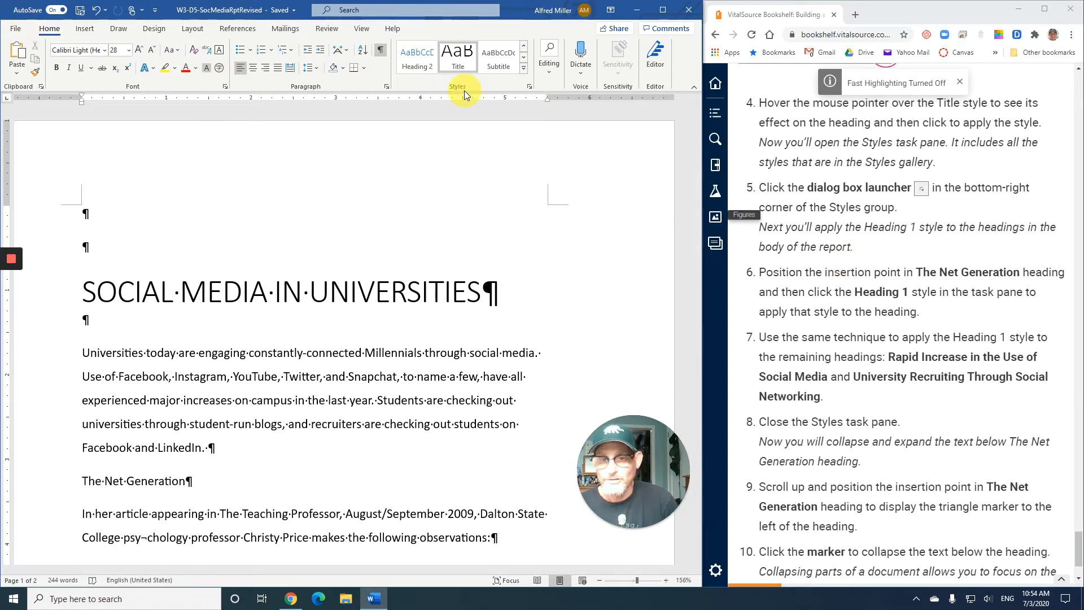
click(530, 86)
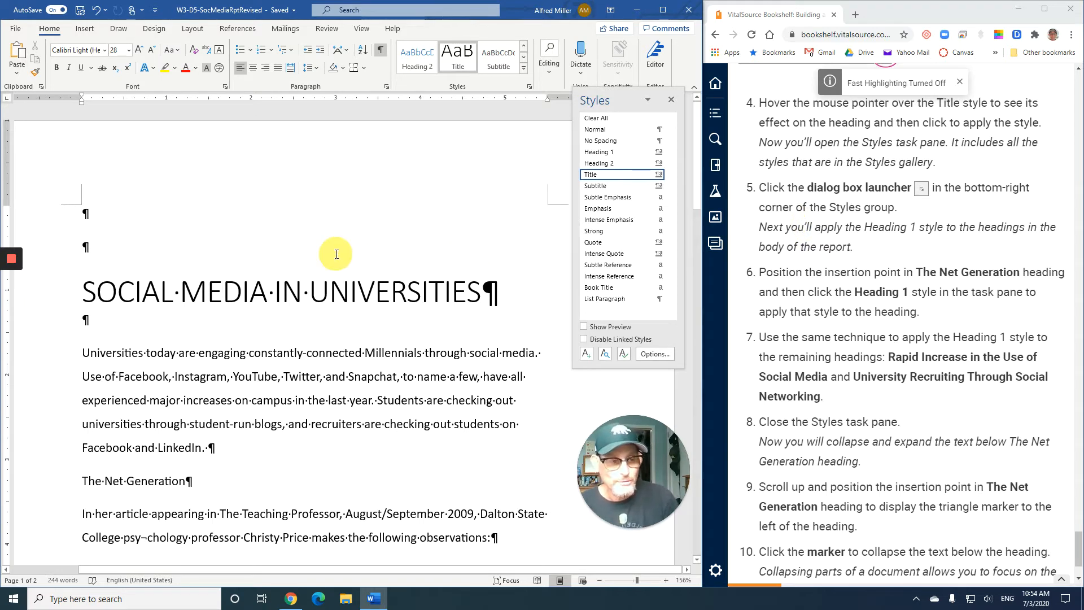
- Apply the Heading 1 style to the report's heading "The Net Generation"
scroll(325, 254, down, 6)
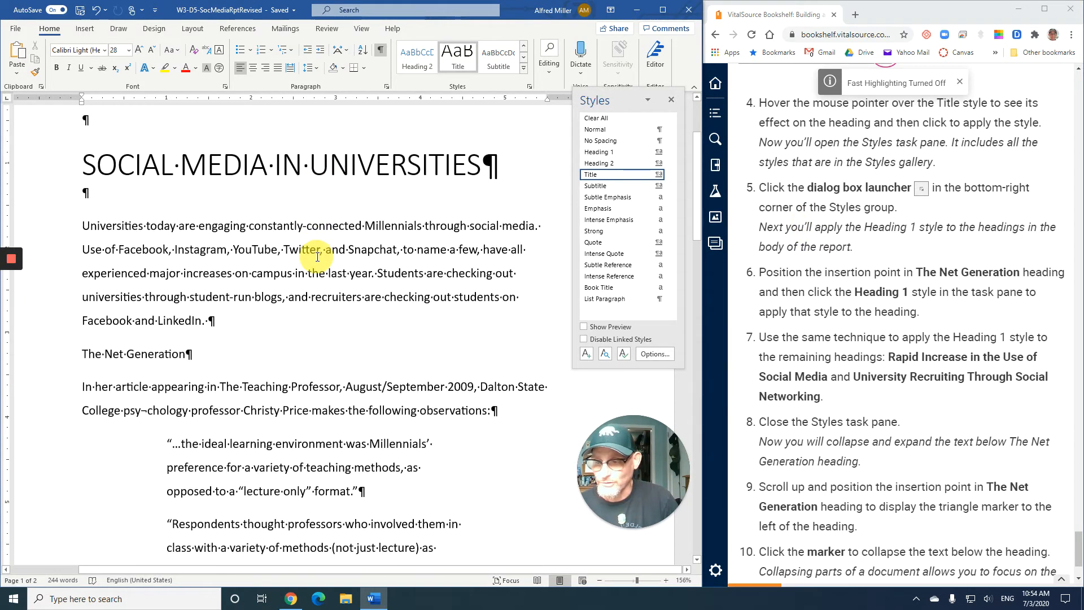
click(144, 268)
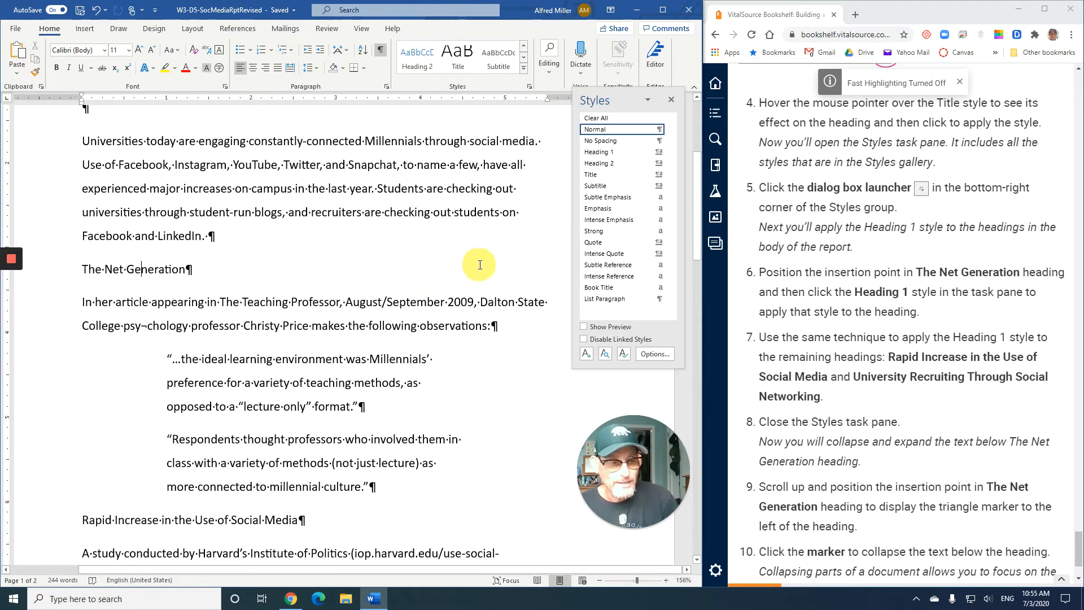
click(600, 153)
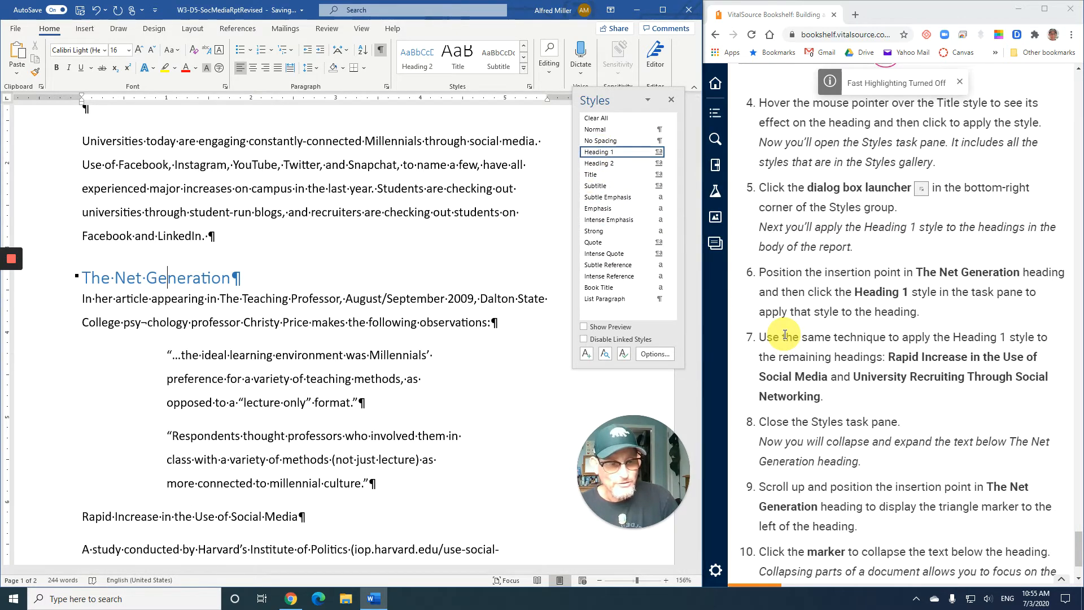
- Apply the Heading 1 style to the report's heading "Rapid Increase in the Use of Social Media"
scroll(785, 335, down, 3)
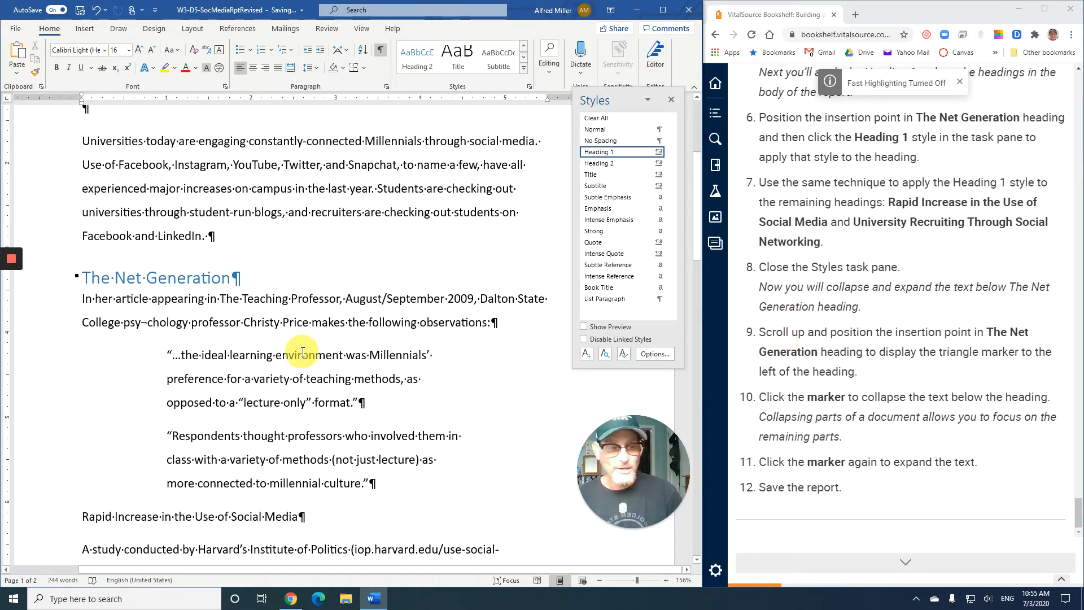
scroll(303, 352, down, 1)
scroll(303, 351, down, 4)
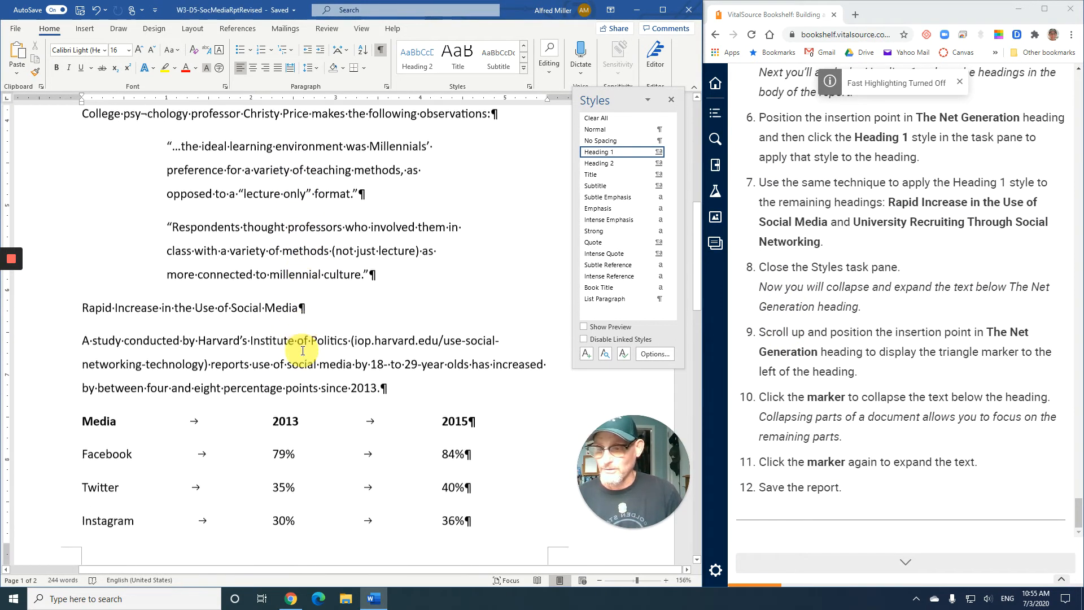
- Apply the Heading 1 style to the headings "Rapid Increase in the Use of Social Media" and "University Recruiting Through Social Networking", and close the Styles pane
click(145, 307)
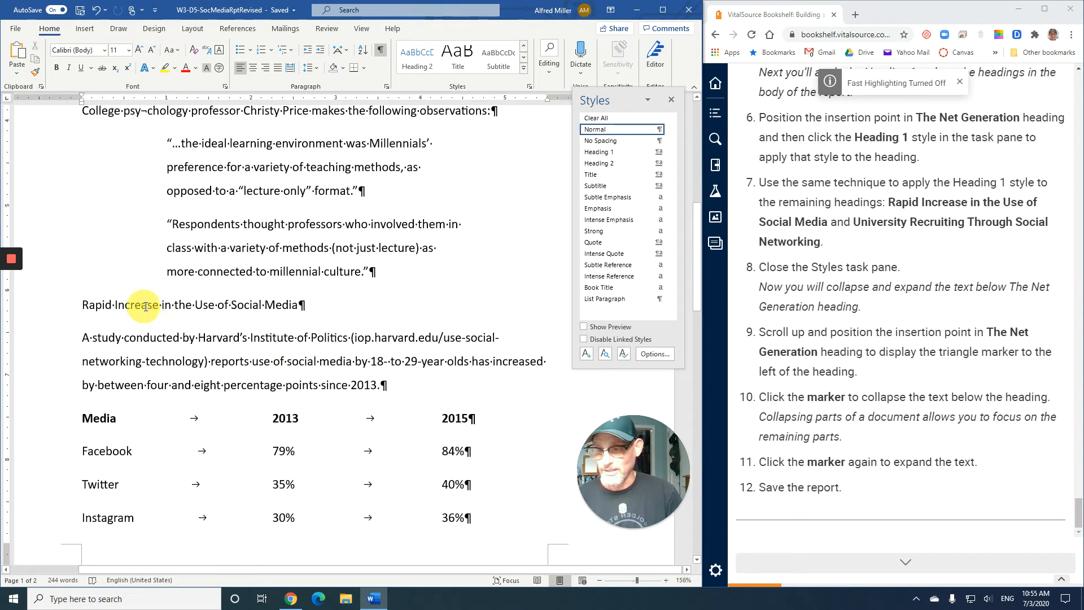
click(600, 152)
scroll(368, 273, down, 2)
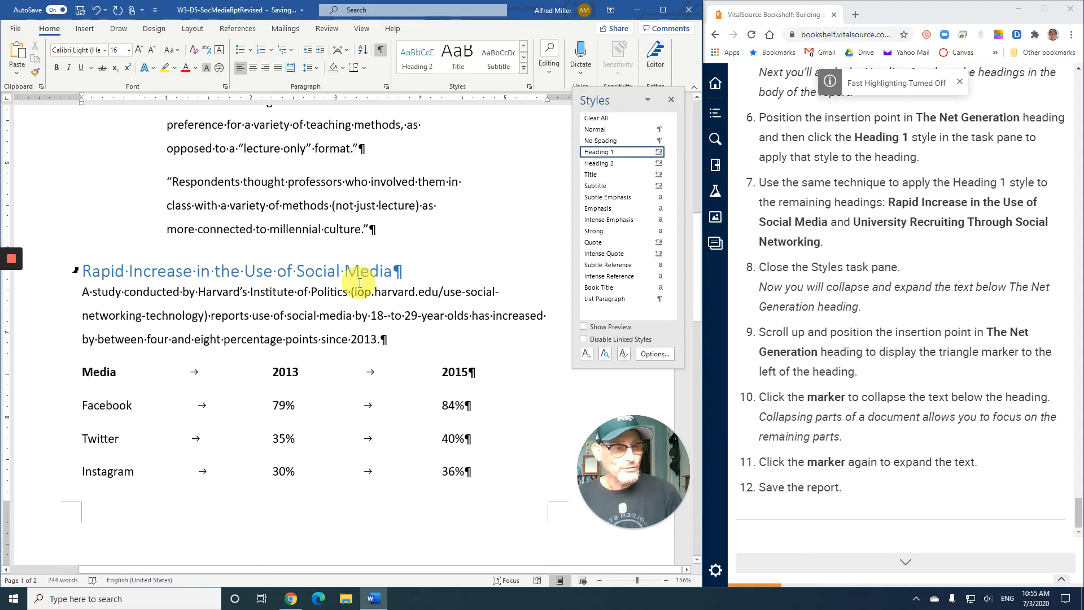
scroll(359, 282, down, 10)
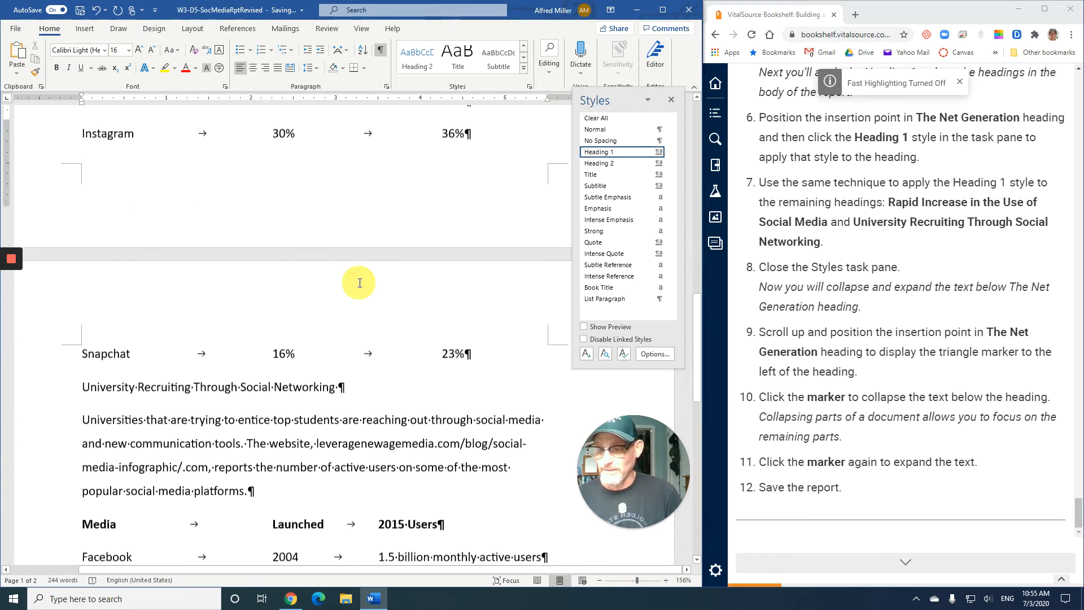
click(161, 343)
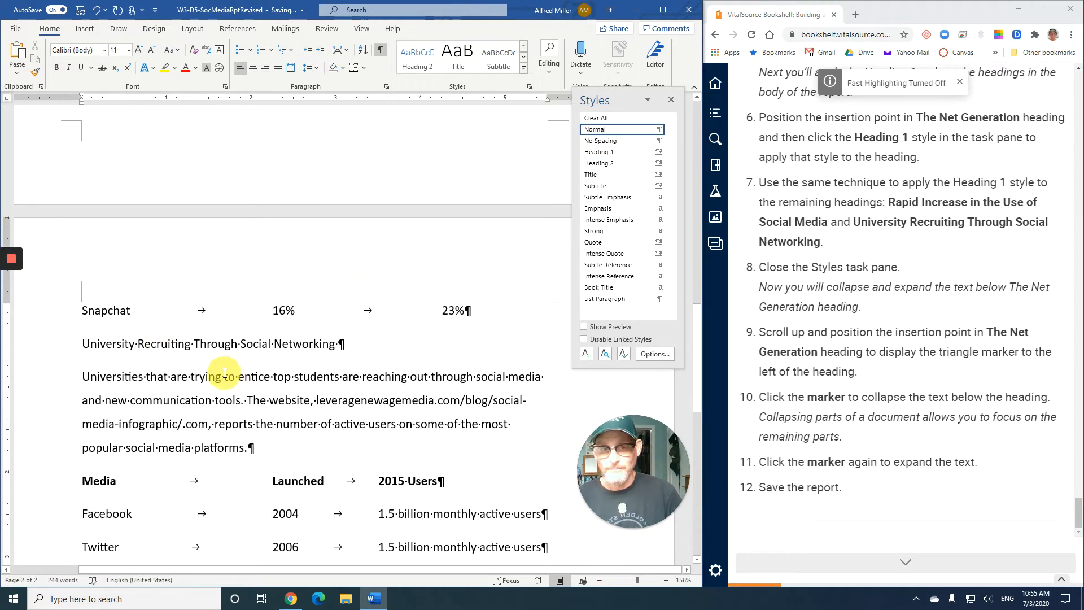
click(604, 157)
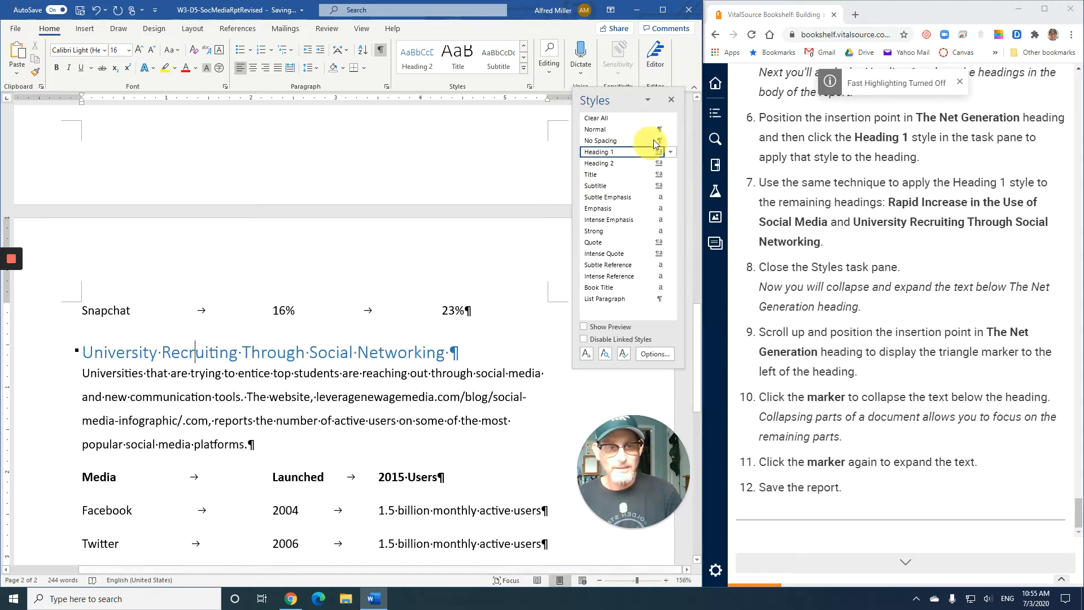
click(671, 101)
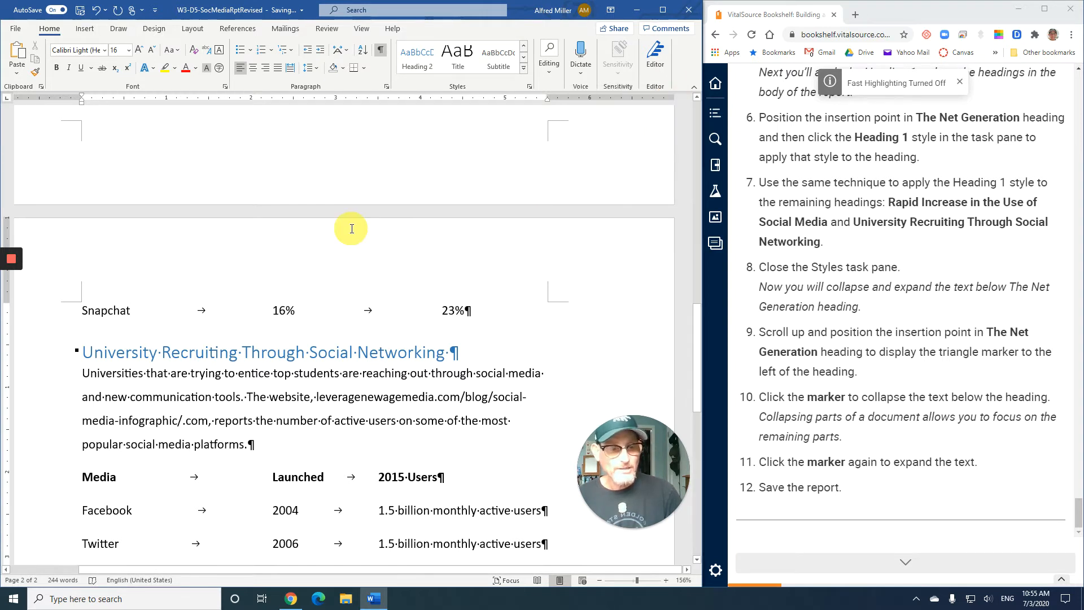
- Collapse and re-expand the text below The Net Generation heading, hiding the formatting marks for this and restoring them
scroll(352, 228, up, 10)
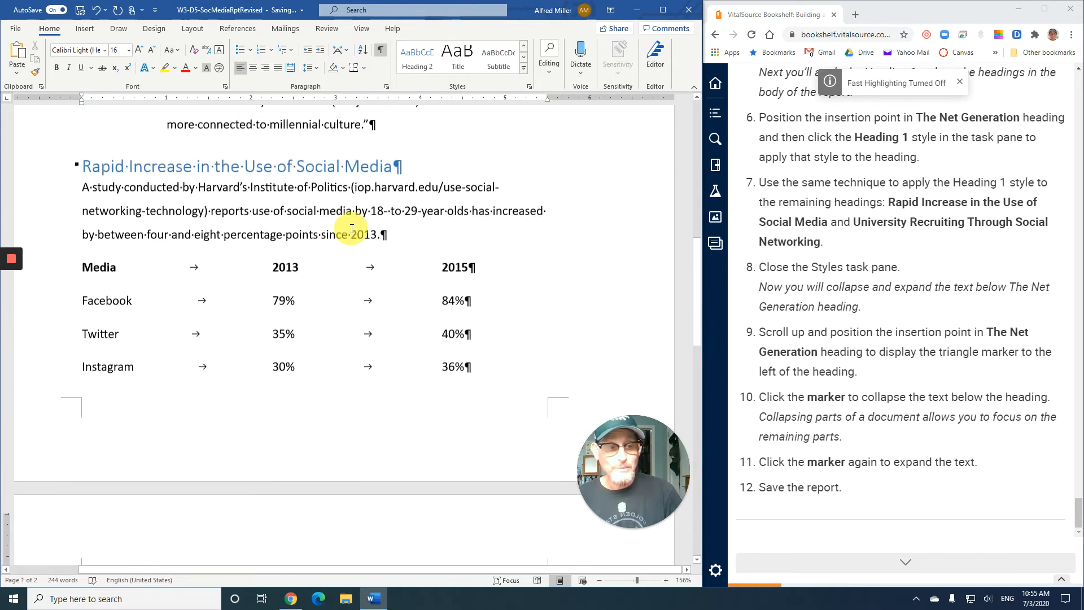
scroll(352, 229, up, 10)
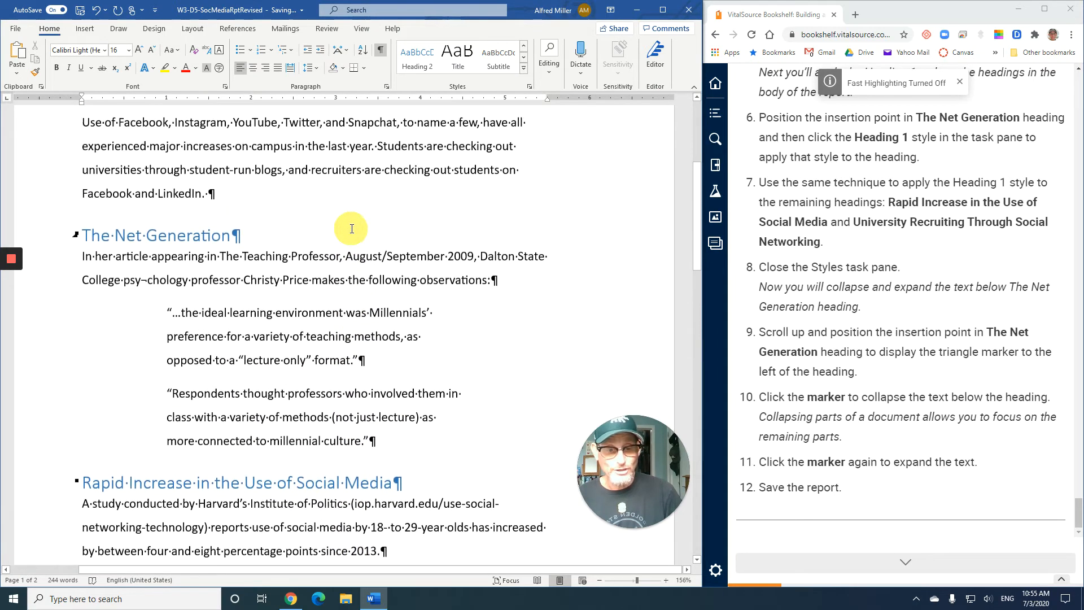
scroll(352, 228, up, 2)
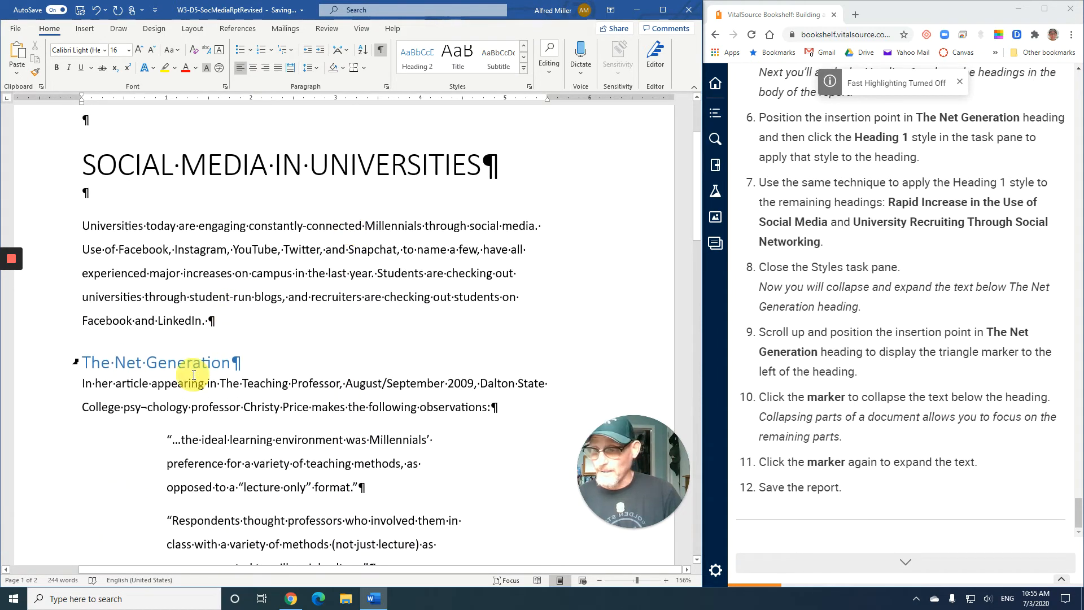
click(173, 364)
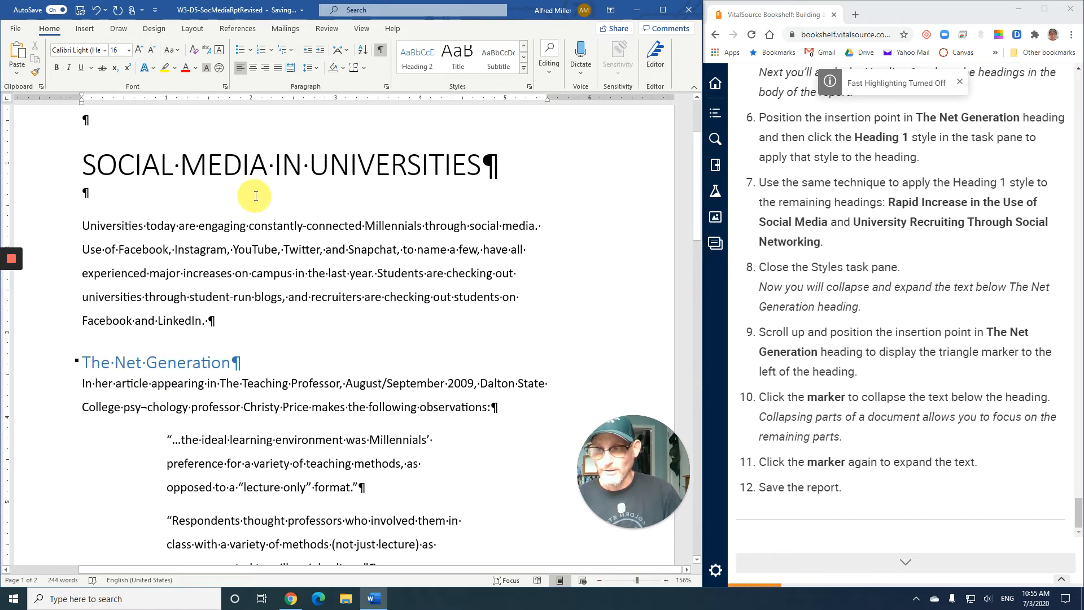
click(382, 52)
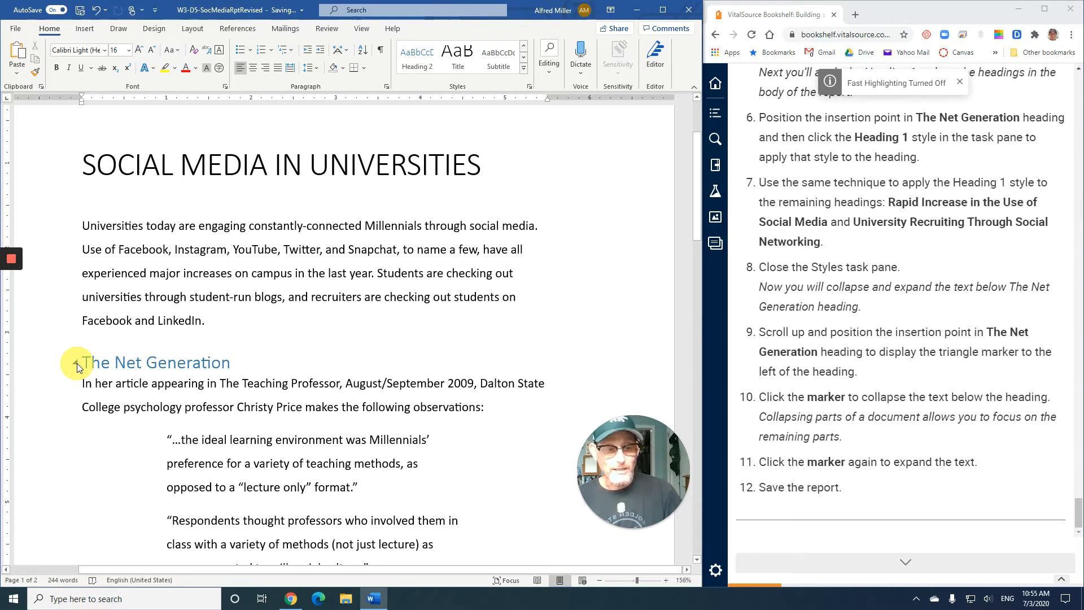
click(77, 364)
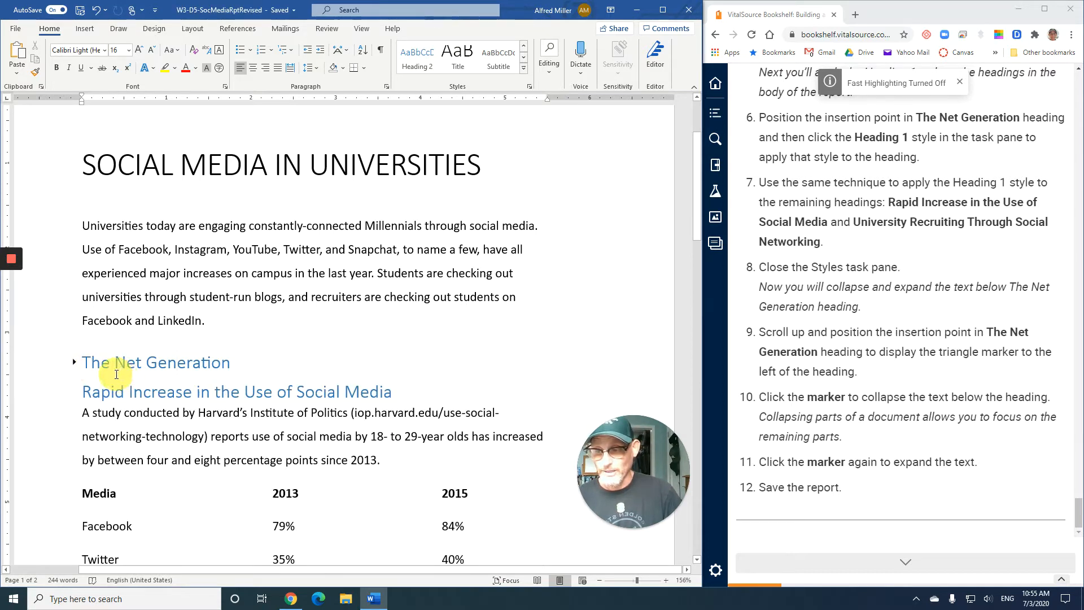
click(74, 362)
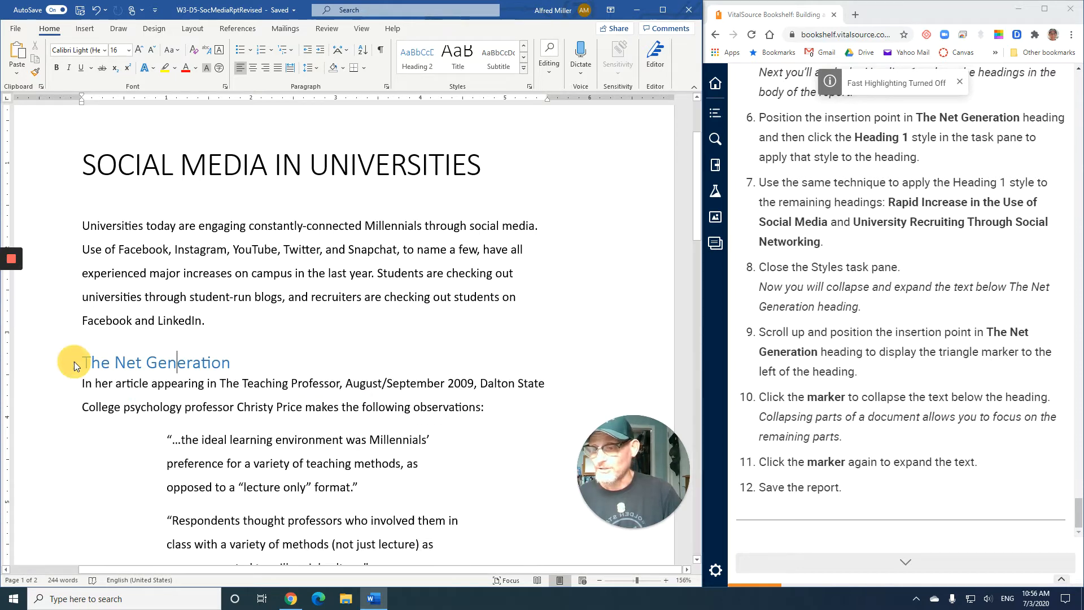
click(381, 49)
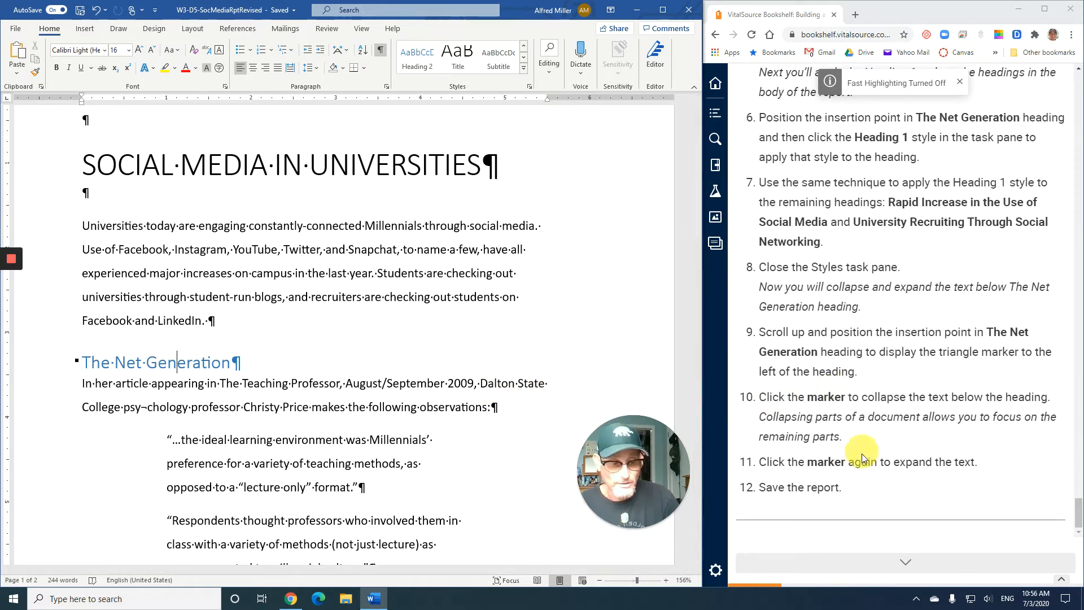
- In VitalSource Bookshelf, go to the next section and read about headers, footers, comments and page breaks, plus the W3-D6 exercise instructions
click(906, 563)
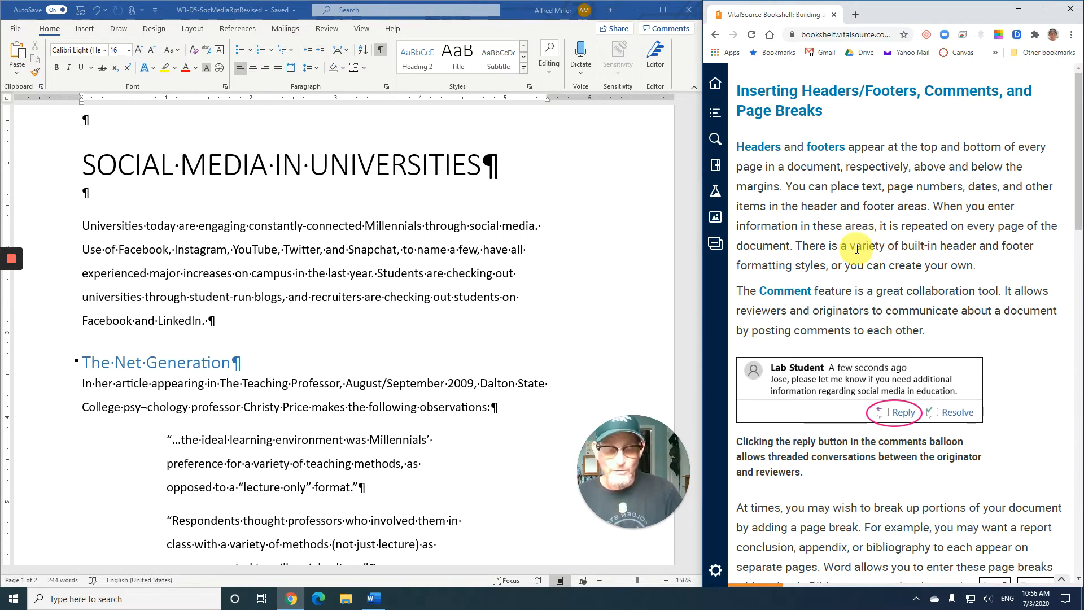
scroll(856, 249, down, 1)
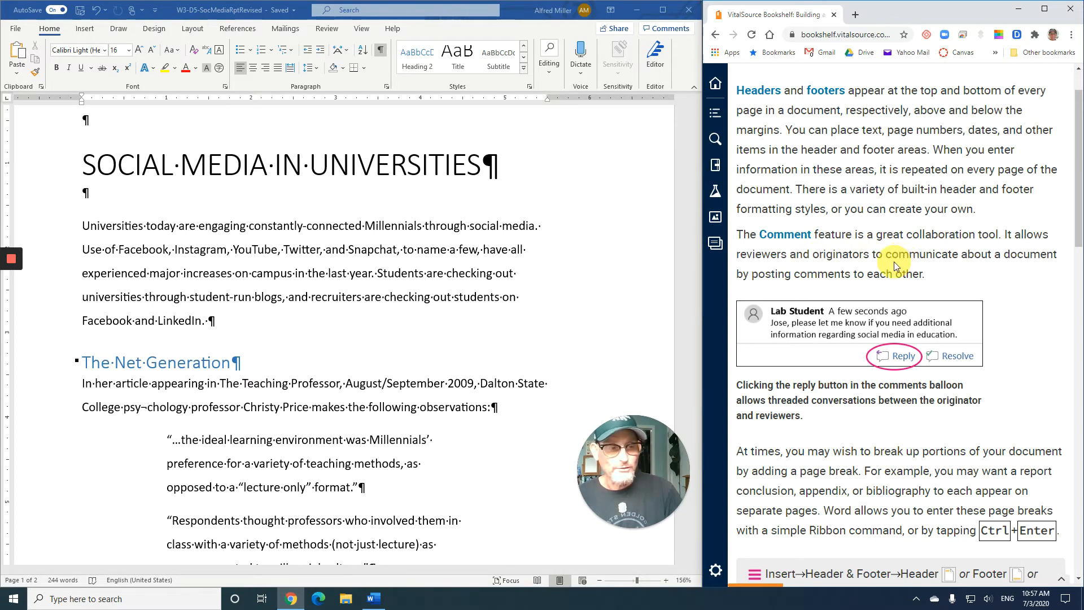
scroll(894, 263, down, 2)
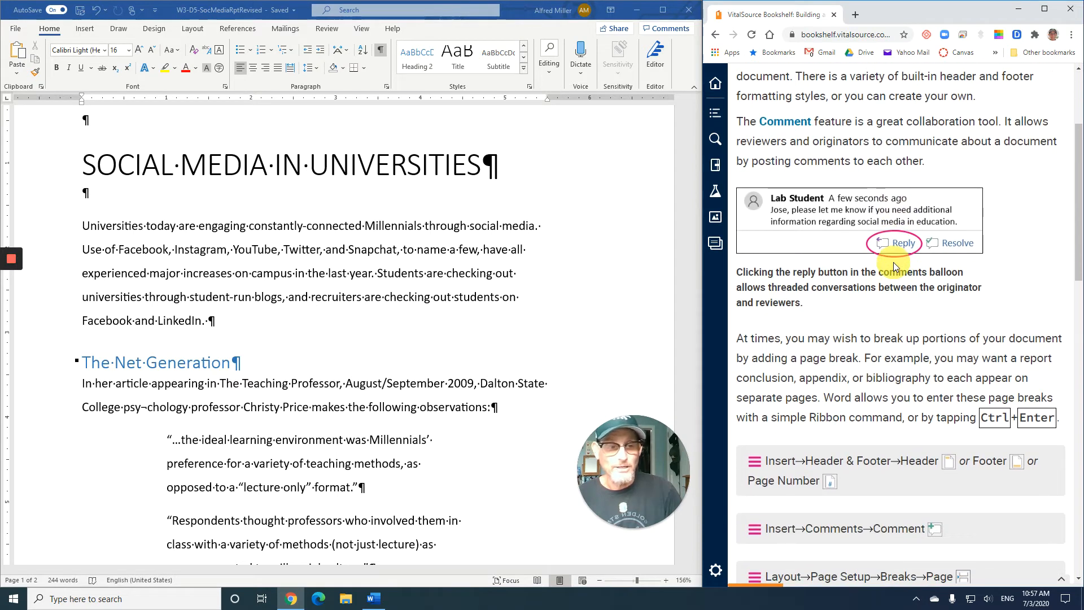
scroll(830, 296, down, 1)
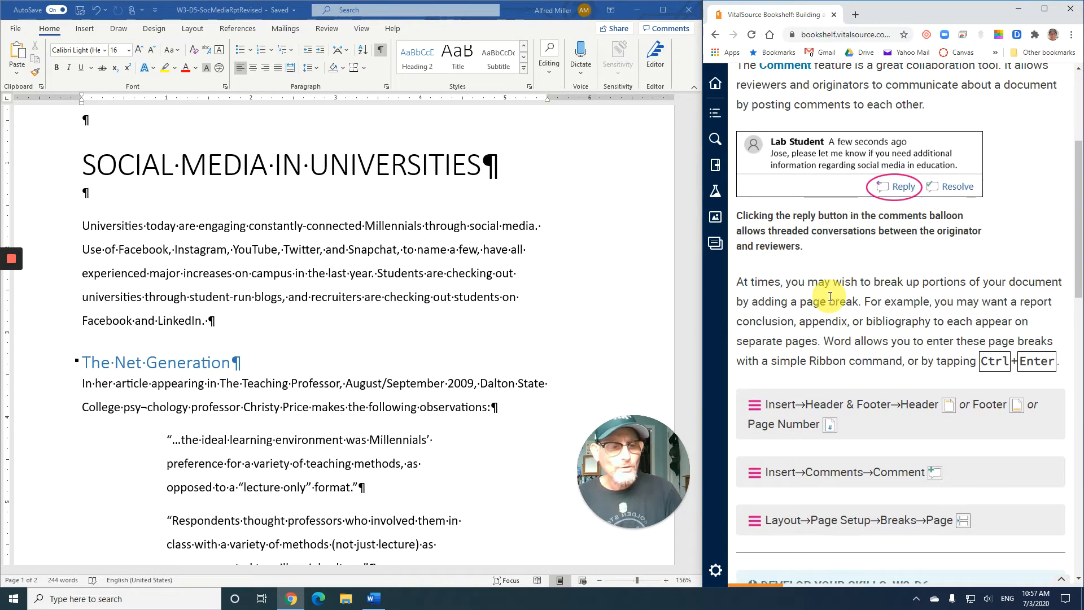
scroll(830, 296, down, 4)
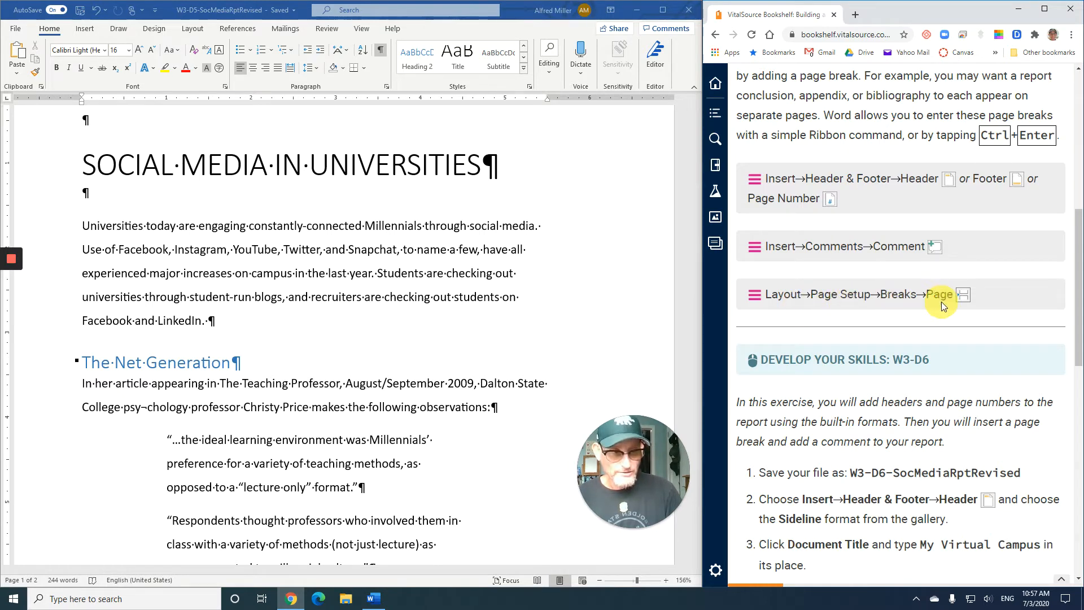
scroll(921, 270, up, 4)
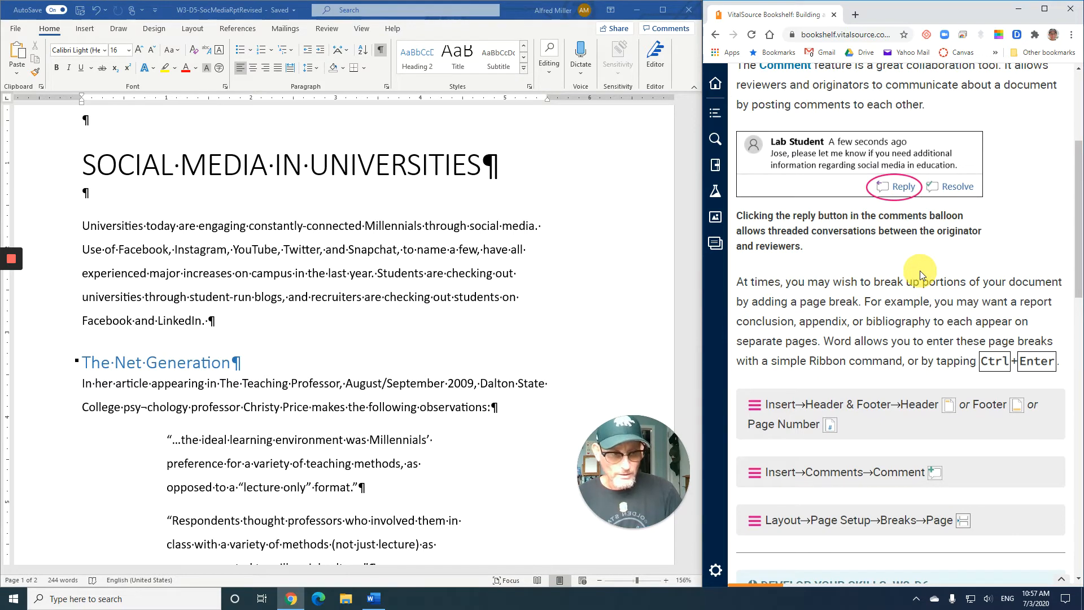
scroll(921, 270, up, 2)
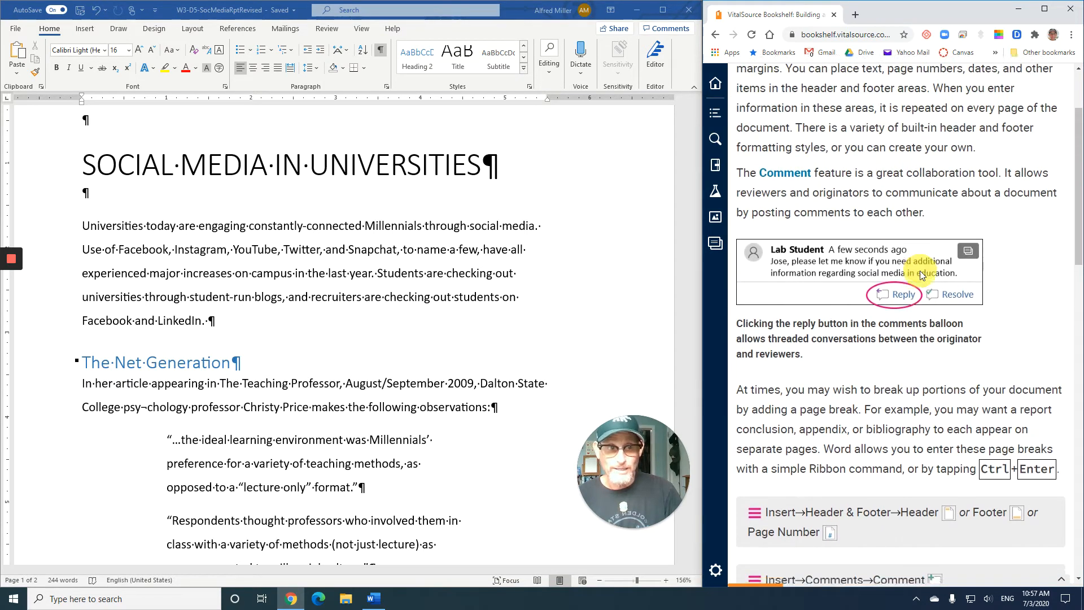
scroll(920, 270, down, 3)
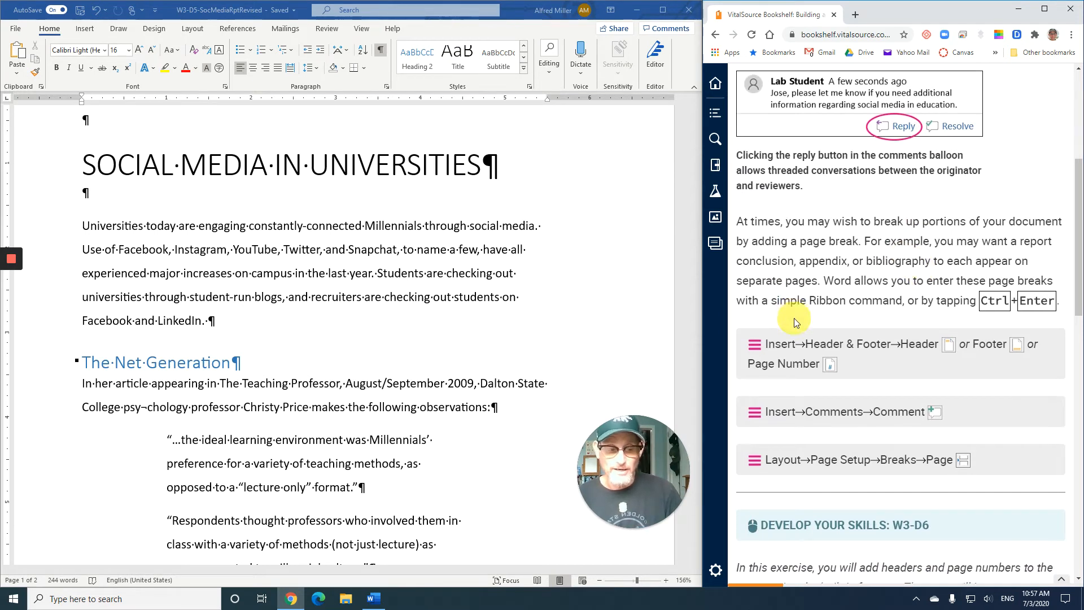
scroll(795, 318, down, 1)
scroll(795, 318, down, 1)
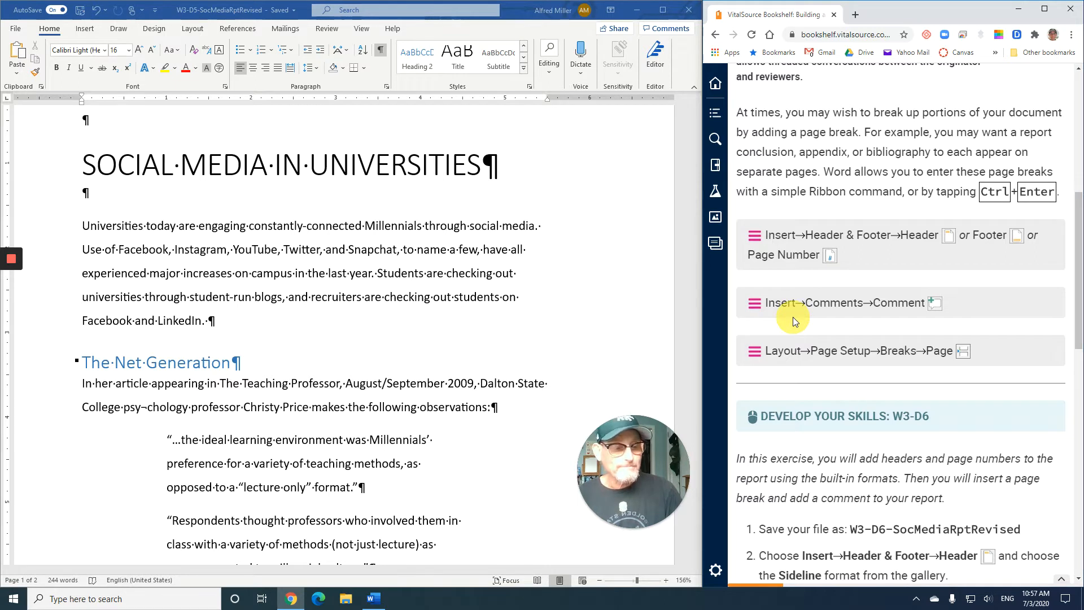
scroll(793, 317, down, 3)
scroll(793, 316, down, 3)
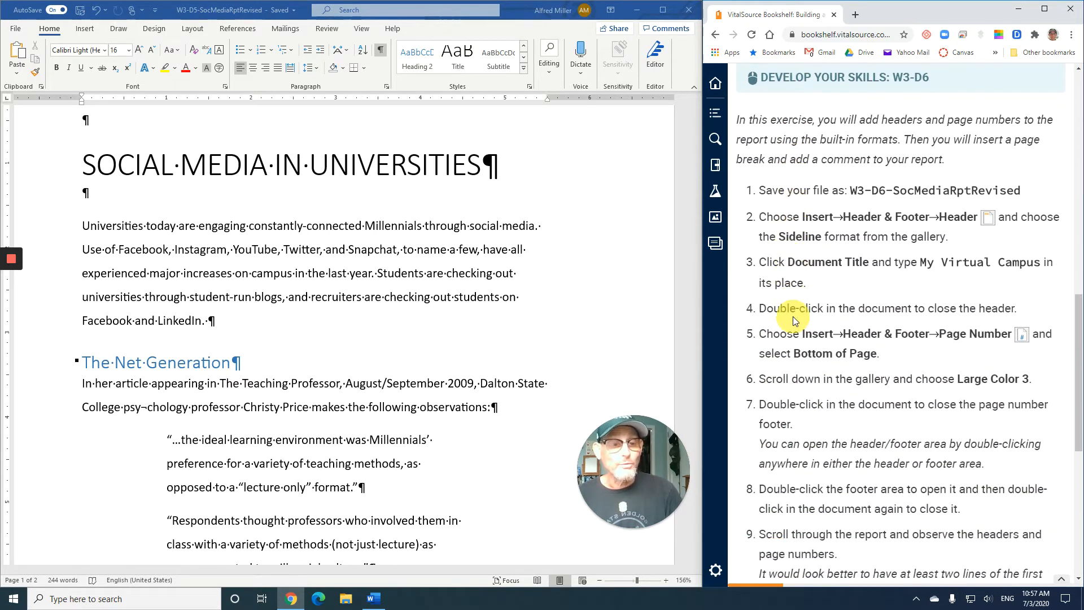
scroll(793, 316, down, 1)
scroll(793, 317, up, 2)
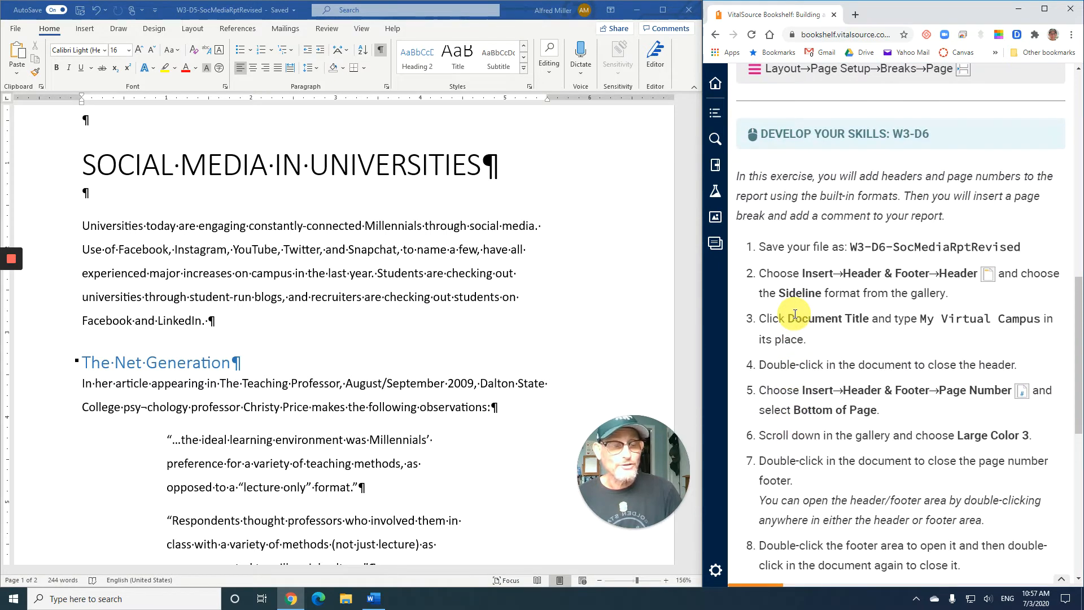
scroll(795, 314, down, 3)
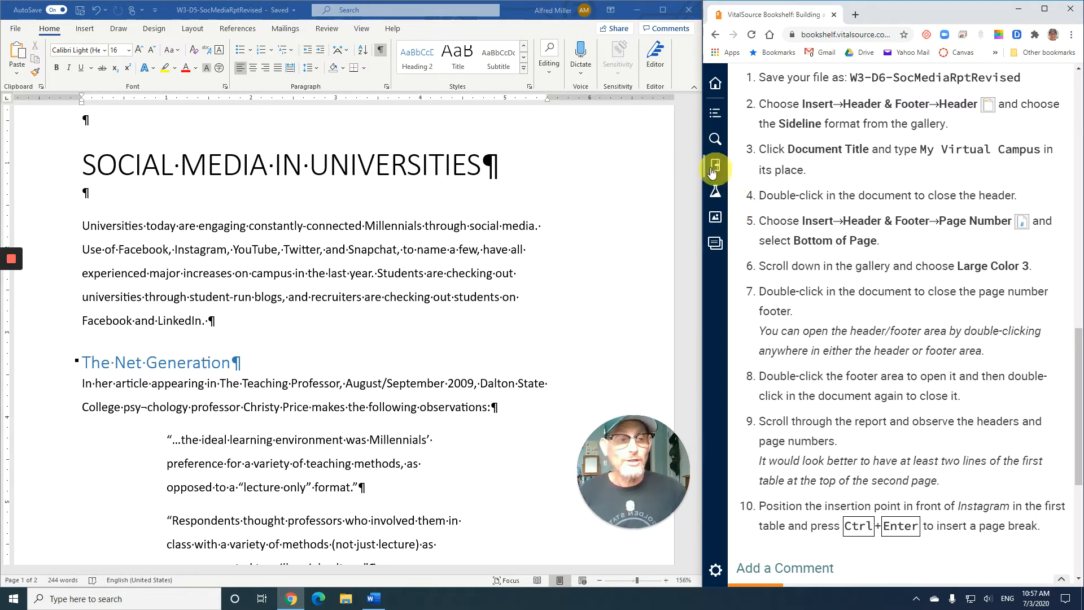
- Switch to the Word report and insert the built-in Sideline header
click(85, 28)
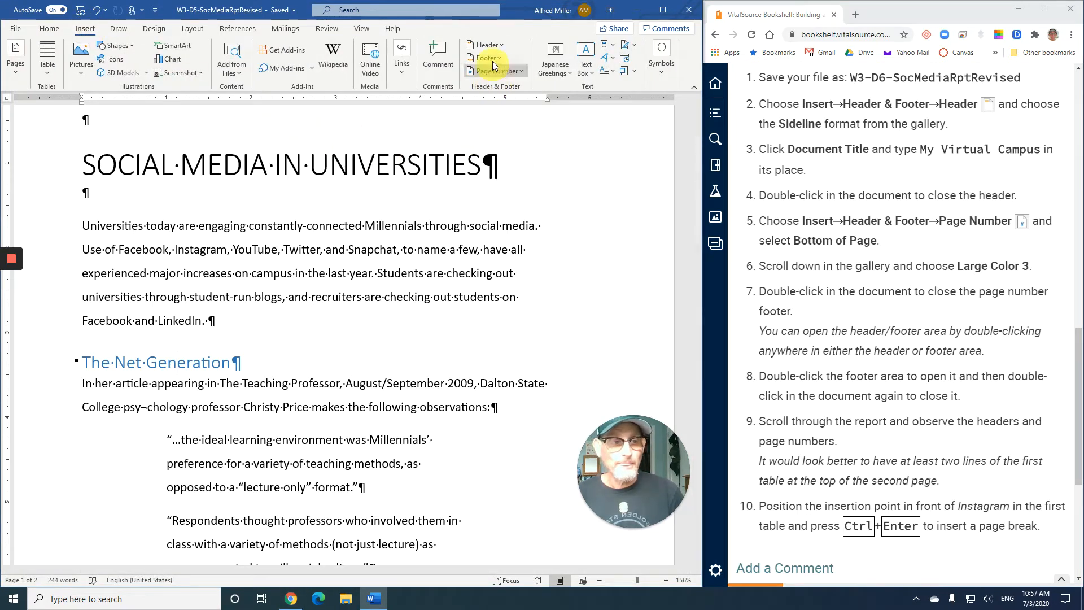
click(503, 45)
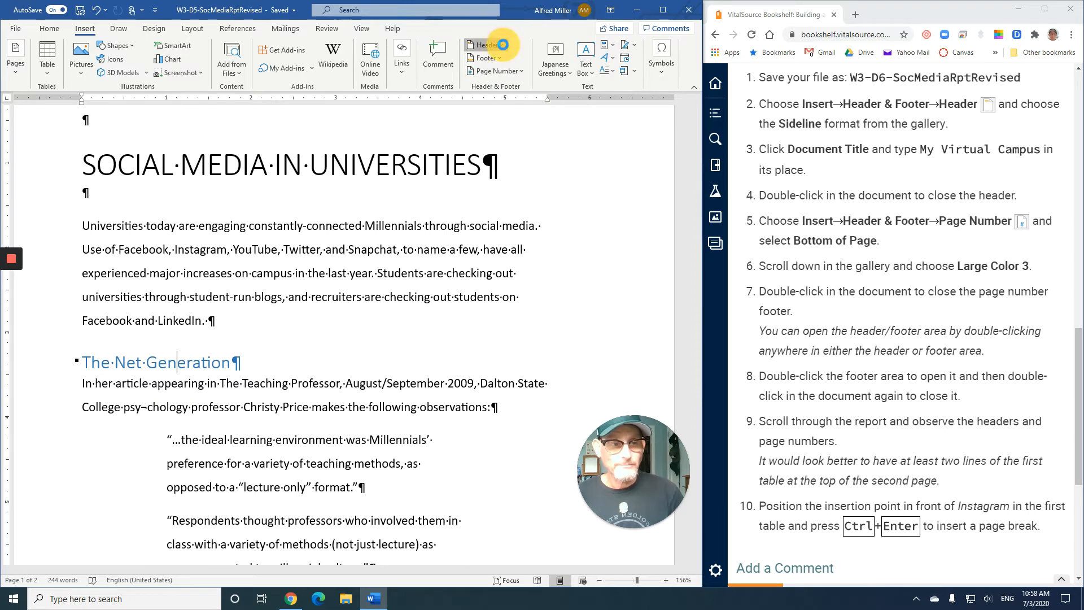
scroll(557, 151, down, 3)
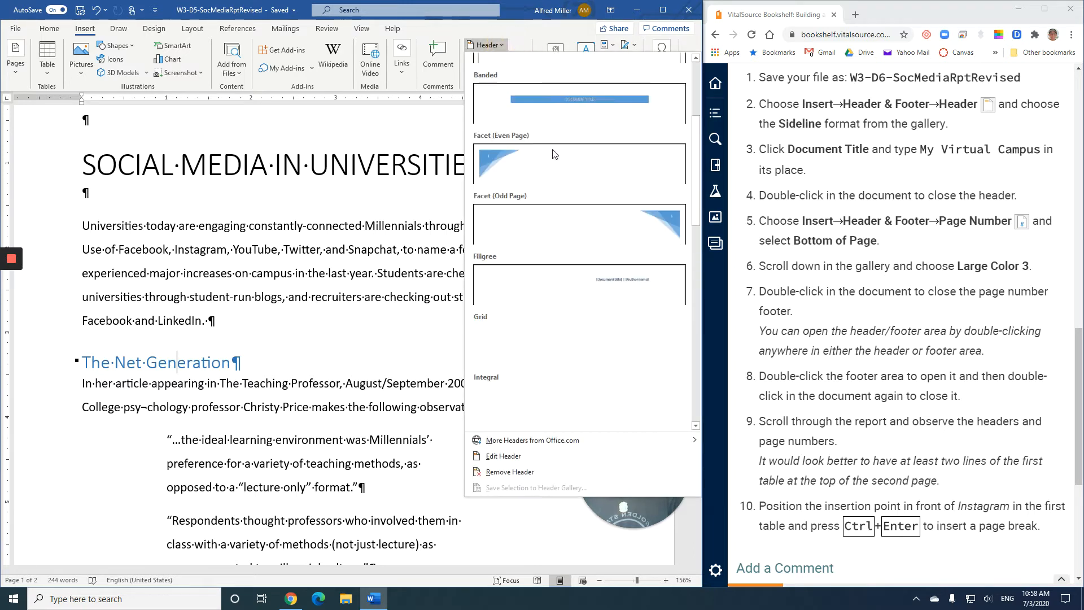
scroll(556, 153, down, 3)
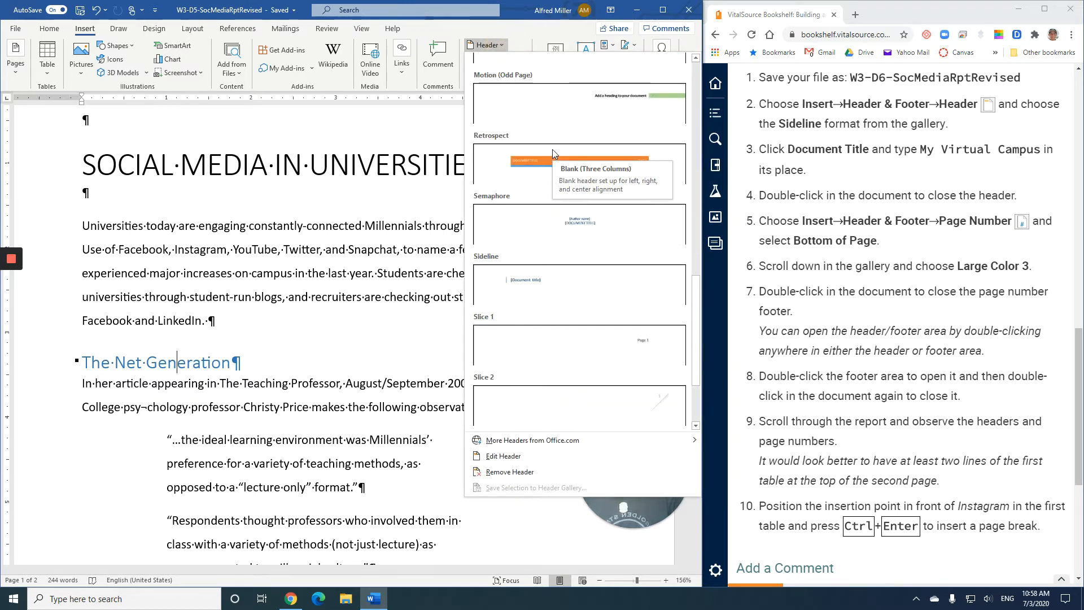
click(555, 275)
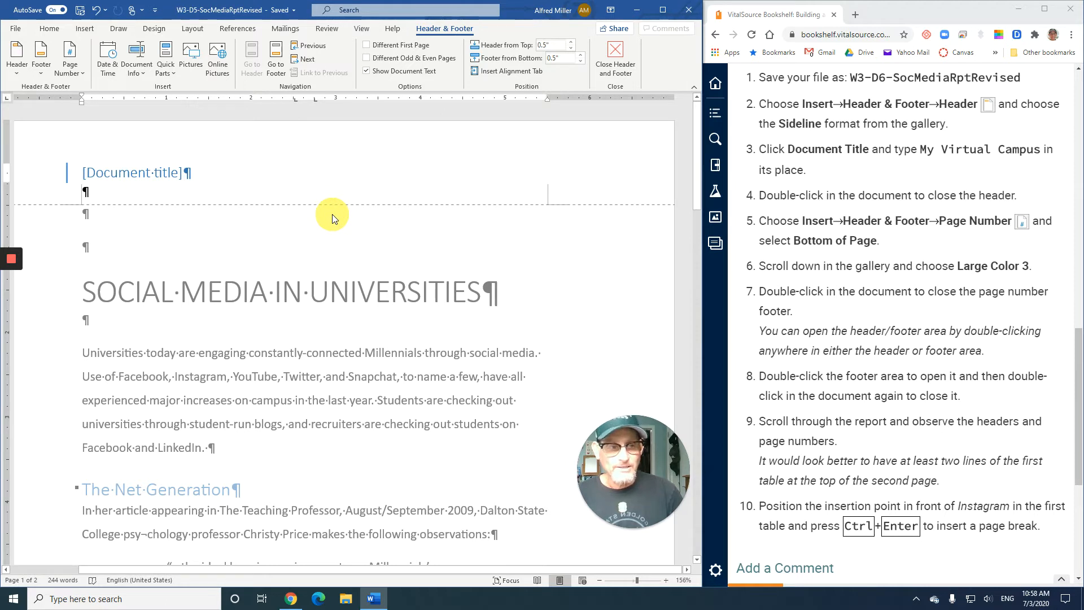
- Replace the document title placeholder in the header with "My Virtual Campus"
click(116, 173)
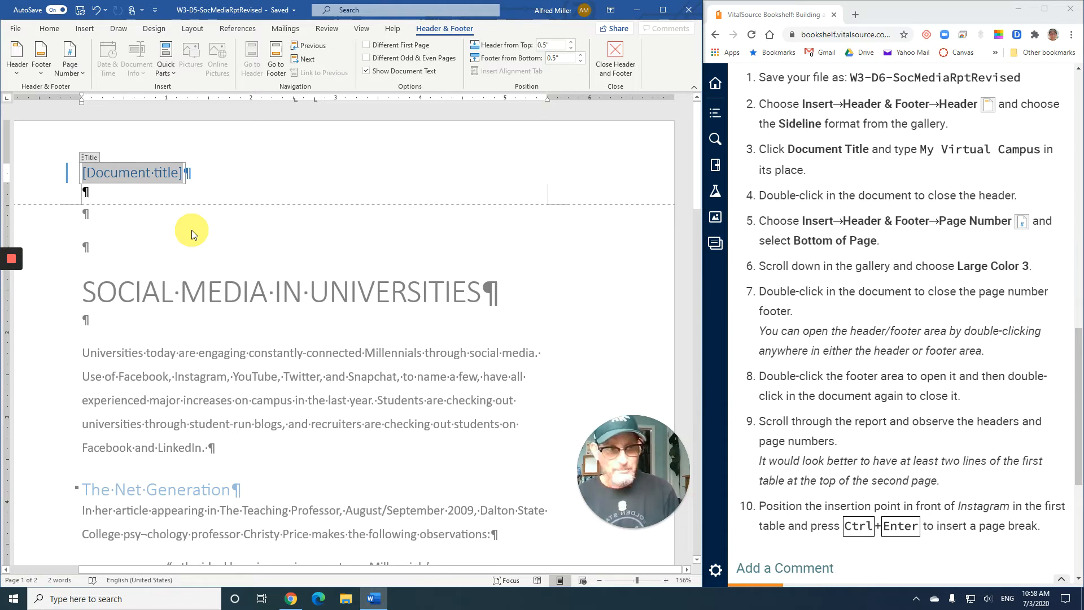
text(My V)
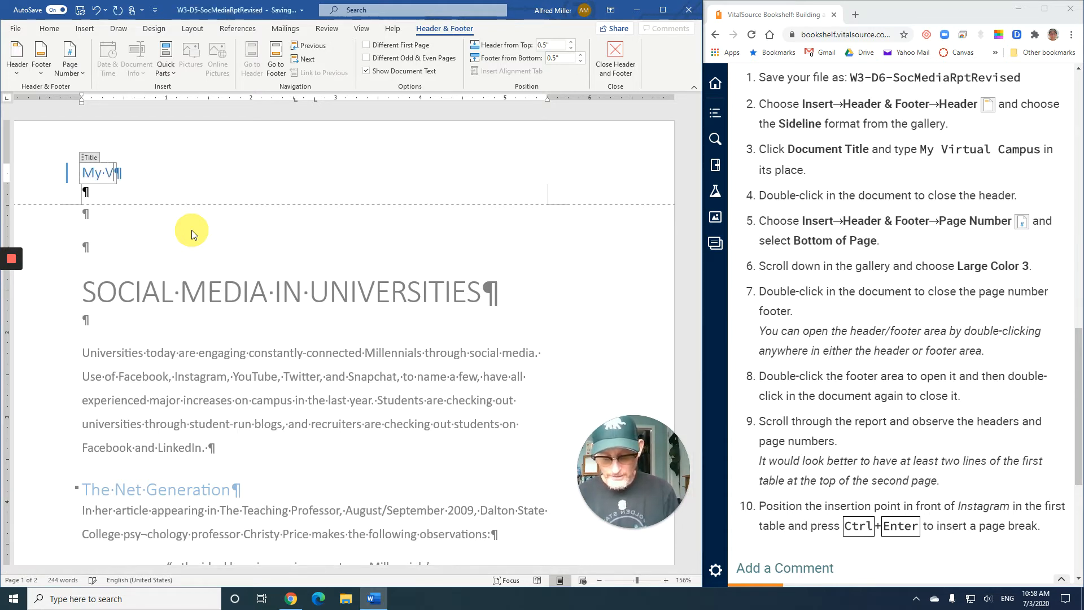
text(irtual )
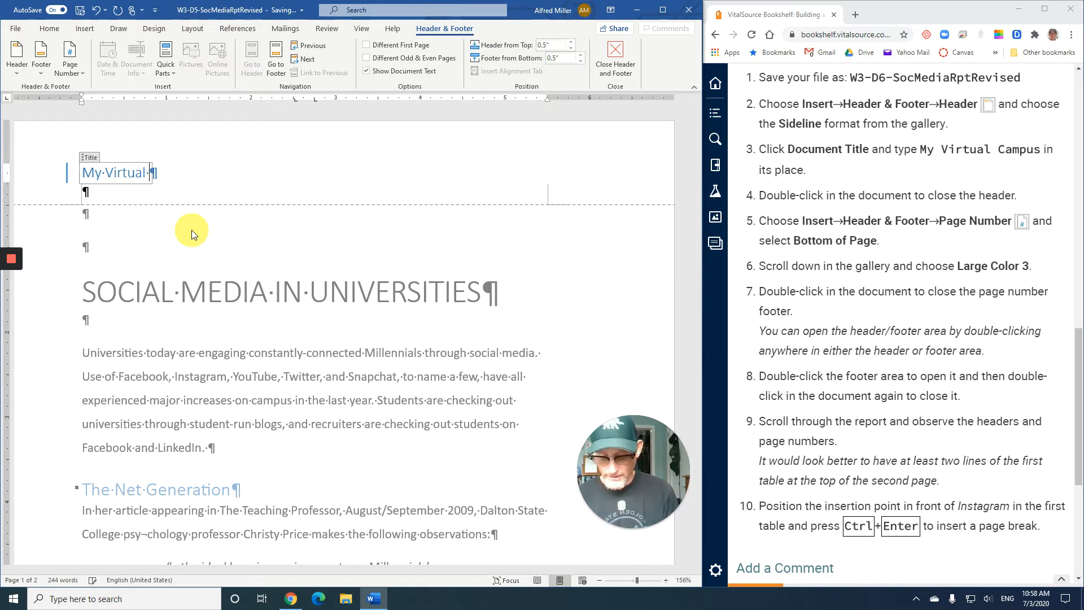
text(Campus)
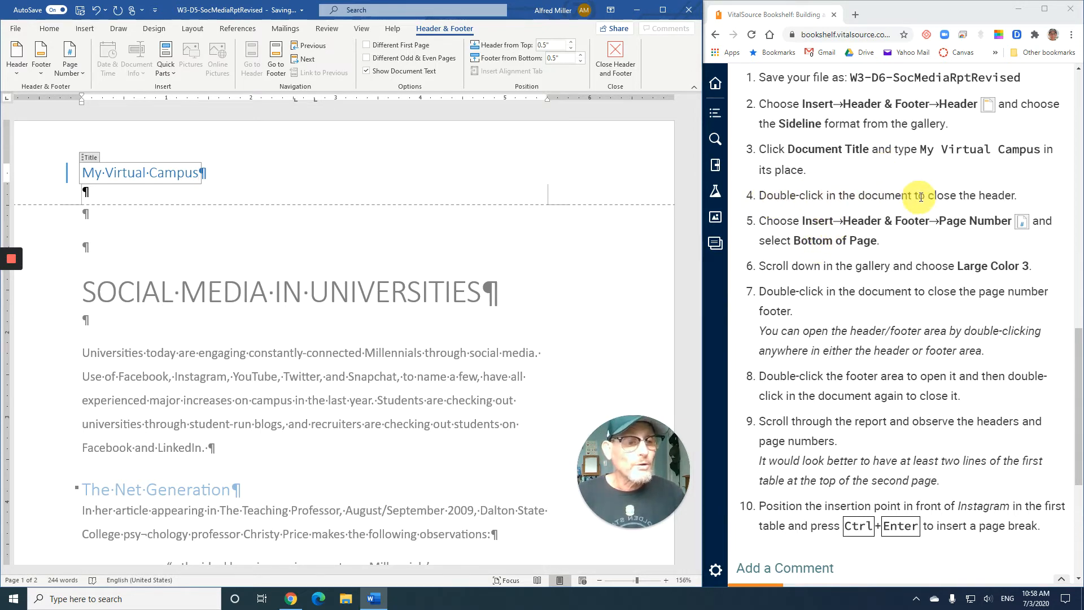
- Leave the header and insert the Large Color 3 page number at the bottom of the page, closing the footer again
double_click(145, 318)
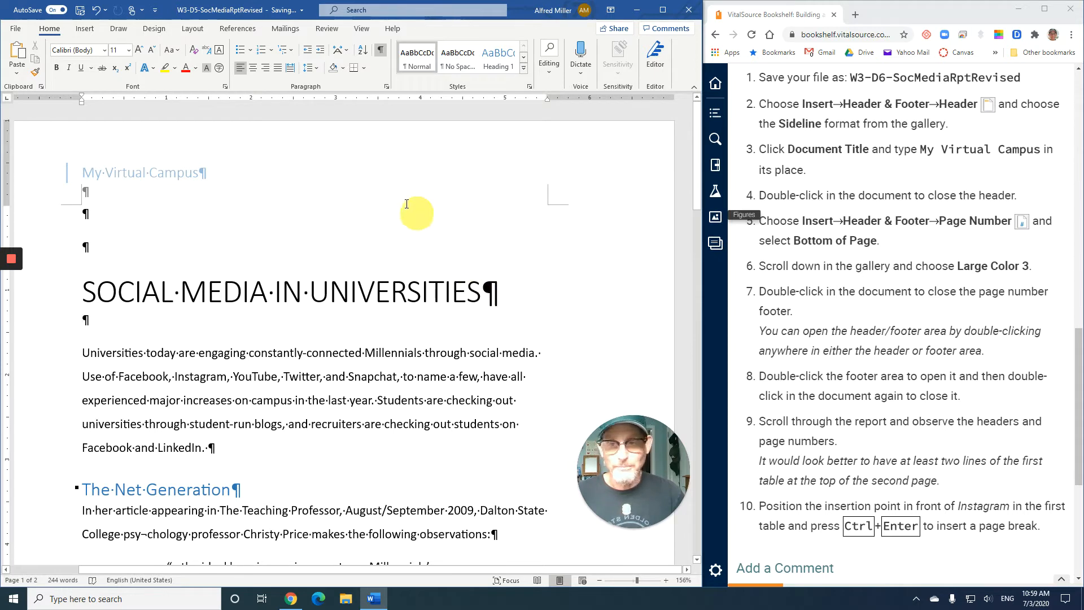
click(86, 29)
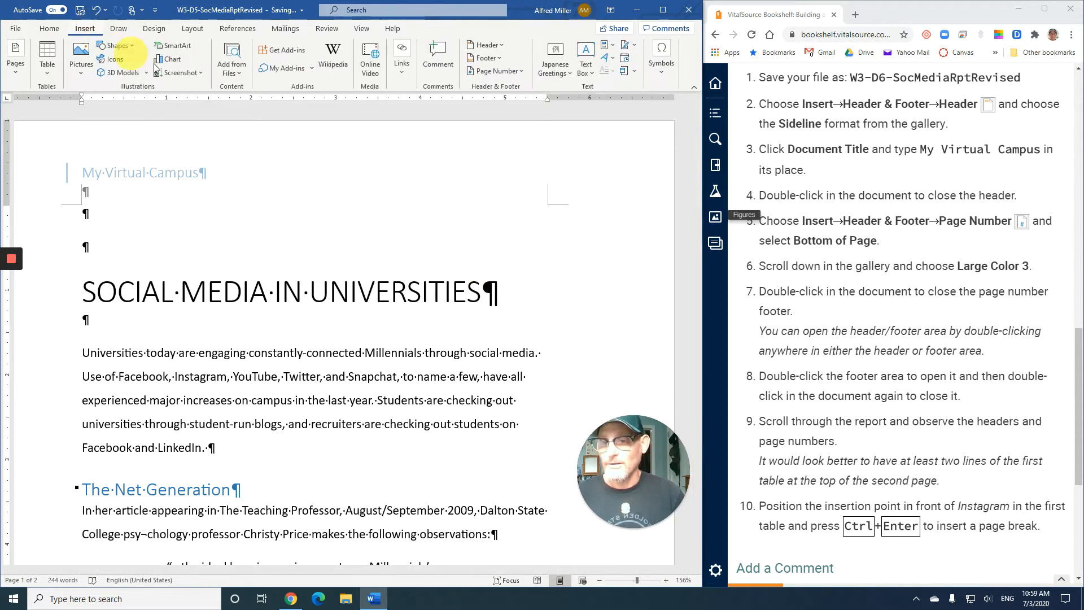
click(518, 71)
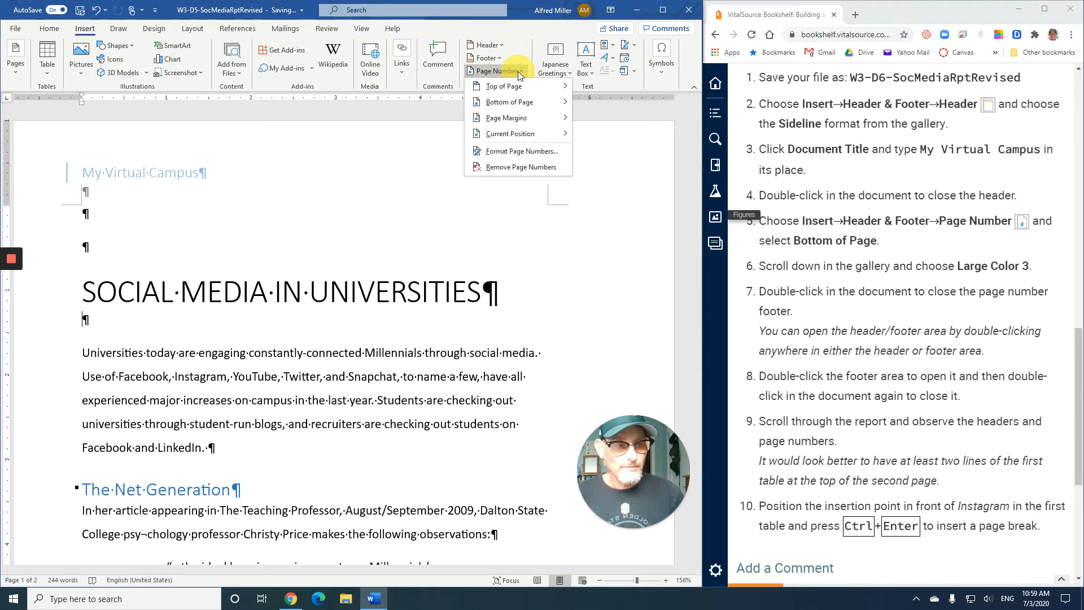
mouse_move(506, 104)
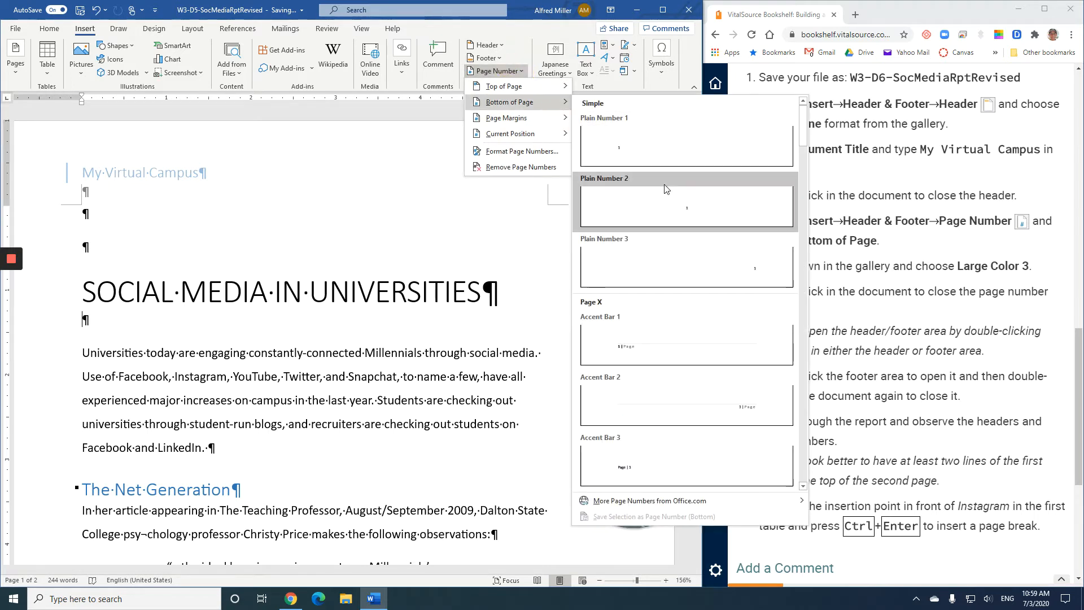
scroll(658, 226, down, 10)
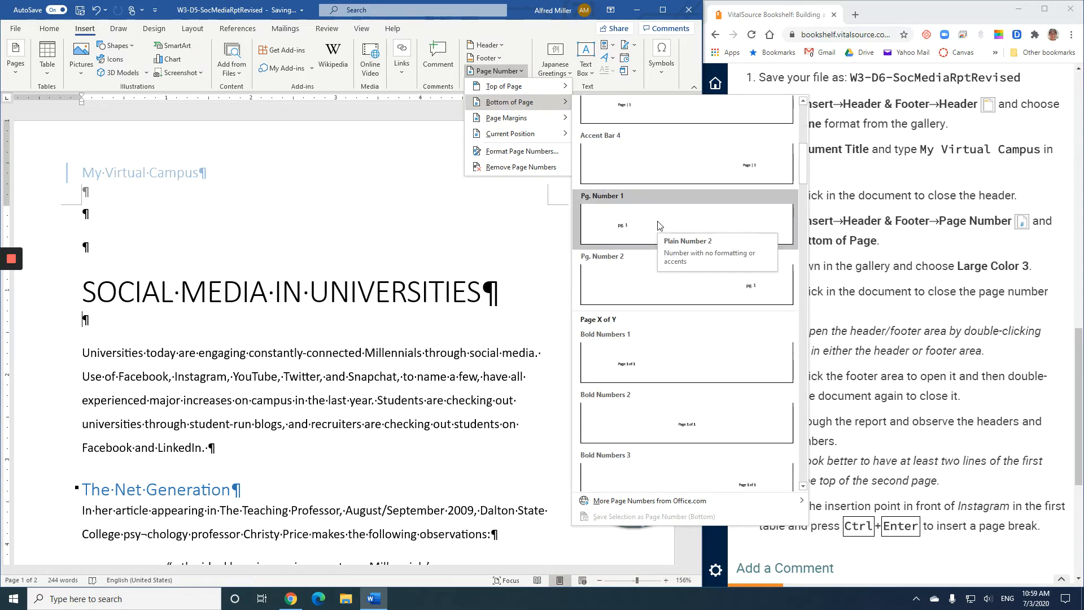
scroll(659, 226, down, 8)
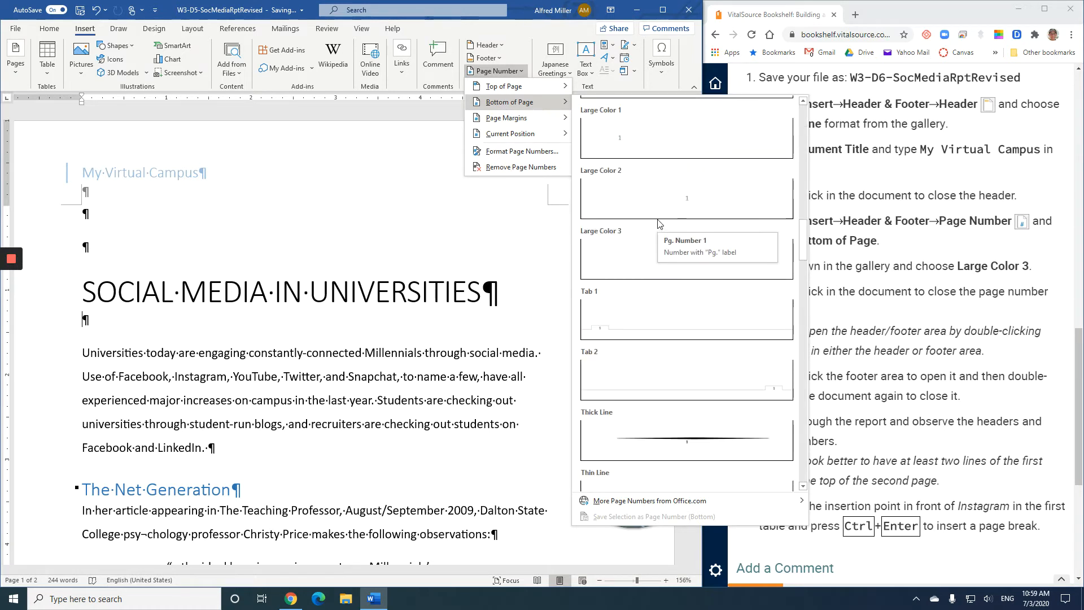
click(629, 258)
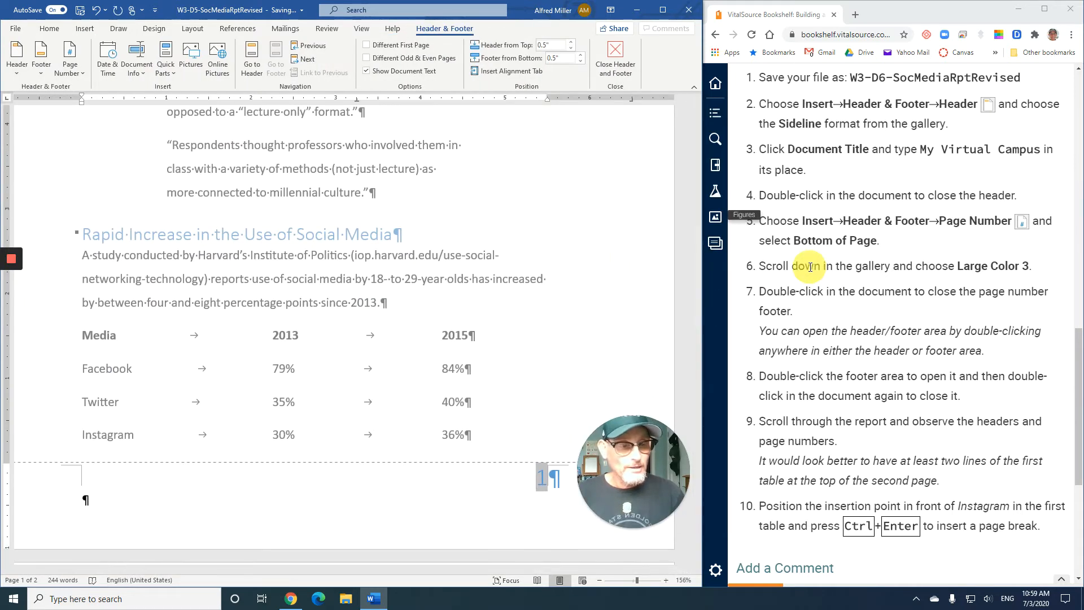
double_click(453, 239)
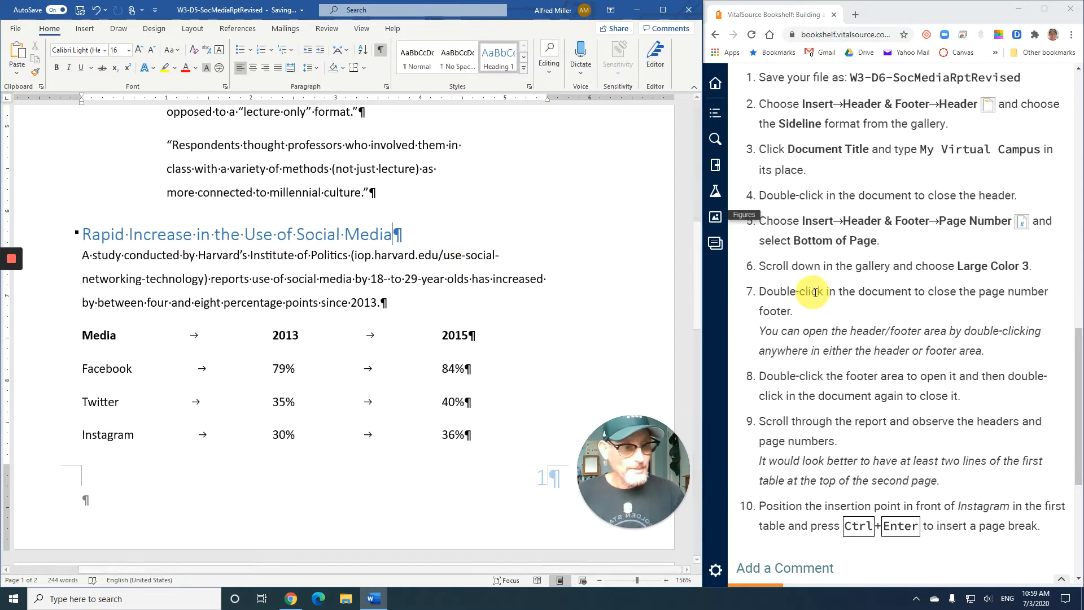
- Reopen the footer on page 1 for editing and return to the body text
scroll(837, 298, down, 1)
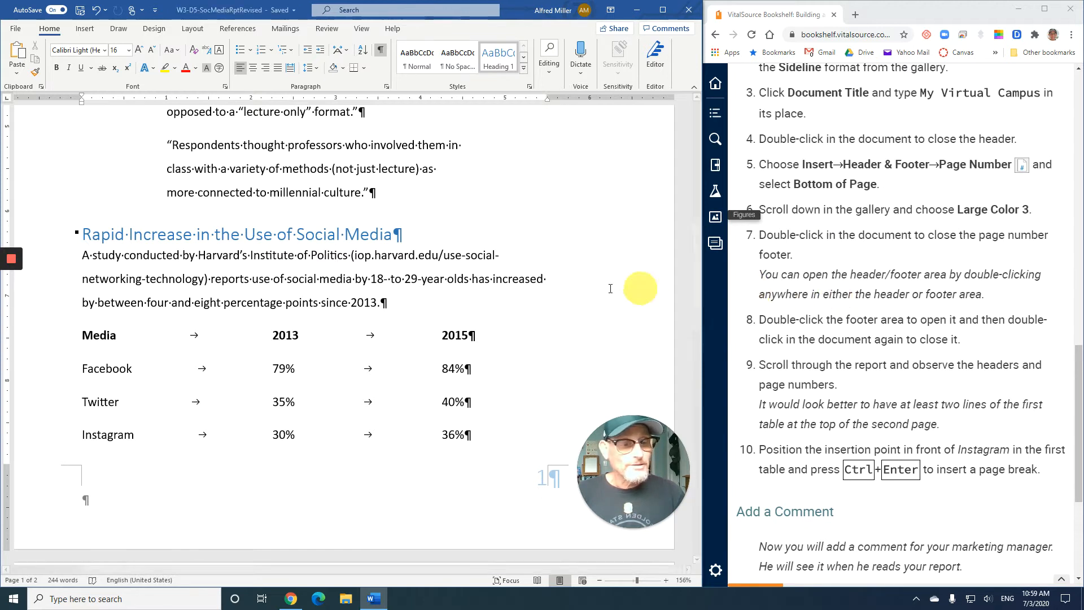
scroll(468, 281, down, 1)
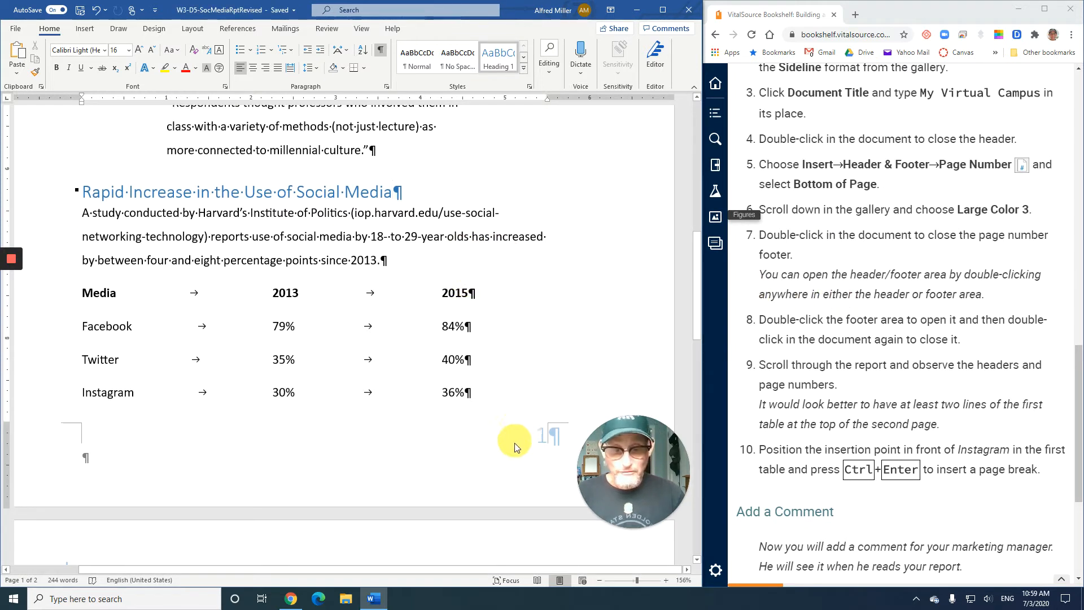
double_click(488, 451)
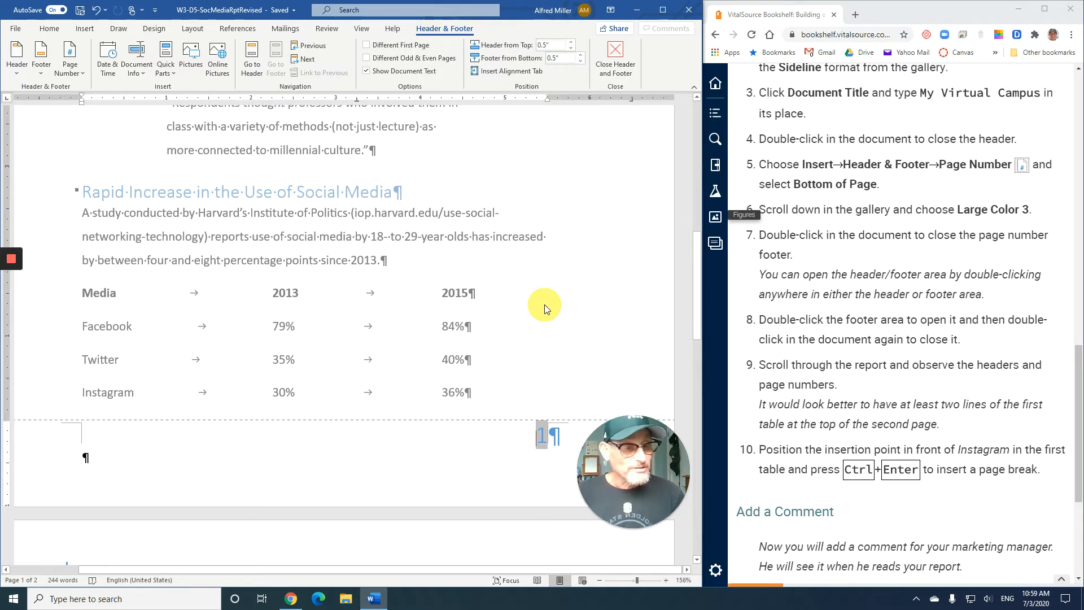
double_click(530, 278)
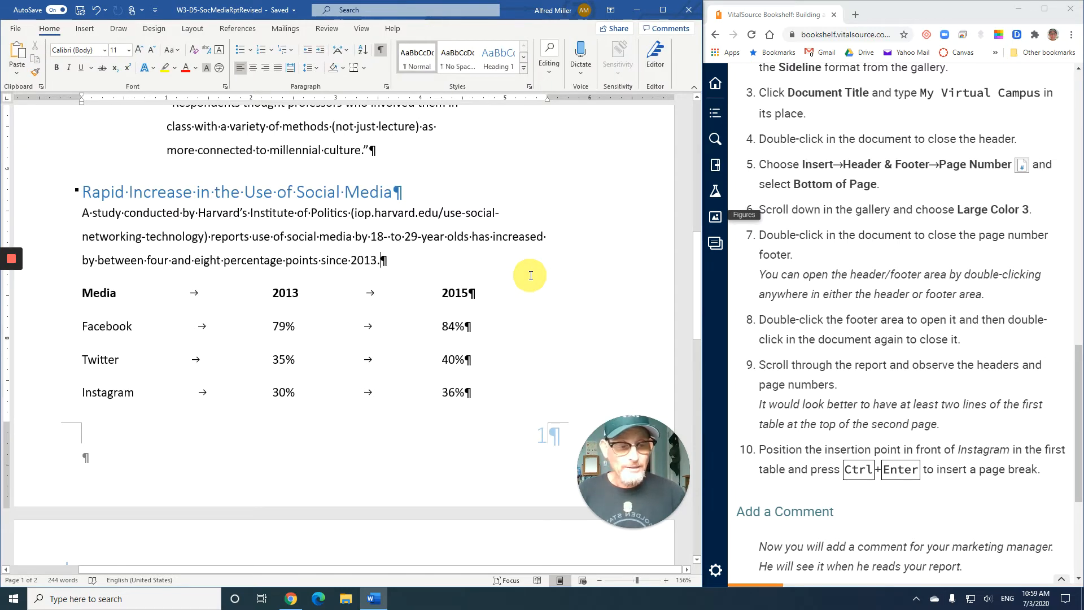
- Look through the whole report to check the headers, the page numbers and where the first table splits across pages
scroll(531, 275, down, 3)
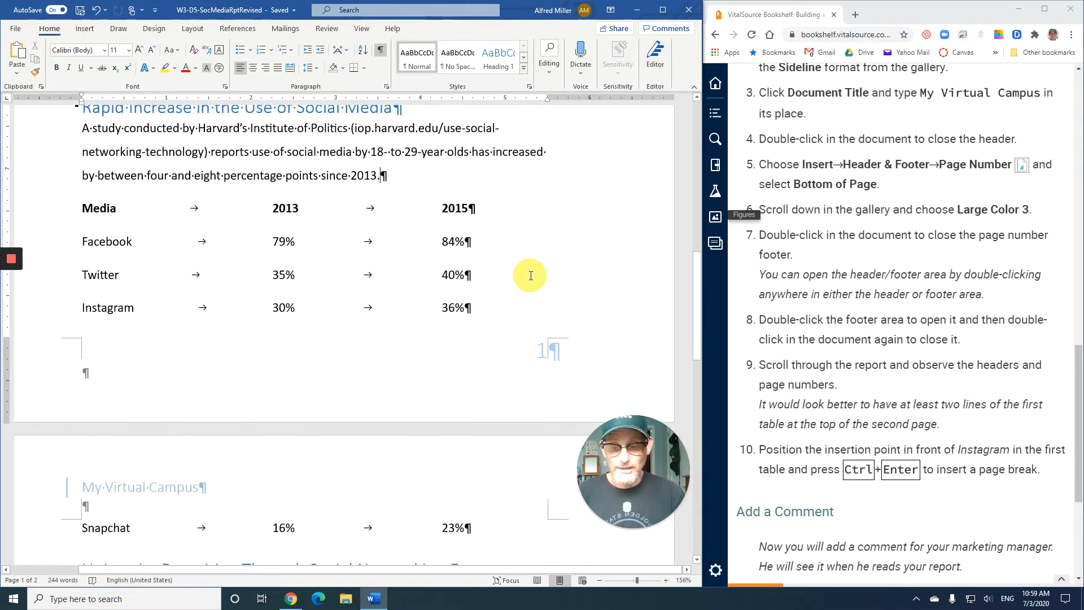
scroll(528, 277, down, 5)
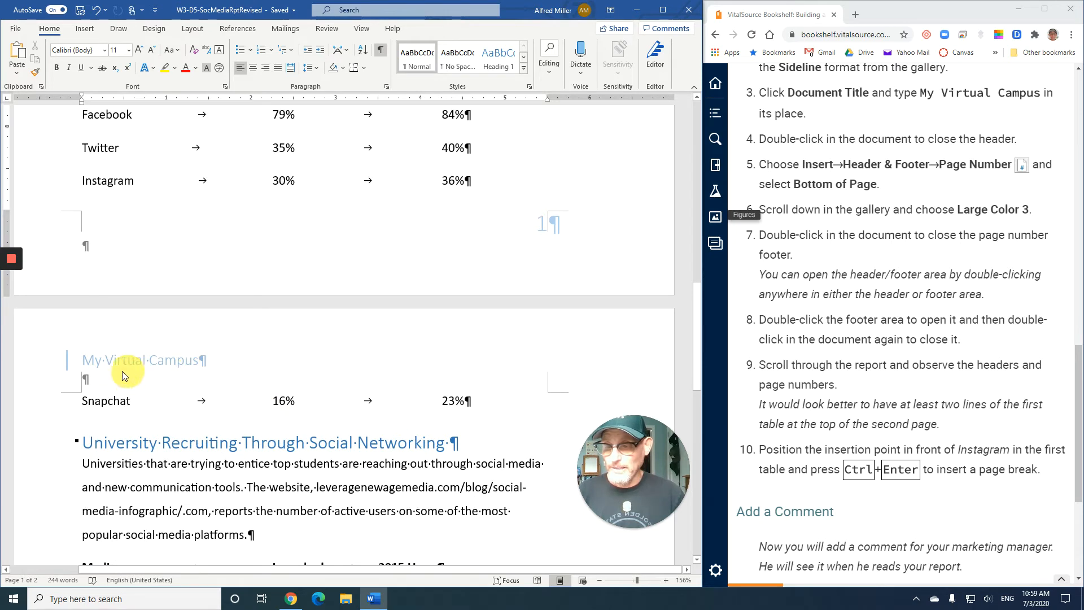
scroll(310, 315, down, 18)
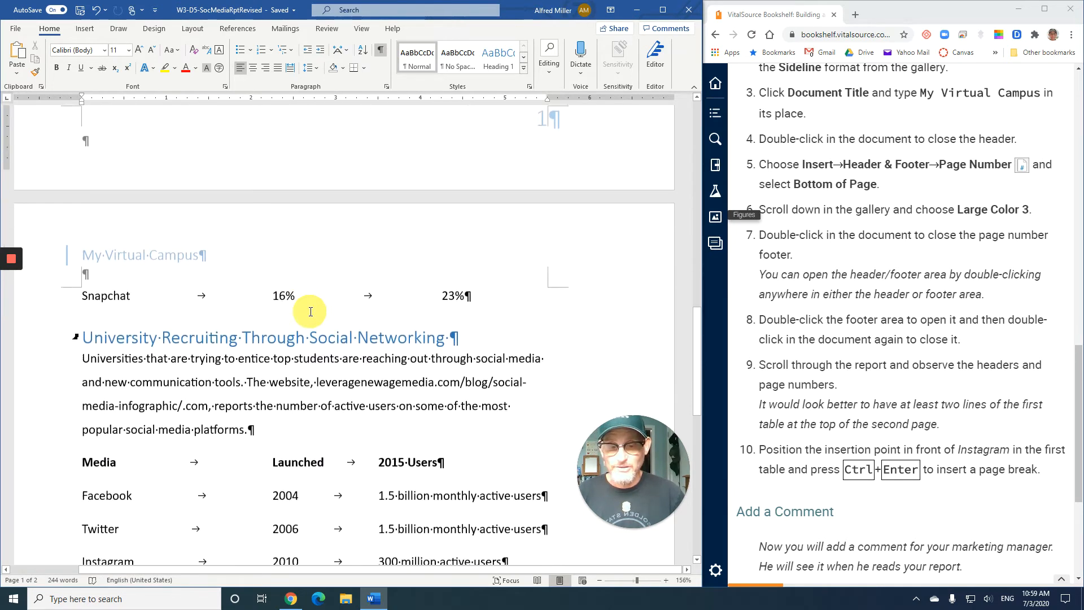
scroll(309, 312, down, 20)
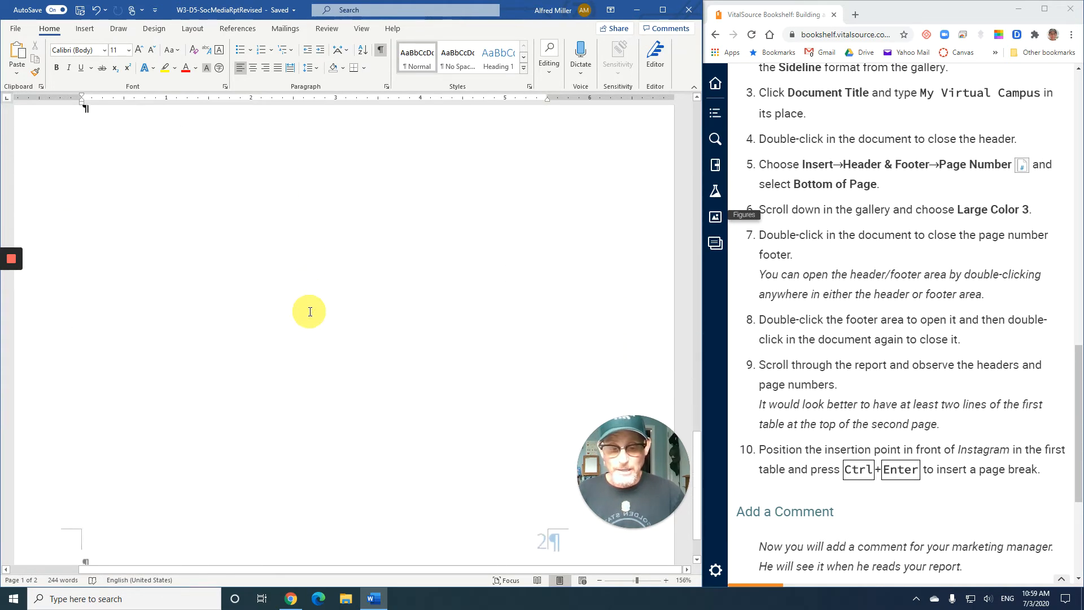
scroll(306, 313, up, 15)
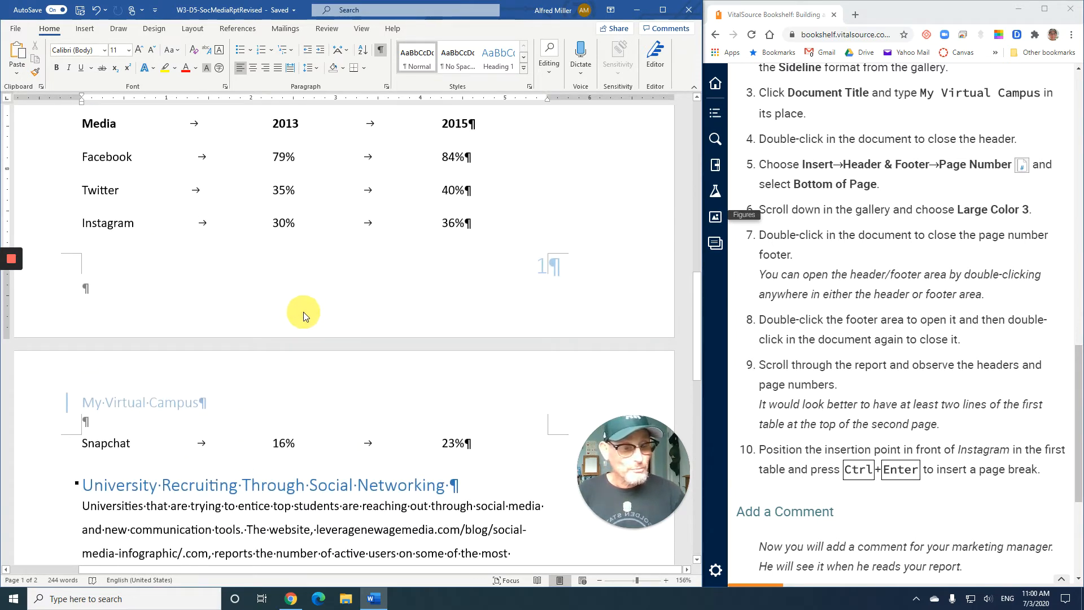
scroll(301, 312, down, 3)
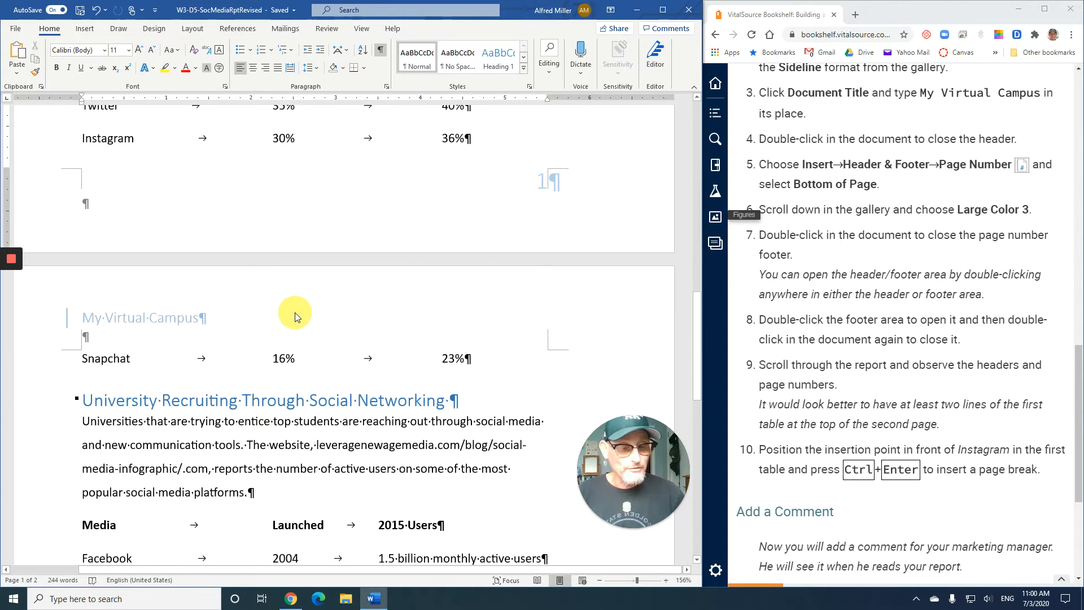
scroll(295, 317, up, 20)
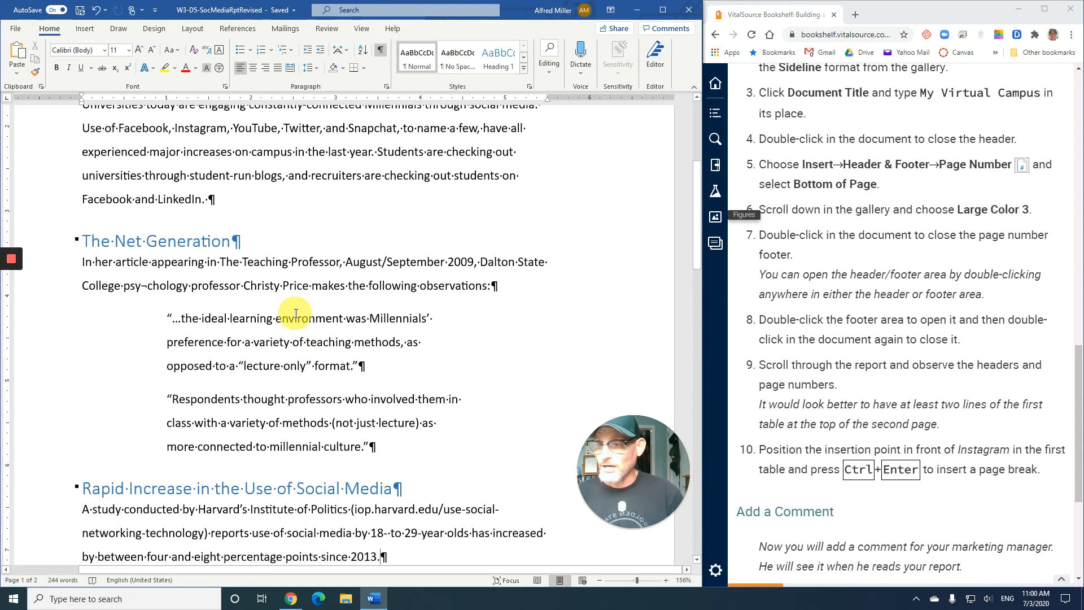
scroll(296, 314, up, 6)
scroll(294, 316, down, 14)
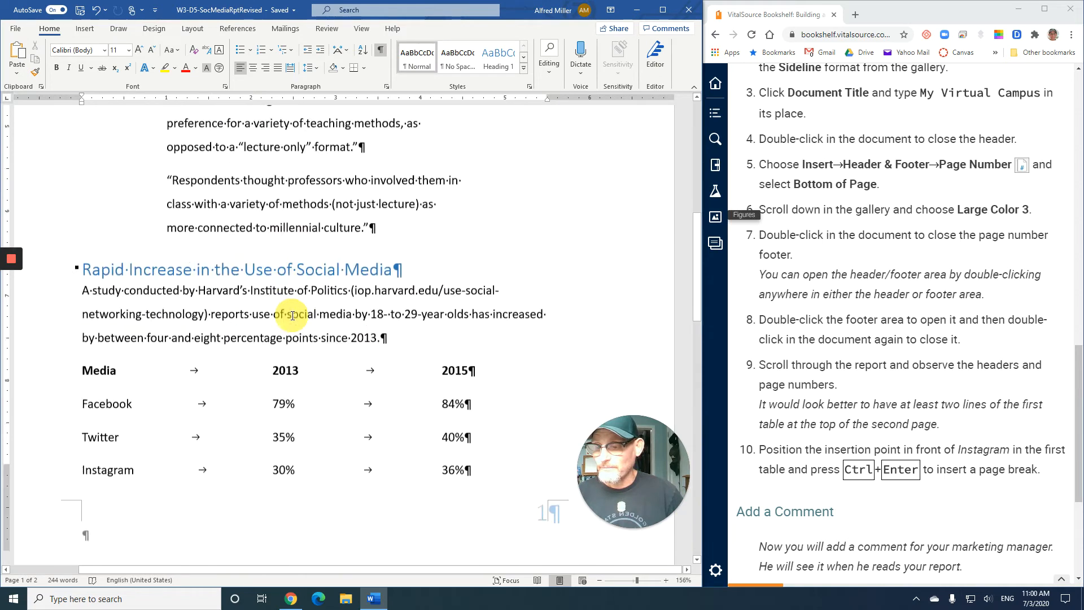
- Insert a page break in front of Instagram in the first table and check the split across both pages
scroll(293, 315, down, 3)
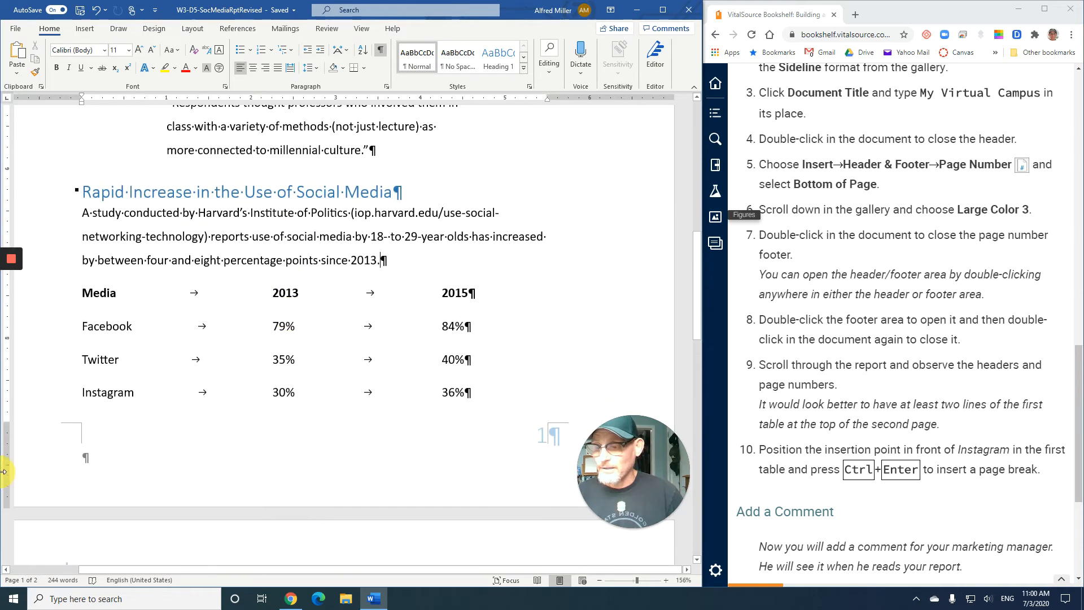
click(82, 394)
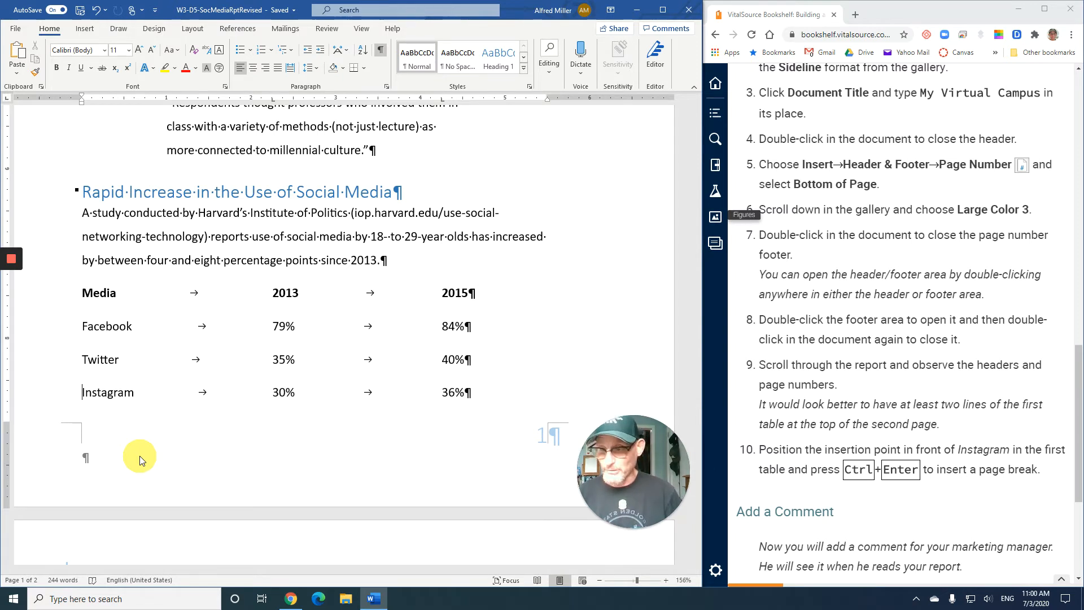
key(ctrl+Return)
scroll(219, 420, down, 1)
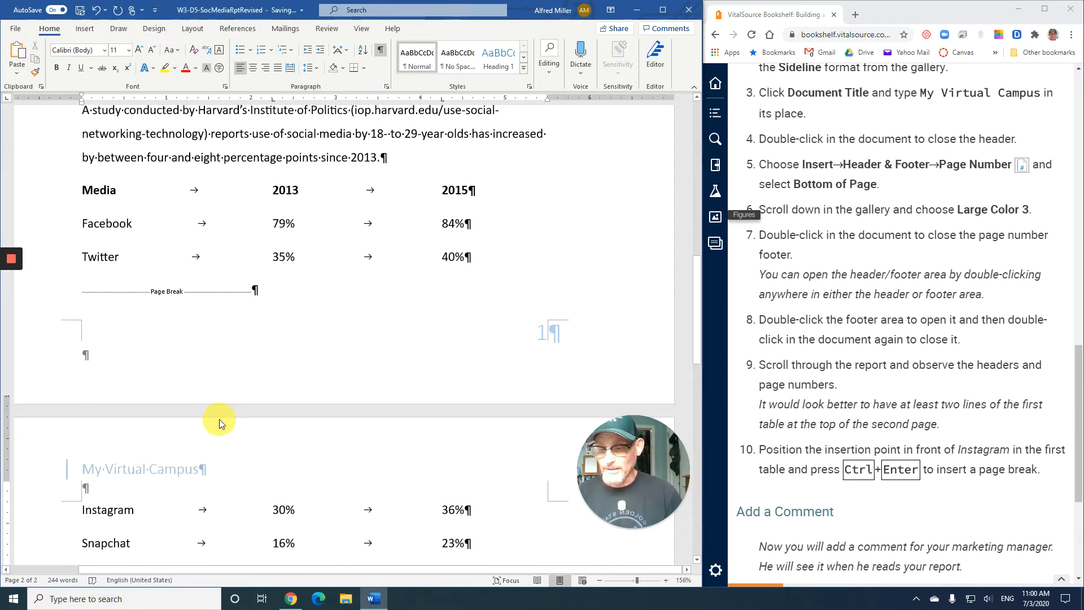
scroll(219, 419, down, 3)
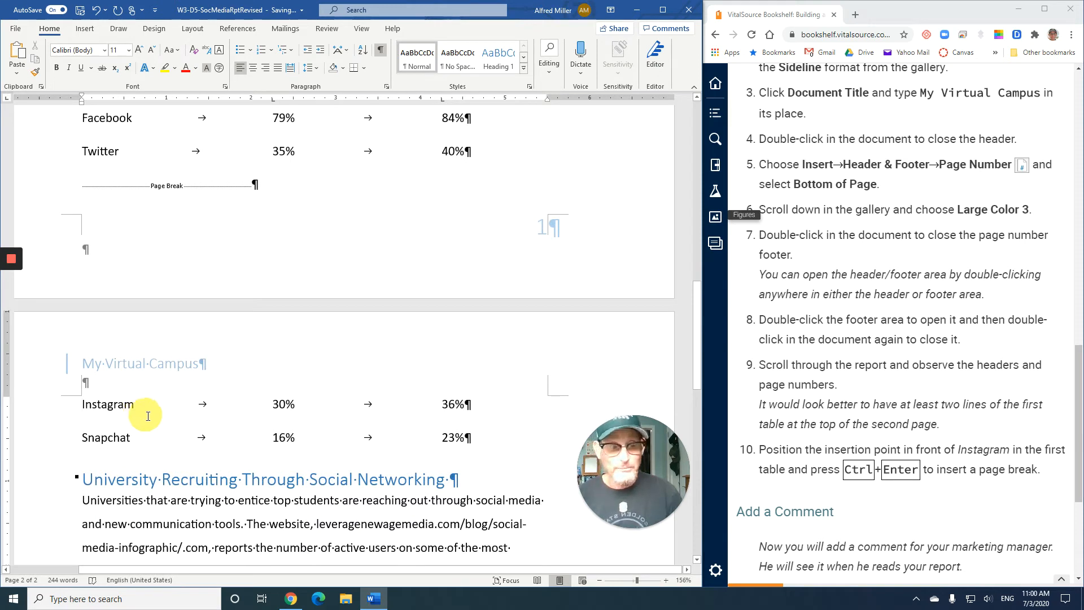
- Read the textbook's comment instructions and add a new comment anchored to the word UNIVERSITIES in the report title
scroll(892, 405, down, 5)
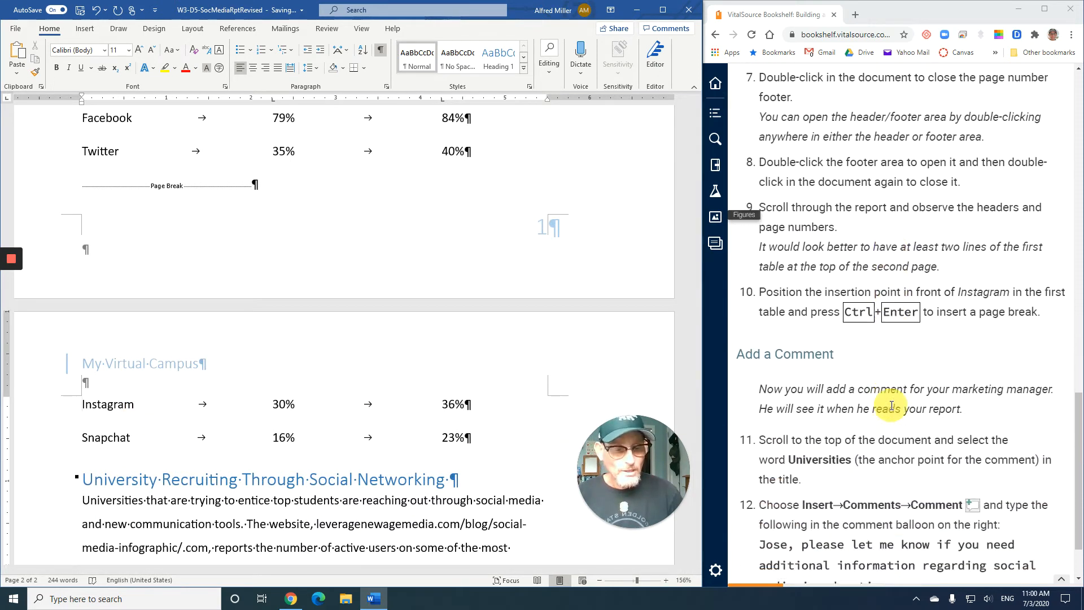
scroll(892, 405, down, 1)
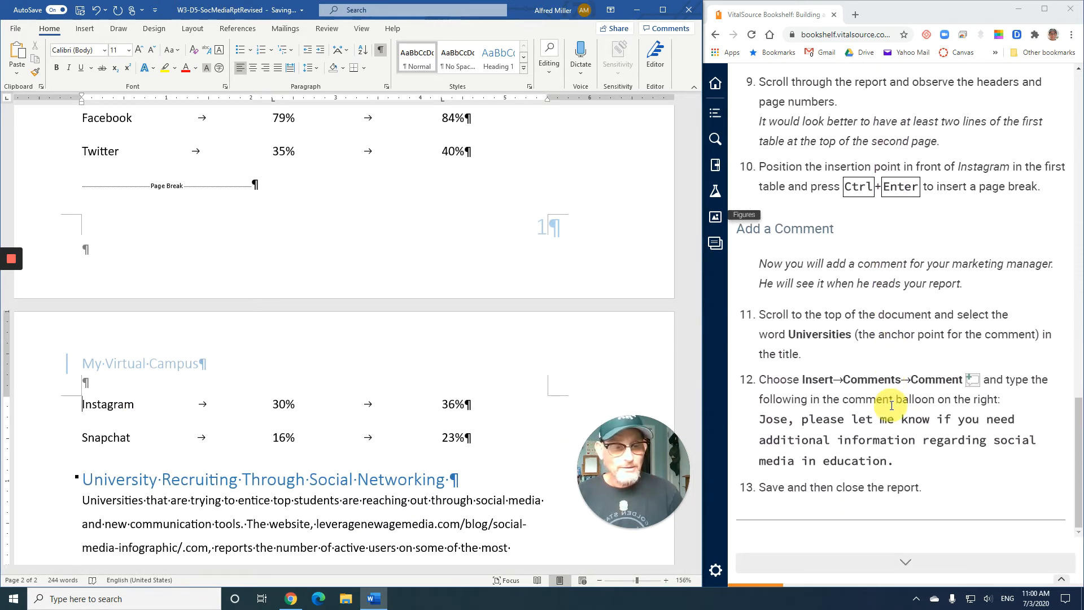
scroll(426, 298, up, 7)
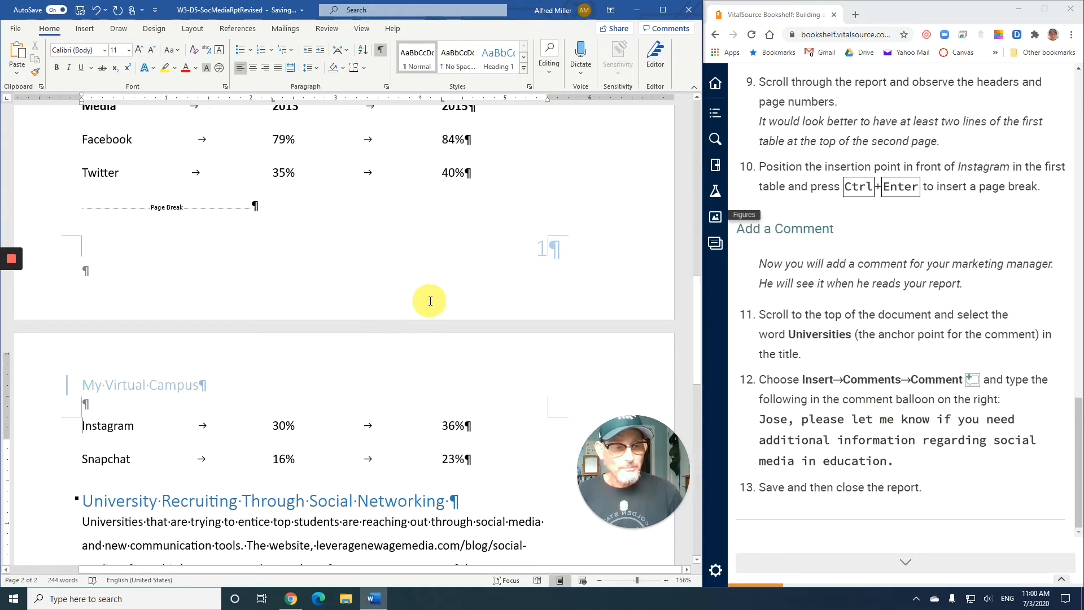
scroll(431, 301, up, 5)
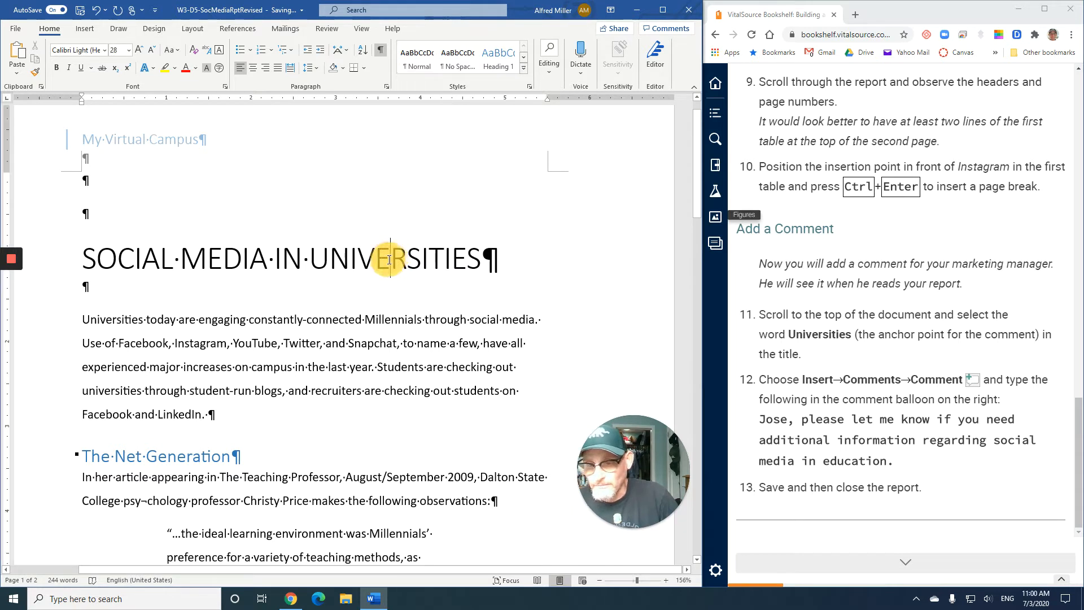
double_click(391, 261)
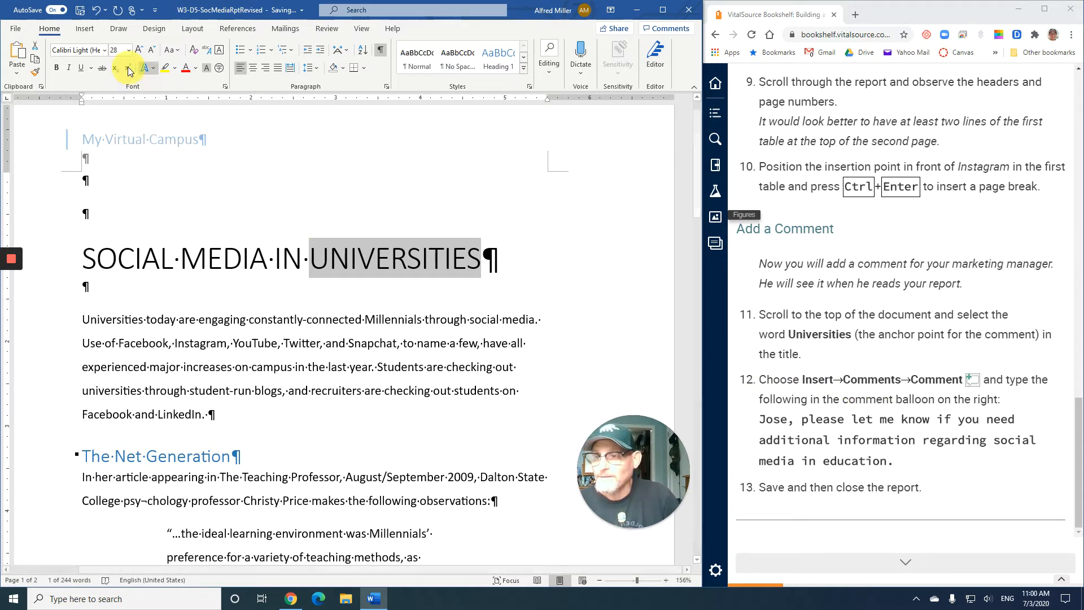
click(89, 31)
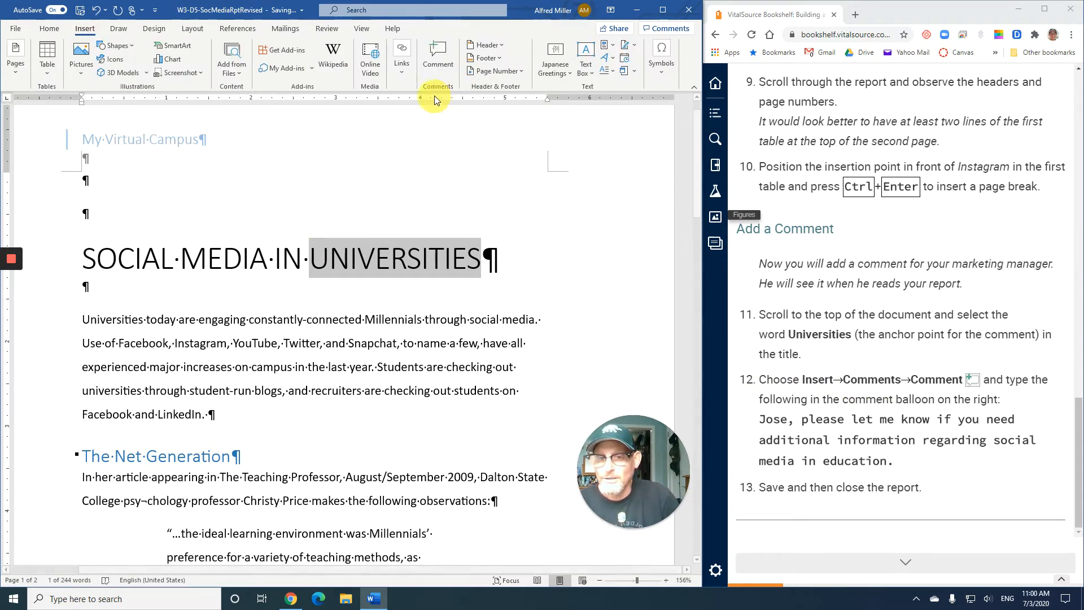
click(440, 56)
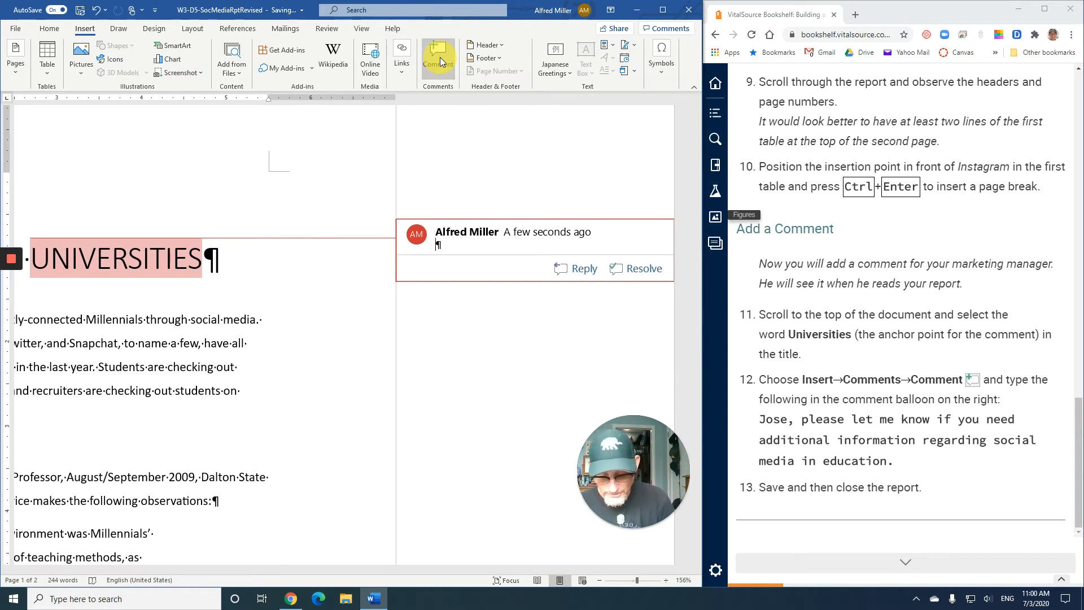
- Fill in the comment with the marketing manager's first name, followed by ", please let me know if you need additional information regarding social media in education."
text(Jose)
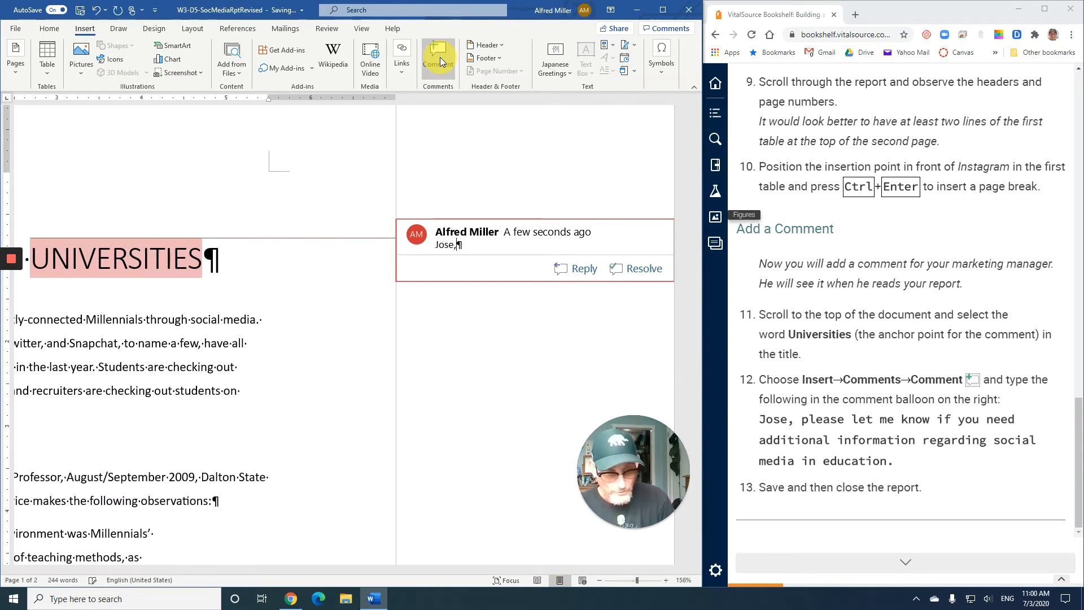
text(, please )
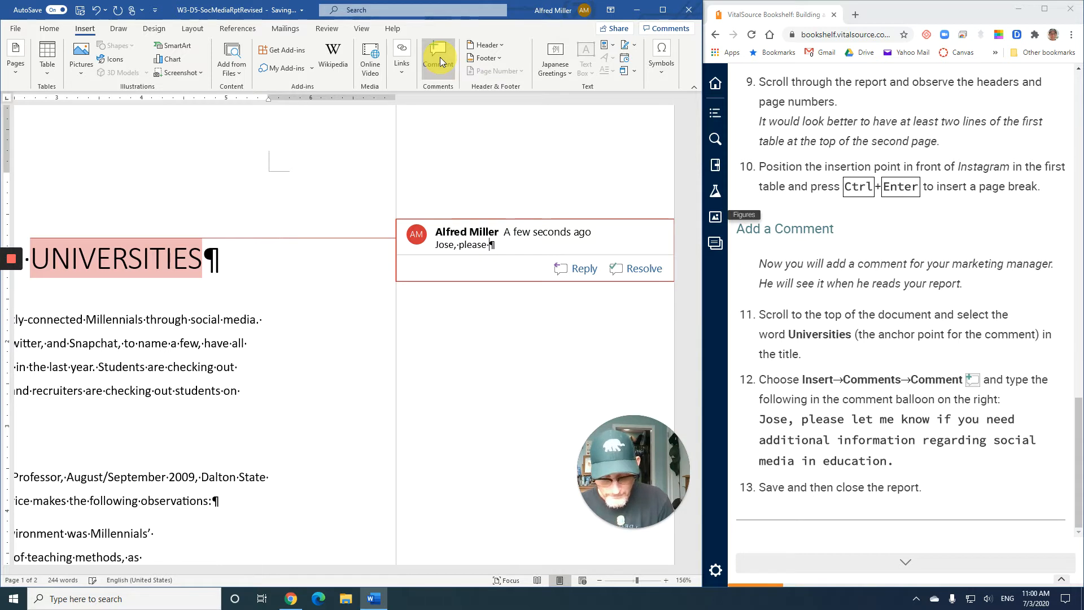
text(let me kno)
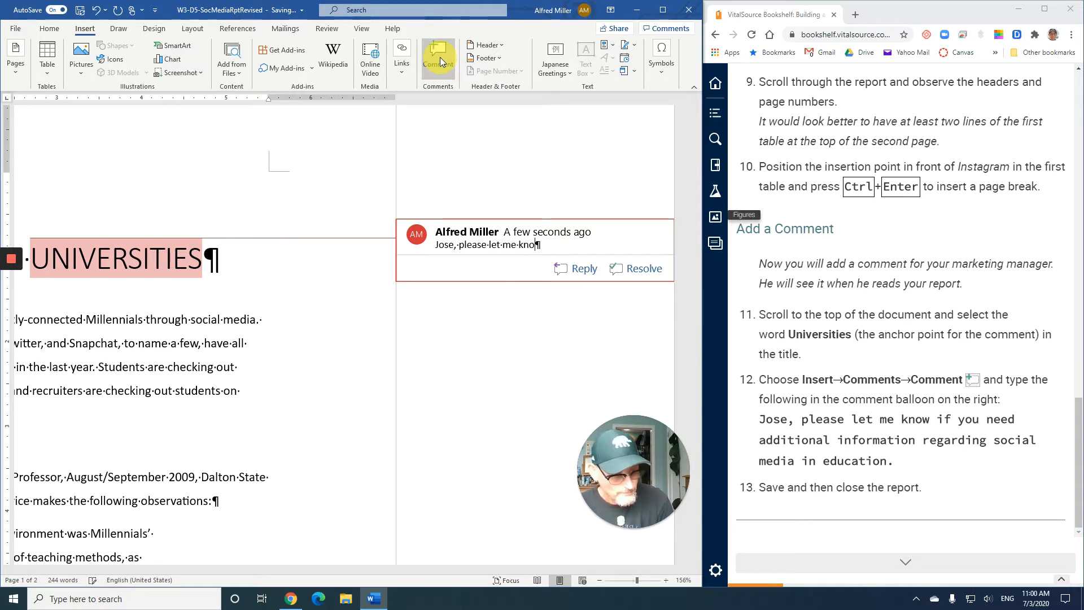
text(w if you )
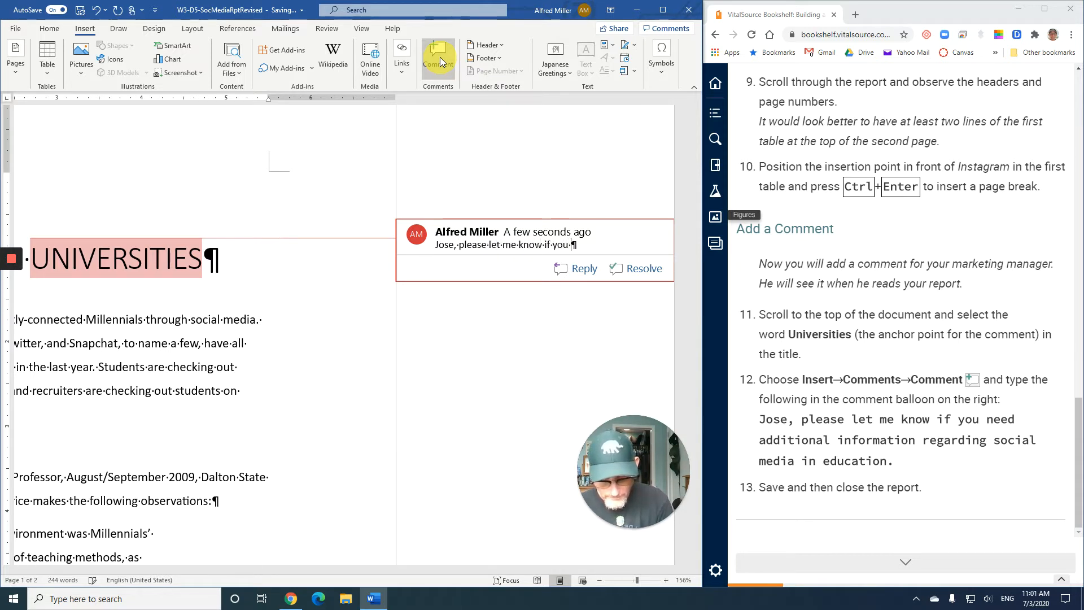
text(need addi)
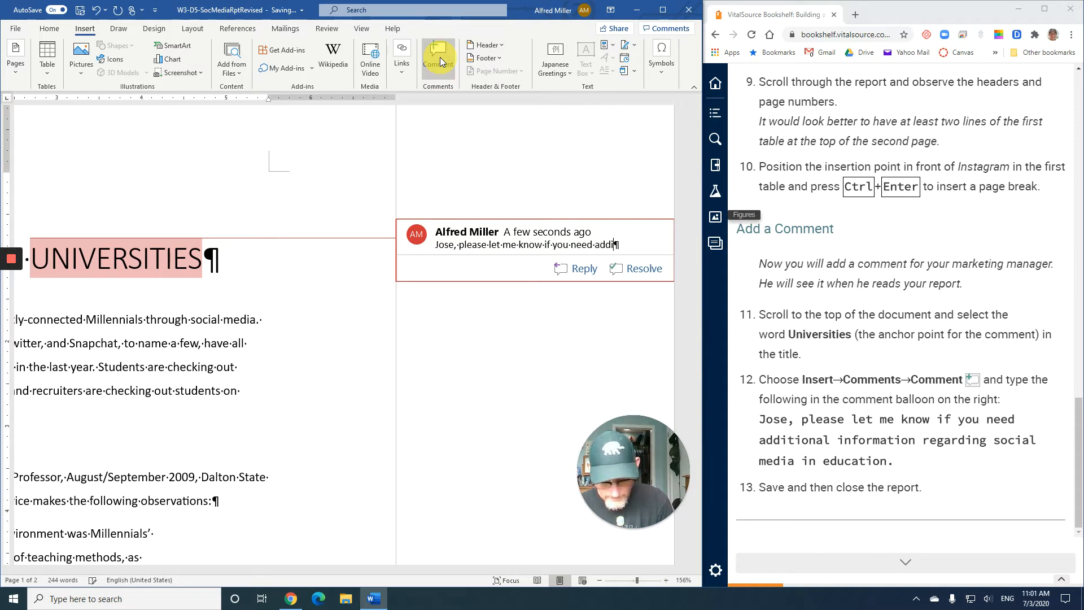
text(tional infromastion)
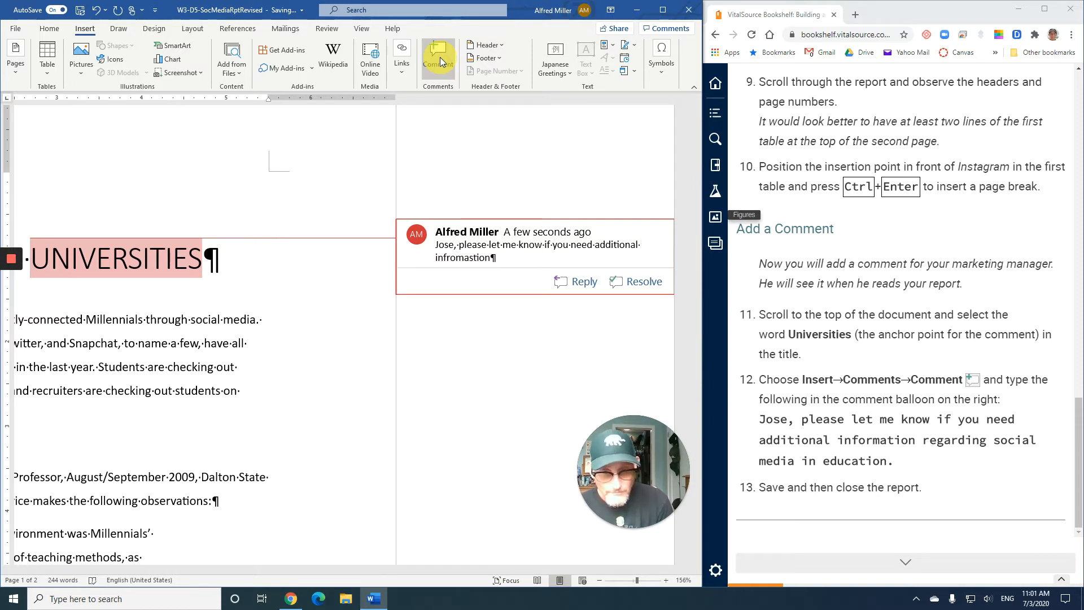
key(BackSpace)
key(BackSpace)
key(BackSpace)
key(BackSpace)
key(BackSpace)
text(tio)
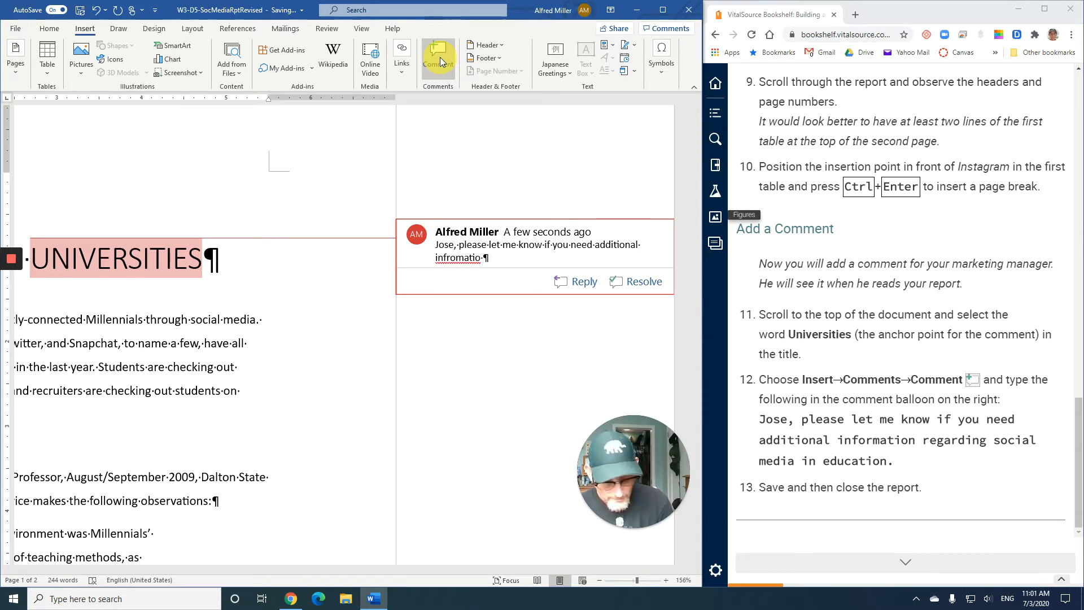
key(BackSpace)
text(n )
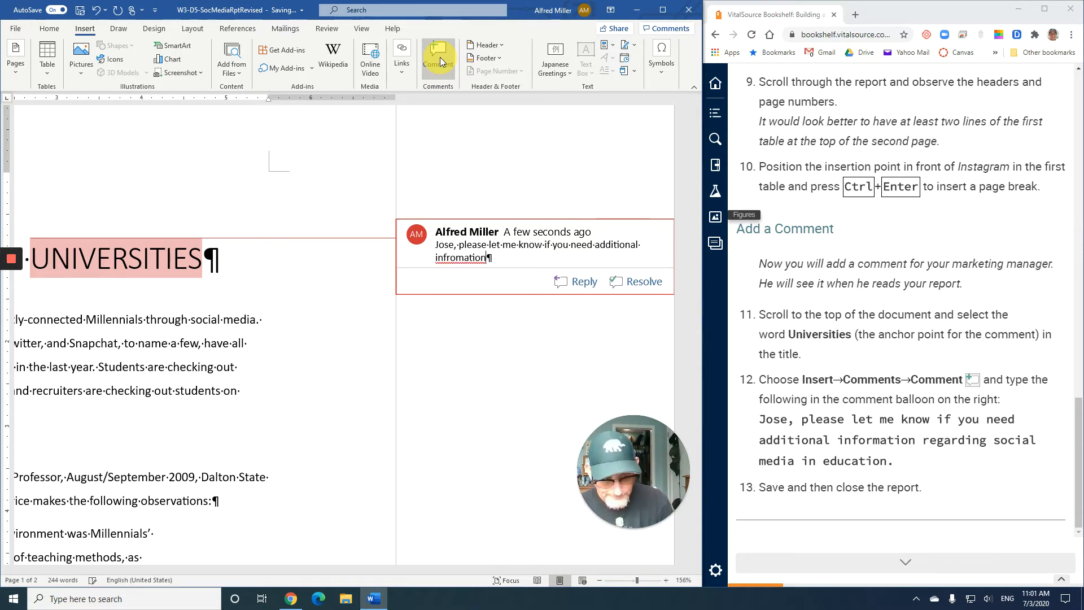
text(re)
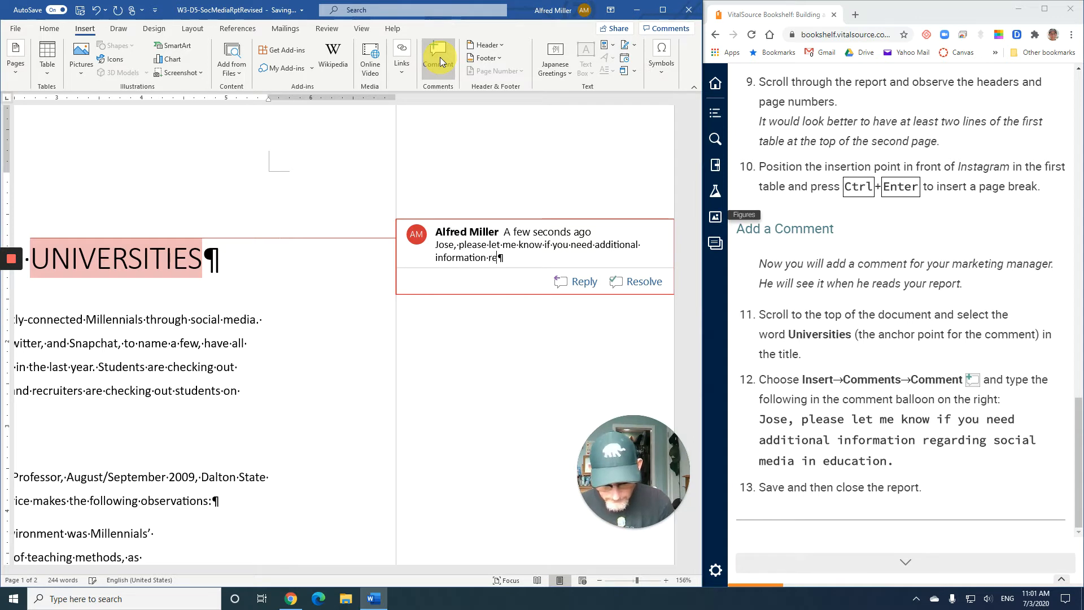
text(garding )
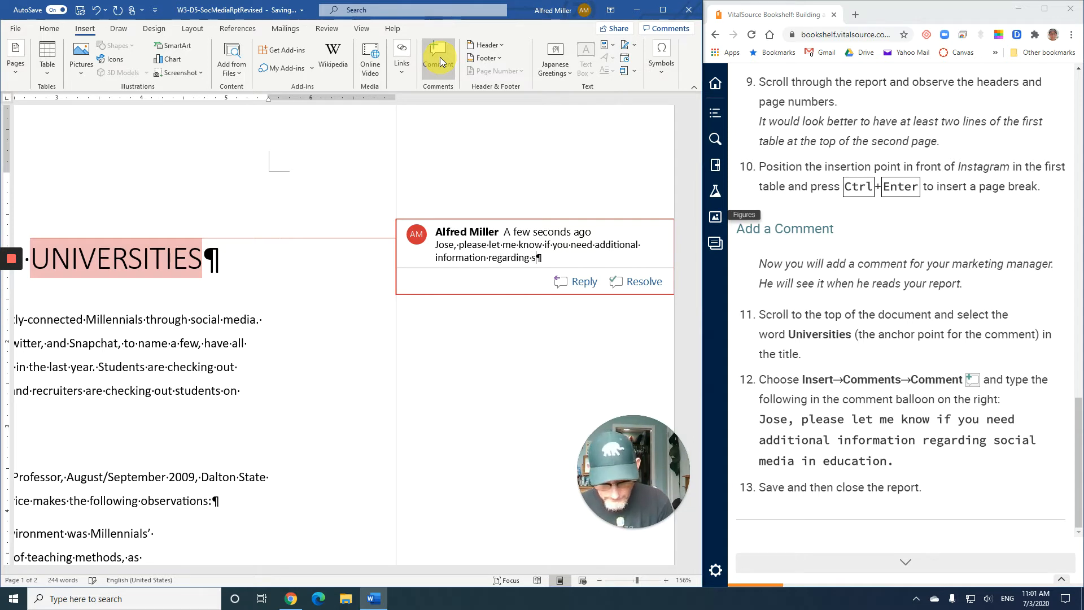
text(social )
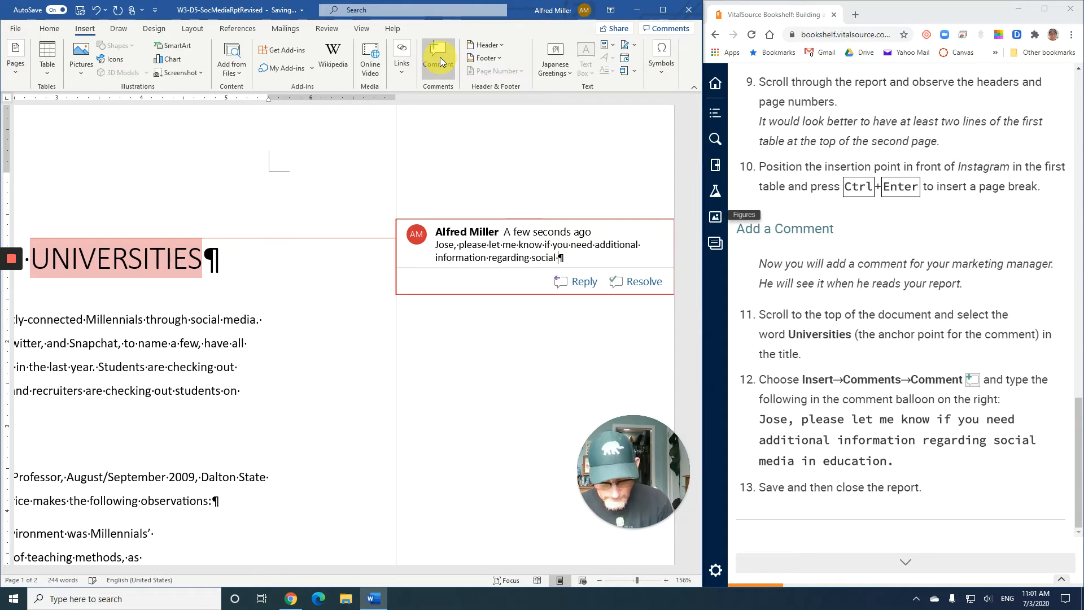
text(media)
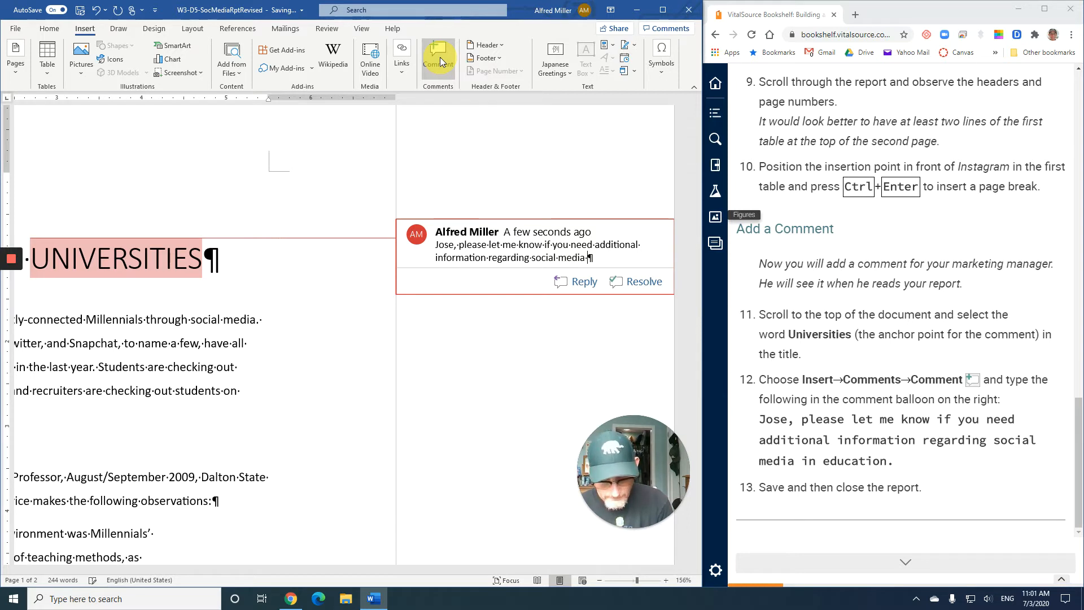
text( in edu)
text(cat)
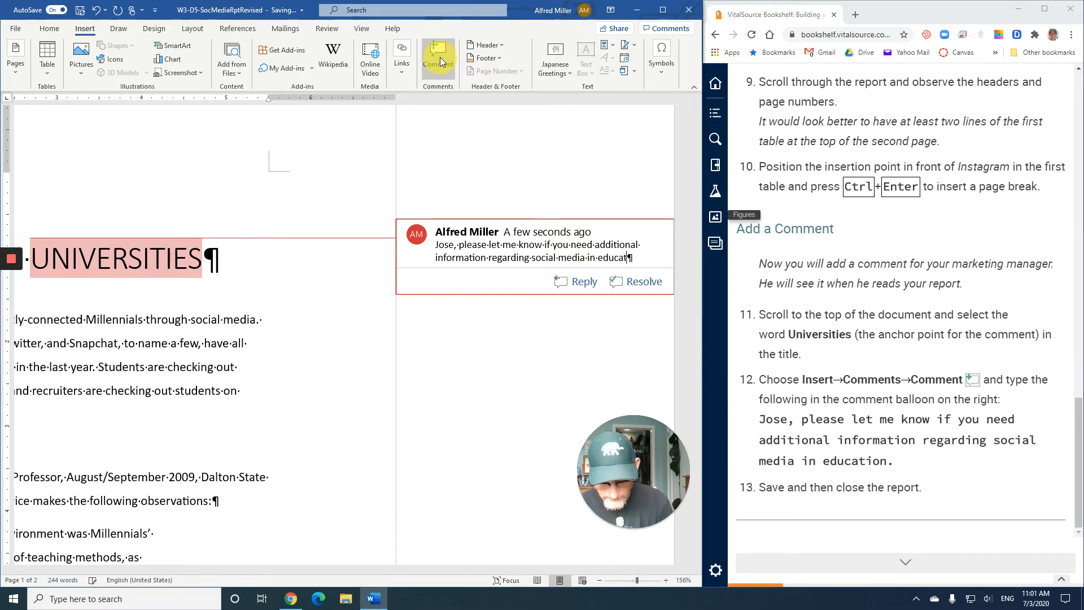
text(ion.)
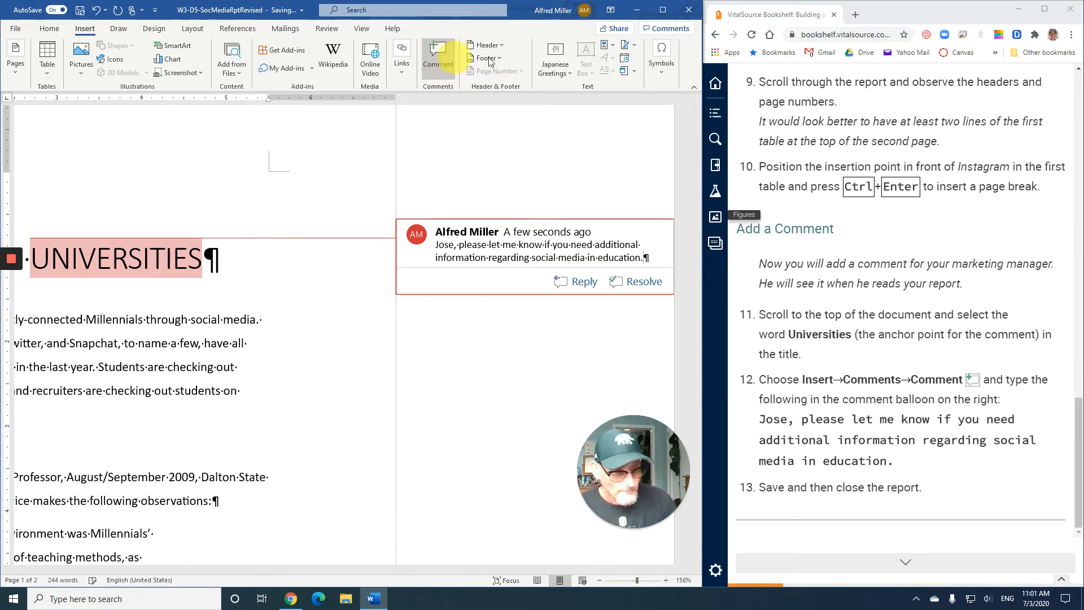
- Return to the body text and check how the comment is linked to the word UNIVERSITIES in the title
click(192, 328)
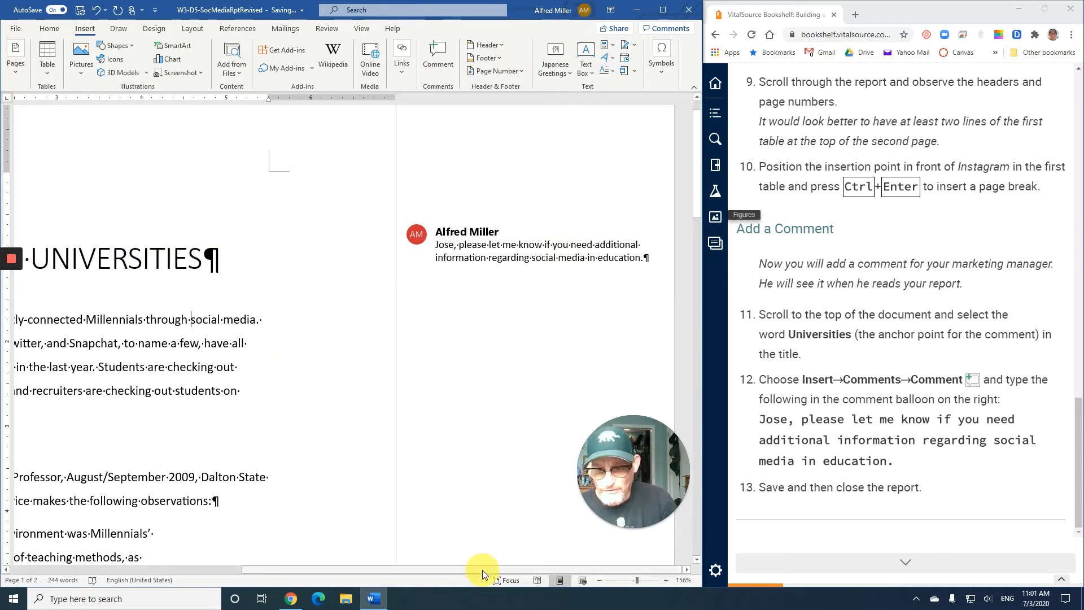
click(460, 251)
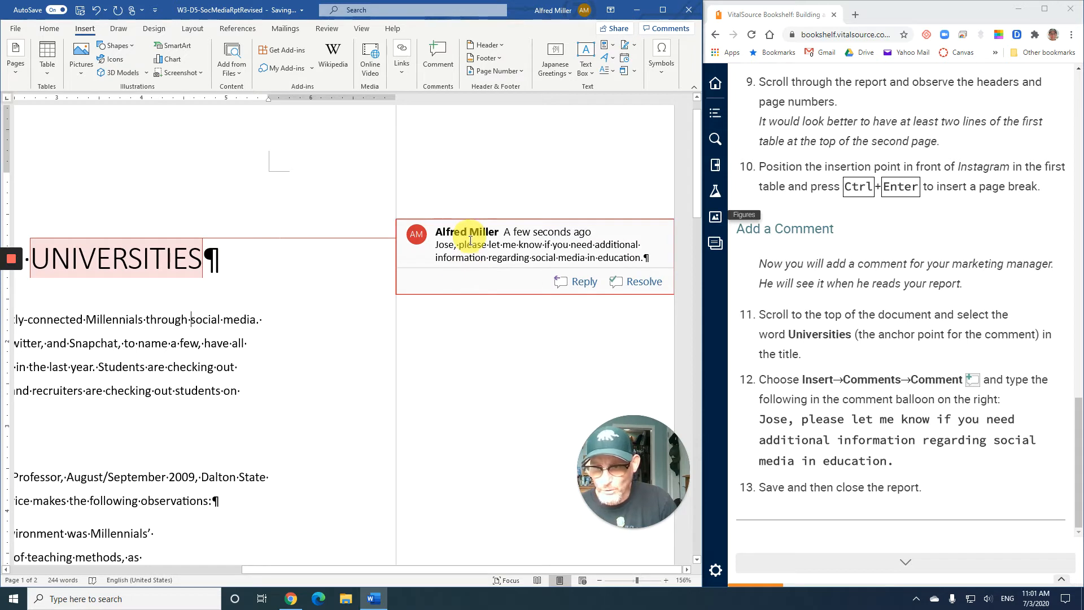
click(128, 259)
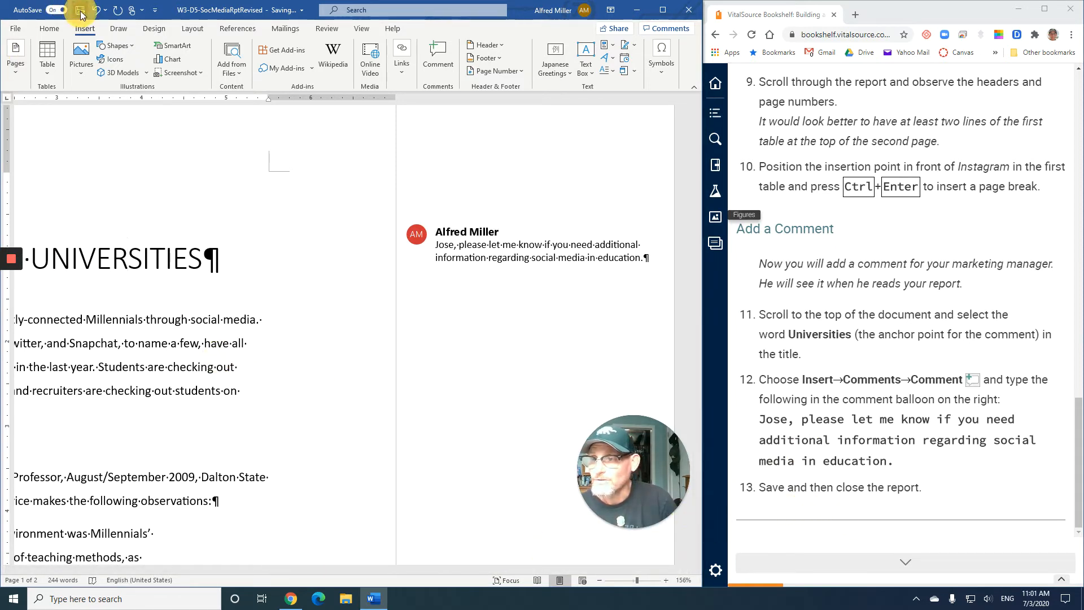
- Close the report W3-D5-SocMediaRptRevised while keeping the word processor open
click(17, 29)
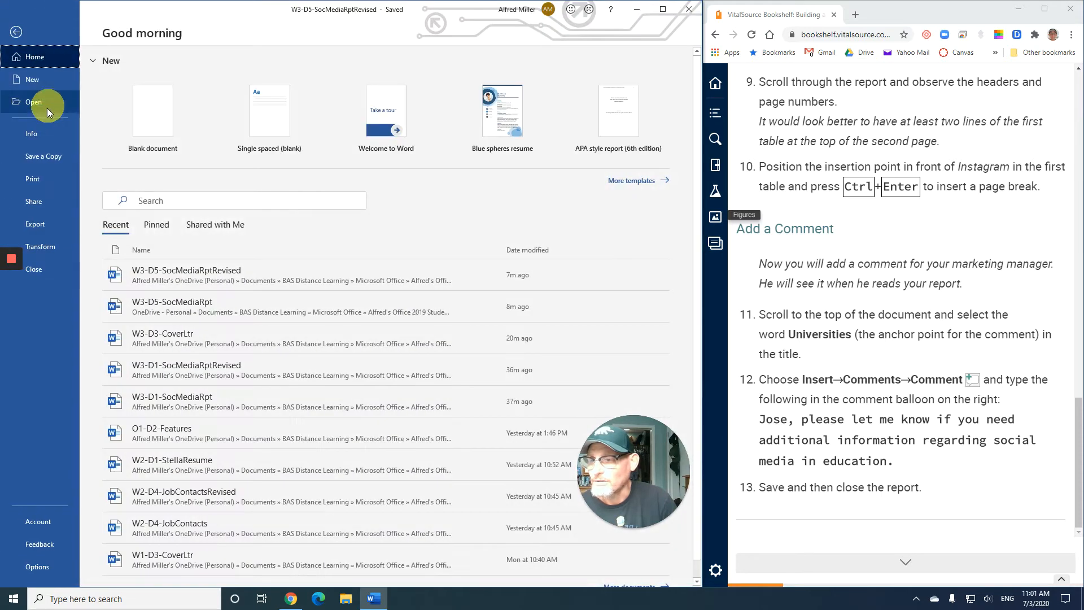
click(42, 270)
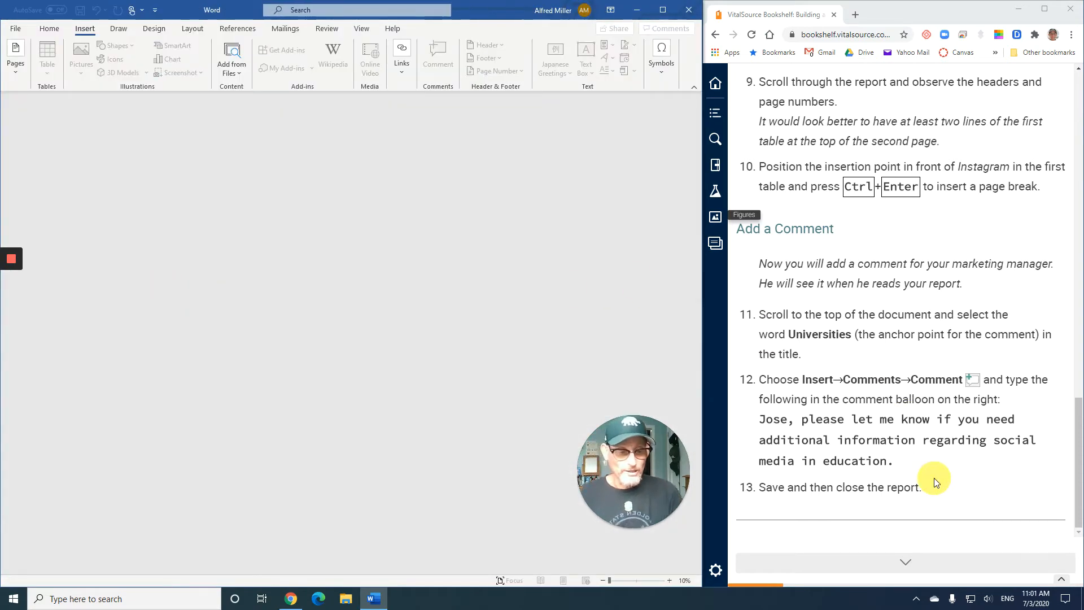
- Go to the textbook's next section, Arranging Text in Multiple Columns, and read about column settings, column breaks and section break types
click(910, 561)
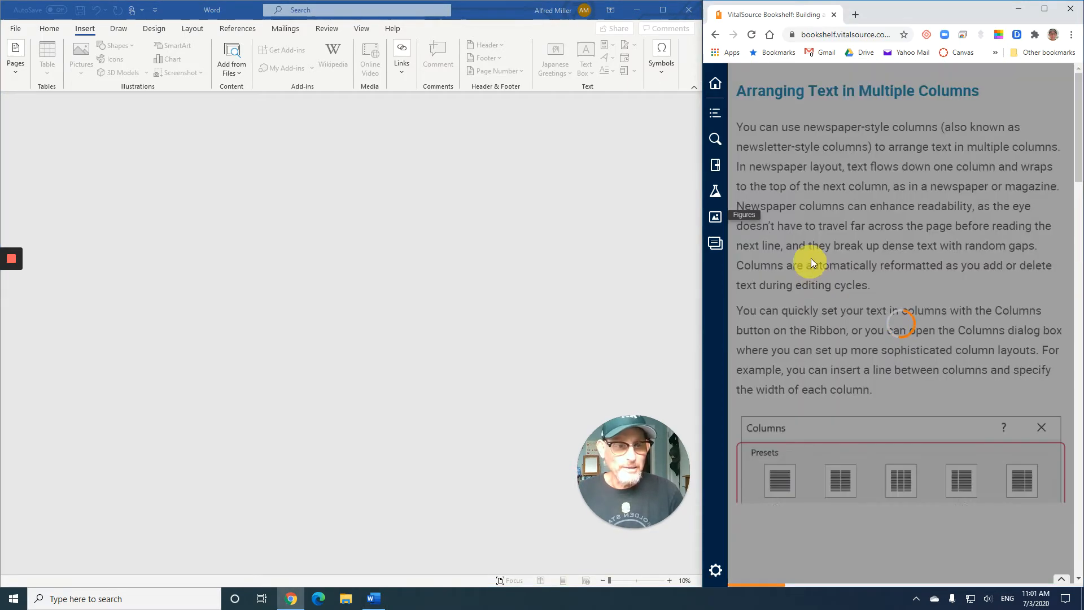
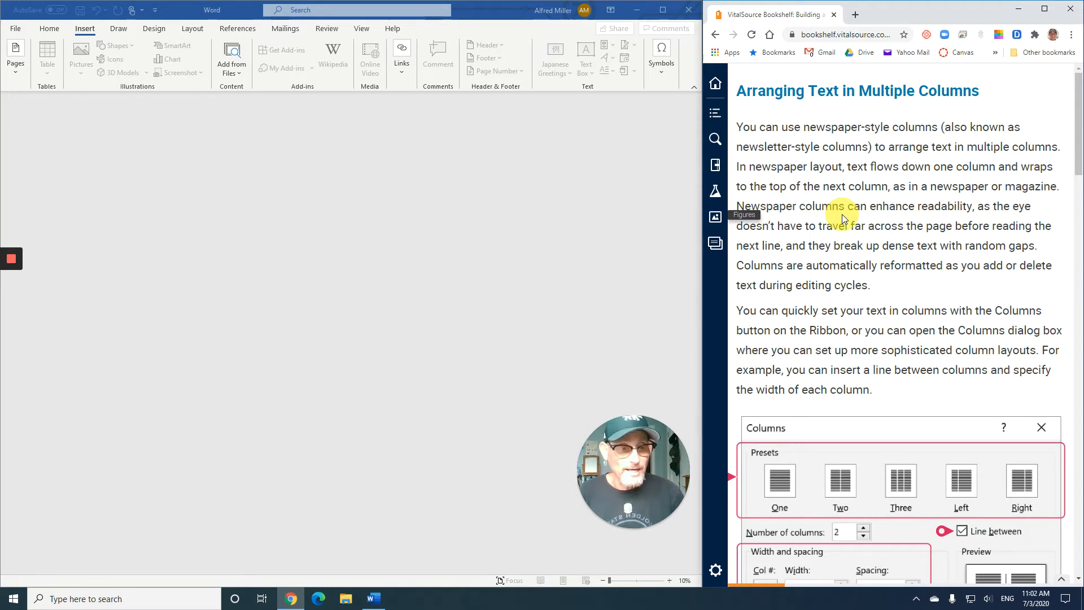
scroll(842, 215, down, 4)
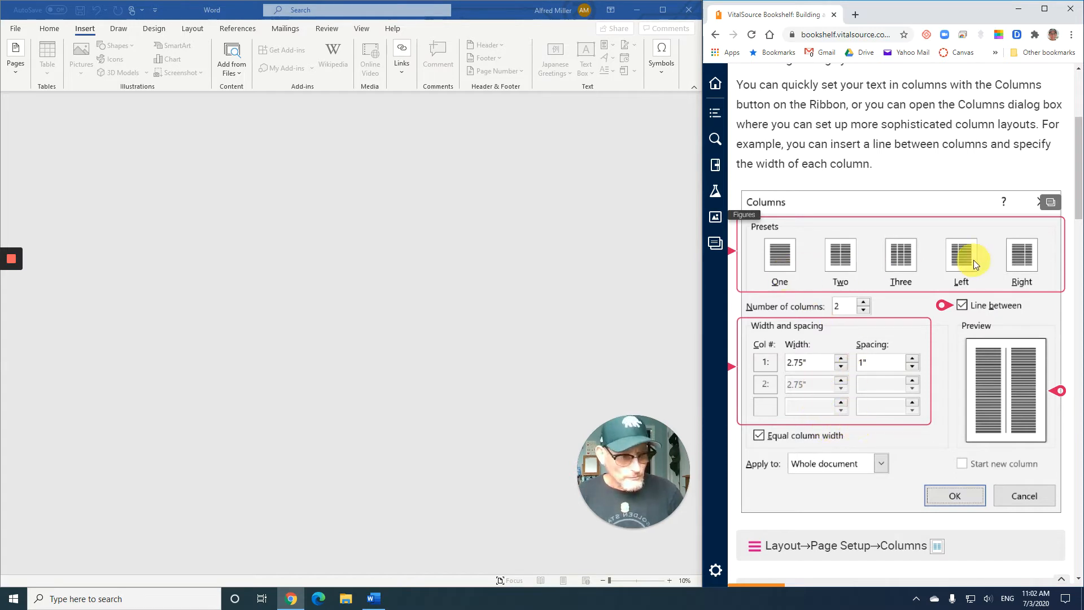
scroll(869, 353, down, 2)
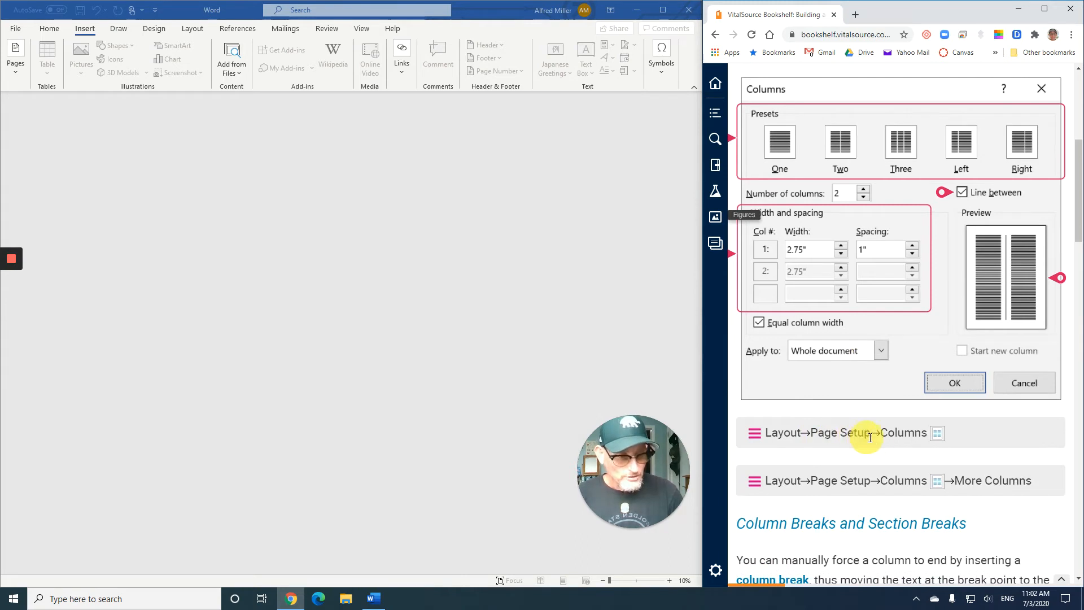
scroll(788, 427, down, 2)
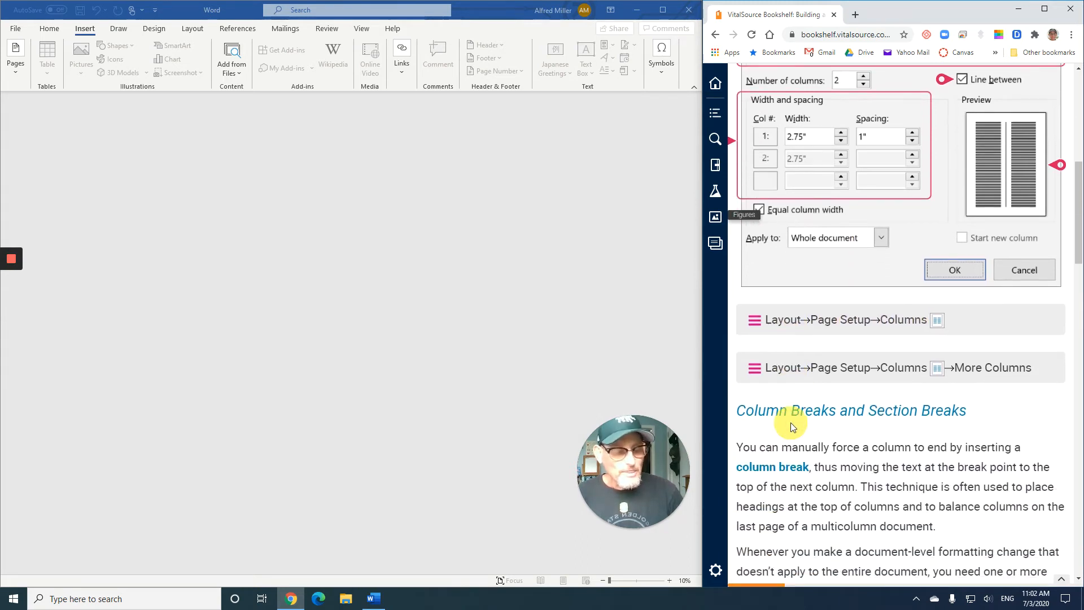
scroll(791, 423, down, 3)
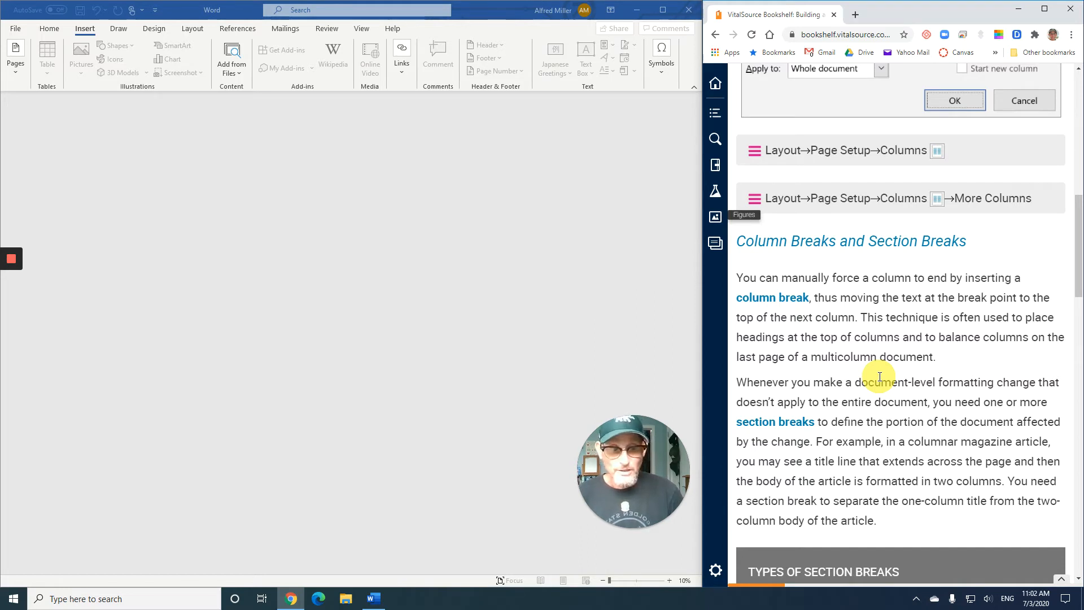
scroll(880, 377, down, 2)
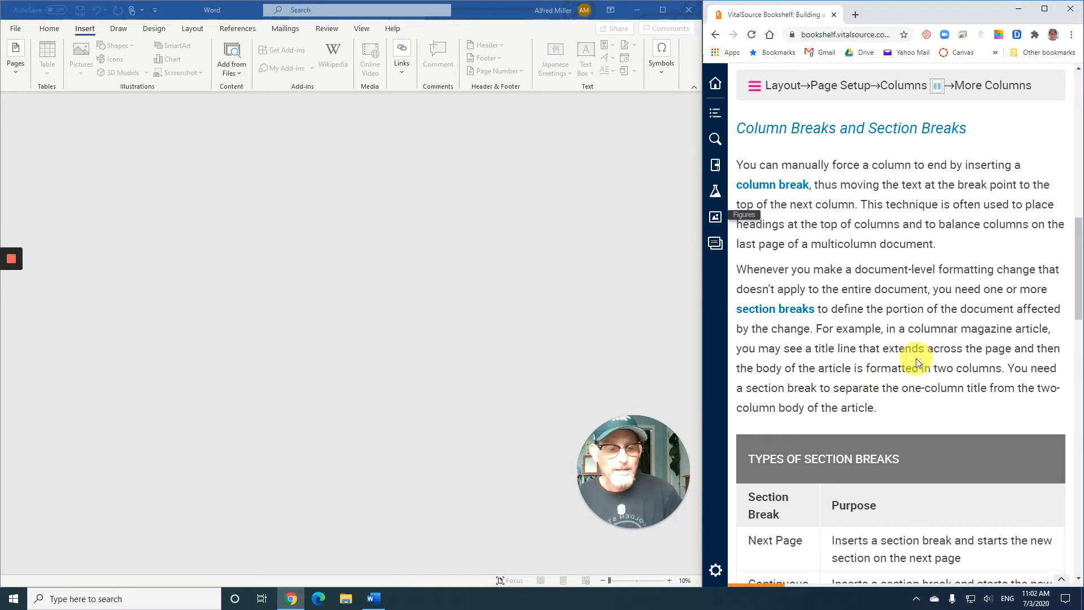
scroll(920, 360, down, 1)
scroll(920, 361, down, 5)
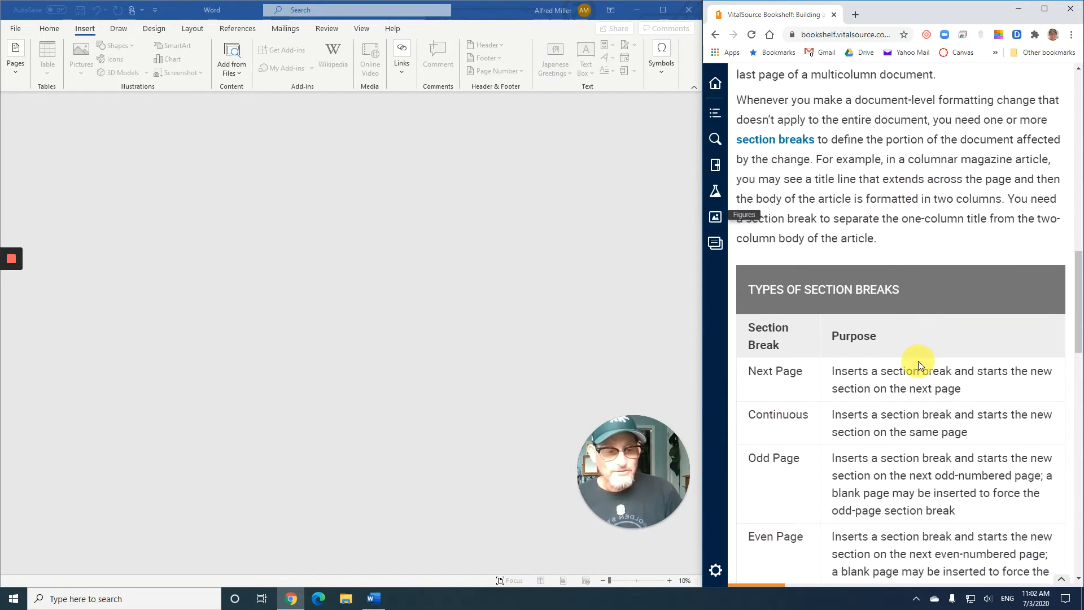
scroll(918, 361, down, 1)
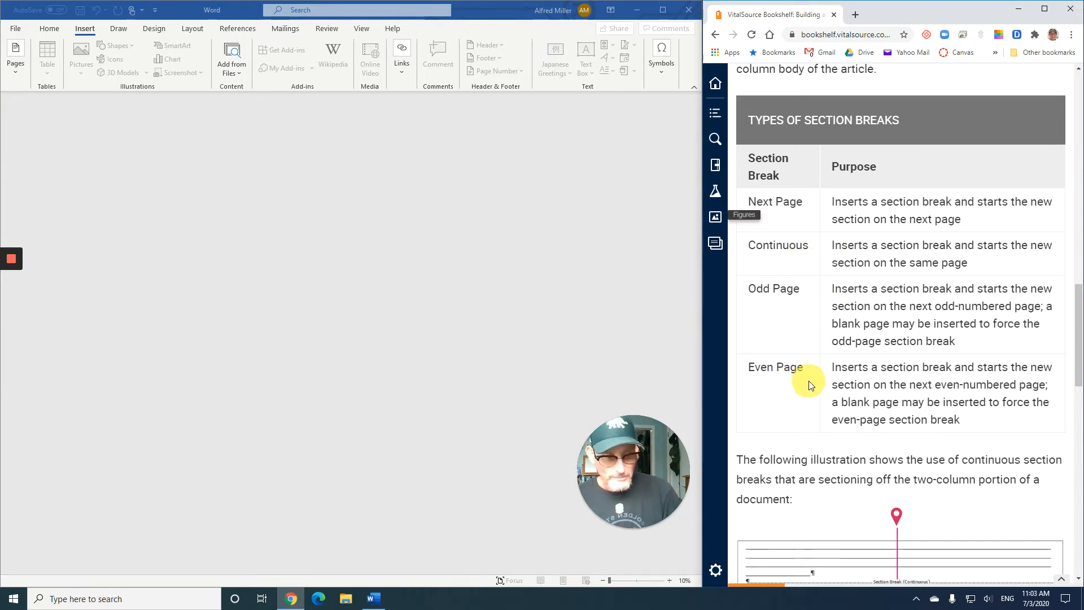
scroll(811, 381, down, 1)
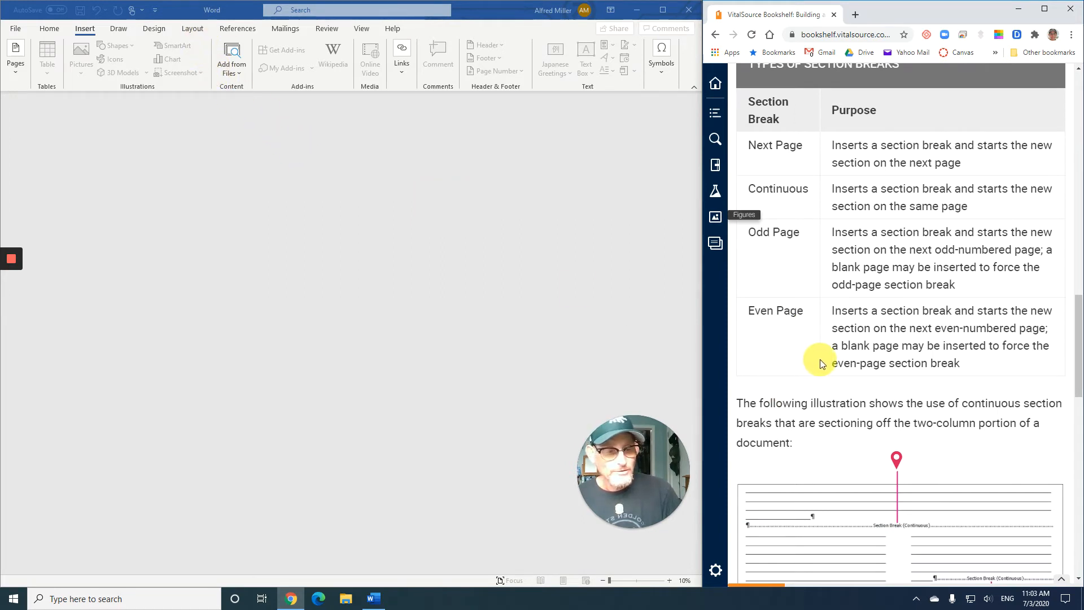
scroll(821, 360, down, 3)
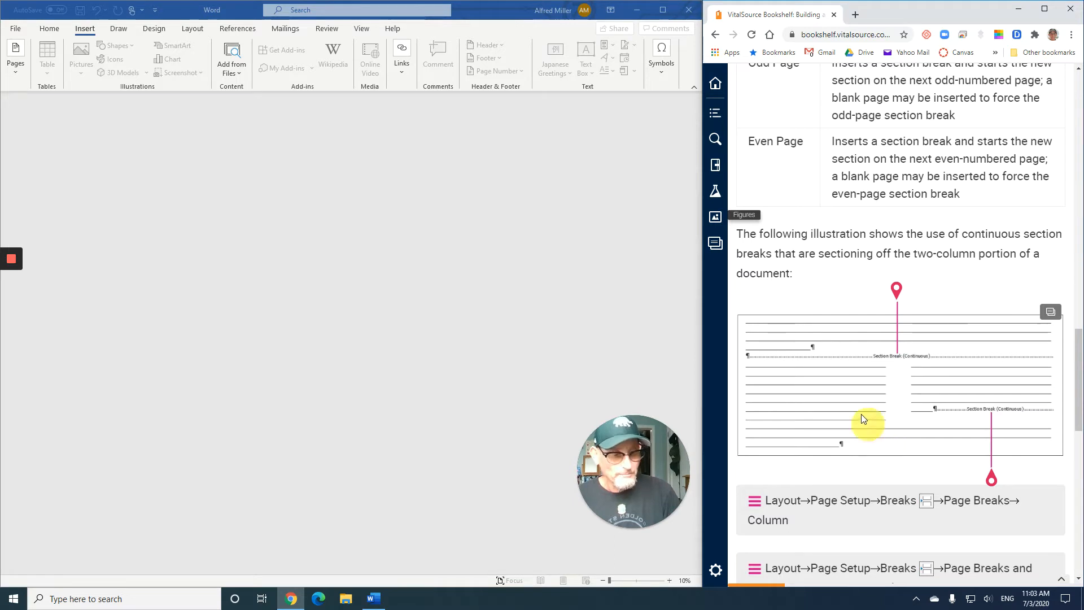
scroll(814, 341, down, 2)
scroll(815, 342, down, 2)
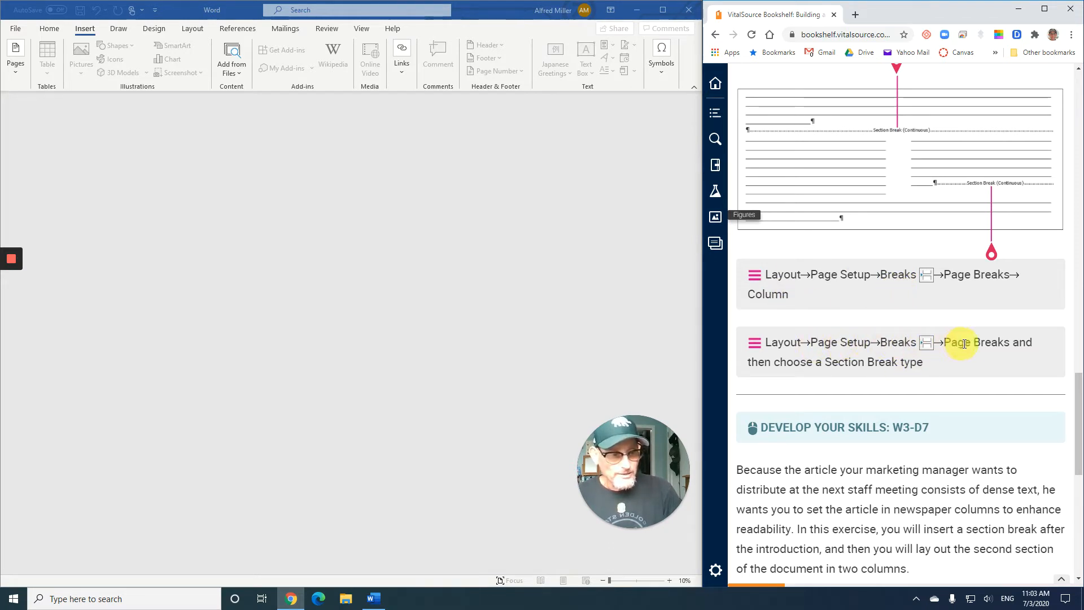
- Read the Develop Your Skills W3-D7 exercise instructions on section breaks and two-column layout through to the last instruction
scroll(882, 362, down, 3)
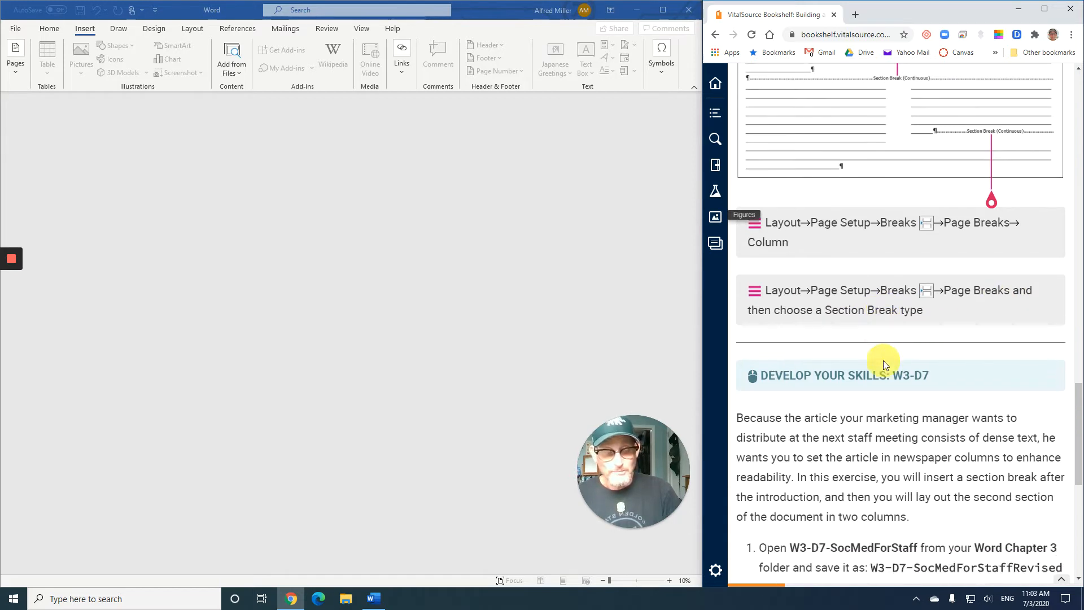
scroll(882, 363, down, 1)
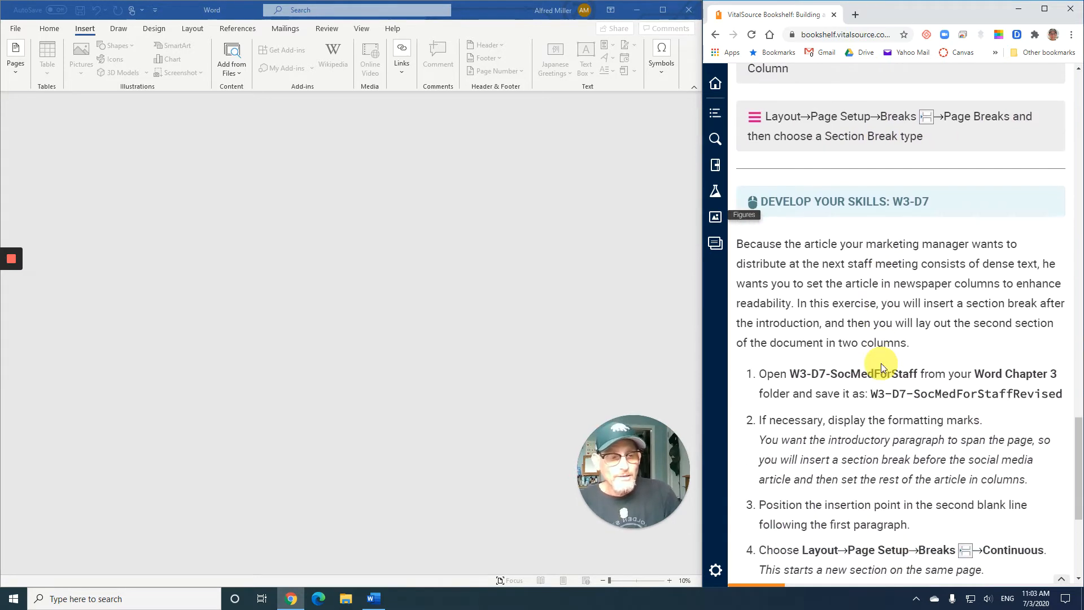
scroll(879, 362, down, 2)
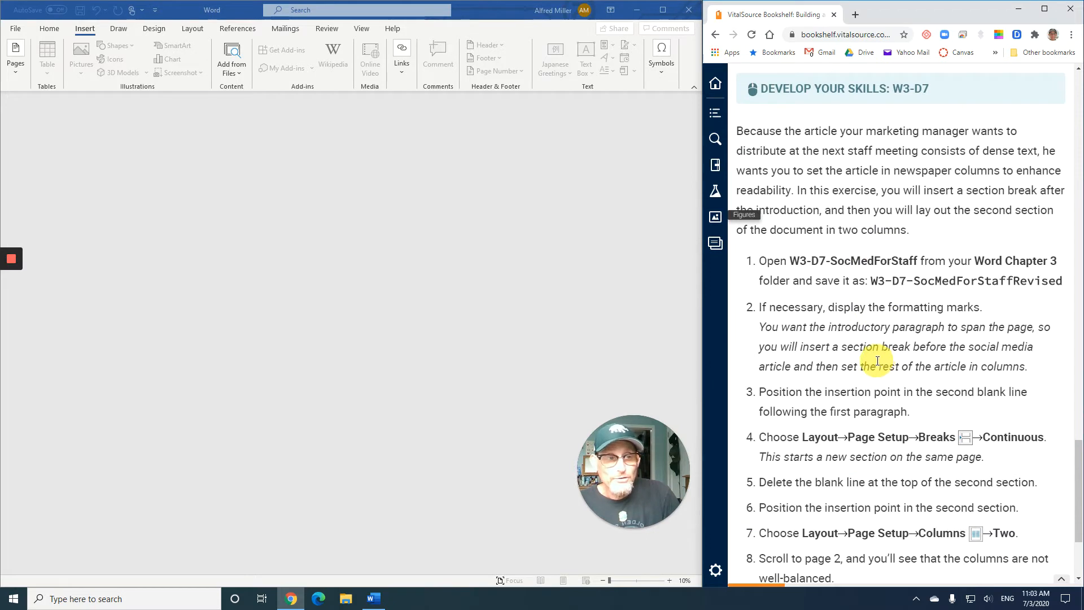
scroll(878, 360, down, 3)
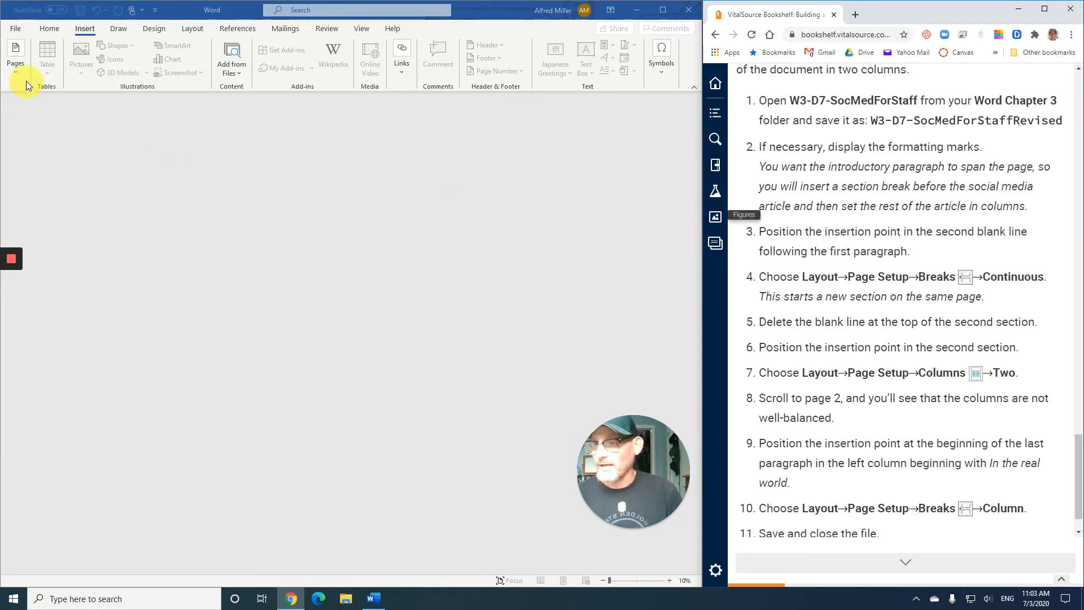
- Open the document W3-D7-SocMedForStaff from the Word Chapter 3 folder of the Office 2019 student files
click(17, 30)
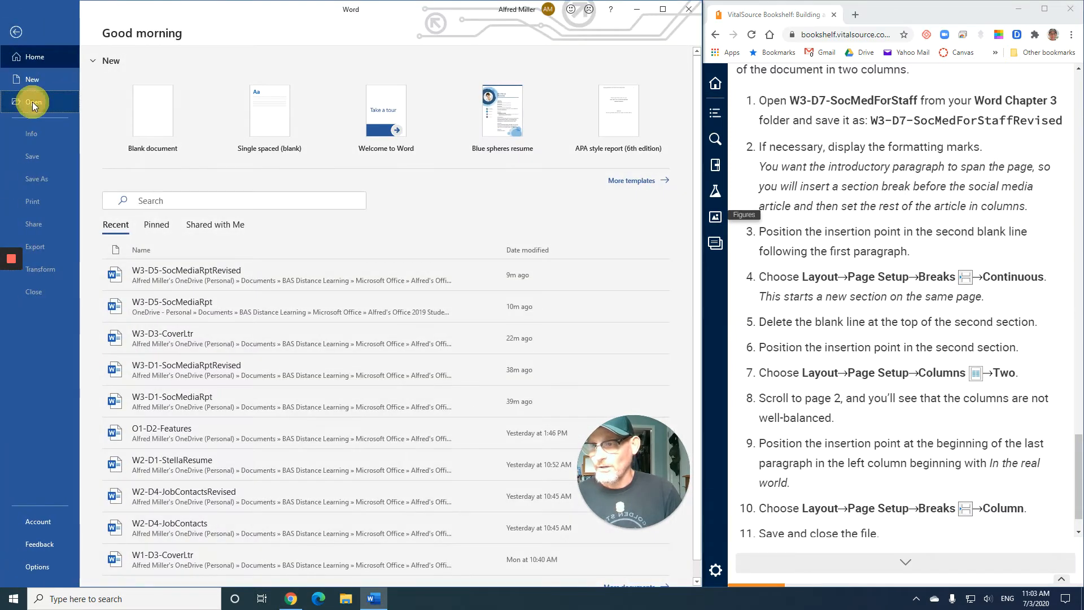
click(32, 102)
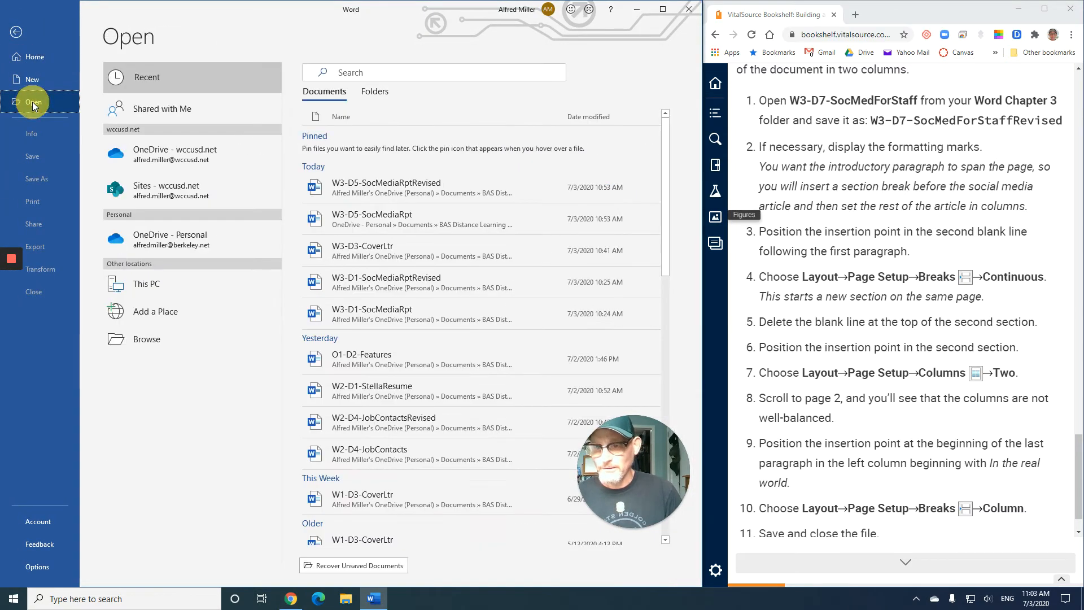
click(194, 344)
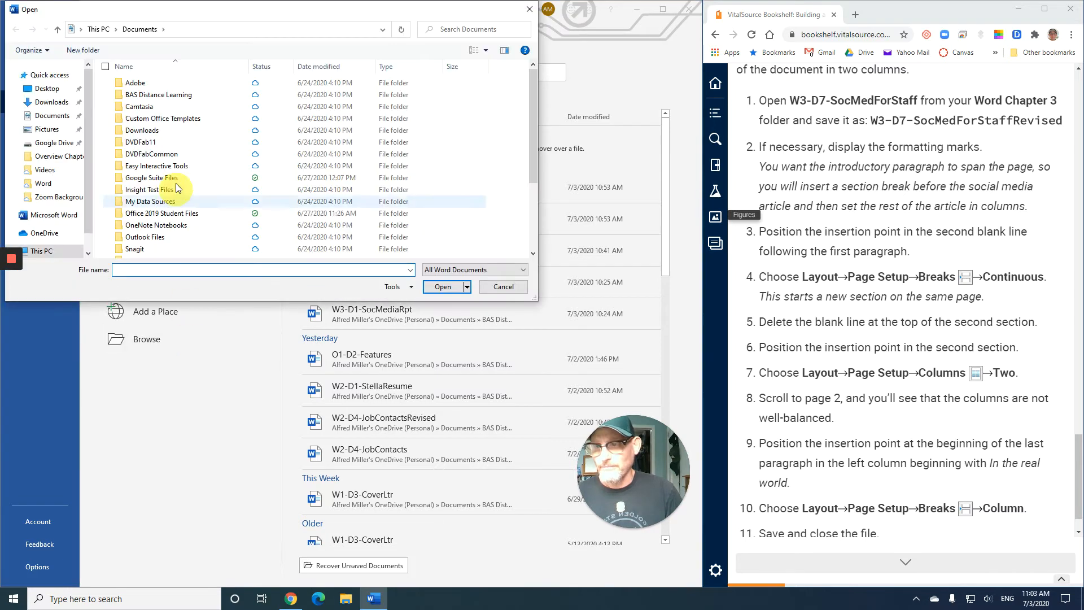
click(165, 97)
double_click(165, 97)
double_click(165, 106)
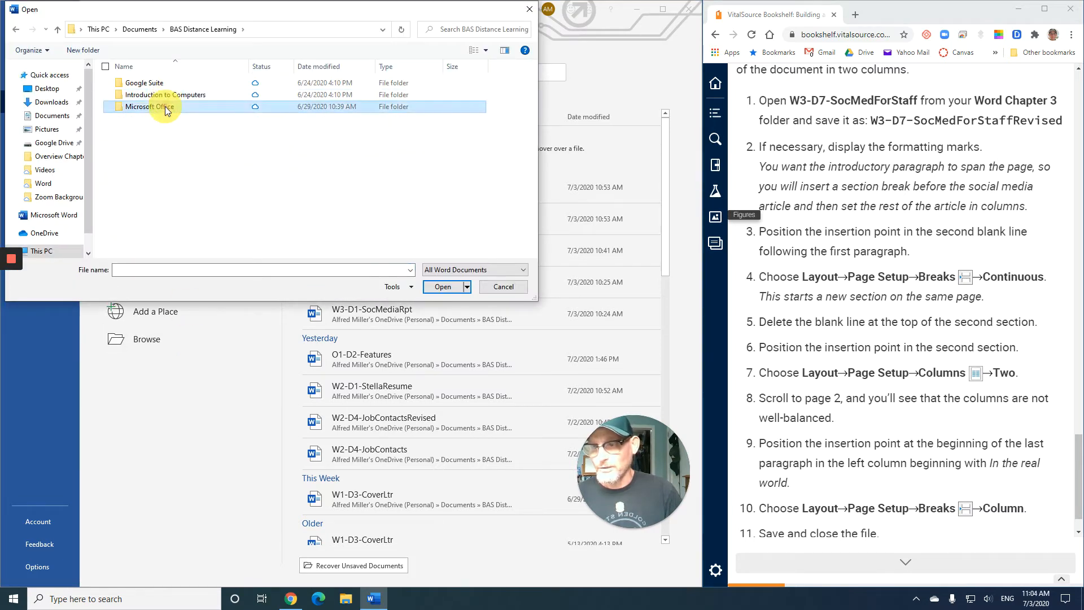
click(169, 89)
double_click(169, 86)
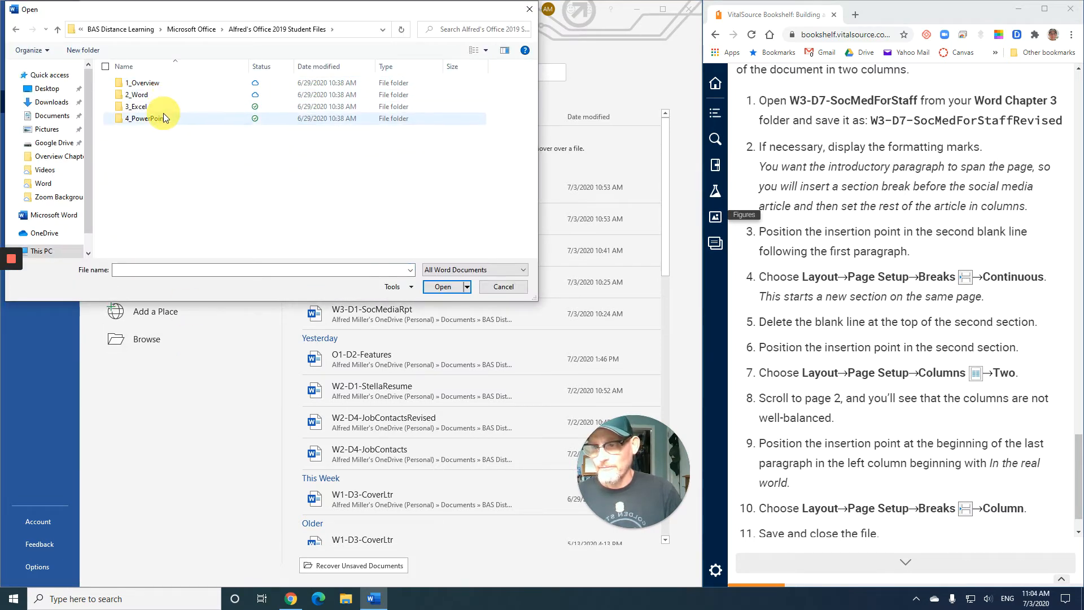
double_click(157, 96)
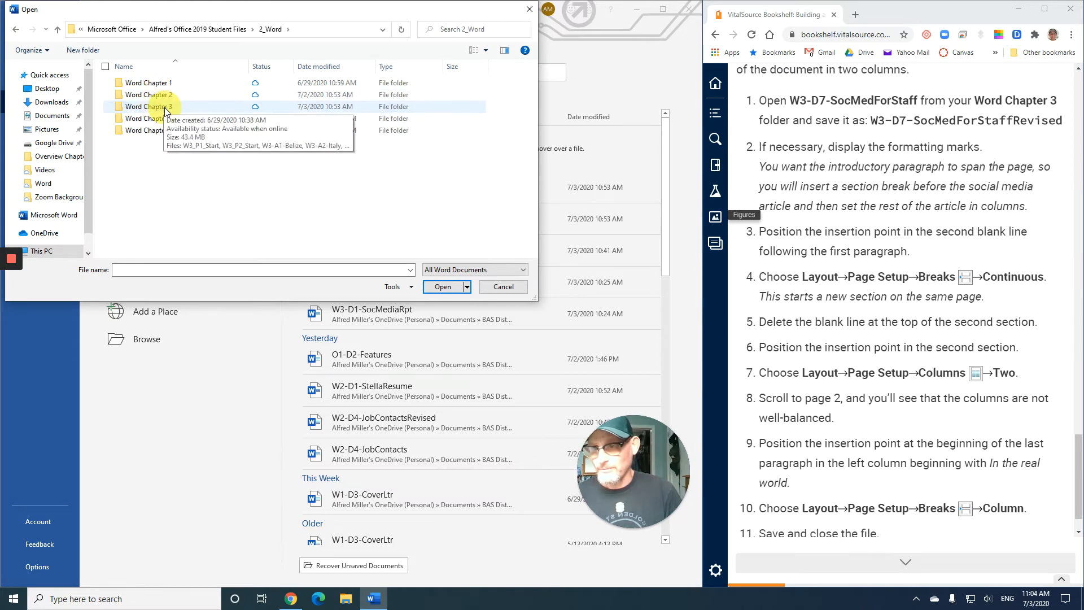
double_click(164, 107)
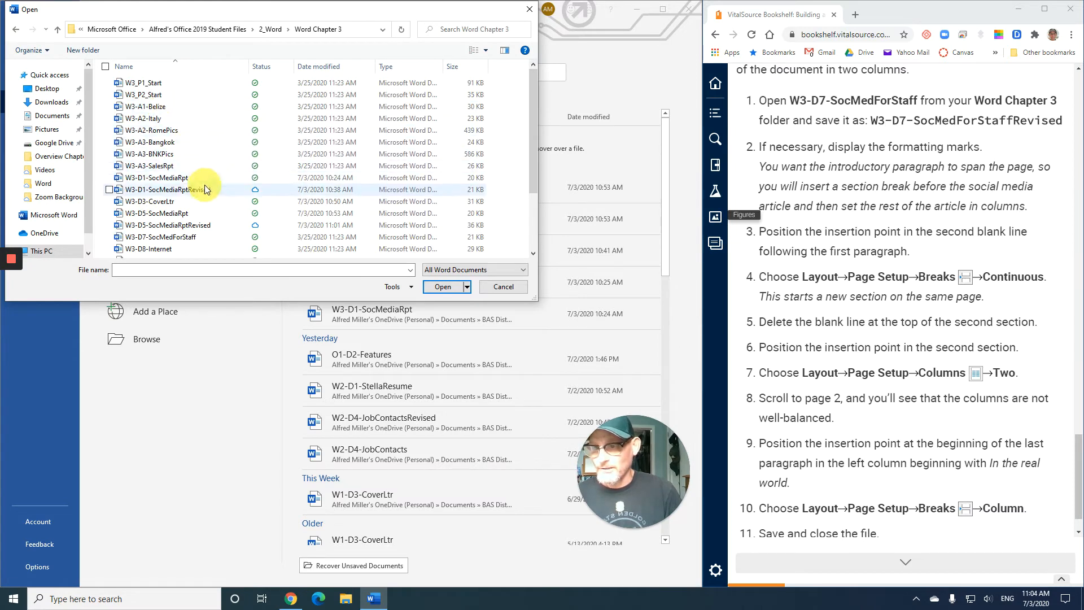
double_click(201, 236)
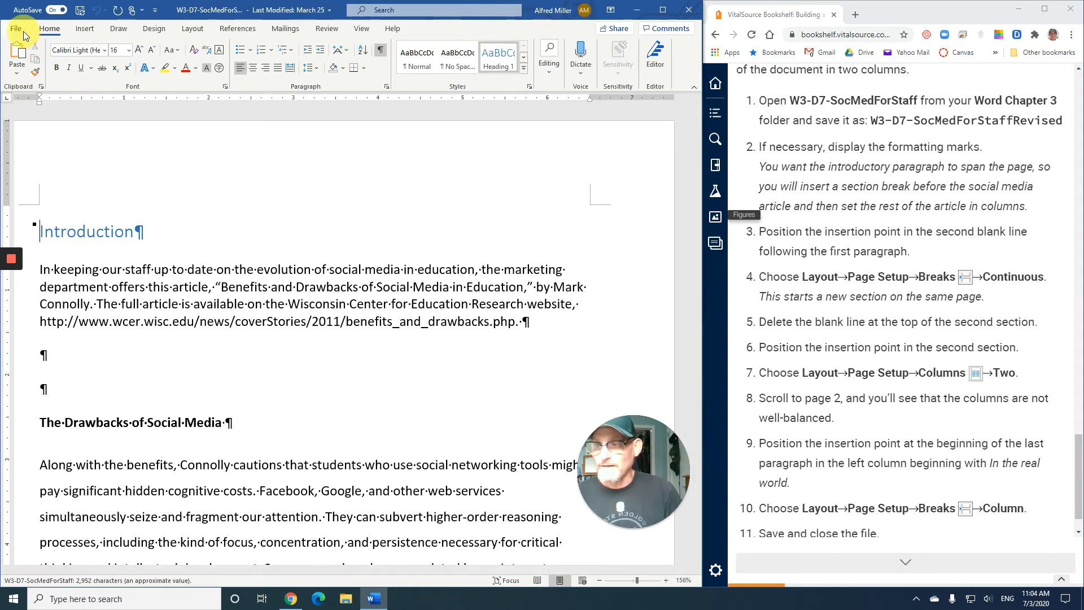
- Save a copy of the document in the same folder as W3-D7-SocMedForStaffRevised
click(17, 33)
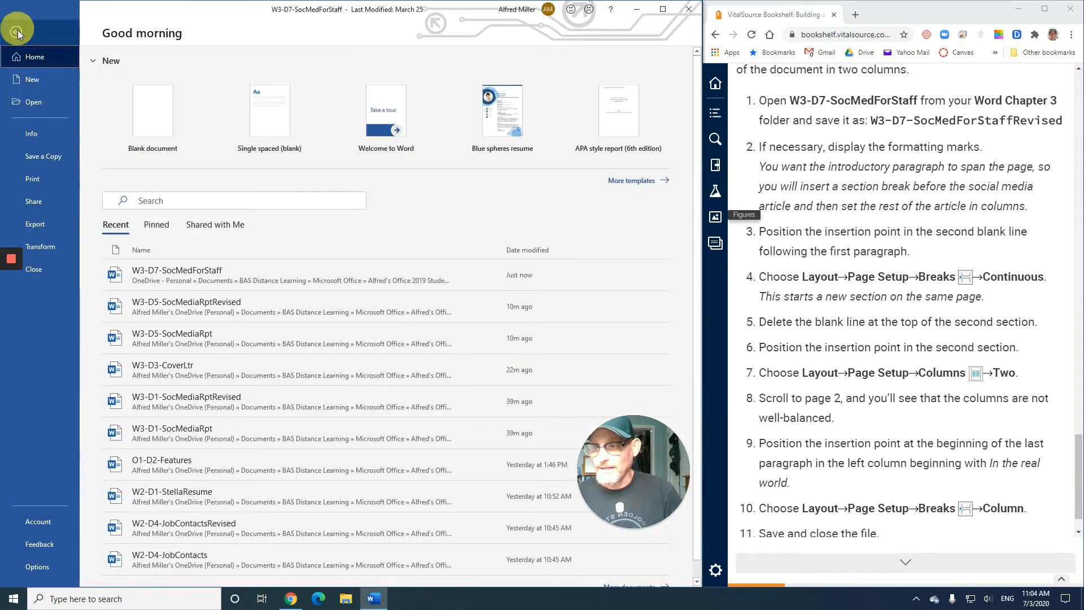
click(35, 157)
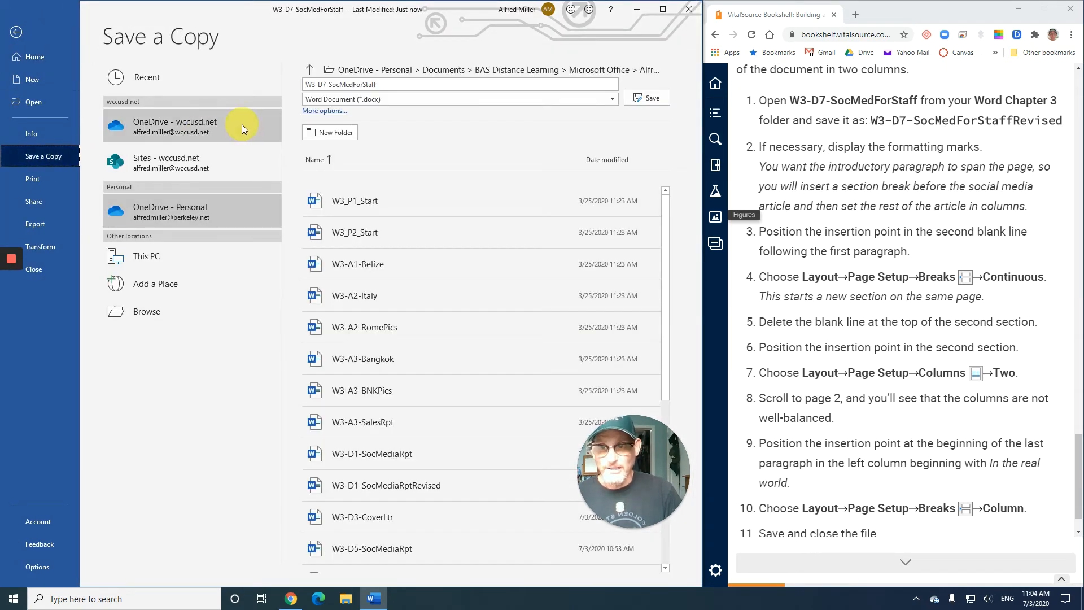
click(381, 85)
click(381, 85)
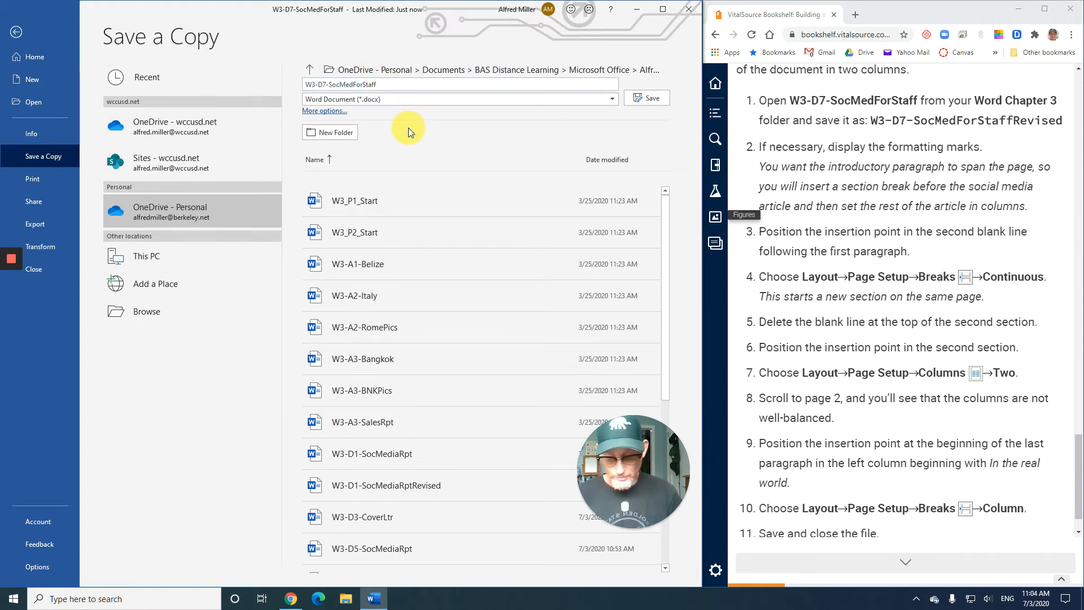
text(Revised)
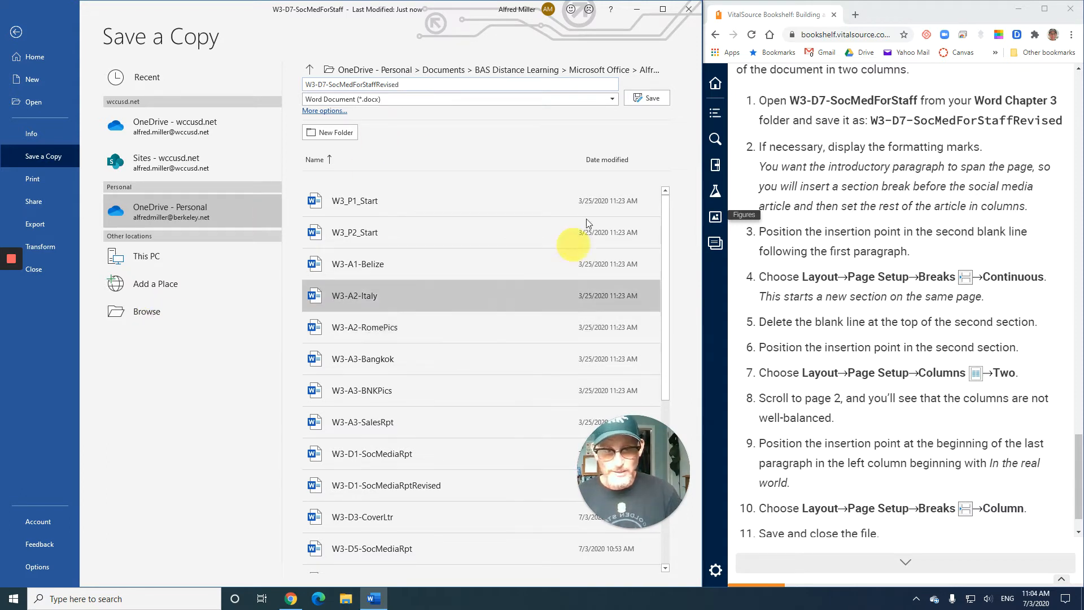
click(649, 99)
click(648, 98)
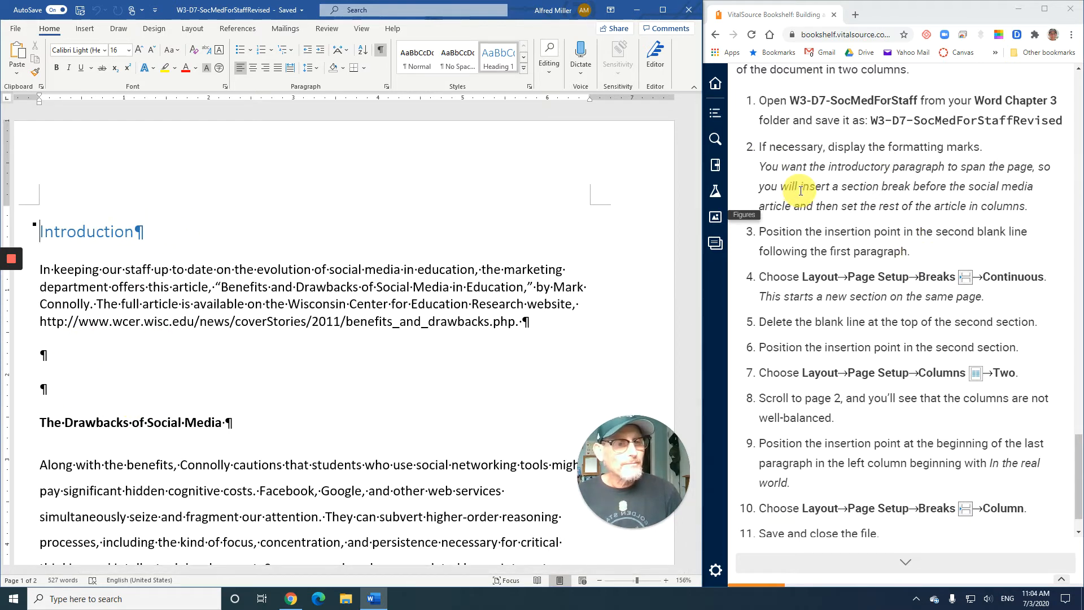
- Insert a continuous section break at the second blank line after the introductory paragraph and delete the blank line starting the second section
scroll(801, 191, down, 1)
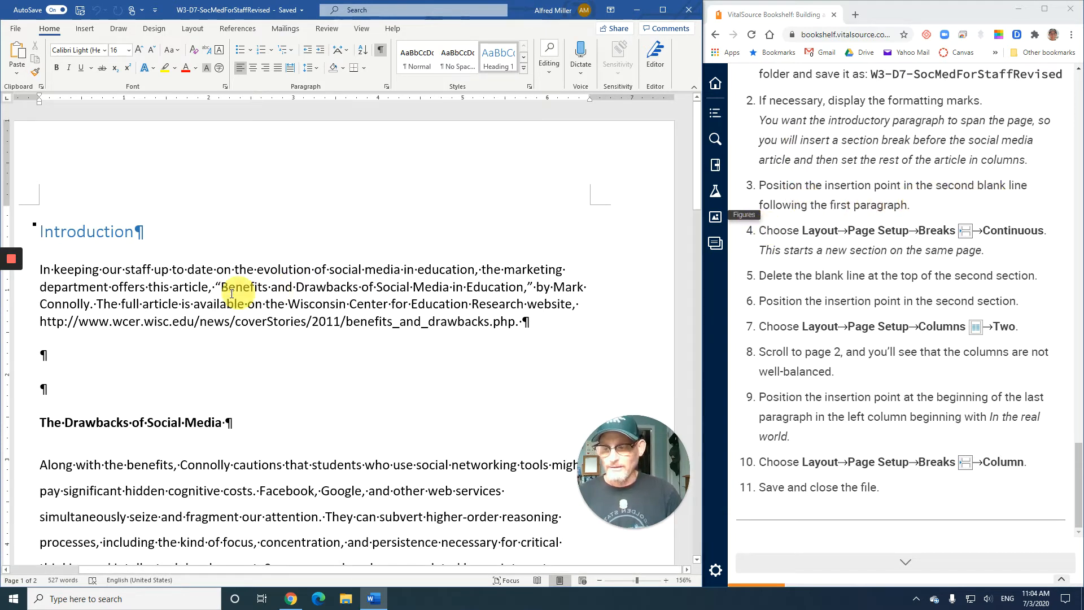
click(43, 388)
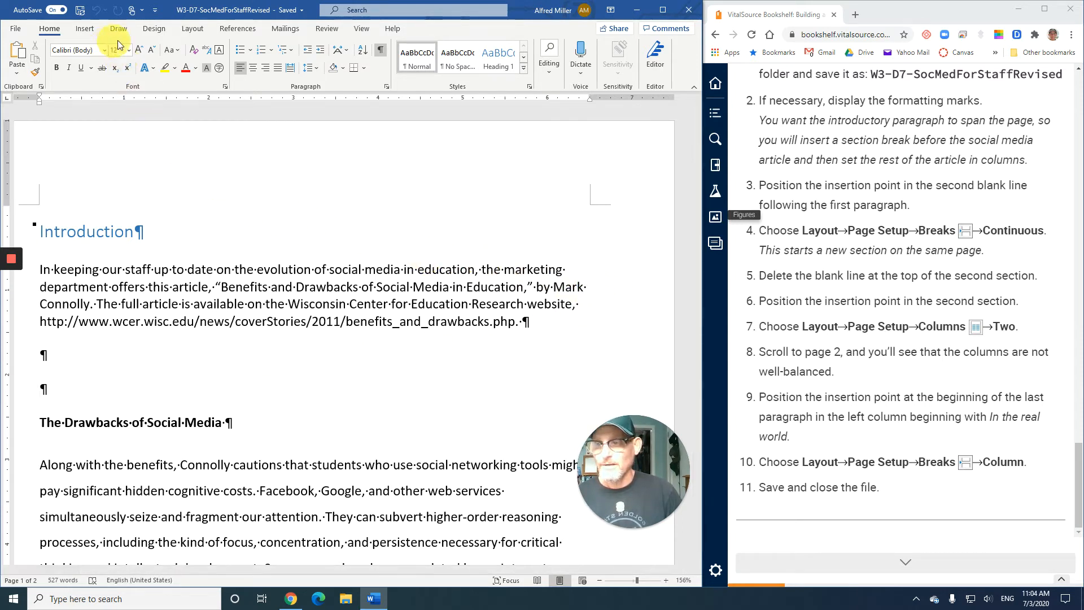
click(199, 31)
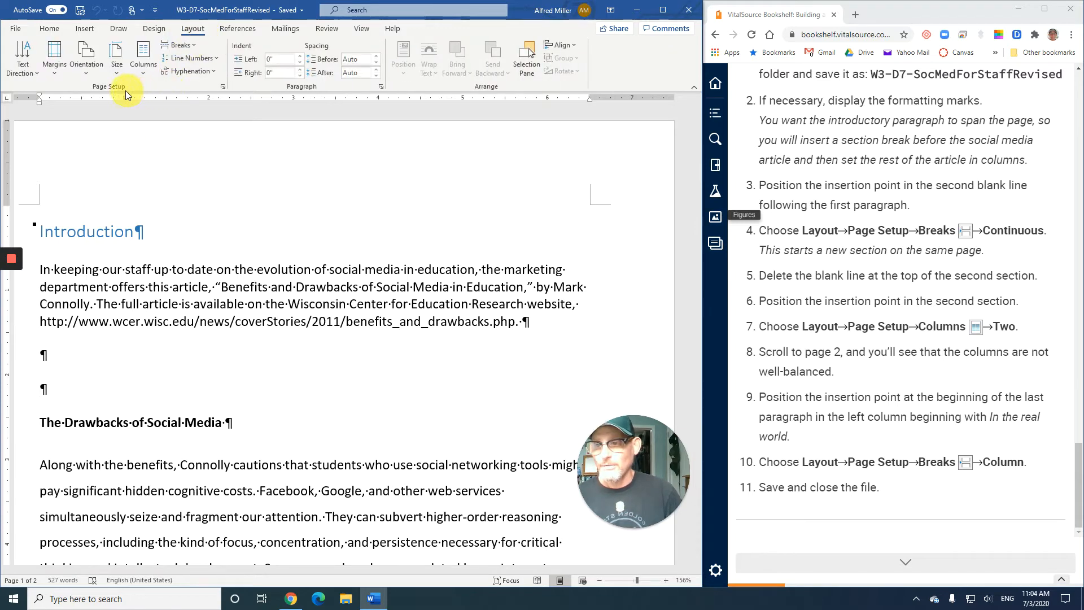
click(188, 46)
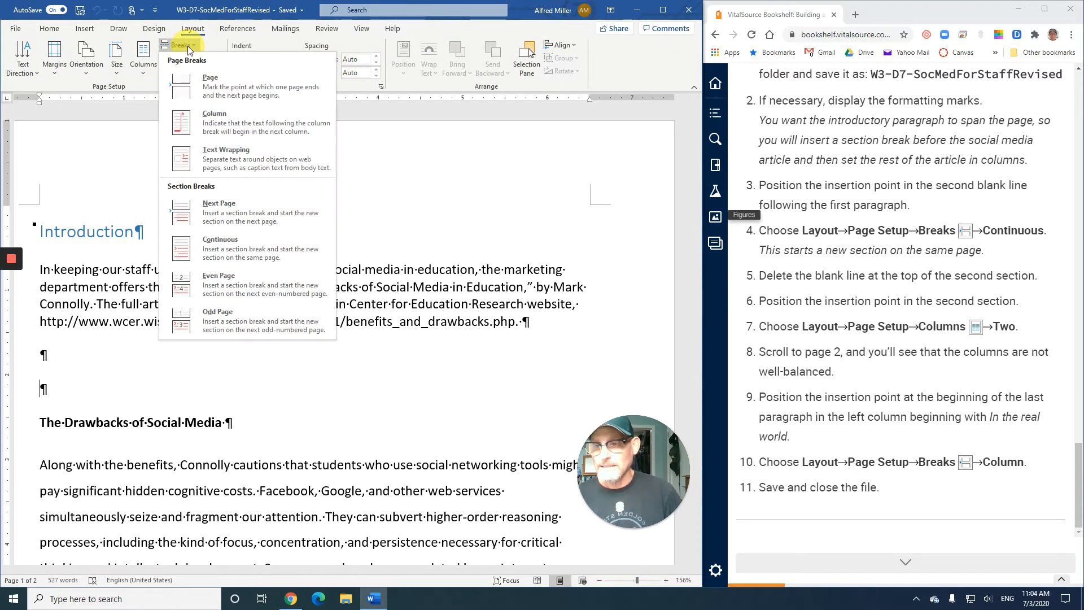
click(248, 243)
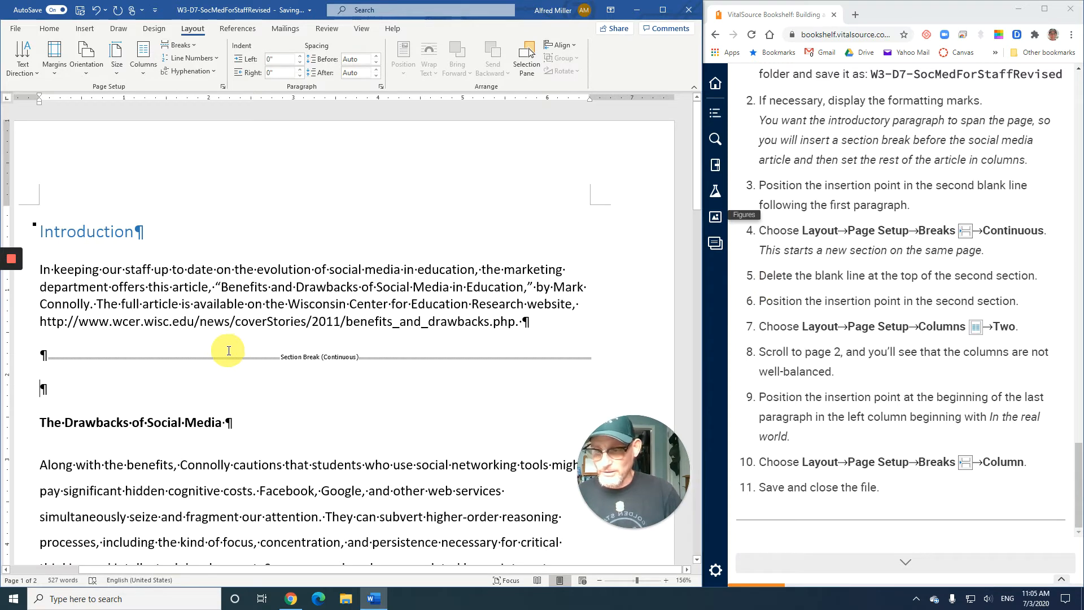
key(Delete)
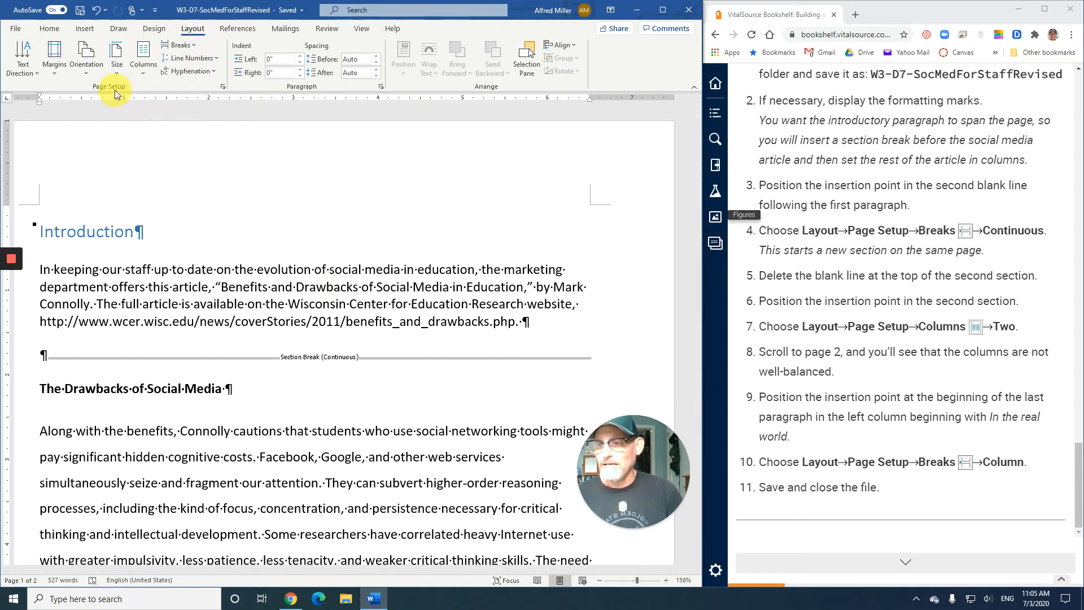
- Set the second section, starting at The Drawbacks of Social Media, in two columns and check the column balance on page 2
click(144, 66)
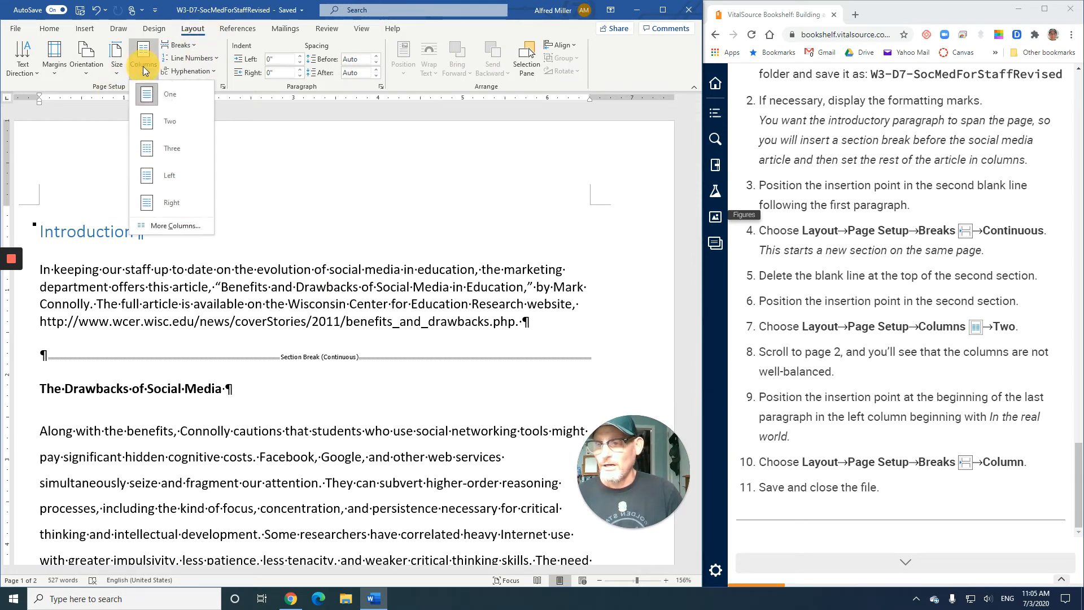
click(172, 121)
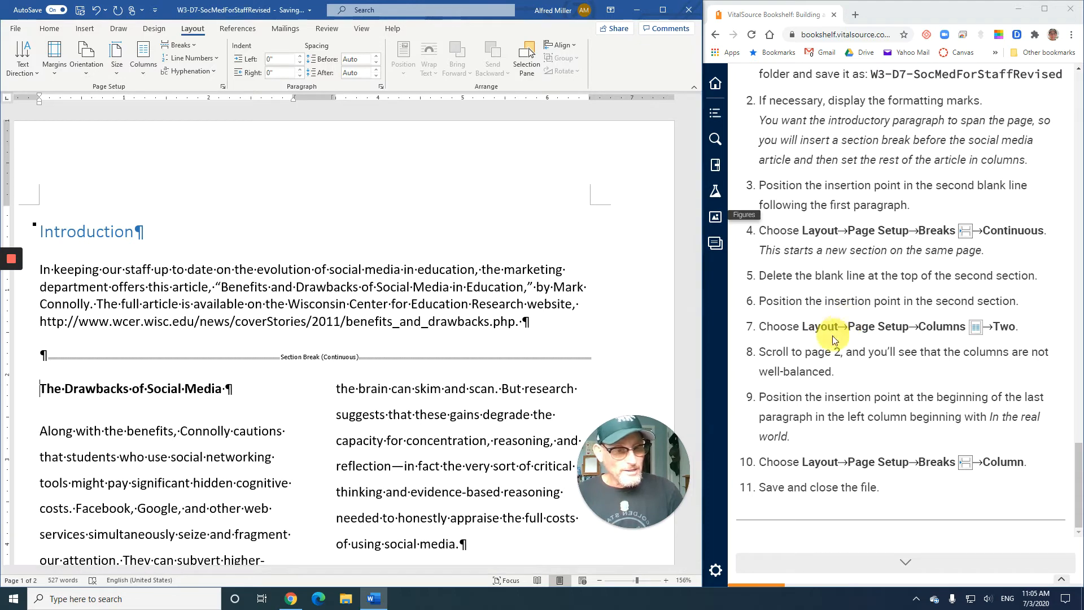
scroll(418, 386, down, 4)
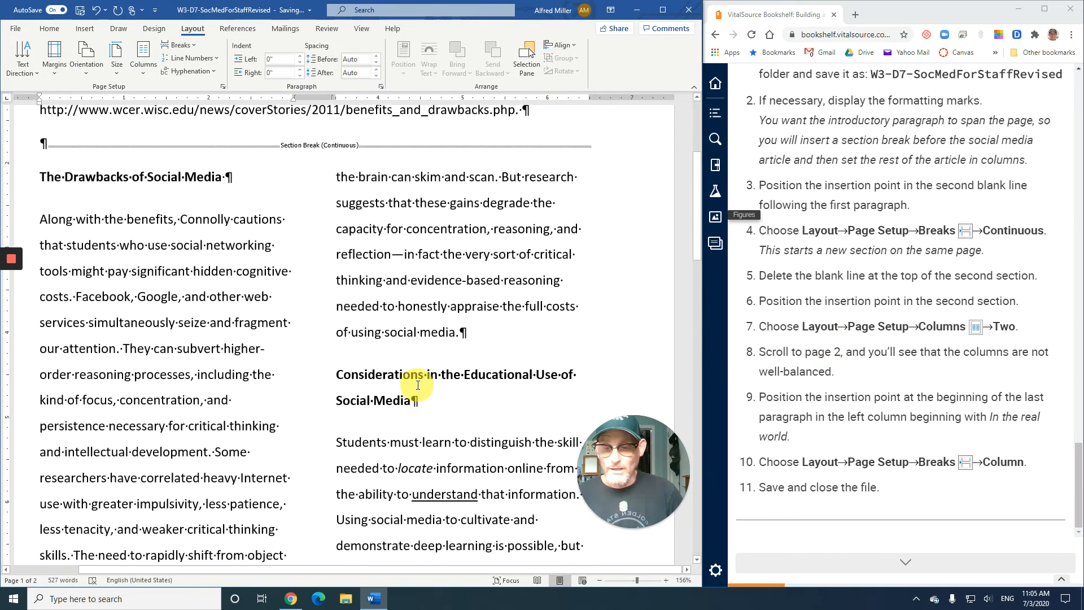
scroll(418, 385, down, 10)
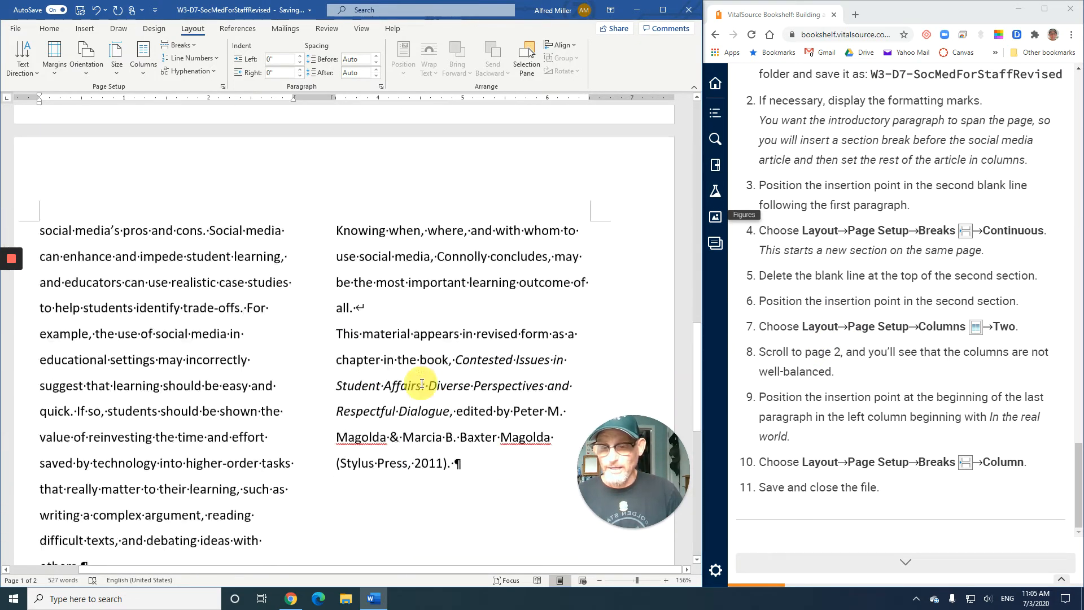
scroll(422, 384, down, 8)
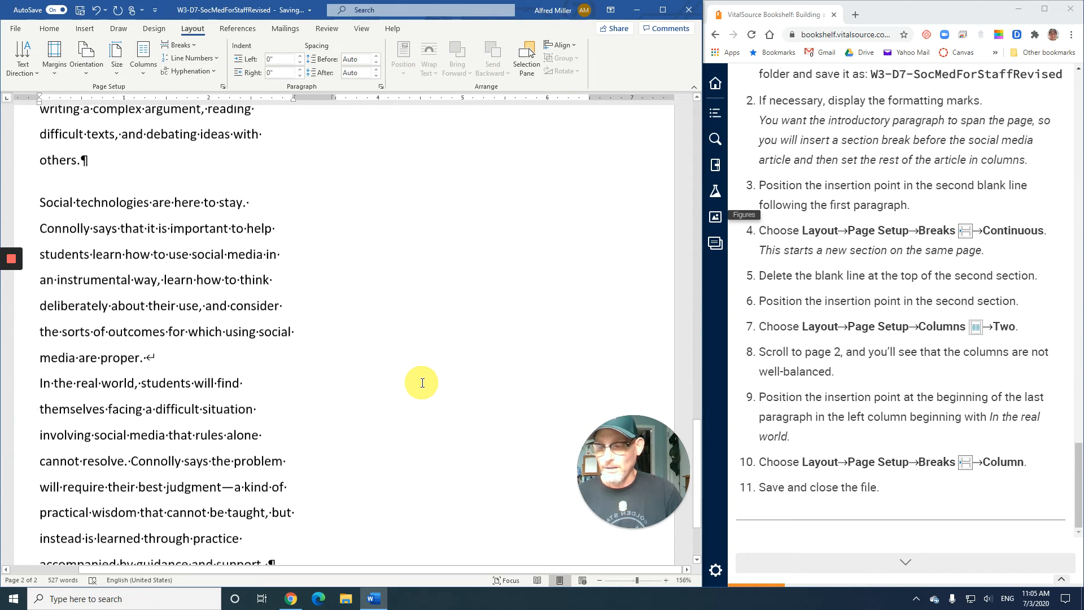
scroll(422, 383, down, 2)
scroll(422, 383, up, 7)
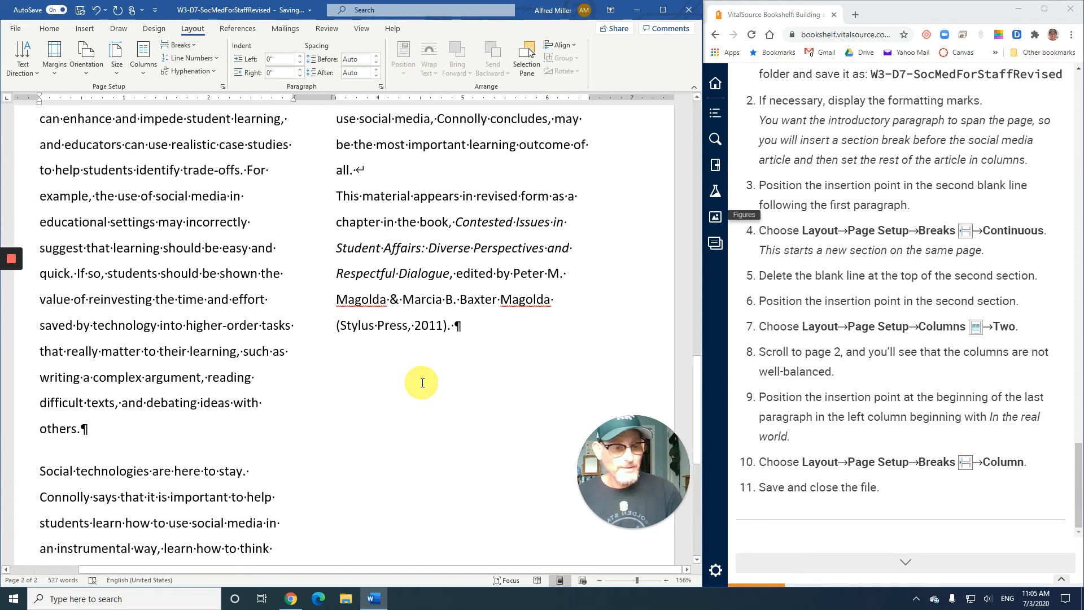
scroll(423, 383, up, 2)
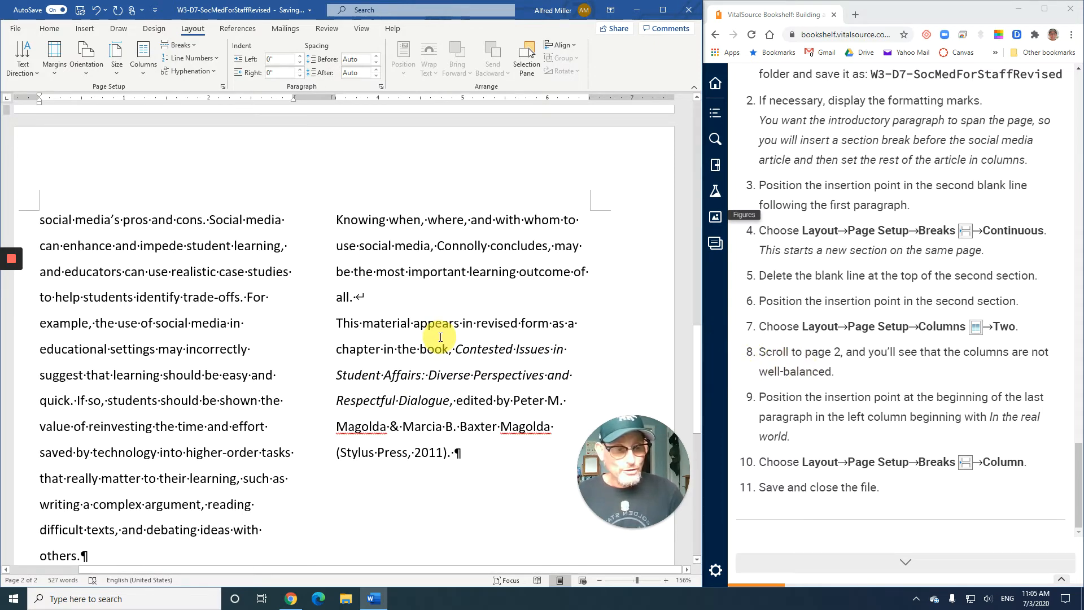
- Insert a column break before the page 2 paragraph beginning "In the real world" and close the document, keeping the word processor open
scroll(162, 335, down, 7)
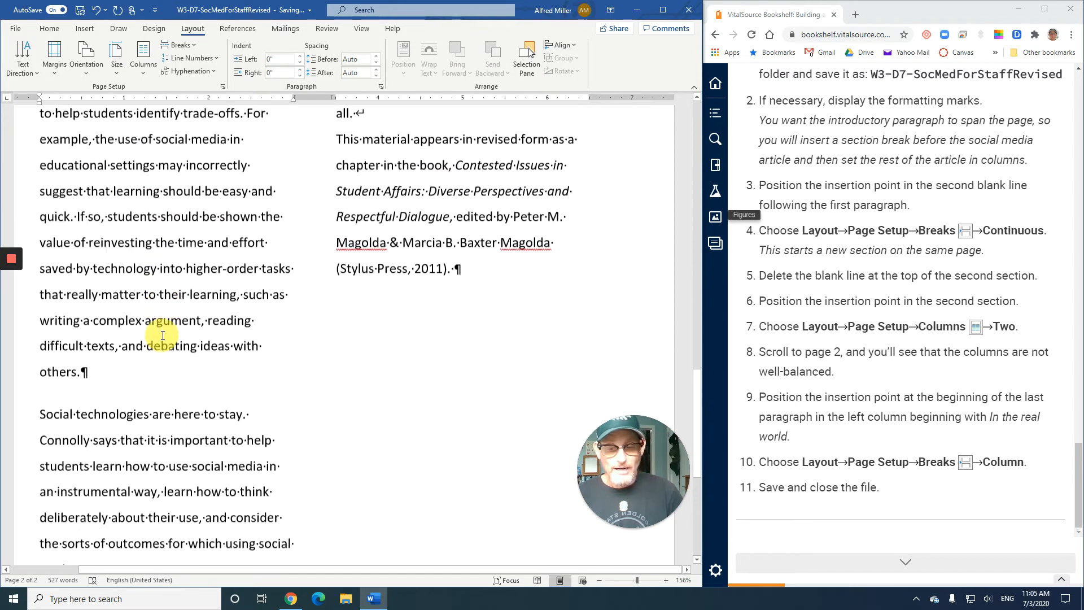
scroll(162, 335, up, 1)
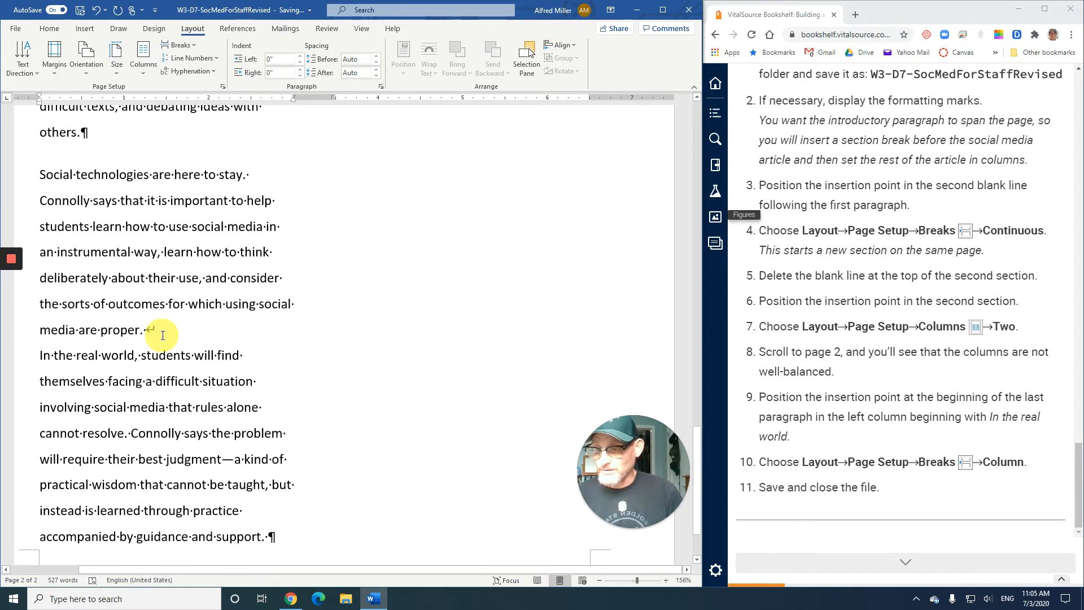
click(41, 355)
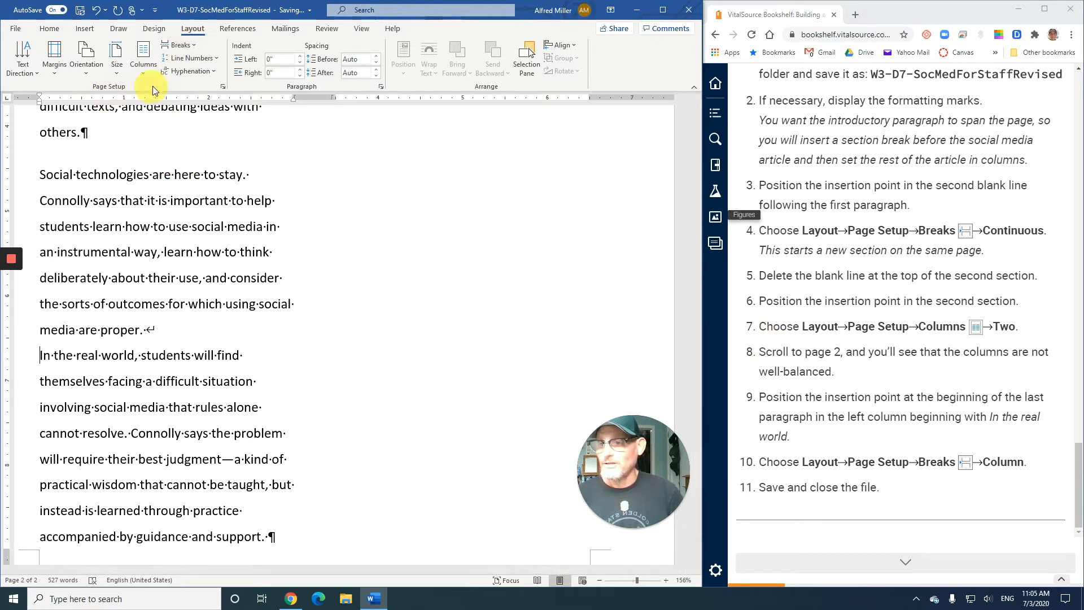
click(178, 49)
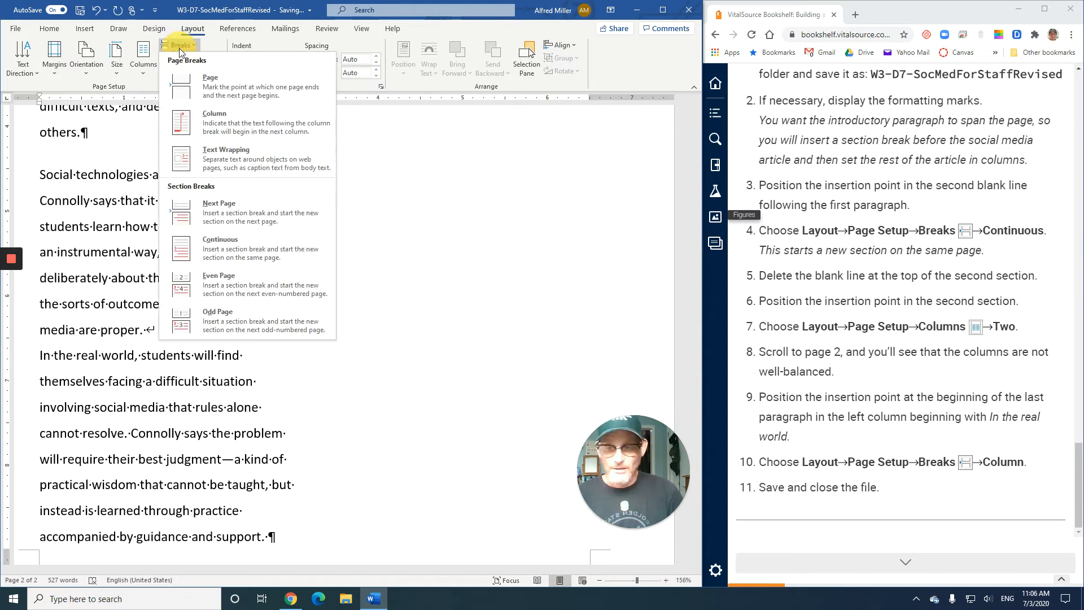
click(200, 124)
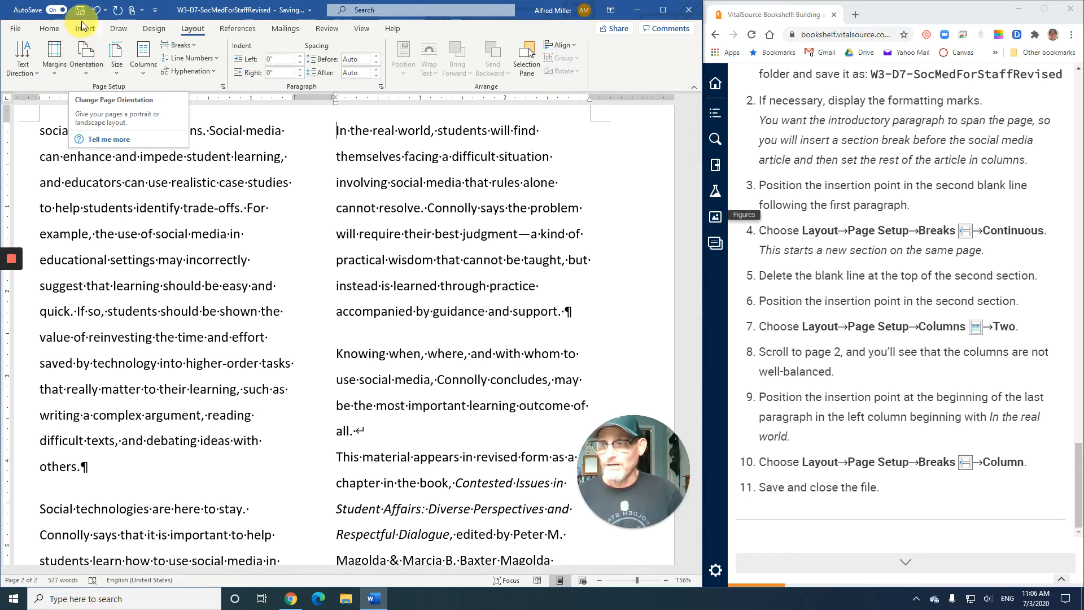
click(10, 35)
click(45, 266)
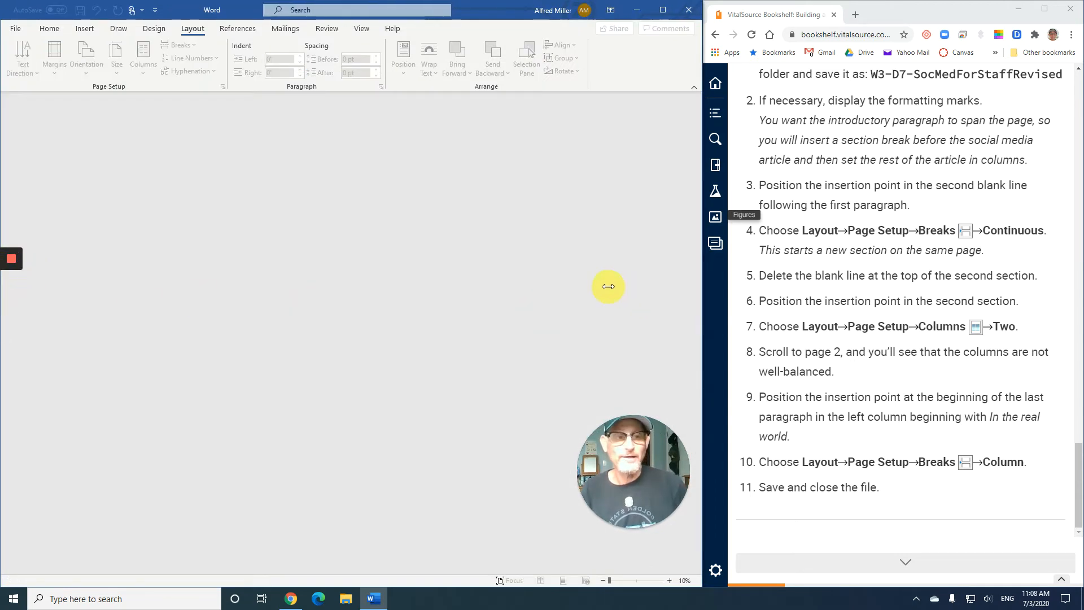
- Go to the textbook's next section, Writing a Research Paper, and read about MLA style, footnotes, endnotes and citations
click(905, 565)
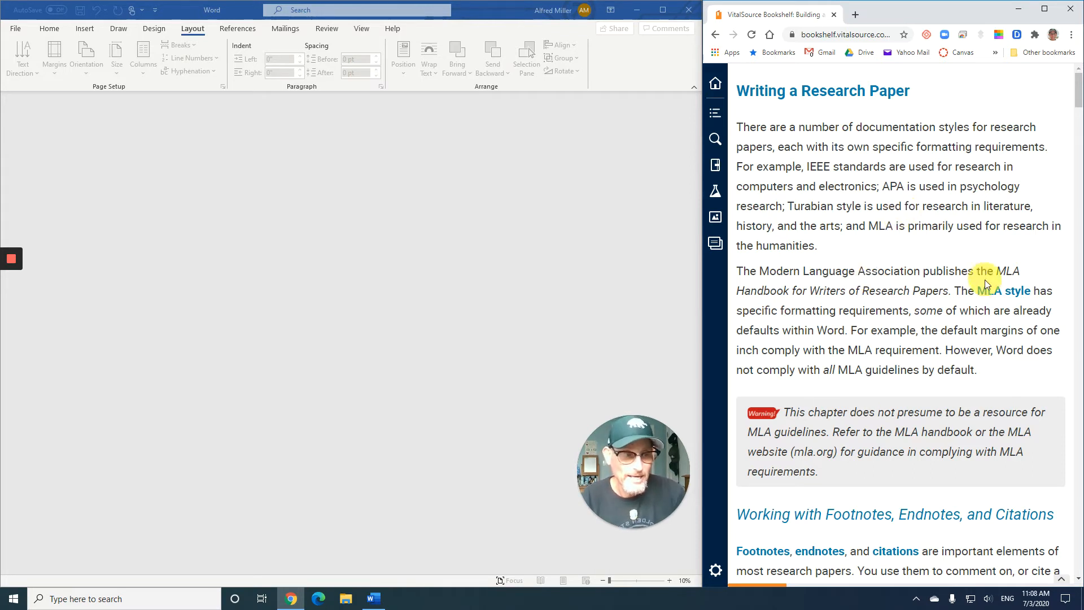
scroll(881, 284, down, 2)
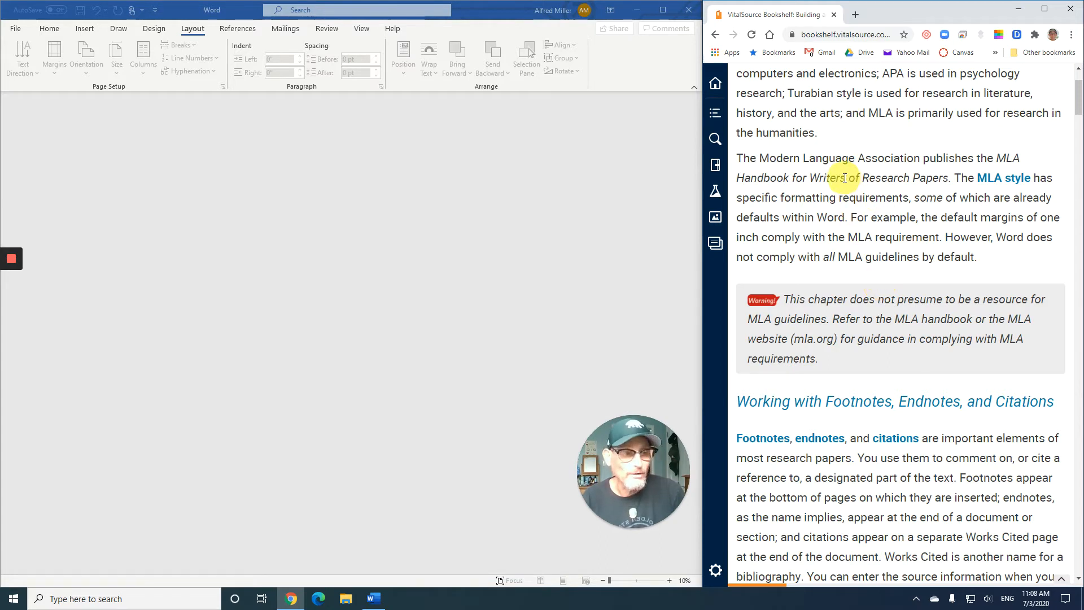
scroll(836, 192, down, 2)
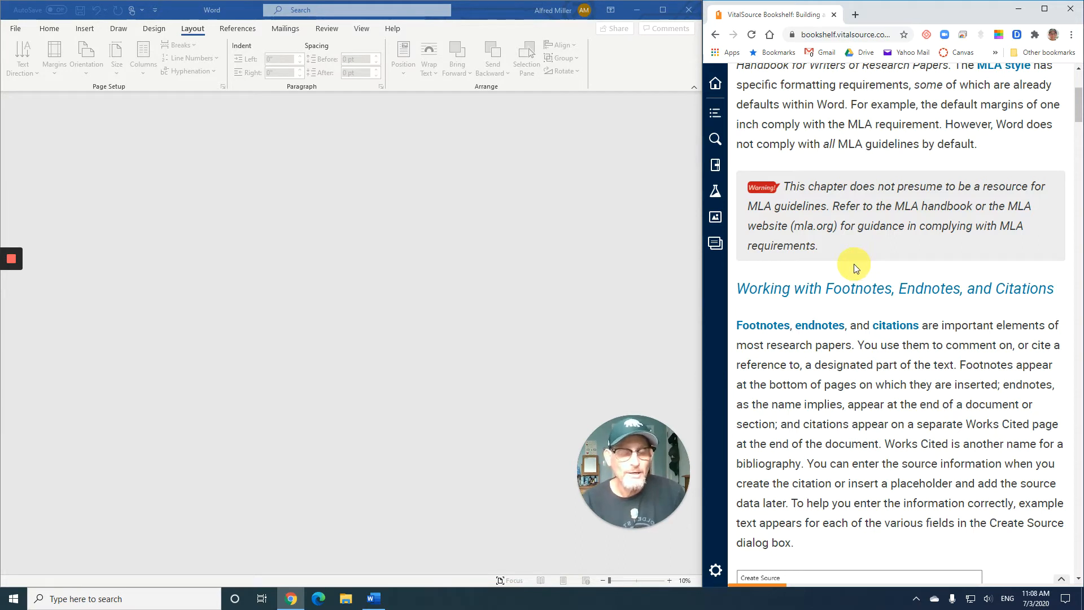
- Read the textbook's Working with Footnotes, Endnotes, and Citations section and the opening instructions of exercise W3-D8
scroll(854, 264, down, 2)
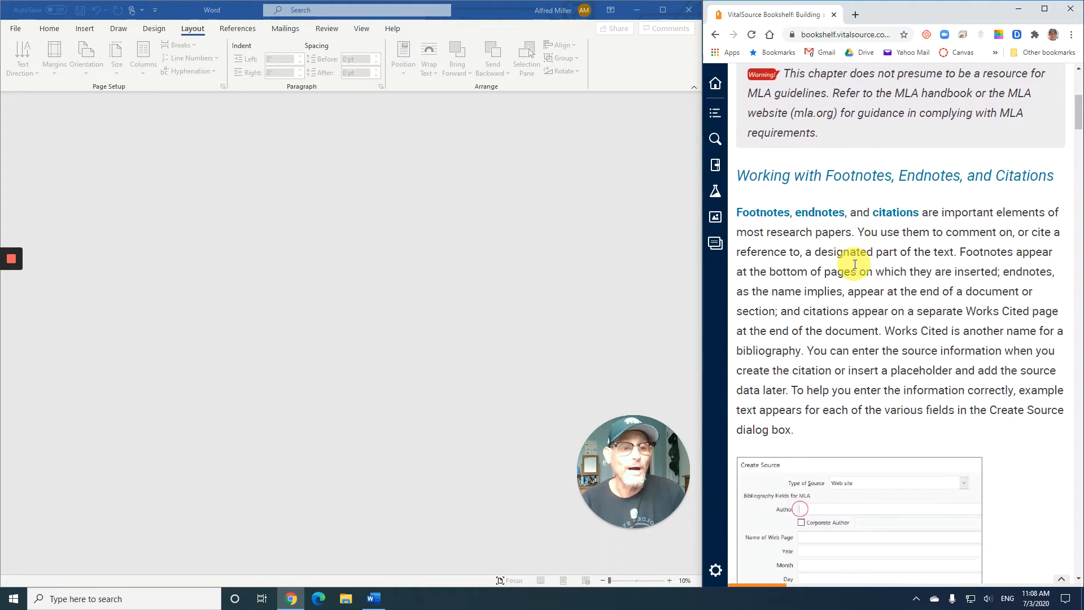
scroll(855, 265, down, 1)
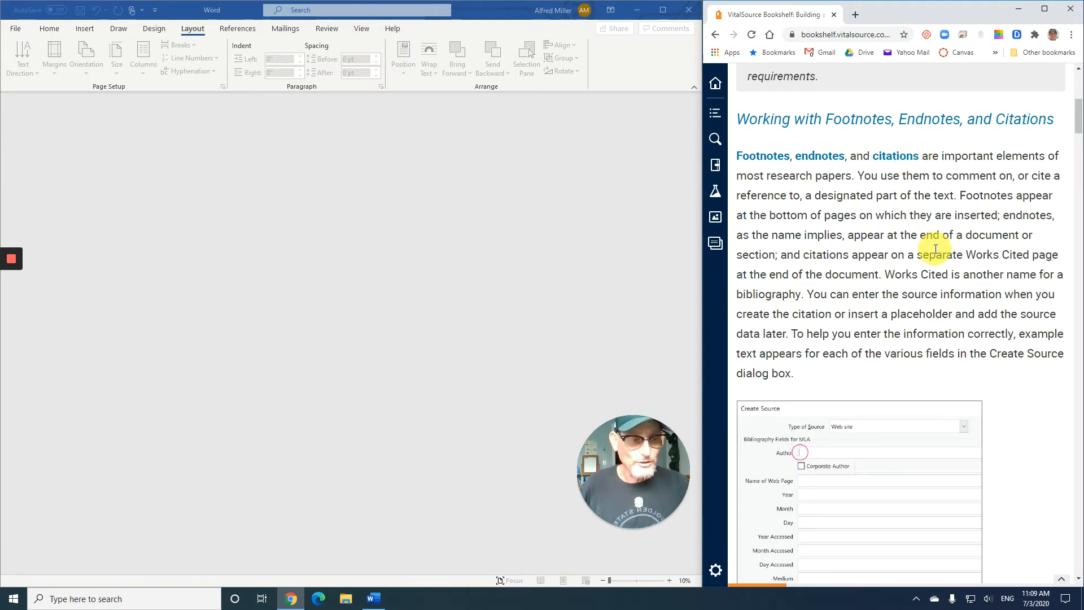
scroll(936, 249, down, 1)
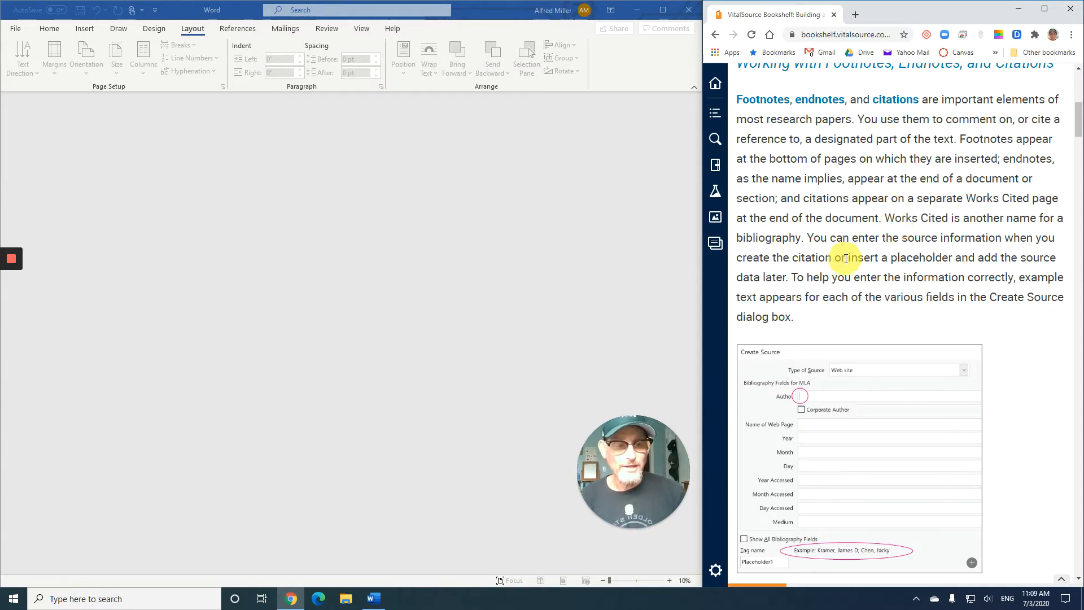
scroll(774, 257, down, 3)
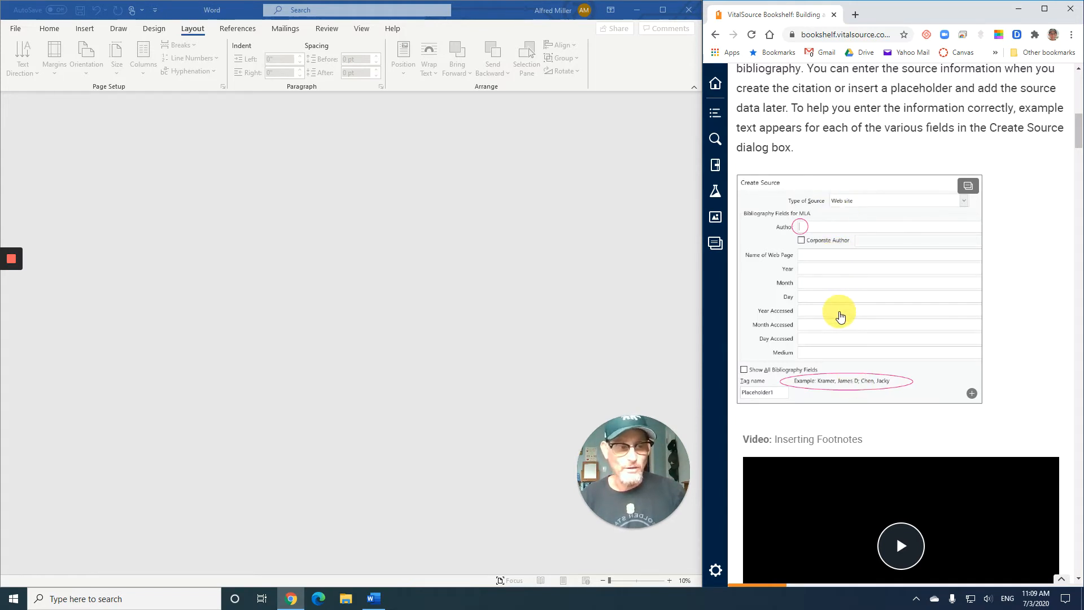
scroll(841, 315, down, 4)
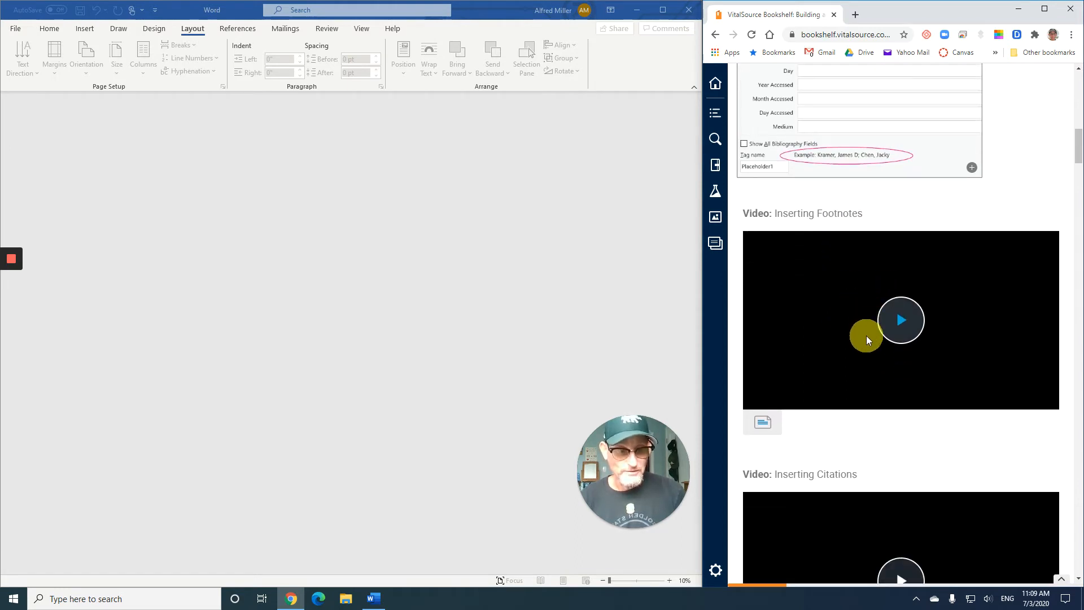
scroll(866, 335, down, 8)
scroll(867, 338, down, 1)
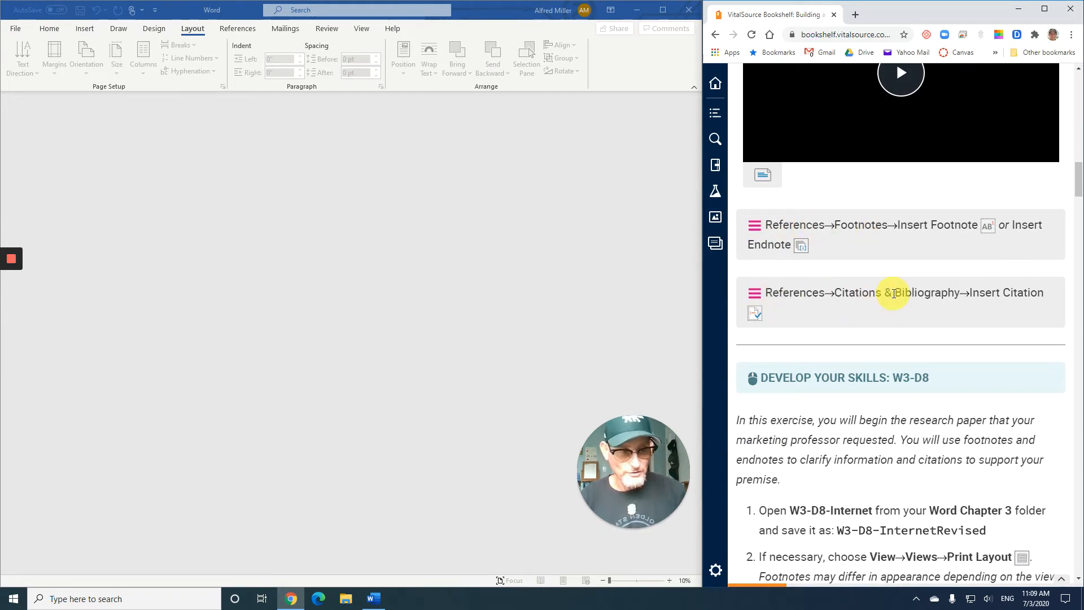
scroll(851, 289, down, 3)
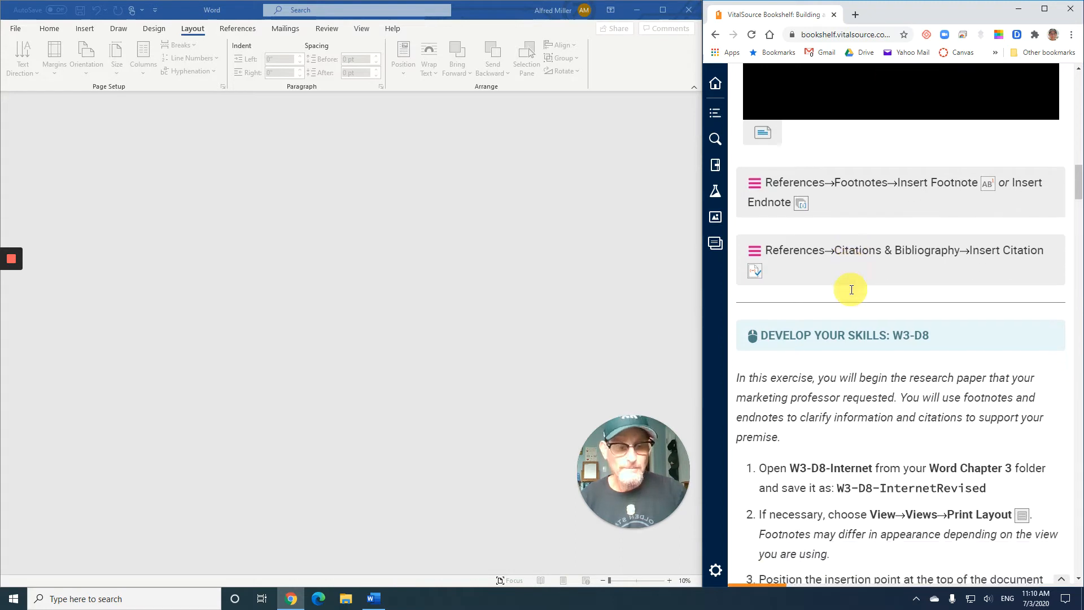
scroll(852, 290, down, 3)
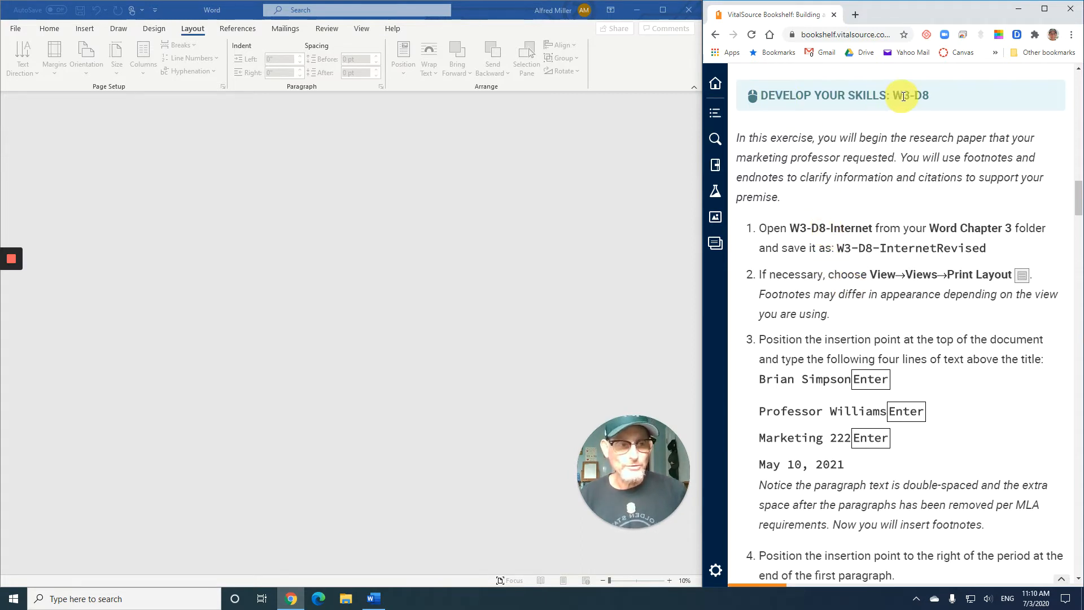
scroll(858, 249, down, 2)
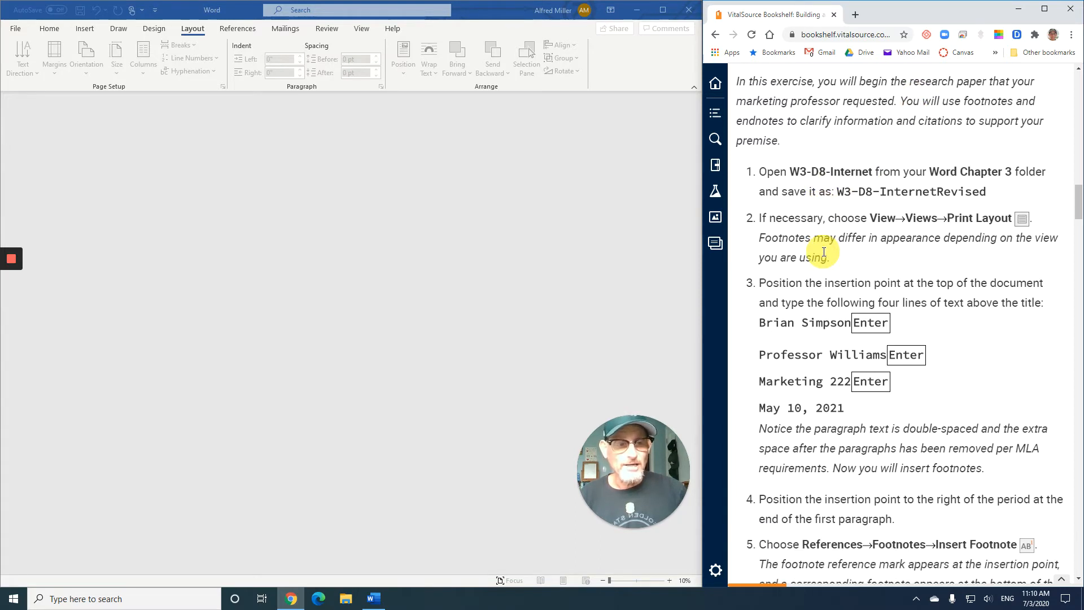
scroll(823, 251, down, 1)
scroll(823, 249, up, 1)
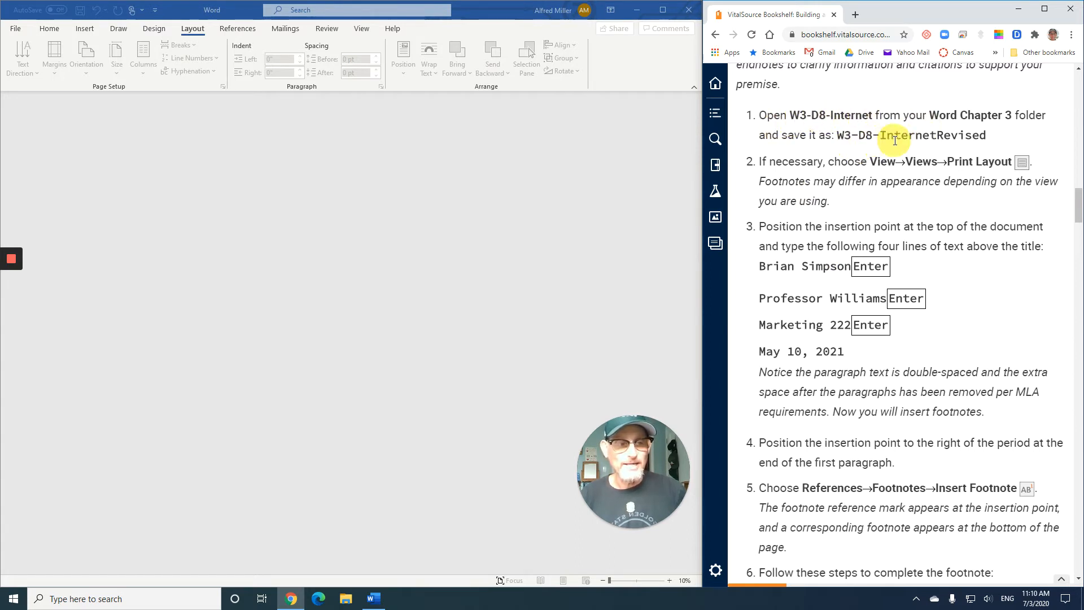
- Switch to Word and open the document W3-D8-Internet from the Word Chapter 3 folder
click(16, 33)
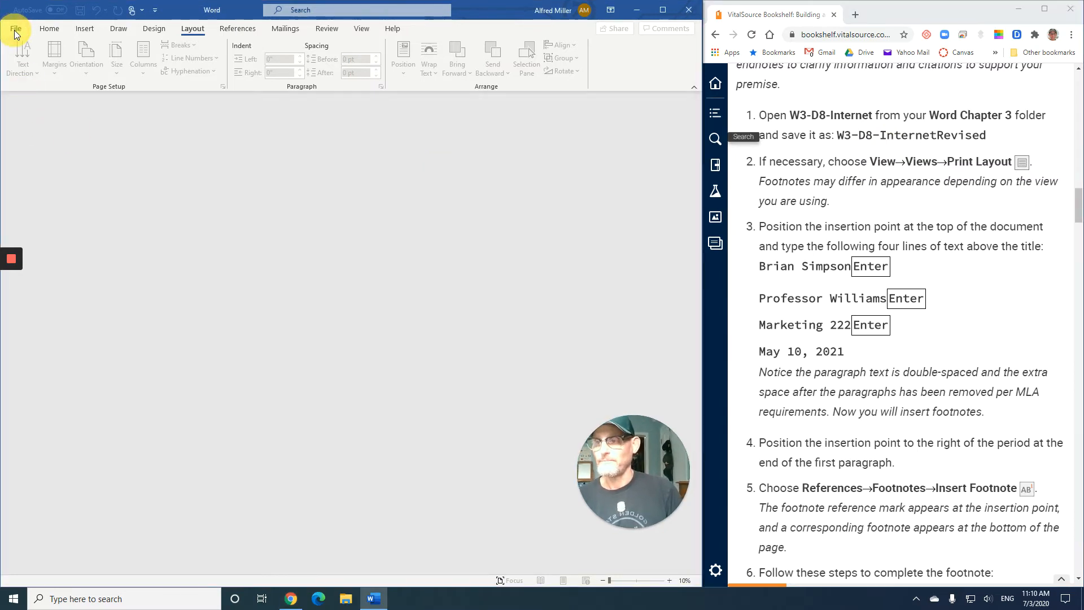
click(15, 32)
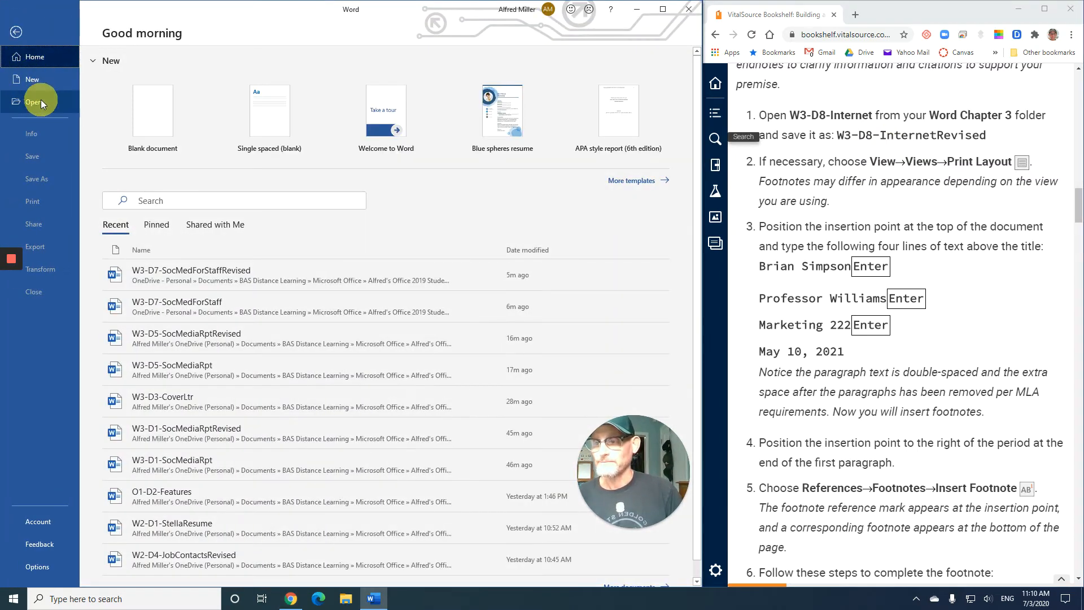
click(40, 99)
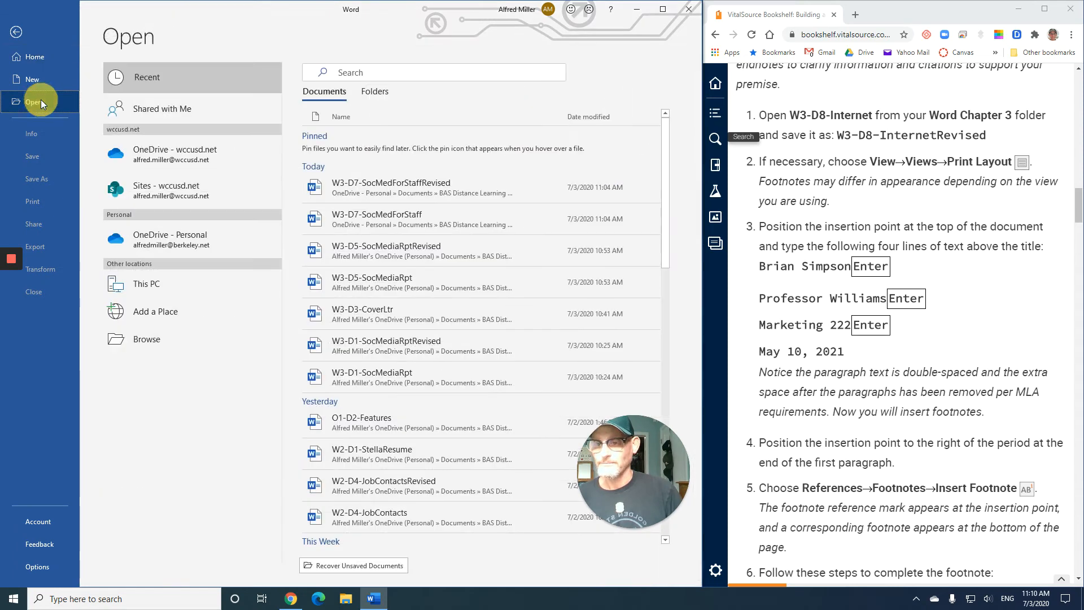
click(168, 338)
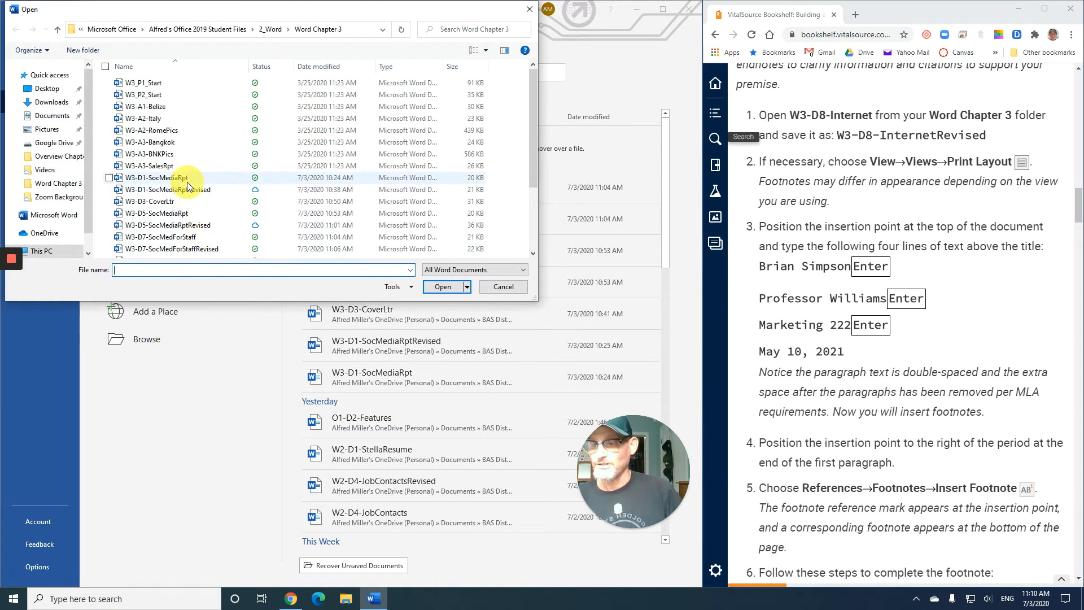
scroll(188, 182, down, 2)
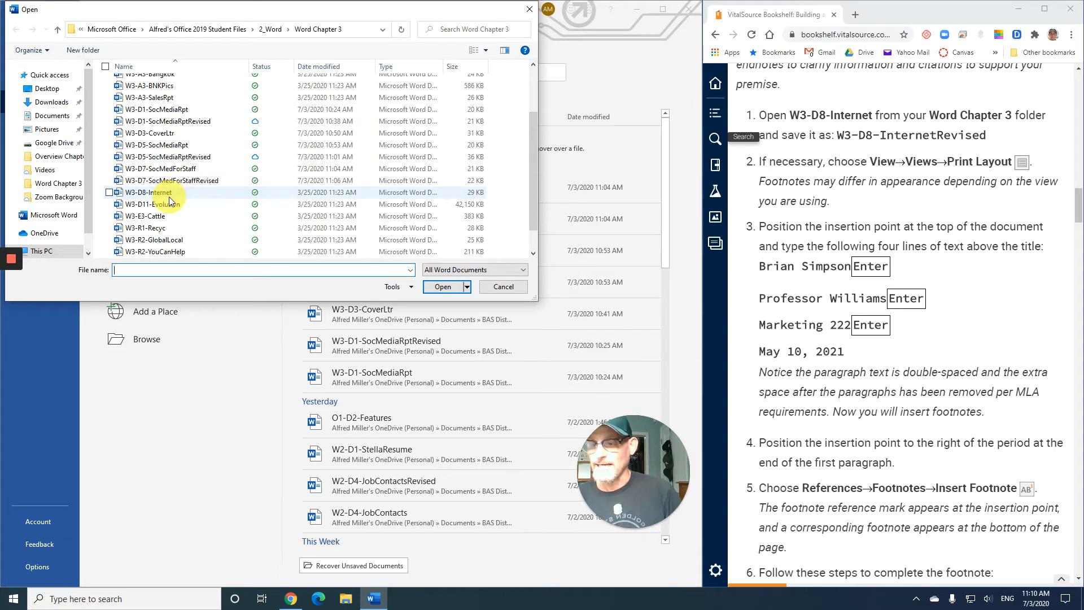
double_click(168, 195)
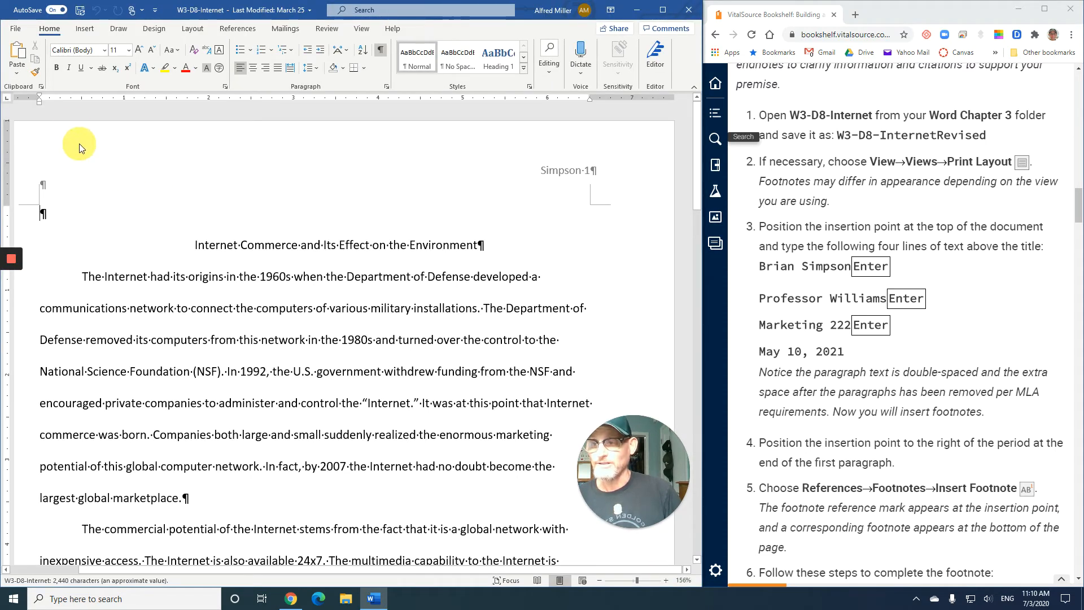
- Save a copy of the document as W3-D8-InternetRevised in the same folder and show it in Print Layout view
click(18, 29)
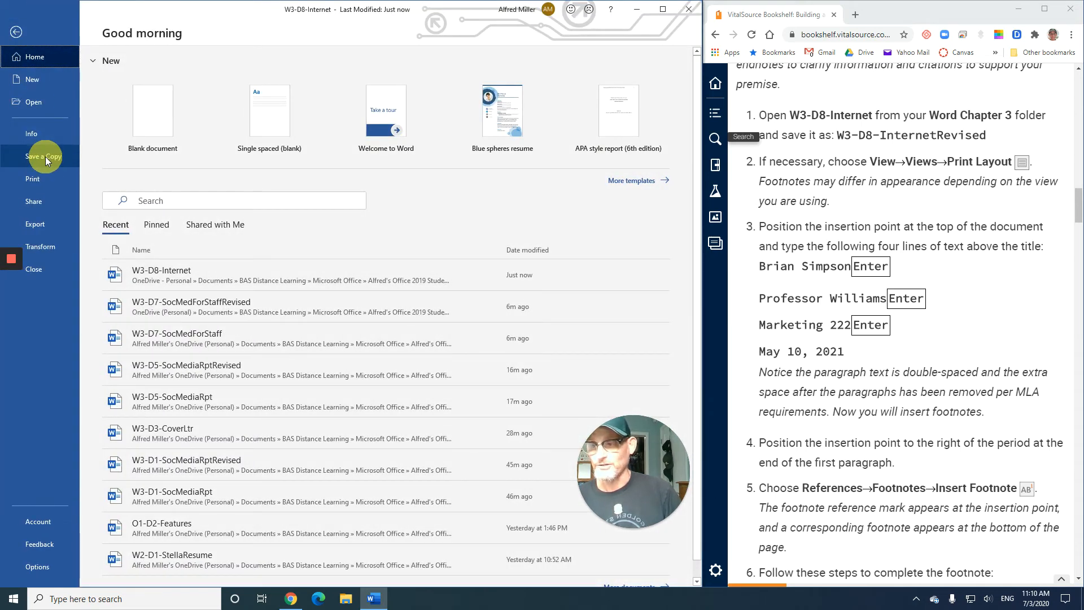
click(46, 157)
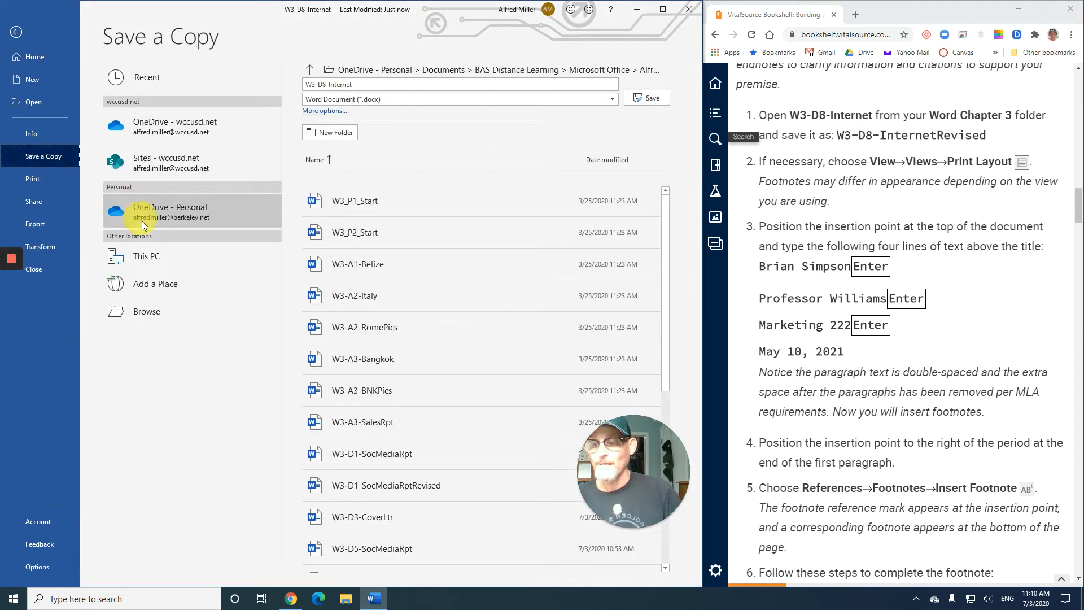
click(360, 83)
click(358, 86)
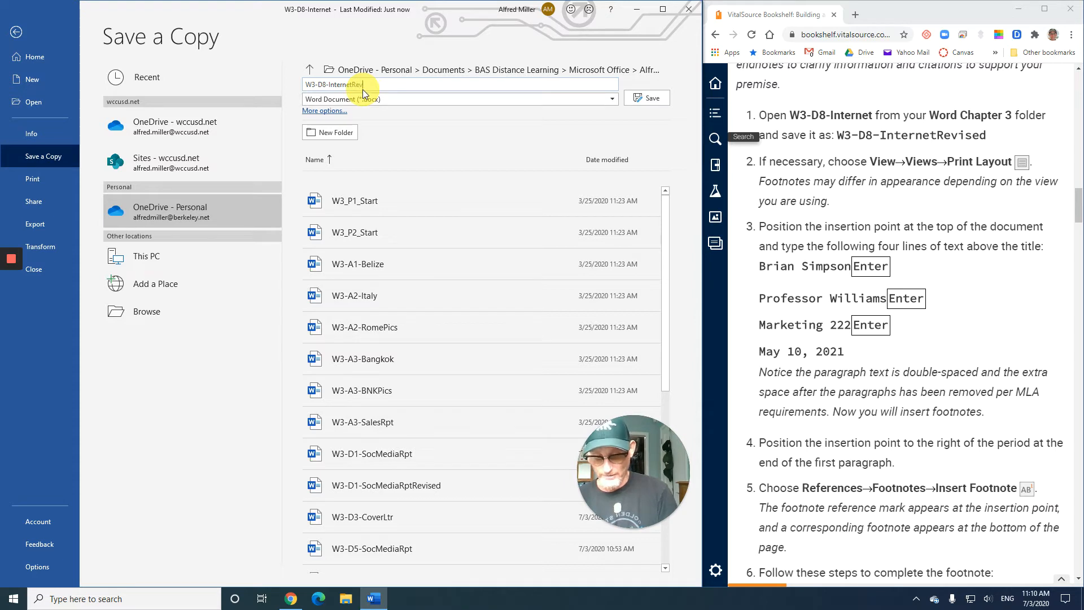
text(Revised)
click(645, 98)
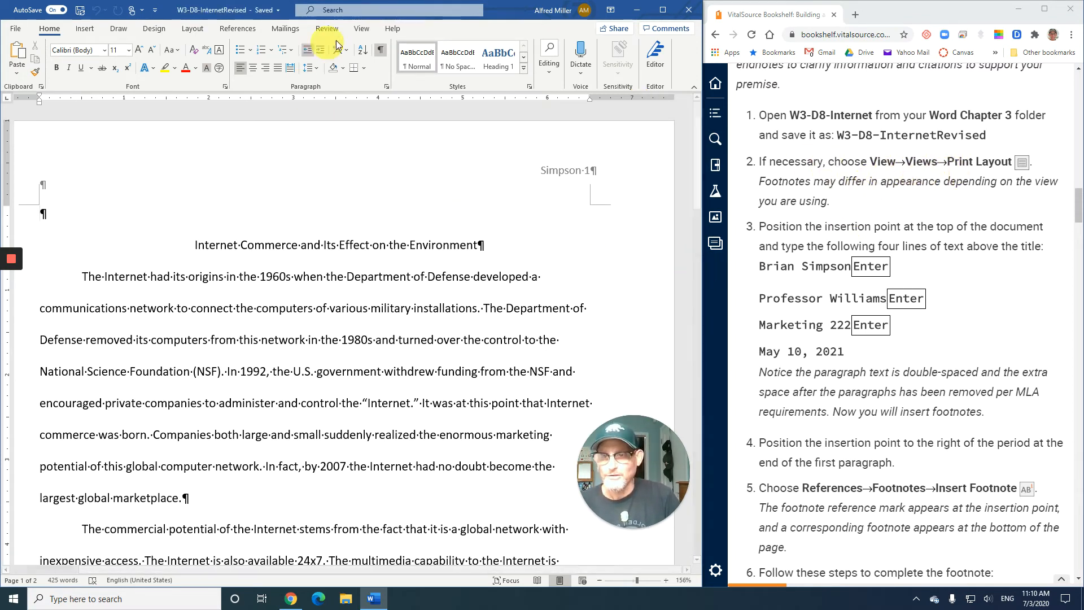
click(362, 29)
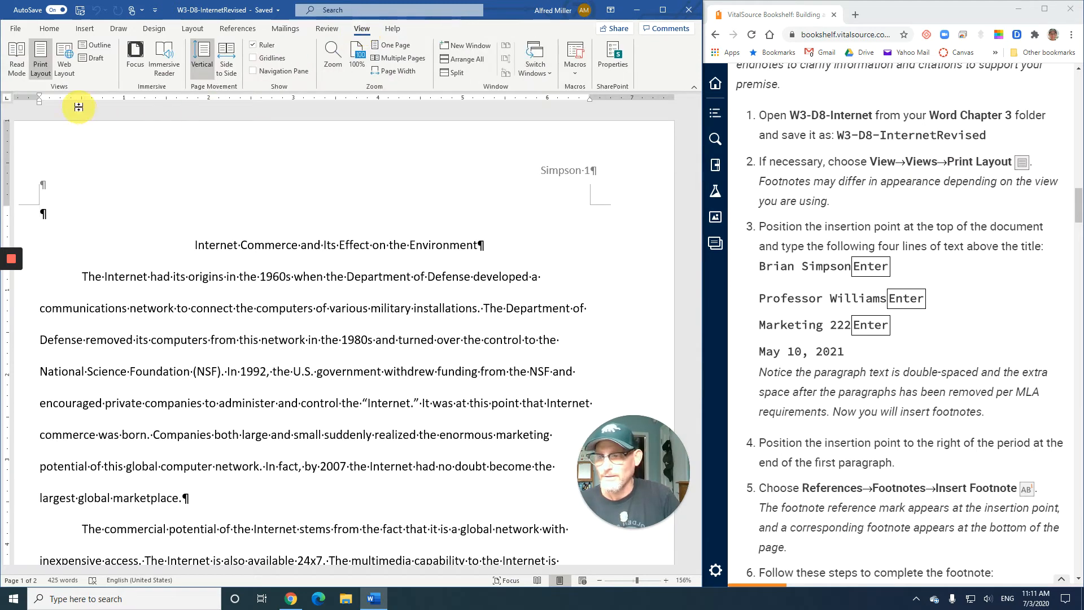
click(41, 63)
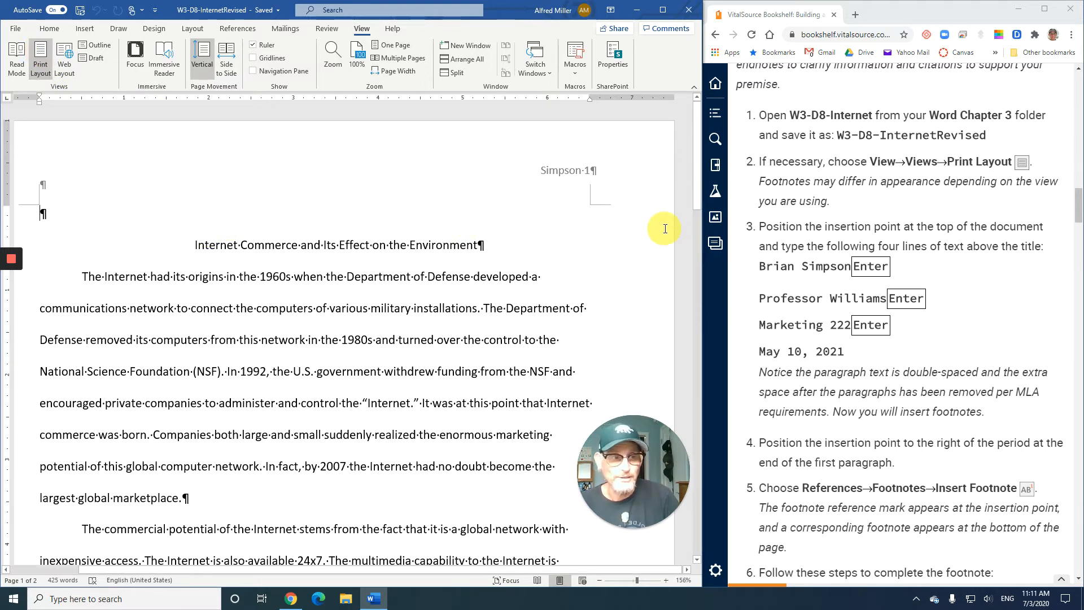
- Enter the student's full name and the professor's title and surname from exercise step 3 as separate lines above the paper's title
scroll(799, 231, down, 3)
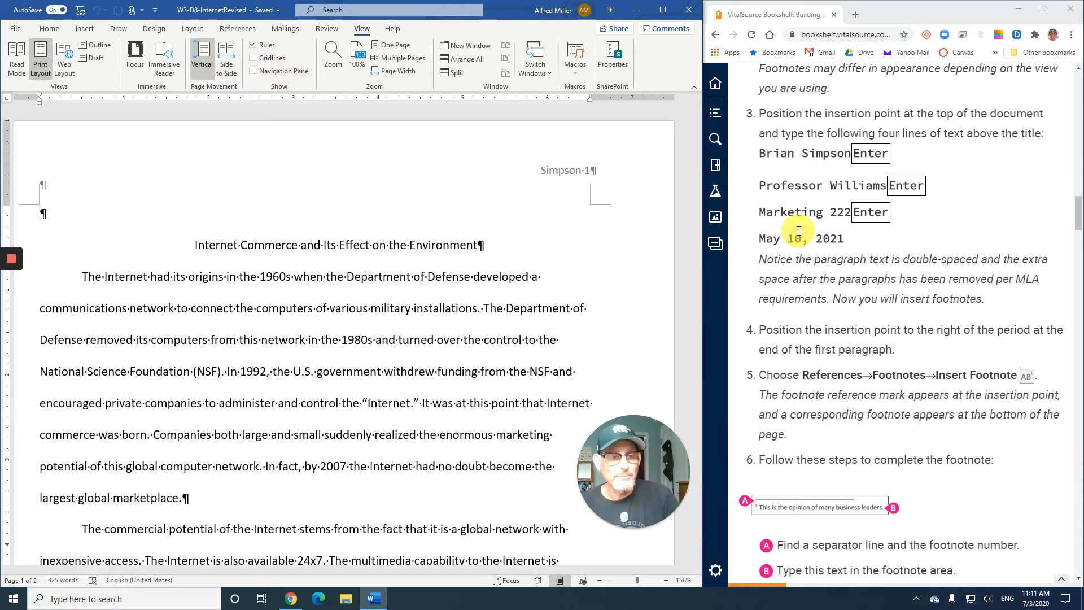
scroll(800, 231, up, 1)
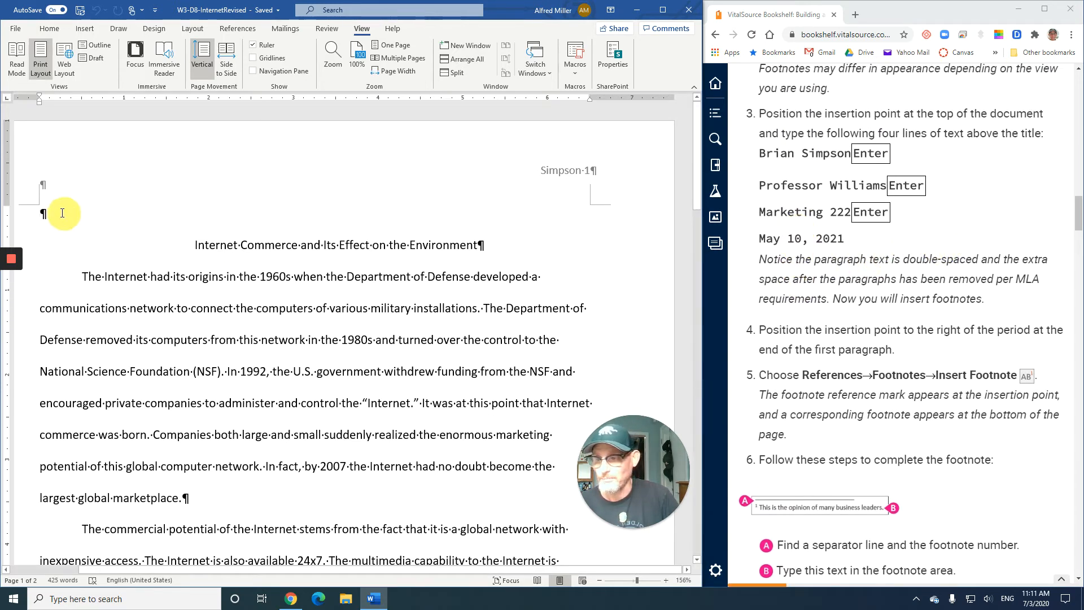
click(42, 213)
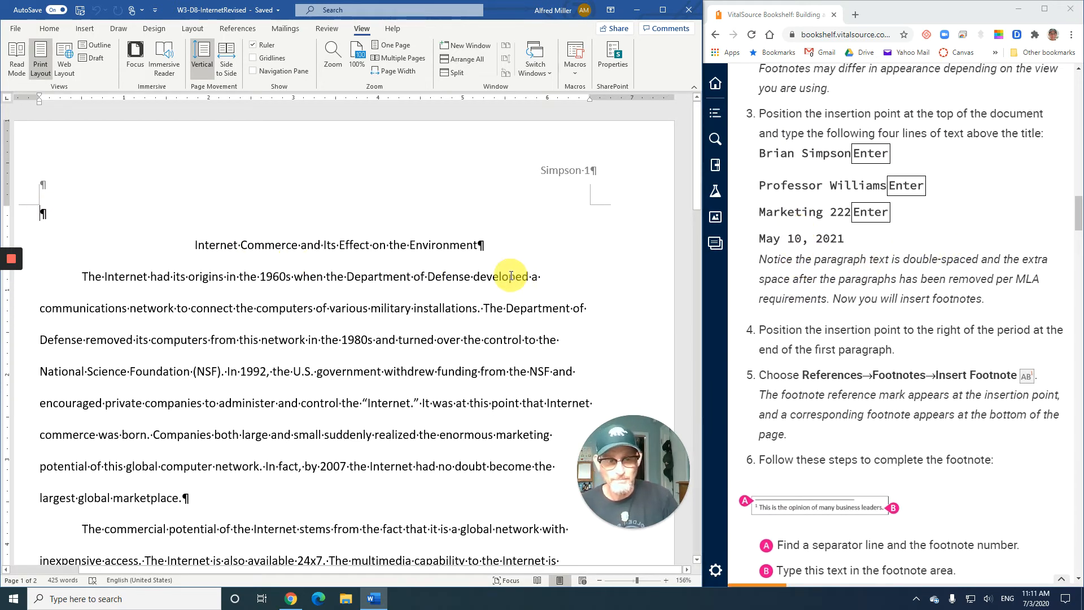
text(Brian )
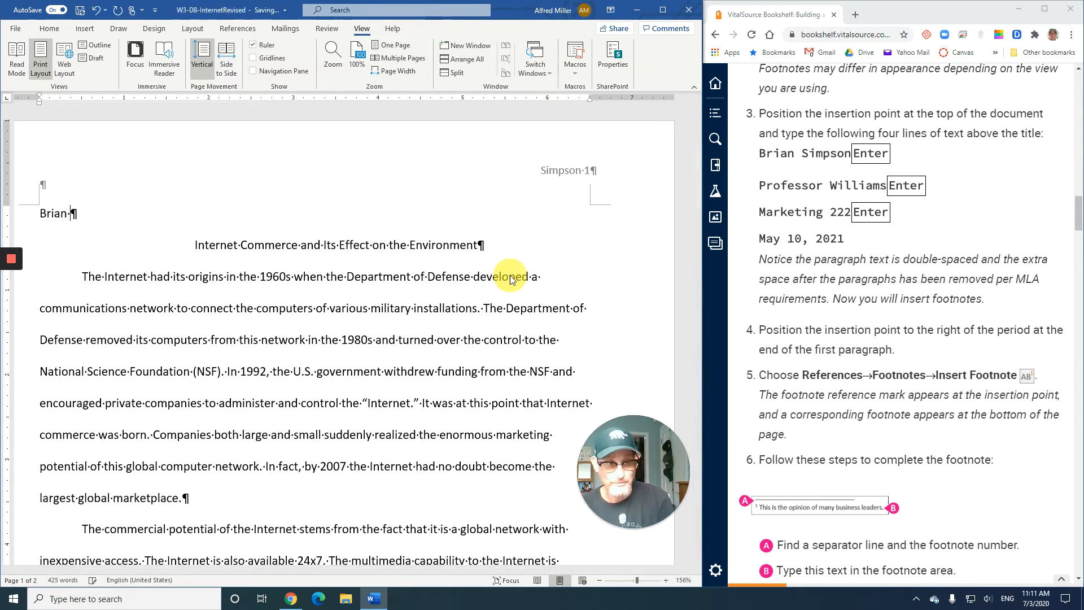
text(Simp)
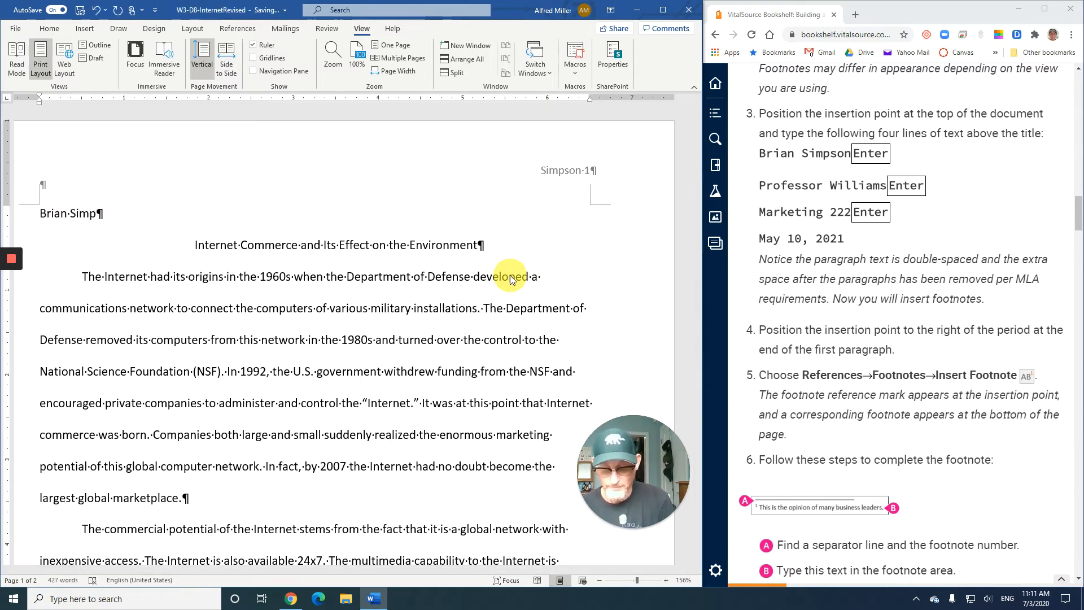
text(son)
key(Return)
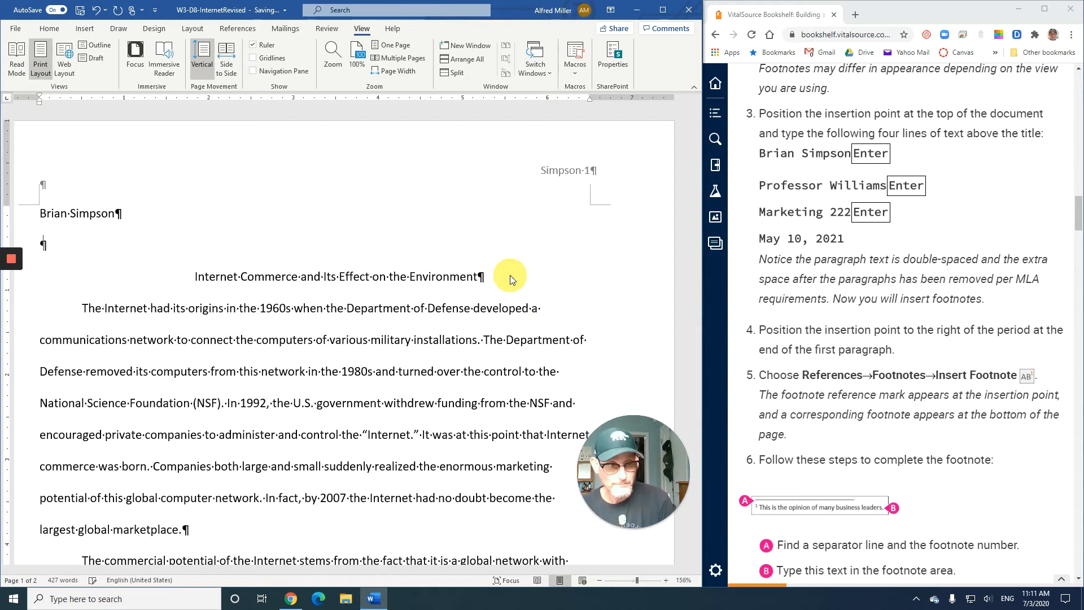
text(Profes)
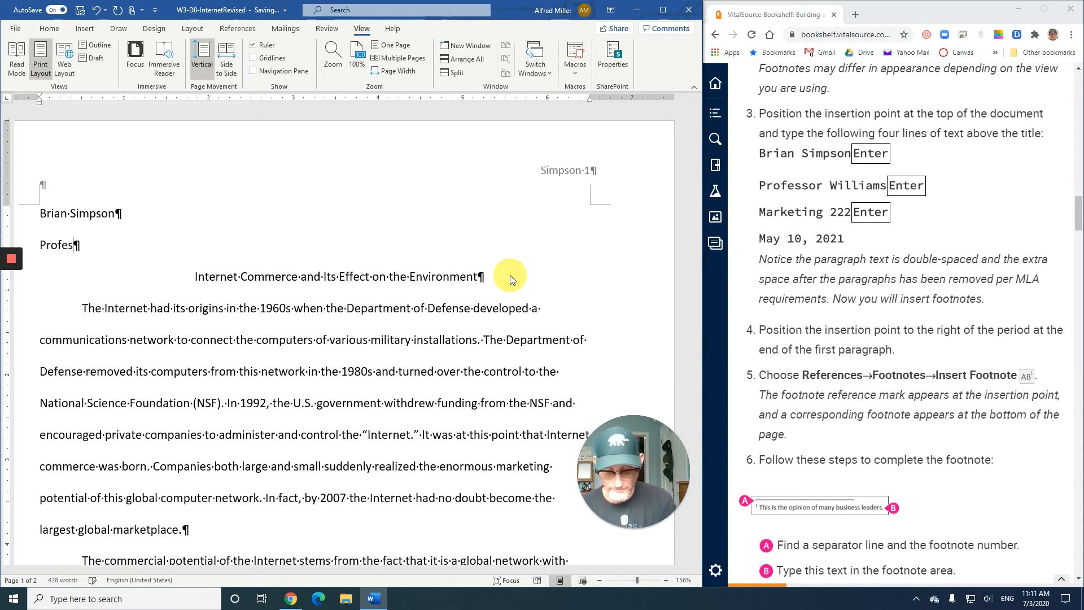
text(sor Williams)
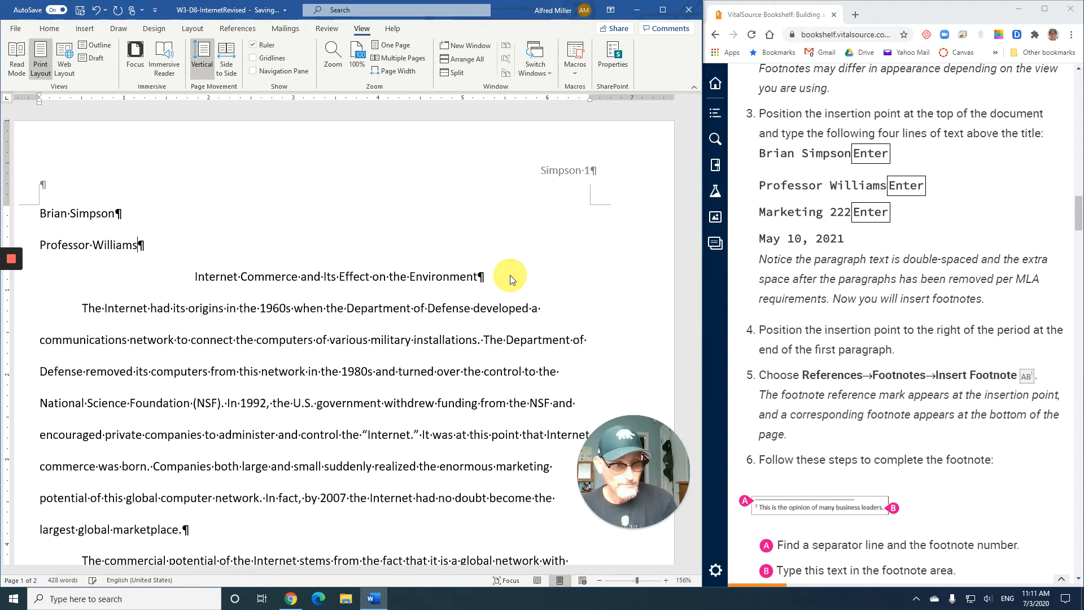
key(Return)
- Complete the heading above the title with the course line "Marketing 222" and the date line "May 10, 2021"
text(Marketing)
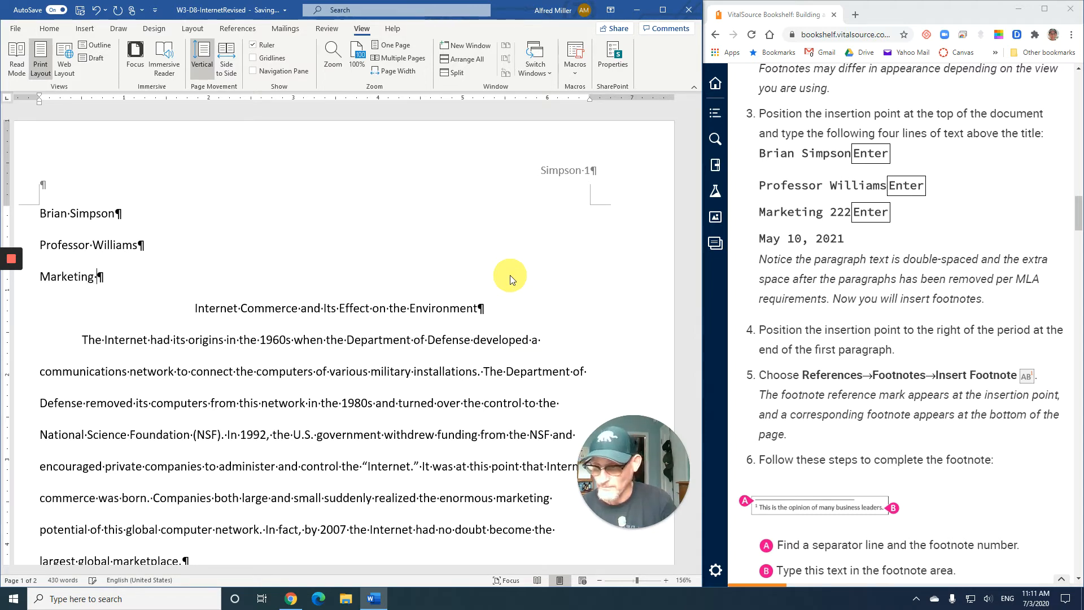
text( 222)
key(Return)
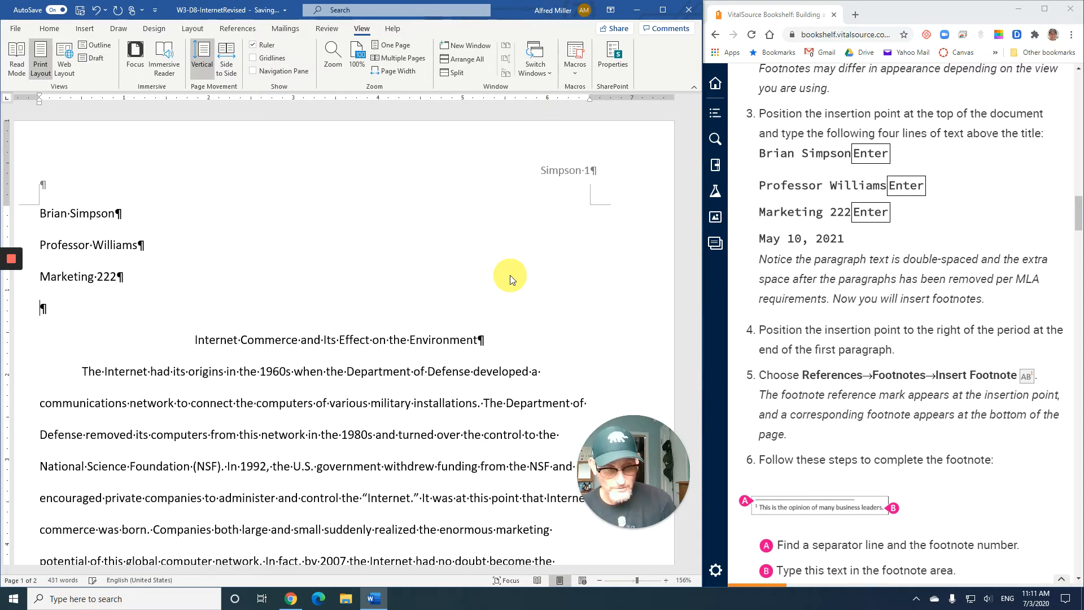
text(May)
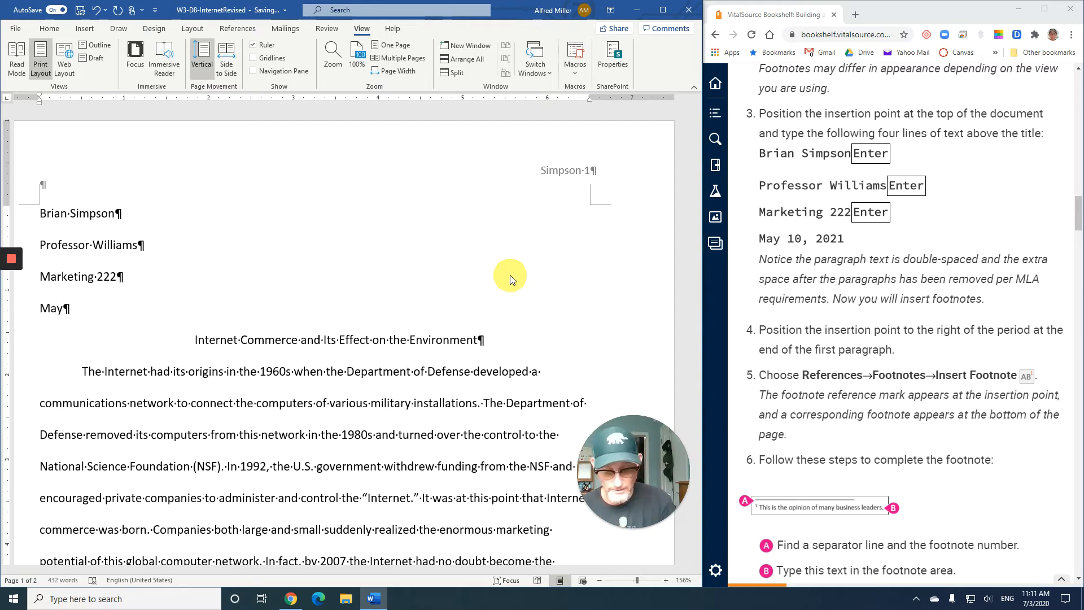
text( 10, 20)
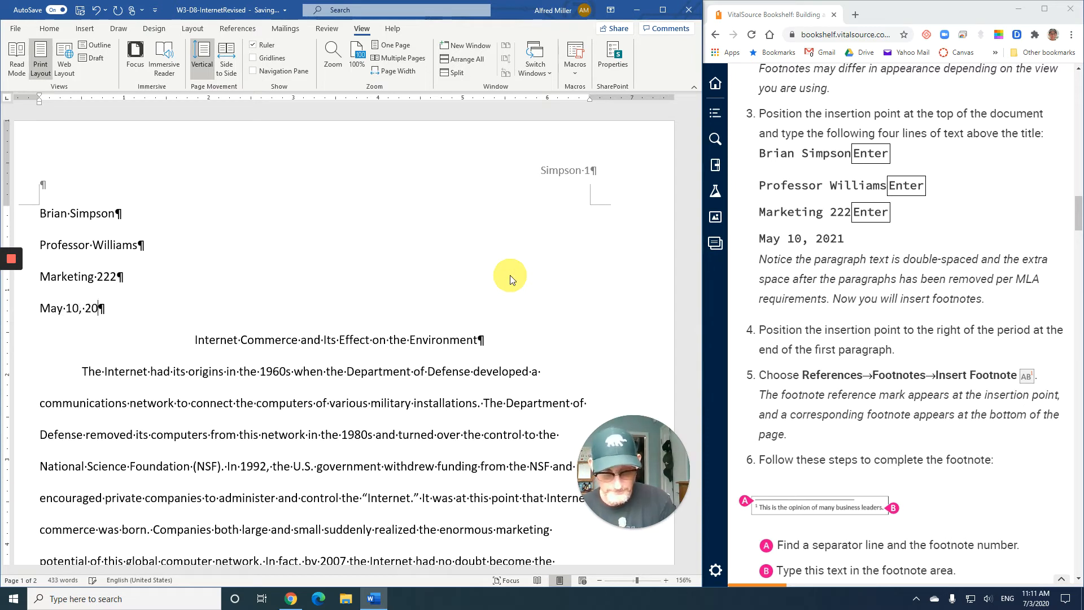
text(10)
key(BackSpace)
key(BackSpace)
text(21)
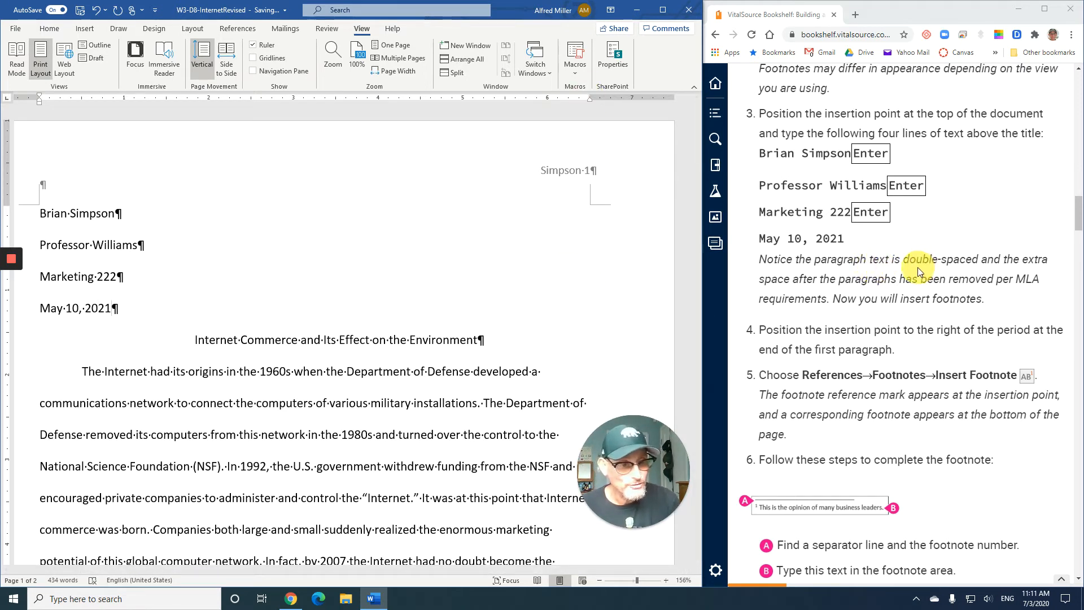
- Insert a footnote directly after the period that ends the paper's first paragraph, following "largest global marketplace."
scroll(912, 264, down, 1)
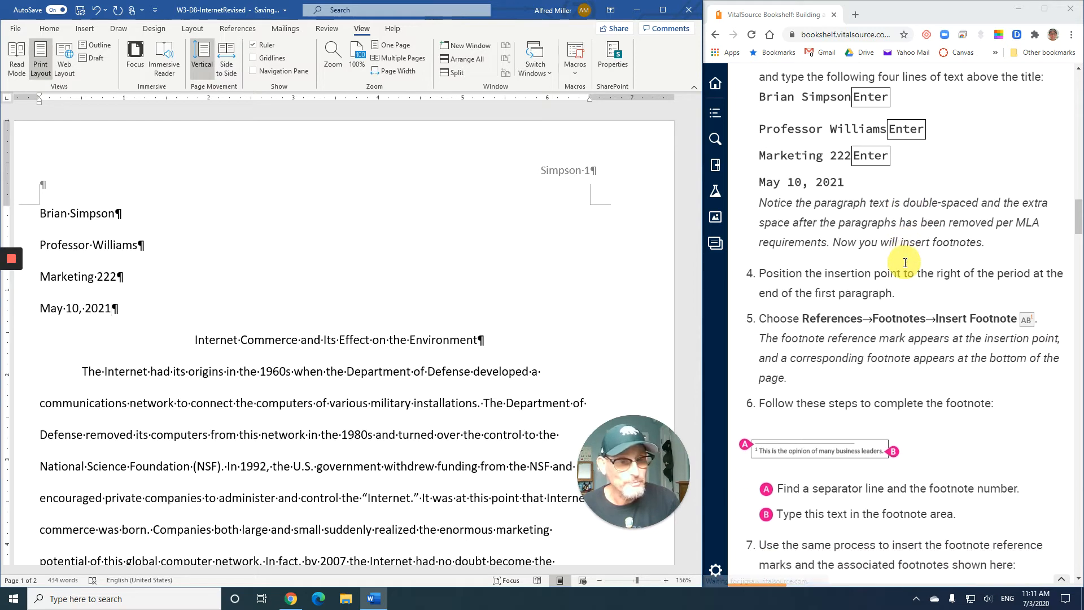
scroll(906, 262, down, 1)
scroll(906, 263, down, 2)
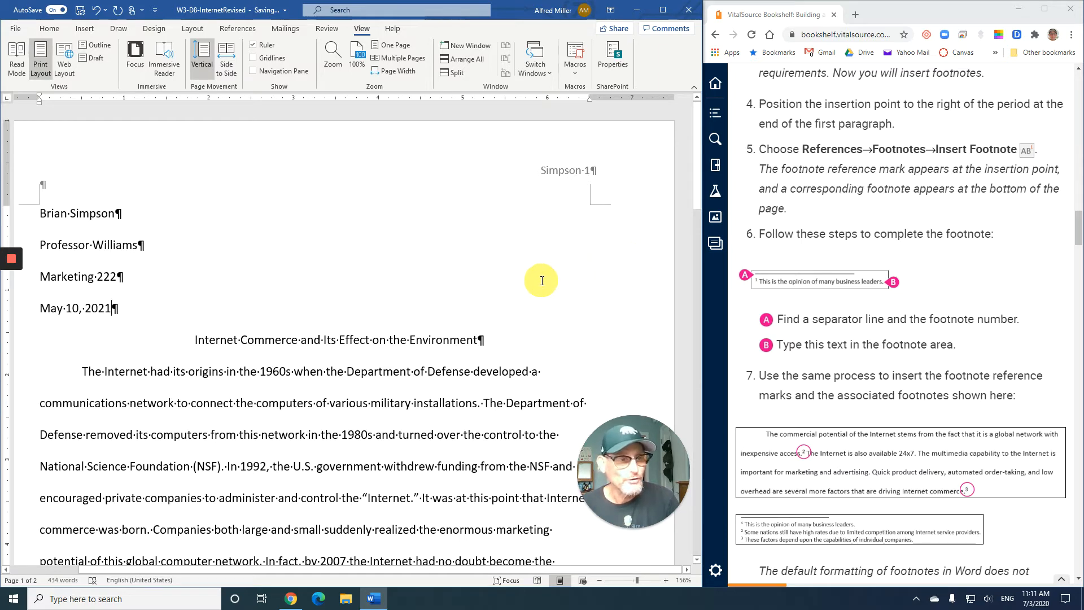
scroll(416, 317, down, 3)
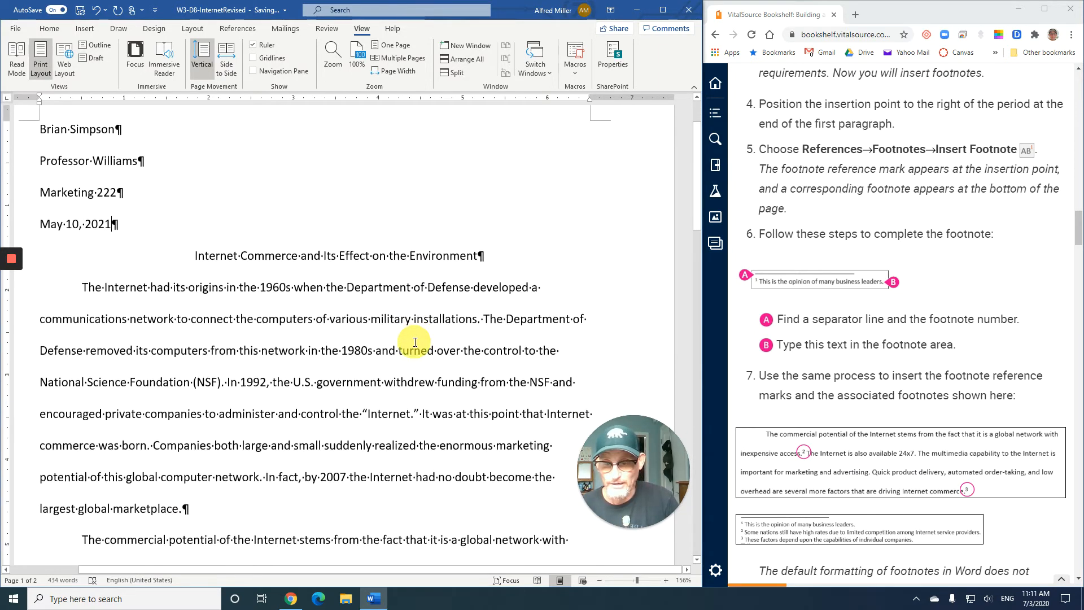
scroll(415, 341, down, 4)
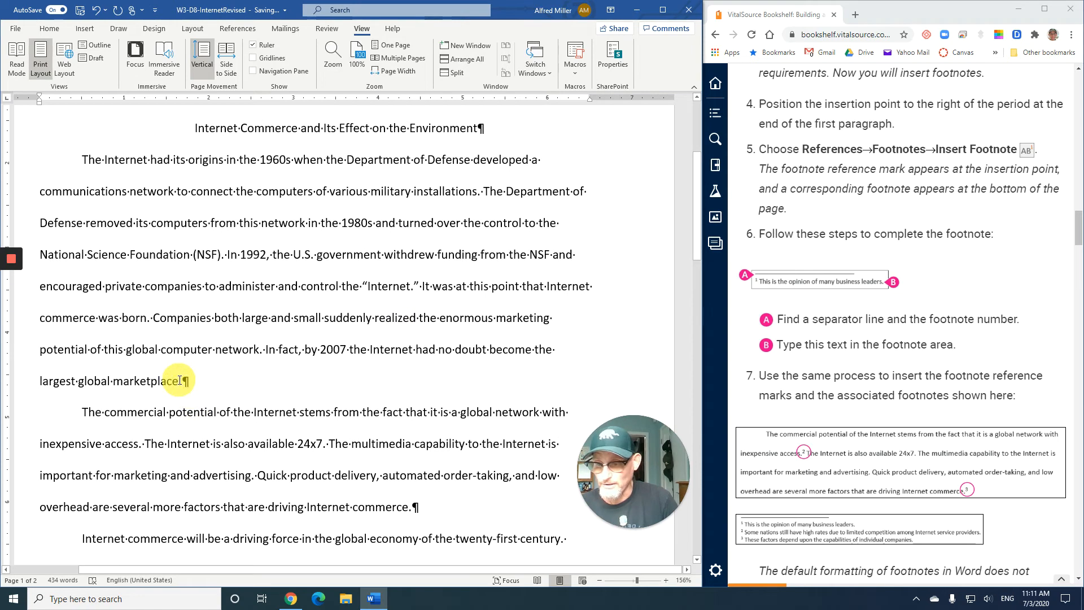
click(185, 382)
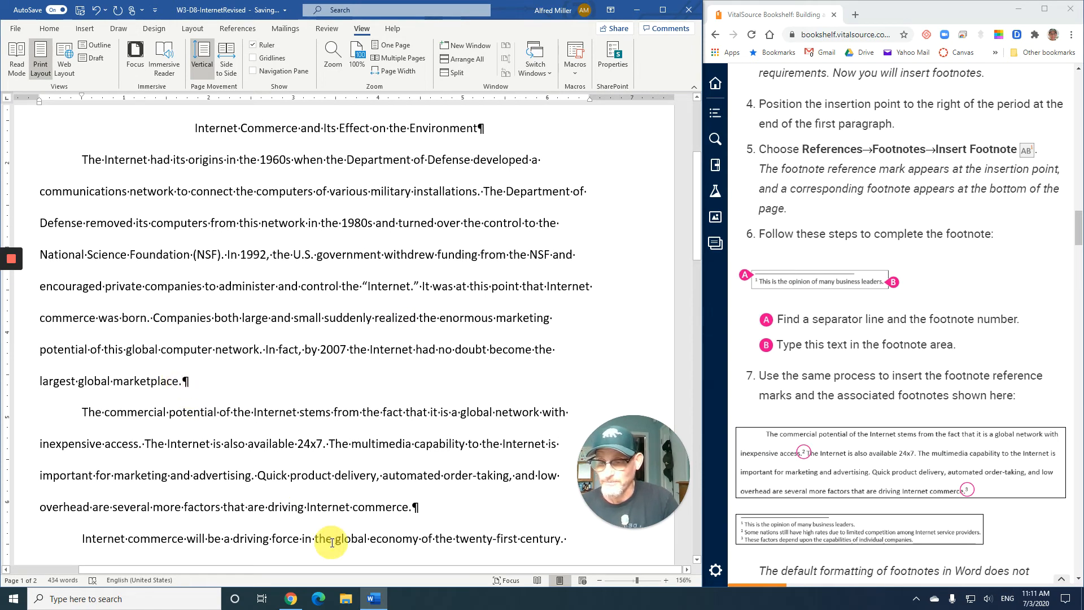
scroll(251, 339, down, 2)
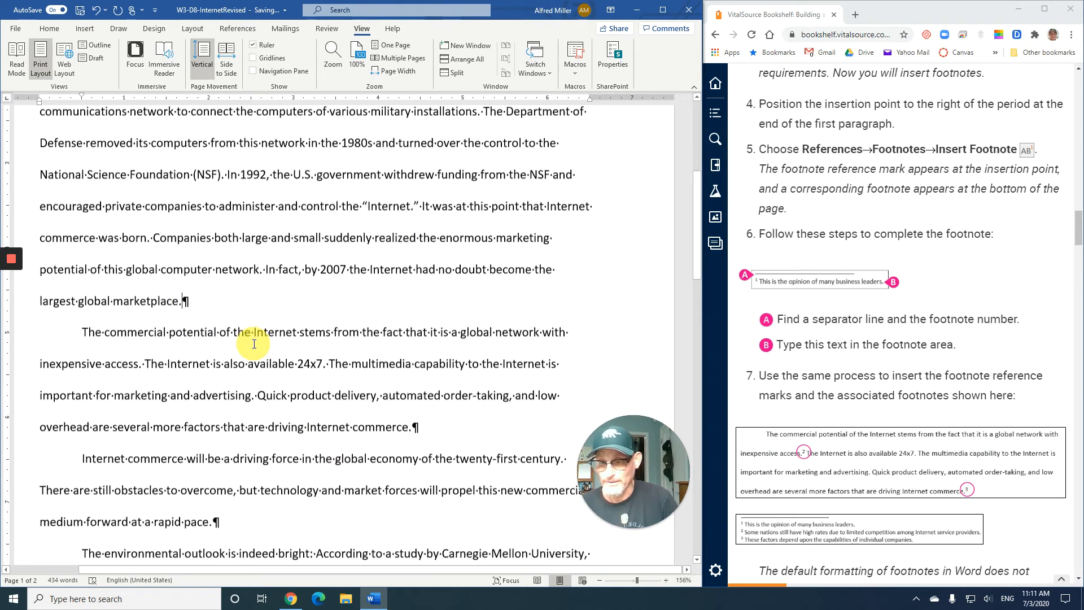
scroll(255, 344, down, 1)
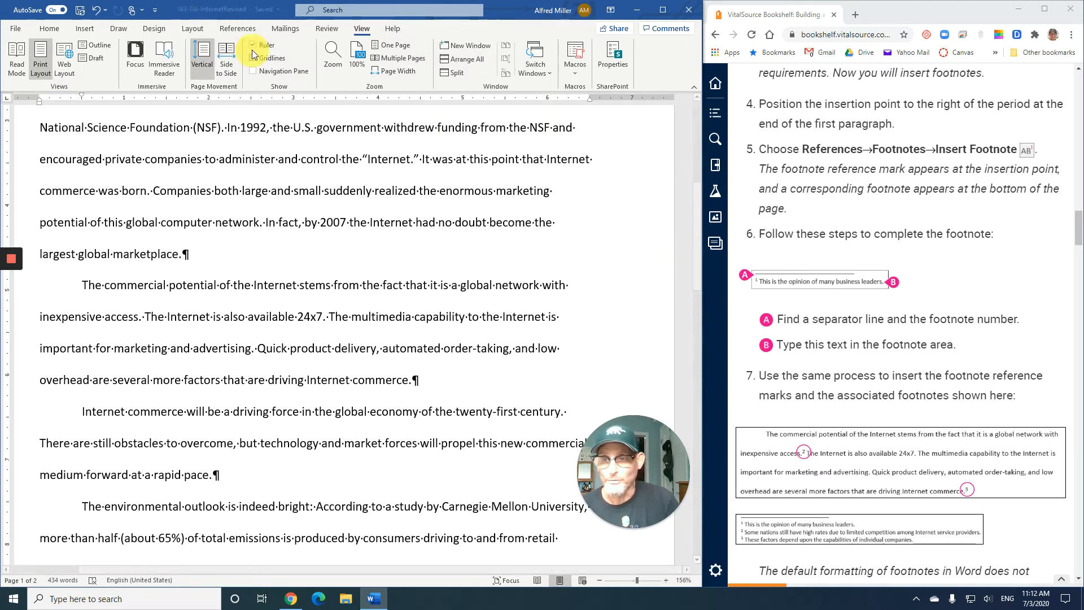
click(236, 28)
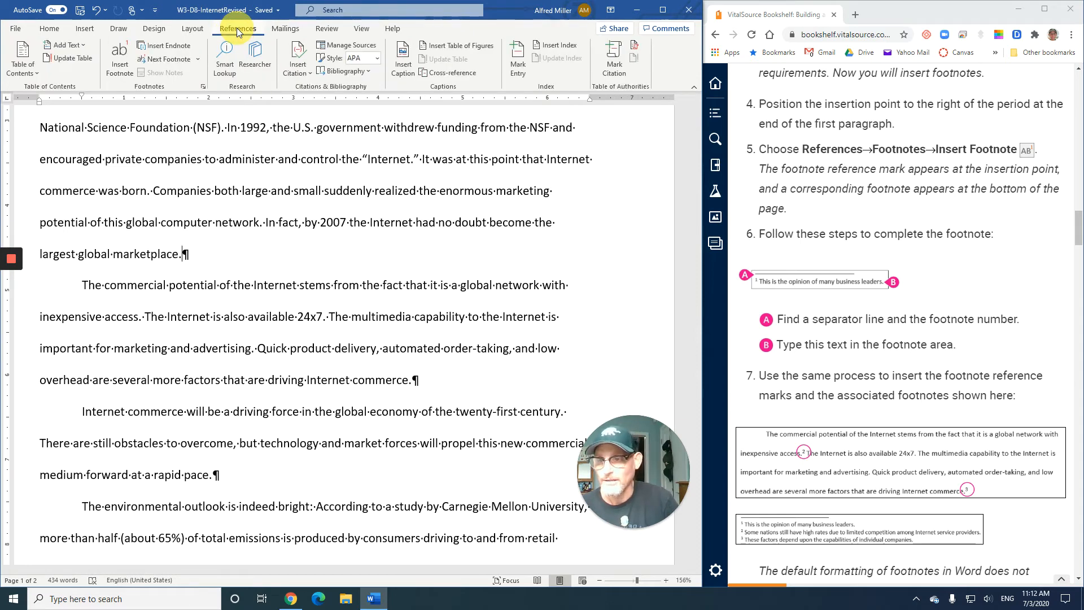
click(120, 69)
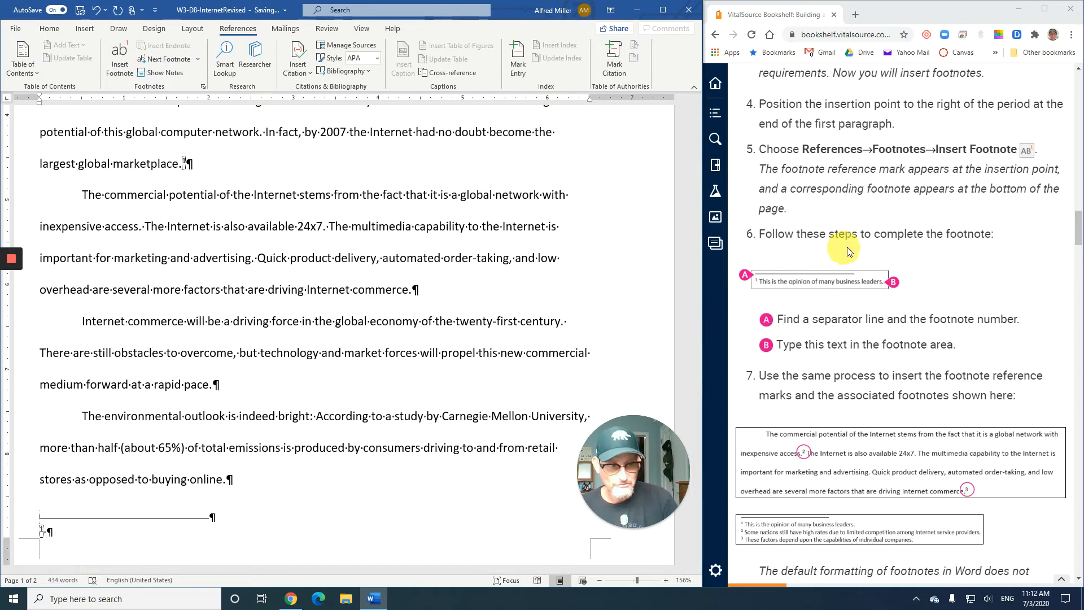
- Enter "This is the opinion of many business leaders." as the text of the first footnote
scroll(822, 297, down, 1)
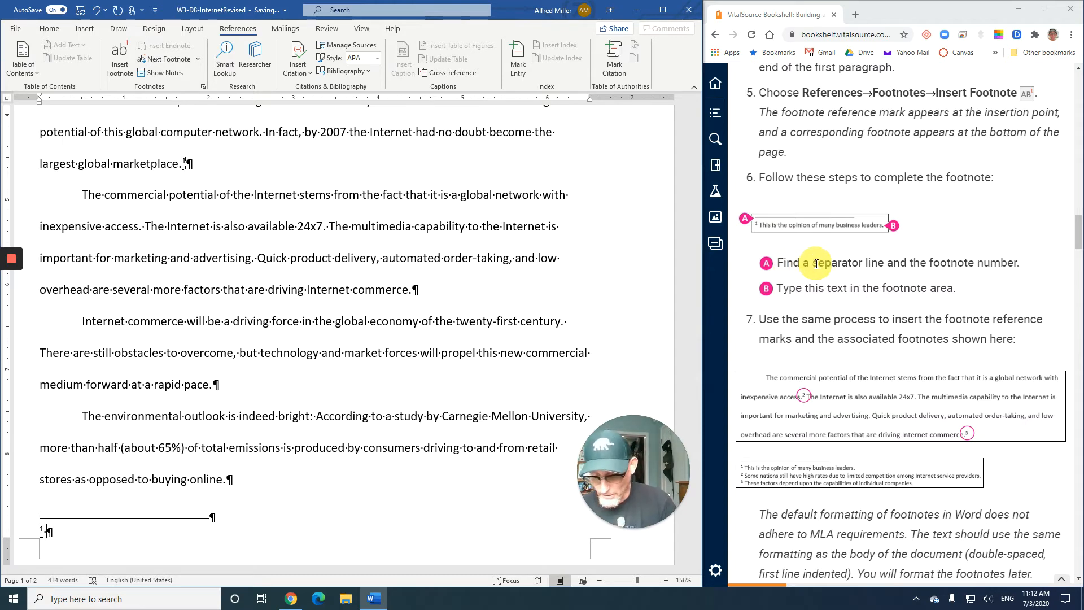
text(This is )
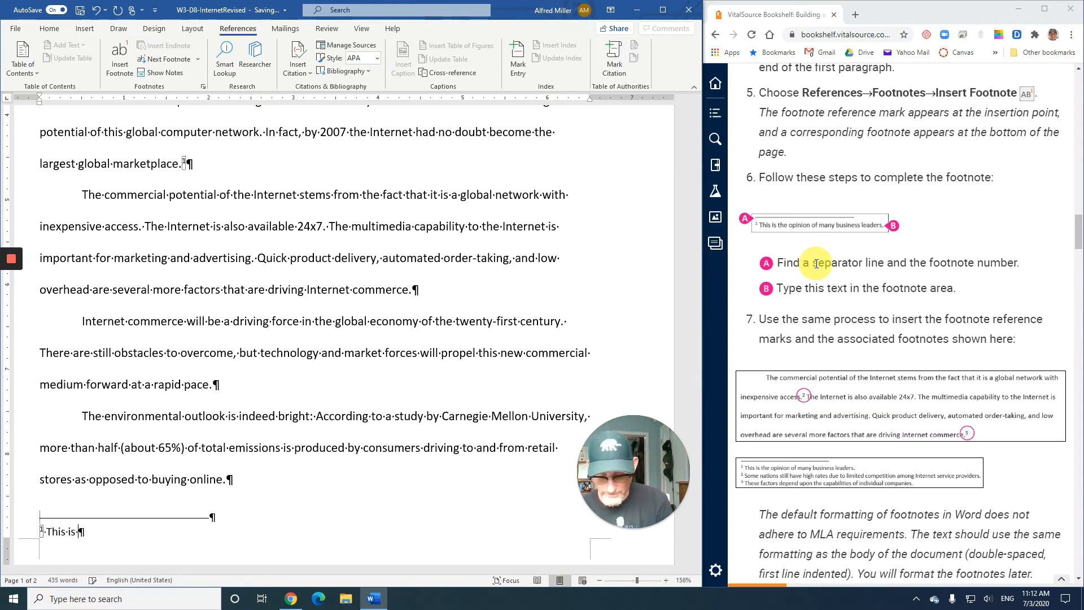
text(the op)
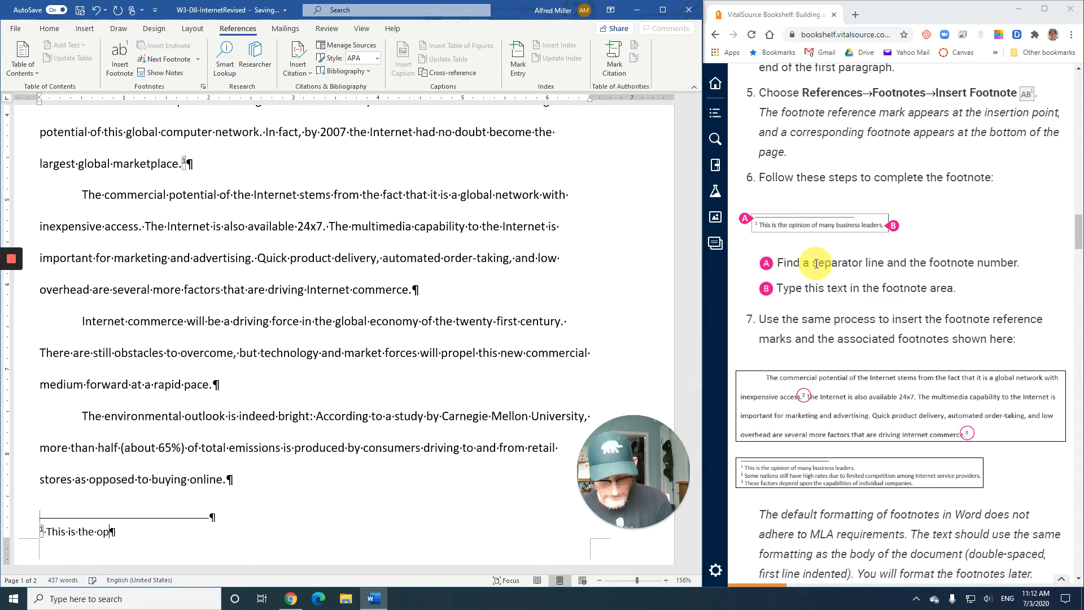
text(inion of)
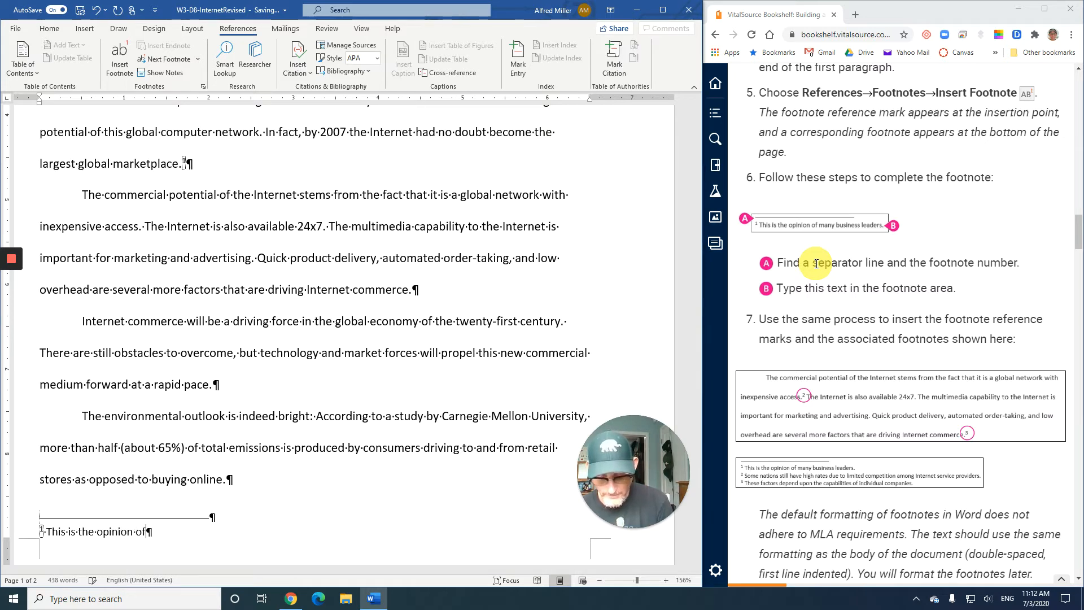
text( many busin)
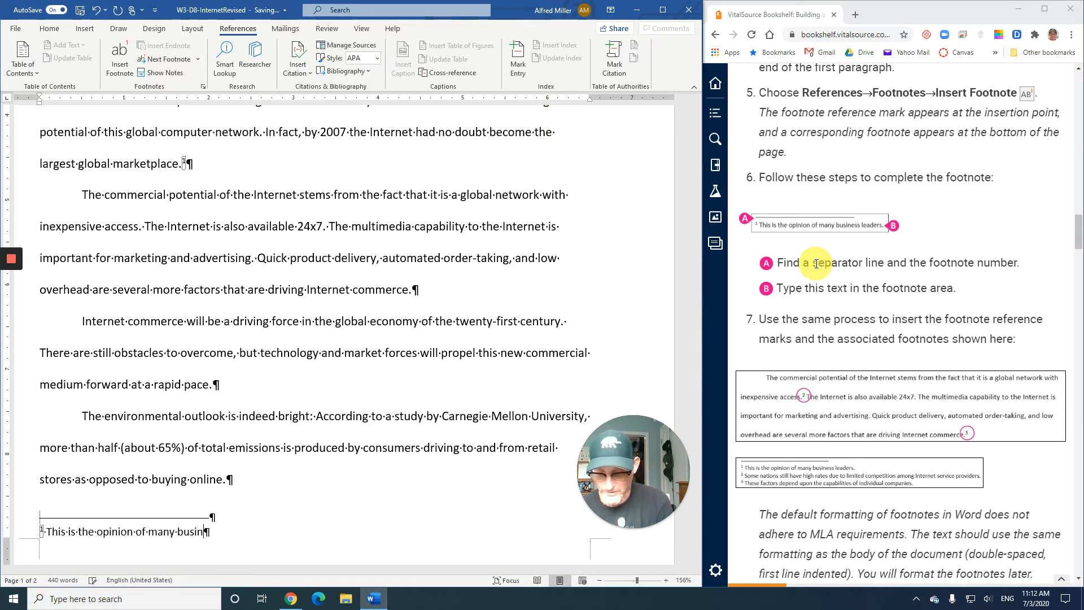
text(ess leaders)
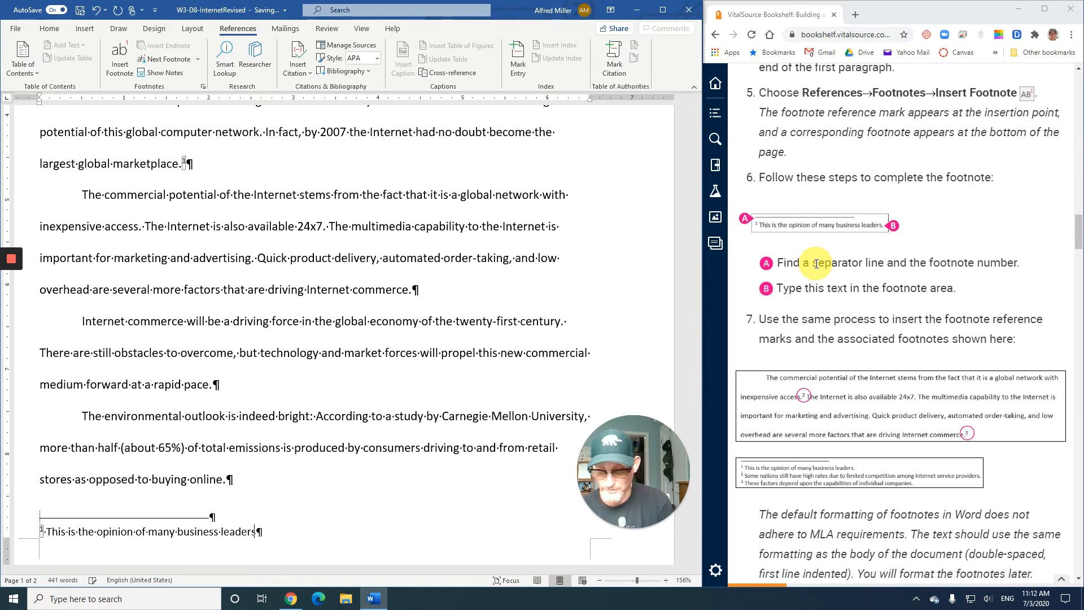
text(.)
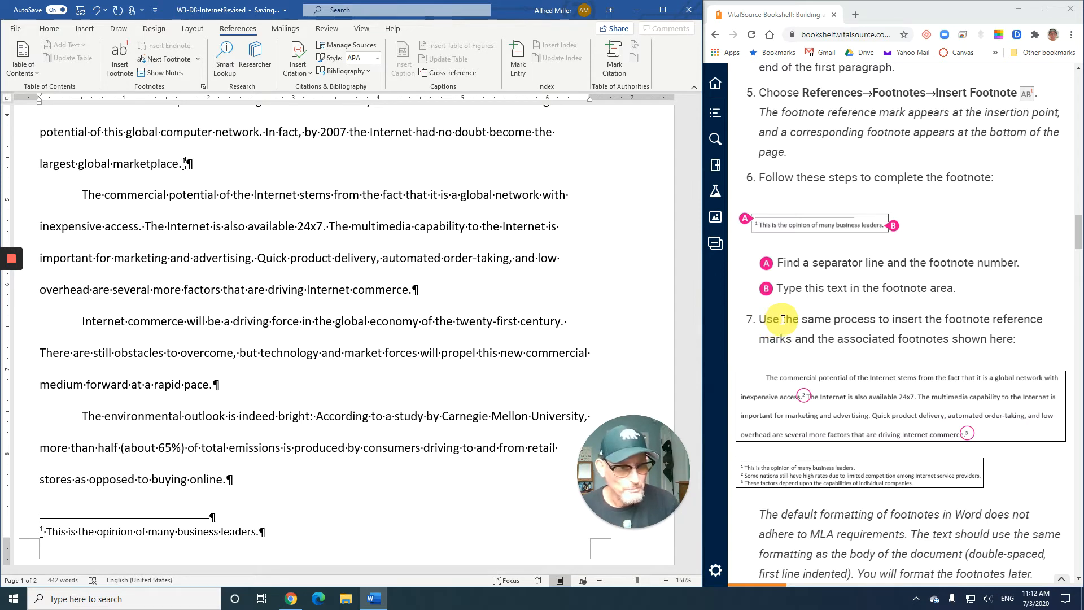
- Insert a second footnote directly after "inexpensive access." in the paper's second paragraph
scroll(802, 308, down, 3)
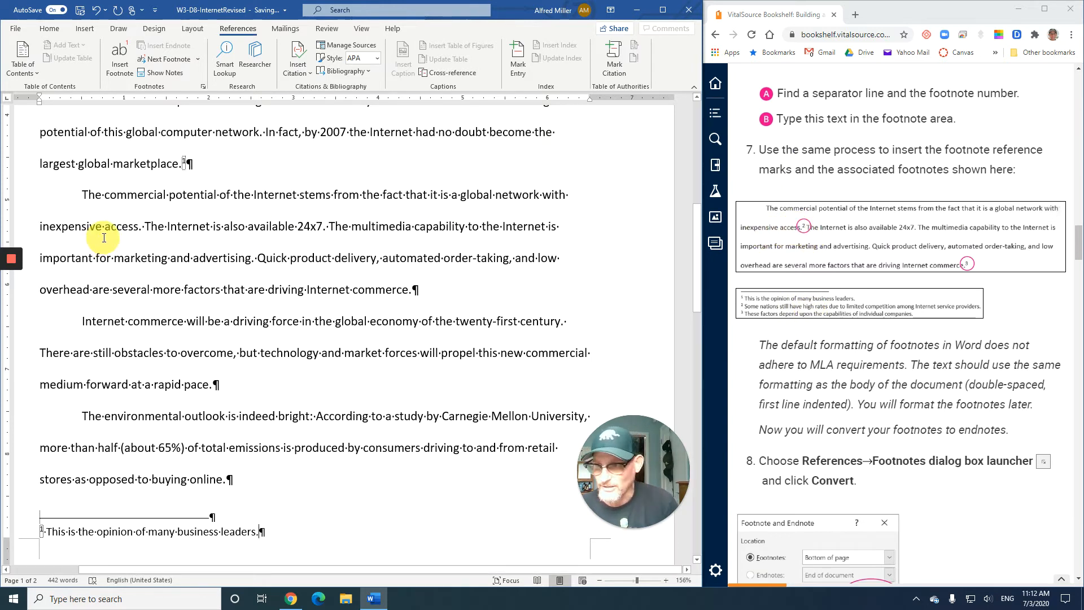
click(141, 227)
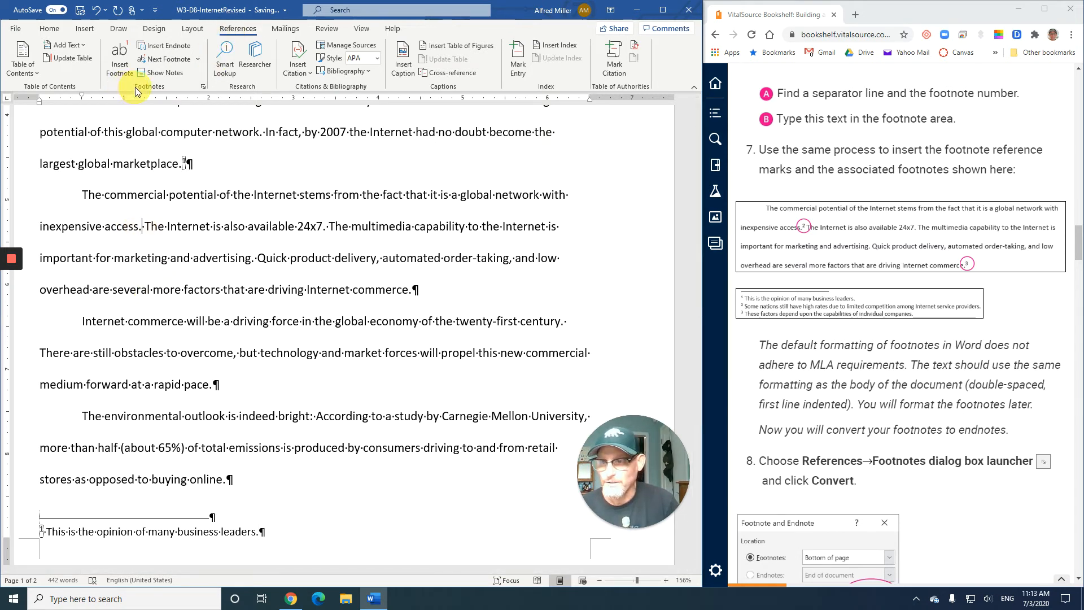
click(127, 52)
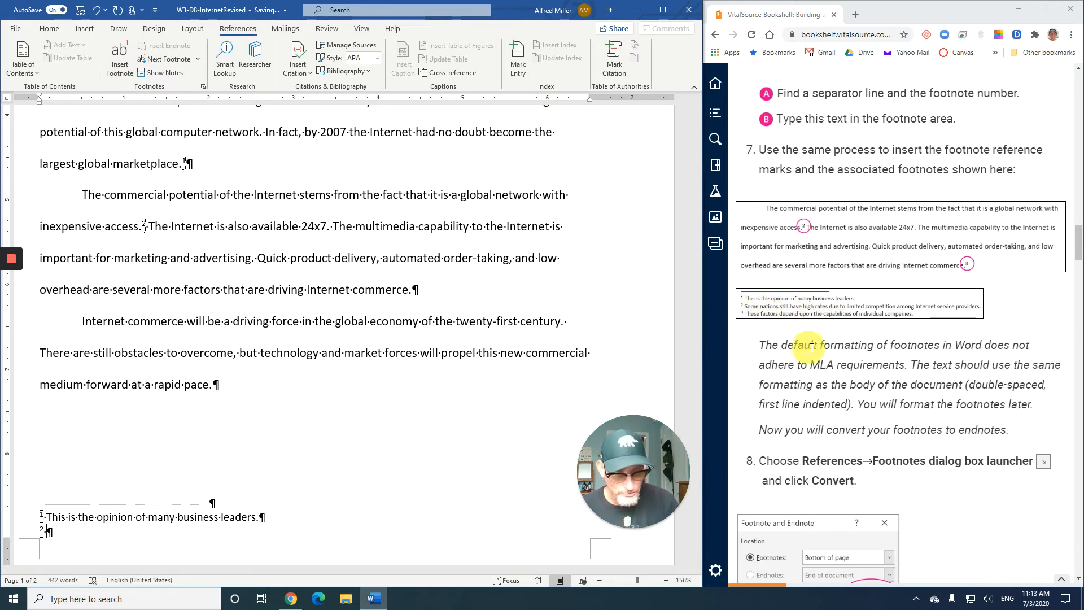
- Enter "Some nations still have high rates due to limited competition among Internet Service Providers." as the second footnote's text
text(Some)
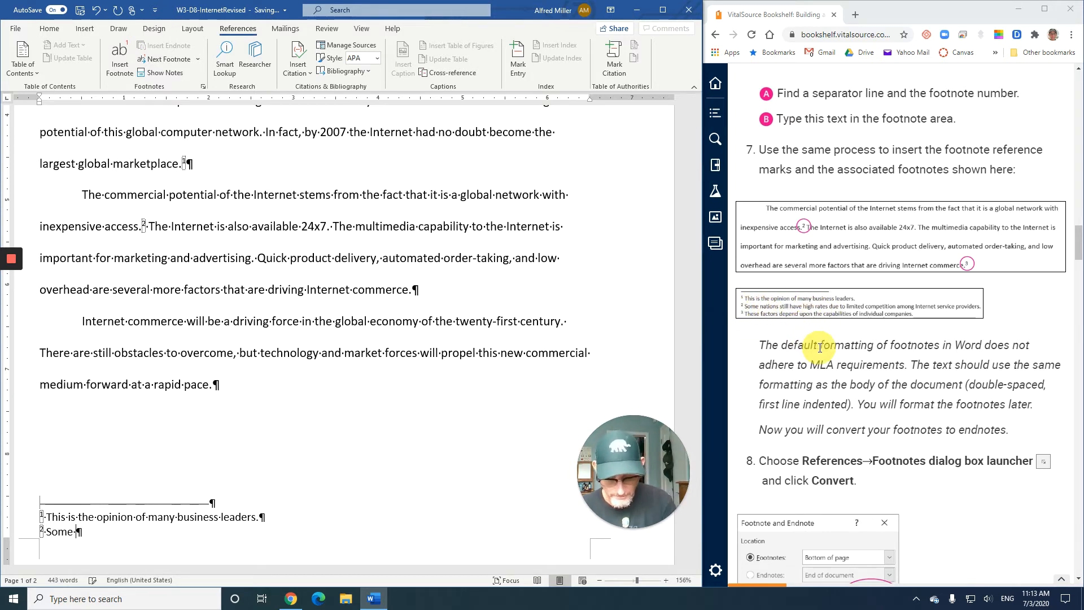
text( nations)
text(s)
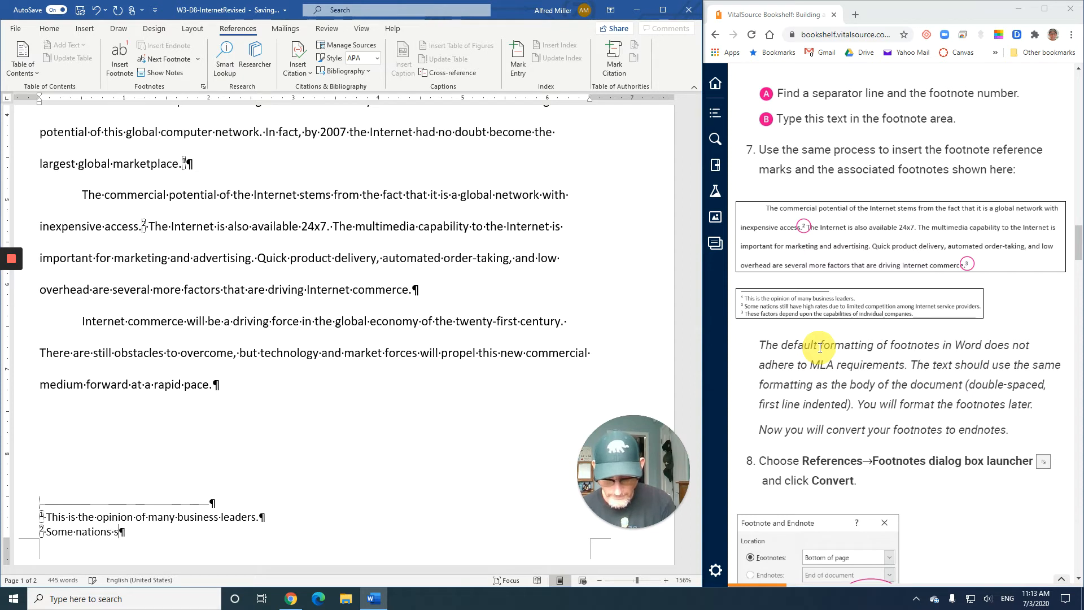
text(till have )
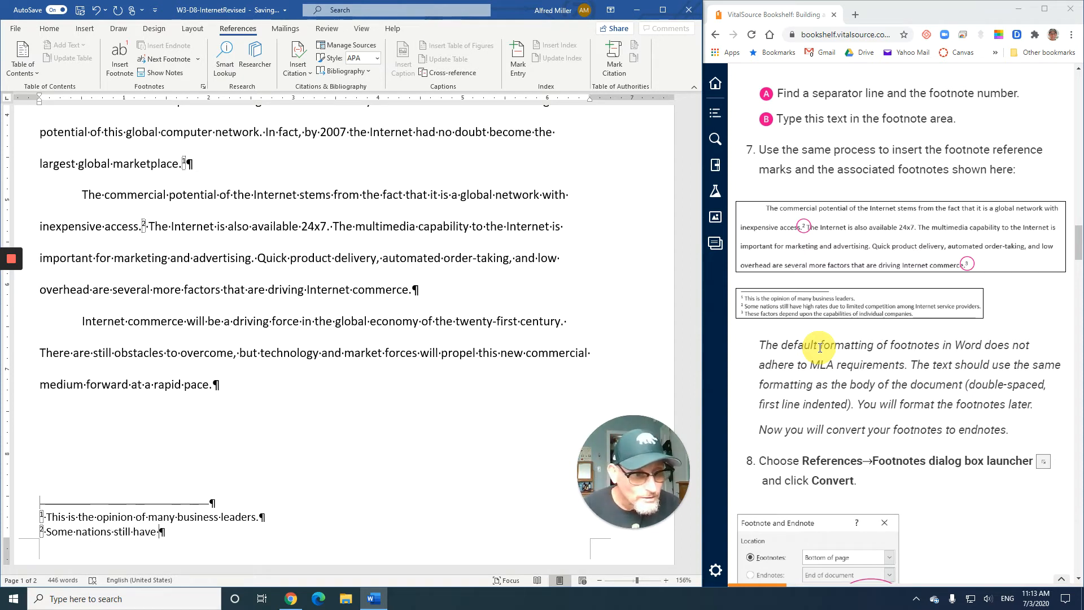
text(high ra)
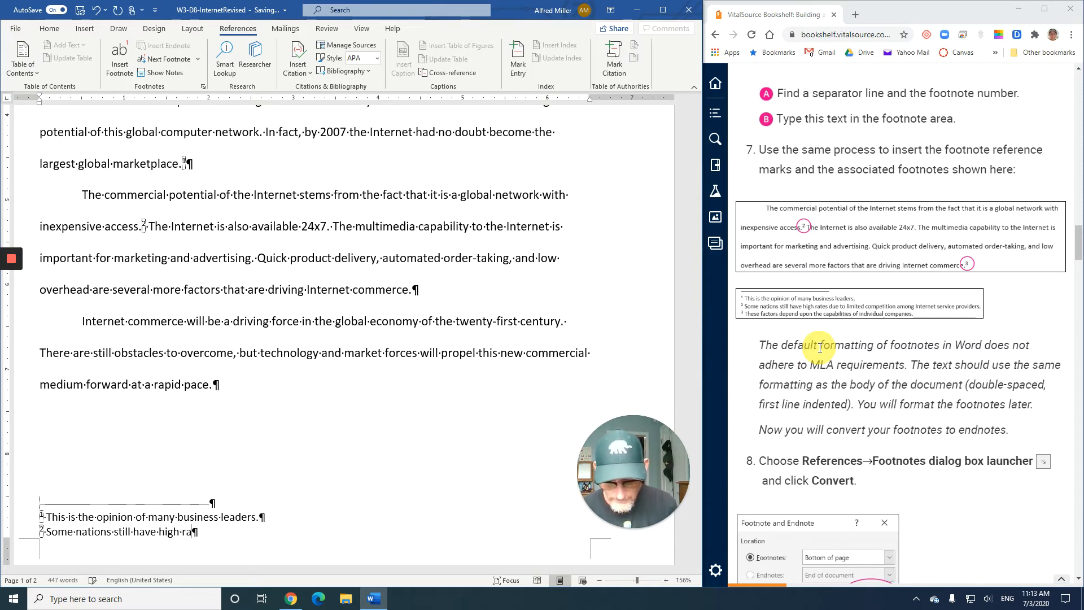
text(tes du)
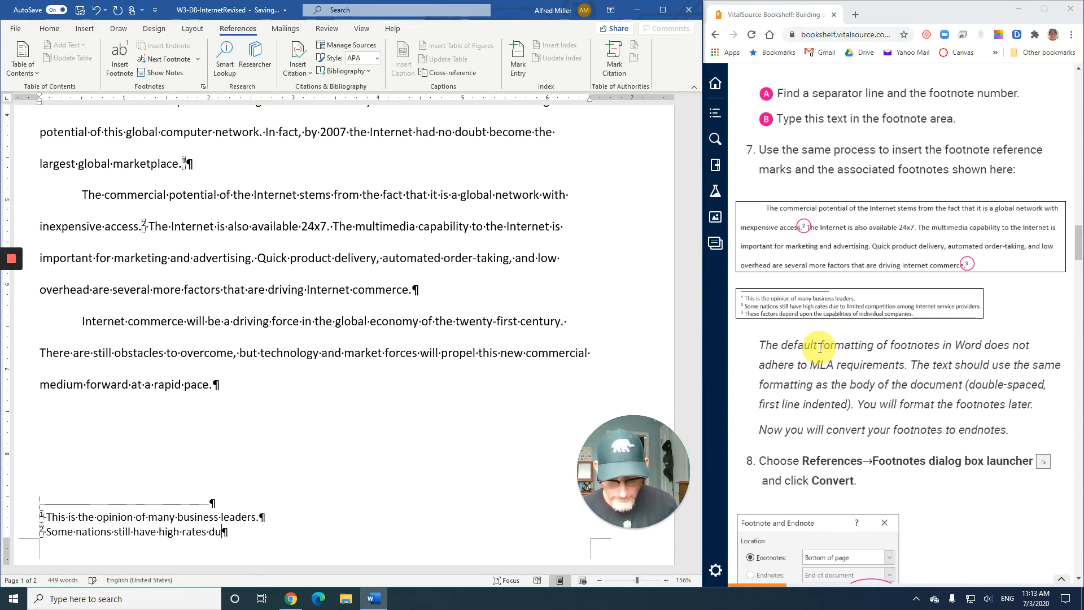
text(e to )
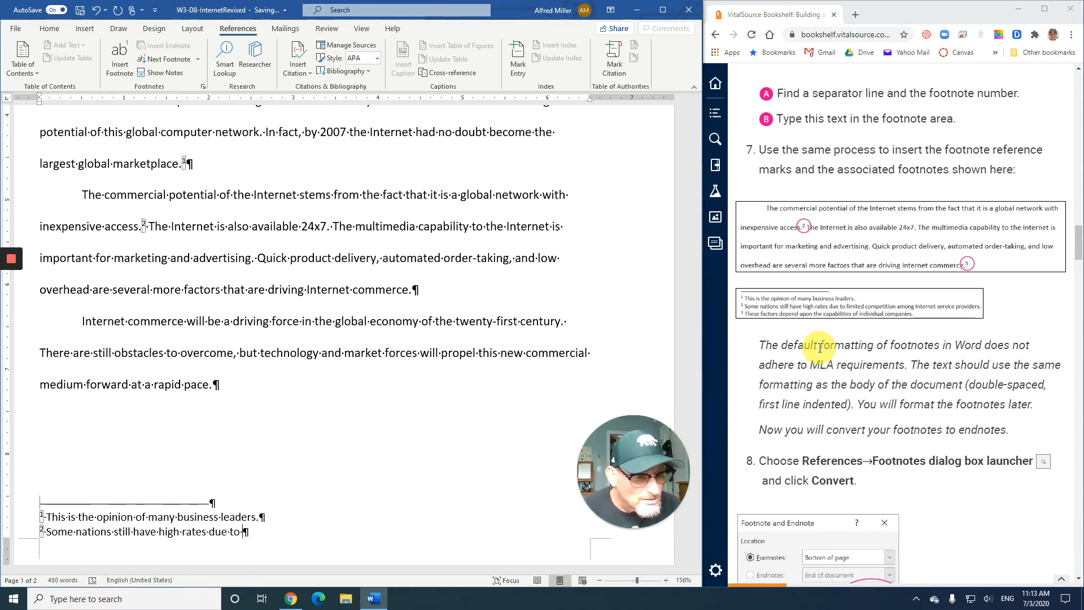
text(limited )
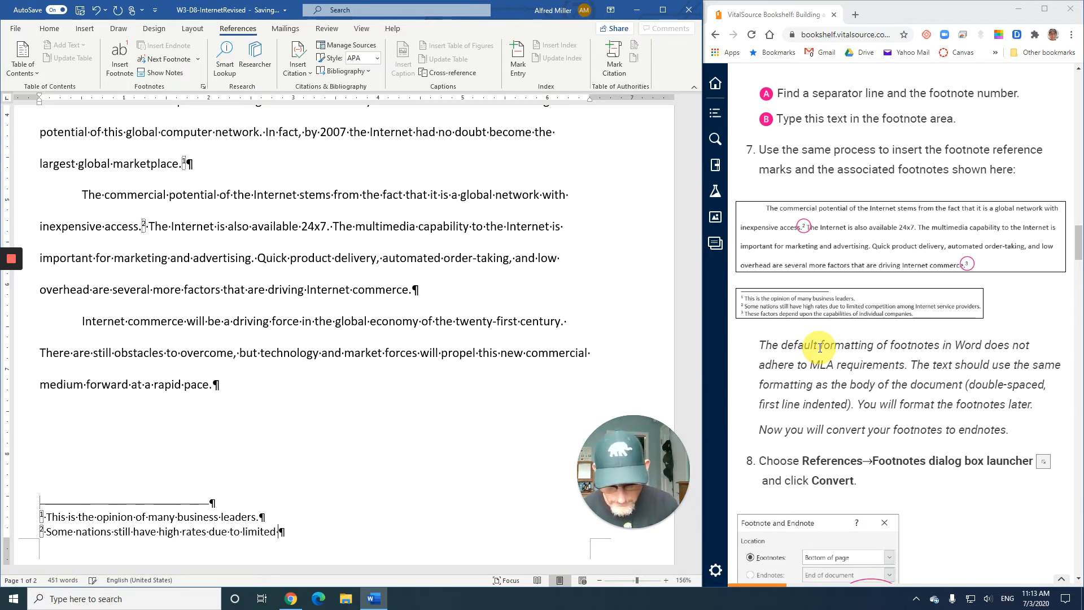
text(competition )
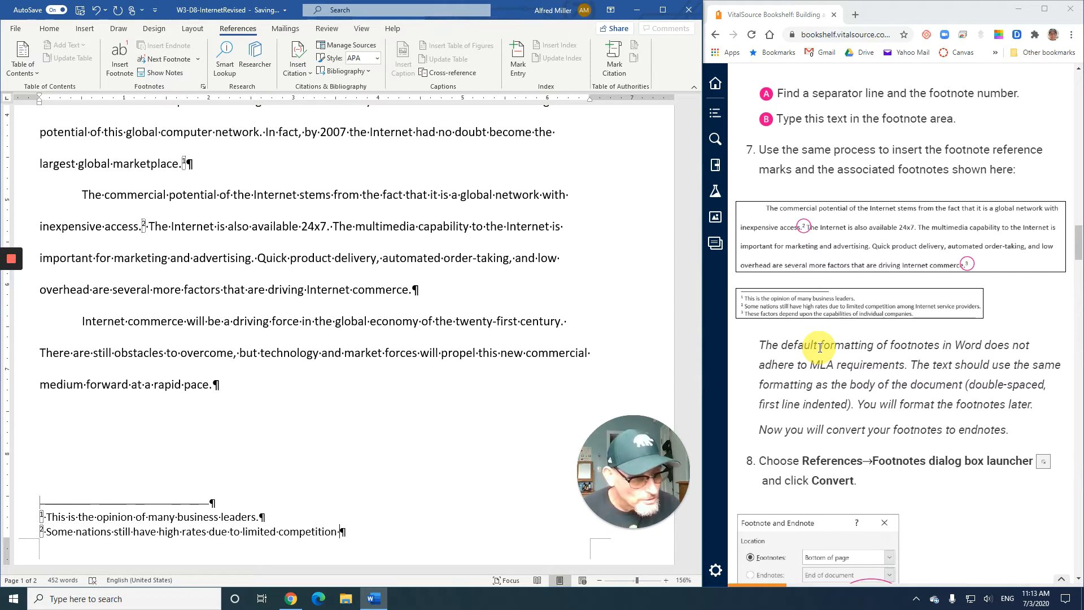
text(am)
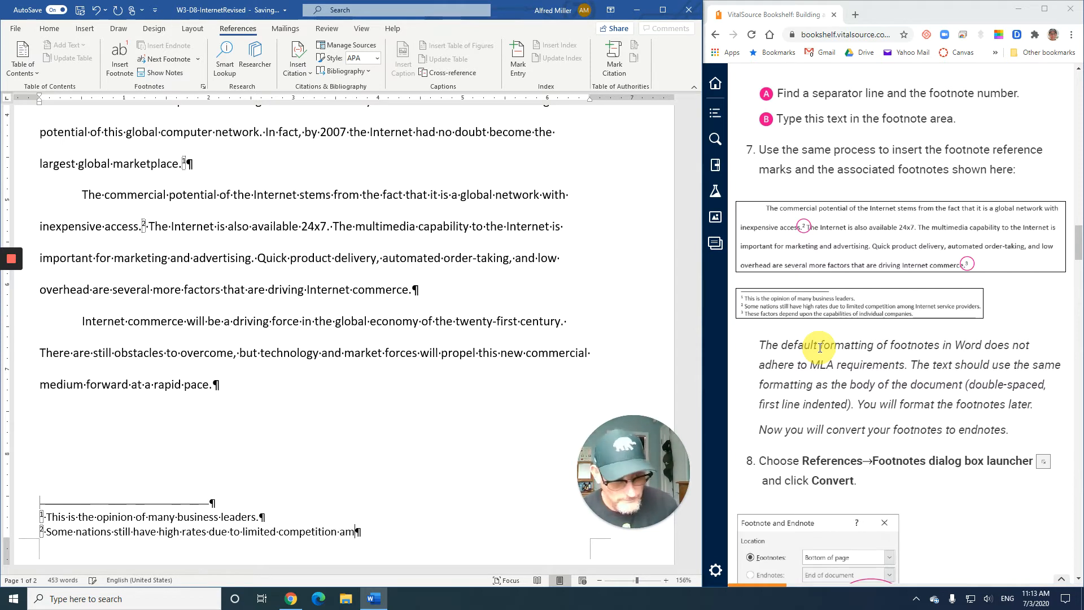
text(on)
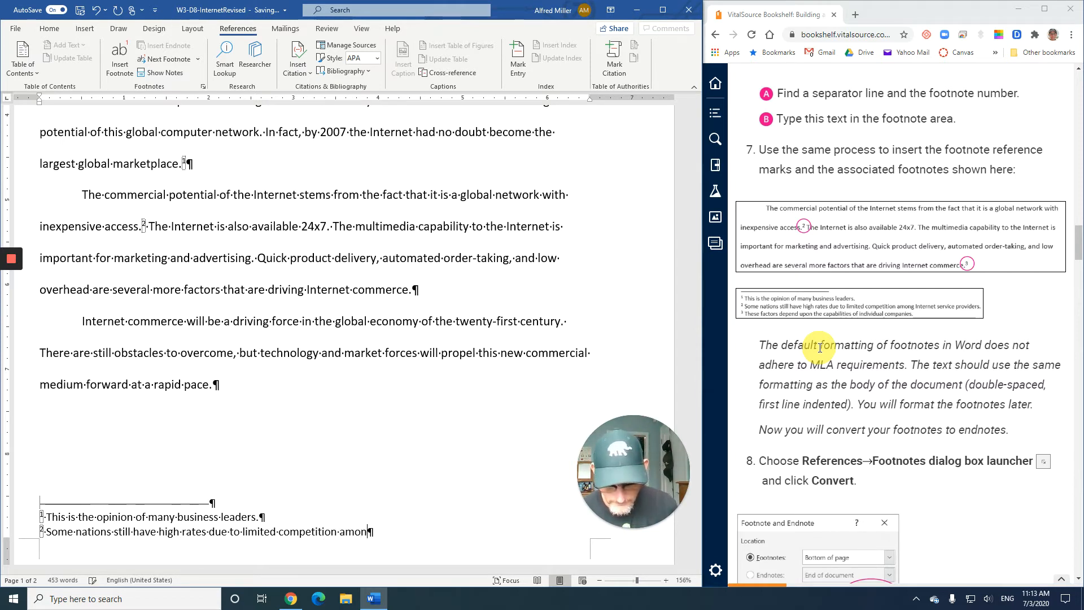
text(g Interne)
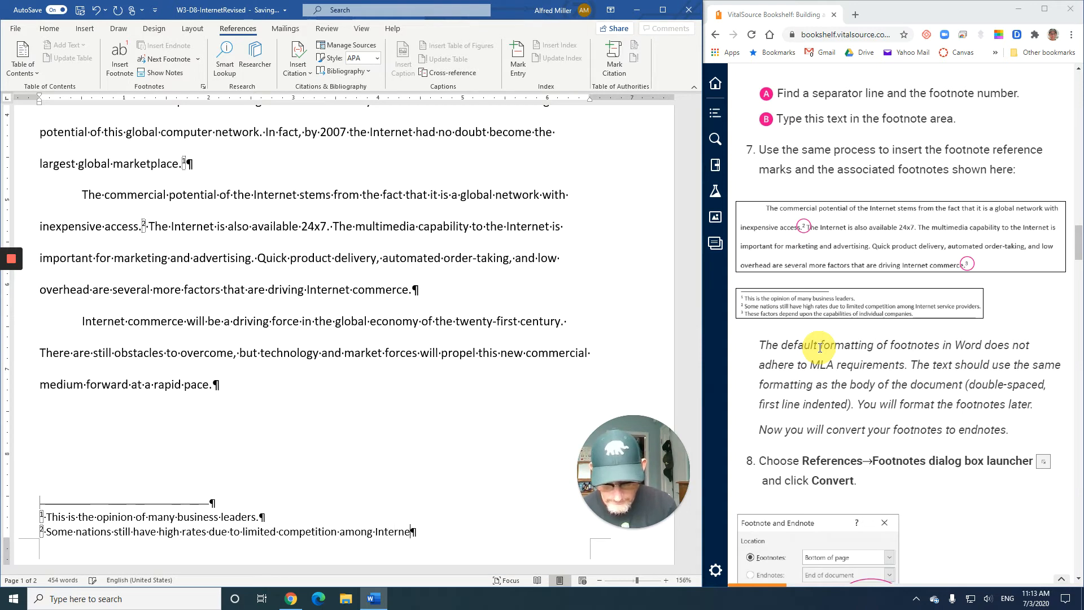
text(t Service )
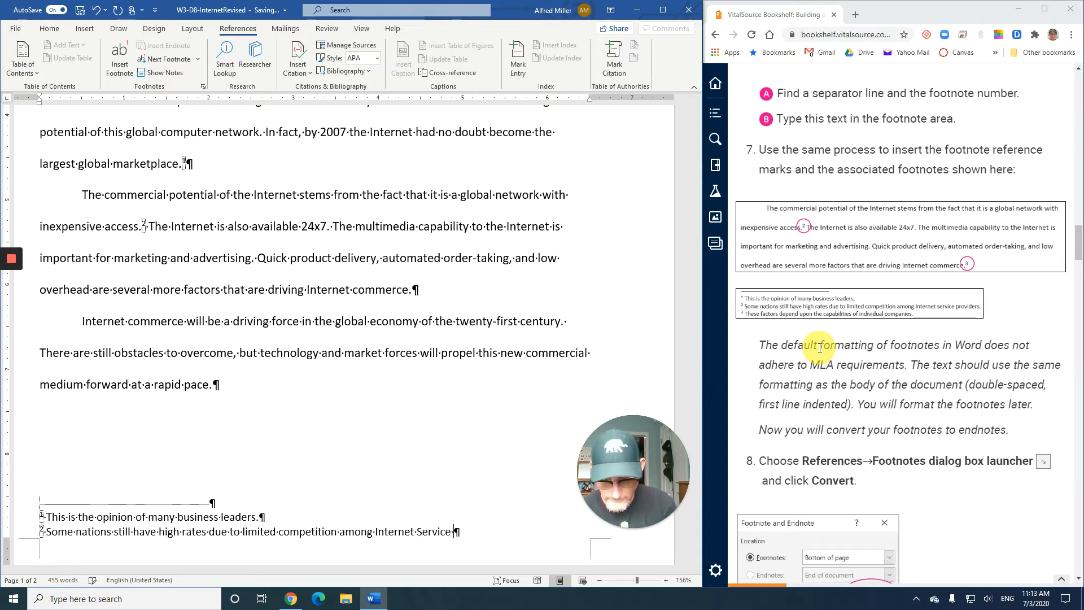
text(Providers)
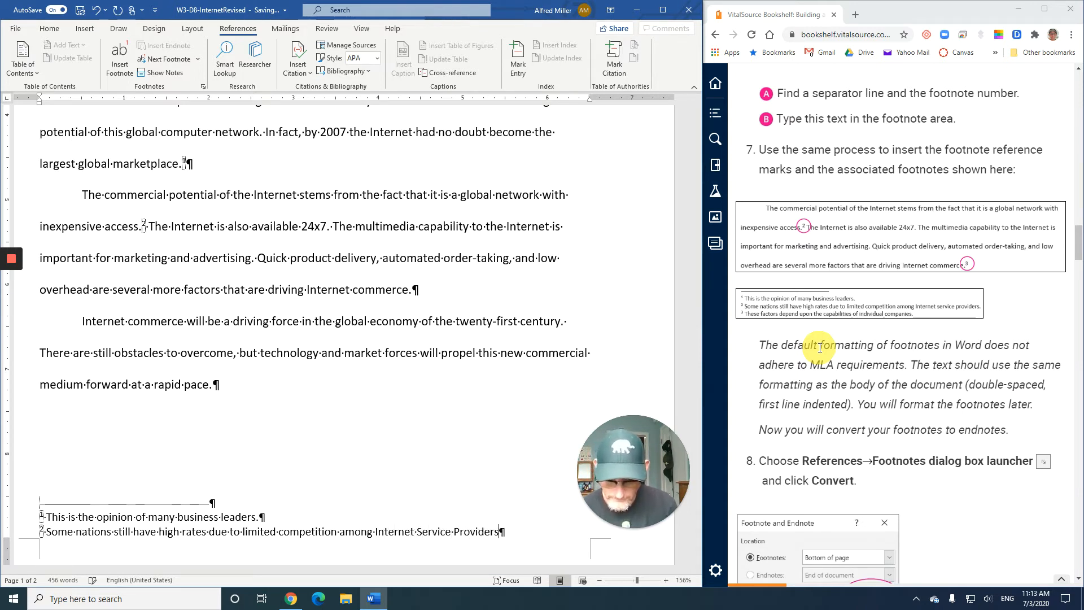
text(.)
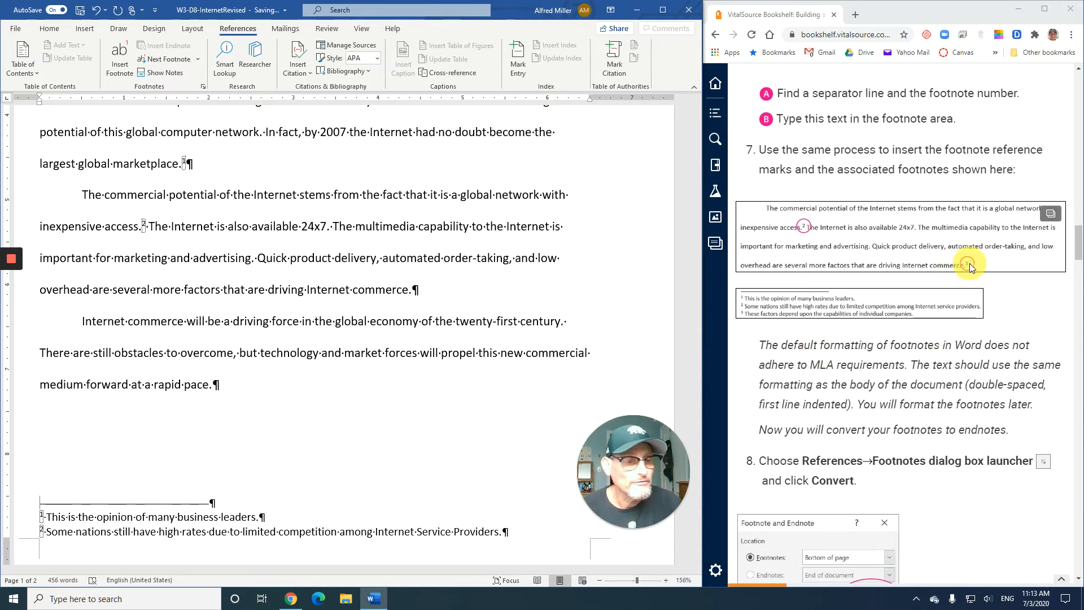
- Insert a third footnote after "Internet commerce." ending the second paragraph, with the text "These factors depend upon the capabilities of individual companies."
click(413, 289)
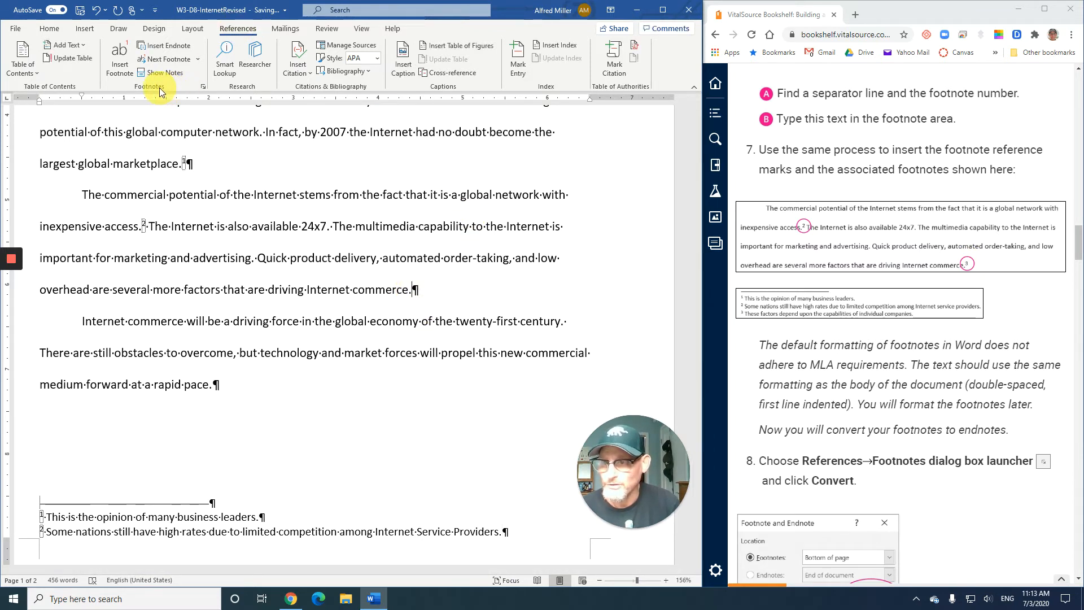
click(122, 68)
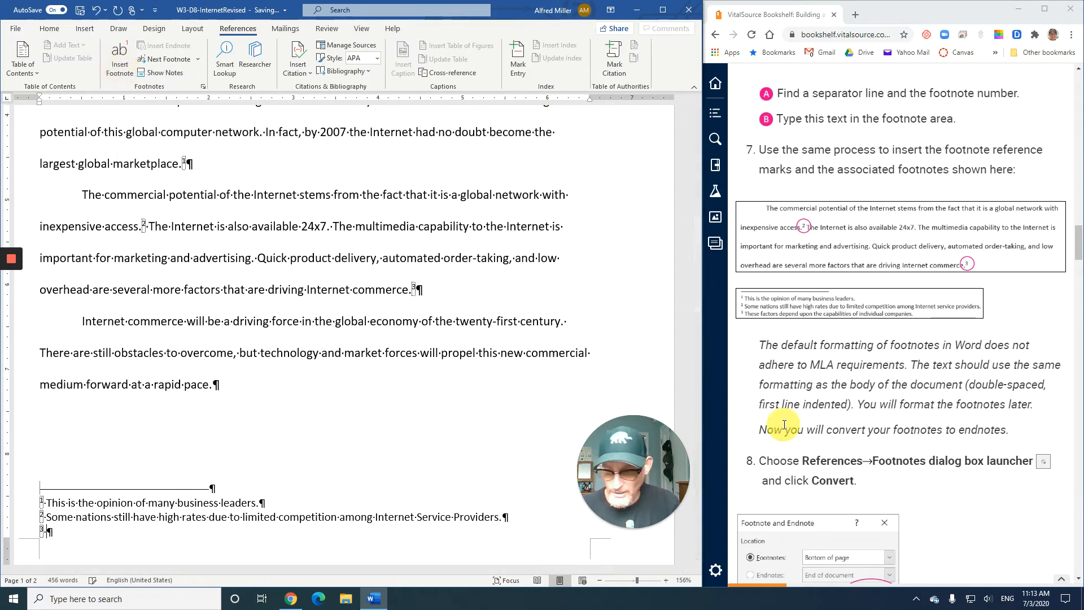
text(These)
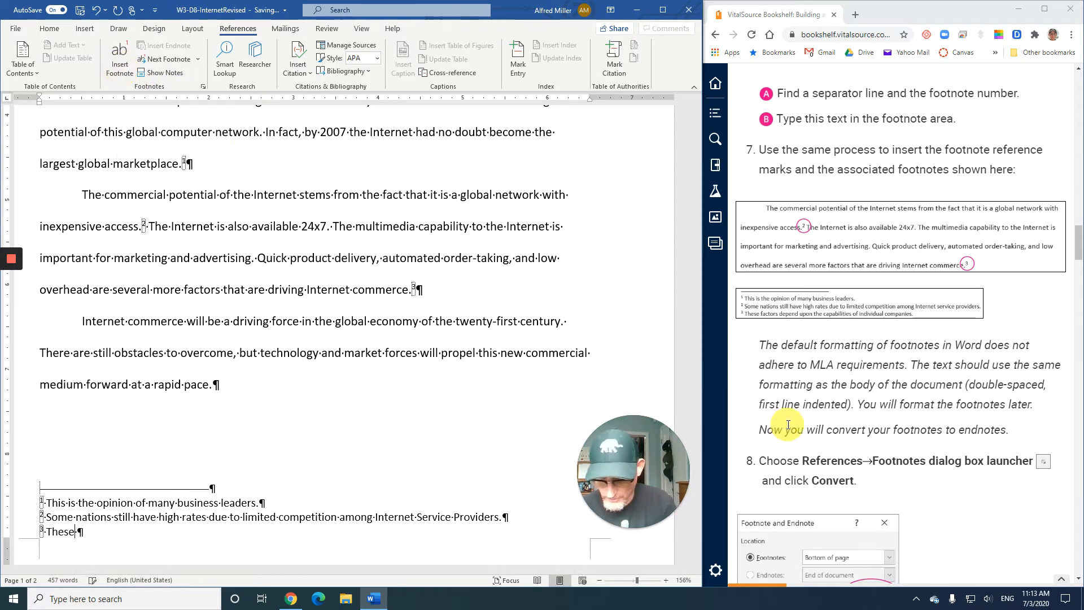
text( factors)
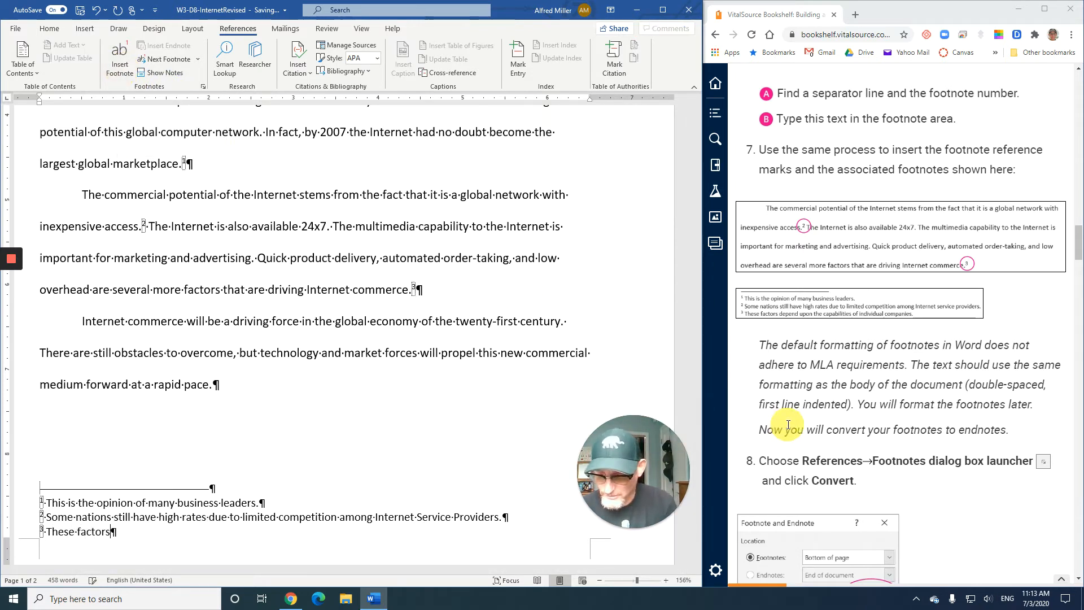
text( depend)
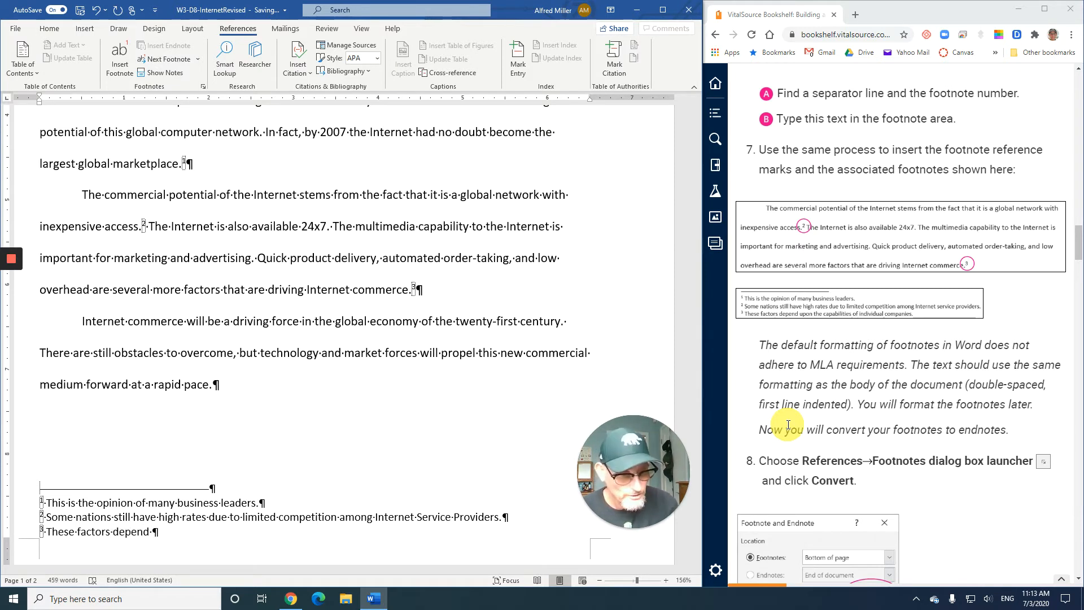
text( upo)
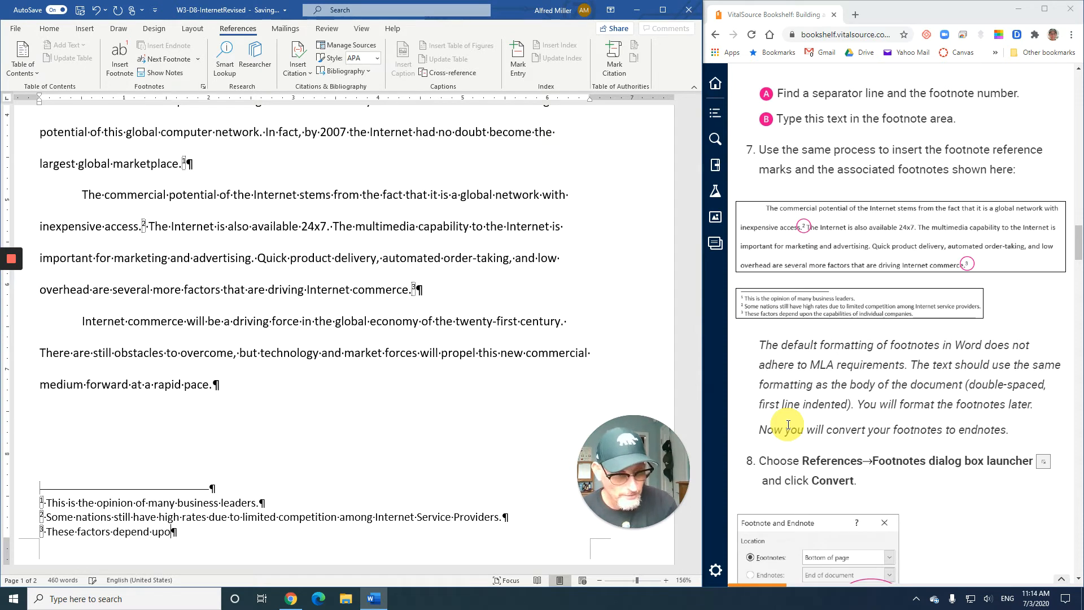
text(n the ca)
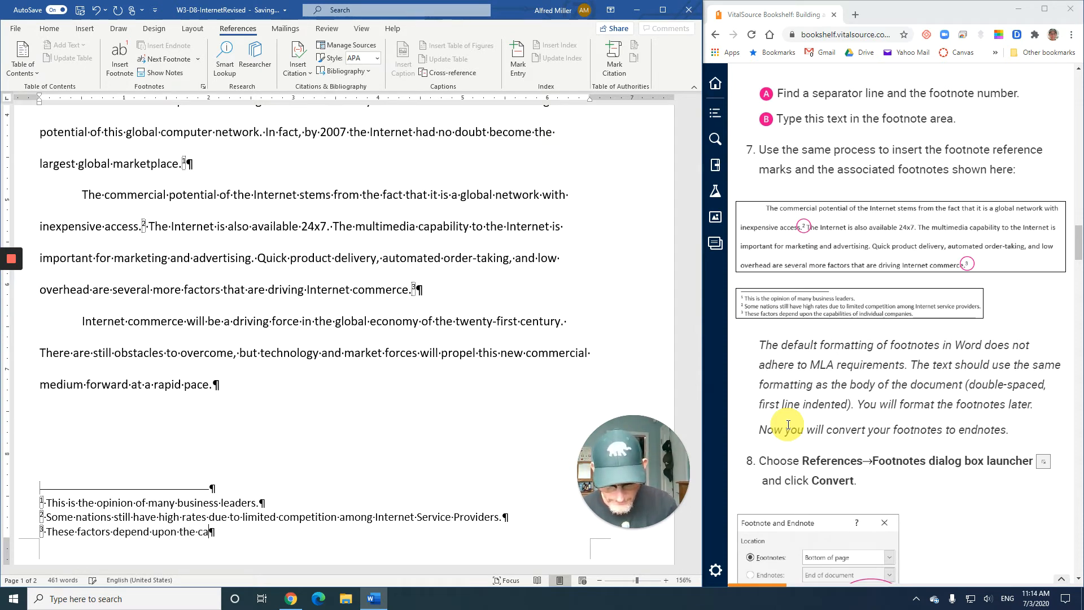
text(pabilities)
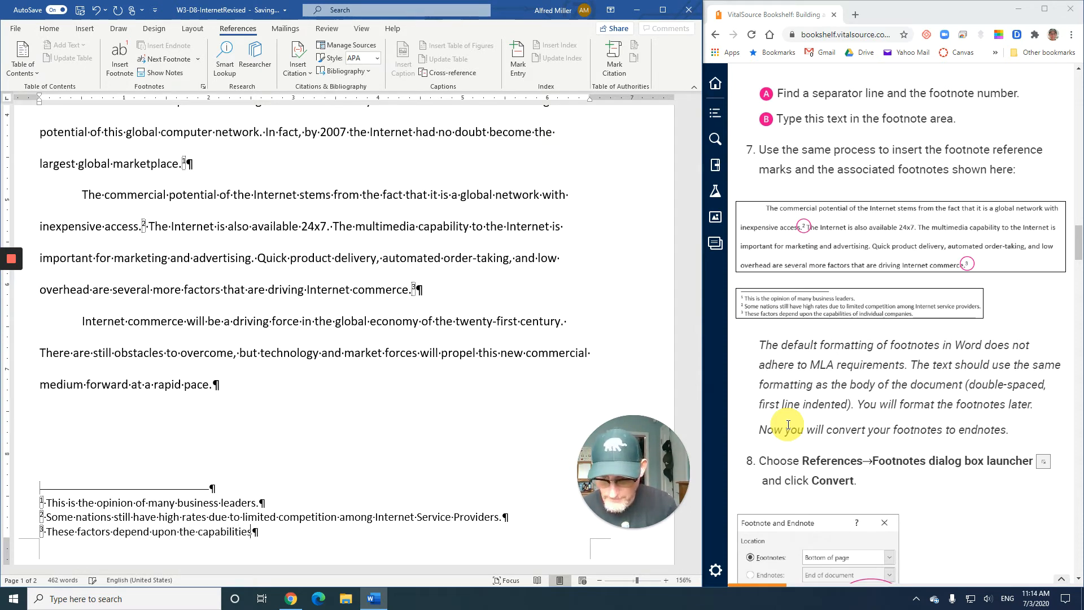
text( of)
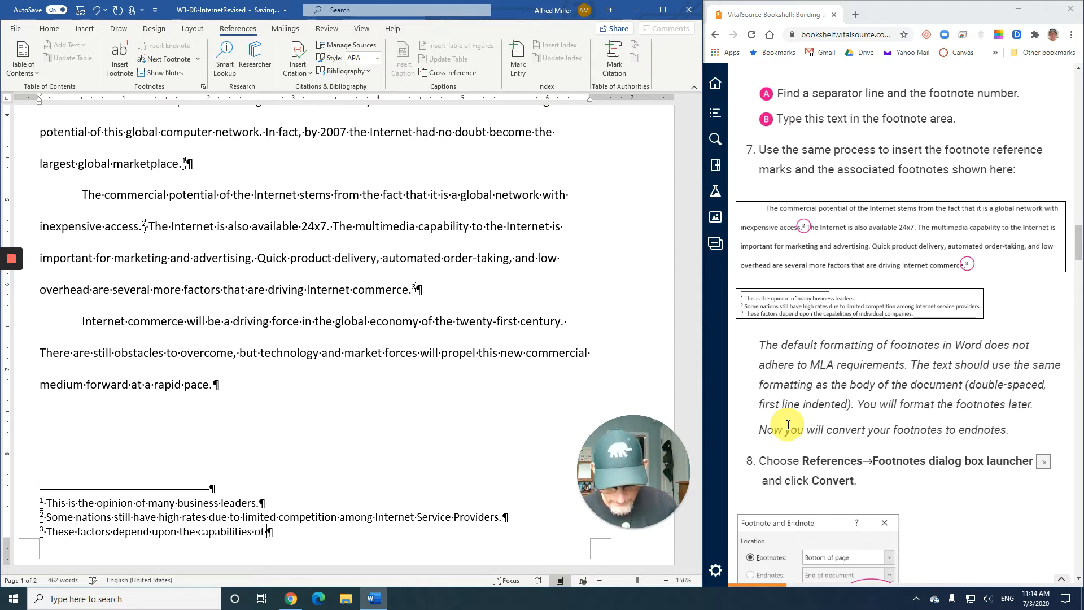
text( individua)
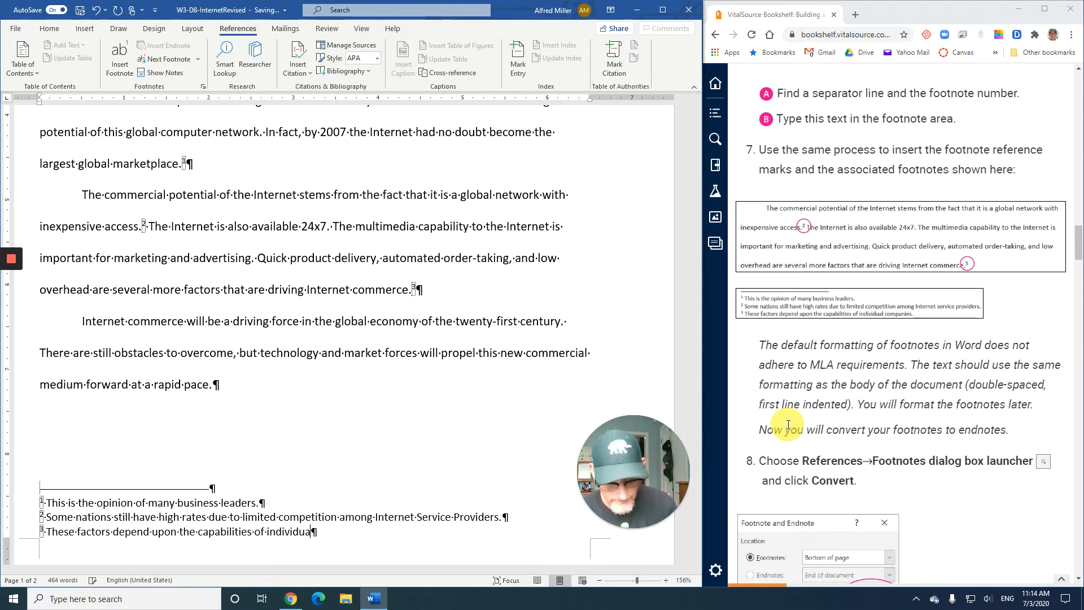
text(l companies.)
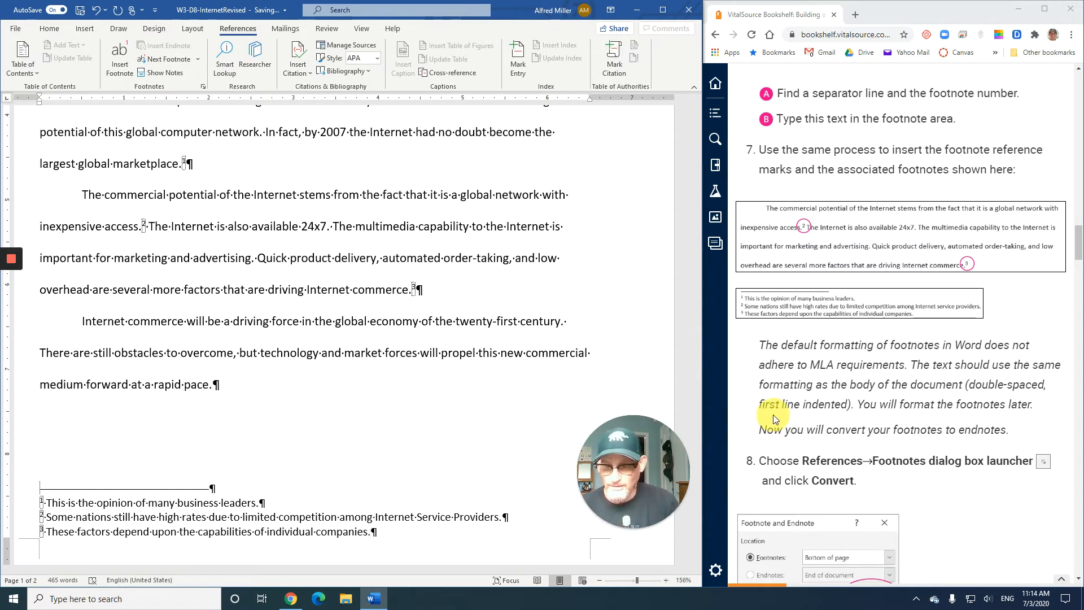
click(309, 243)
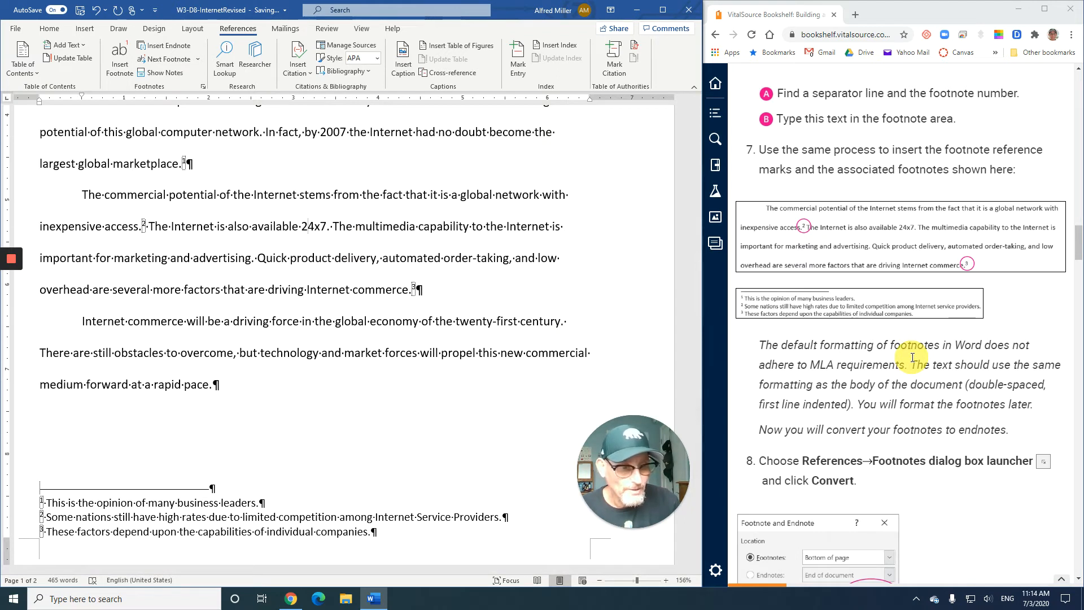
- Convert all footnotes in the paper to endnotes
scroll(913, 357, down, 3)
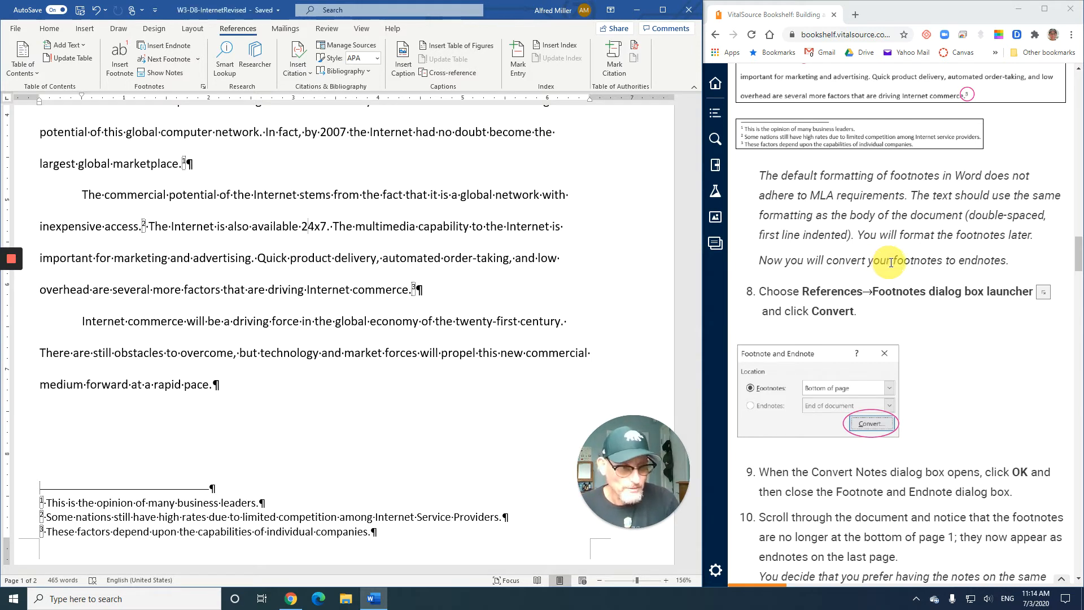
scroll(873, 261, down, 1)
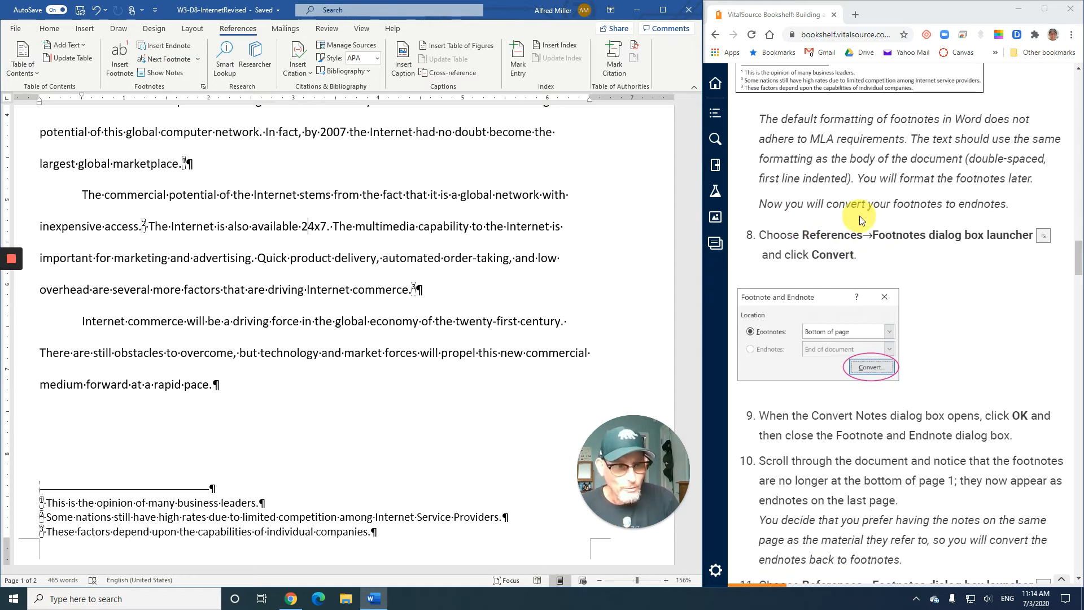
scroll(906, 247, down, 2)
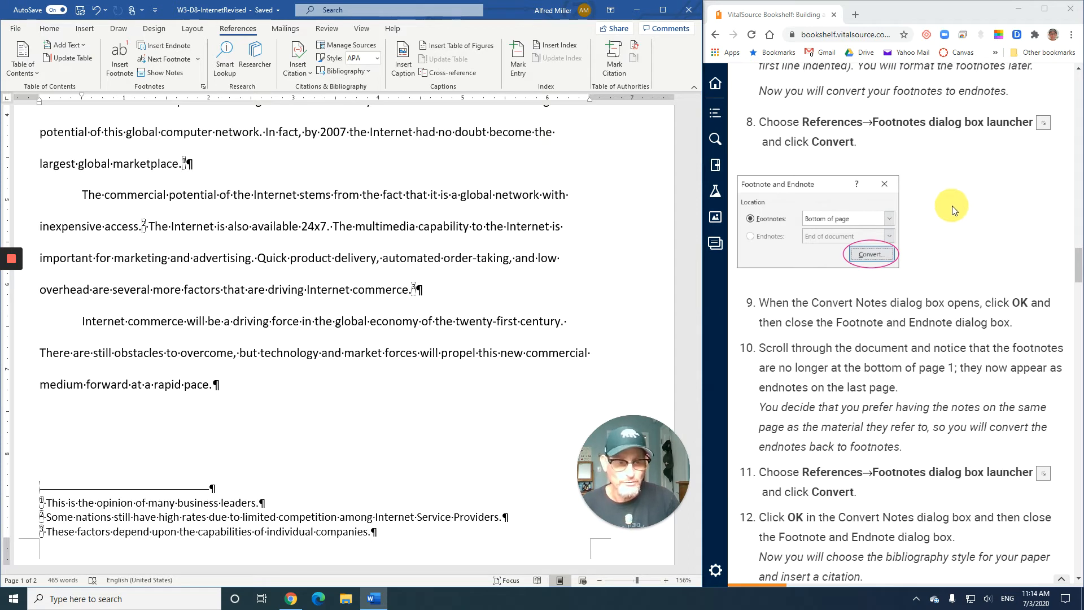
scroll(952, 210, down, 1)
scroll(954, 213, up, 1)
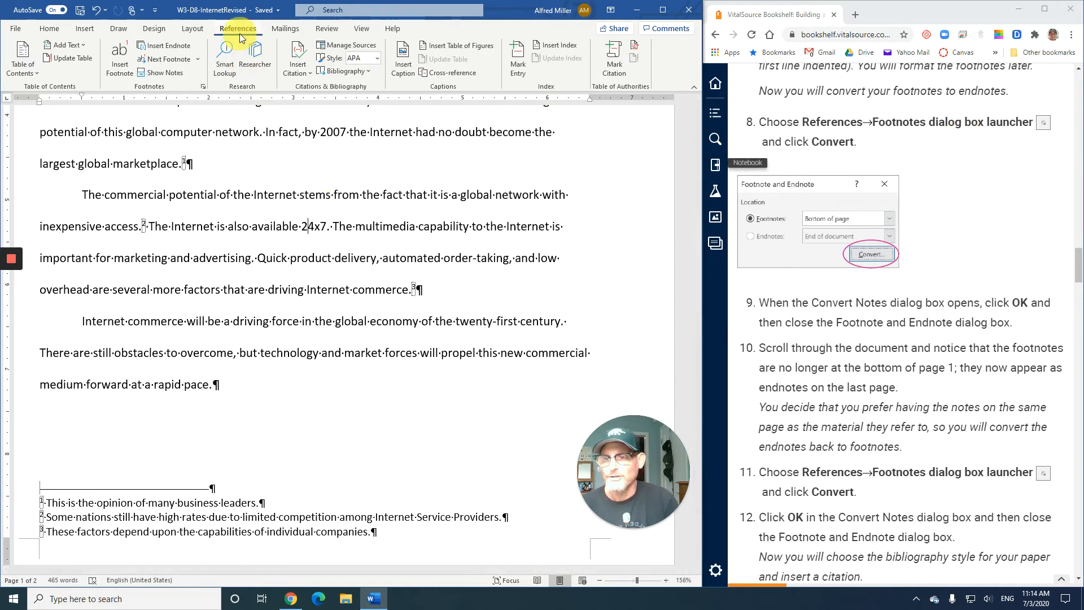
click(204, 88)
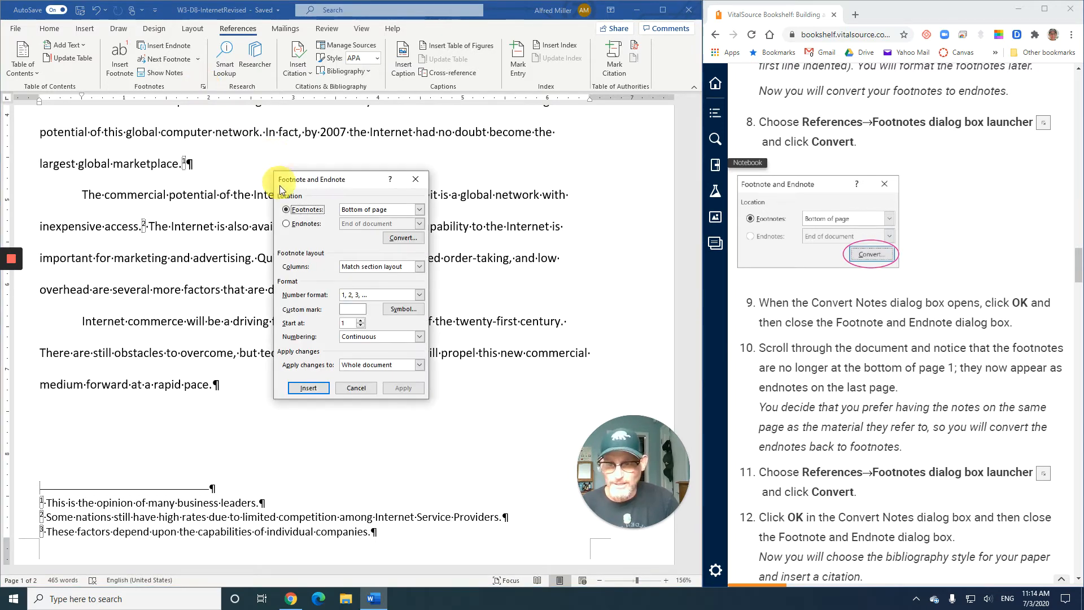
click(403, 241)
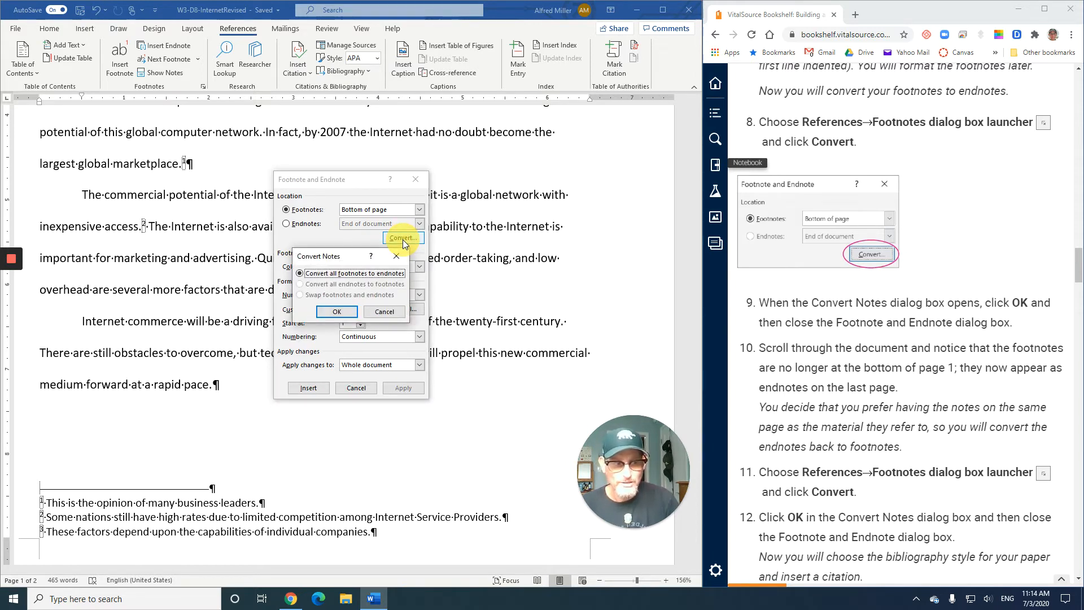
click(337, 311)
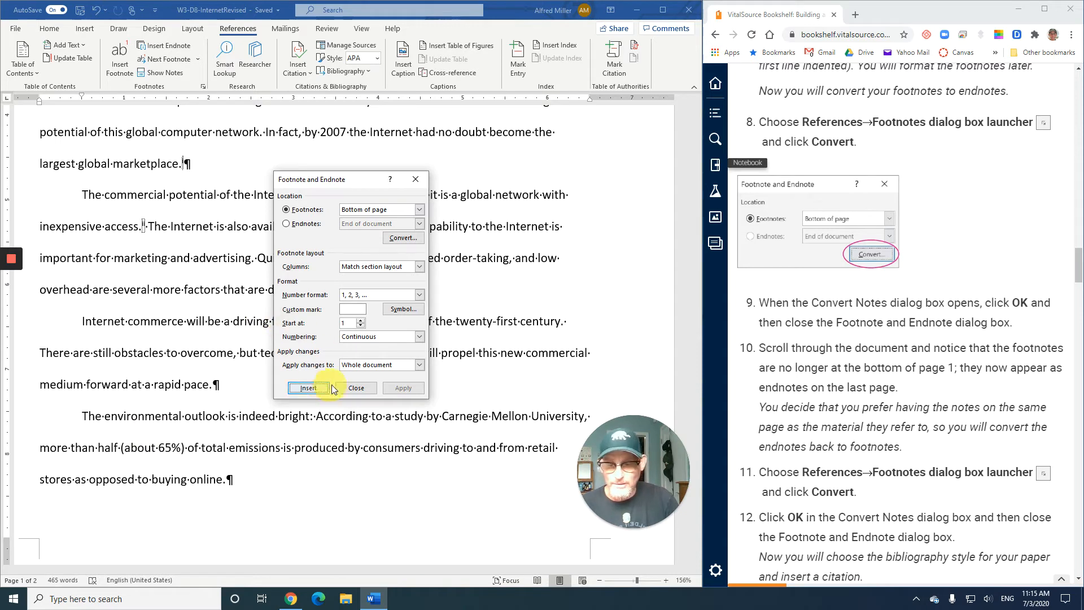
click(354, 388)
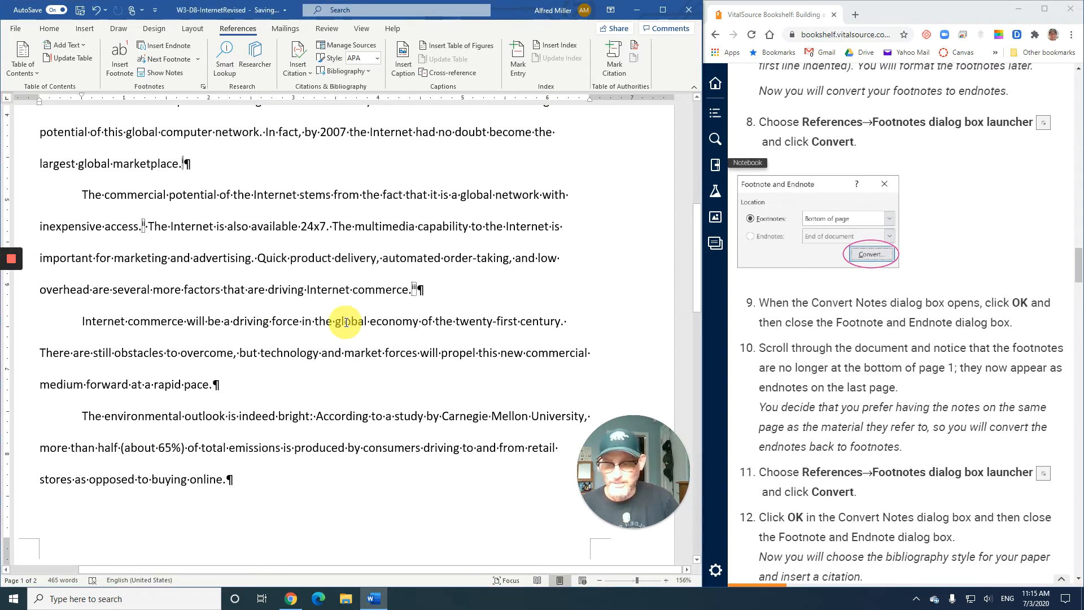
- Check the endnotes on the last page and convert all of them back to footnotes
scroll(344, 323, down, 3)
scroll(345, 324, down, 7)
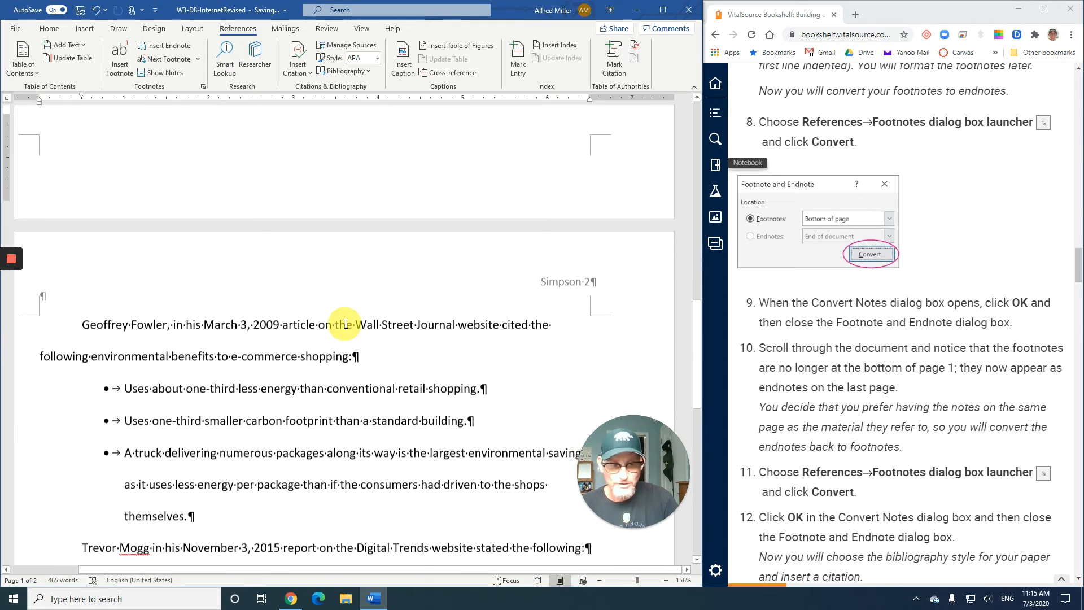
scroll(345, 324, down, 5)
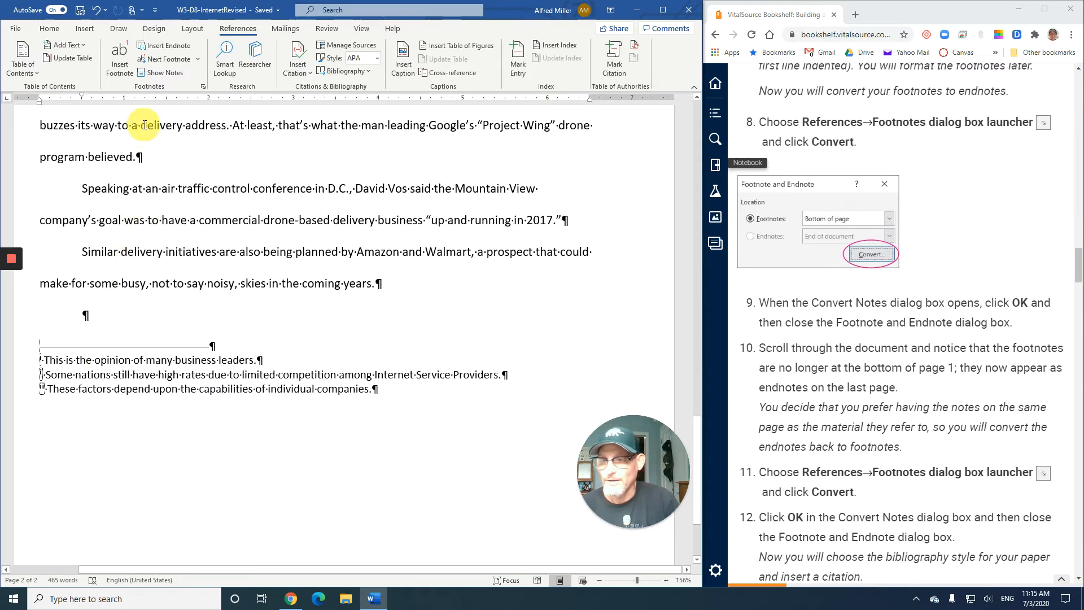
click(203, 86)
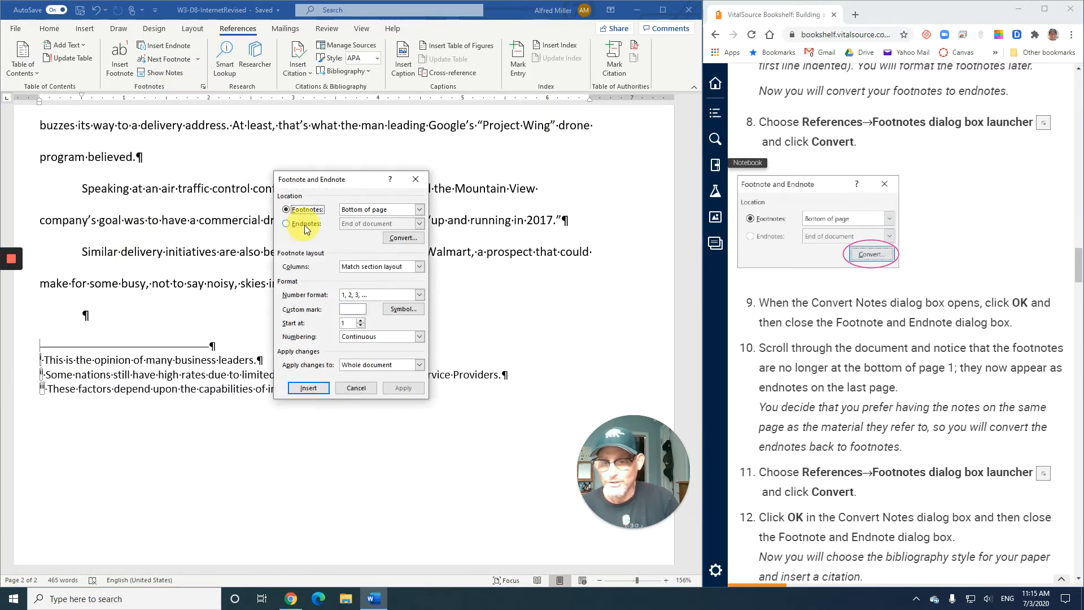
click(394, 243)
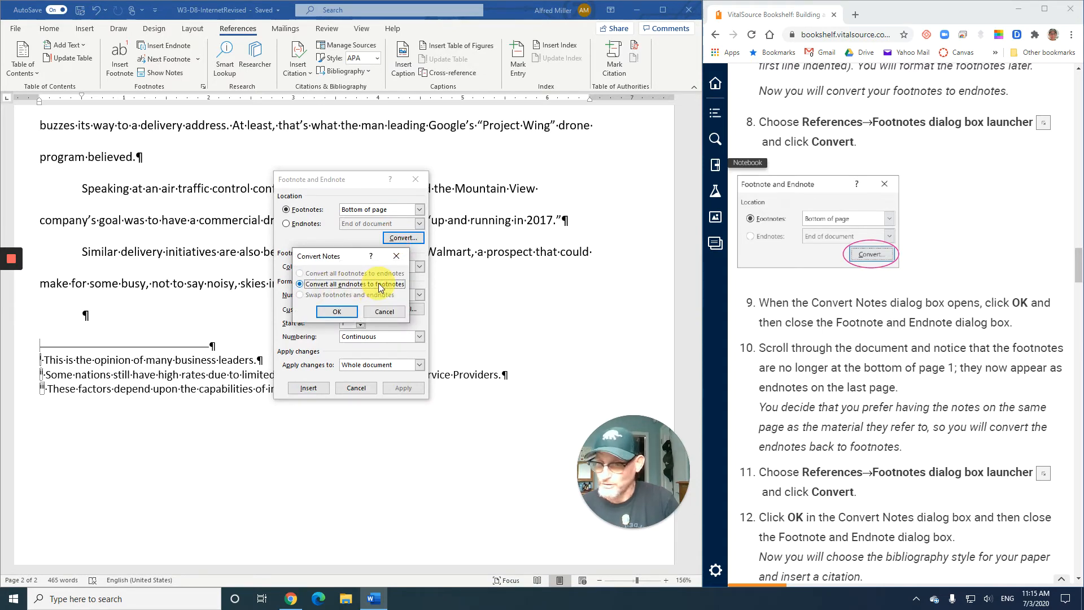
click(345, 311)
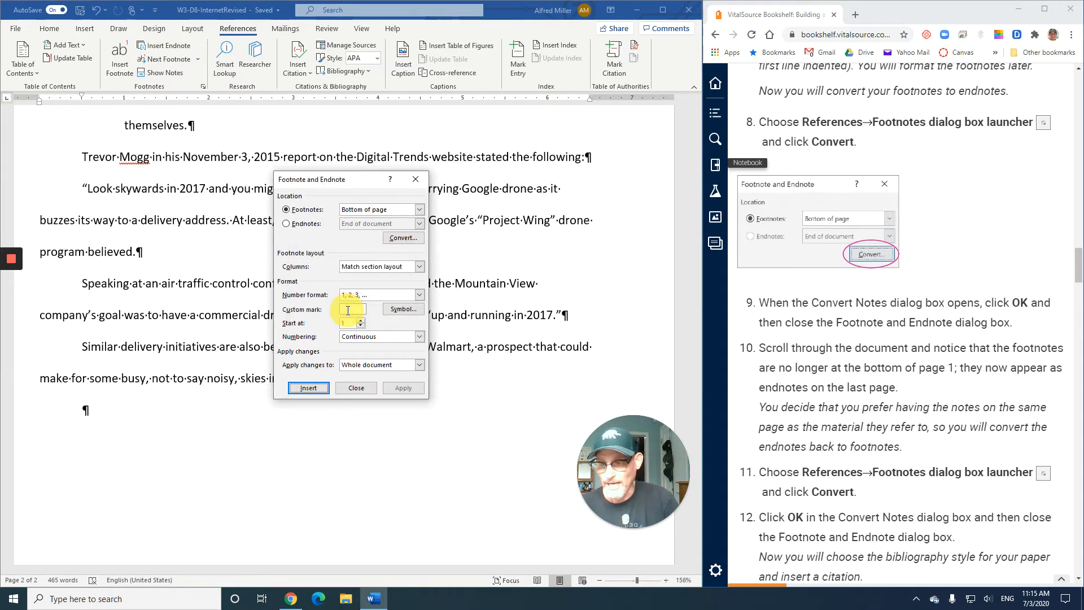
click(351, 389)
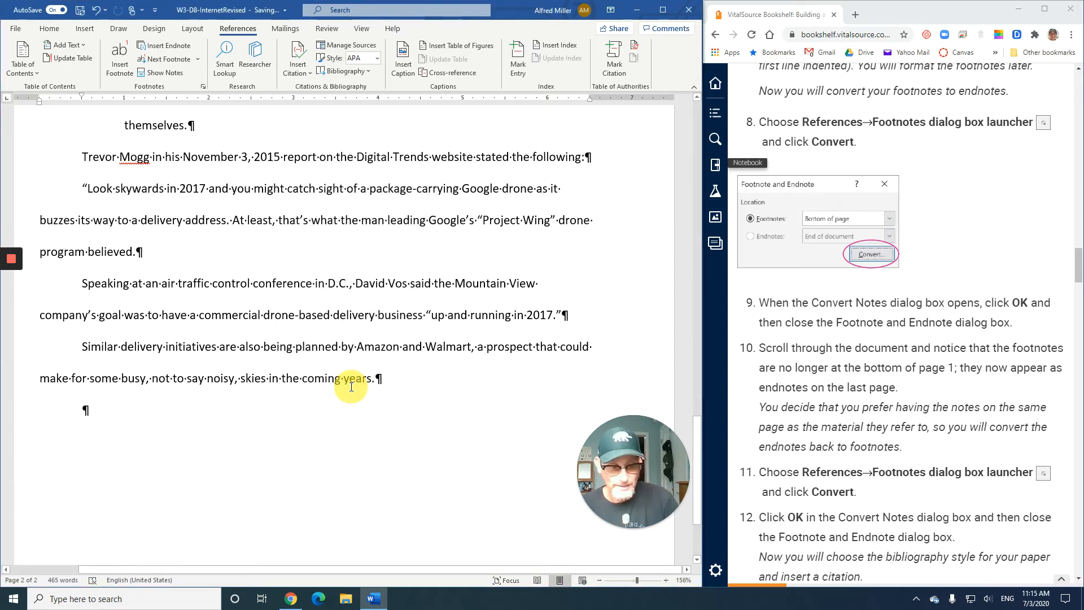
- Set the paper's citation and bibliography style to MLA Seventh Edition
scroll(855, 416, down, 2)
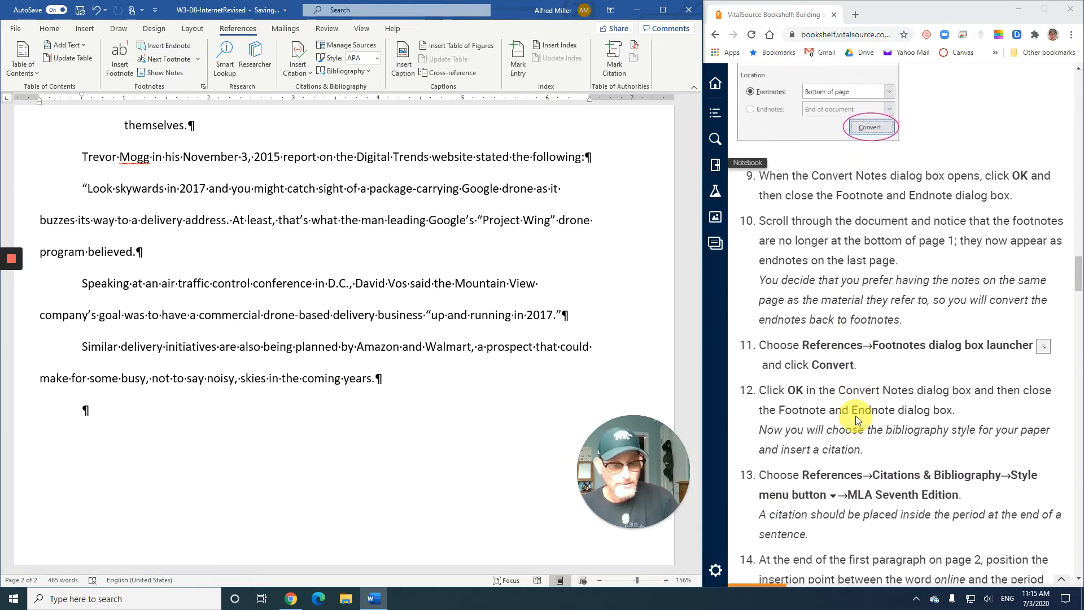
scroll(855, 416, down, 4)
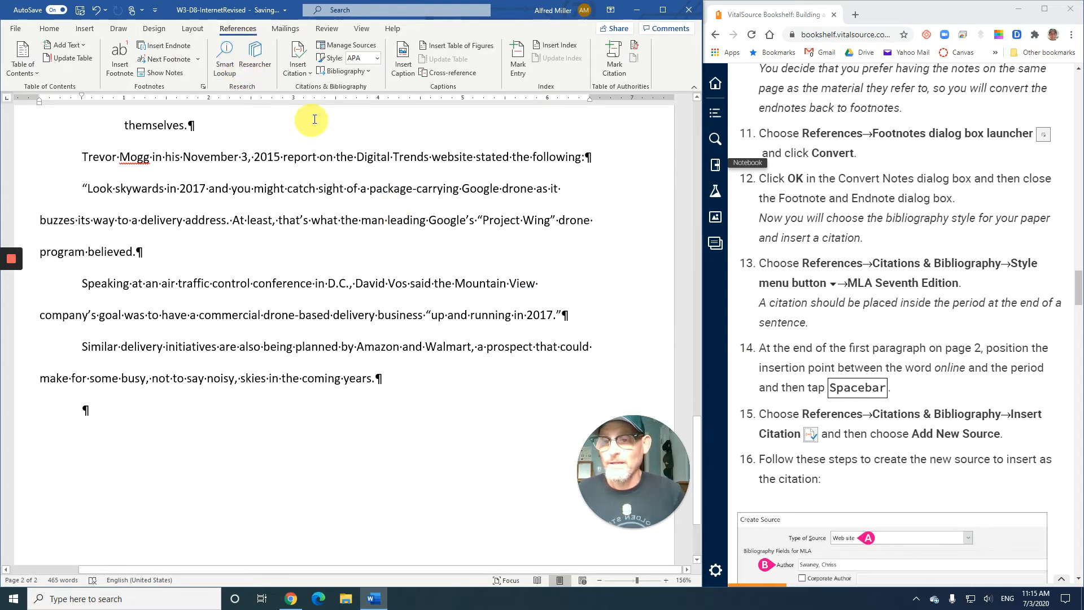
click(377, 60)
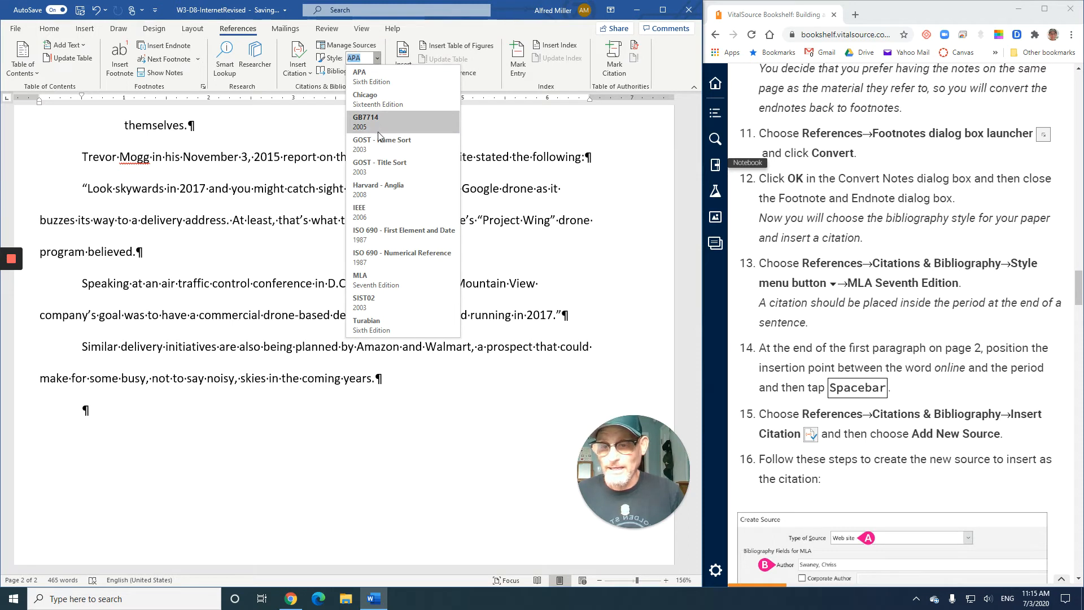
click(394, 288)
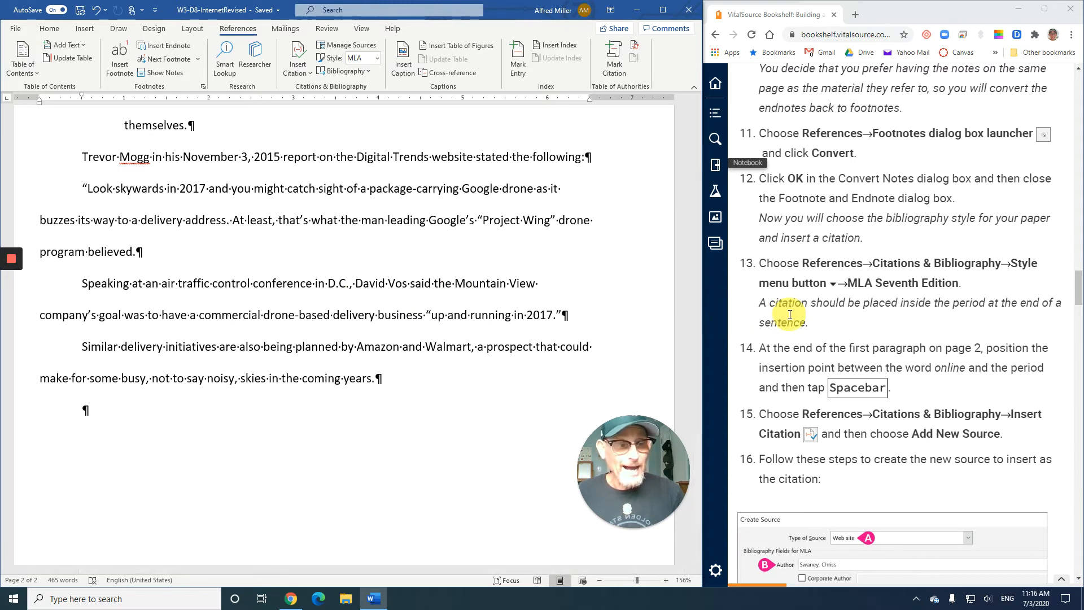
- Insert a space between the word "online" and the period ending the first paragraph on page 2
scroll(791, 315, down, 3)
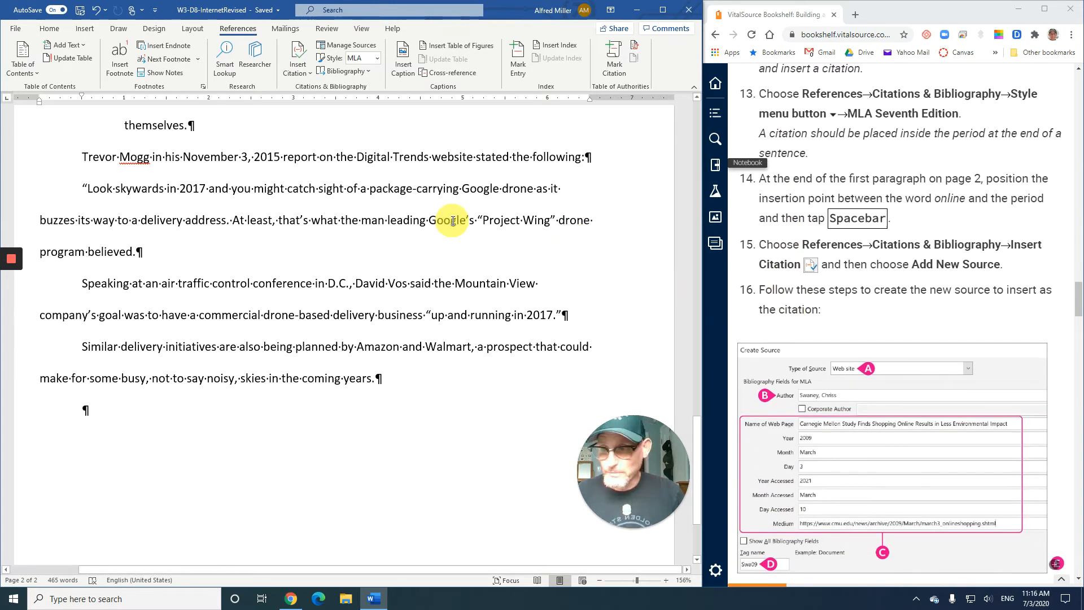
scroll(455, 217, up, 2)
scroll(455, 217, up, 4)
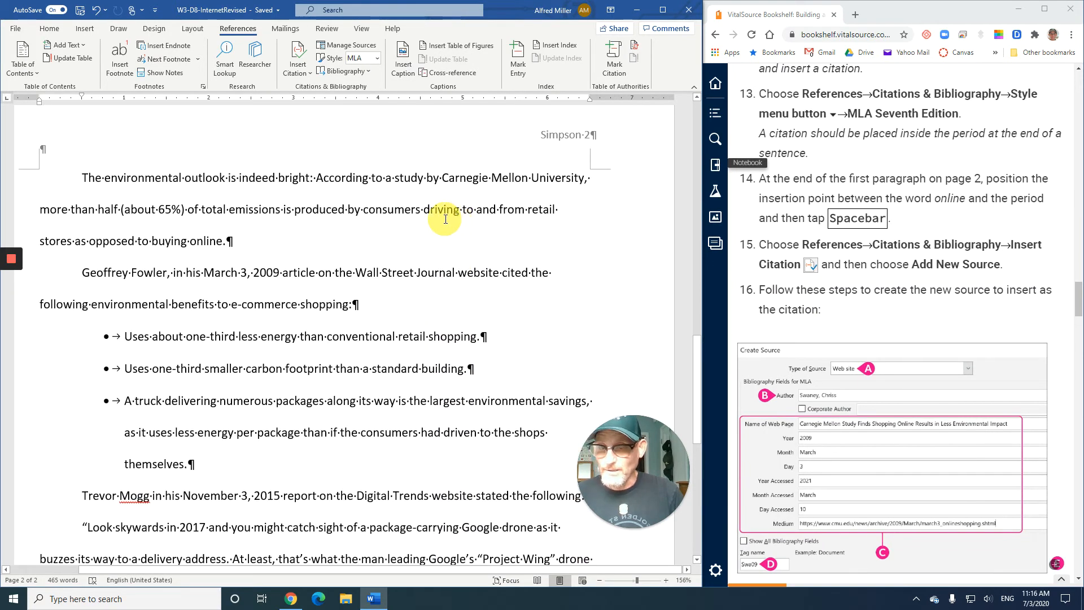
click(223, 243)
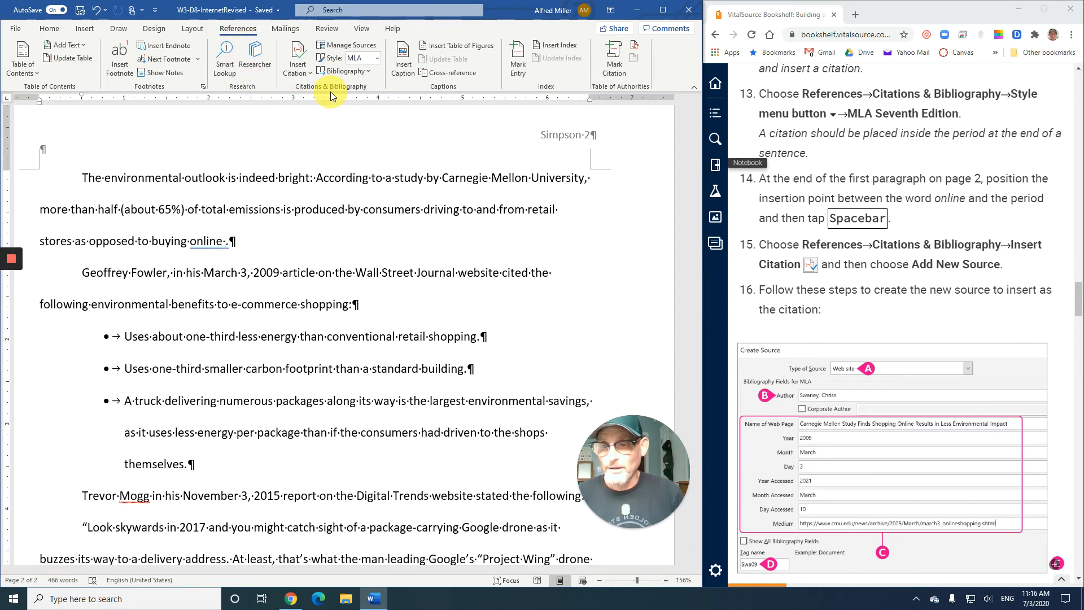
- Start a new citation source after "online" and set its type of source to Web site
click(296, 56)
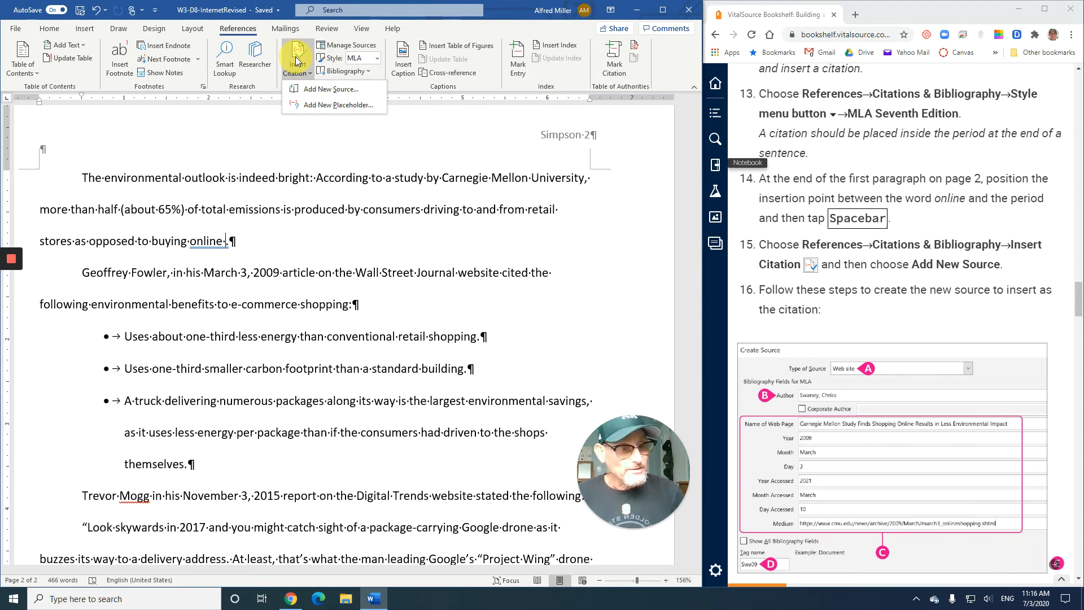
click(314, 91)
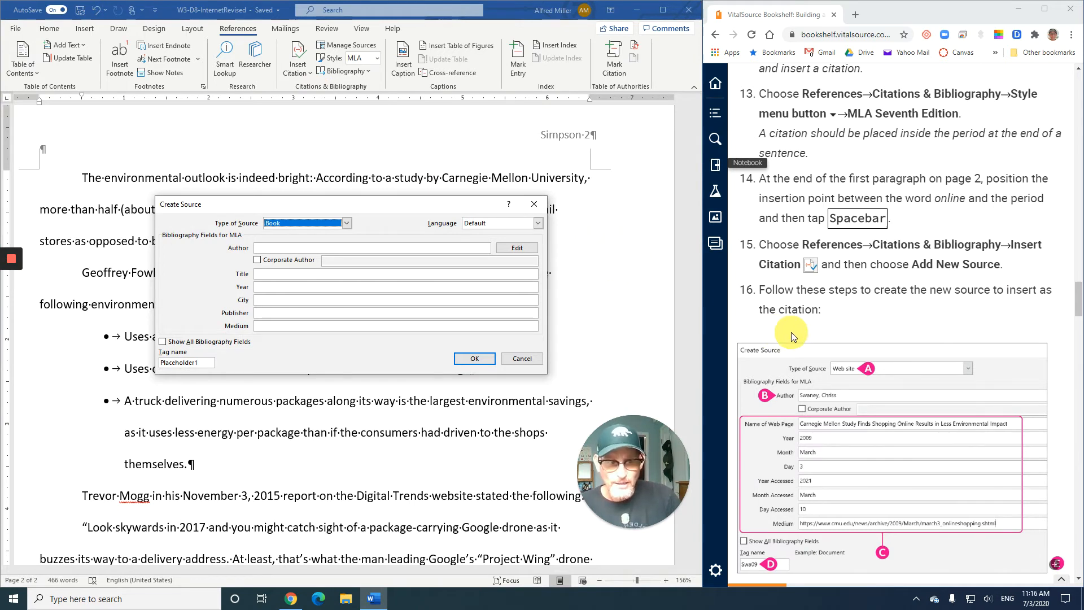
scroll(802, 331, down, 2)
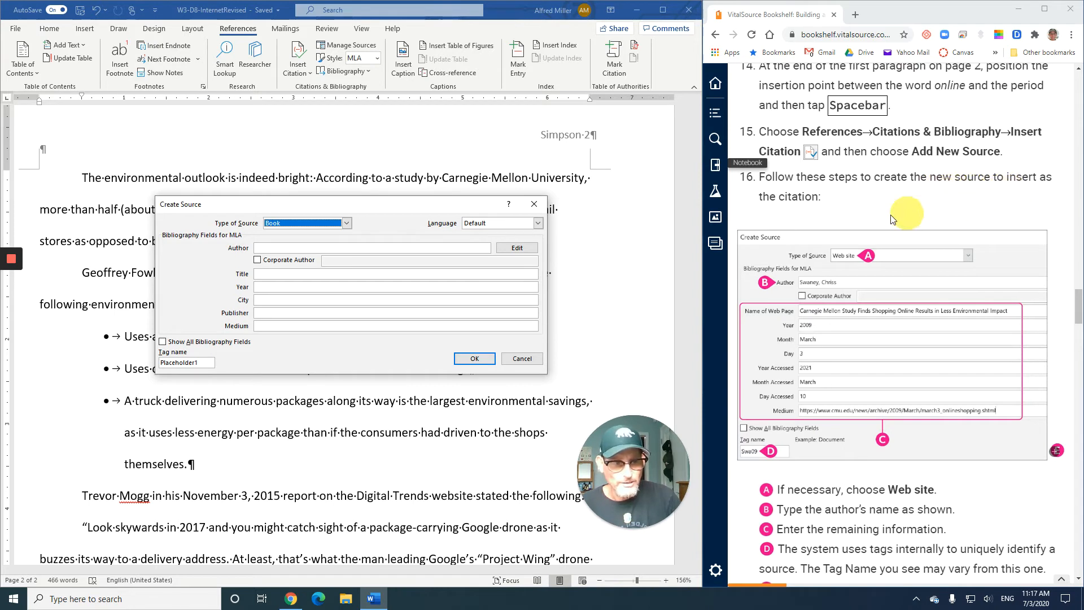
scroll(810, 226, down, 1)
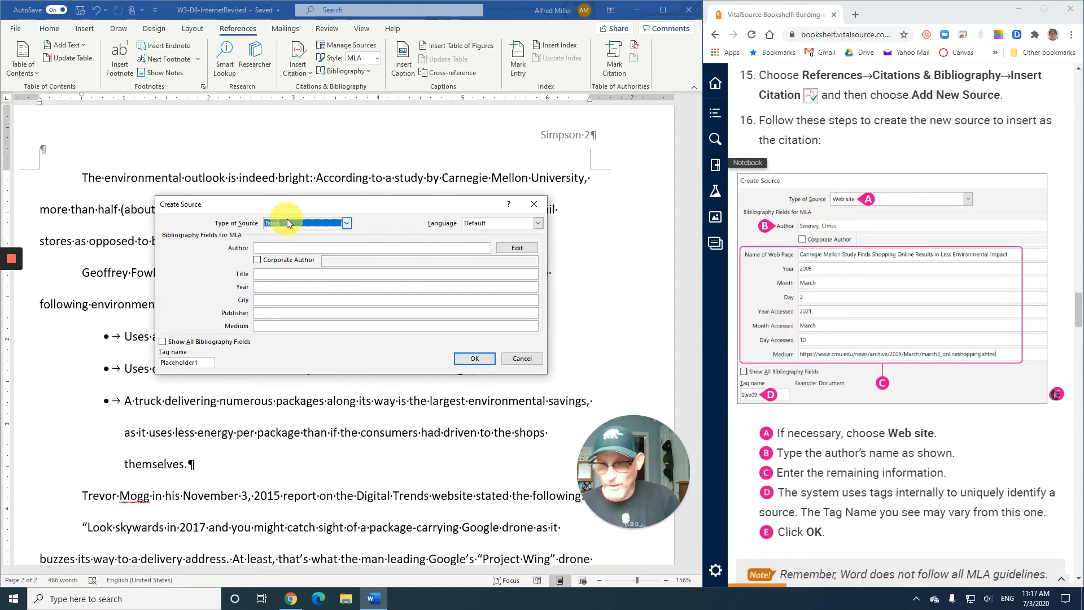
click(347, 223)
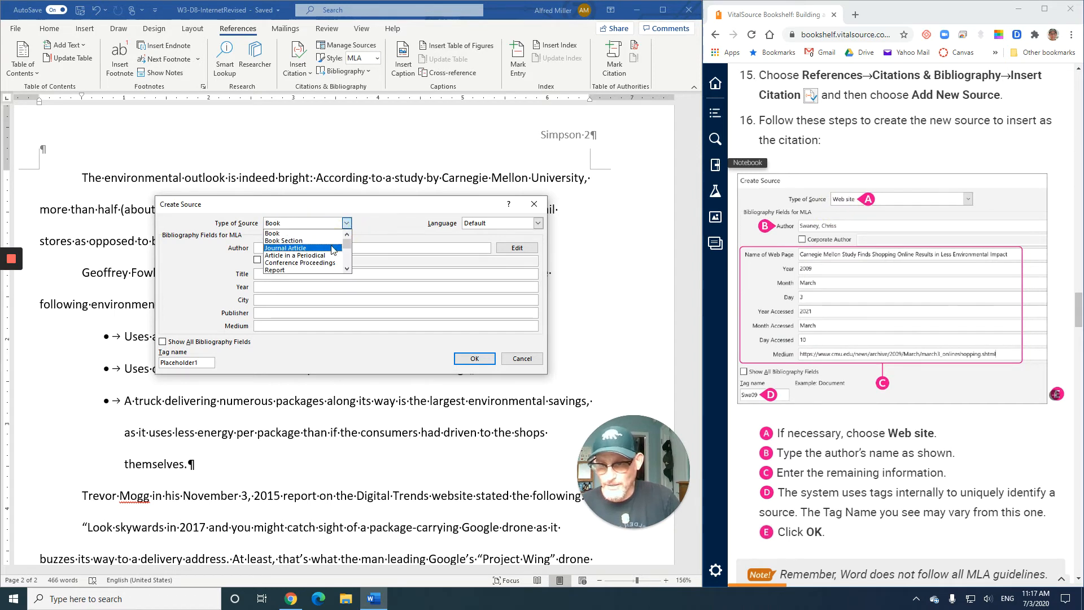
scroll(347, 249, down, 1)
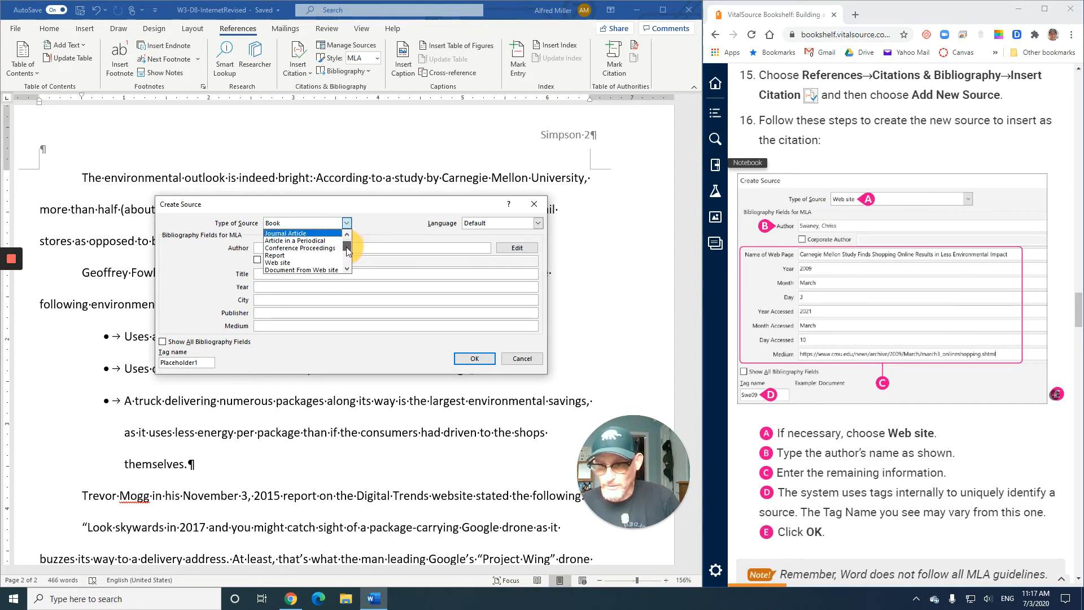
click(310, 264)
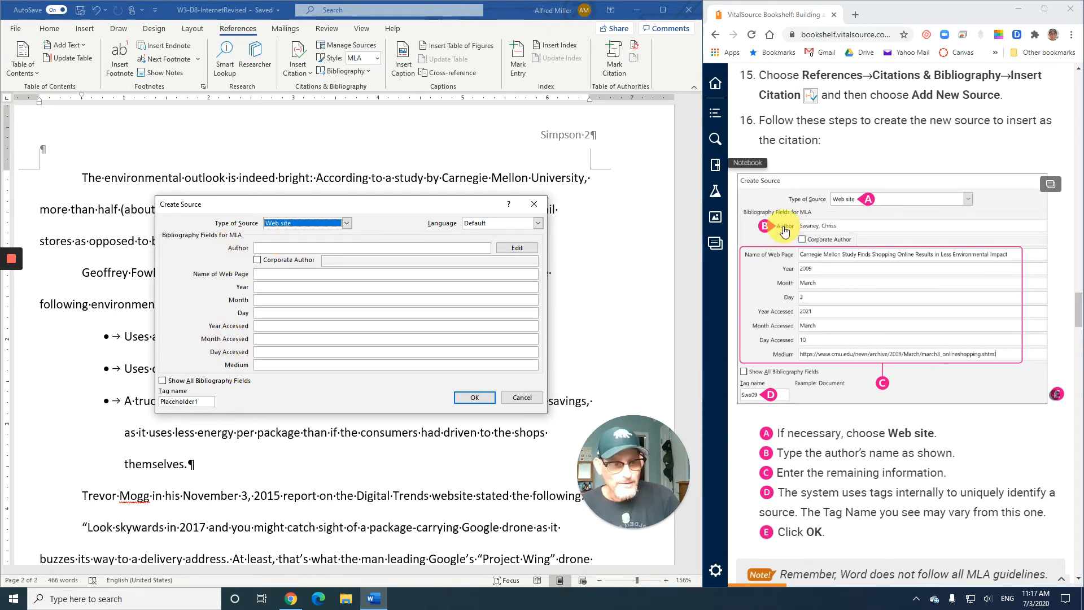
- Enter the author's name in the new source, last name first, as given in the textbook
click(268, 248)
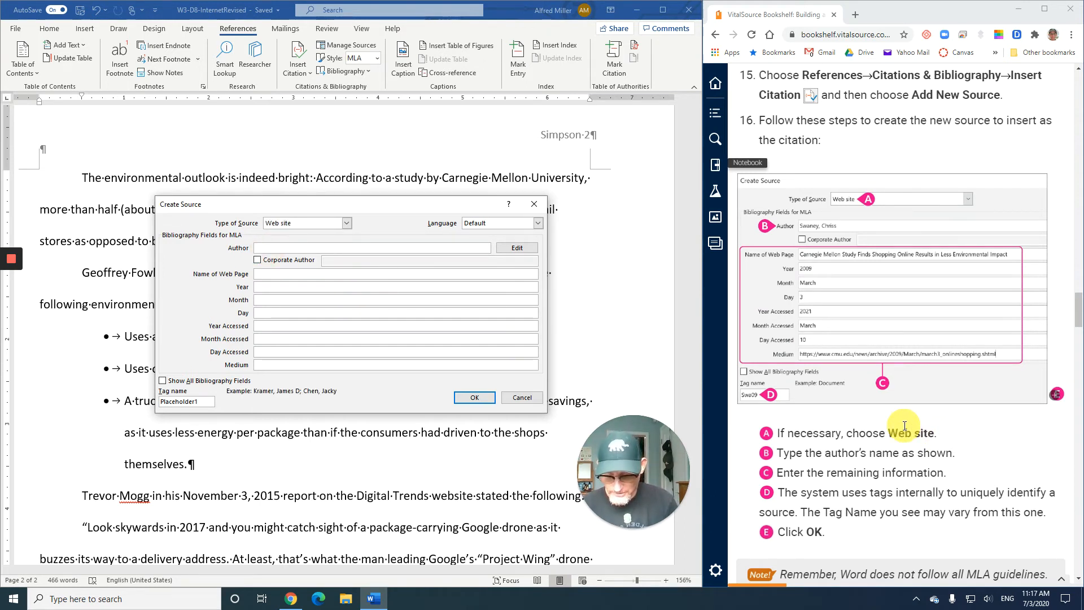
text(Swaney,)
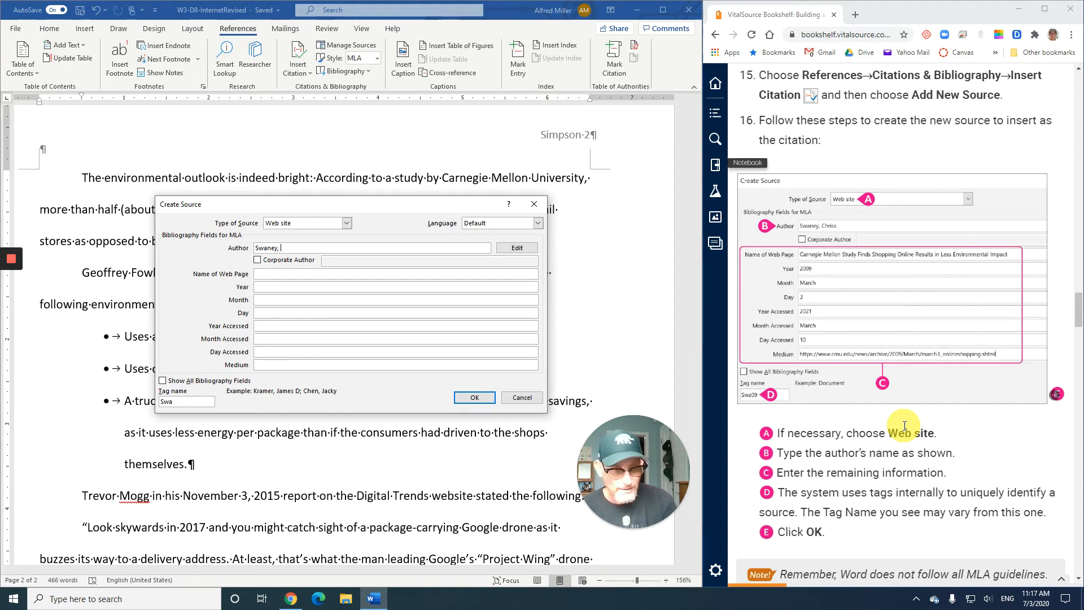
text( Chriss)
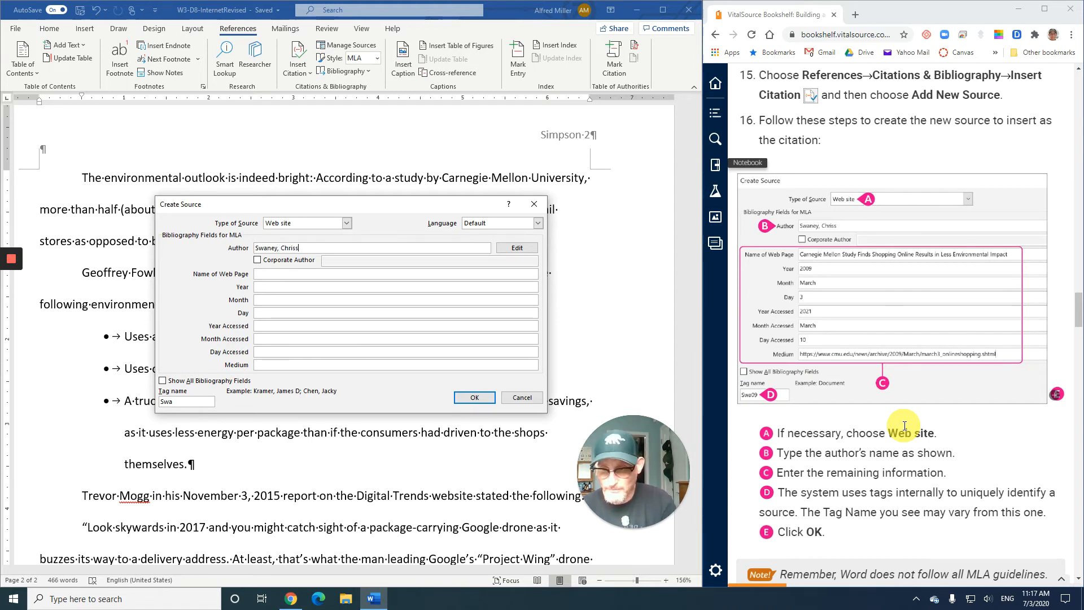
- Set the source's web page name to "Carnegie Mellon Study FindsShopping Online Results in Less Environmental Impact"
click(270, 275)
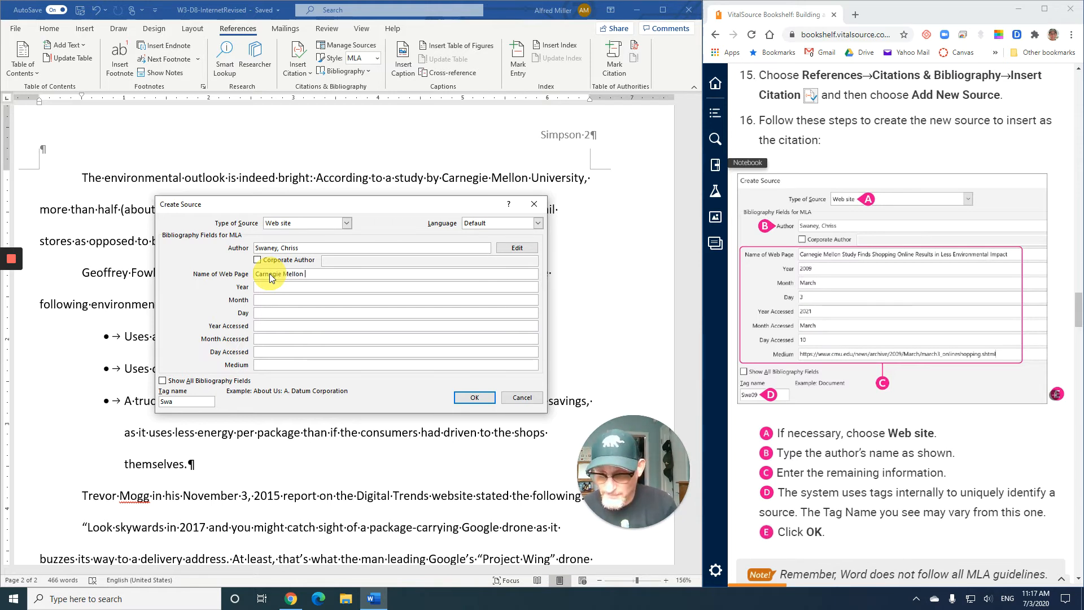
text(Carnegie Mellon Study)
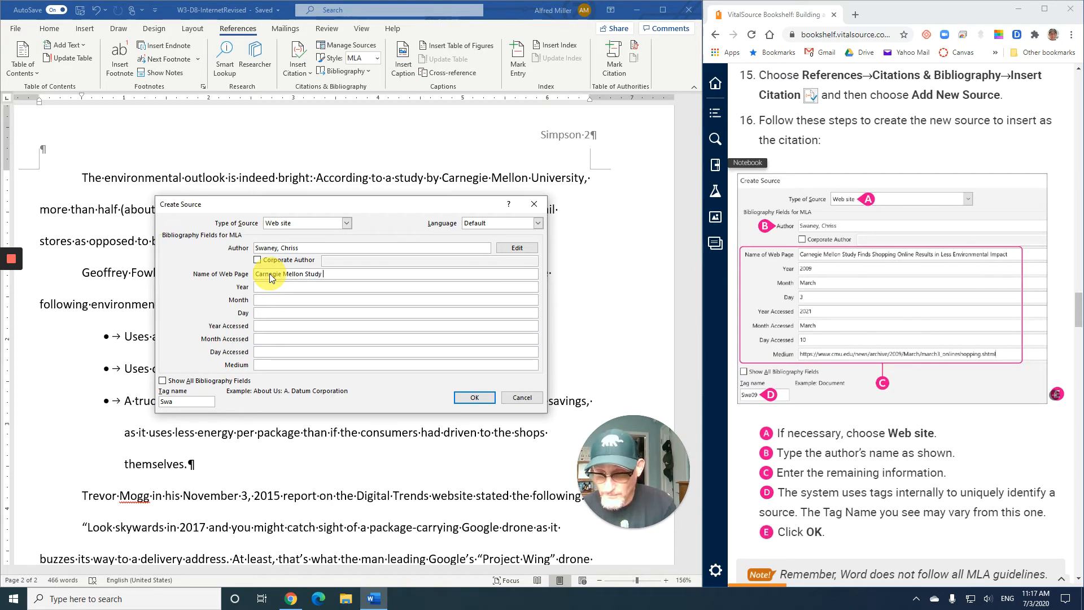
text( Finds)
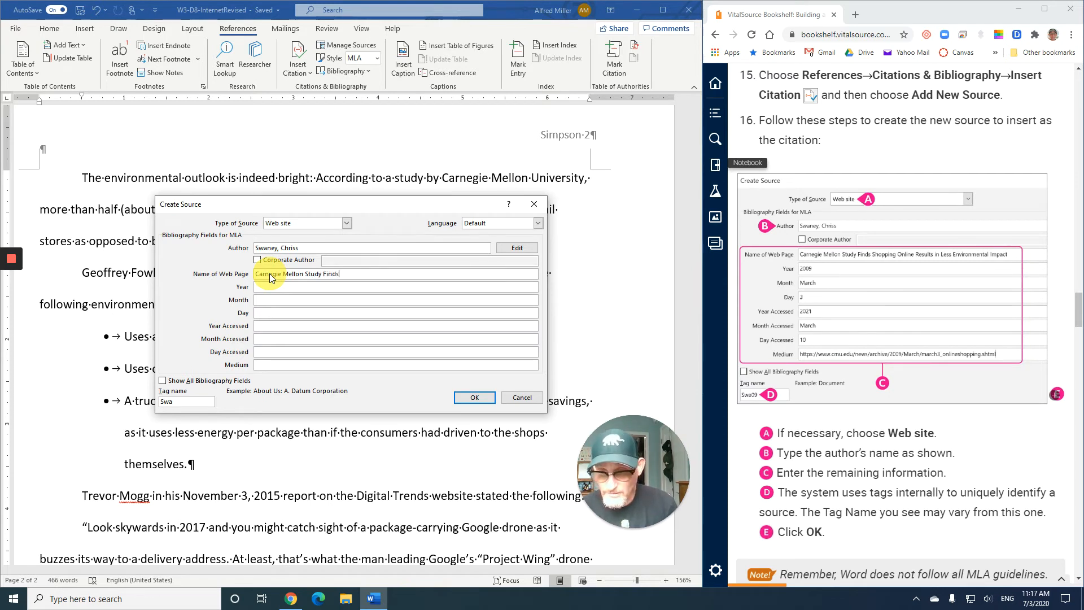
text(Shopping)
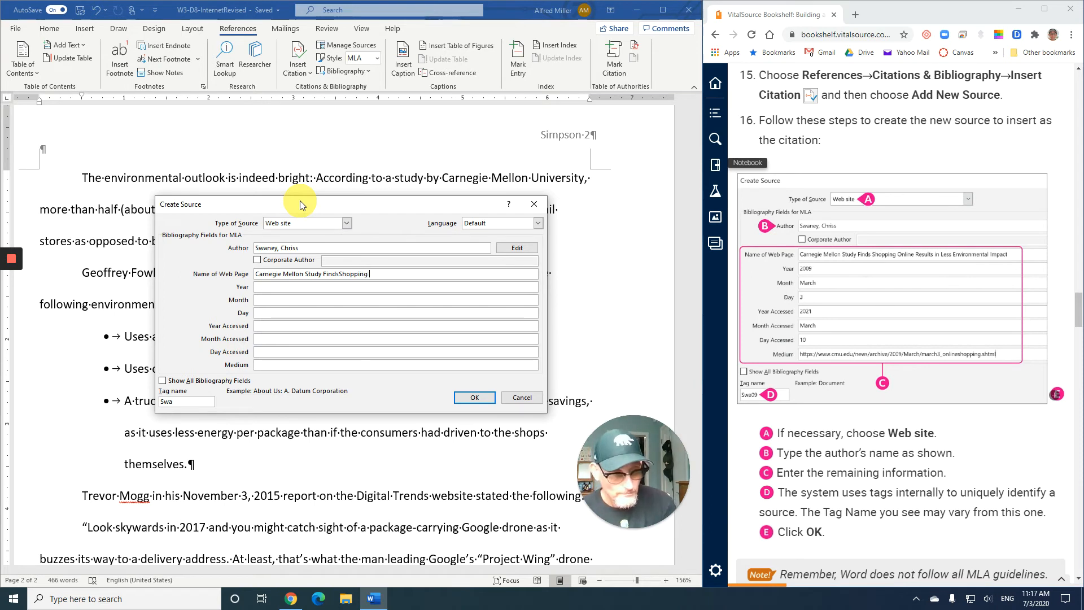
text( Online)
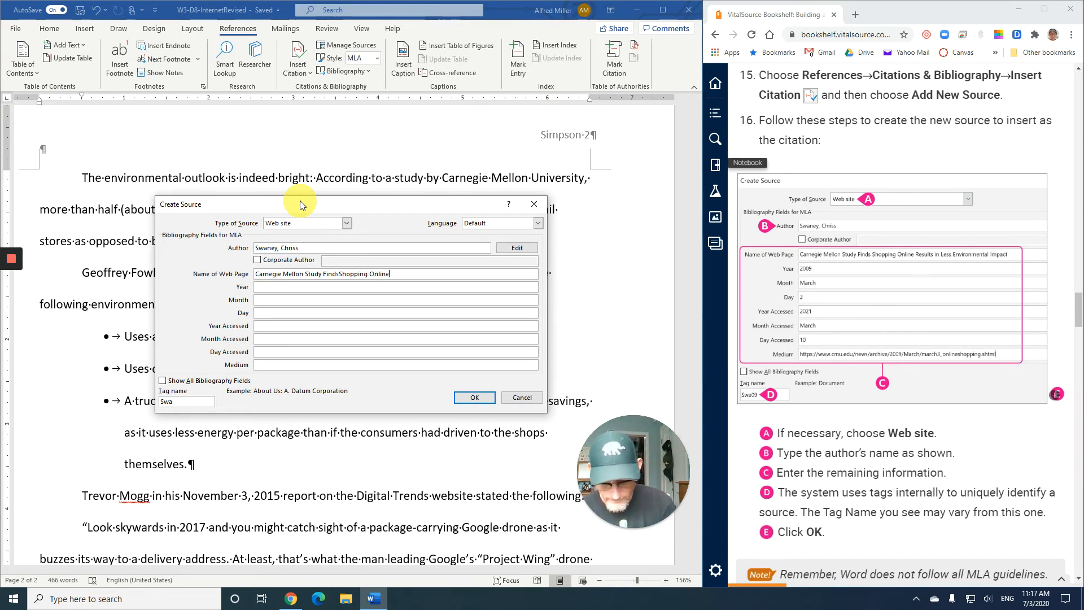
text( Results)
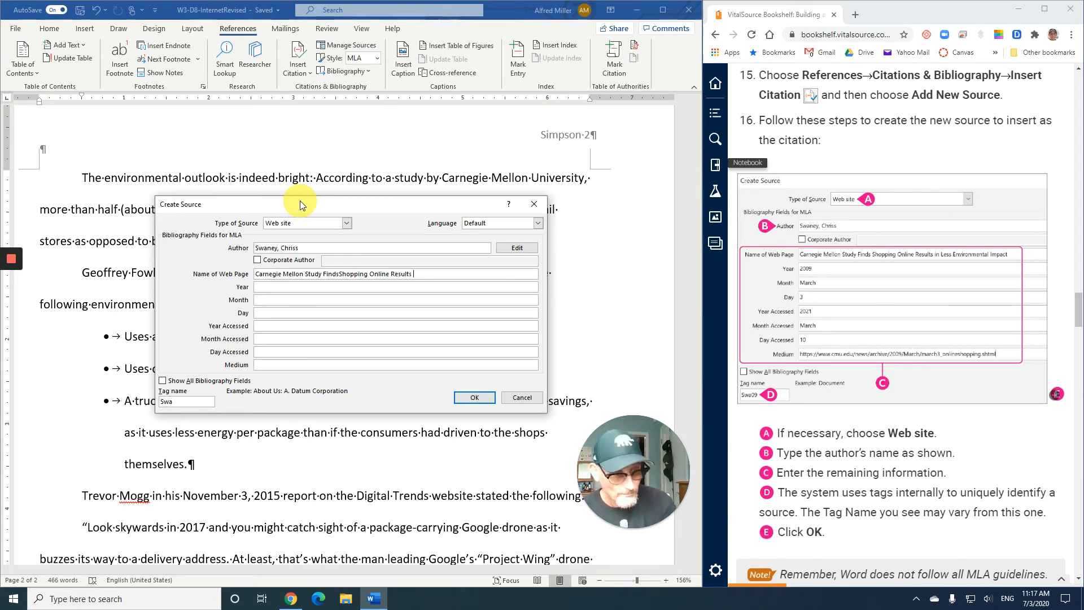
text( in Less )
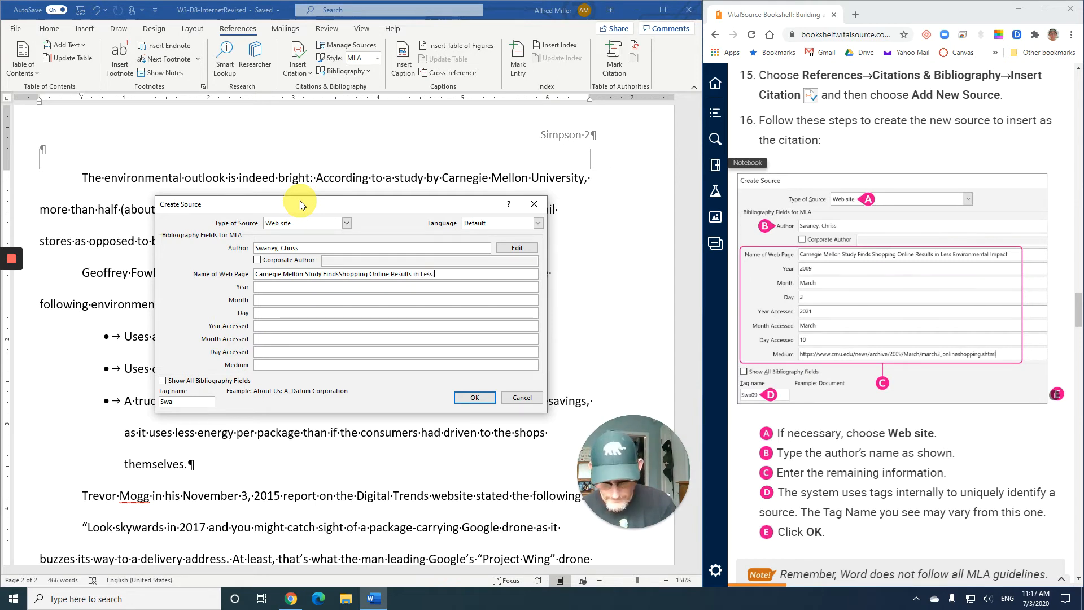
text(Environm)
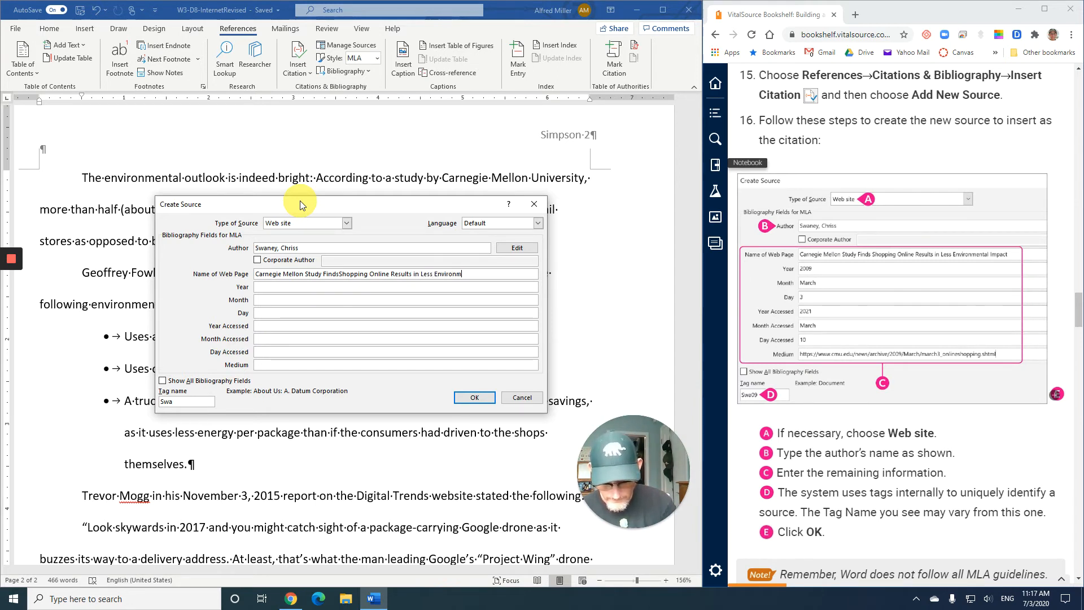
text(ental Ima)
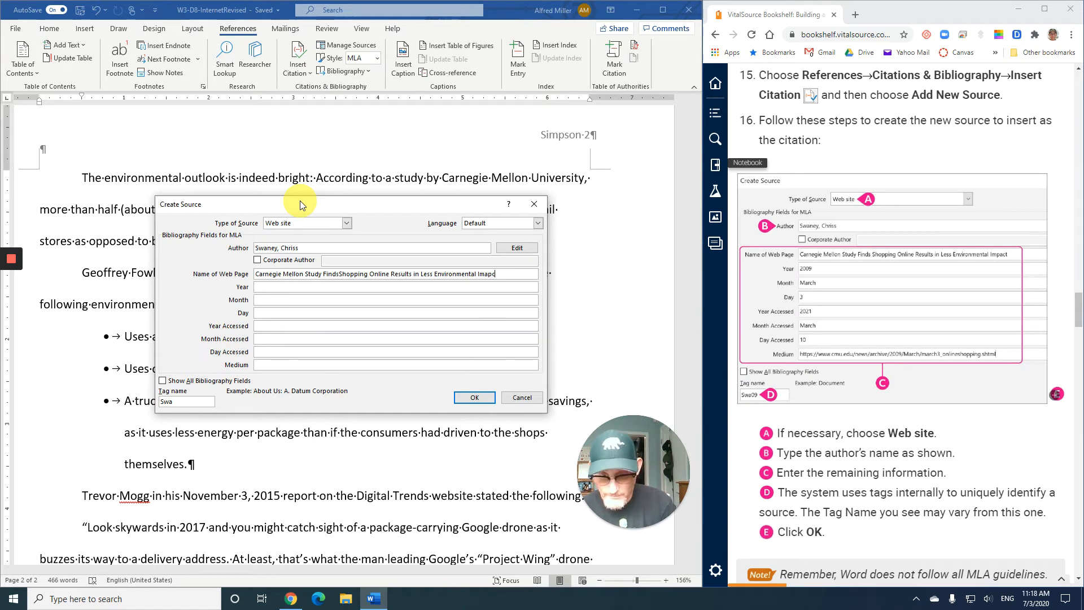
text(pct)
key(BackSpace)
key(BackSpace)
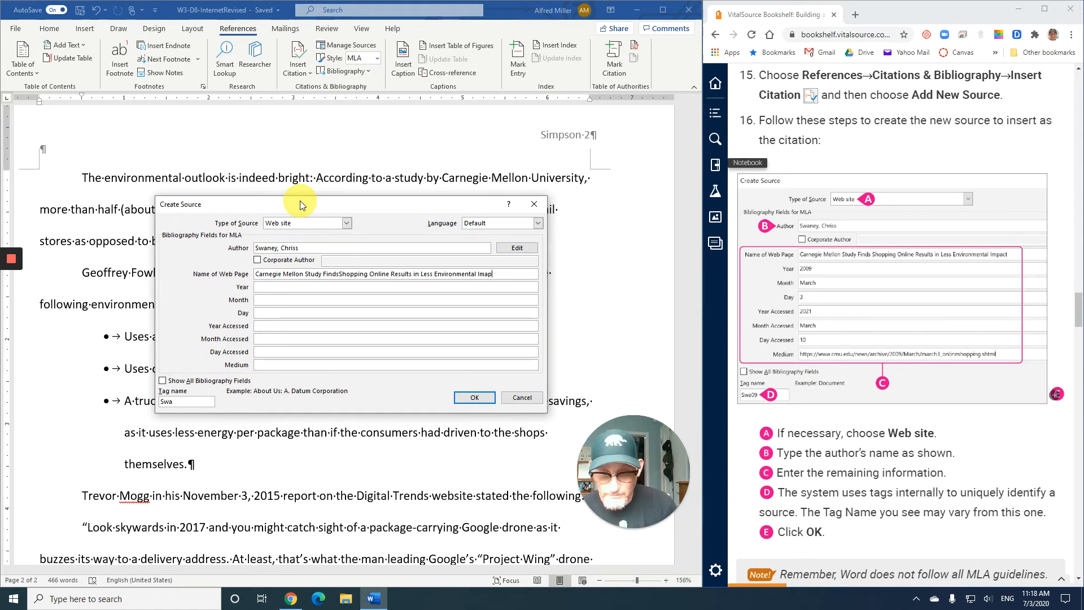
text(ac)
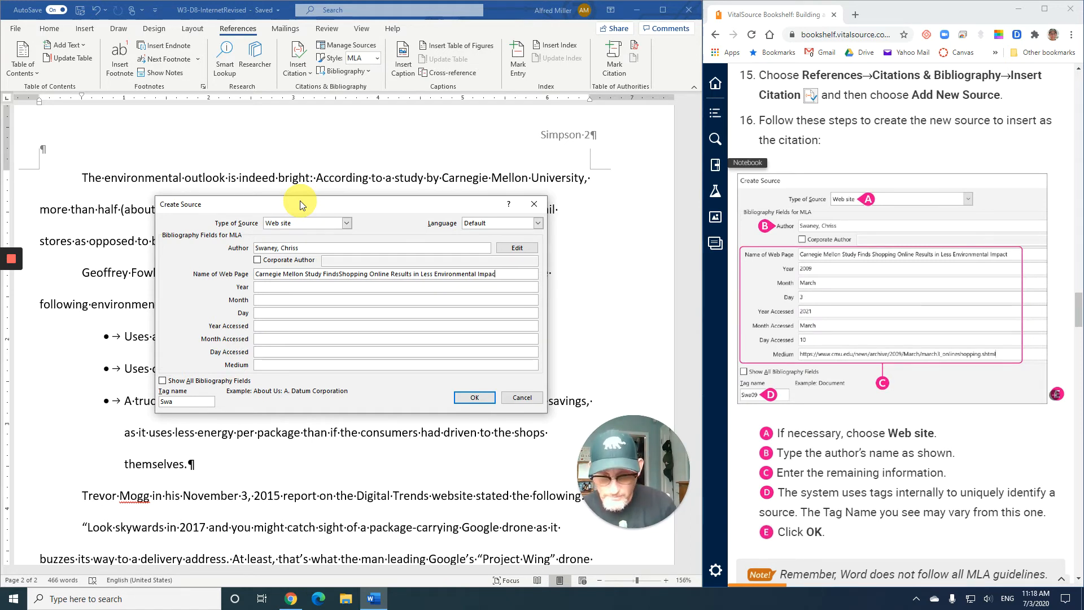
text(t)
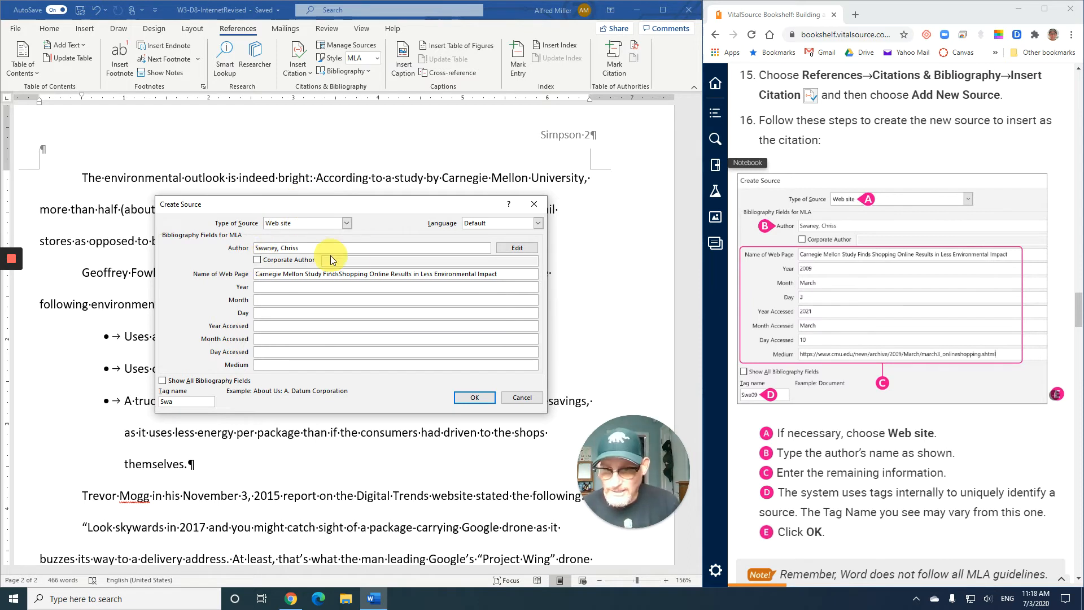
- Set the source's publication date to year 2009, month March, day 3
key(Tab)
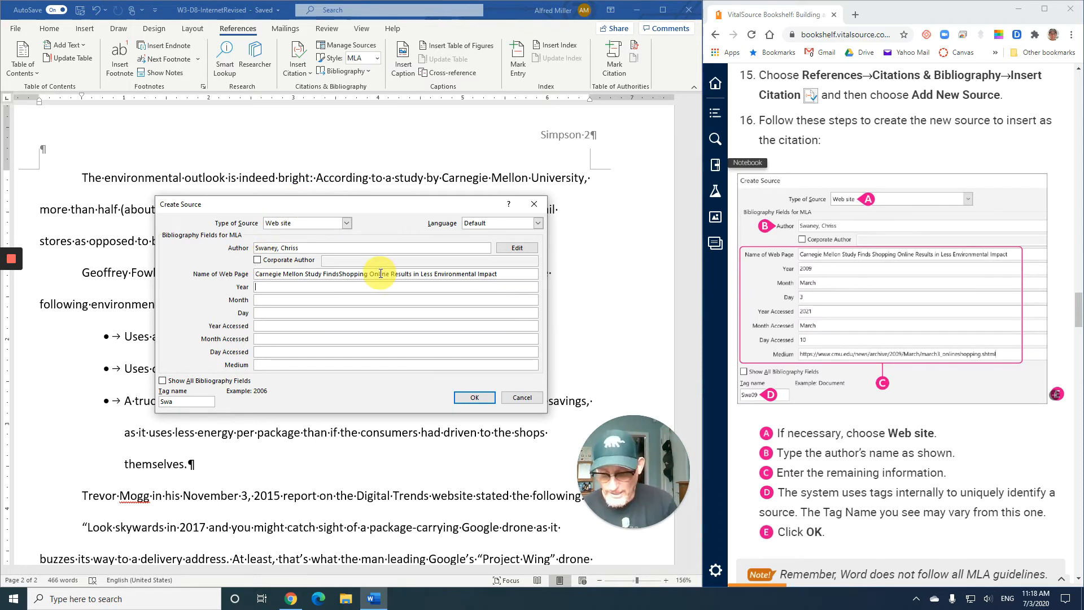
text(2009)
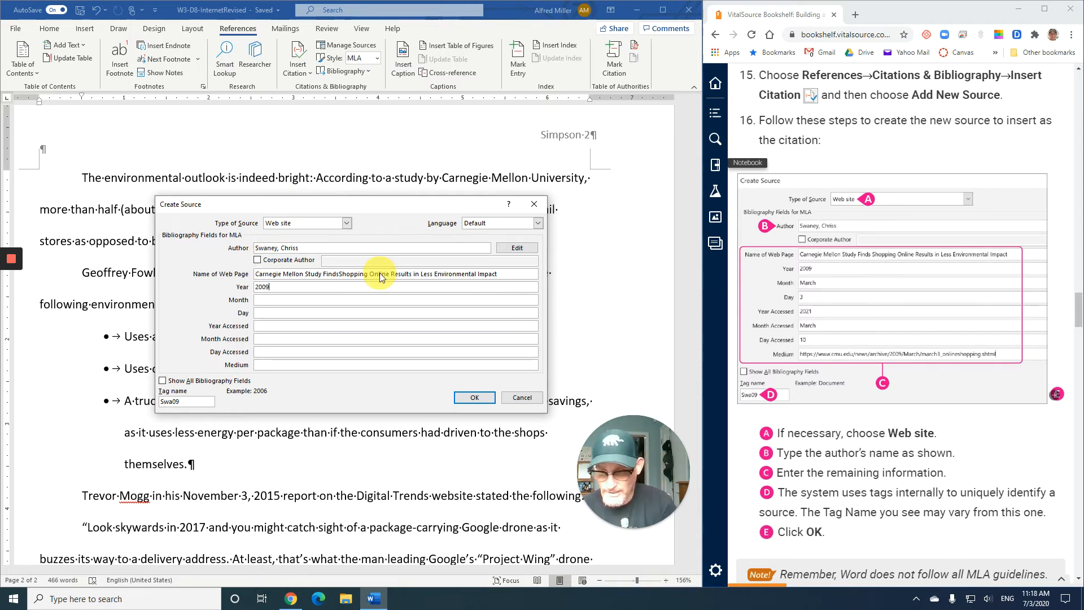
key(Tab)
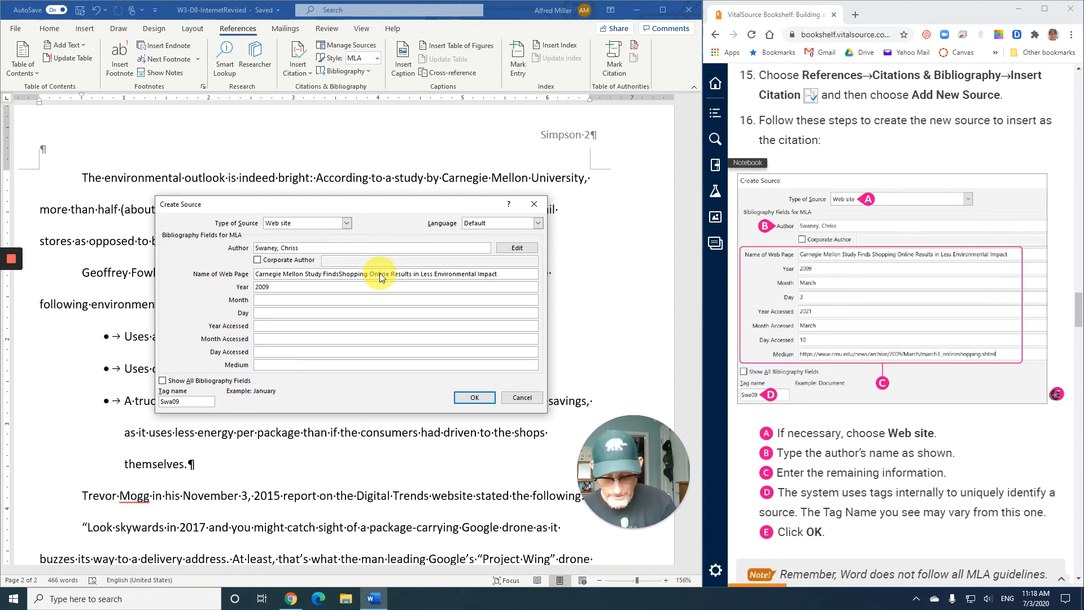
text(March)
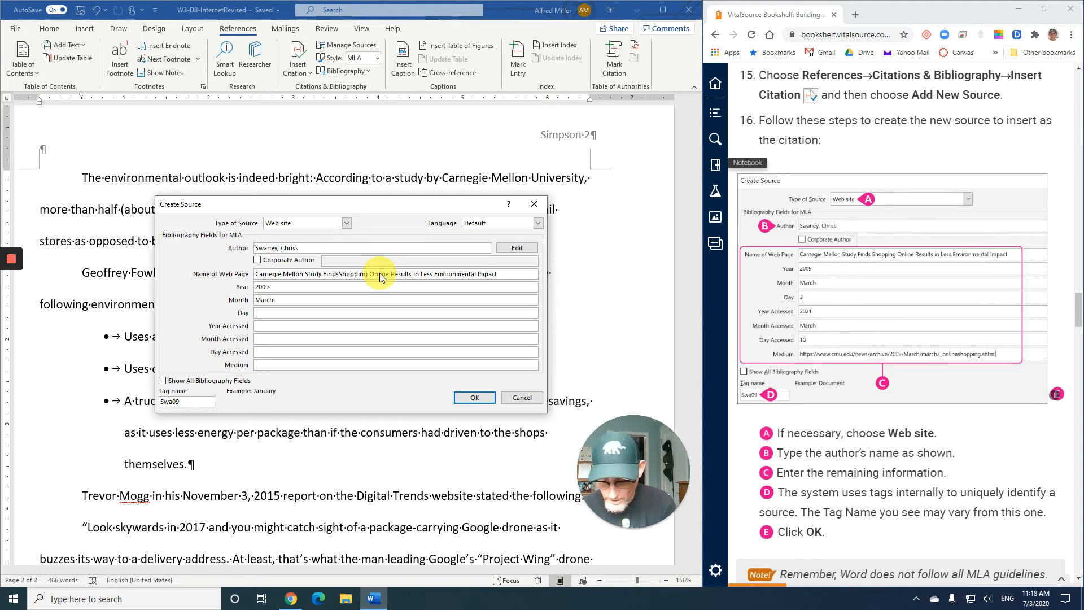
key(Tab)
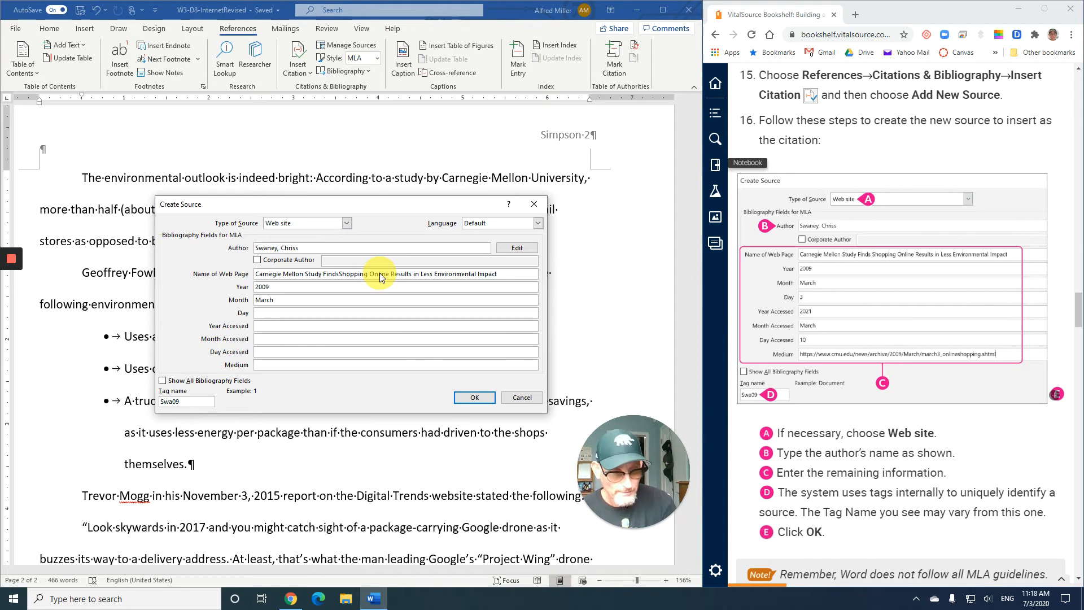
key(Tab)
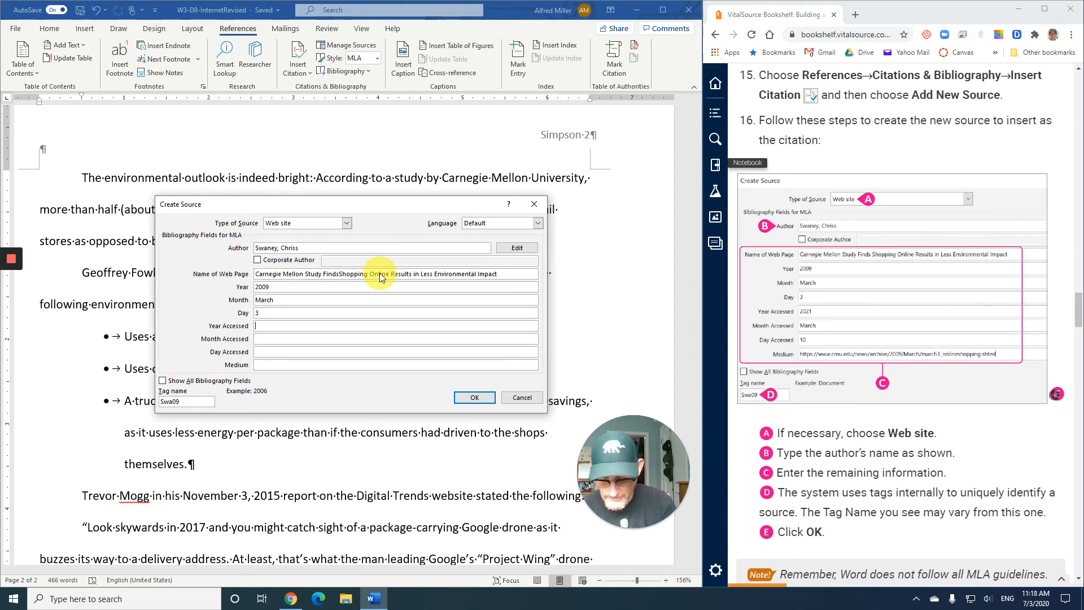
- Set the source's access date to year 2021, month March, day 10
text(2021)
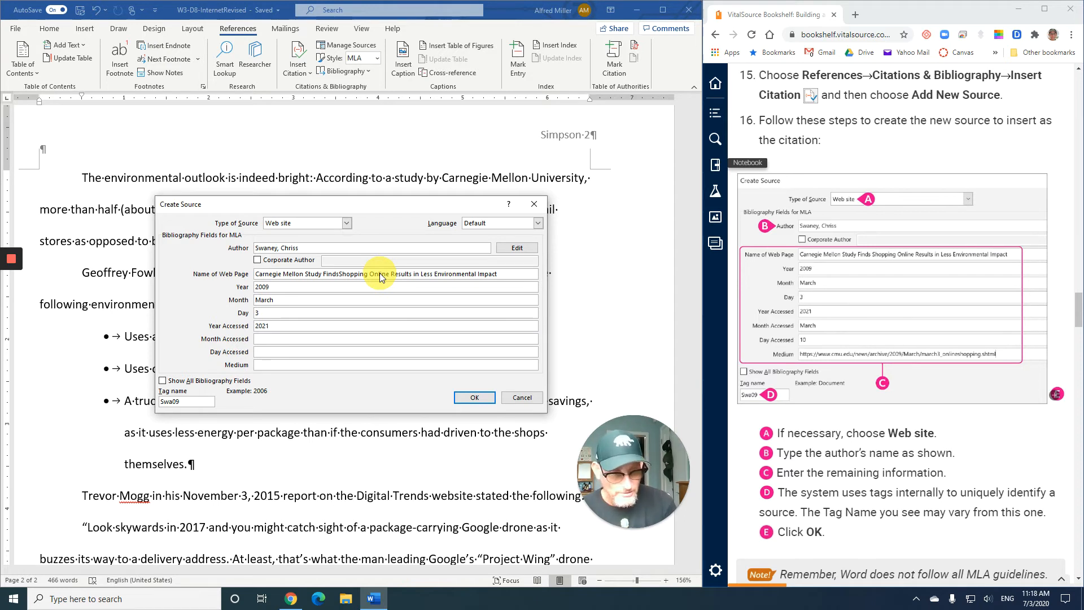
key(Tab)
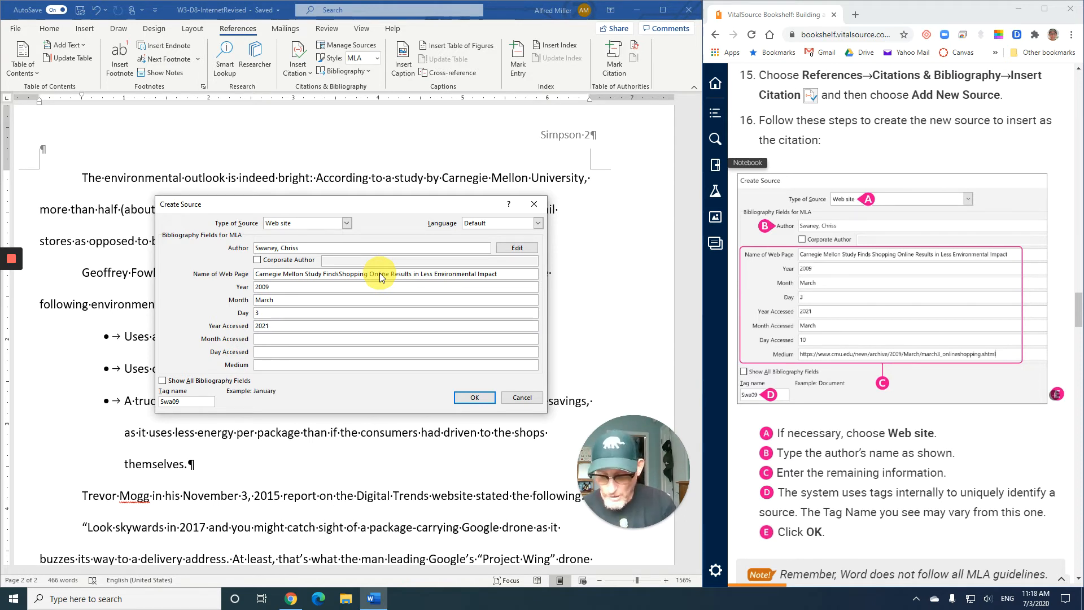
text(March)
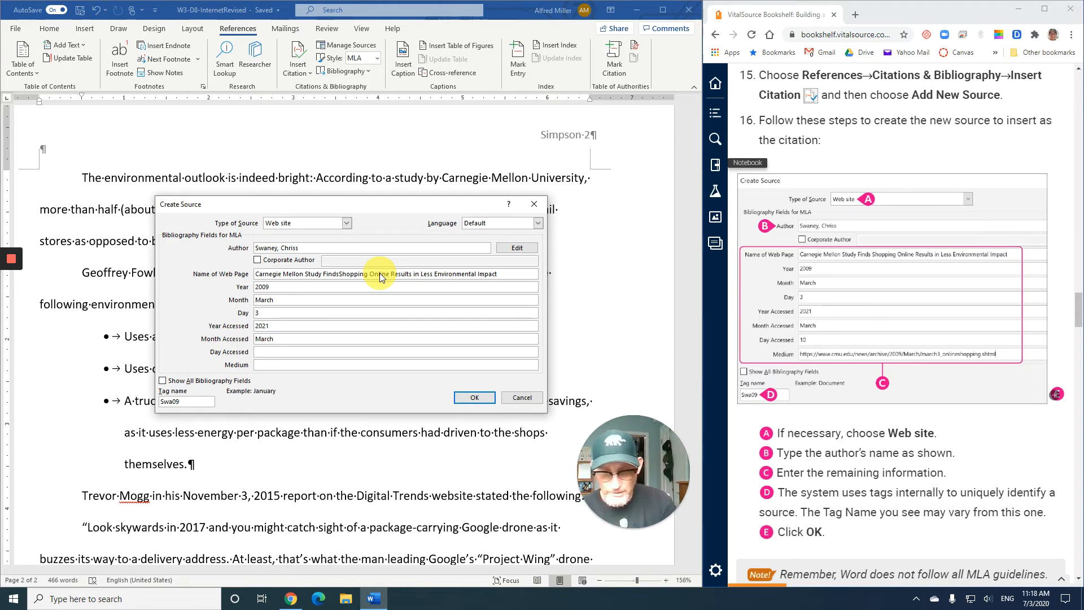
key(Tab)
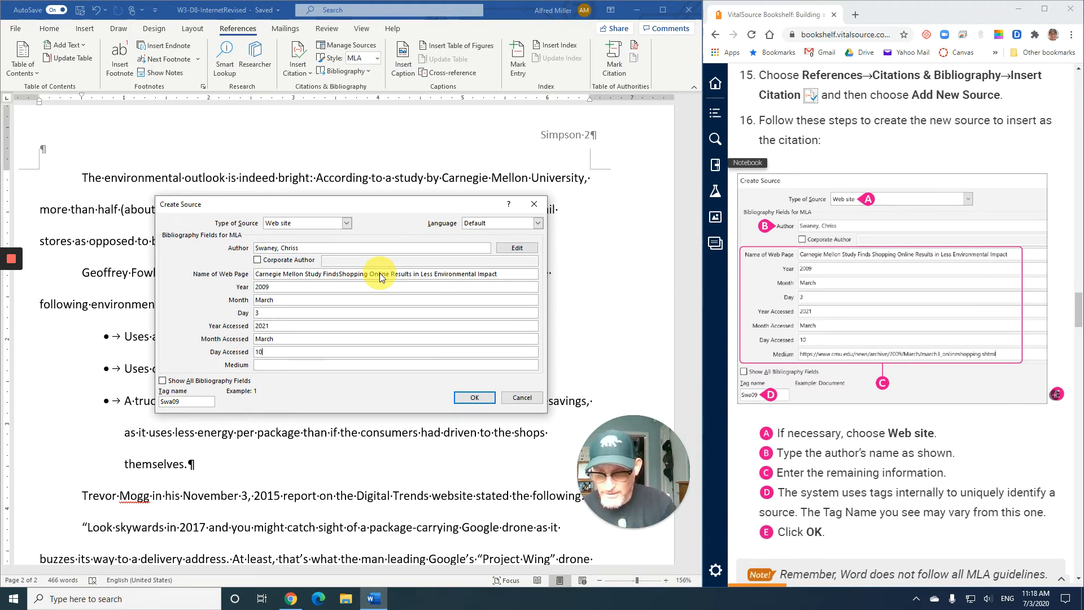
click(310, 366)
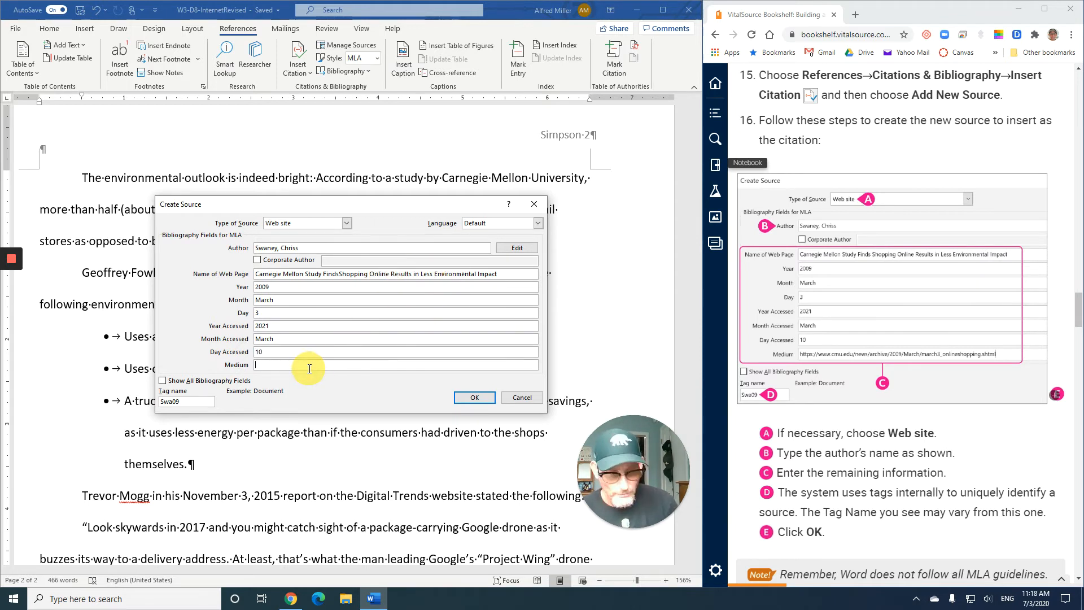
text(http)
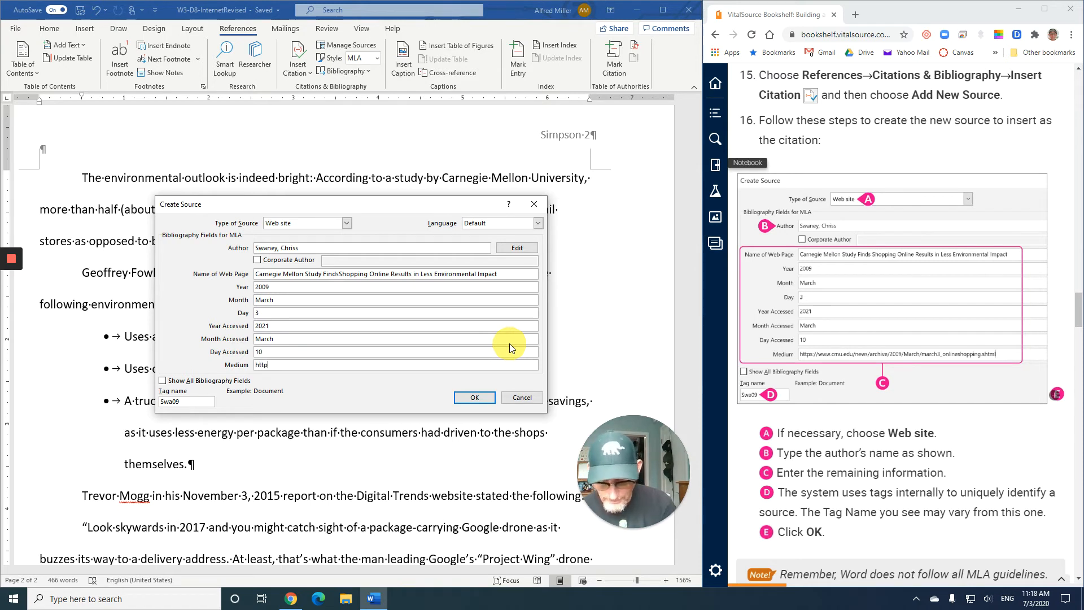
text(s://)
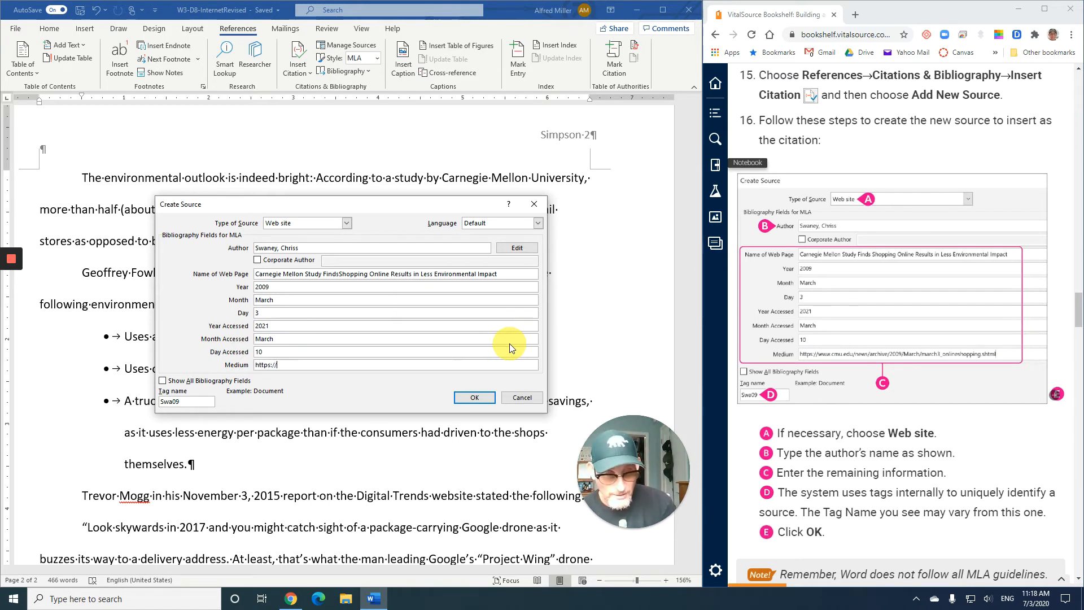
text(www)
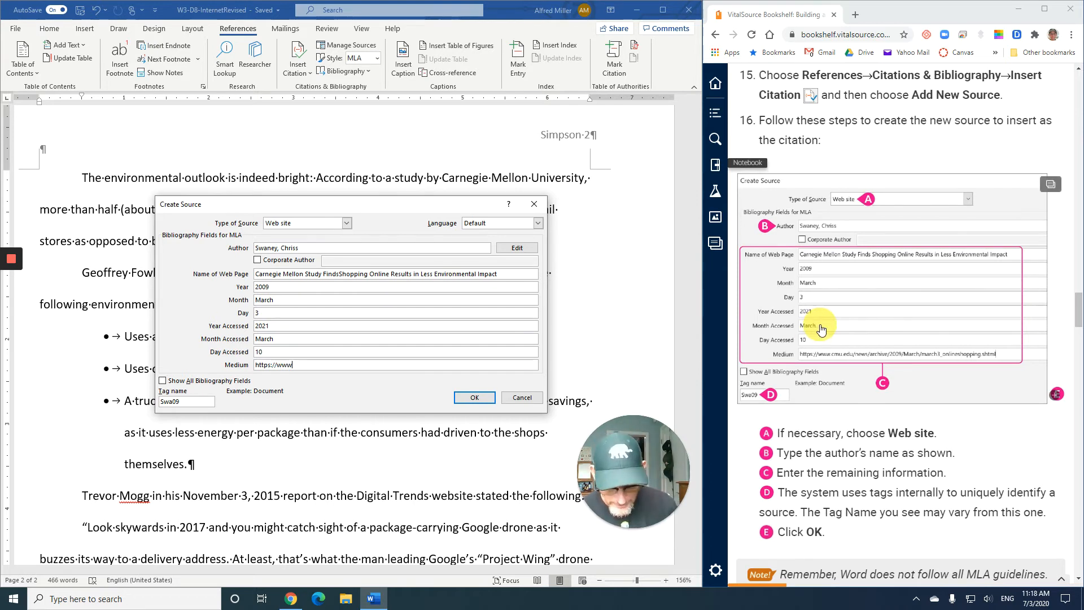
text(.cmu)
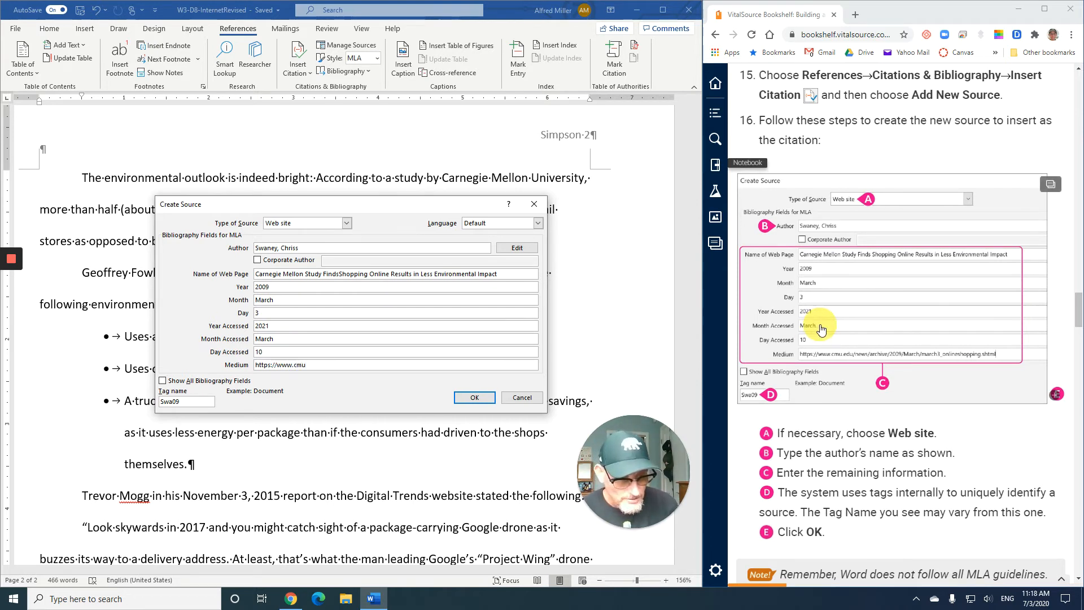
text(.)
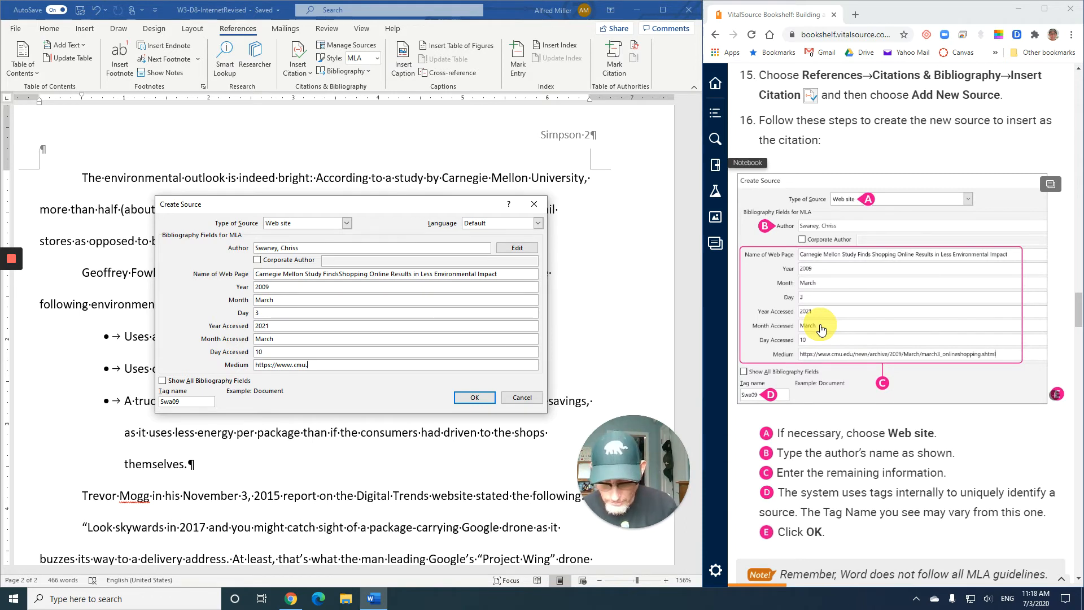
text(edu)
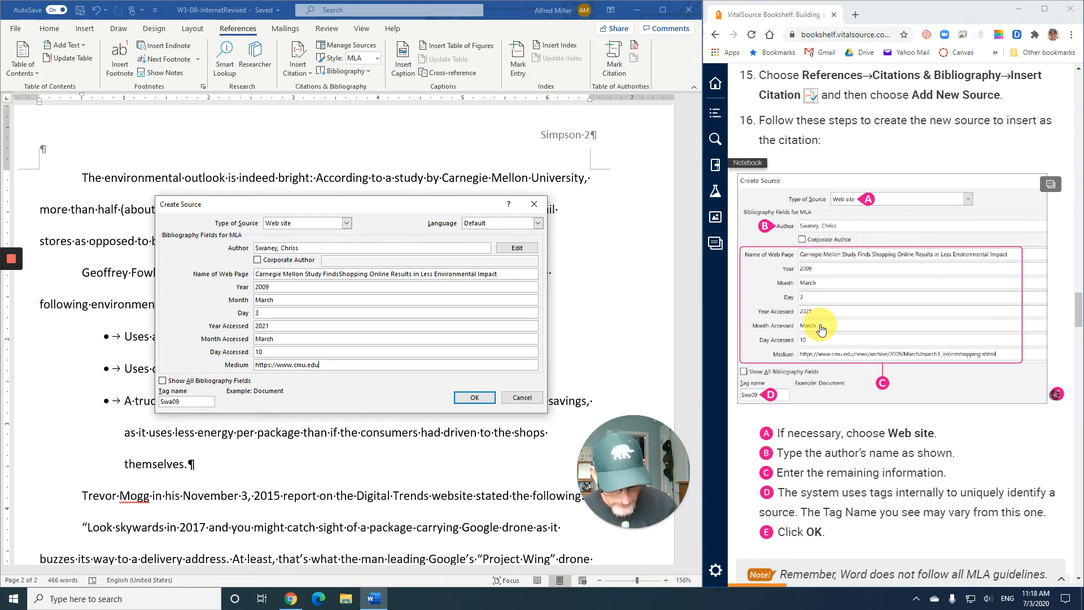
text(/news/)
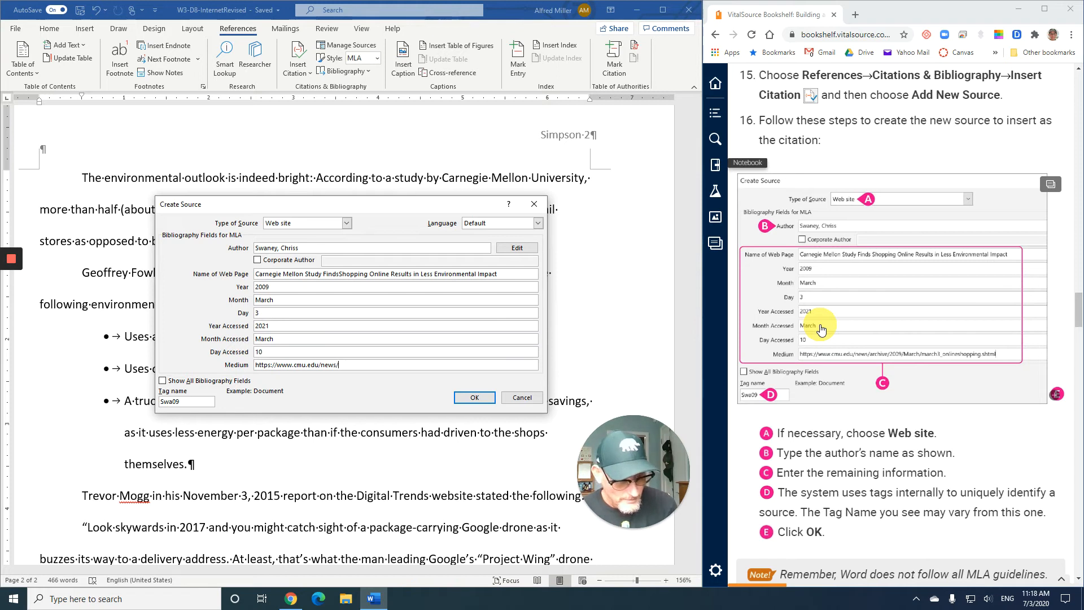
text(archive/2009)
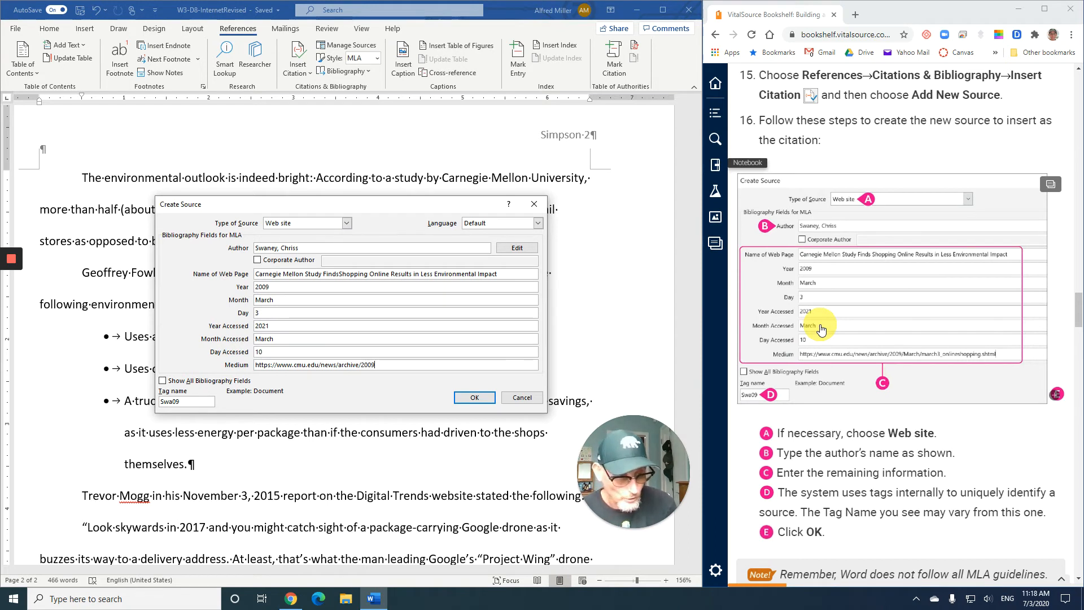
text(/March)
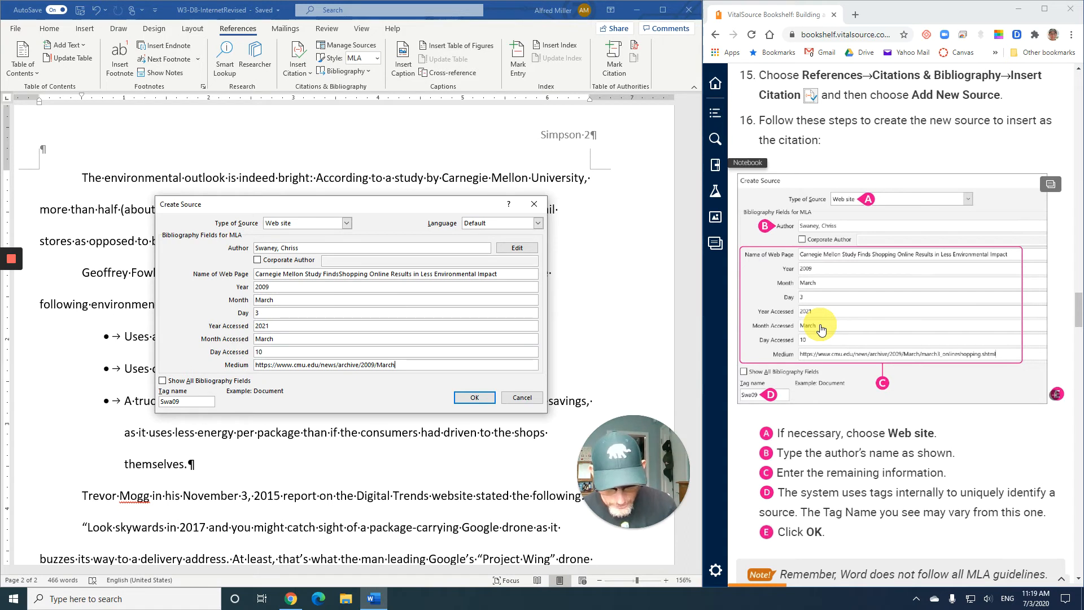
key(BackSpace)
text(march3_)
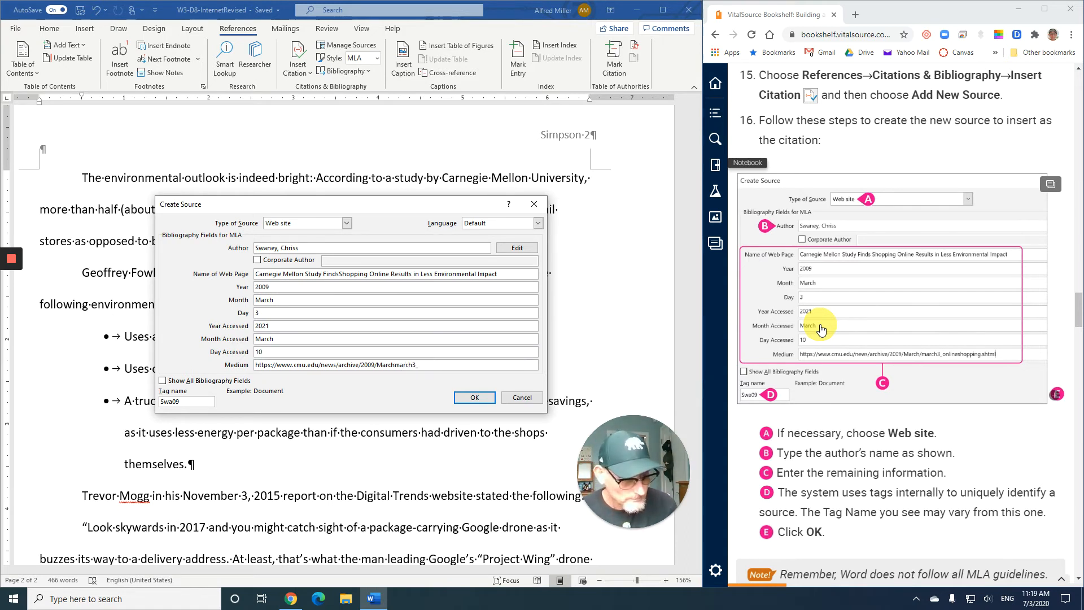
text(onlin)
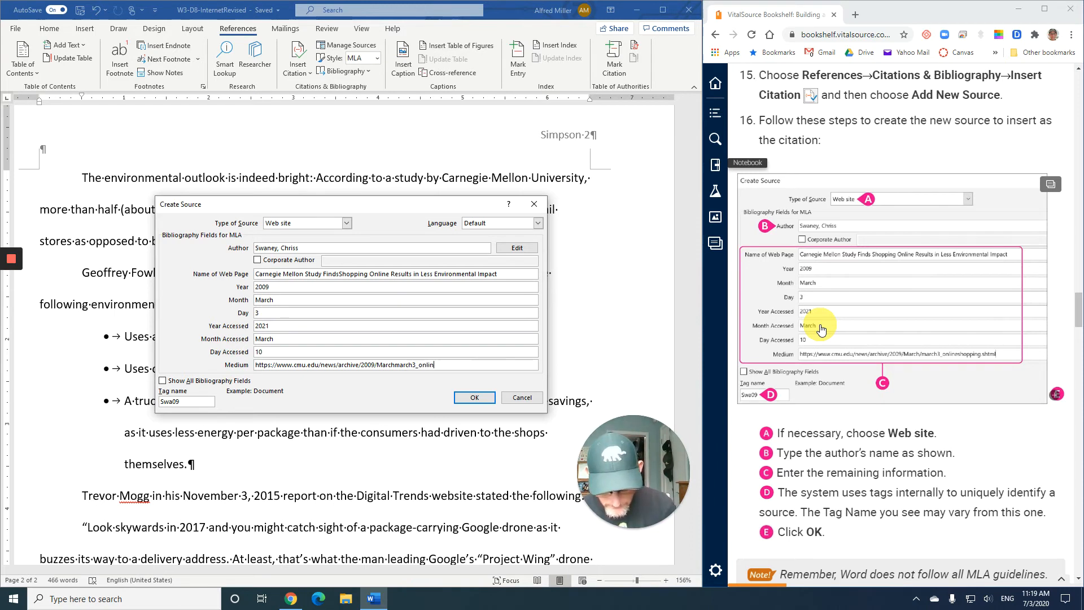
text(eshop)
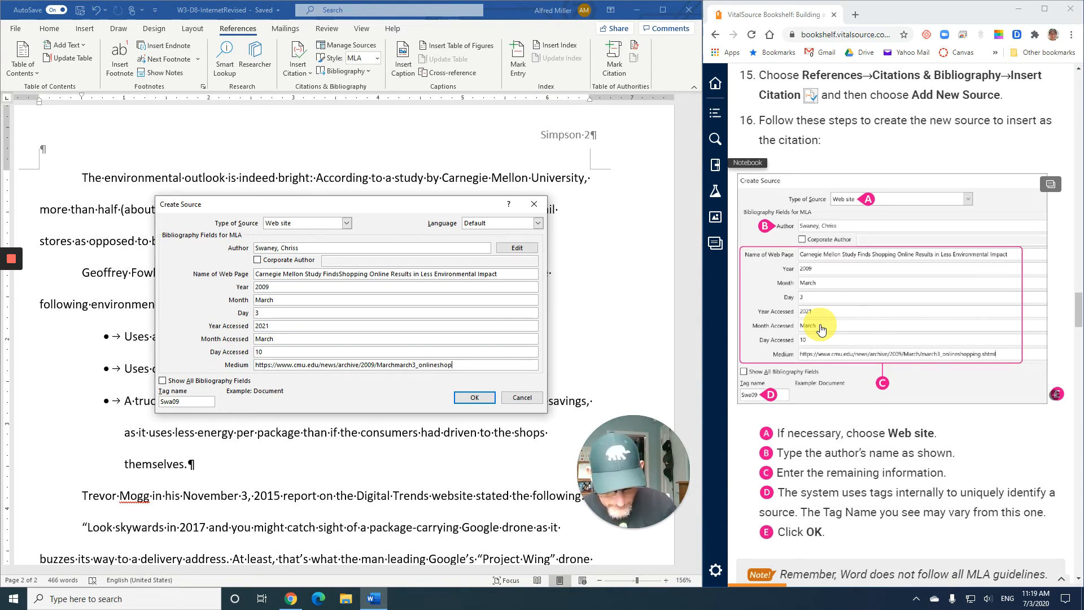
text(ping)
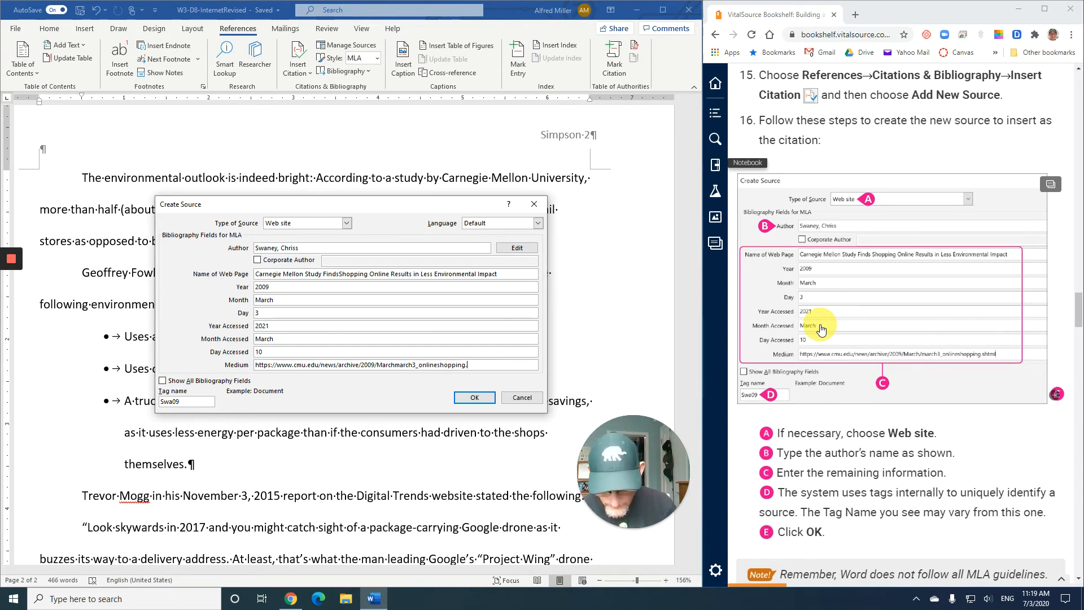
text(.shtml)
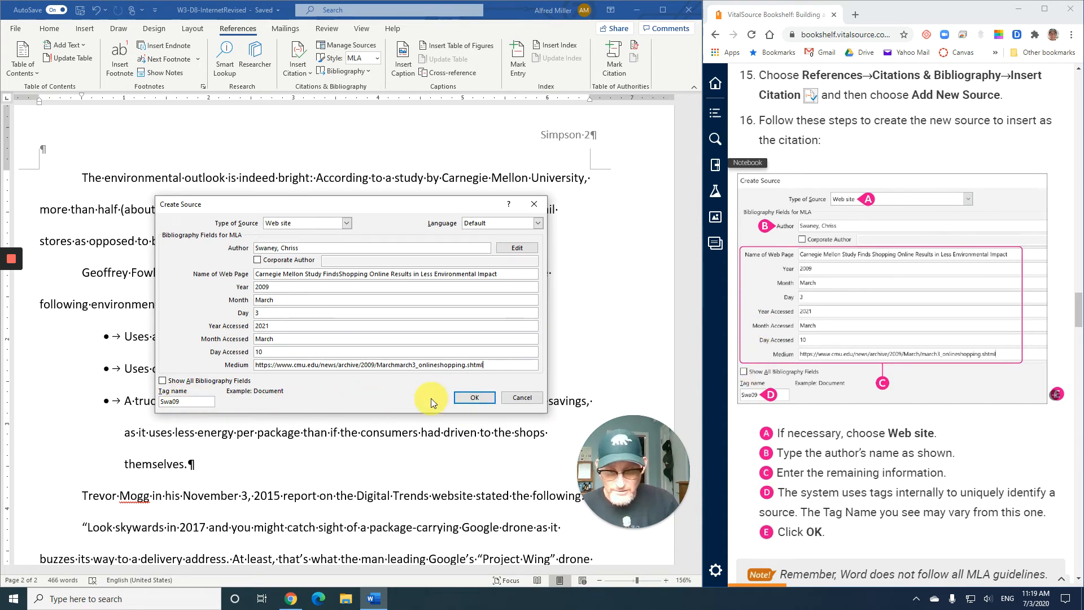
click(469, 397)
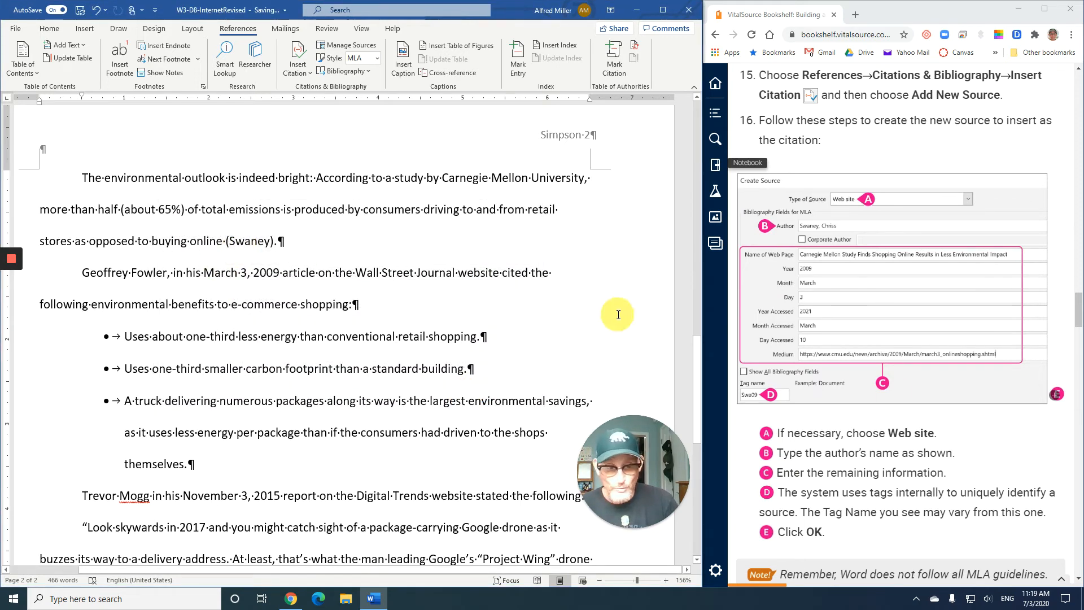
- Add a space after "themselves" in the third bullet and insert a citation placeholder there, named with the Wall Street Journal article author's last name
scroll(898, 428, down, 2)
scroll(897, 427, down, 3)
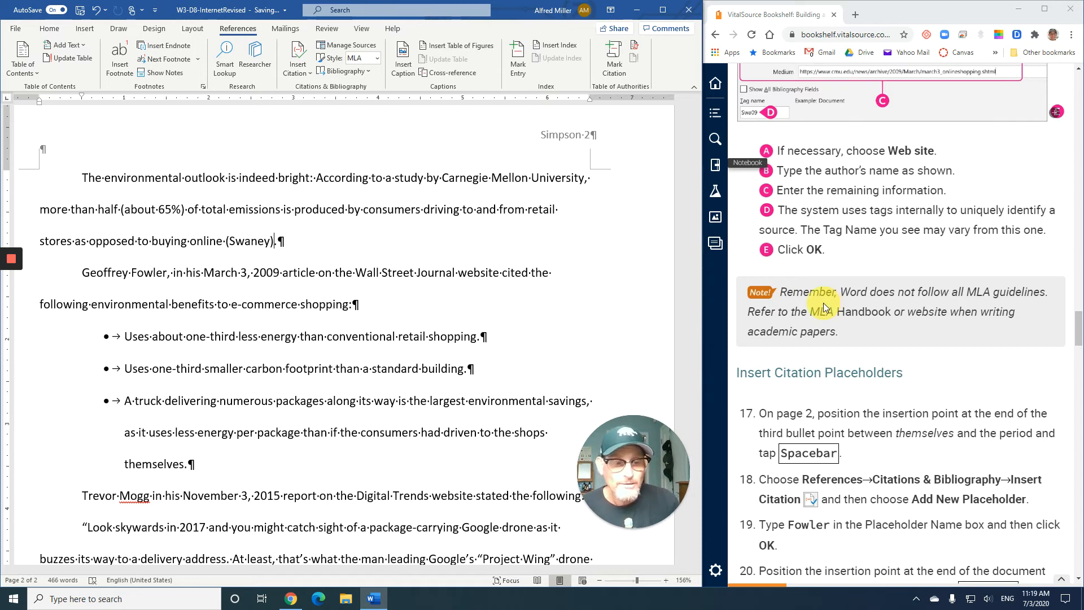
scroll(826, 304, down, 2)
scroll(824, 306, down, 1)
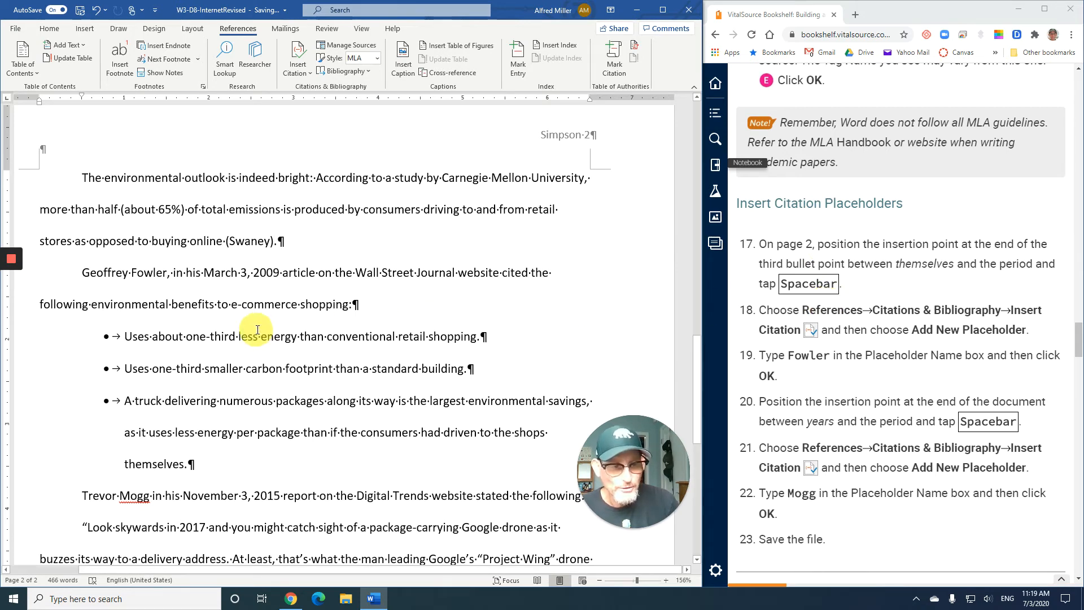
scroll(337, 313, down, 1)
scroll(339, 314, down, 1)
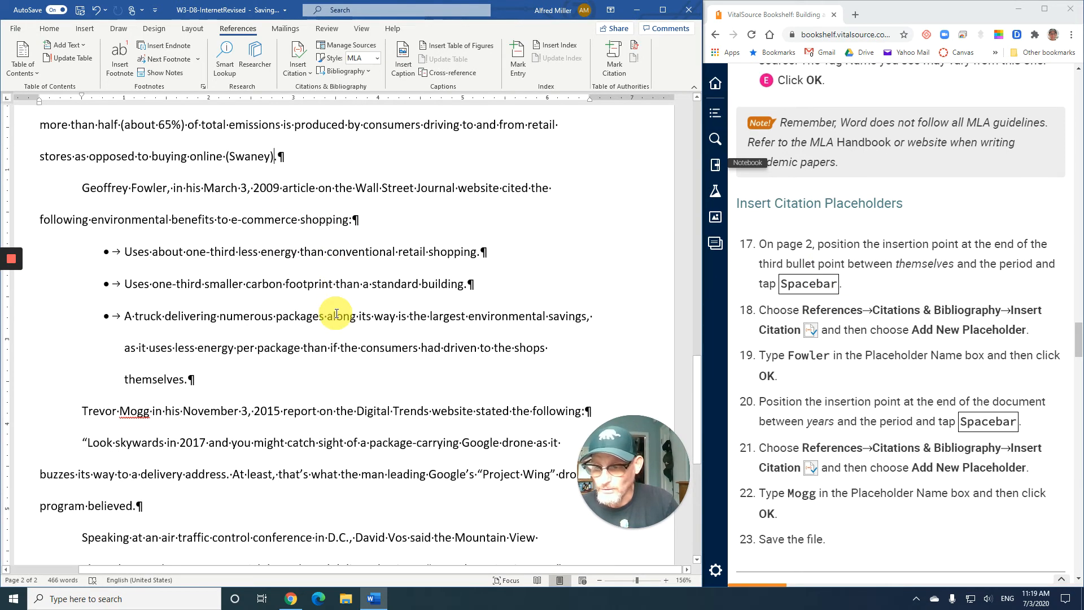
click(184, 381)
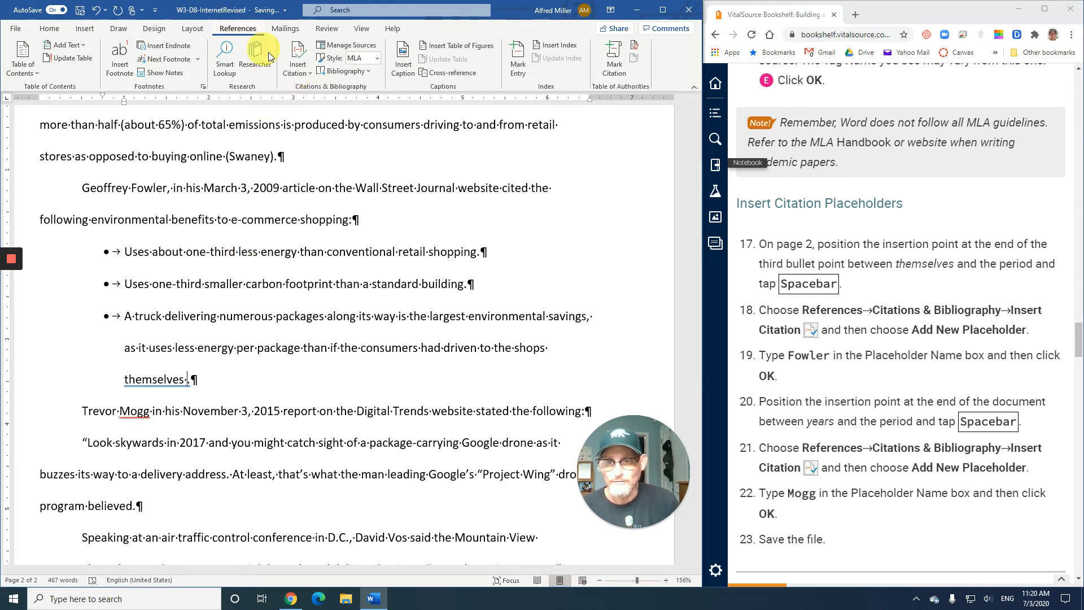
click(304, 72)
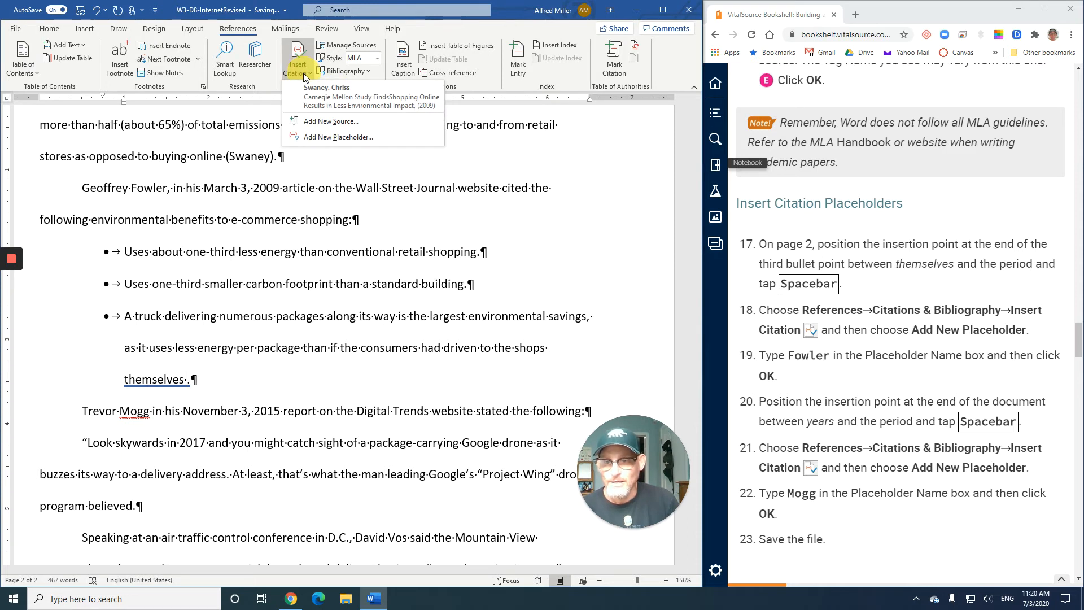
click(328, 139)
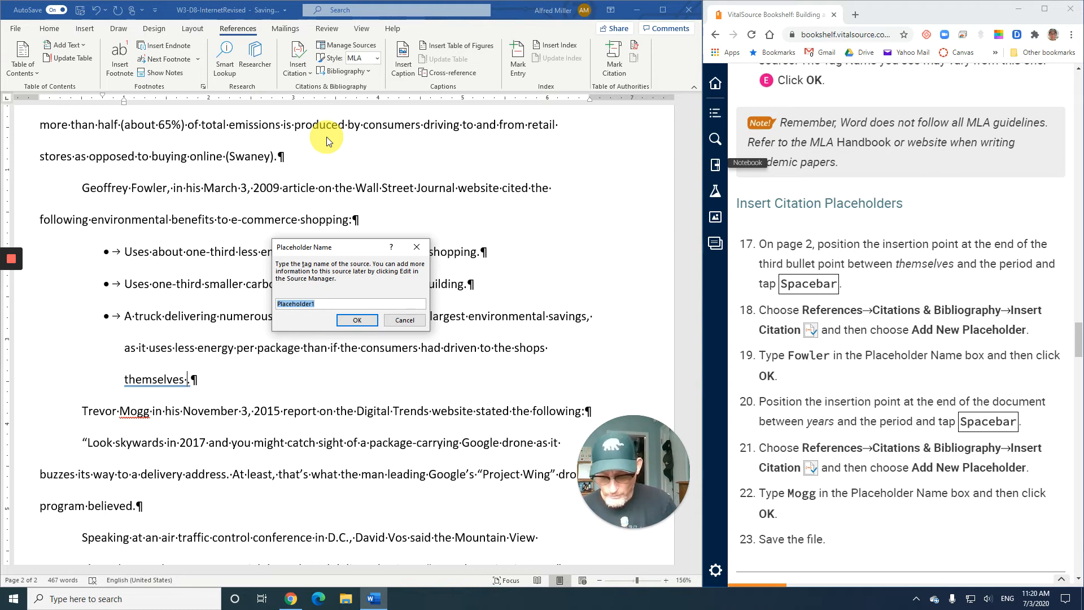
text(Fowler)
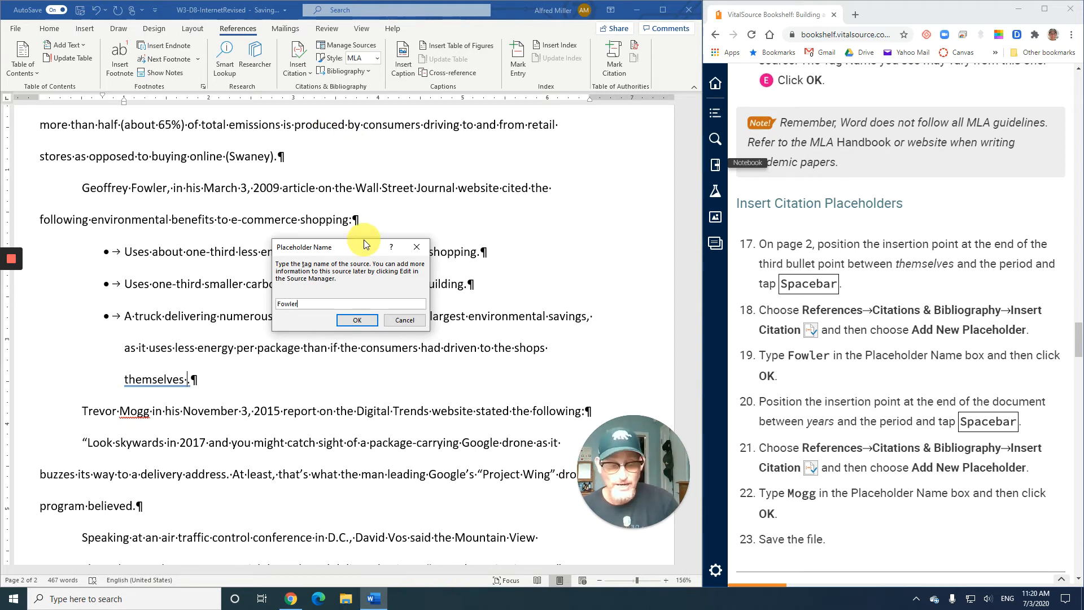
click(351, 319)
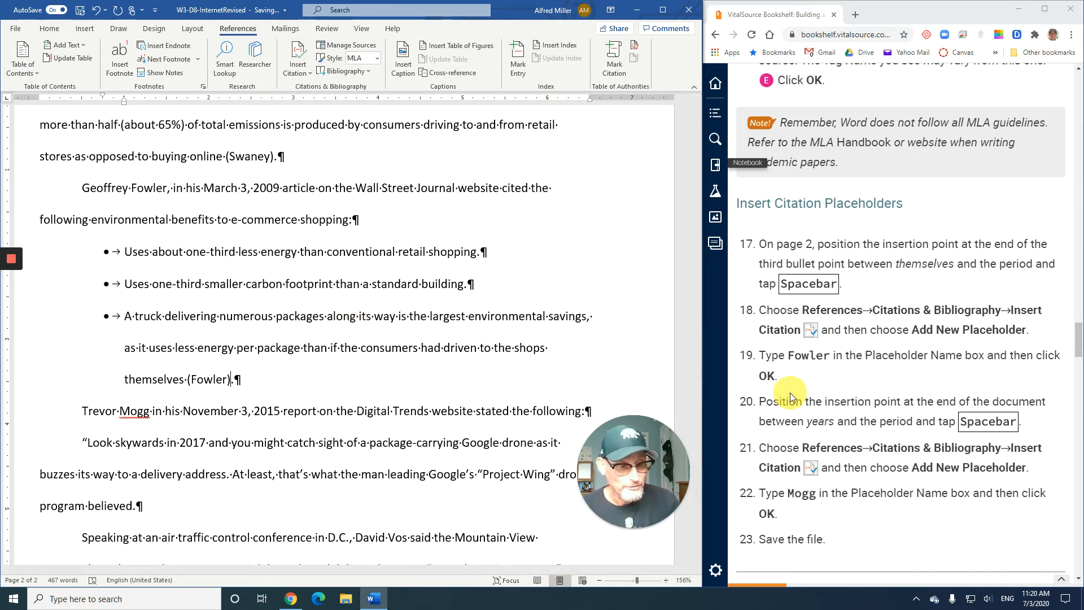
scroll(791, 395, down, 1)
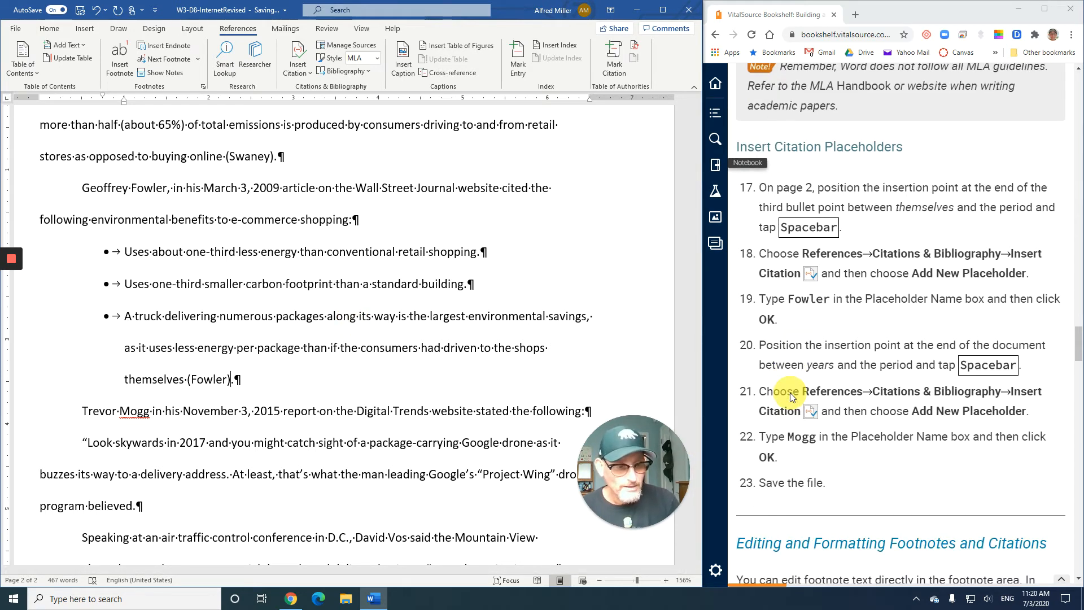
- Insert a citation placeholder named Mogg at the end of the document, after a space between "years" and the period
scroll(791, 392, down, 1)
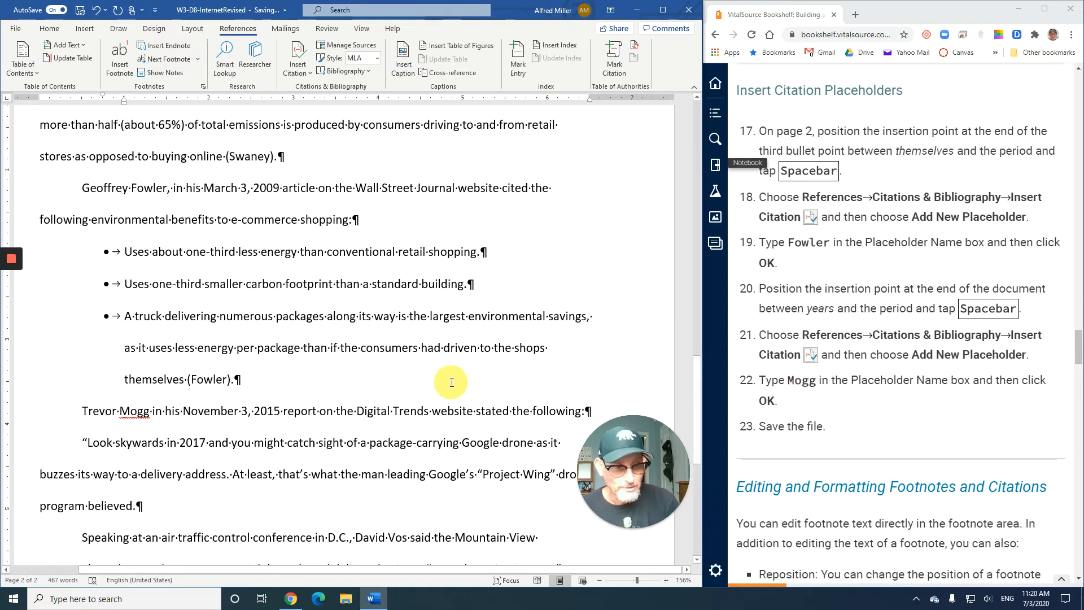
scroll(452, 383, down, 2)
scroll(452, 382, down, 2)
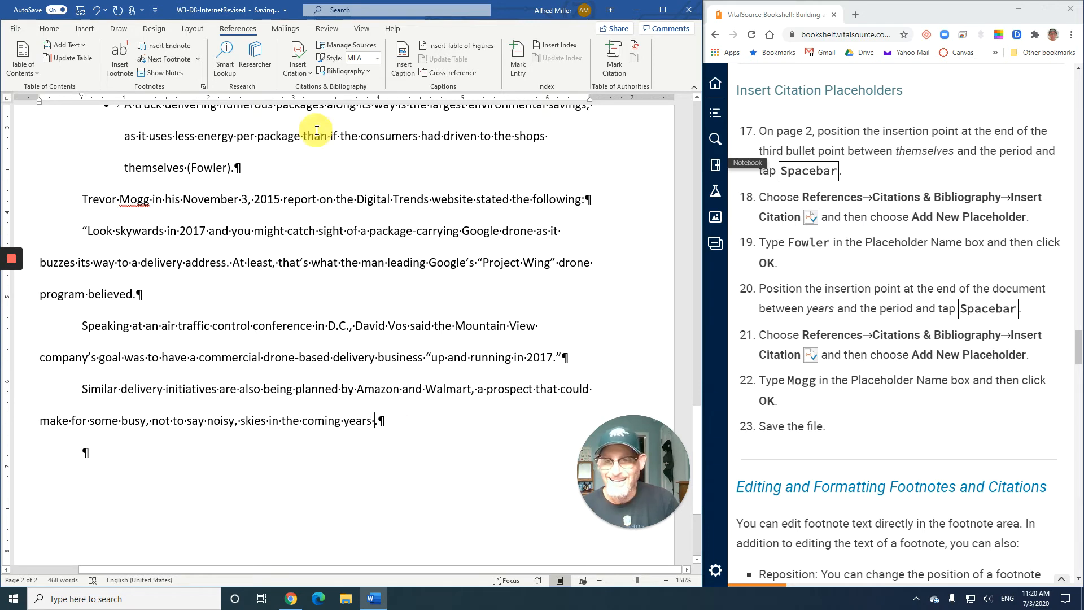
click(305, 65)
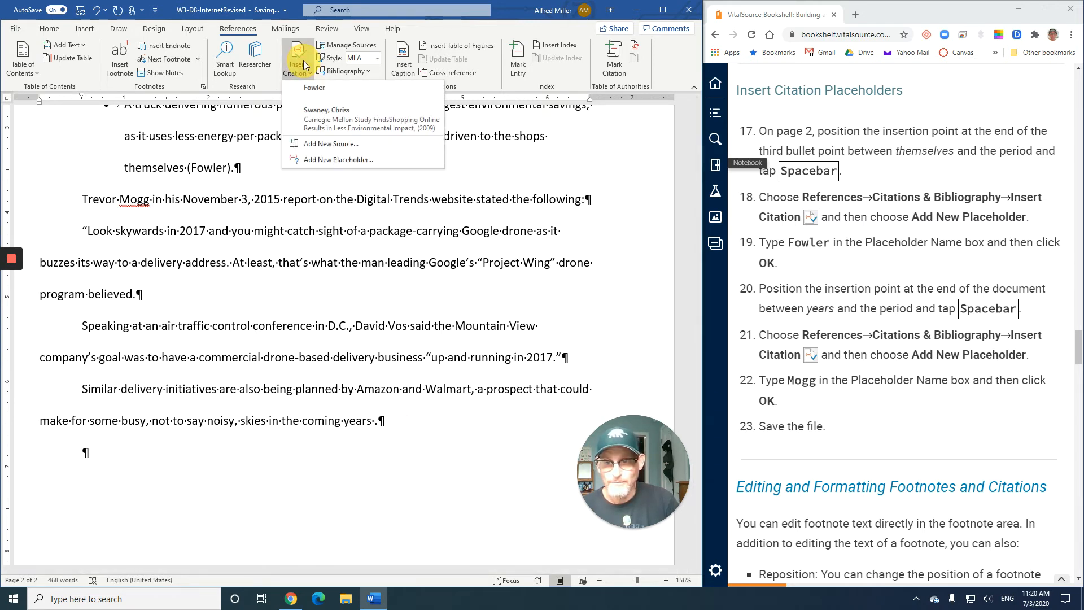
click(339, 160)
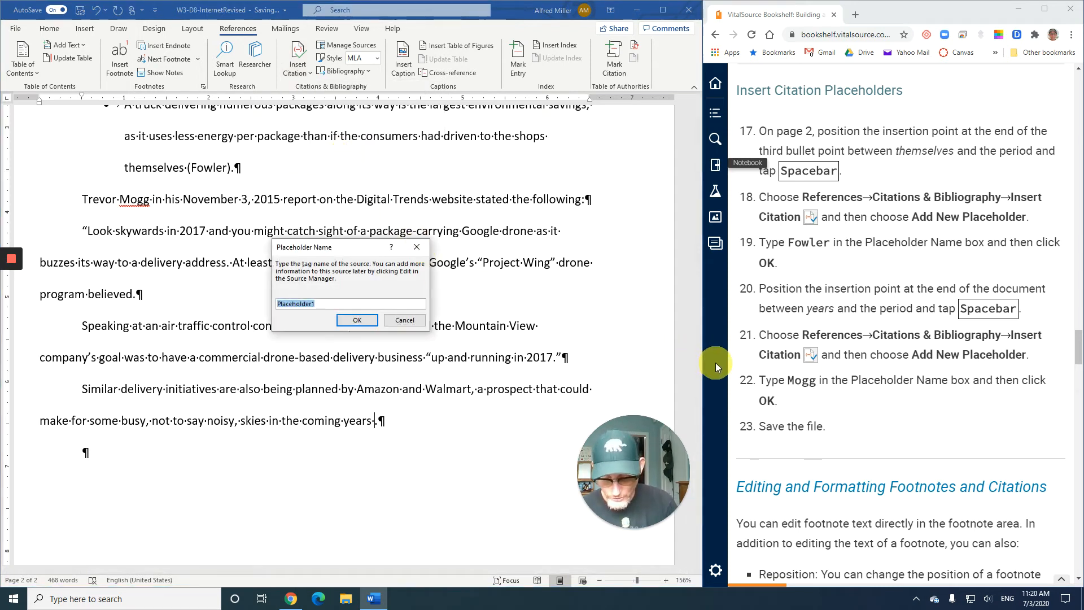
text(Mogg)
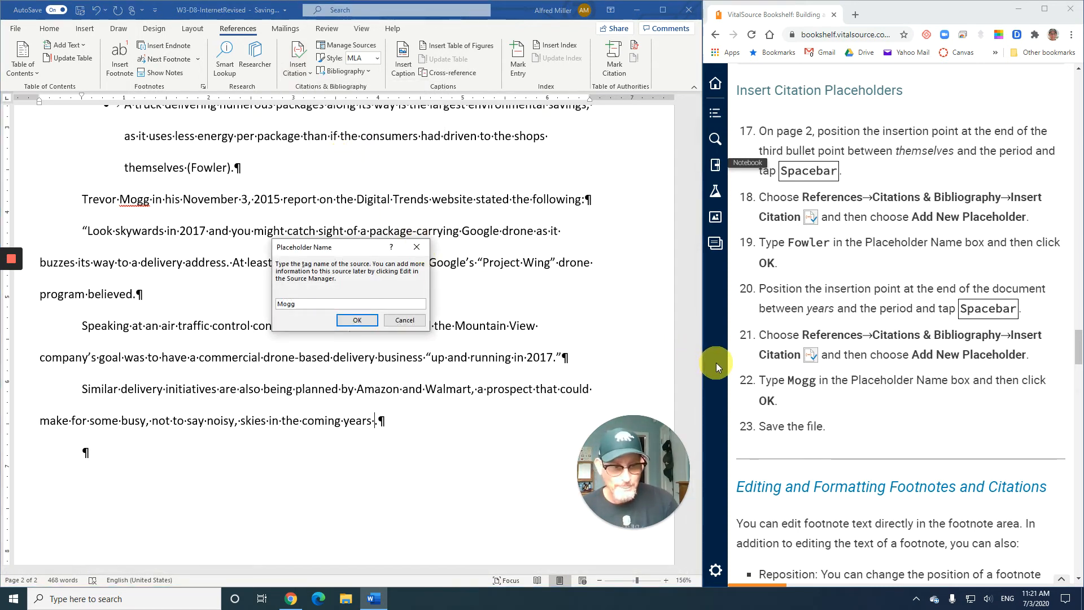
click(364, 321)
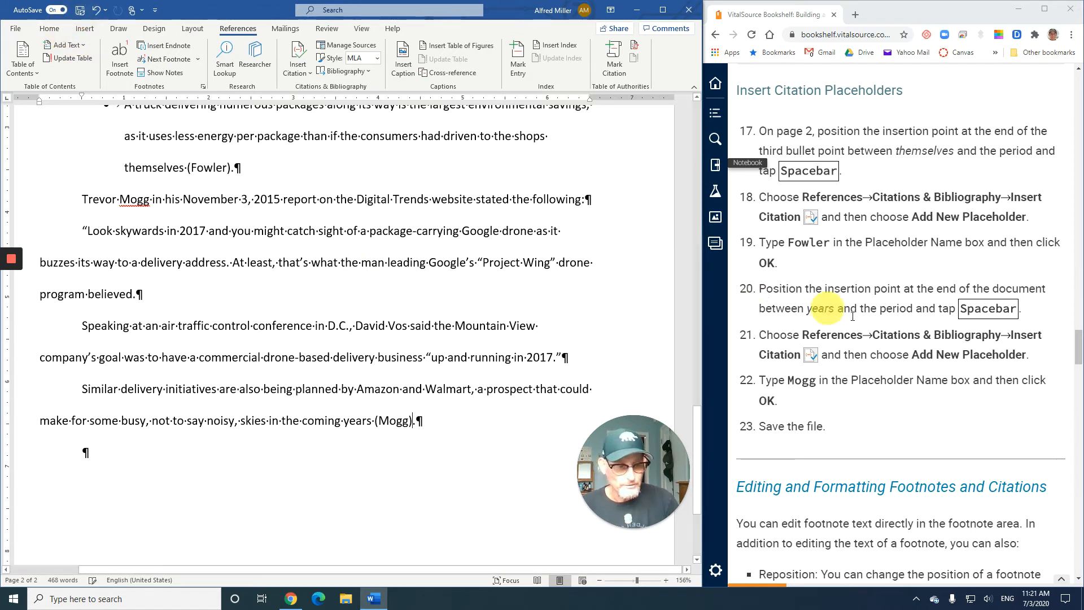
- Read the textbook section on editing footnotes and citations and the opening instructions of exercise W3-D9
scroll(840, 369, down, 5)
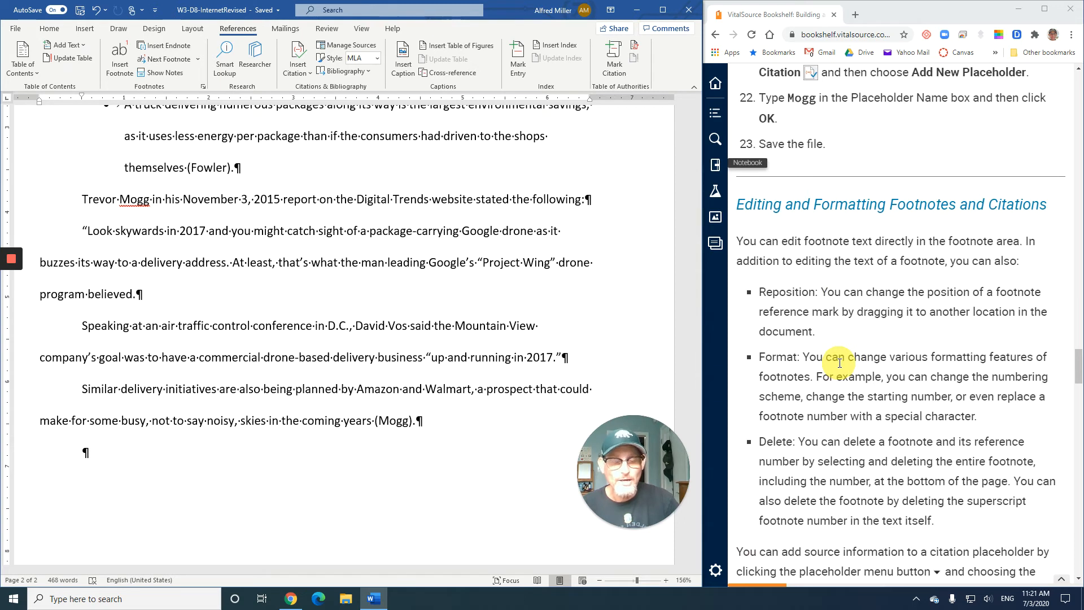
scroll(840, 363, down, 1)
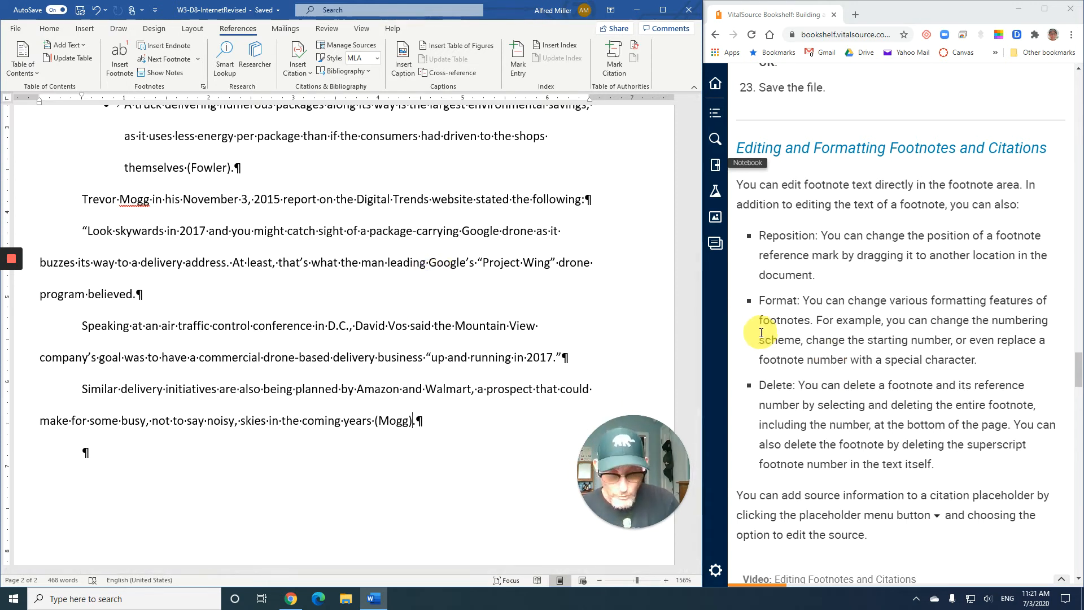
scroll(800, 341, down, 7)
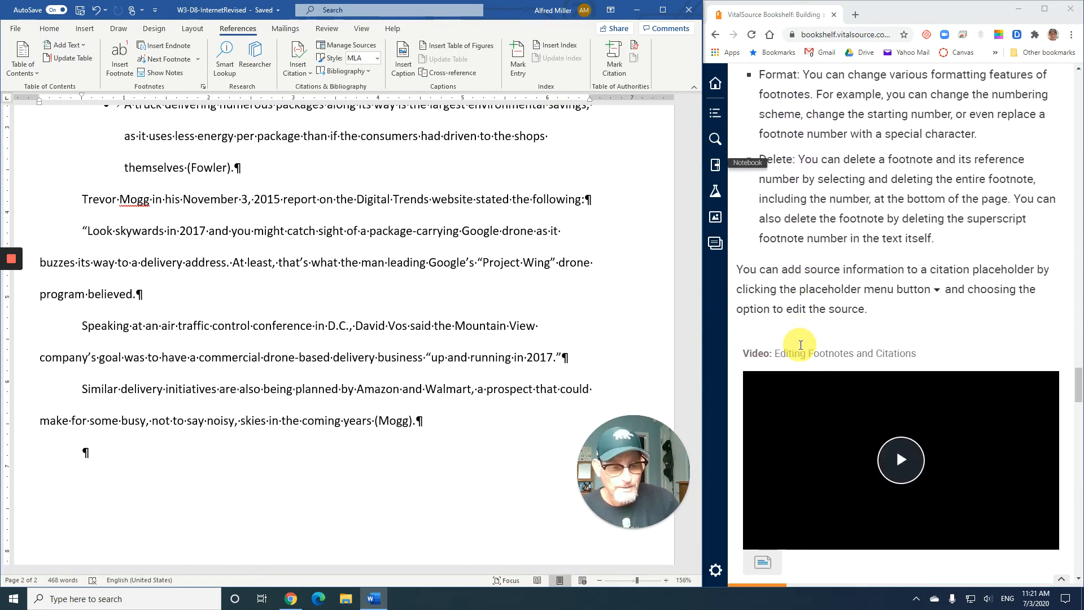
scroll(801, 345, down, 5)
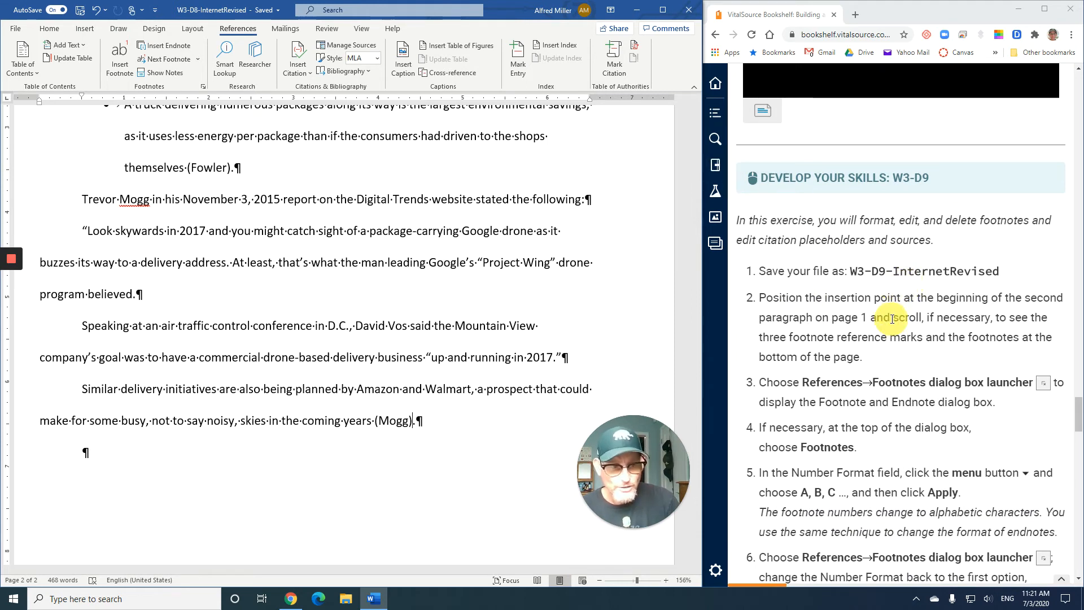
scroll(893, 319, down, 1)
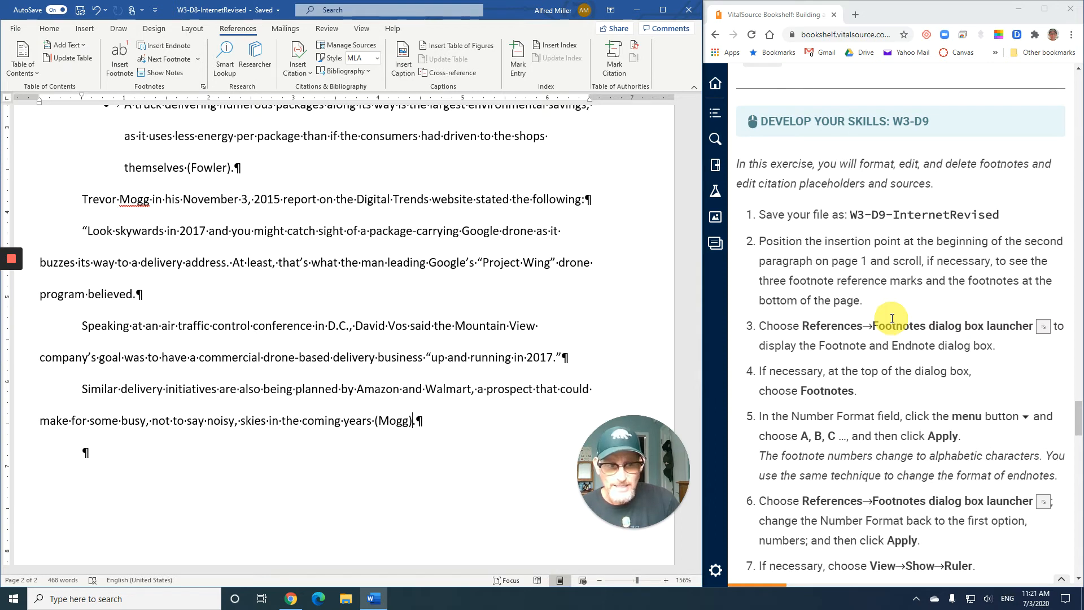
scroll(892, 318, down, 1)
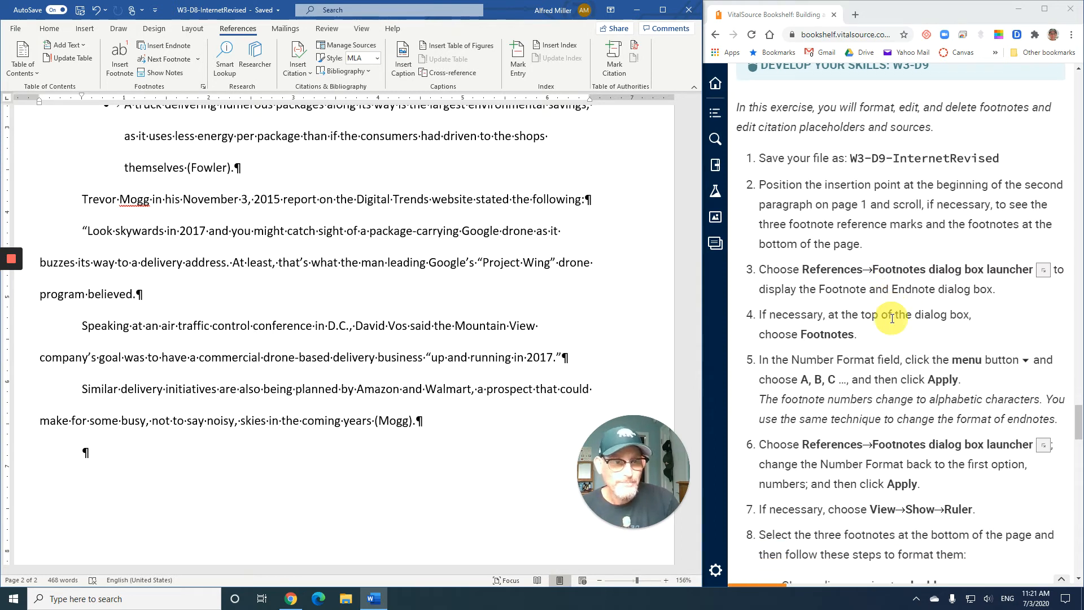
scroll(892, 318, down, 1)
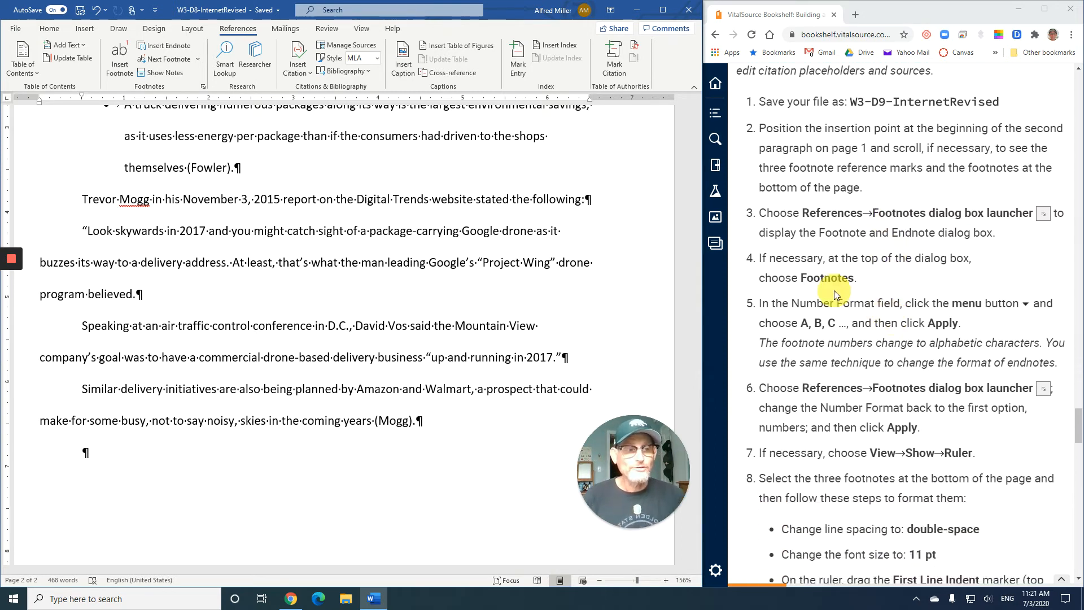
- Place the insertion point before "The commercial potential" on page 1, keeping the reference marks and footnotes in view
scroll(406, 244, down, 2)
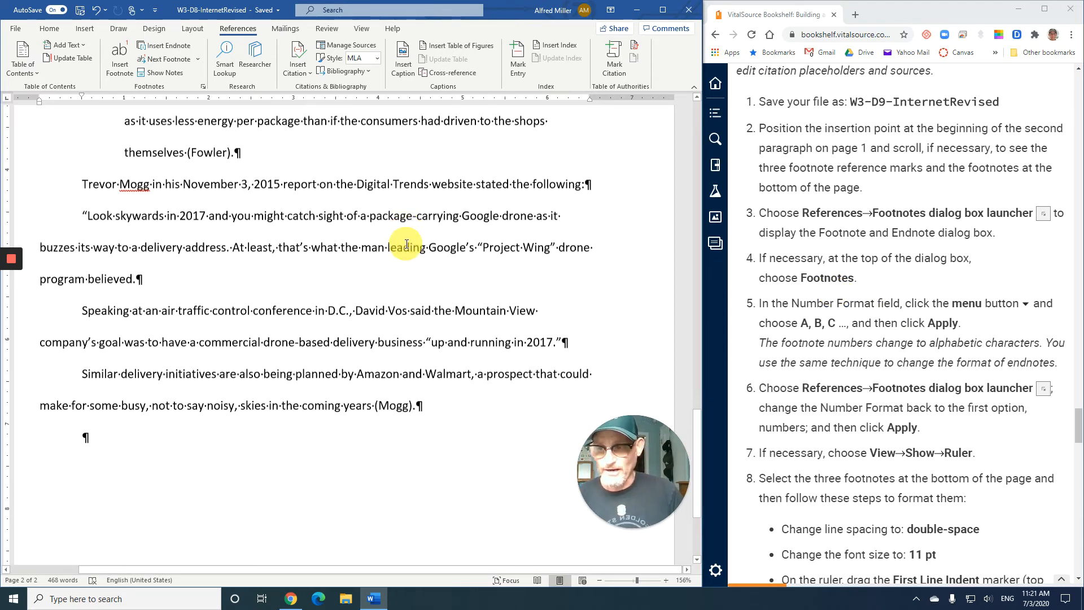
scroll(408, 240, up, 4)
scroll(408, 238, up, 8)
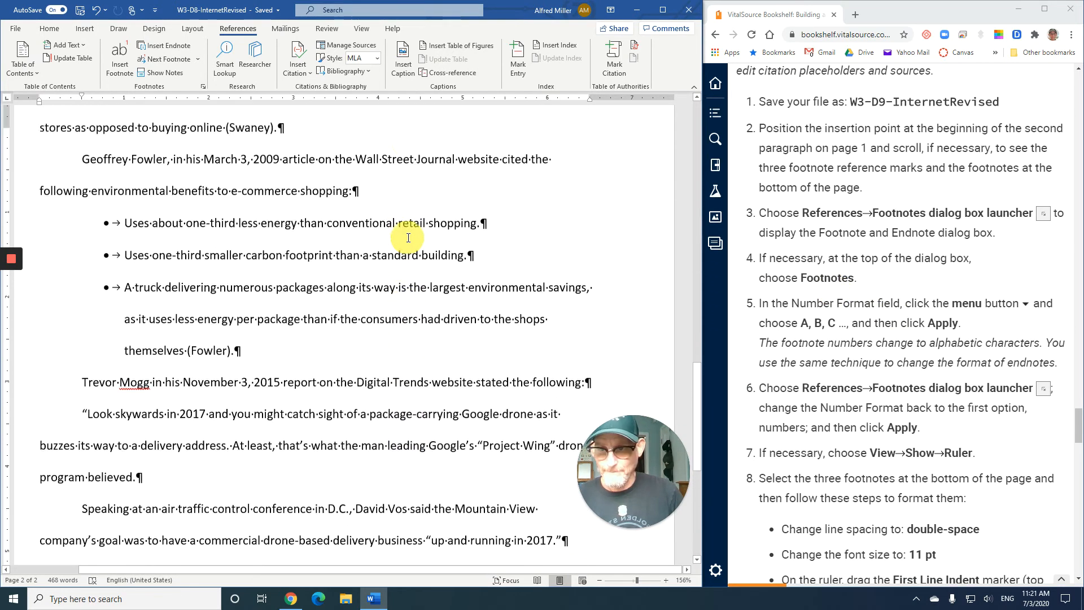
scroll(408, 237, up, 5)
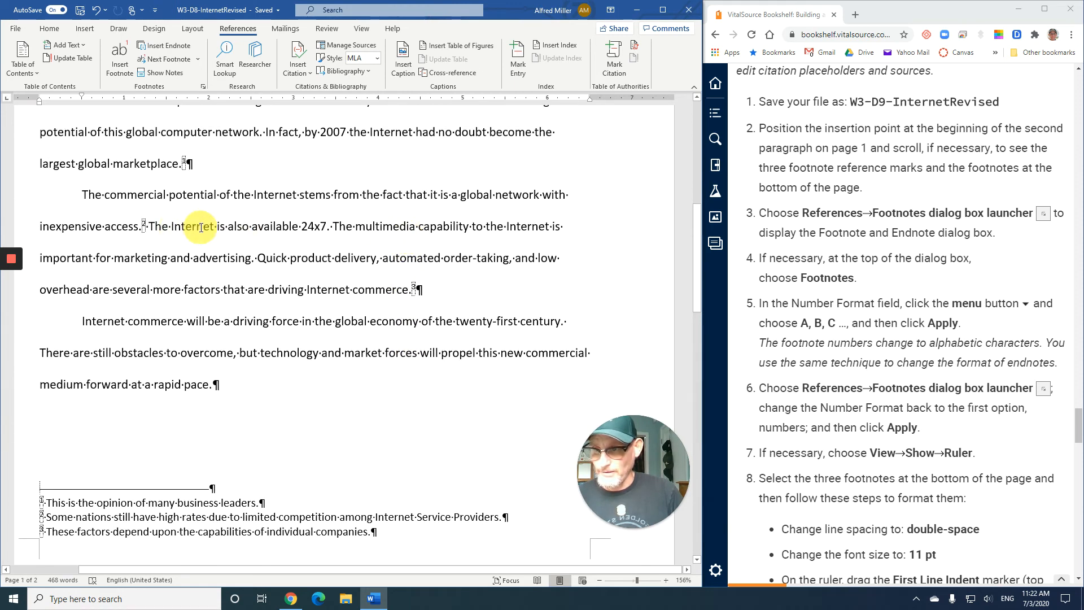
click(83, 195)
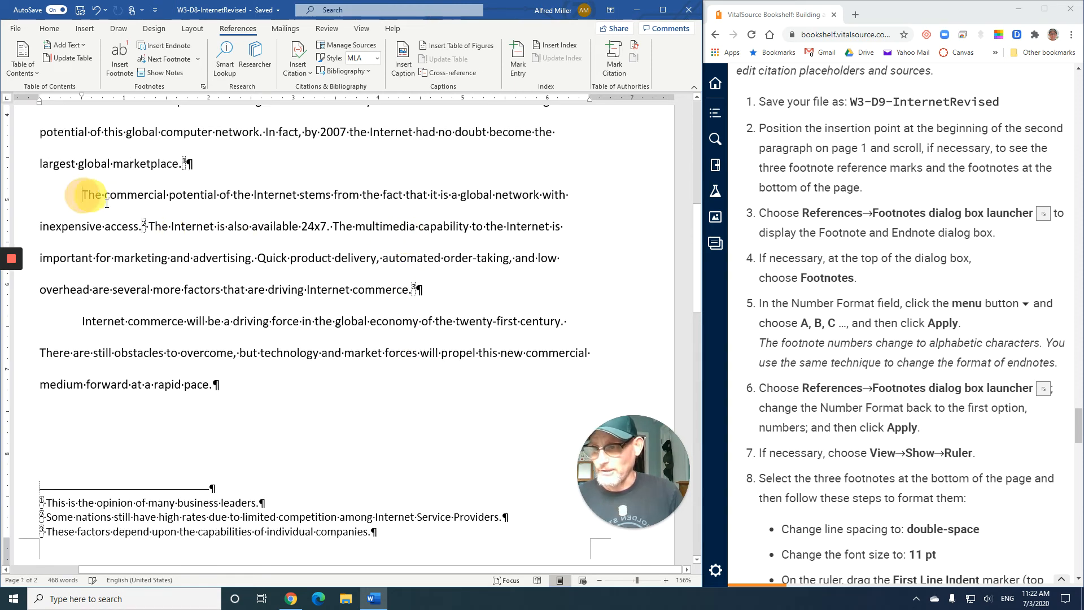
scroll(288, 288, up, 3)
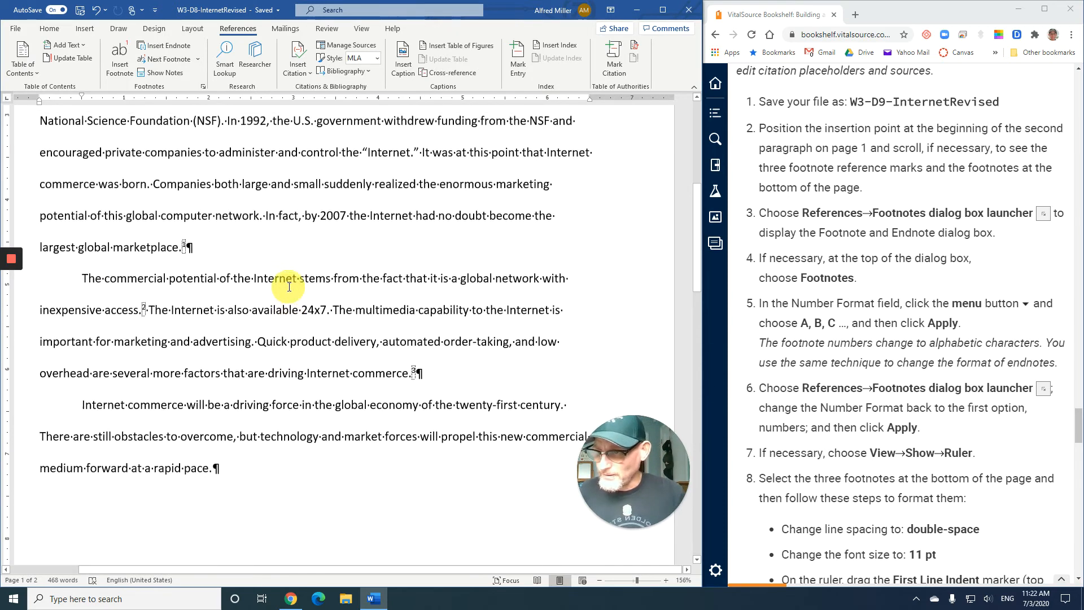
scroll(291, 285, down, 1)
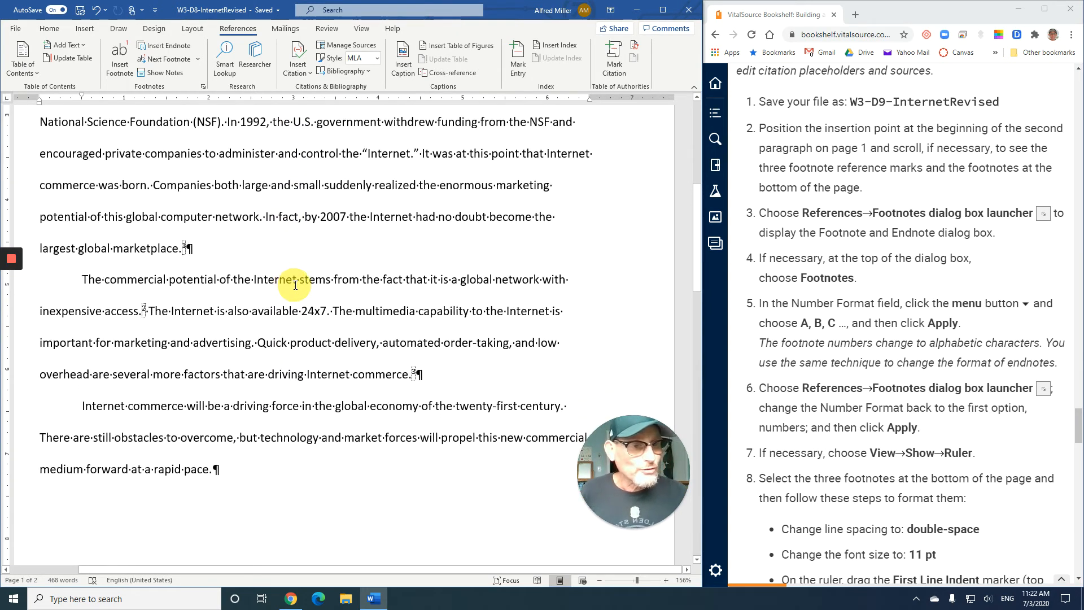
scroll(295, 286, down, 2)
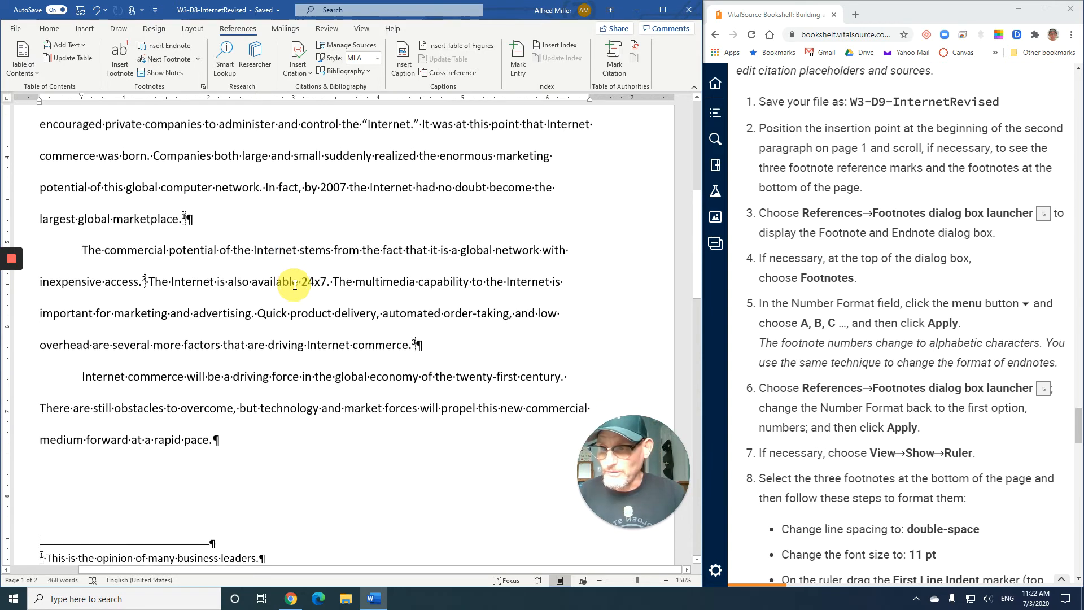
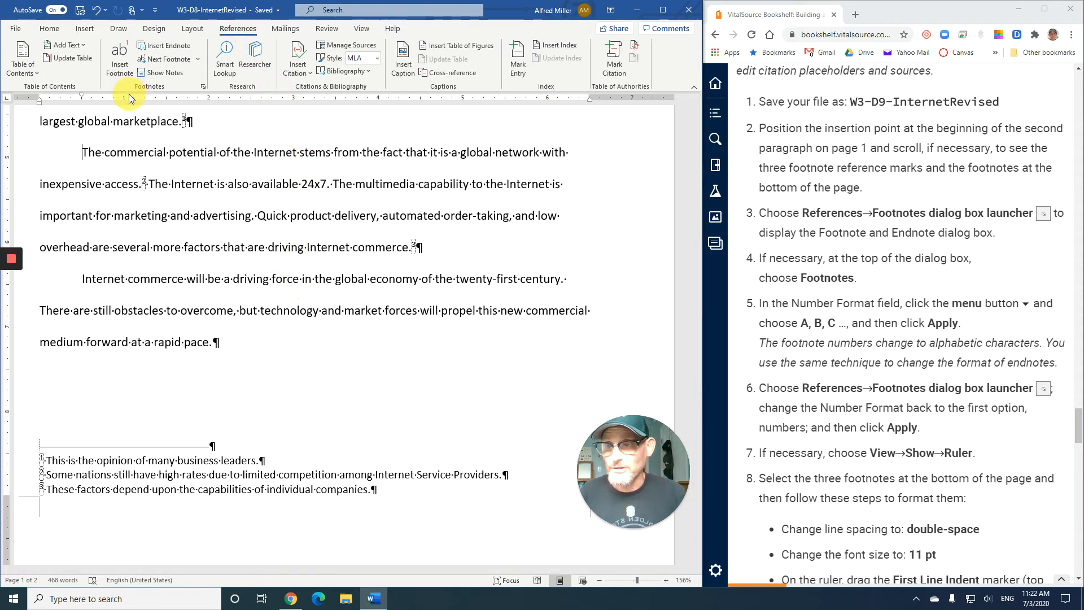
- Change the footnote number format to A, B, C, … for the whole document
click(203, 86)
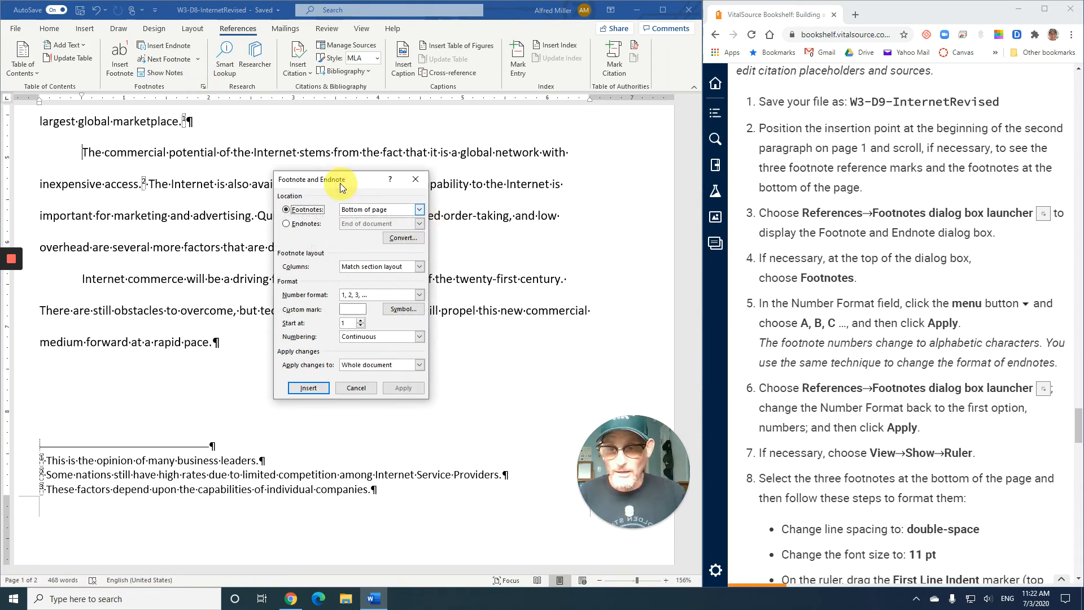
drag(337, 184, 391, 179)
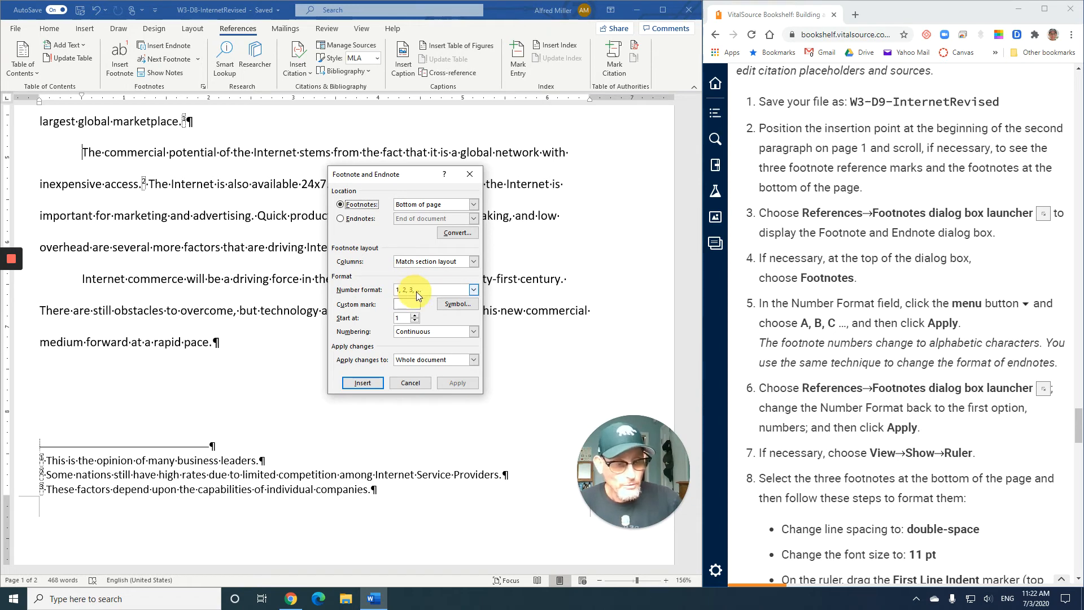
click(474, 291)
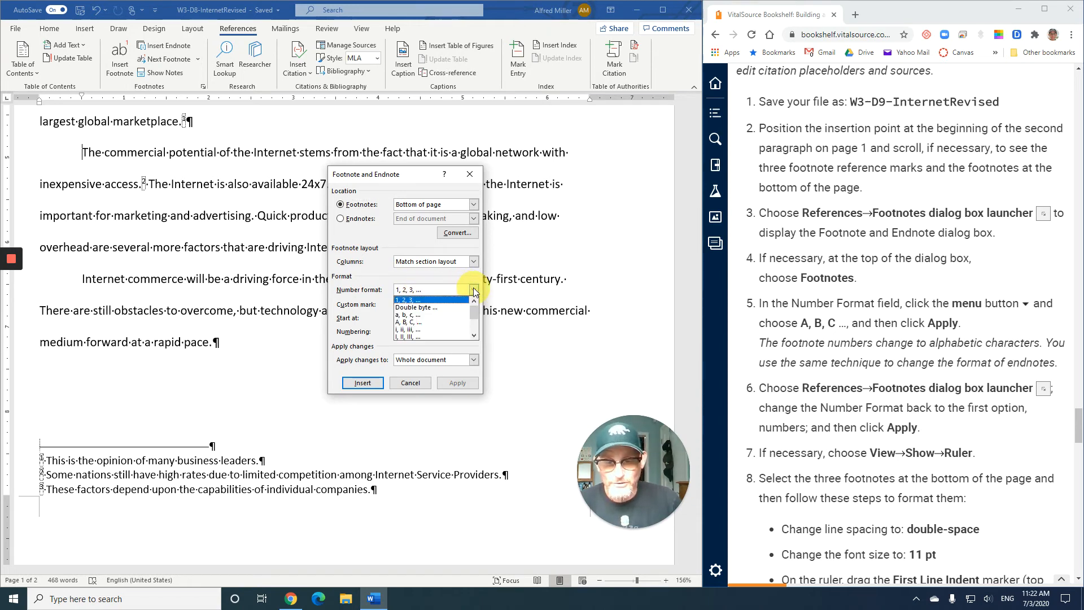
click(432, 322)
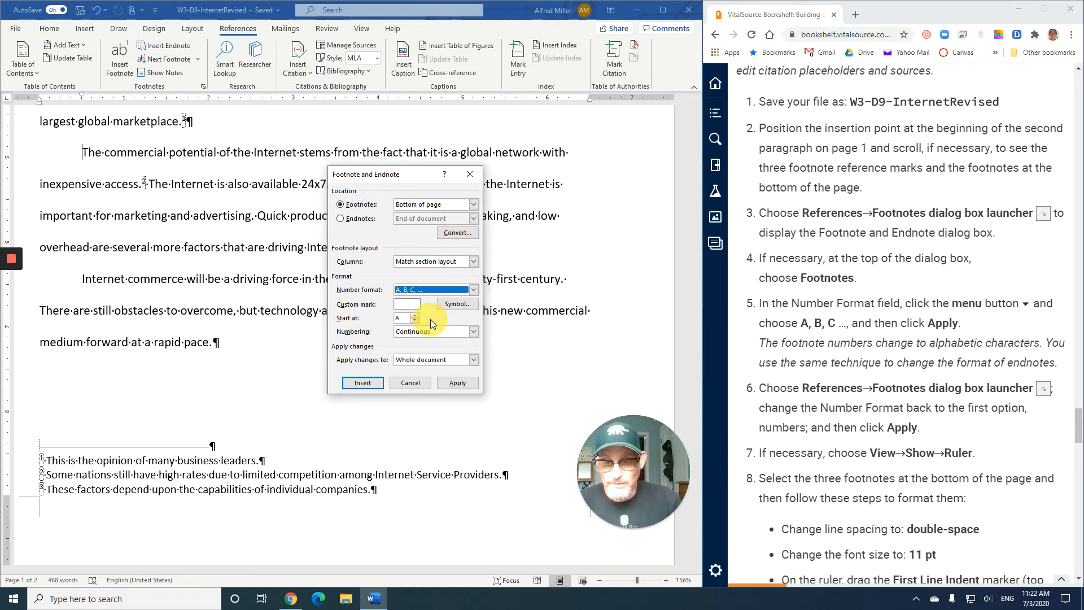
click(458, 385)
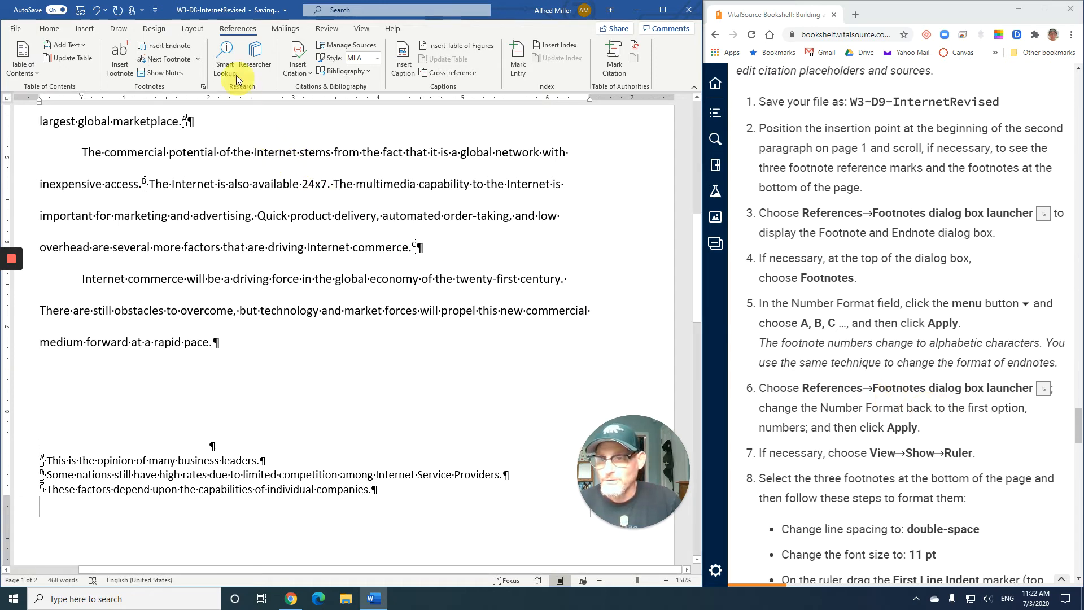
- Set the footnote number format back to 1, 2, 3, … for the whole document
click(202, 86)
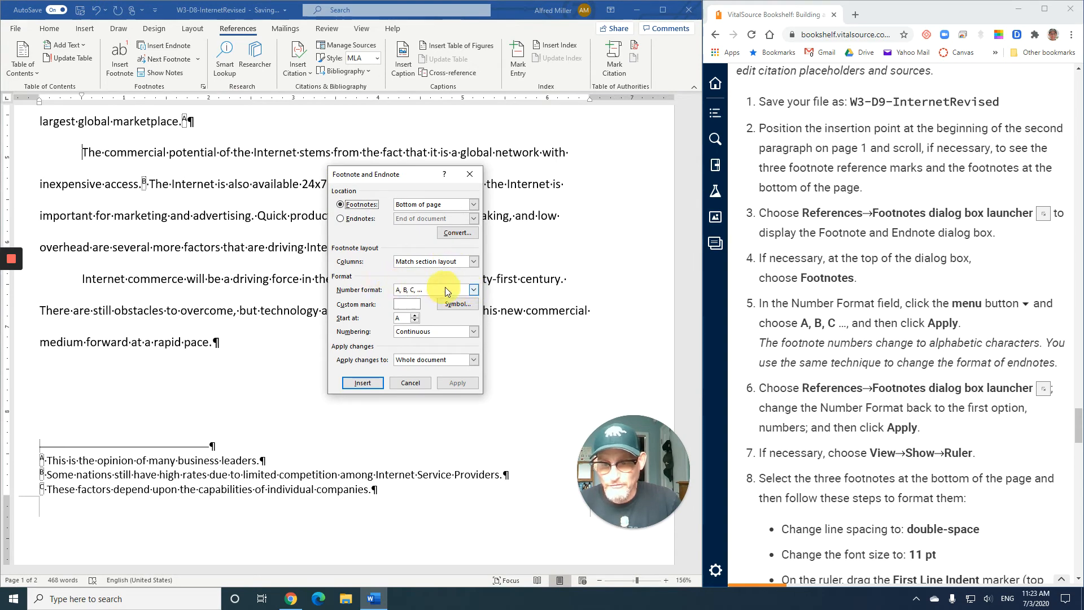
click(474, 290)
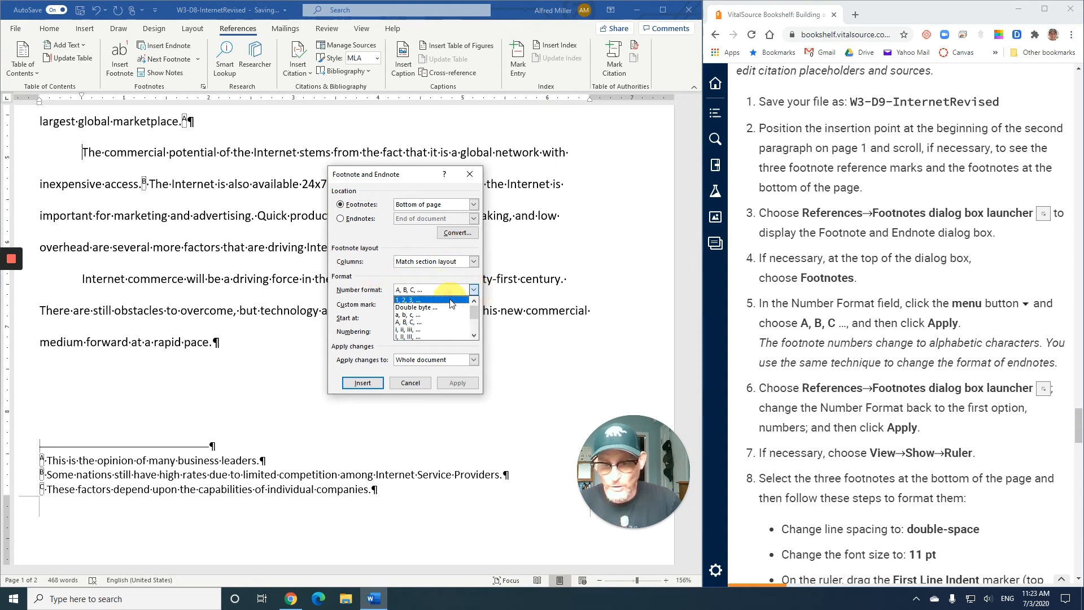
click(450, 299)
click(459, 382)
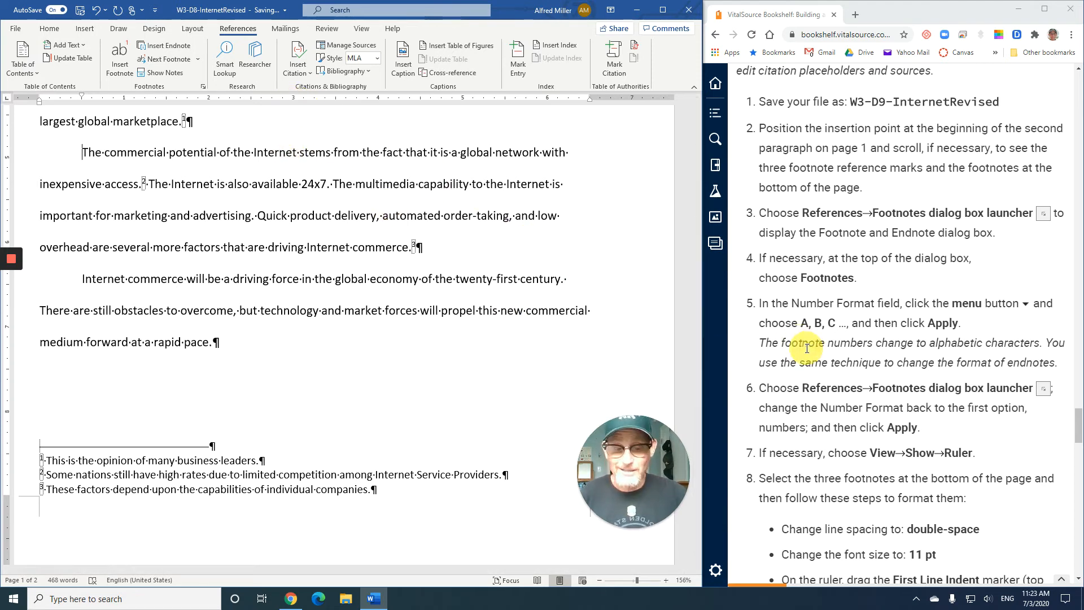
- Set the line spacing of the three footnotes at the bottom of page 1 to 2.0
scroll(807, 348, down, 6)
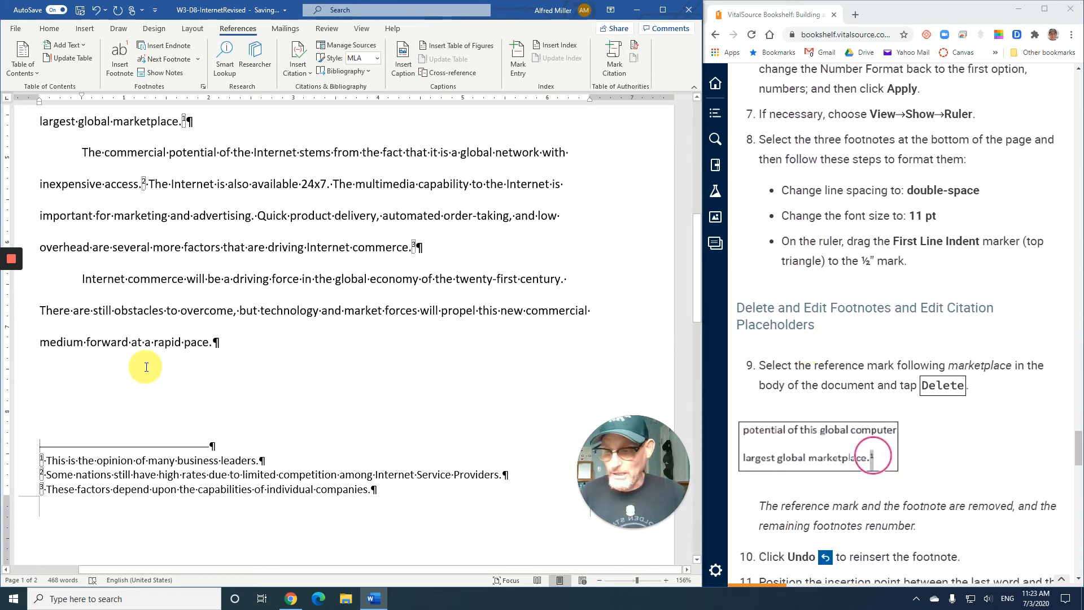
drag(41, 459, 404, 497)
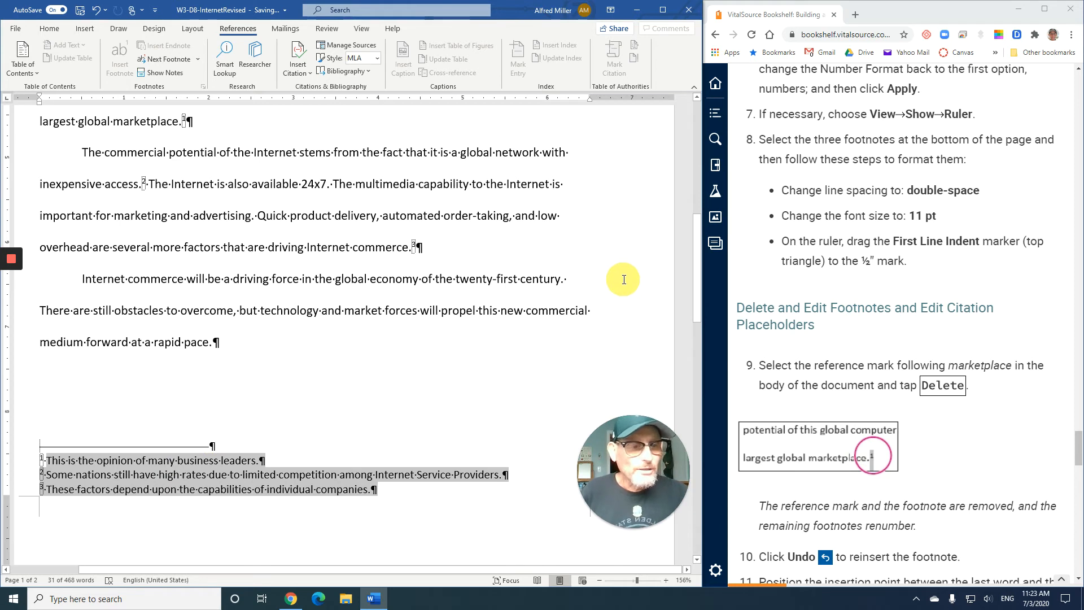
click(45, 29)
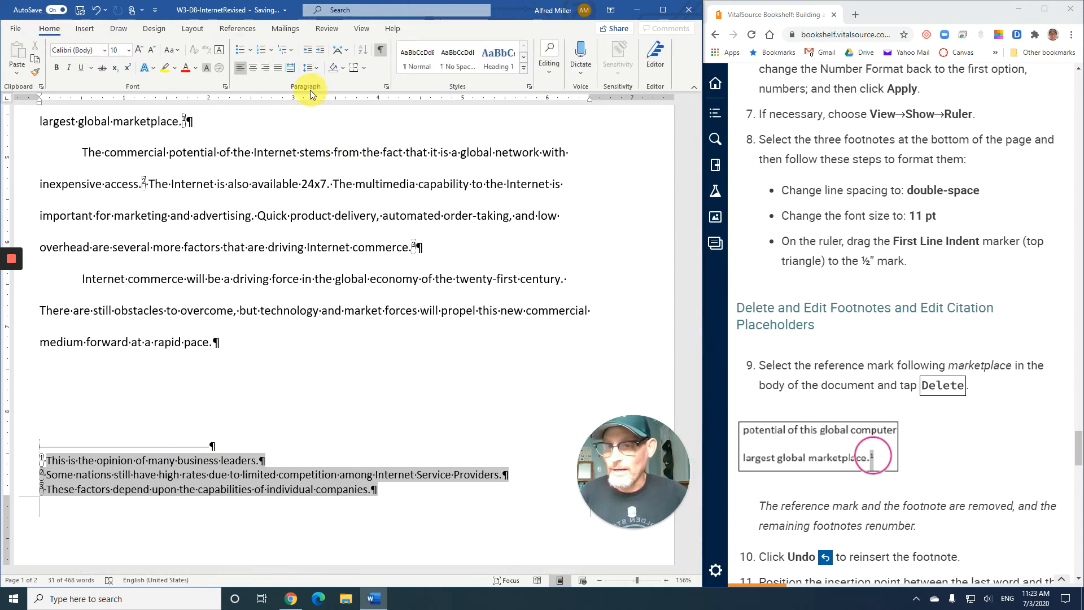
click(314, 69)
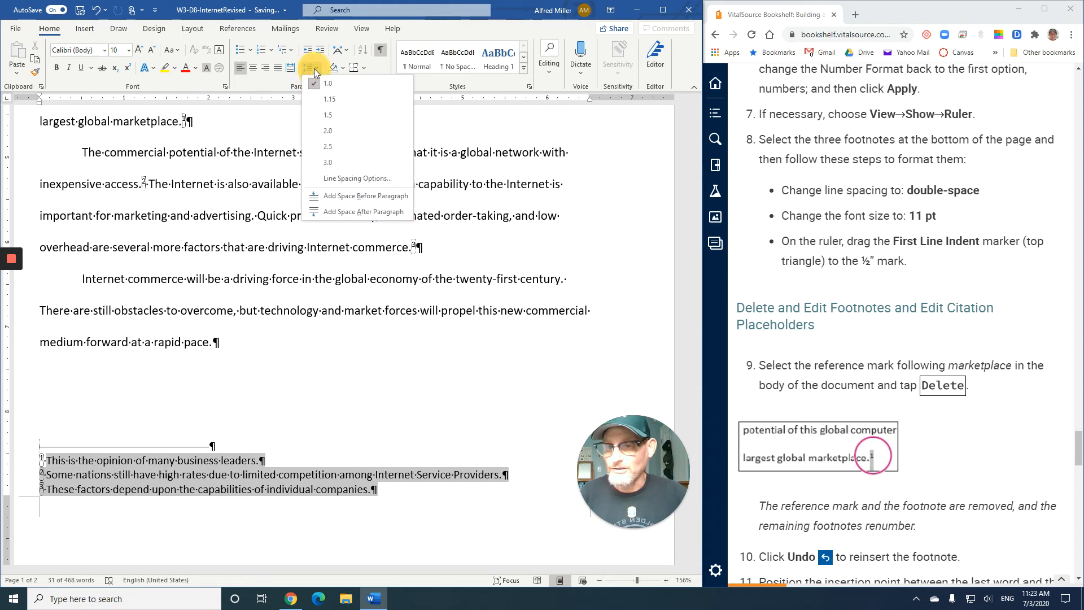
click(333, 131)
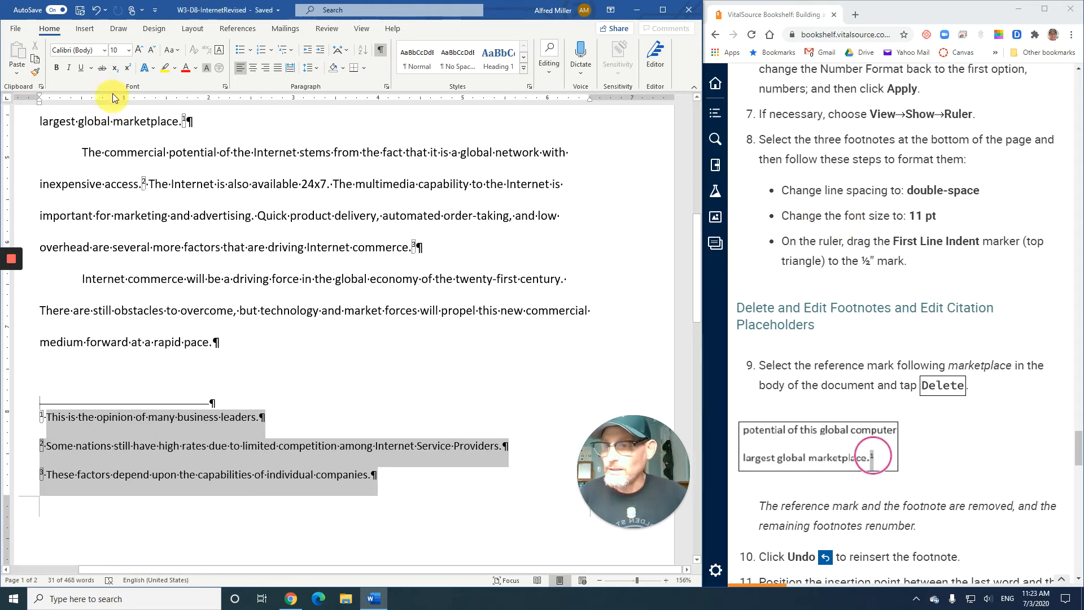
- Set the three selected footnotes to 11 pt and give them a first line indent of ½ inch
click(129, 49)
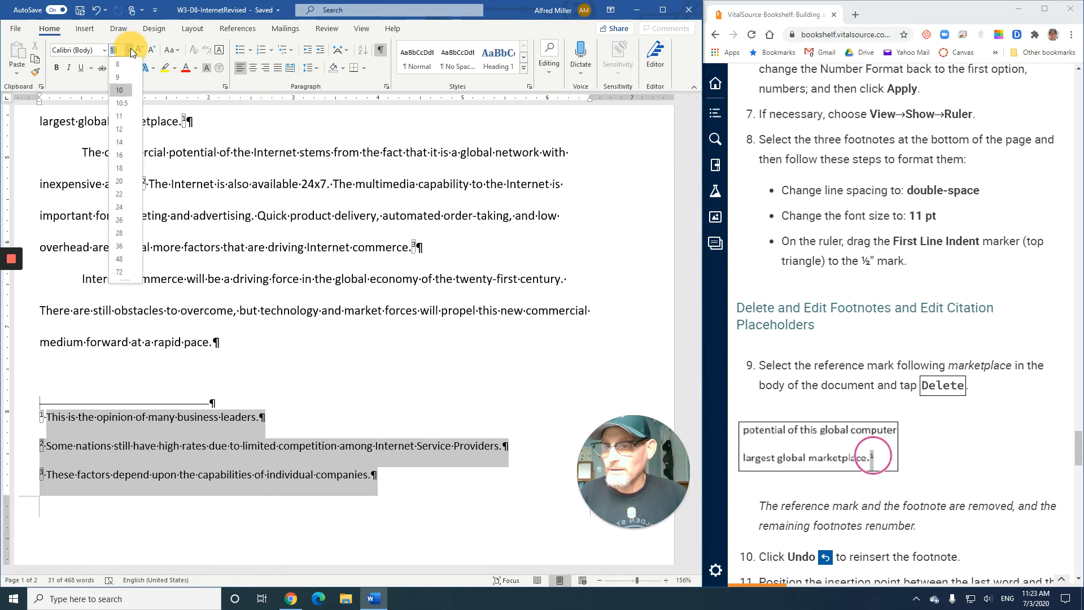
click(129, 117)
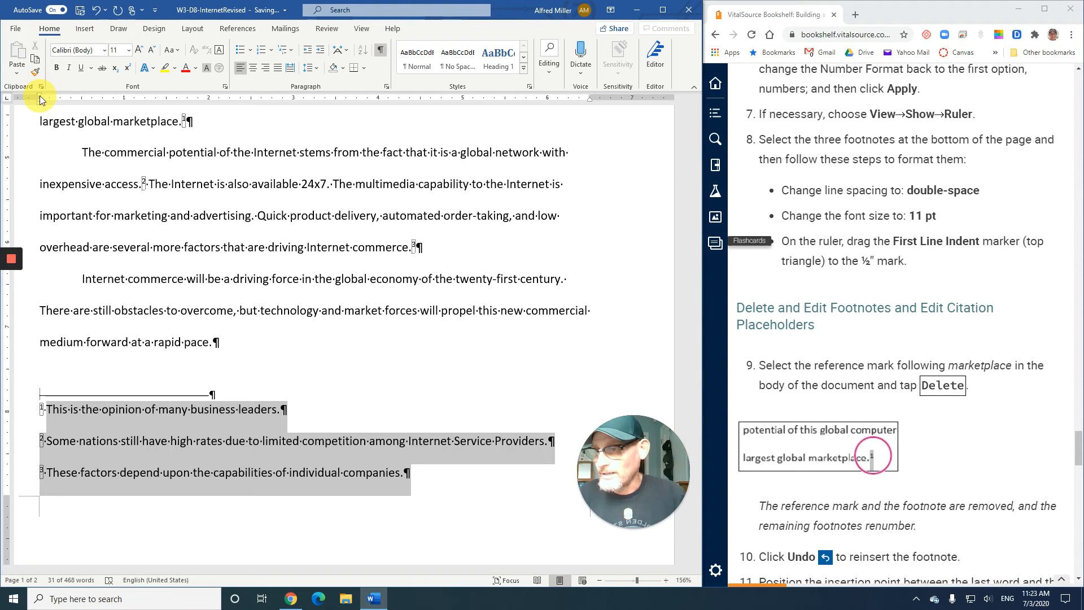
drag(39, 94, 82, 98)
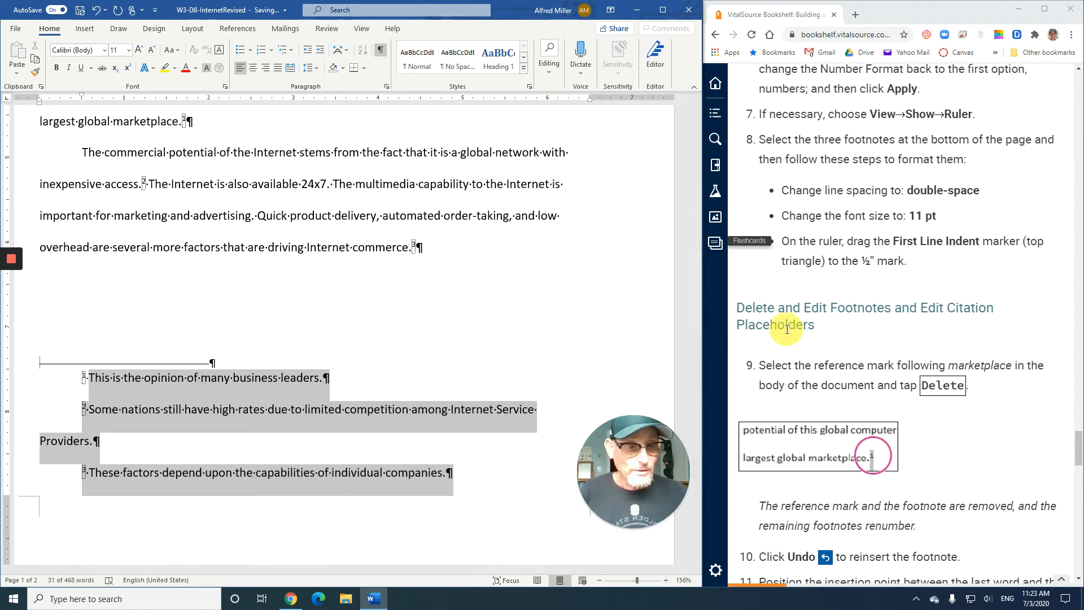
- Delete the footnote reference mark following "marketplace" in the body text, check the remaining footnotes, and undo the deletion
scroll(791, 323, down, 3)
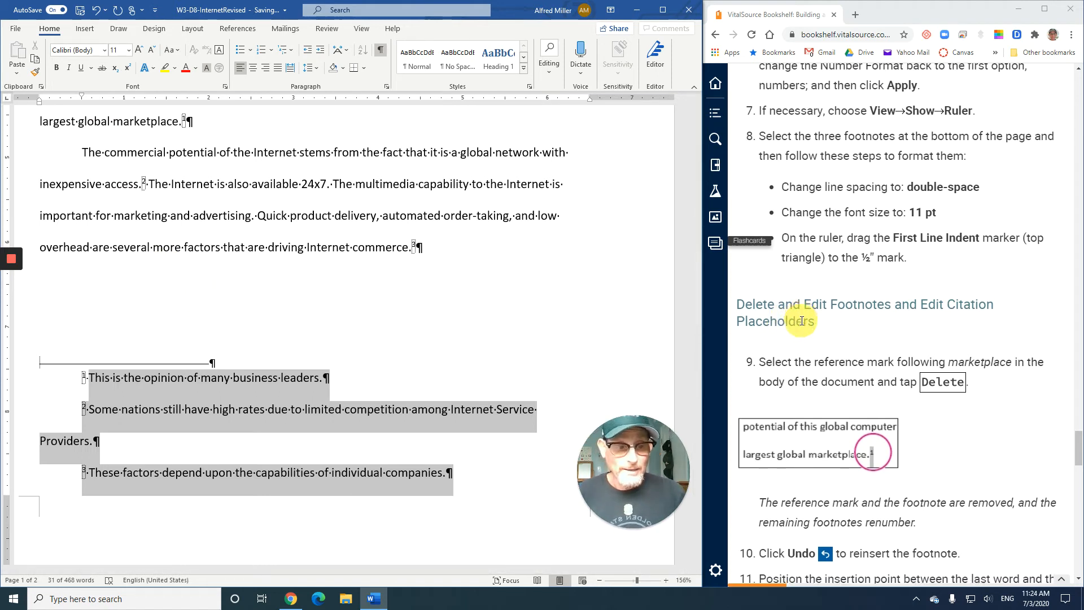
scroll(802, 321, down, 1)
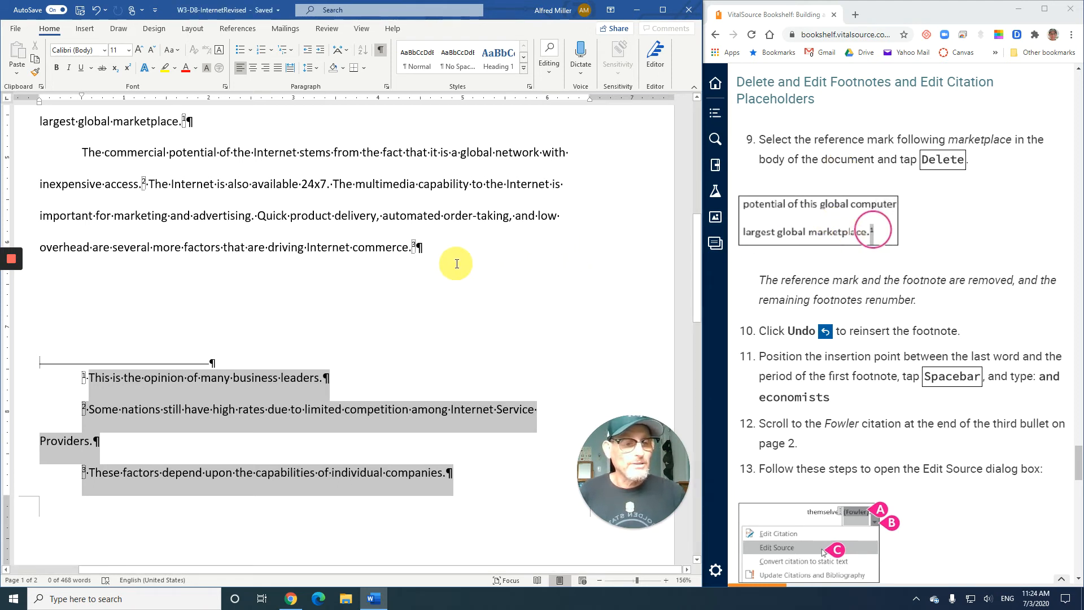
scroll(297, 234, up, 3)
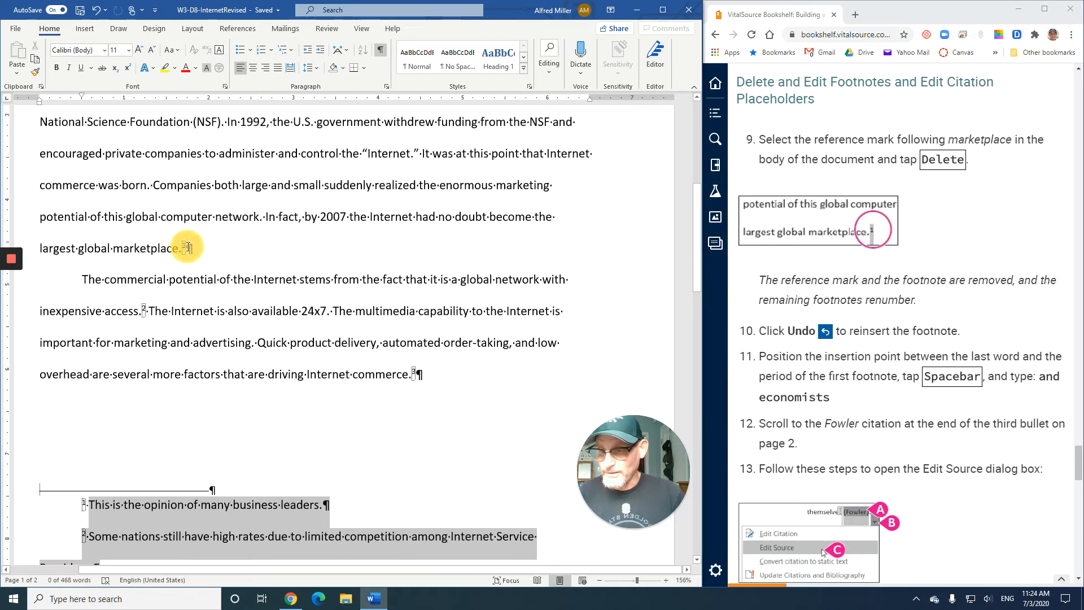
click(187, 247)
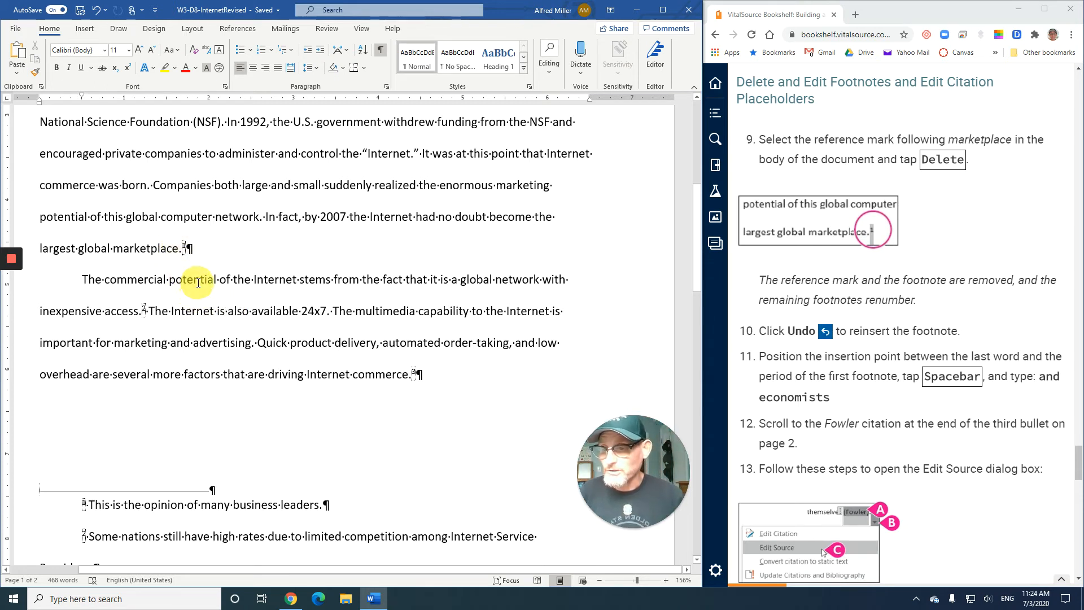
key(ctrl+z)
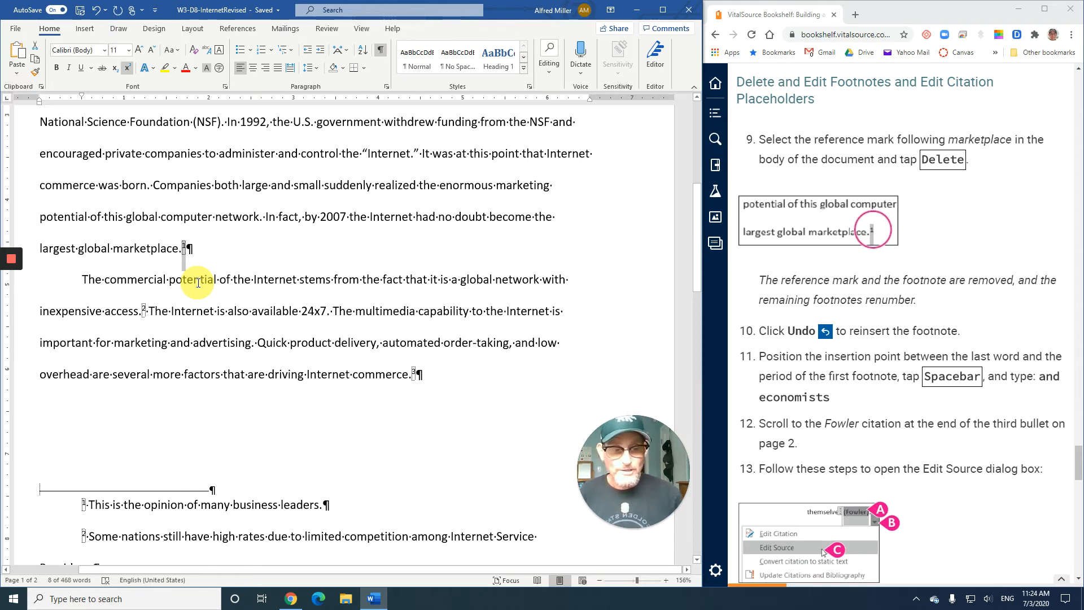
key(Delete)
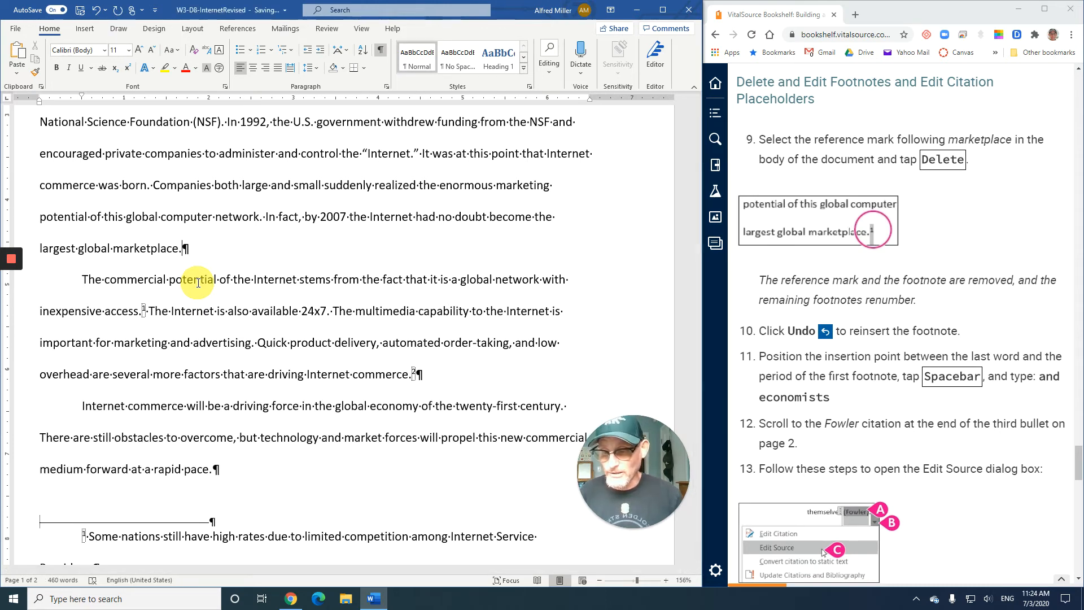
scroll(203, 290, down, 2)
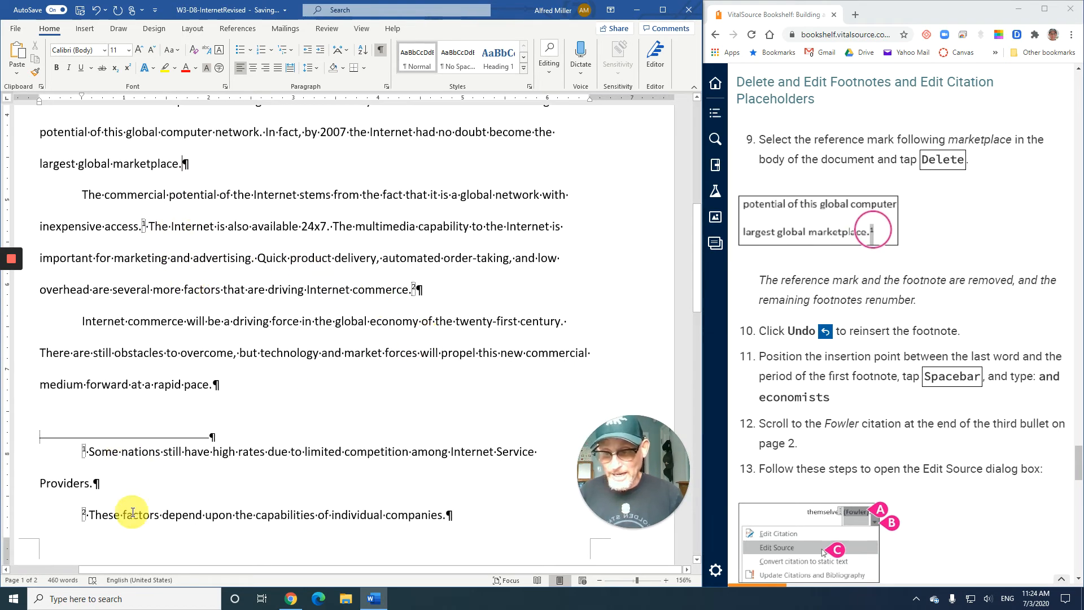
scroll(194, 310, up, 2)
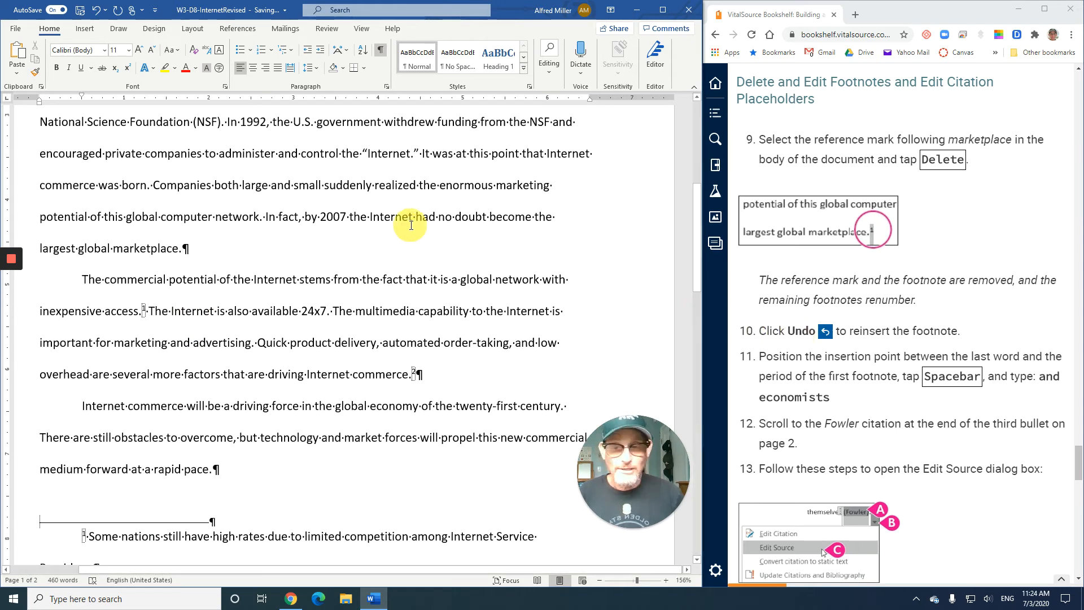
click(95, 12)
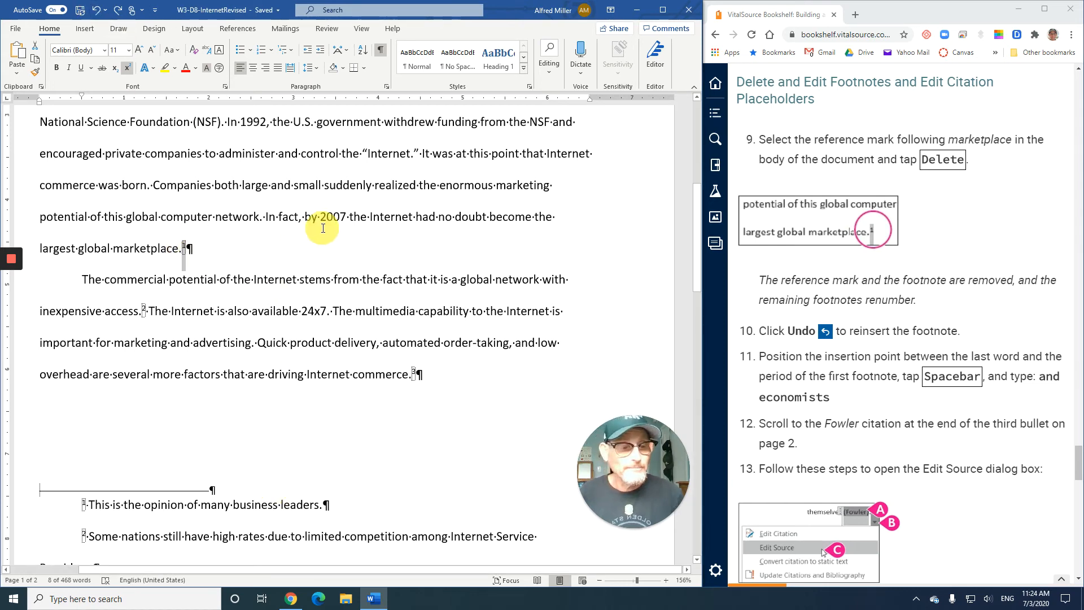
- Add "and economists" between the last word and the period of the first footnote on page 1
scroll(405, 230, down, 3)
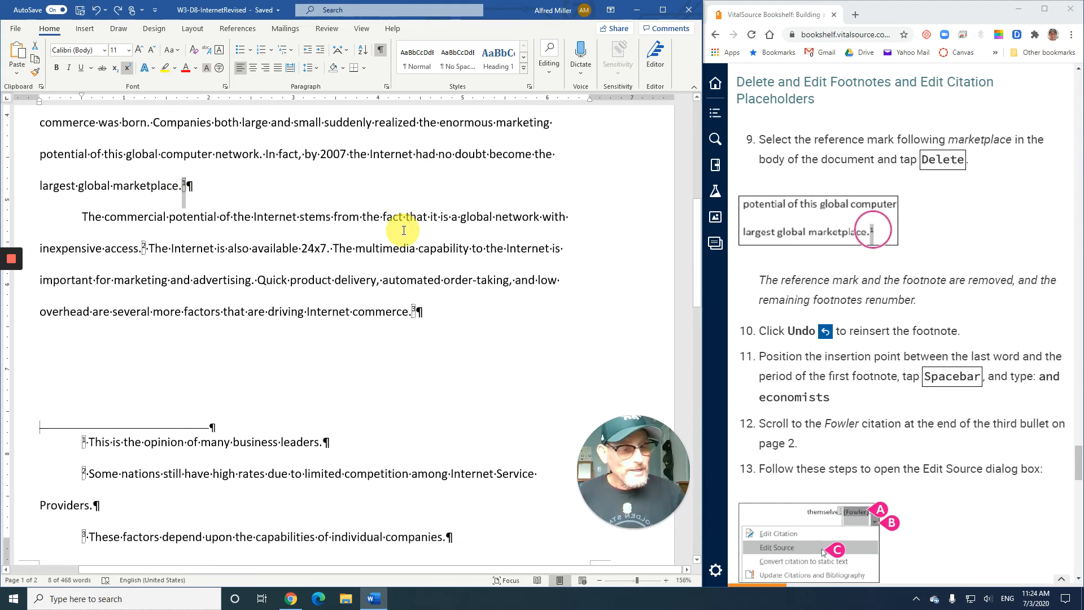
scroll(404, 230, up, 1)
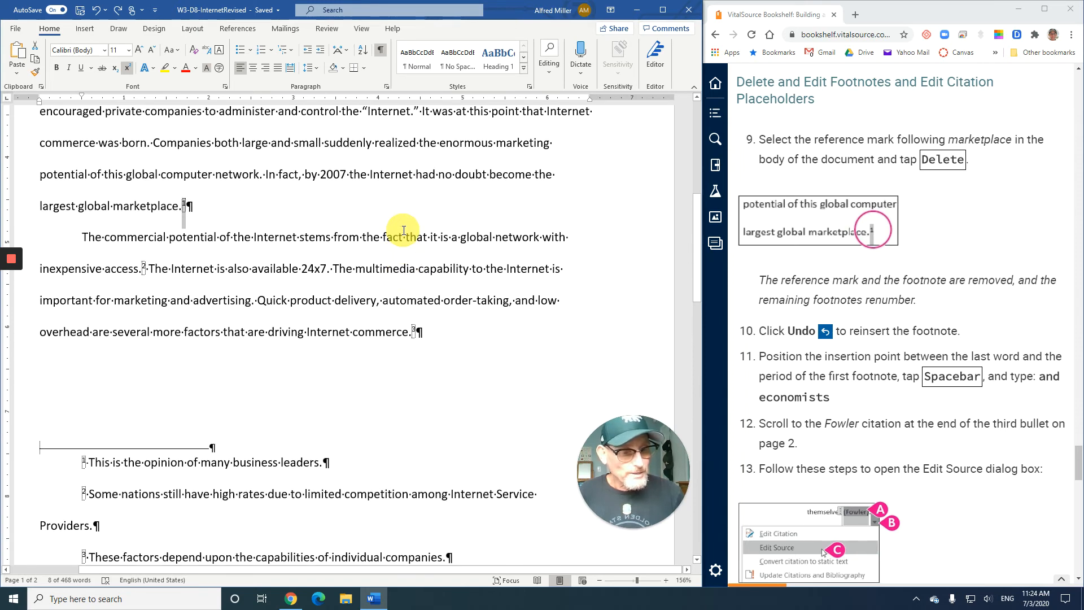
scroll(404, 229, down, 3)
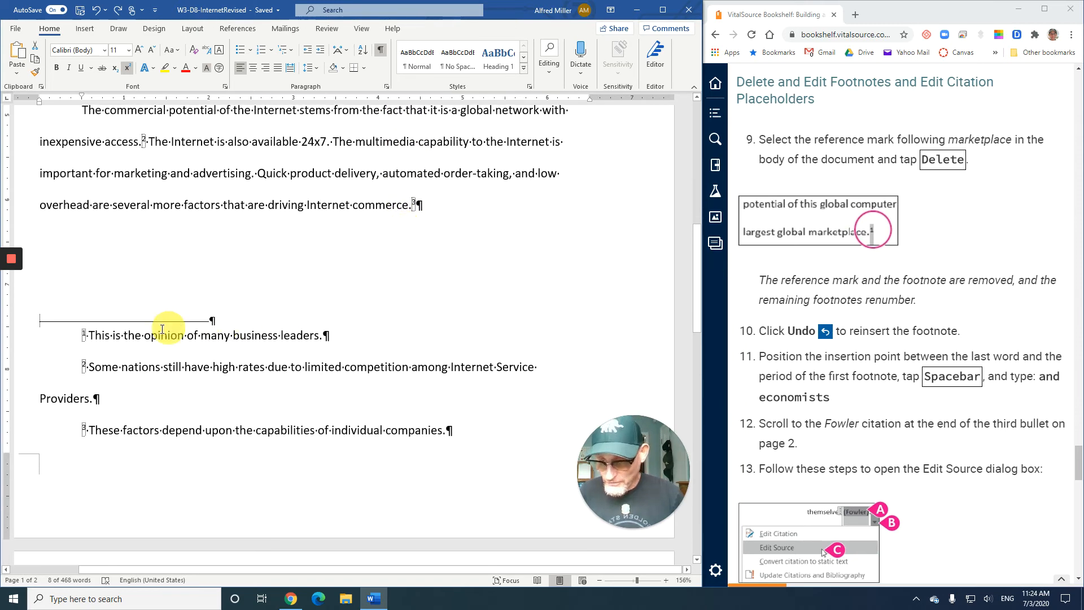
click(318, 339)
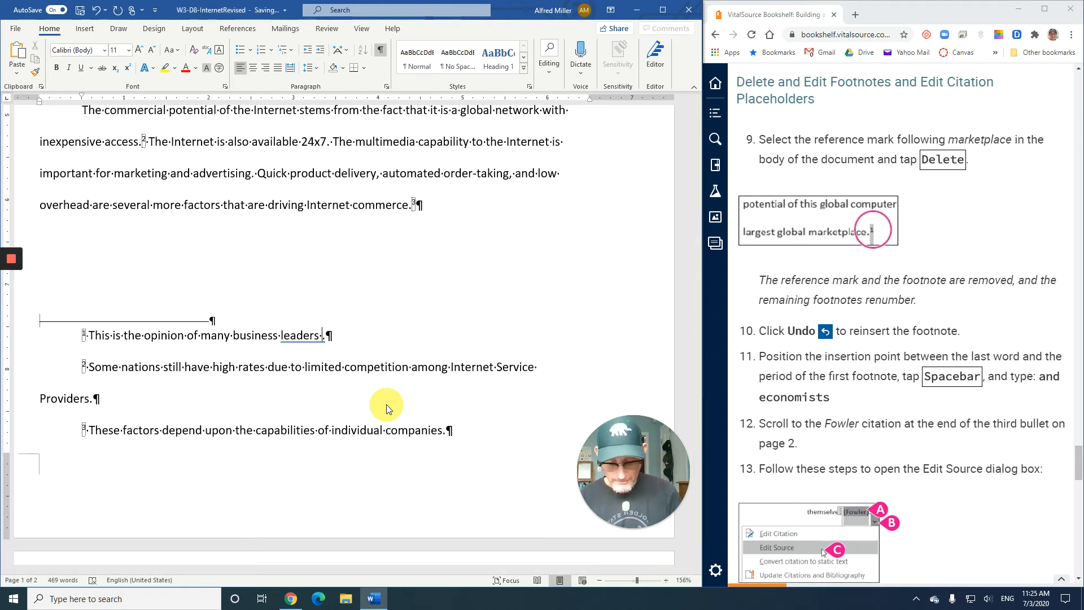
text(and econ)
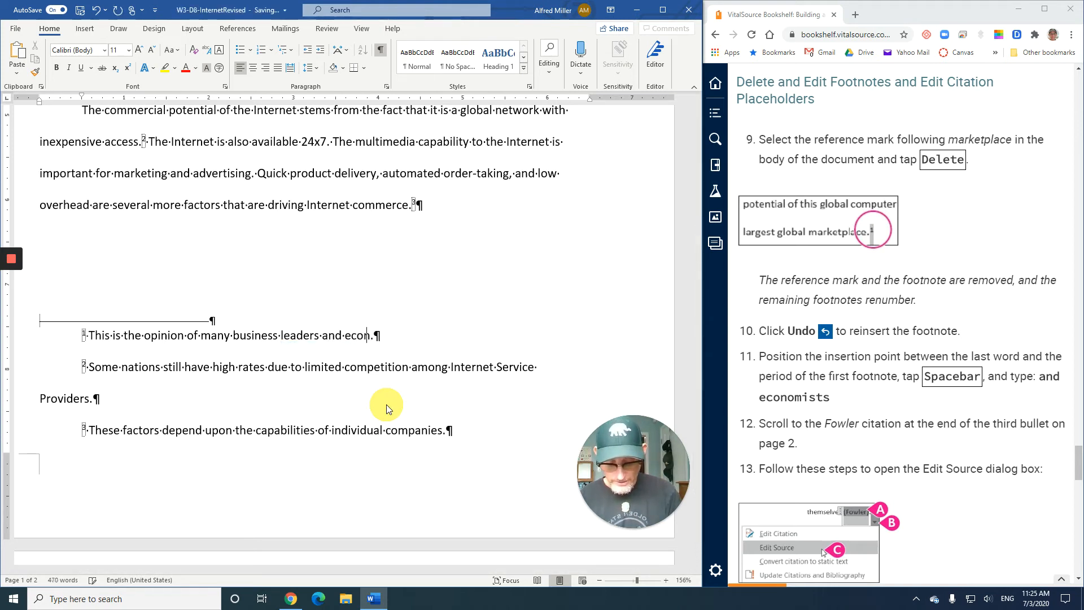
text(omists)
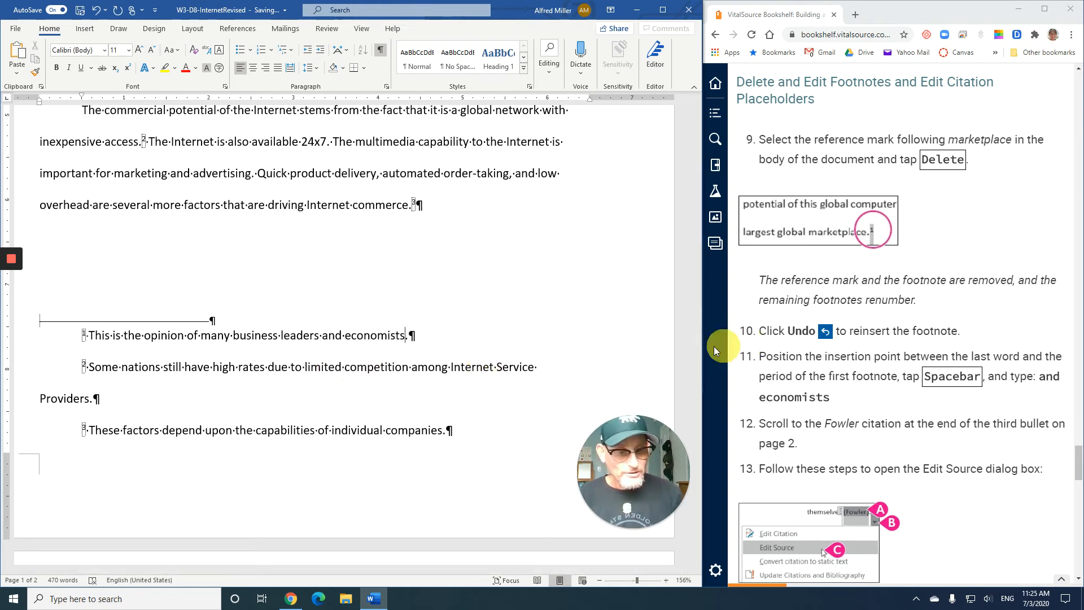
- Open the source of the citation placeholder at the end of the third bullet on page 2 for editing
scroll(815, 395, down, 3)
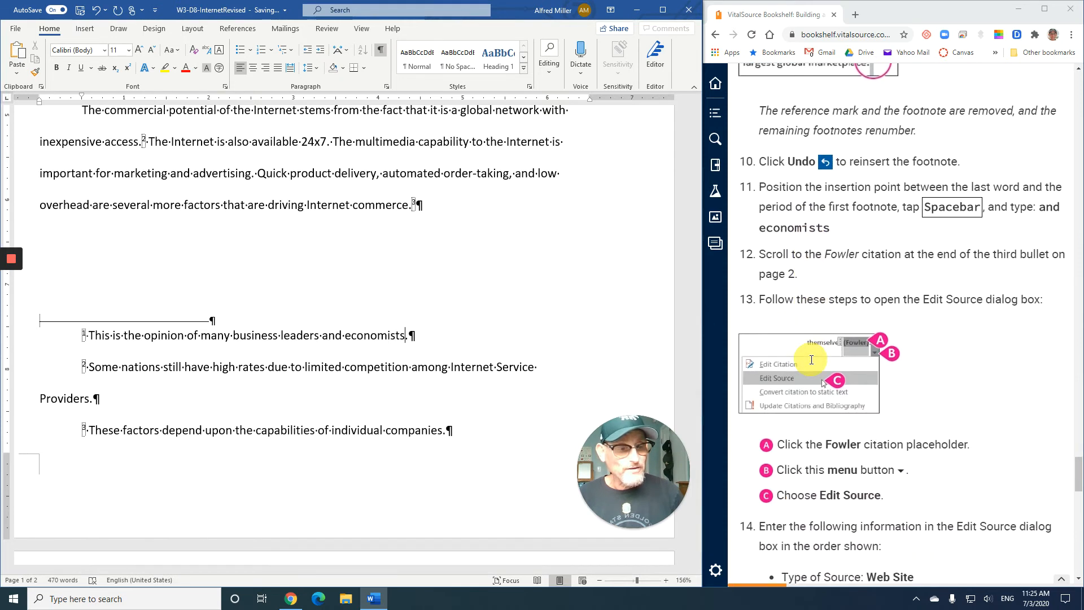
scroll(811, 360, down, 2)
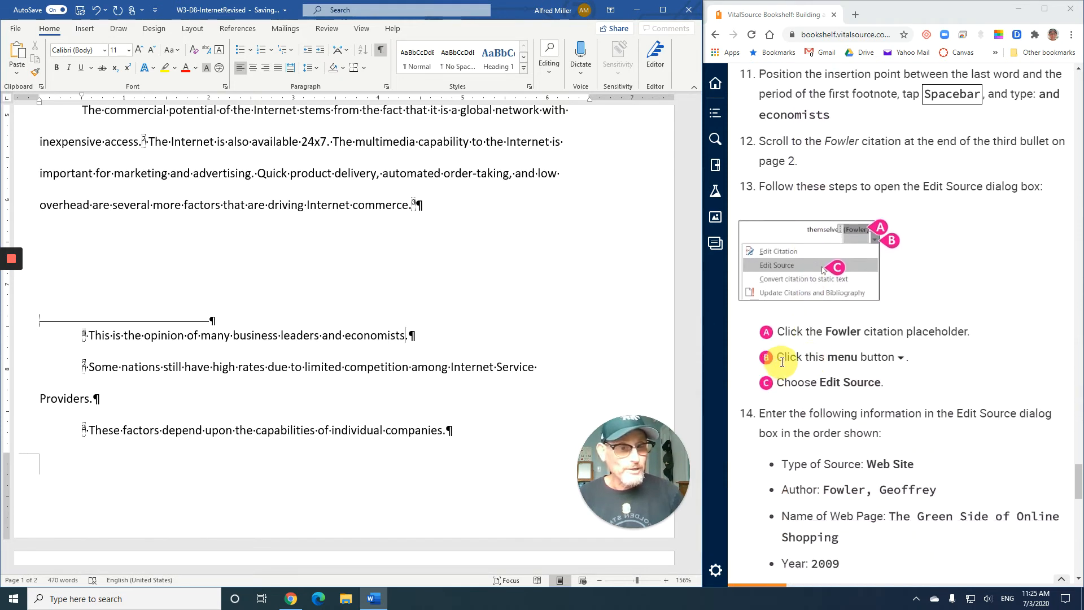
scroll(783, 362, down, 1)
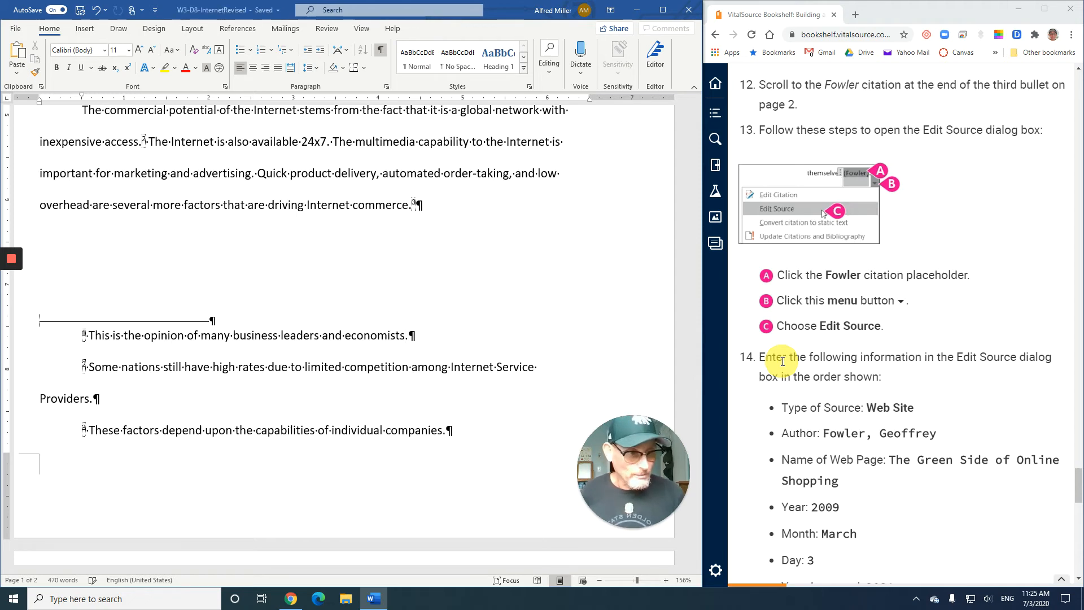
scroll(448, 300, down, 3)
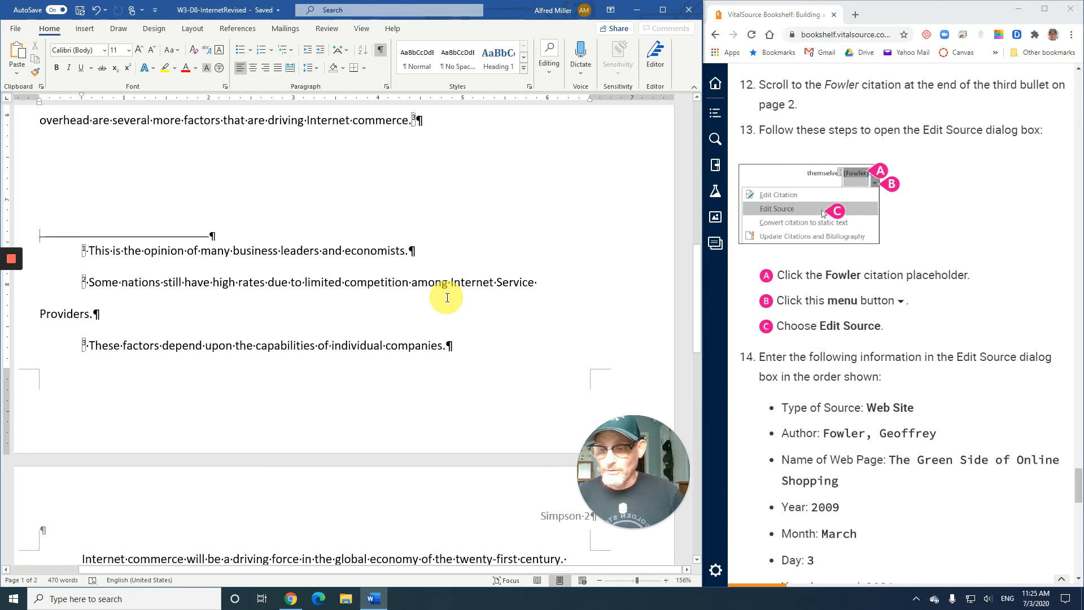
scroll(446, 297, down, 3)
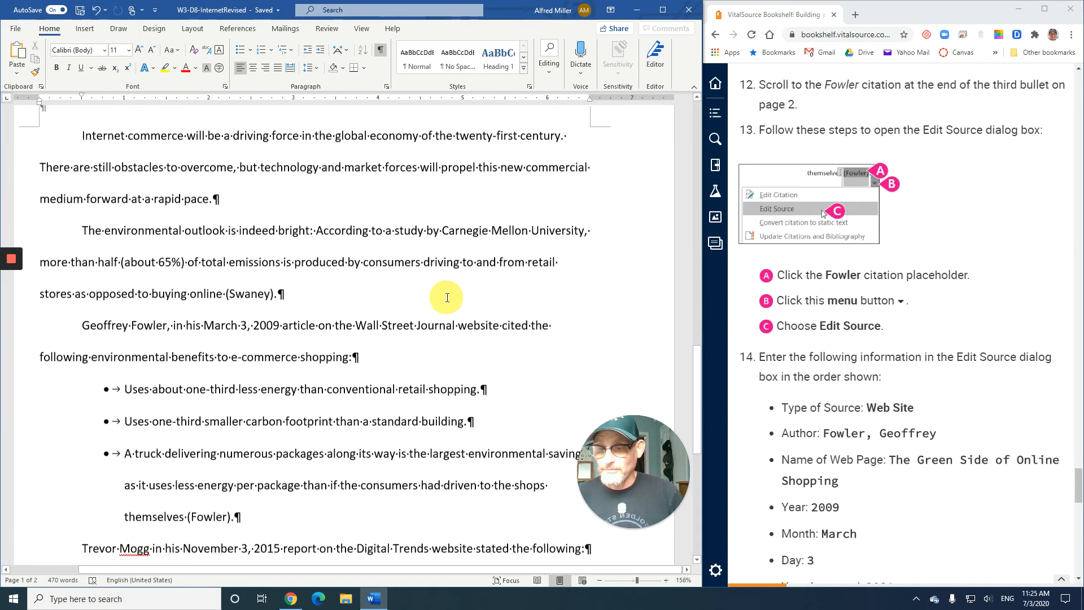
scroll(447, 297, down, 2)
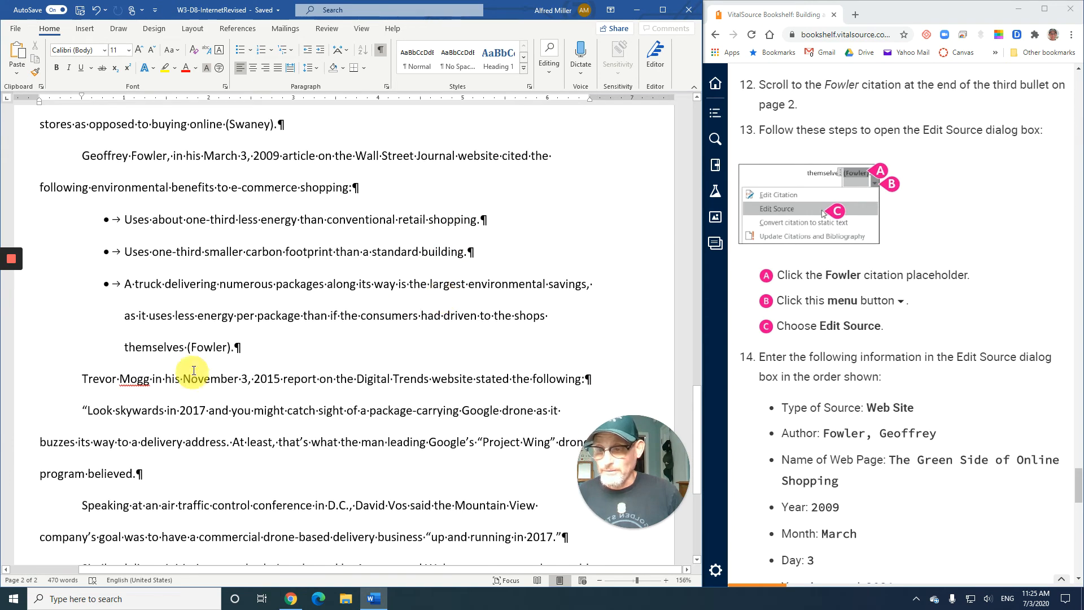
click(207, 347)
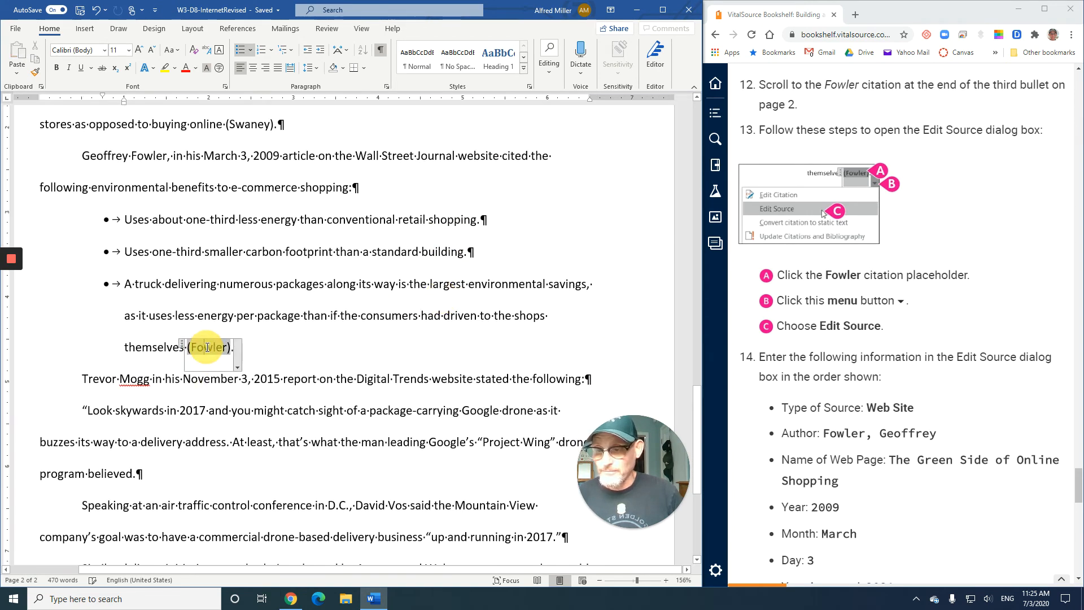
click(237, 365)
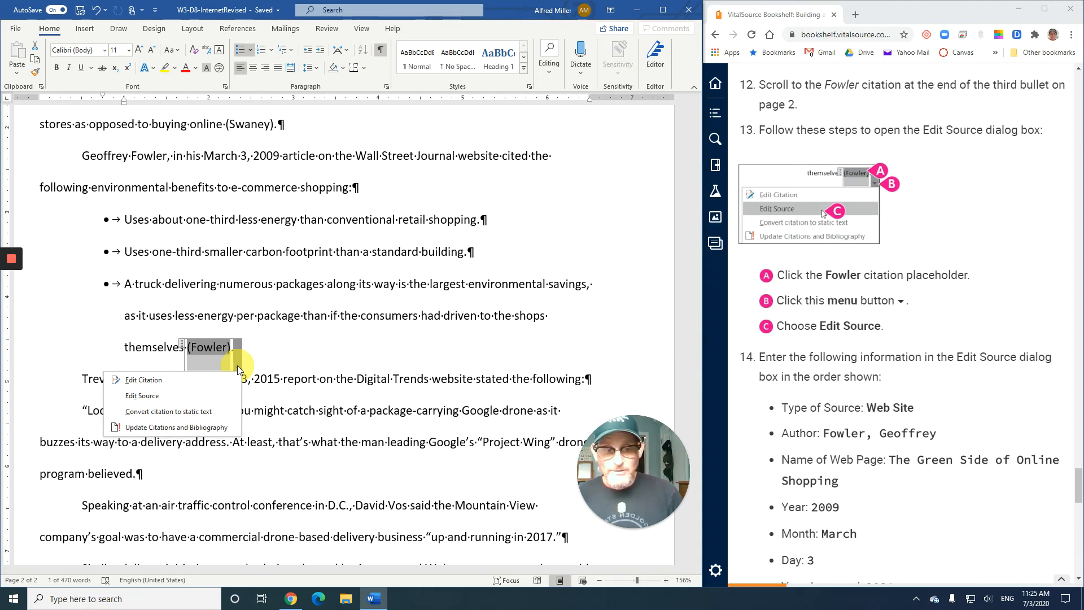
click(194, 395)
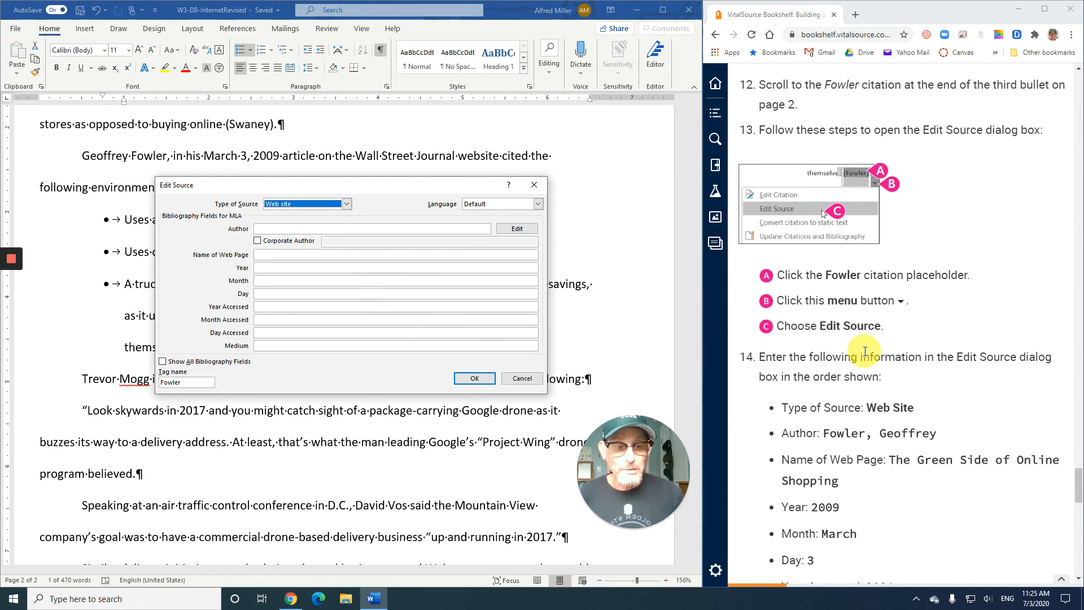
- Enter the author's name as given in exercise step 14 and name the web page "The Green Side of Online Shopping"
scroll(853, 316, down, 3)
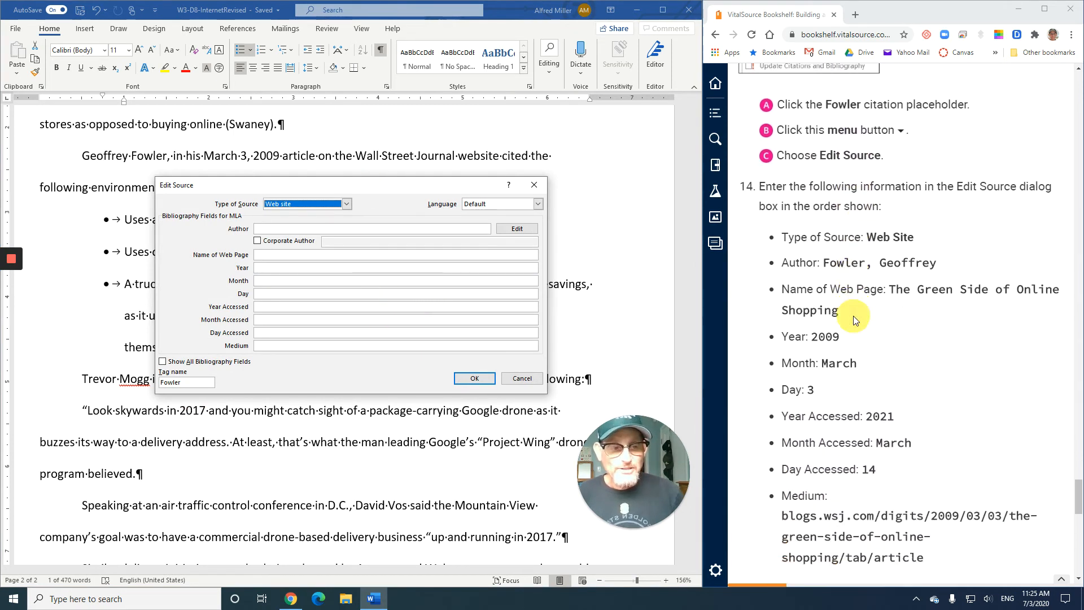
scroll(853, 316, down, 1)
scroll(853, 316, down, 1)
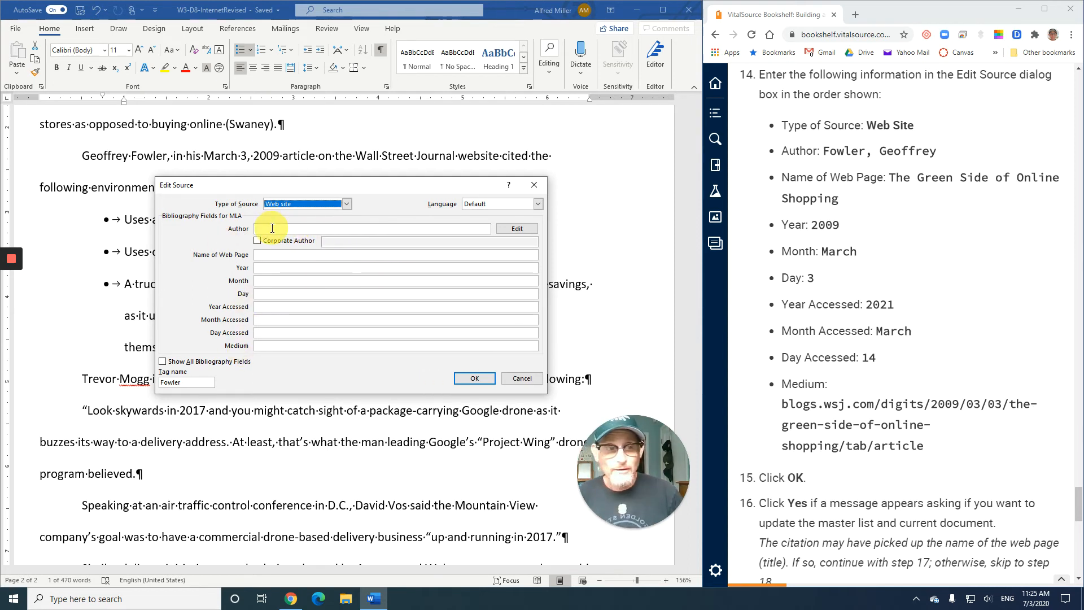
click(272, 228)
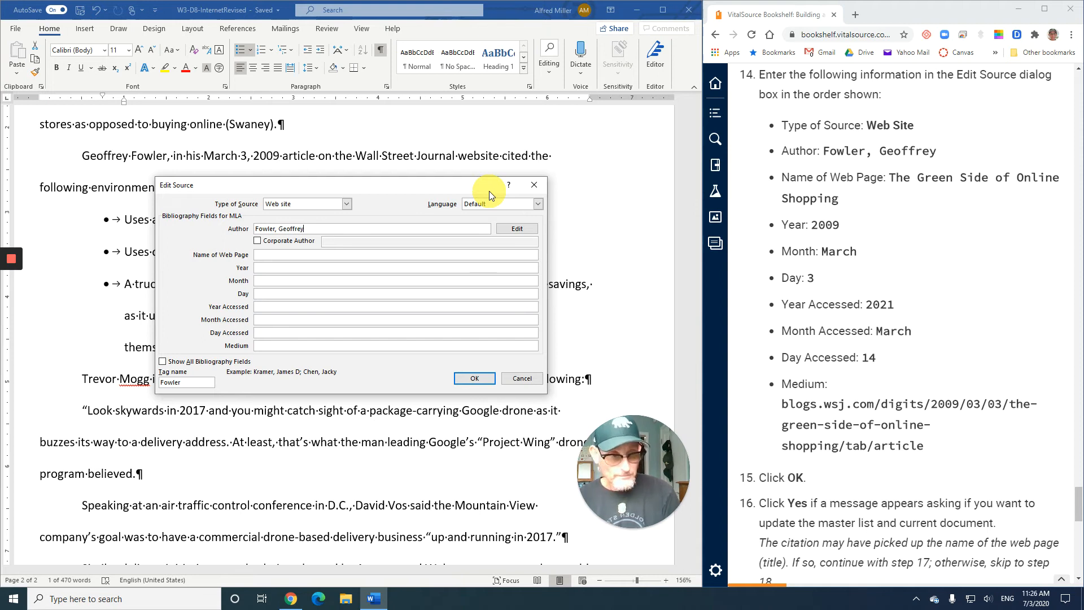
key(Tab)
key(Tab)
key(Tab)
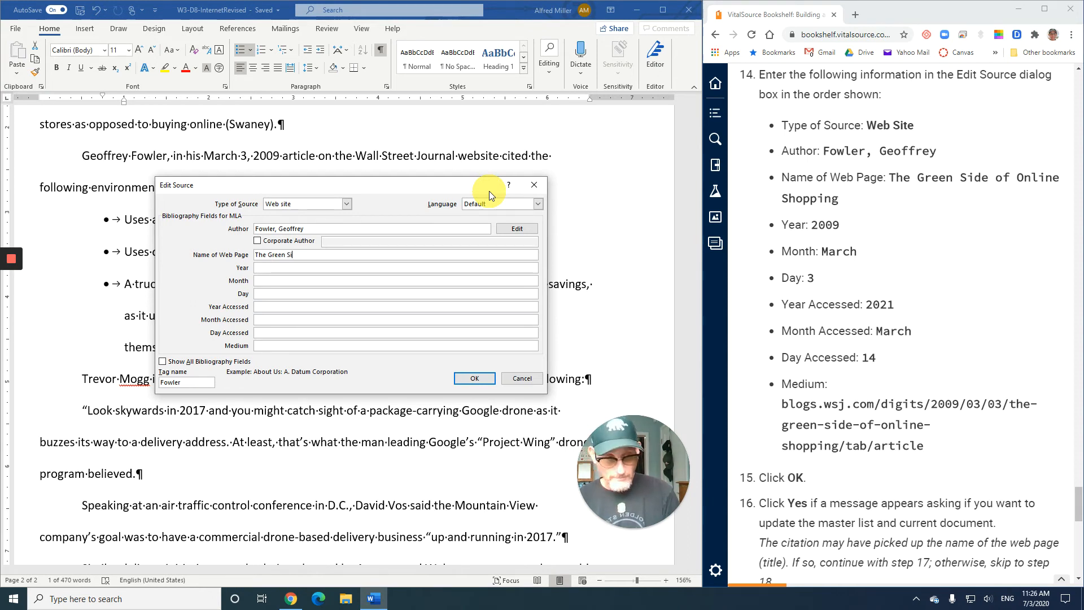
text(The Green Side of Onl)
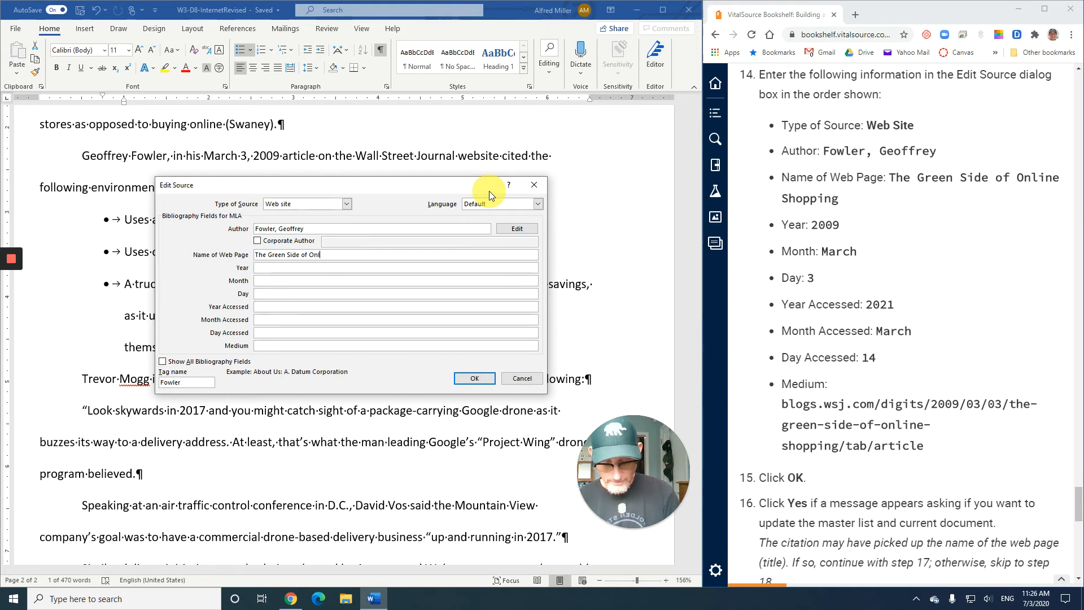
text(ine Shopping)
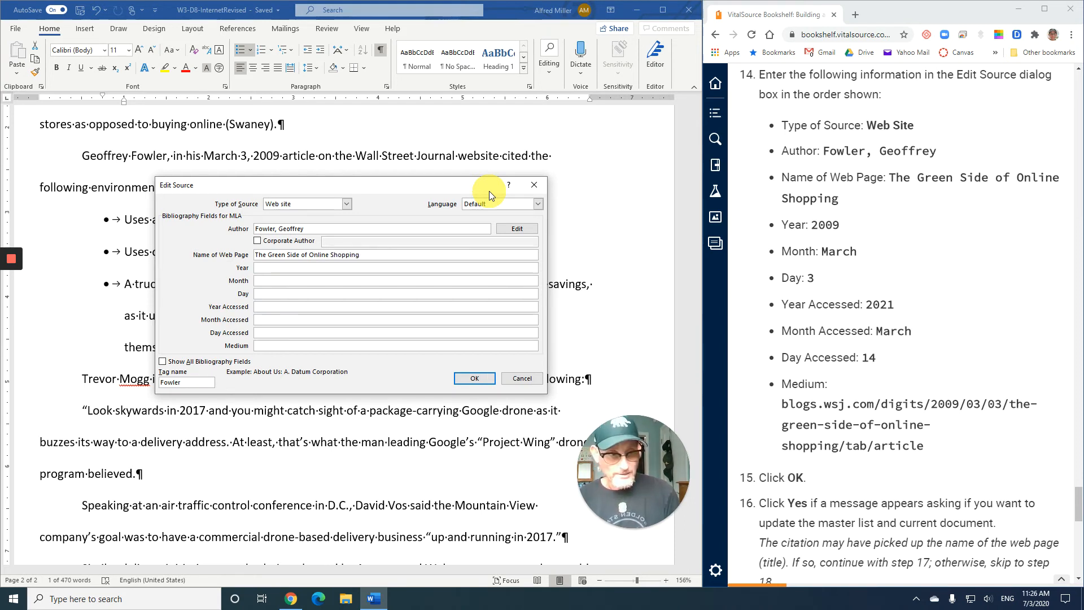
- Set the source's publication date to 2009, March, 3 and its access date to 2021, March, 14
key(Tab)
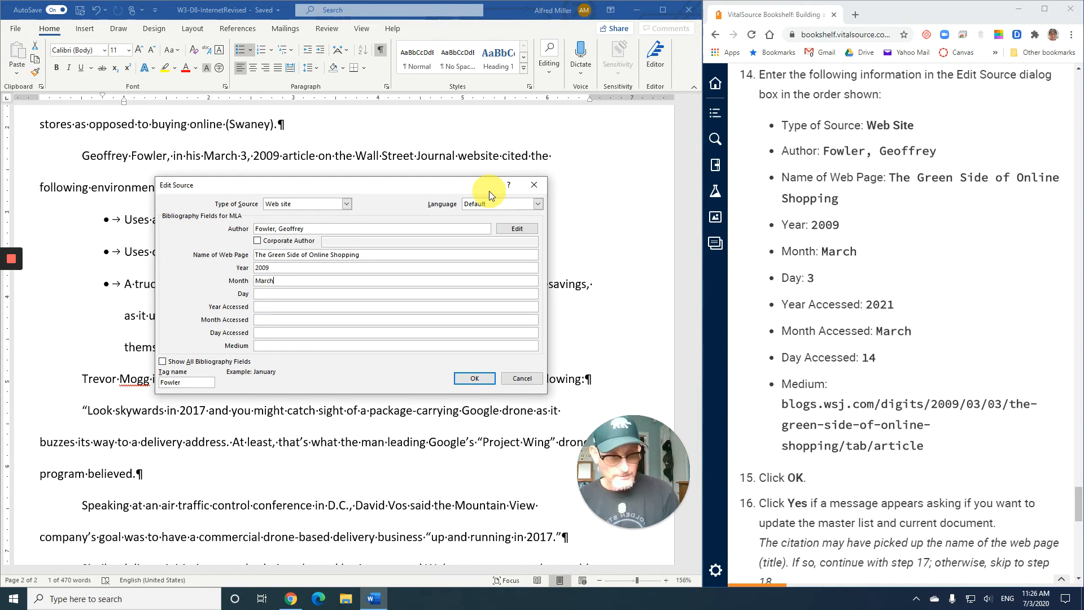
key(Tab)
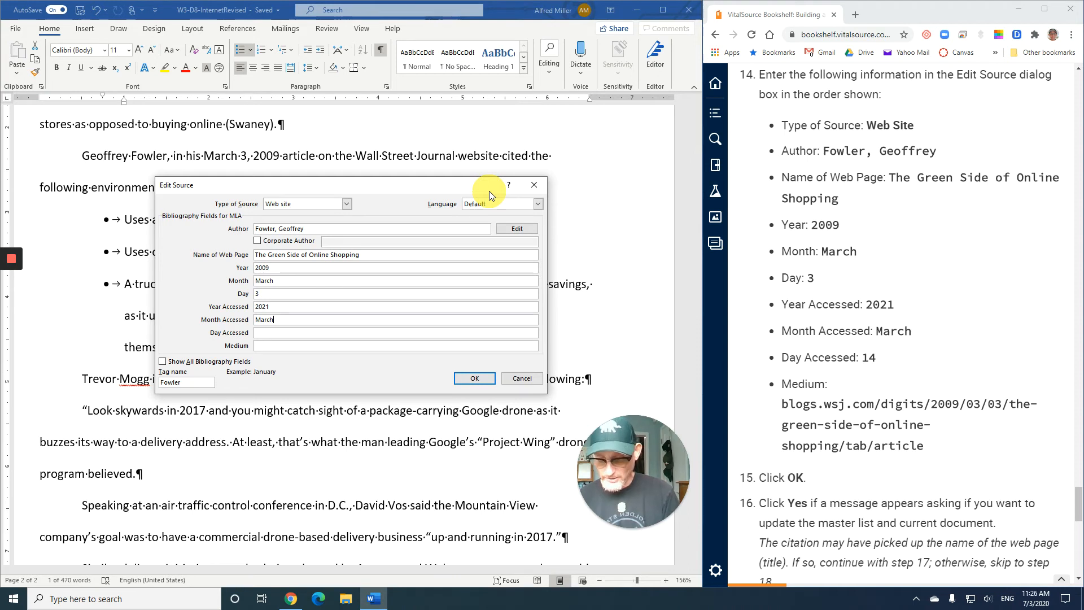
key(Tab)
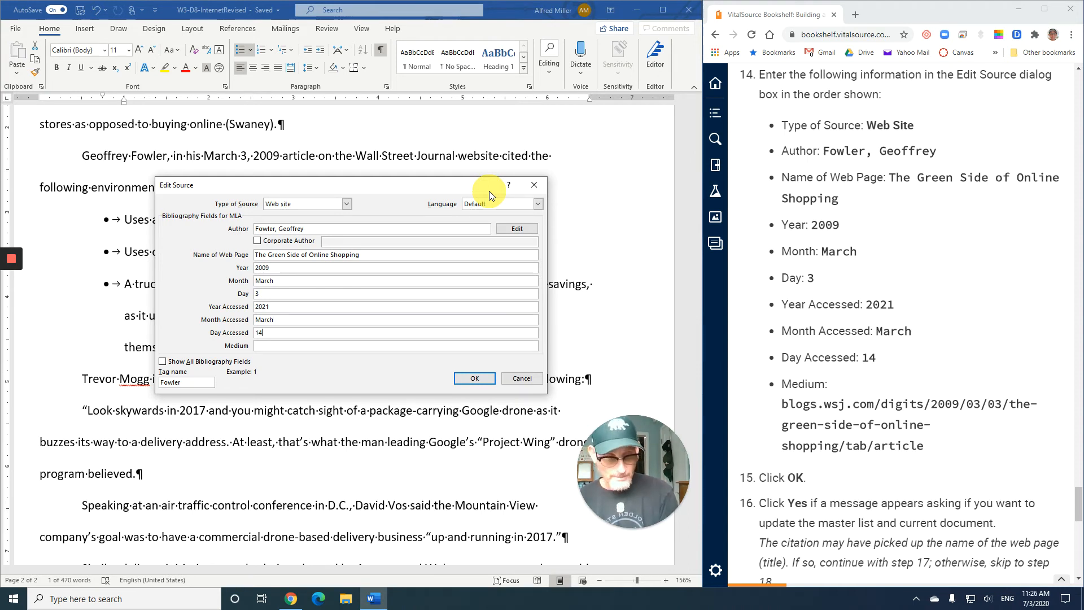
key(Tab)
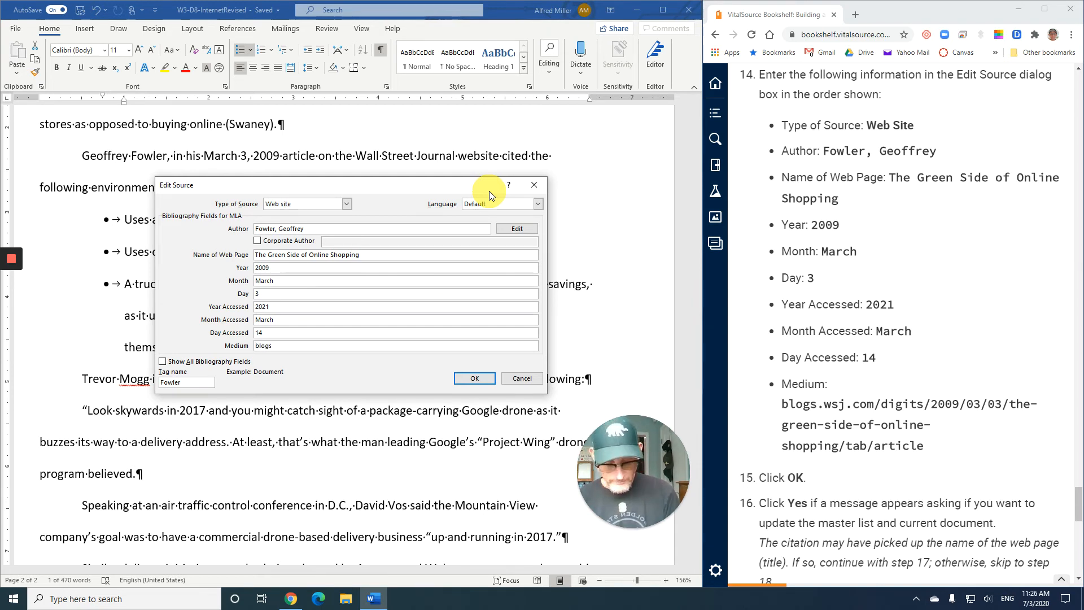
- Enter "blogs.wsj.com/difits/2009/03/03/the-green-side-of-online-shopping/tab/article" as the source's medium and accept the edited source
text(blogs.ws)
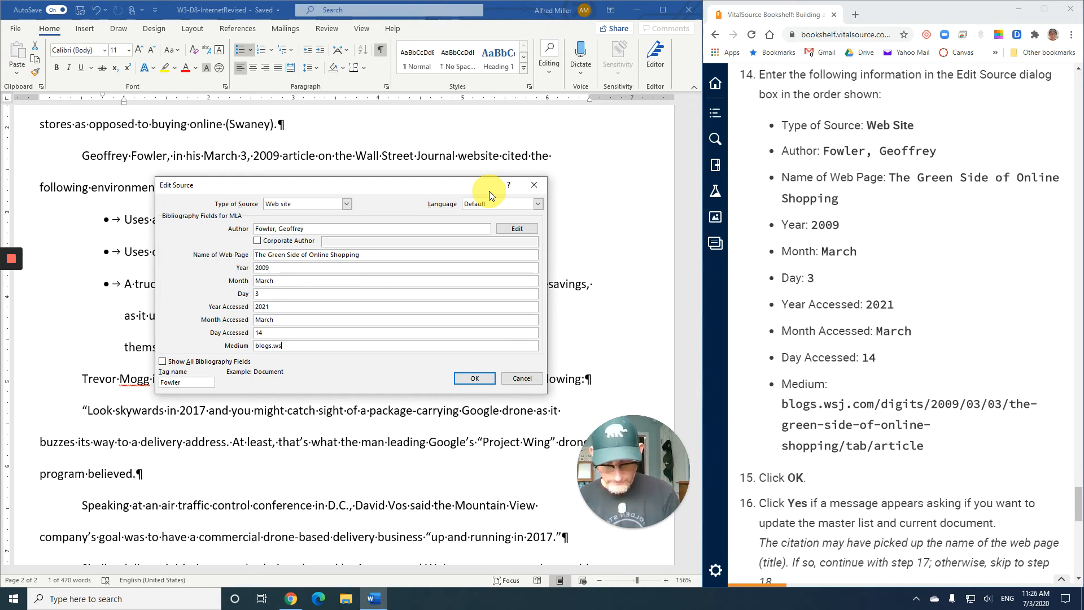
text(j.com)
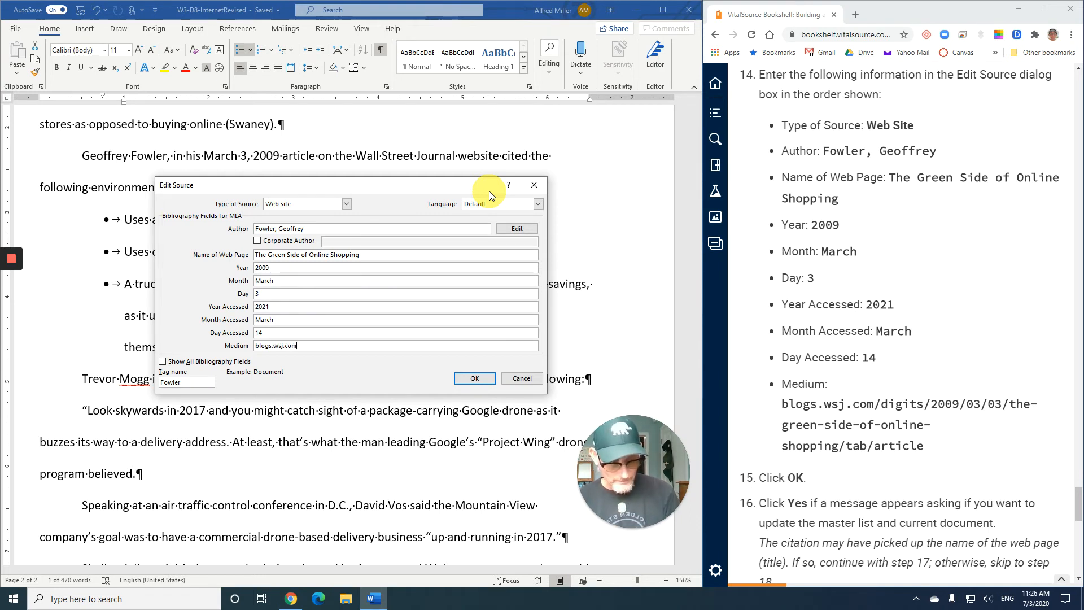
text(/digi)
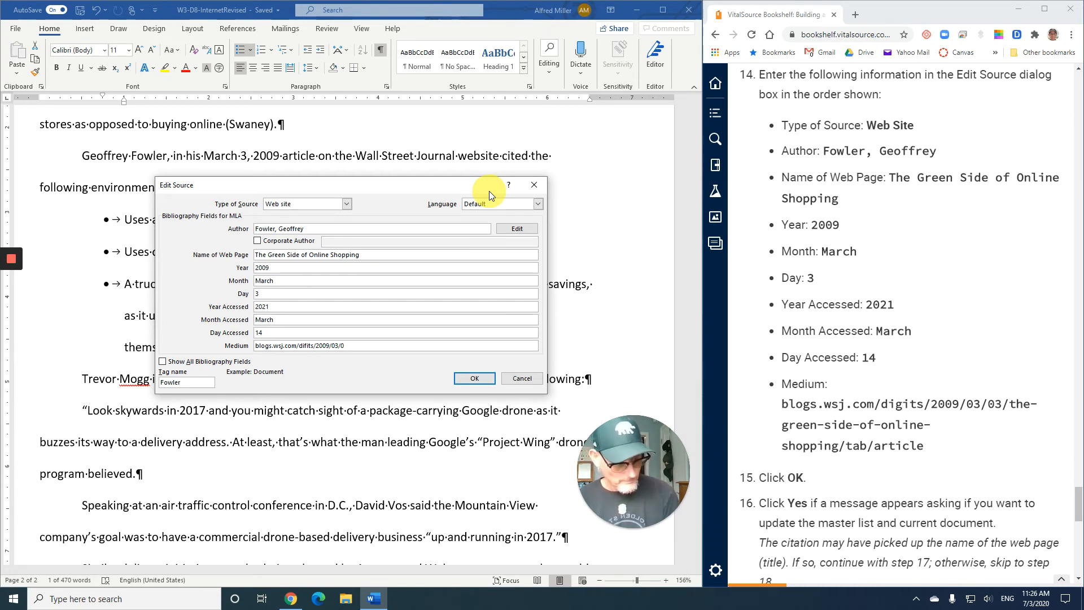
text(3/the-gree)
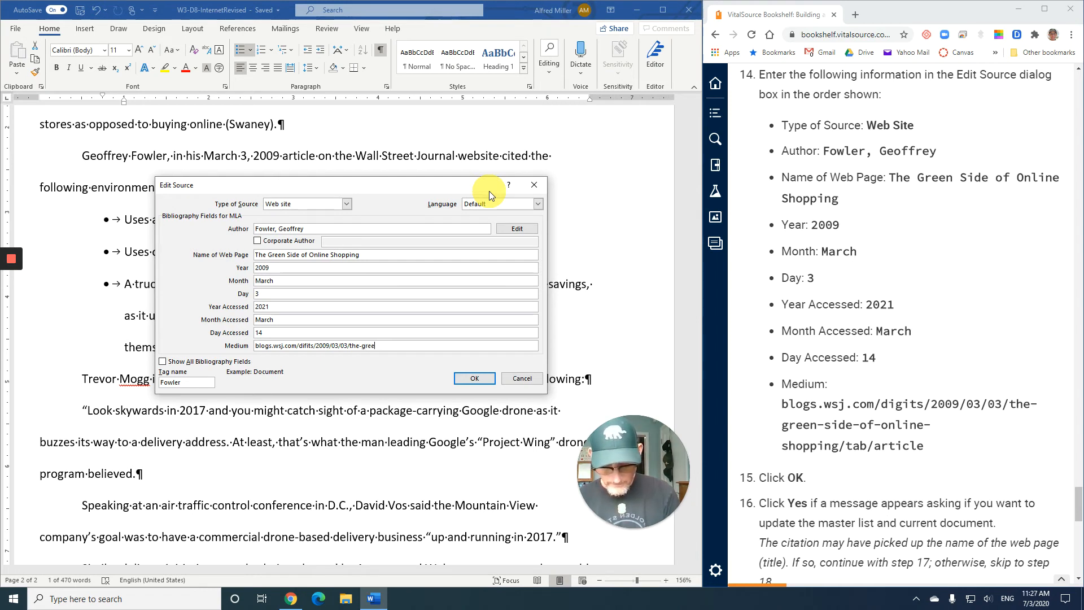
text(n-si)
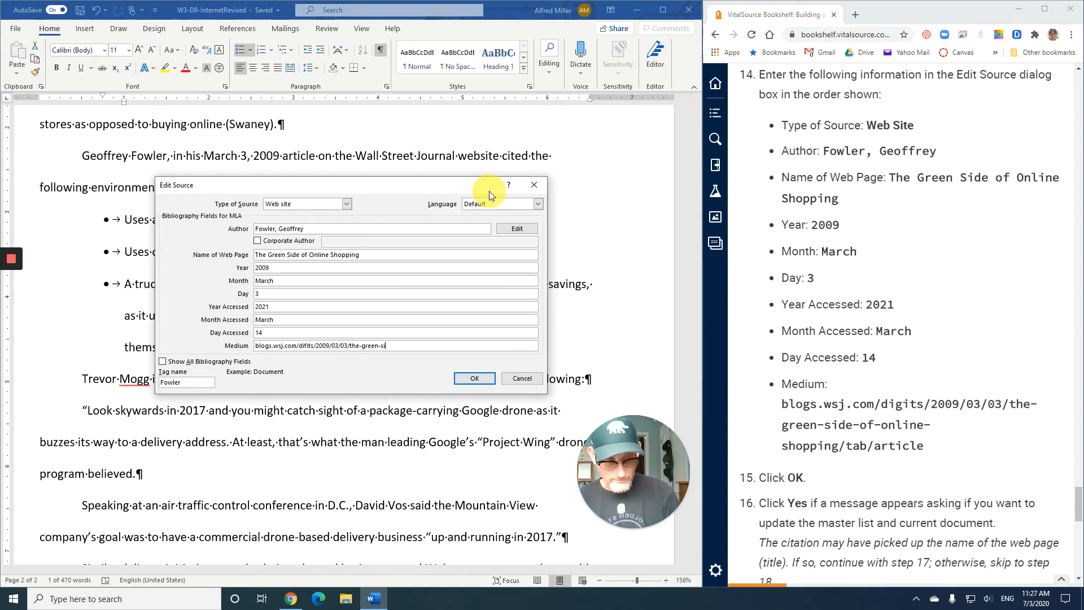
text(de-of)
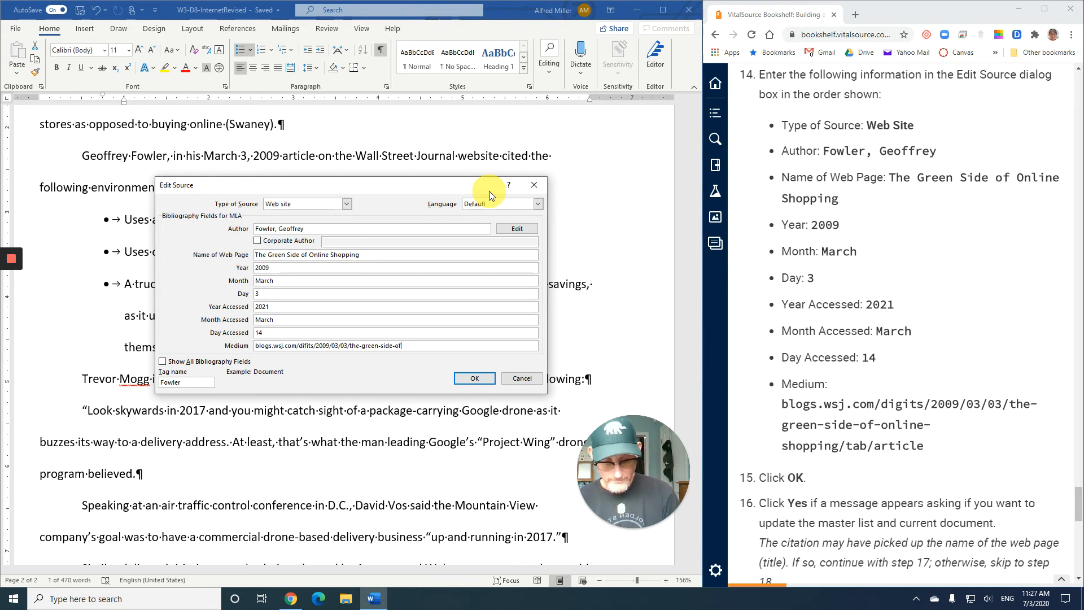
text(-)
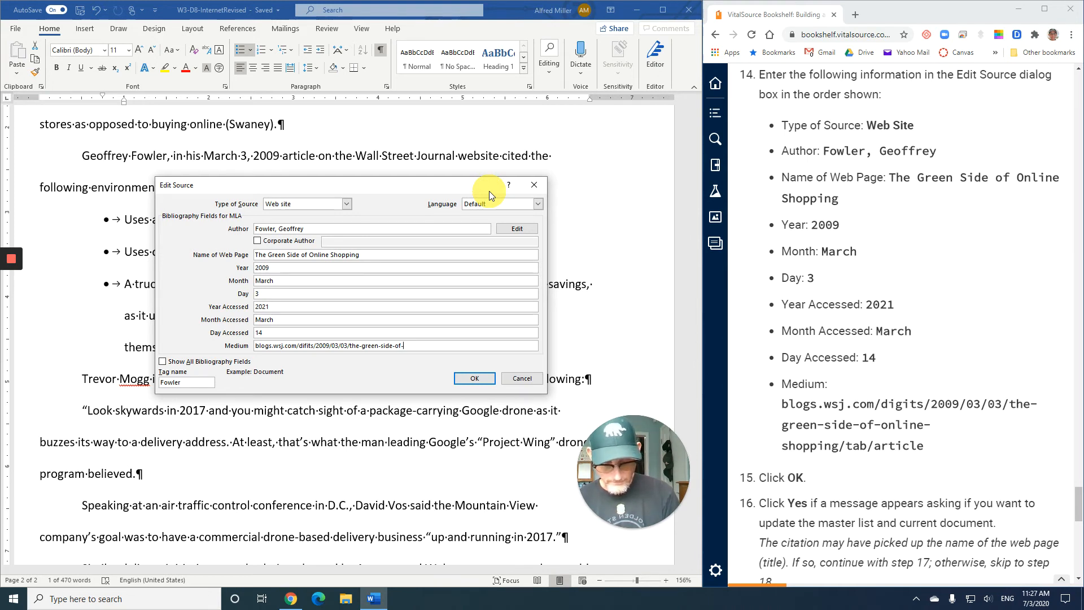
text(online)
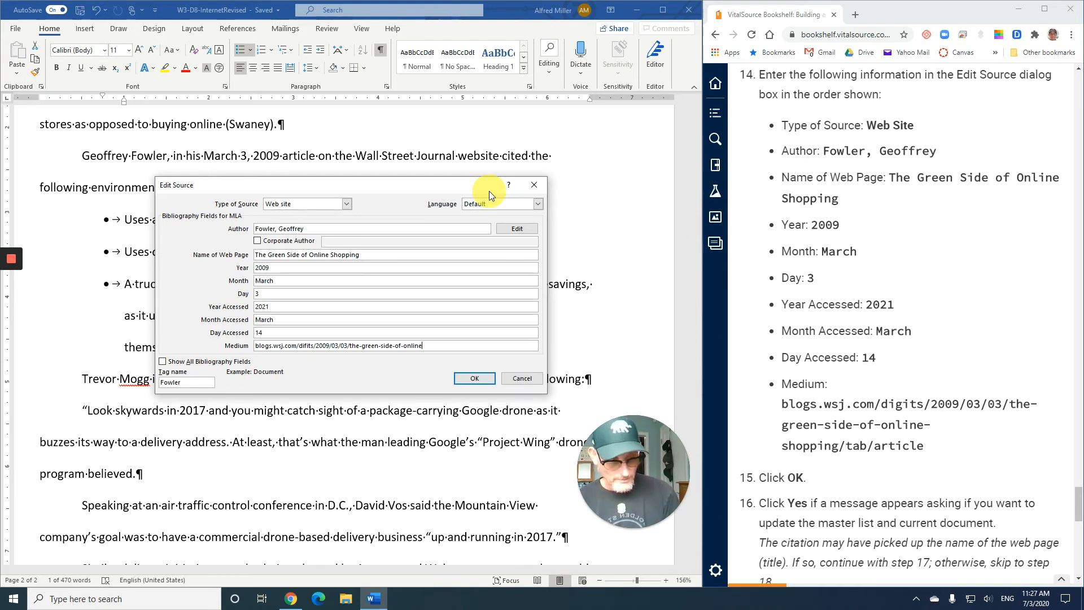
text(-shoppi)
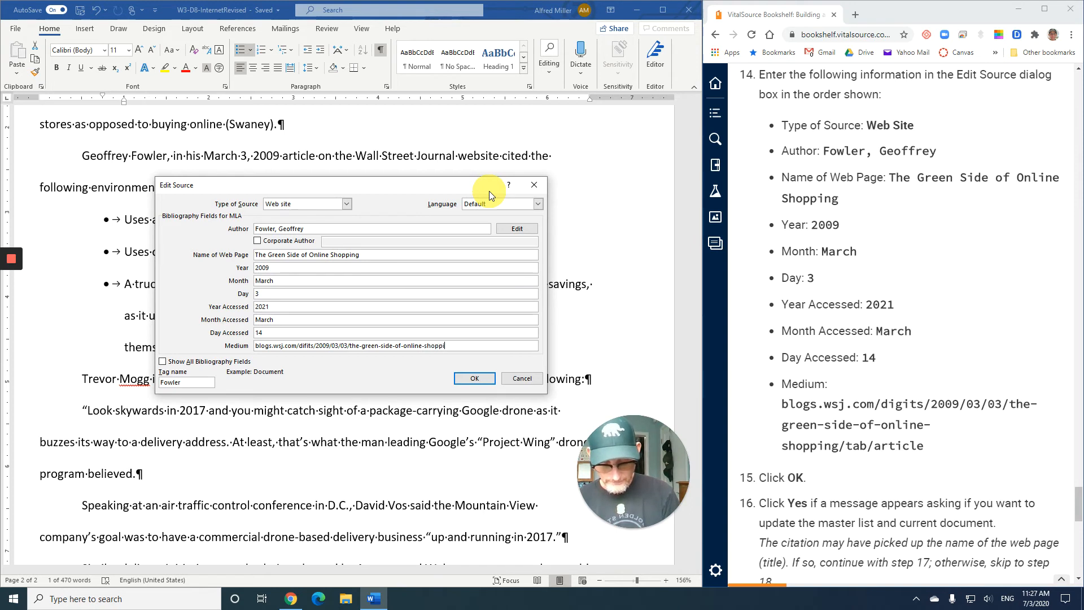
text(ng/)
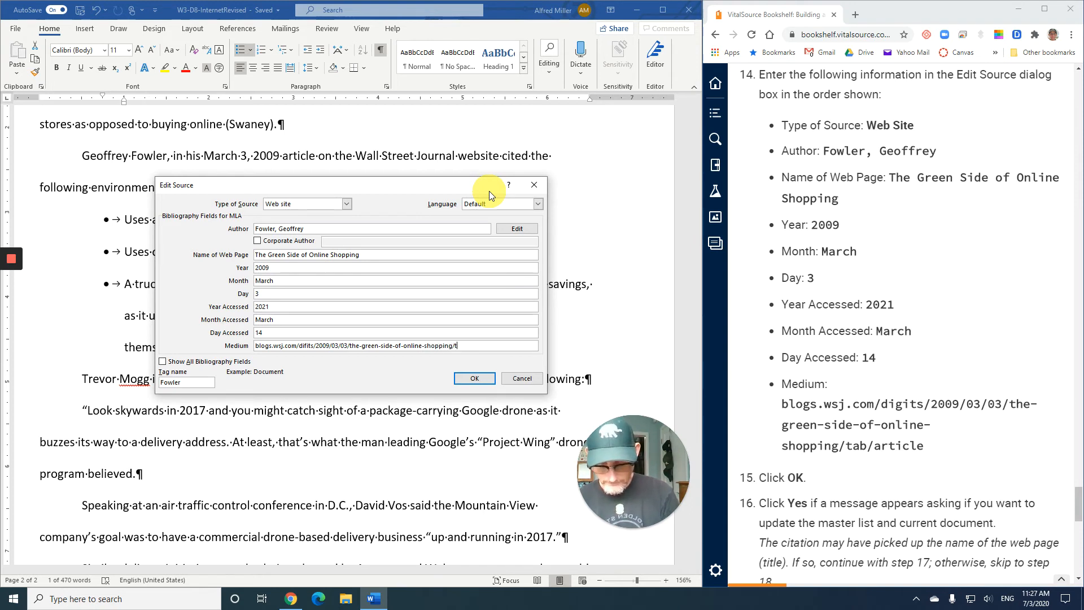
text(tab/article)
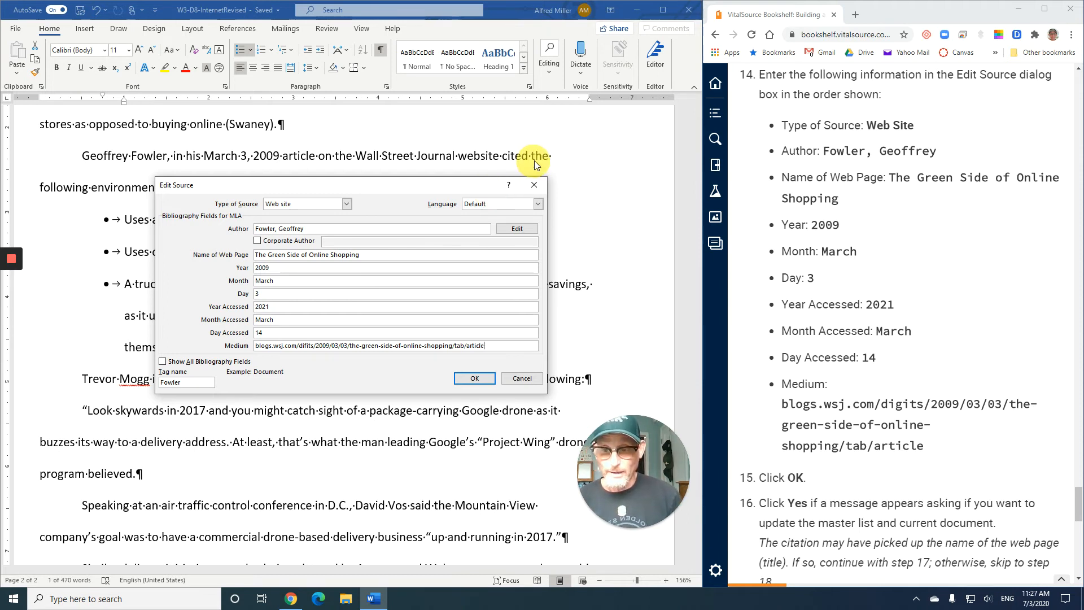
click(484, 380)
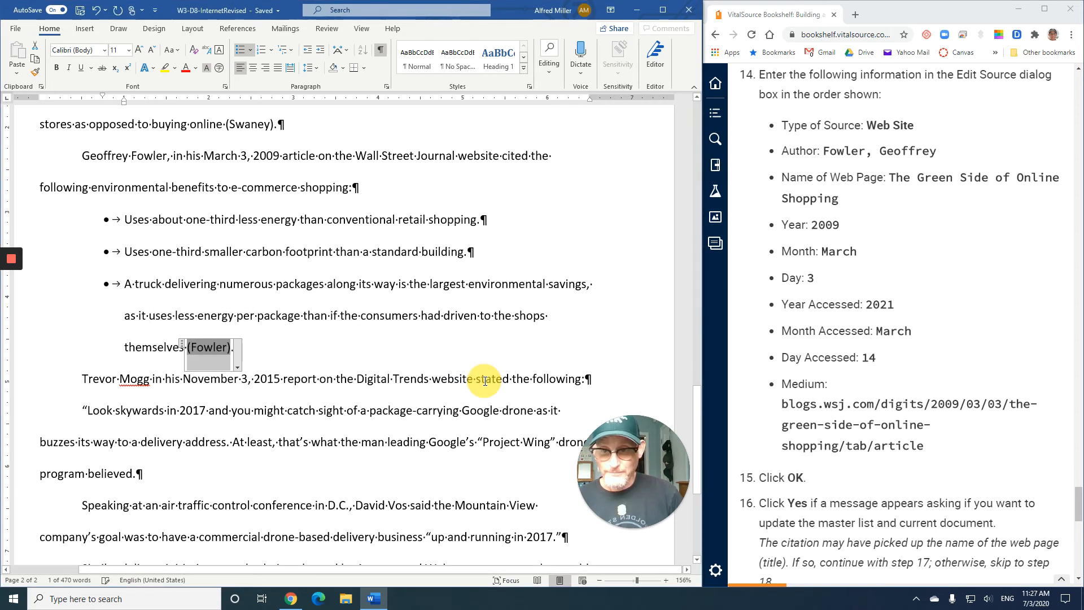
- Read exercise steps 15 to 20 and check the title suppression option of the third bullet's citation, leaving it unchanged
scroll(821, 394, down, 3)
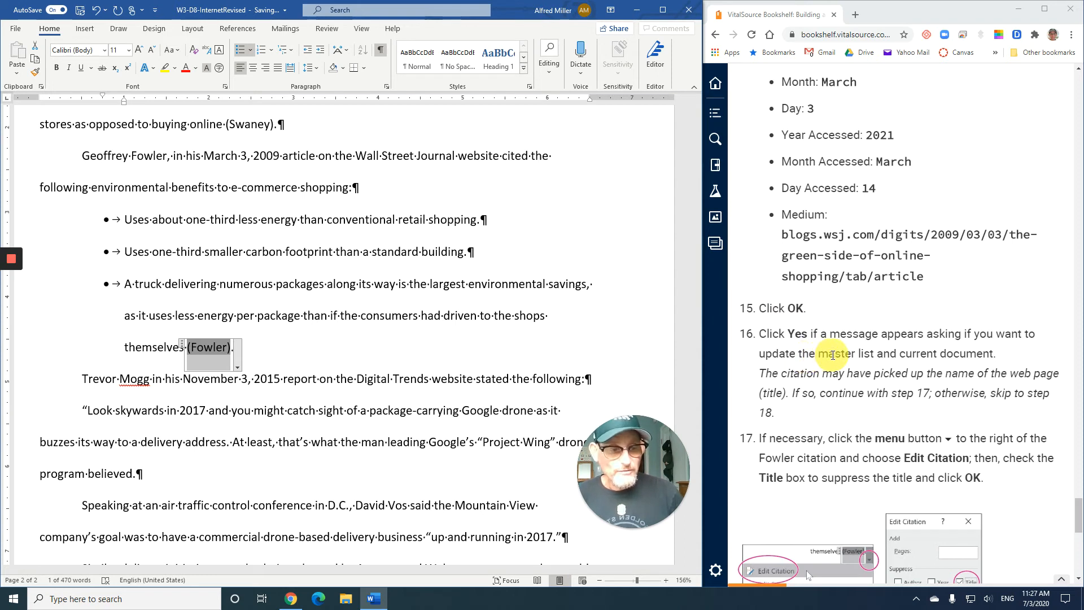
scroll(833, 354, down, 3)
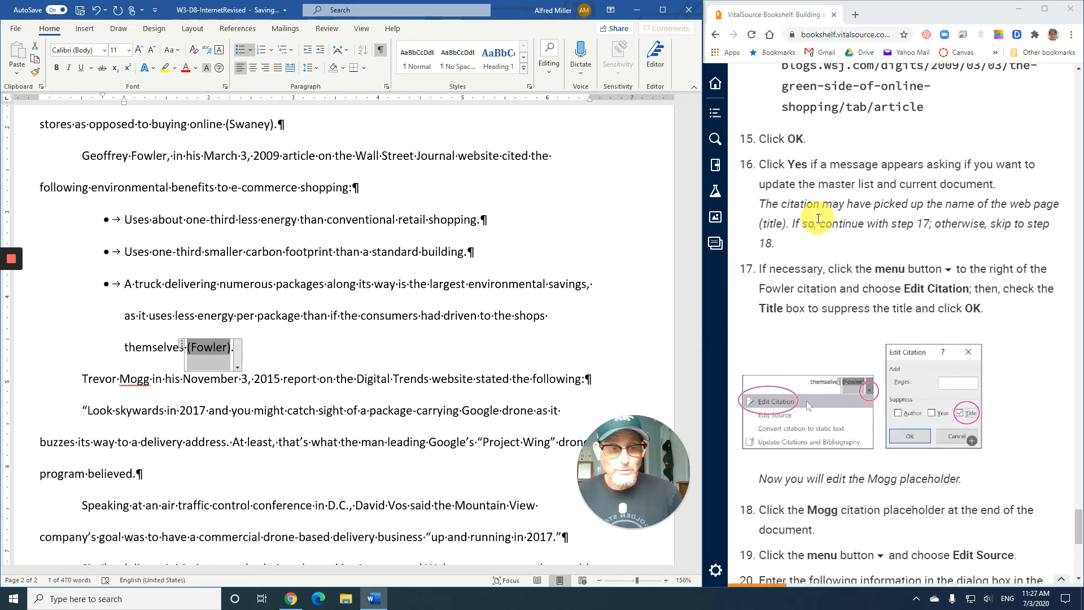
scroll(815, 264, down, 1)
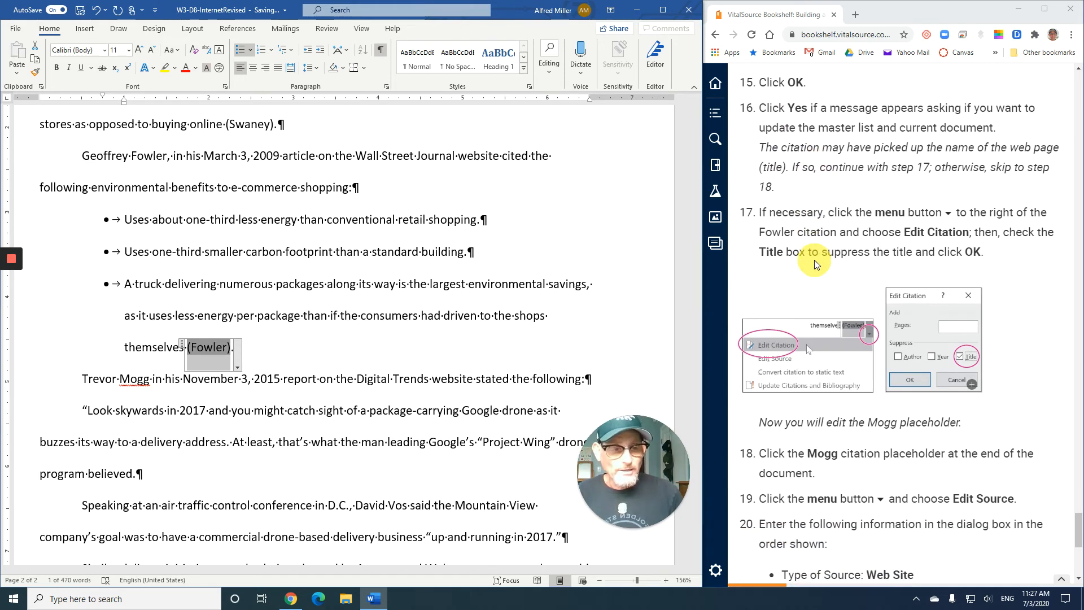
scroll(814, 260, down, 1)
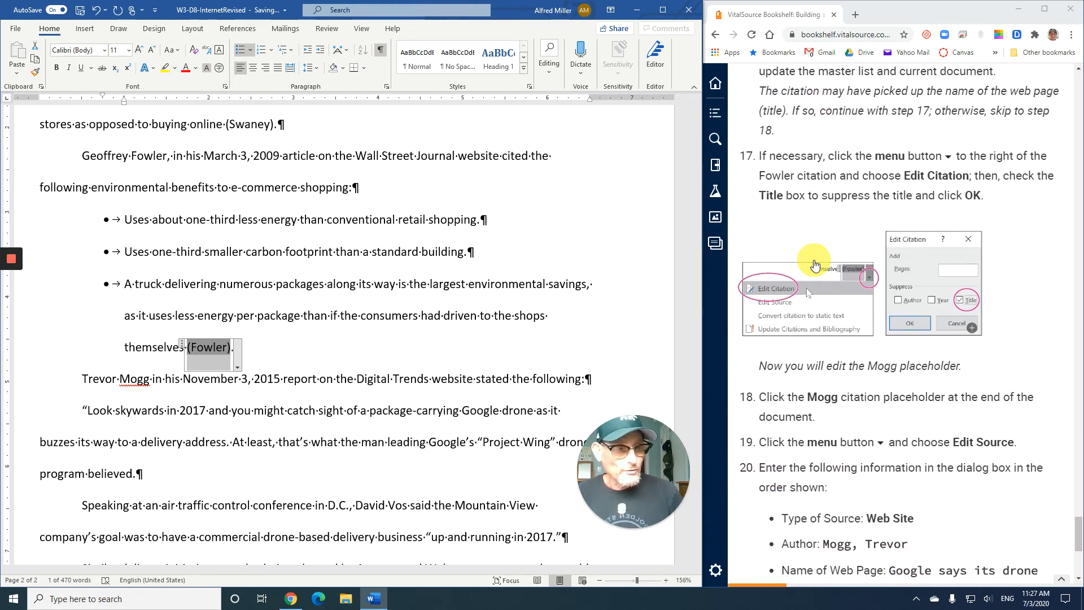
mouse_move(815, 261)
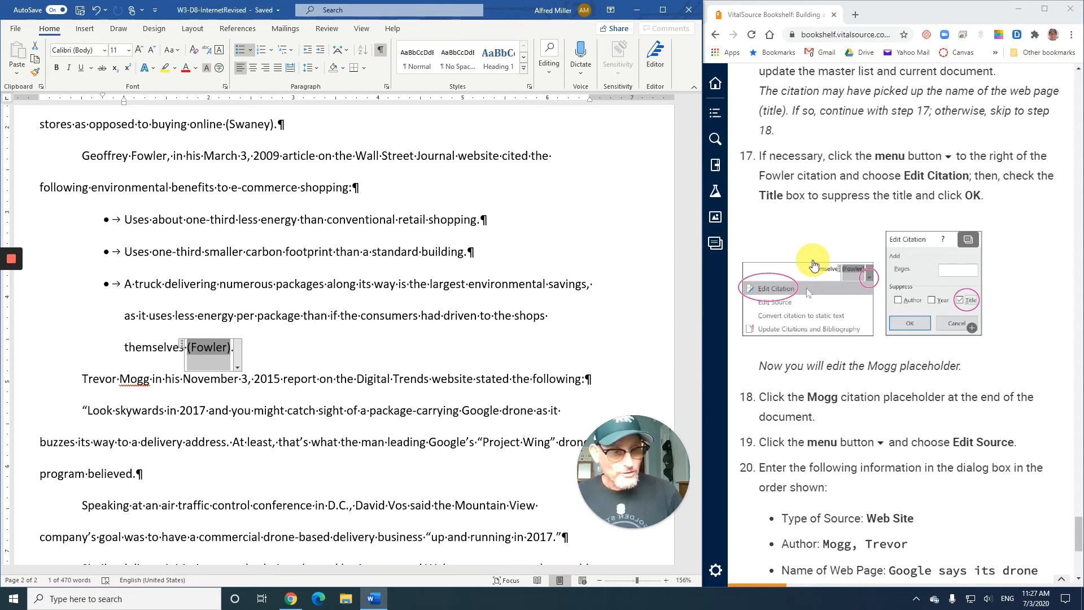
click(207, 348)
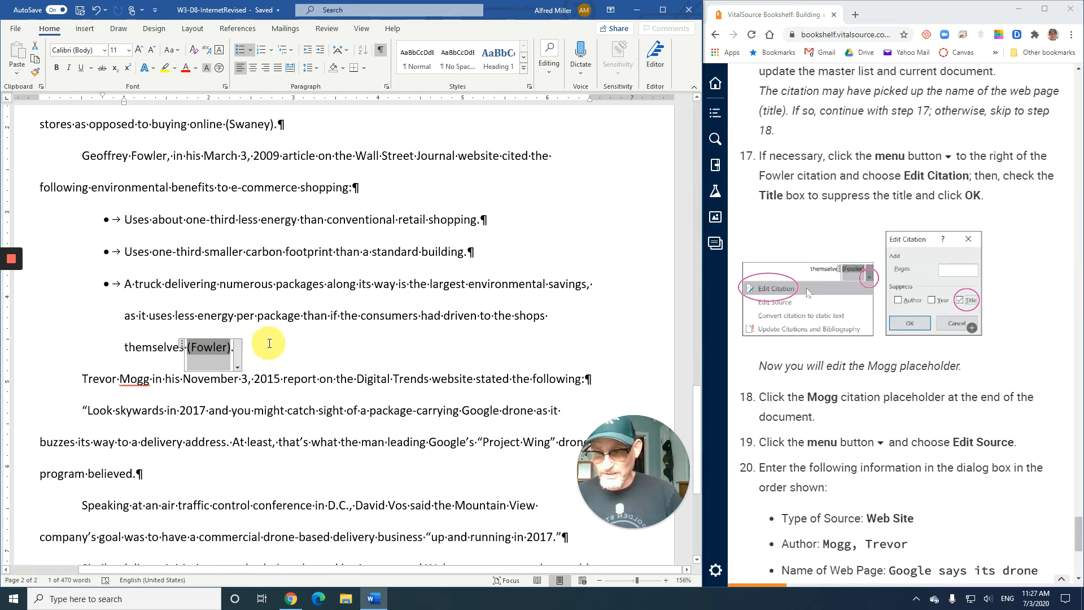
click(239, 368)
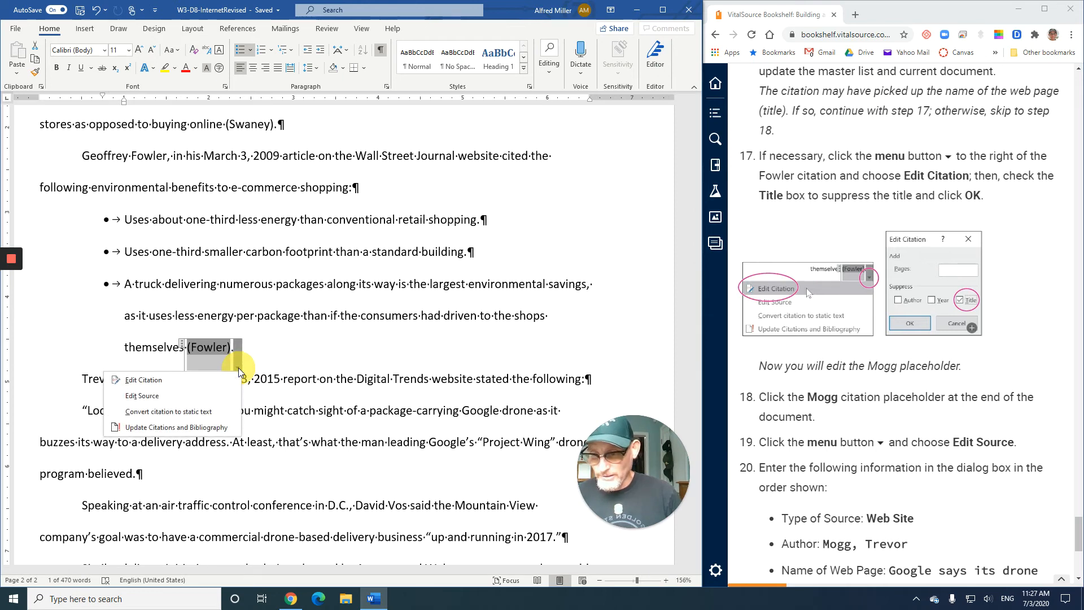
click(204, 379)
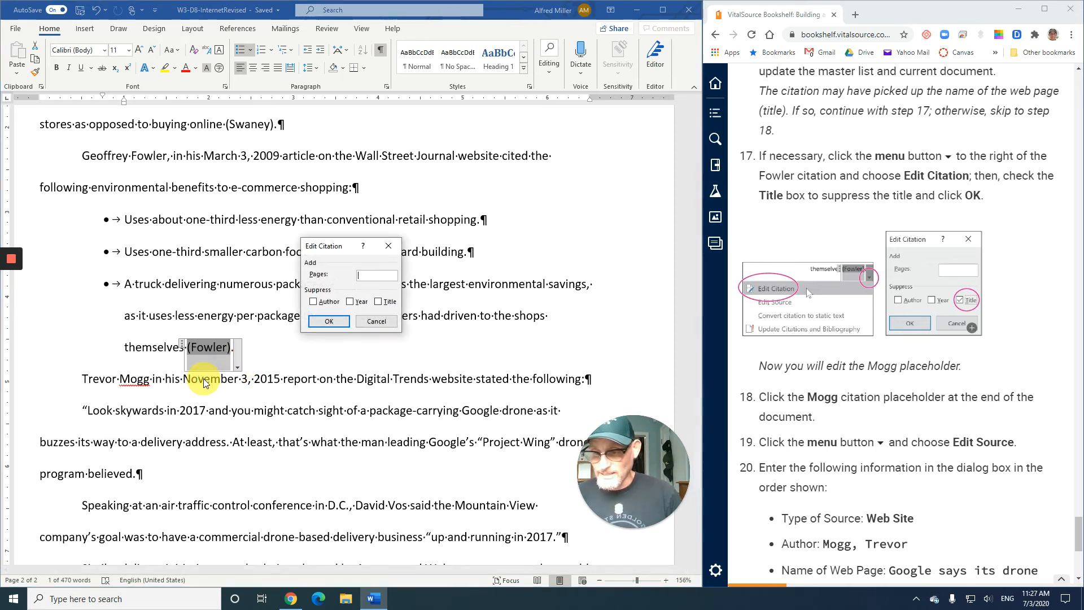
click(376, 322)
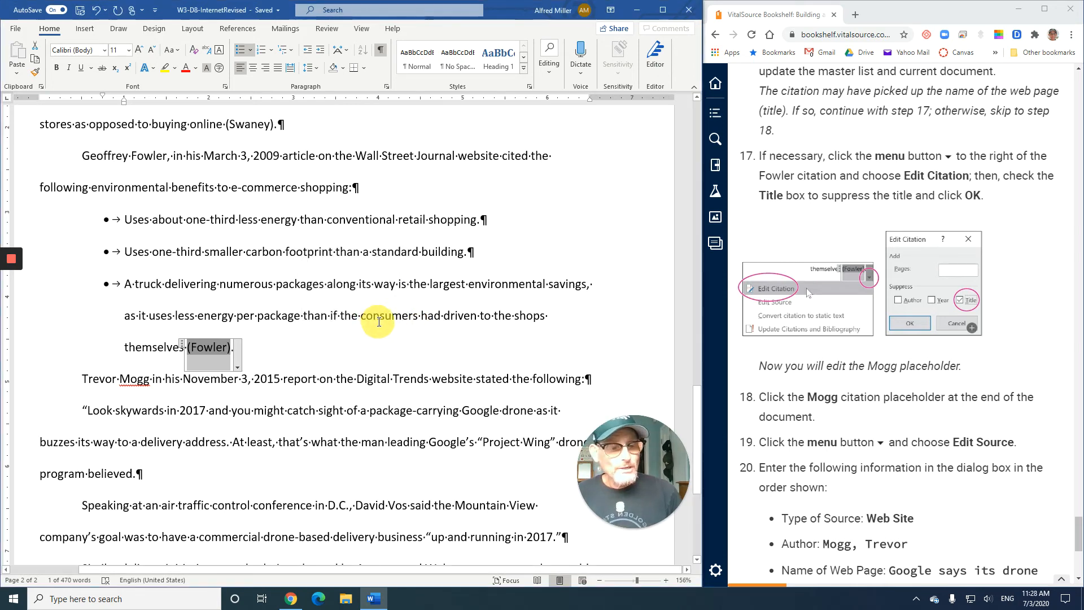
- Open the source of the citation placeholder at the end of the document for editing
scroll(379, 322, down, 1)
scroll(379, 322, down, 3)
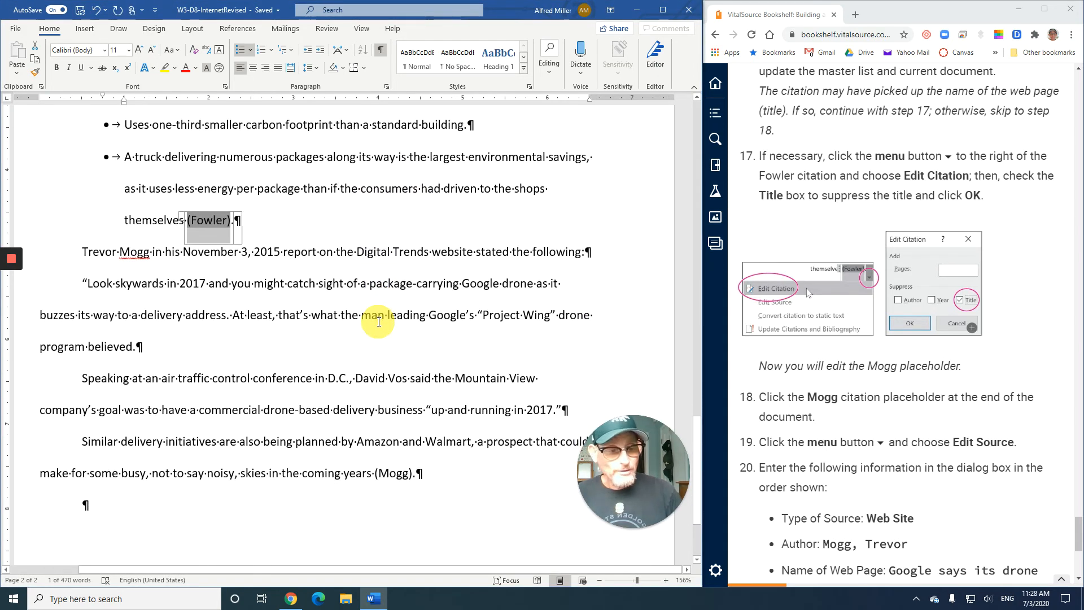
scroll(379, 322, down, 3)
scroll(379, 322, up, 3)
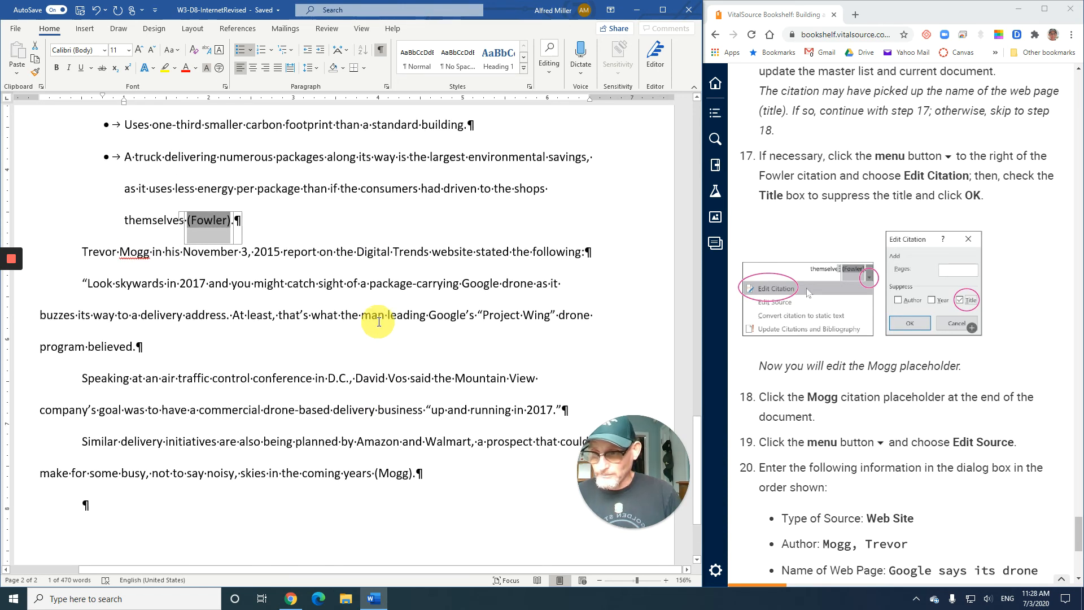
click(393, 475)
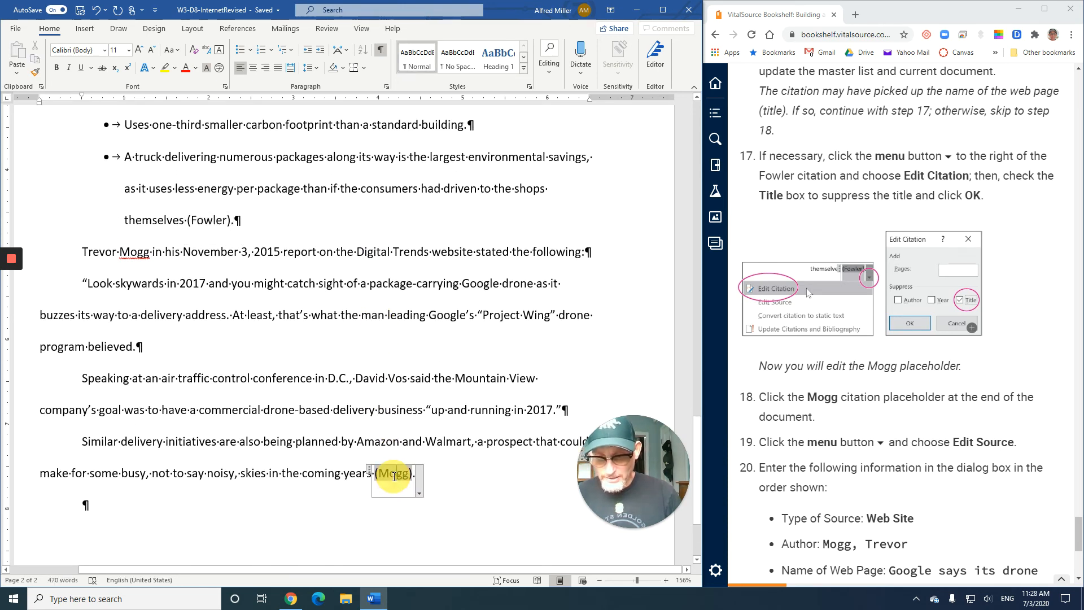
click(418, 492)
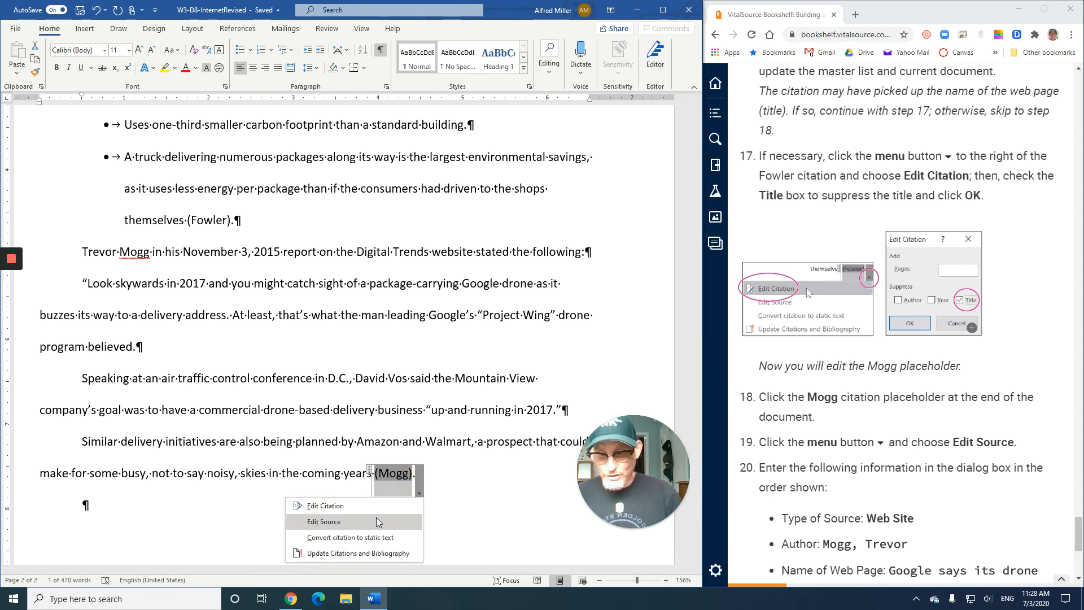
click(324, 522)
- Complete the source with exercise step 20's details, including the web page name "Google says its drone delivery service could take flight in 2017", and save the document
scroll(891, 364, down, 1)
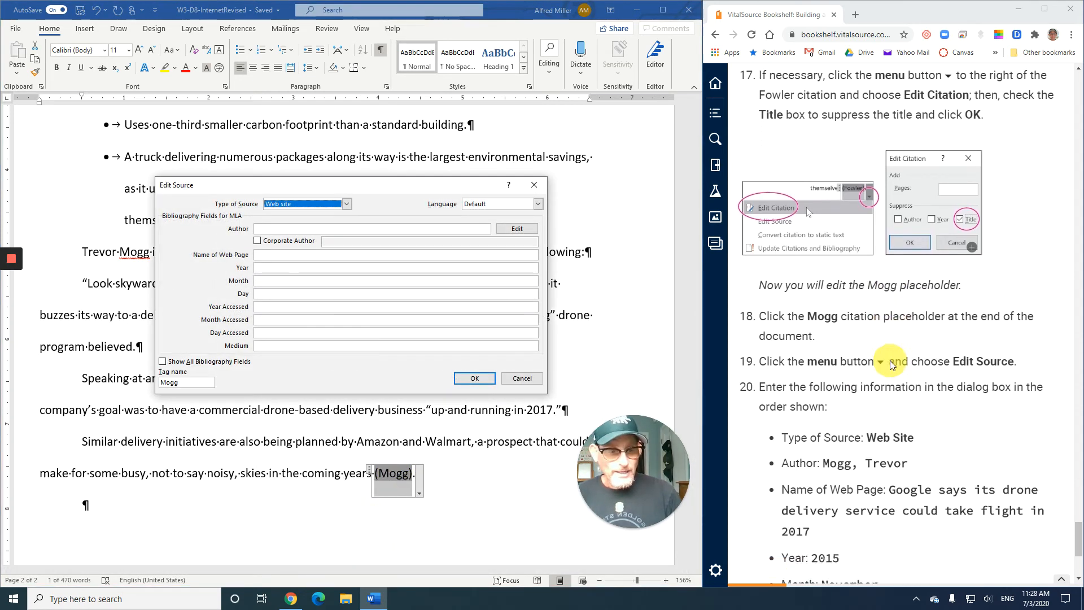
scroll(891, 365, down, 5)
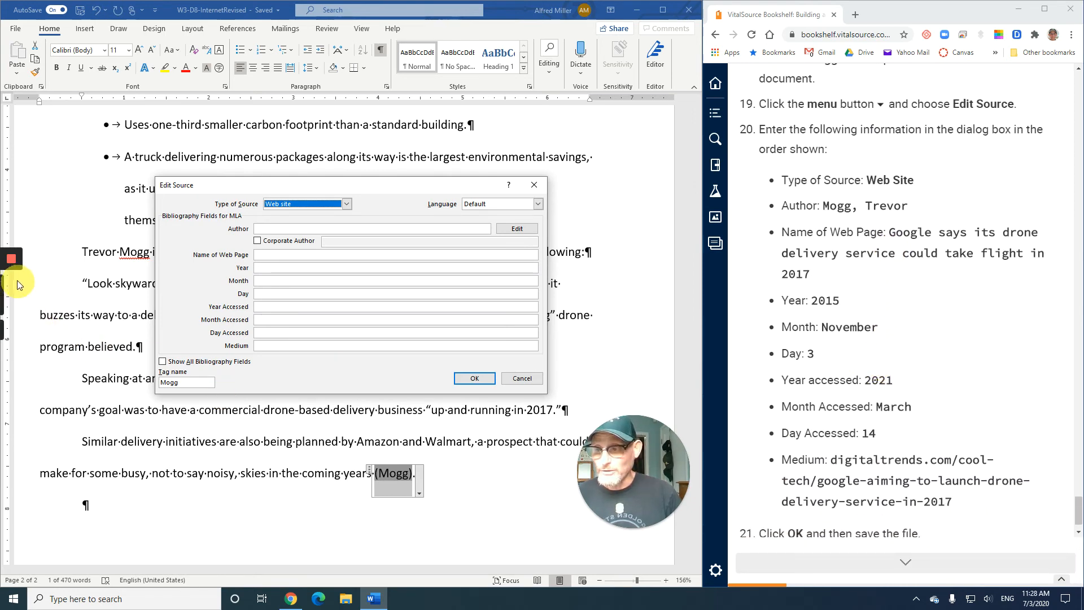
click(12, 290)
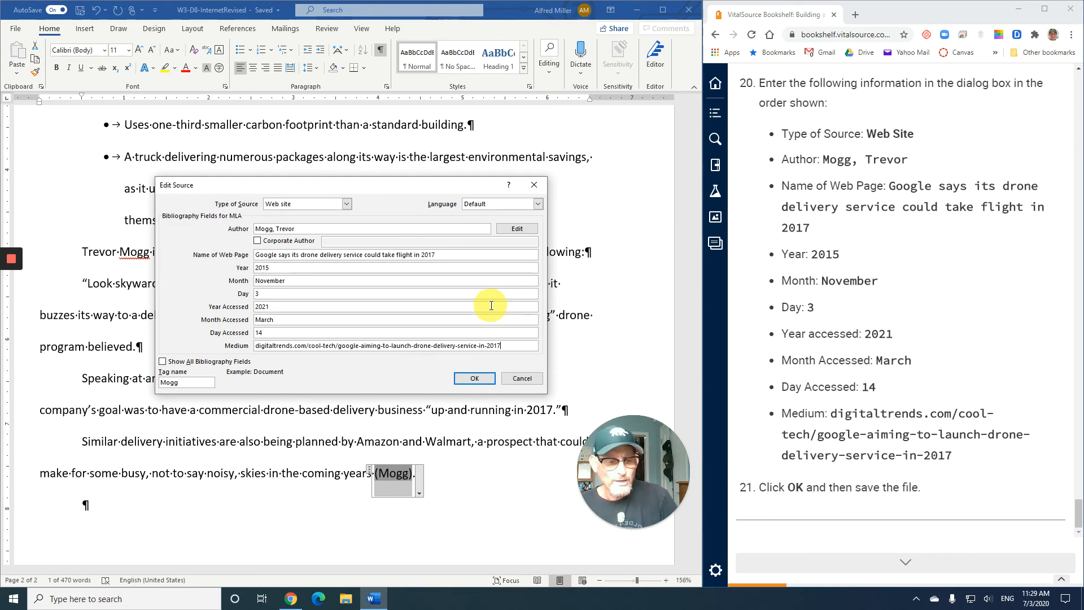
click(475, 378)
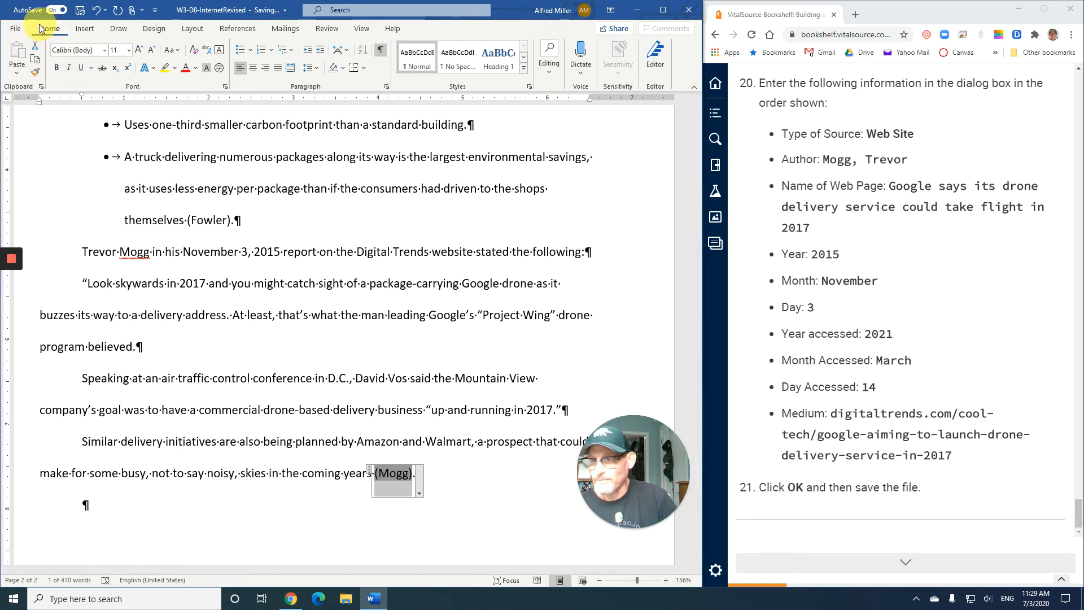
click(80, 10)
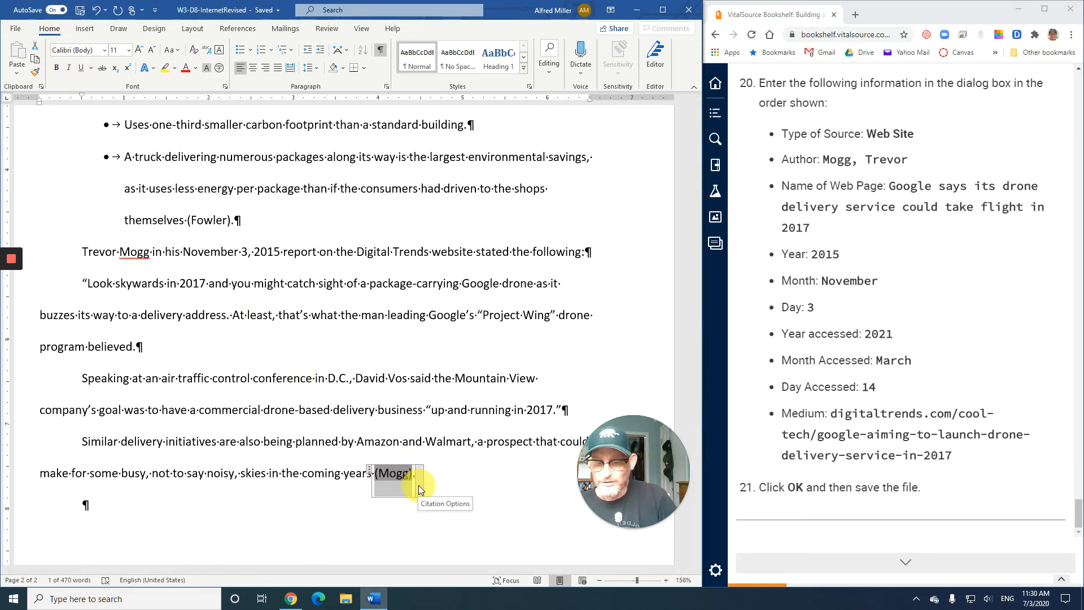
- Check the title suppression option of the citation at the end of the document, leaving it unchanged
click(418, 489)
click(331, 507)
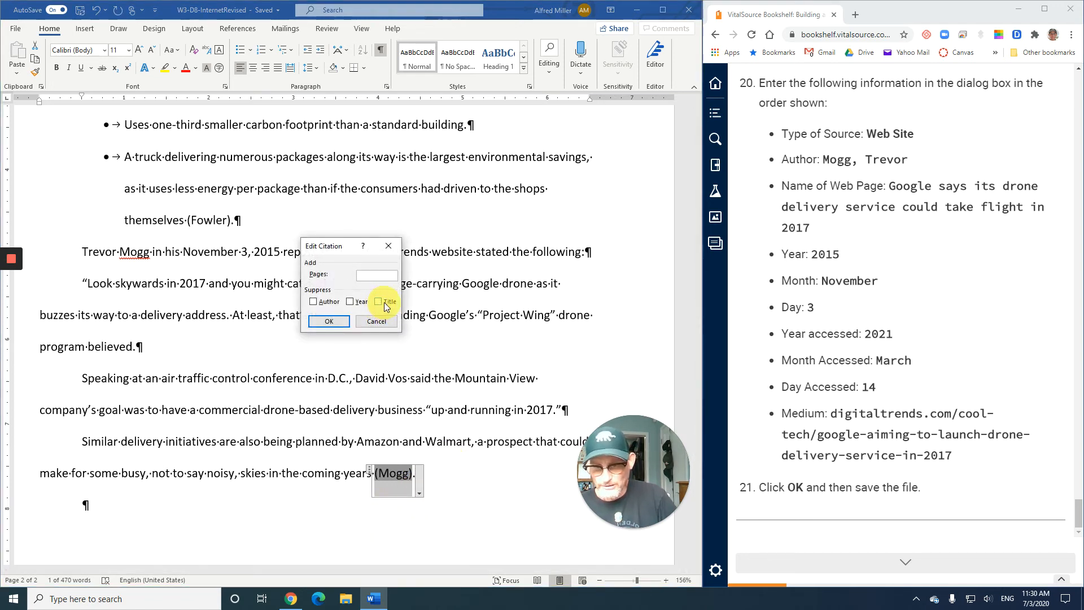
click(376, 321)
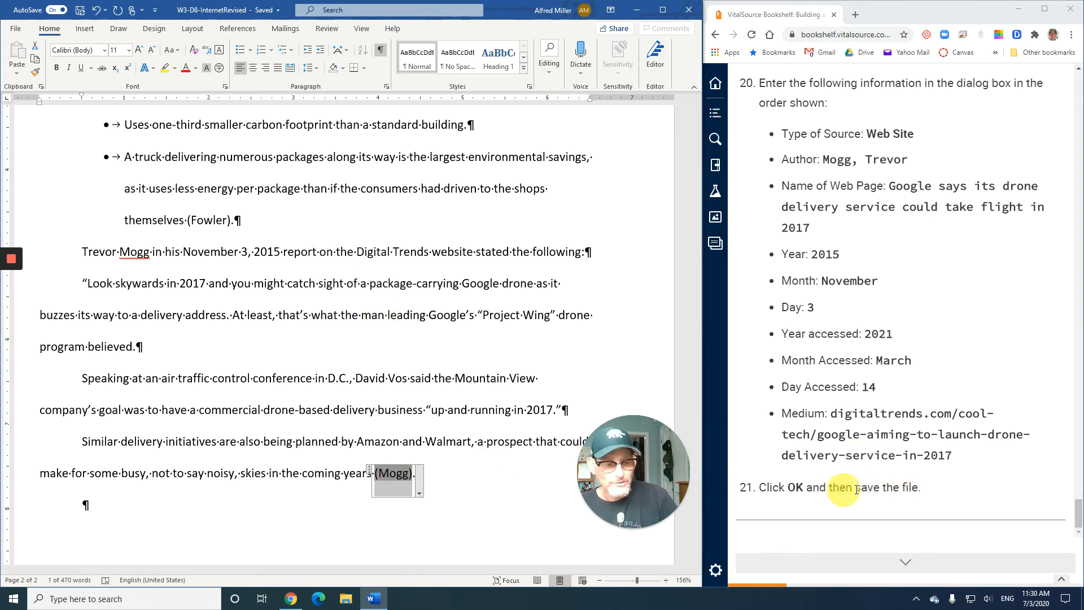
- Go to the textbook's next section, Working with Bibliographies, and read the first instructions of exercise W3-D10
click(912, 565)
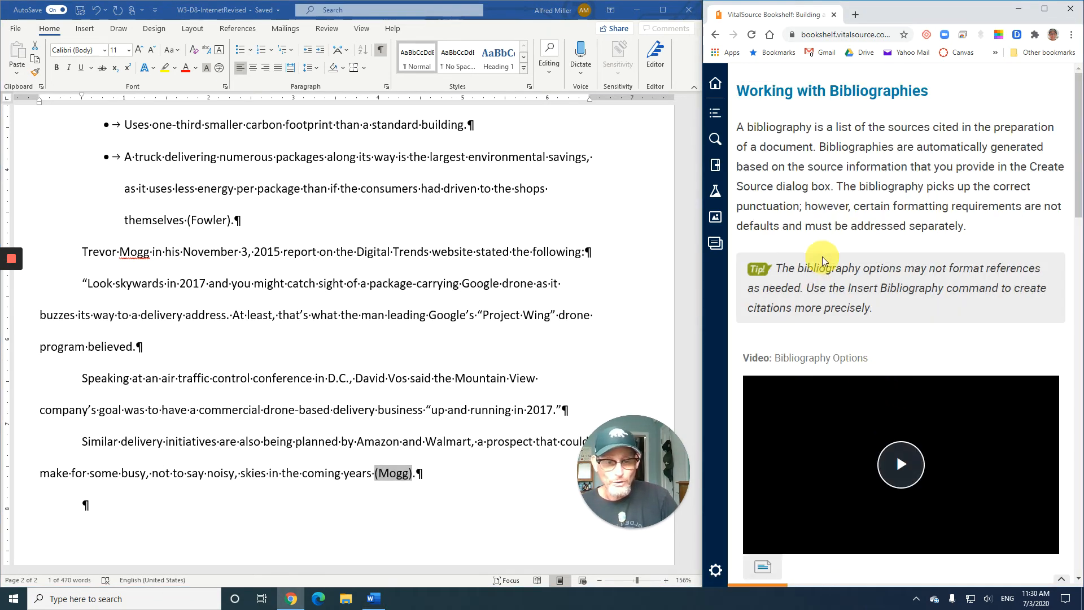
click(470, 410)
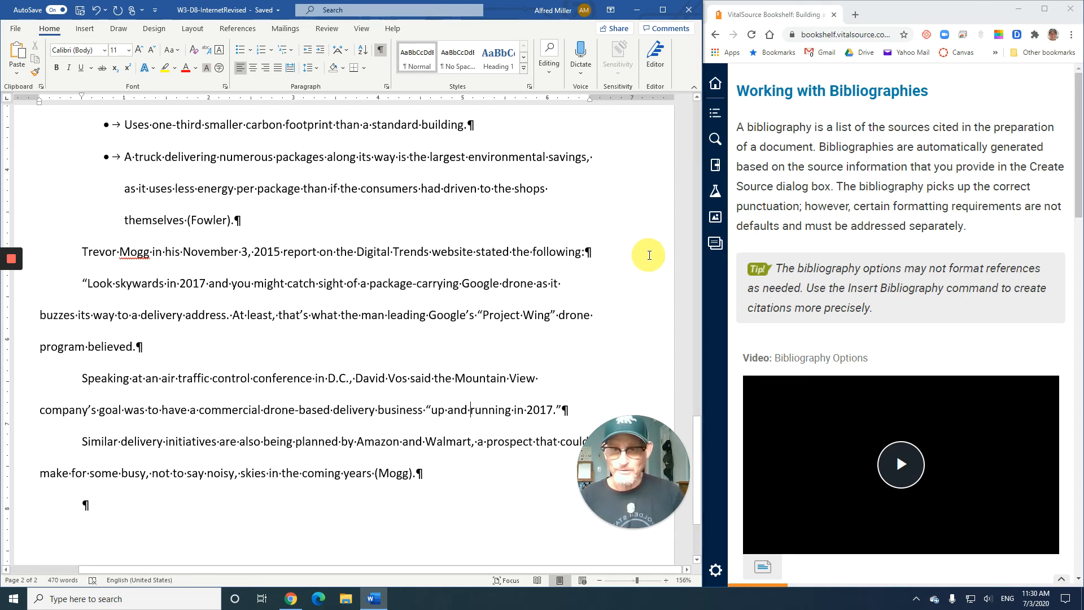
scroll(904, 304, down, 4)
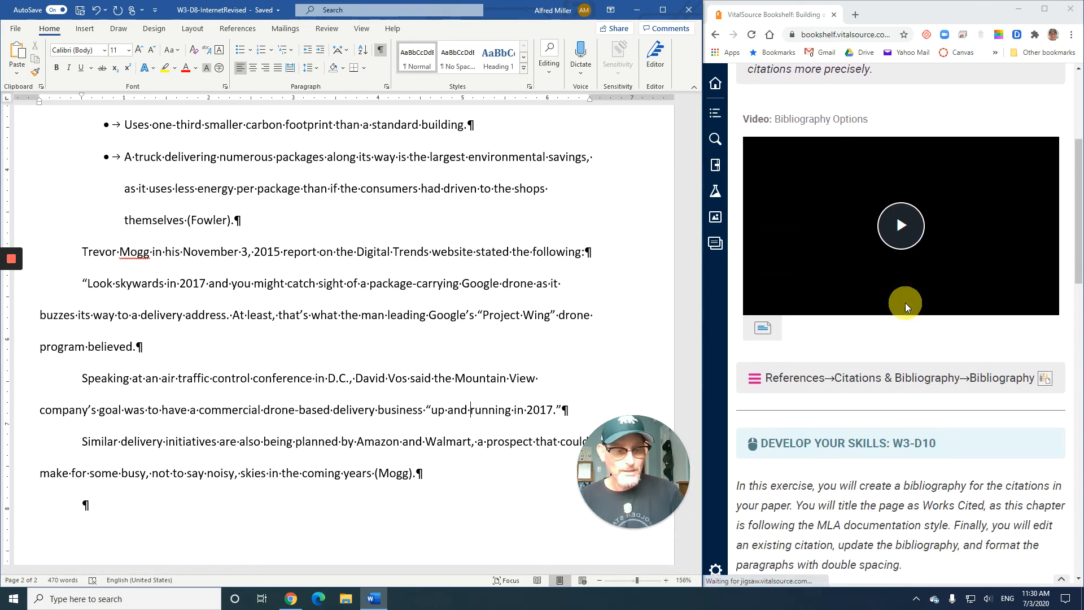
scroll(906, 302, down, 4)
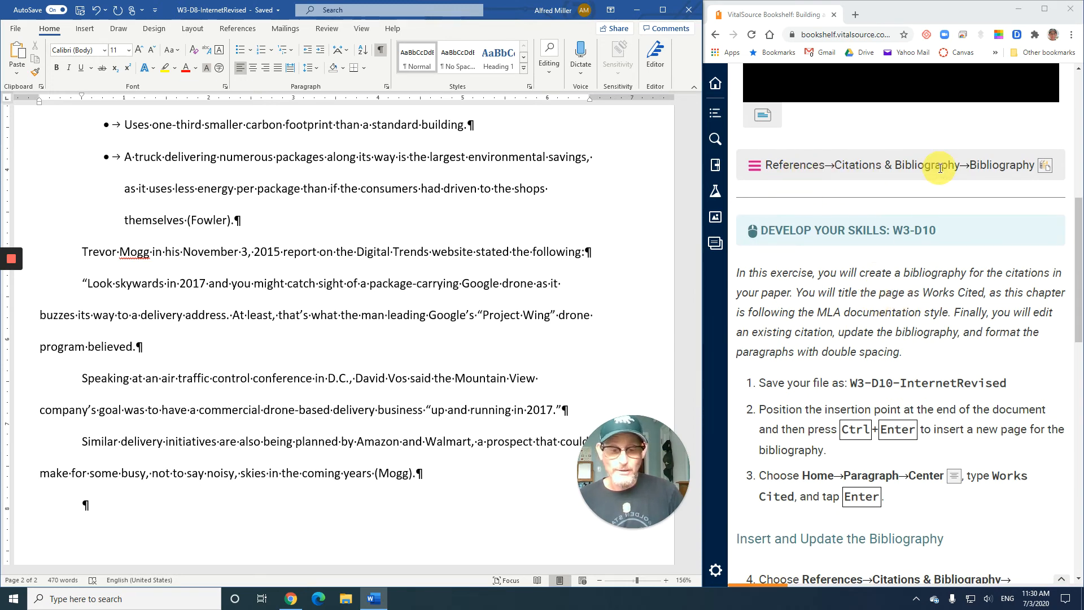
scroll(897, 268, down, 2)
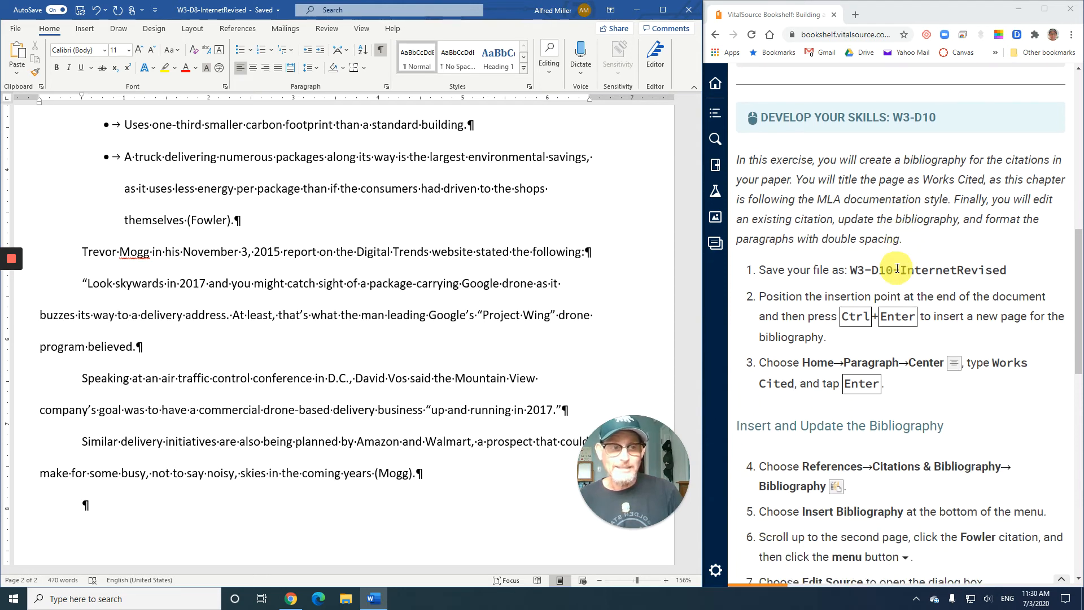
scroll(897, 268, down, 2)
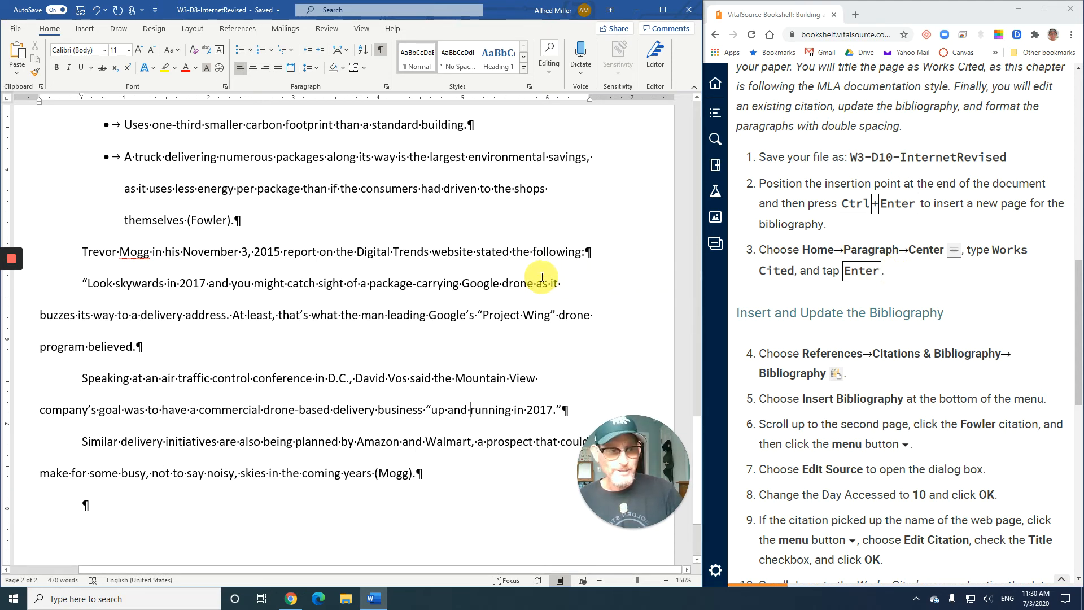
- Remove the first-line indent from the empty last paragraph and insert a page break there for the bibliography page
scroll(542, 277, down, 2)
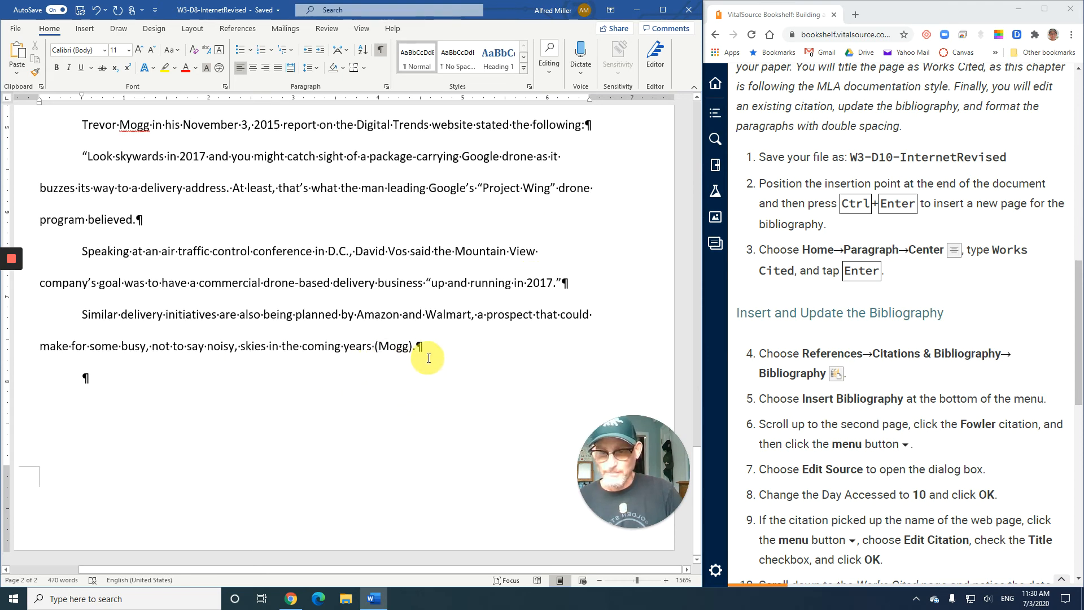
click(428, 356)
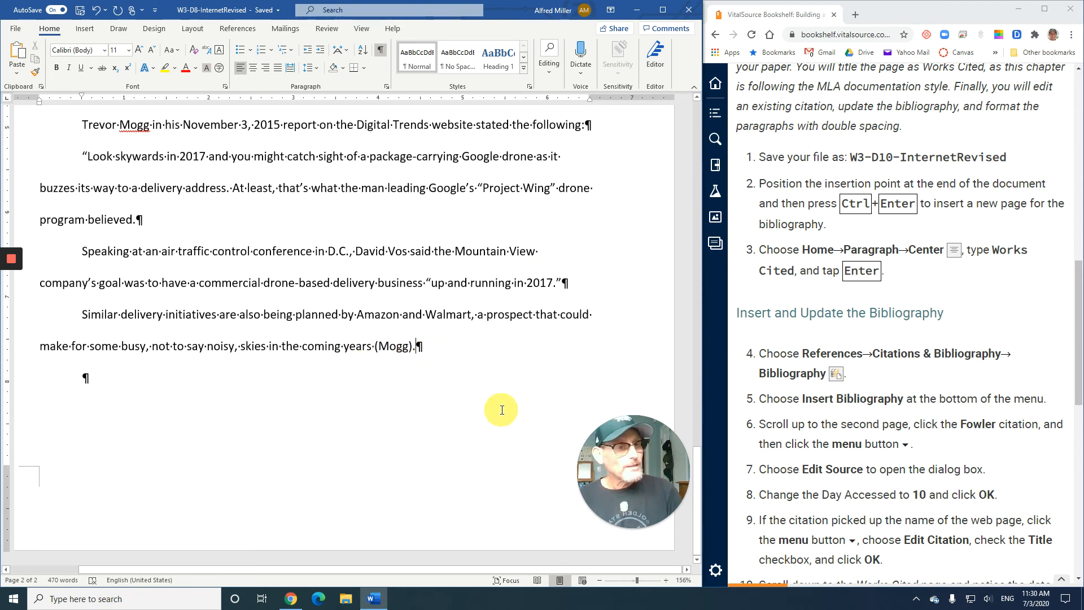
click(100, 380)
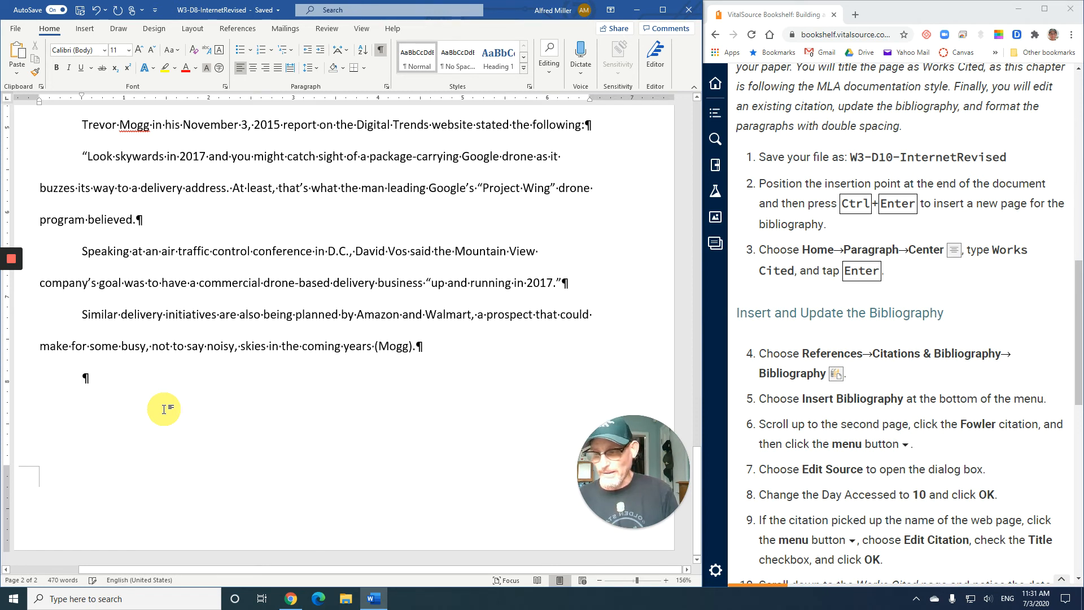
key(BackSpace)
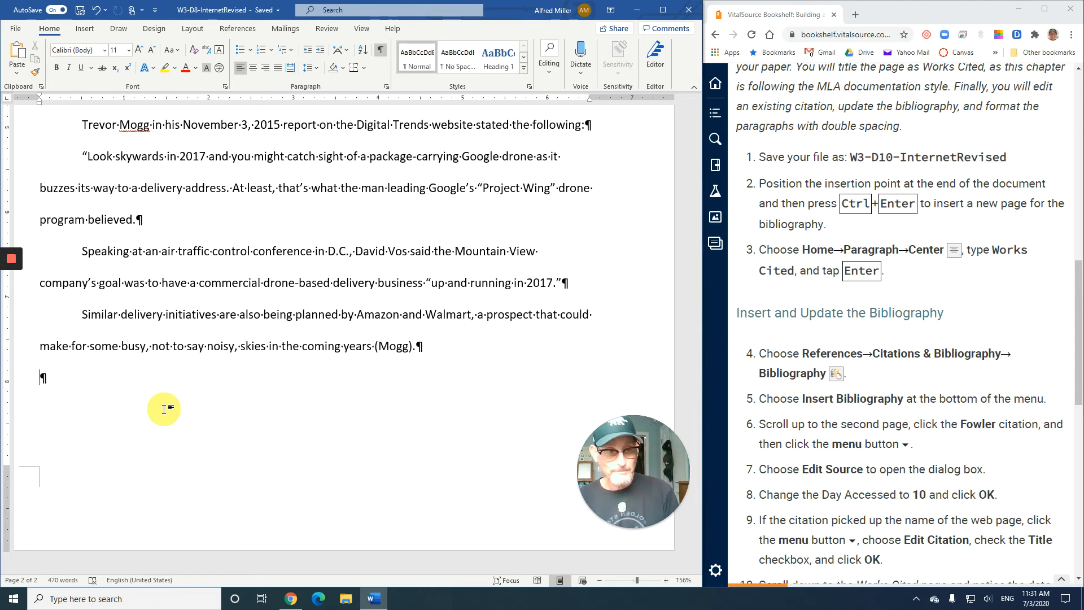
key(ctrl+Return)
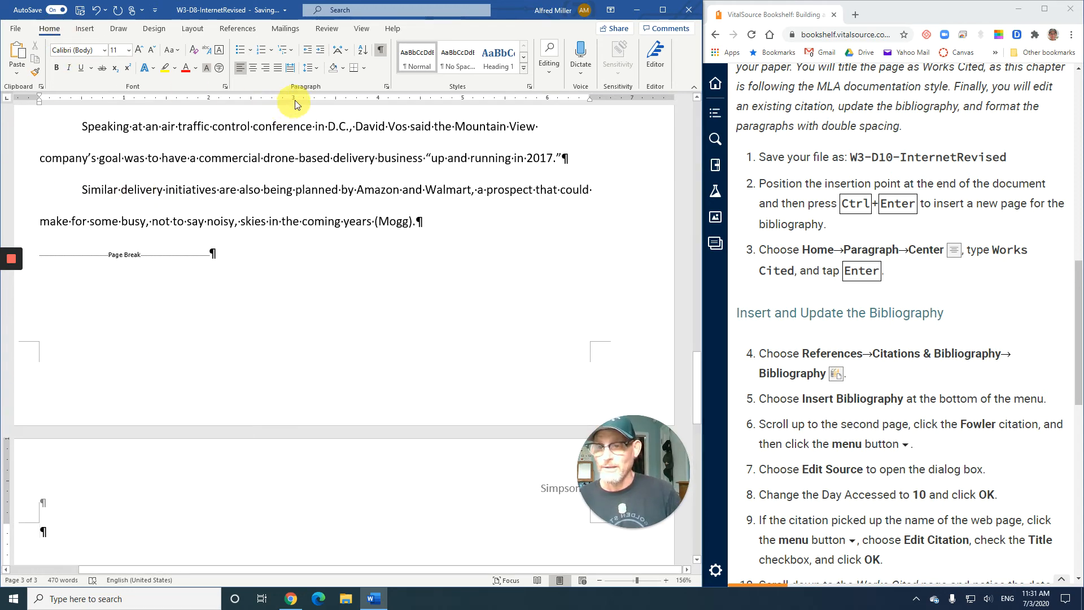
- Center the new page's first line, enter the title "Works Cited" and start a new paragraph below it
click(256, 67)
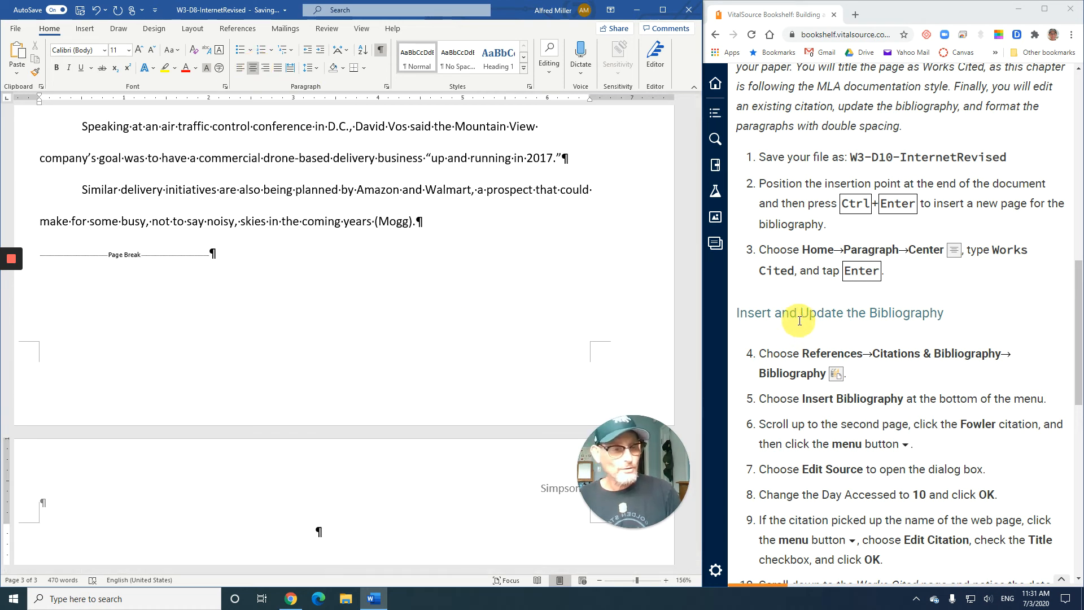
scroll(796, 318, down, 2)
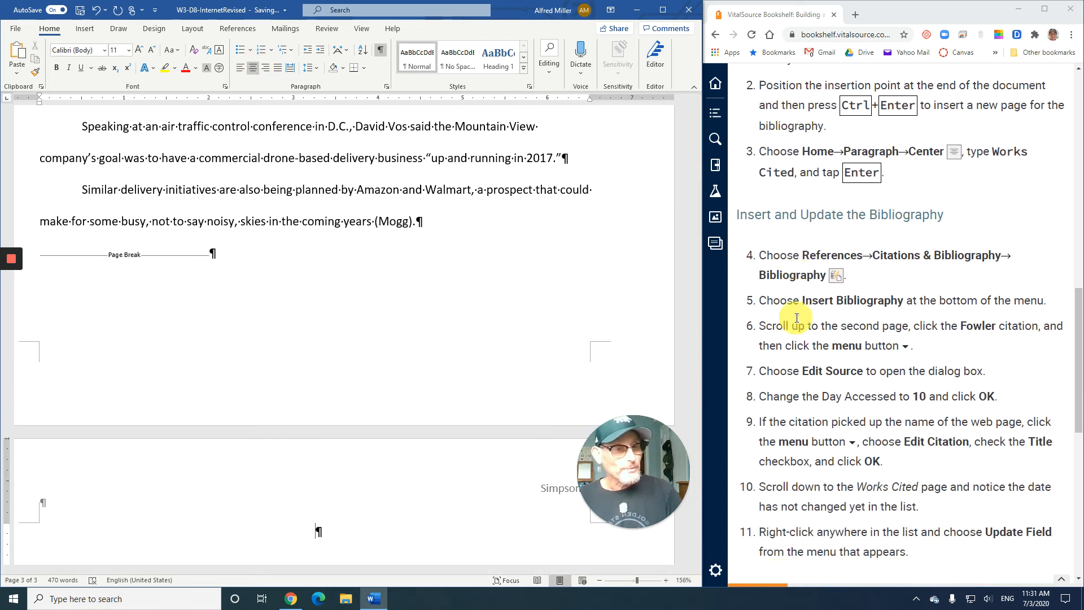
text(Works)
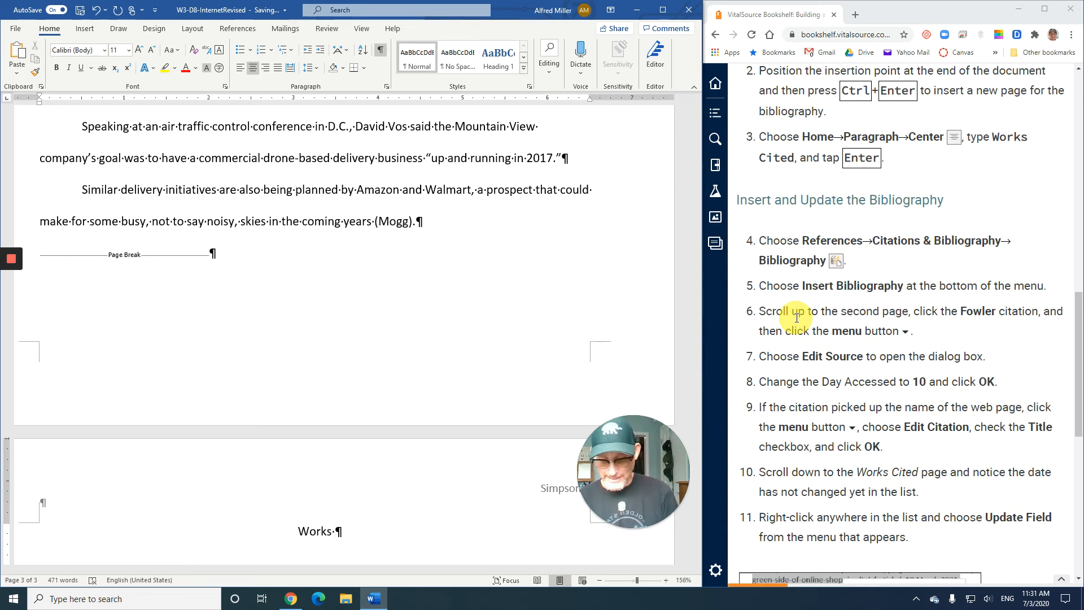
text(Cited)
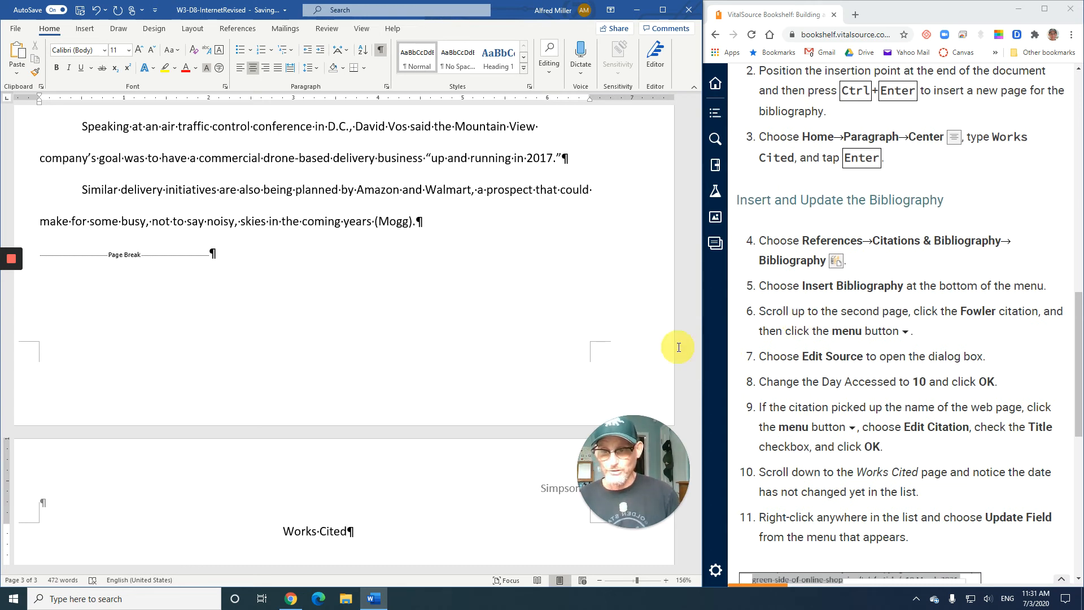
scroll(442, 336, down, 6)
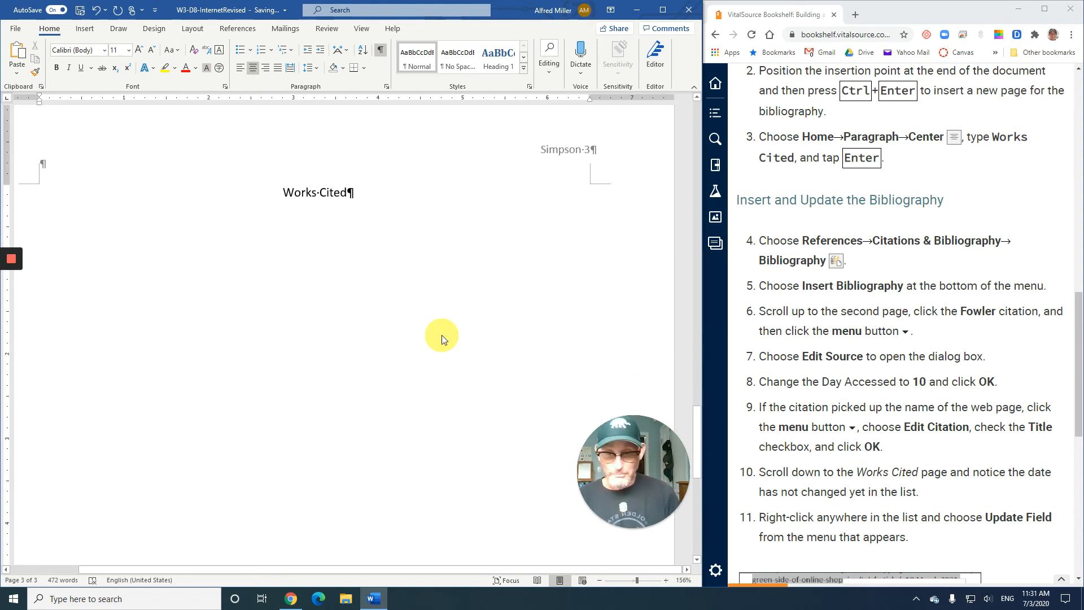
key(Return)
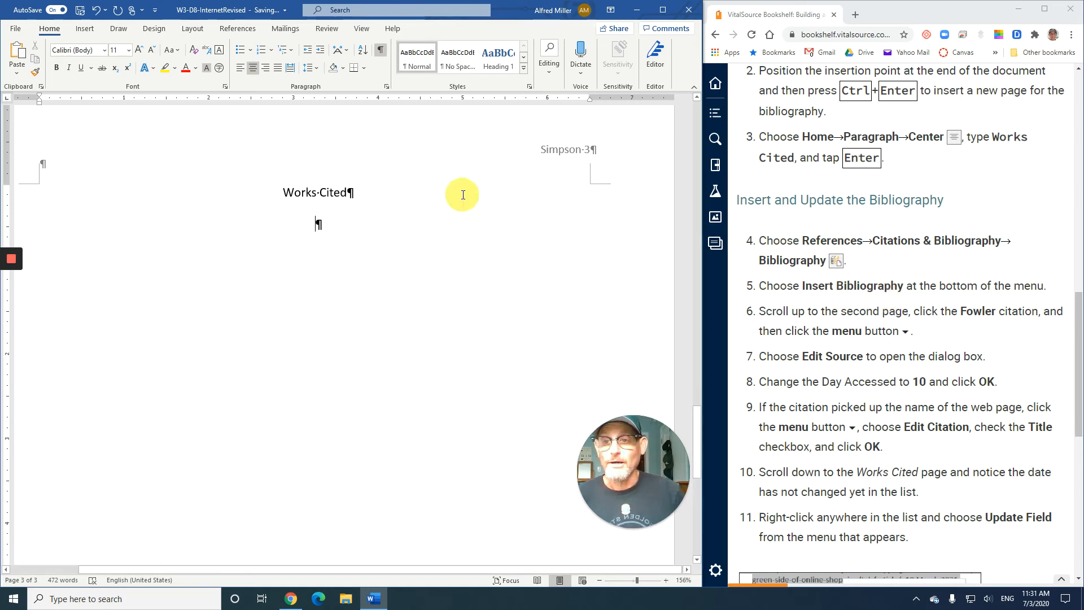
- Insert a plain bibliography without a built-in heading below the Works Cited title
click(243, 29)
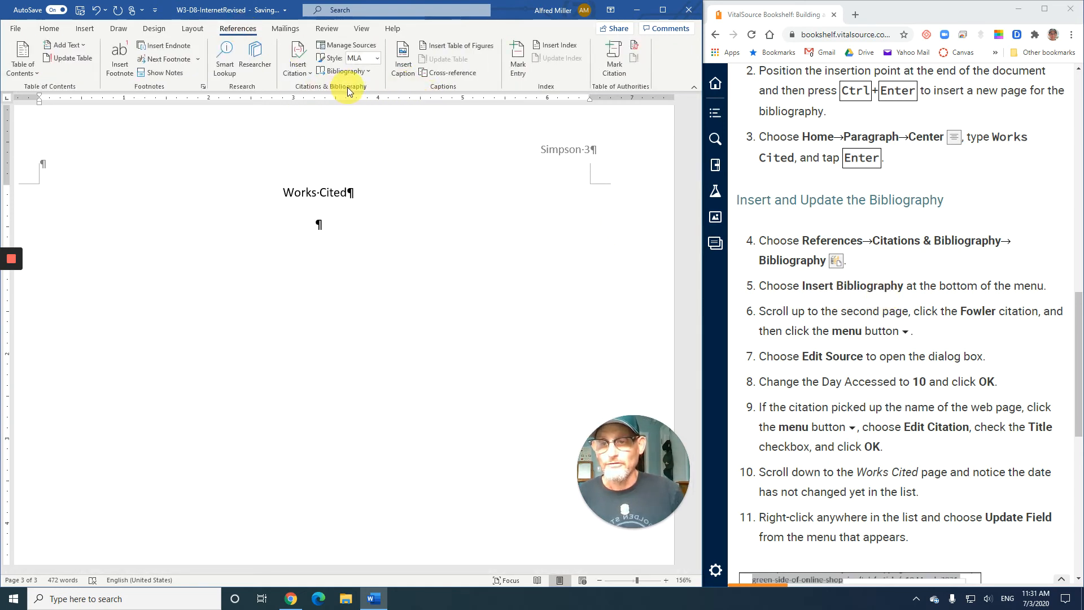
click(350, 71)
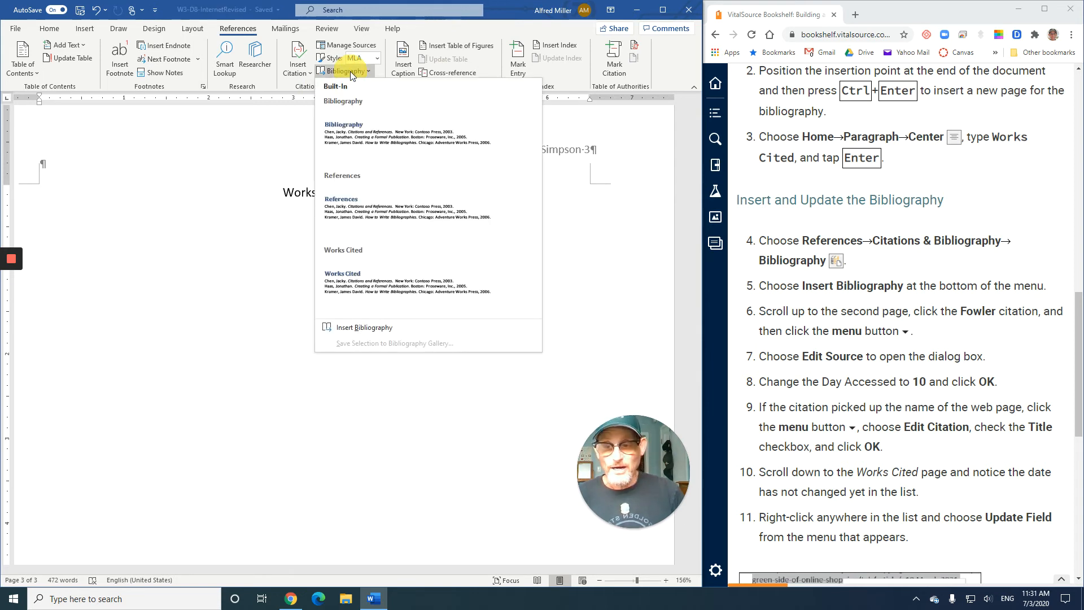
click(375, 328)
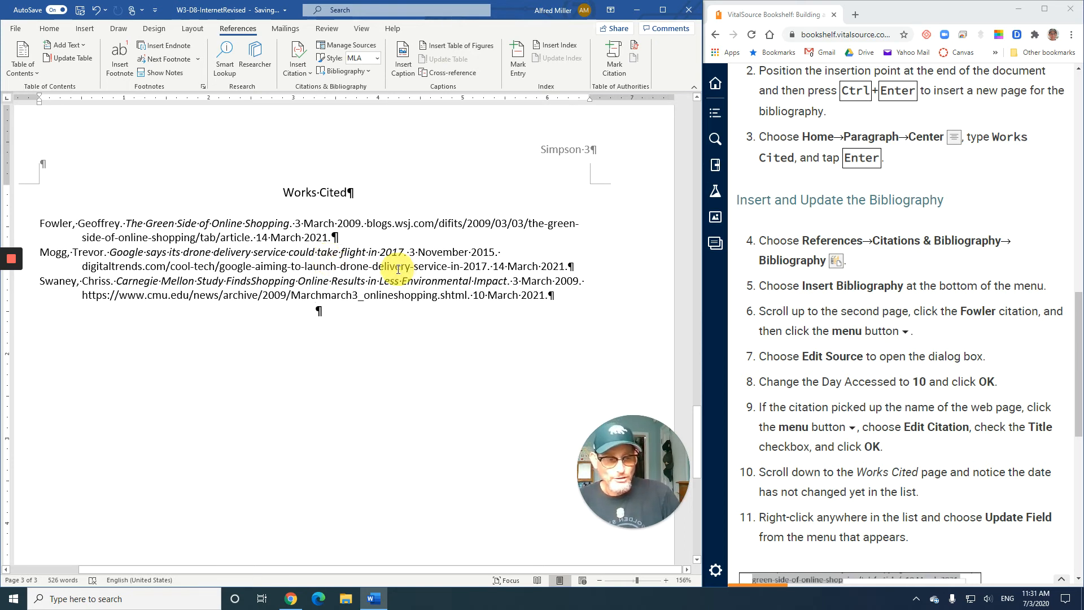
scroll(398, 269, down, 1)
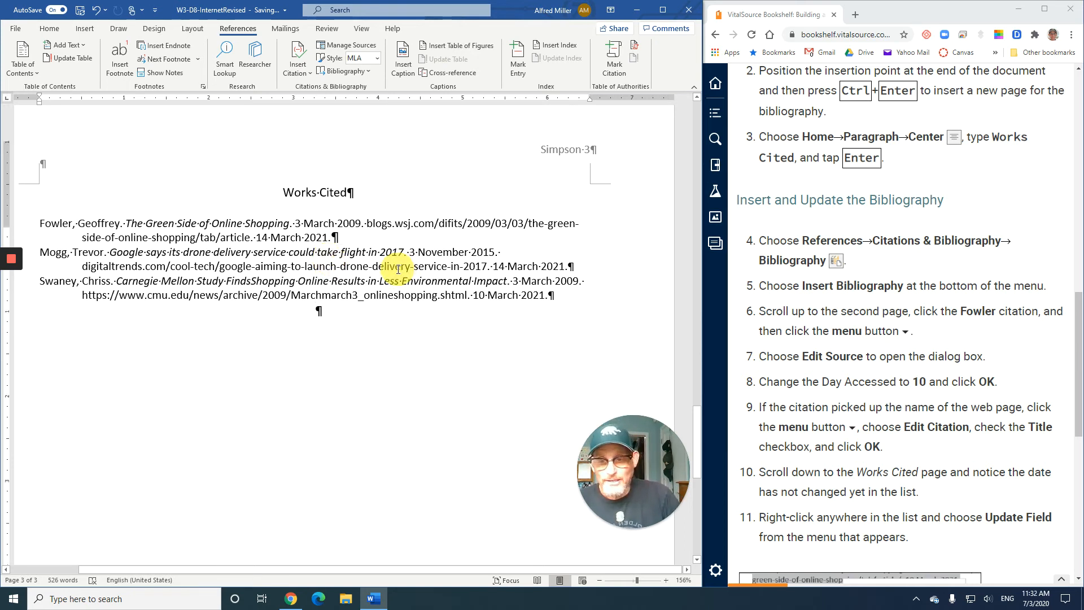
scroll(398, 269, up, 4)
scroll(397, 269, down, 2)
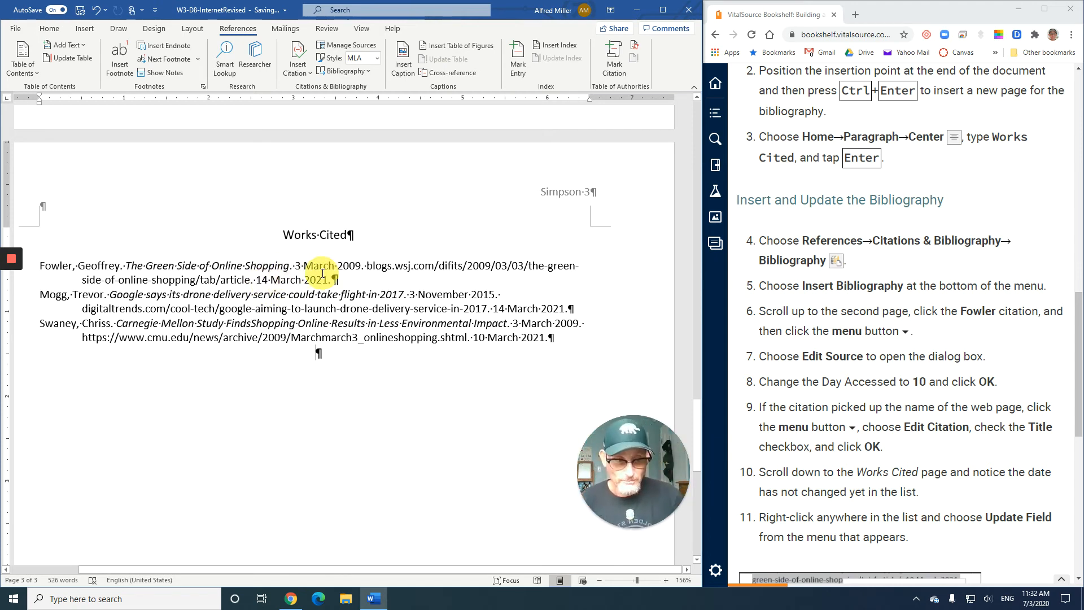
- Edit the source of the citation in the last bullet on page 2, setting Day Accessed to 10
scroll(319, 274, up, 5)
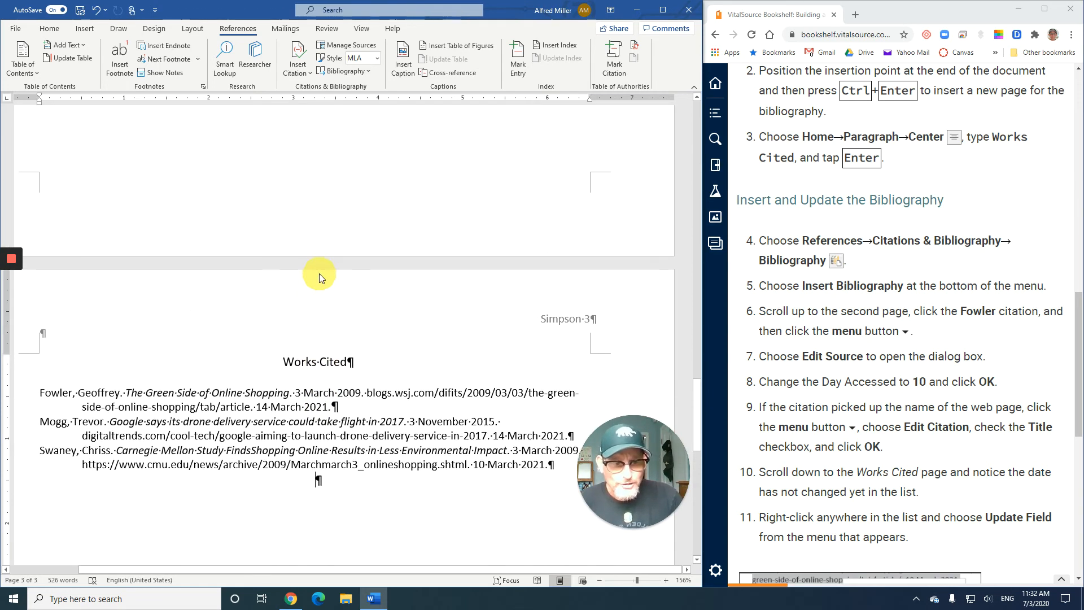
scroll(320, 274, up, 5)
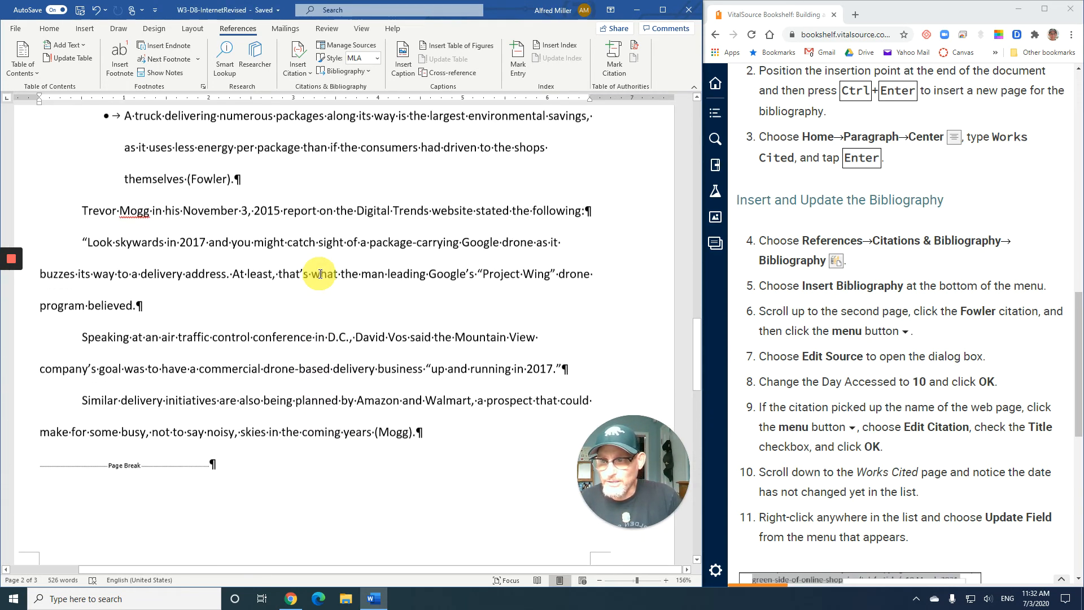
click(213, 224)
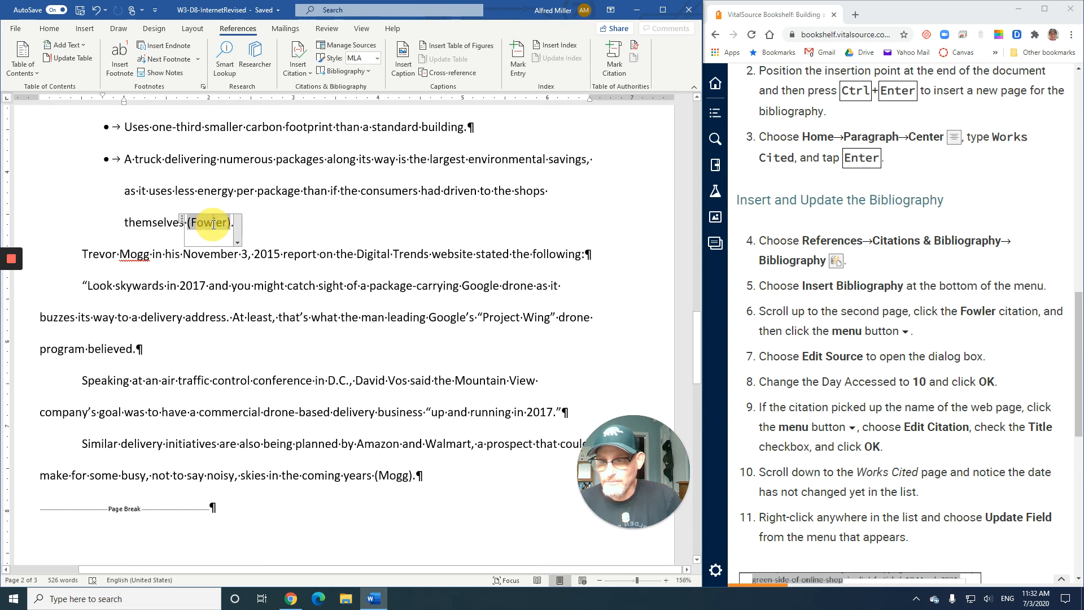
click(237, 242)
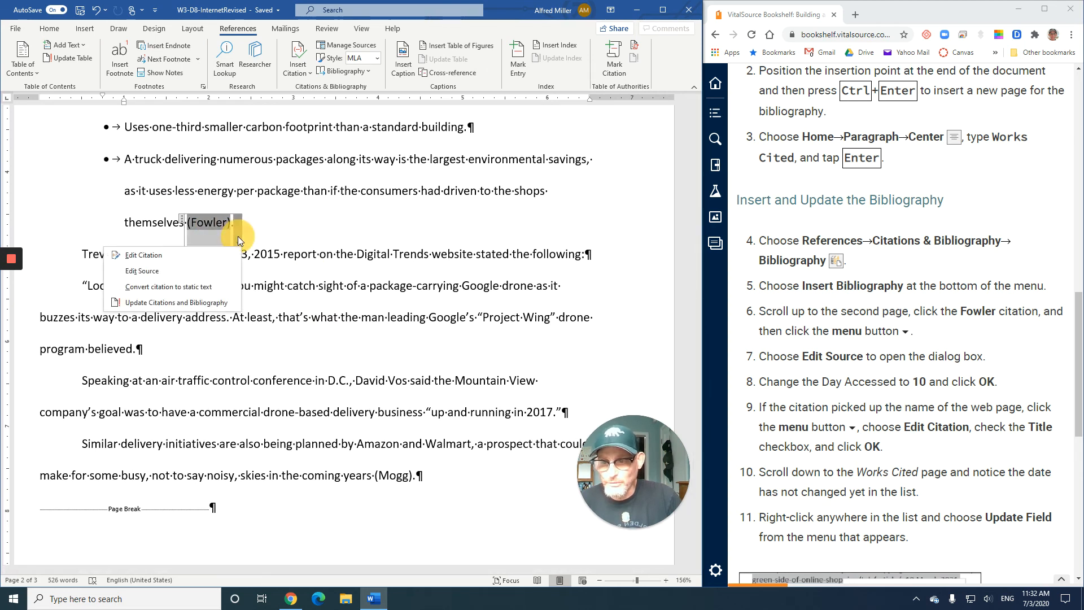
click(208, 273)
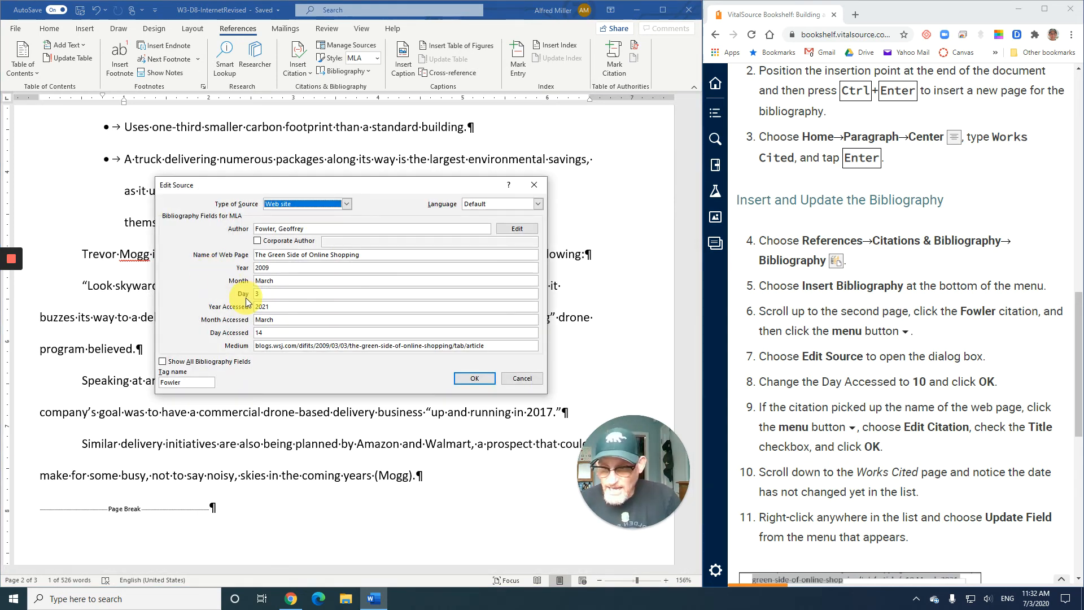
click(260, 333)
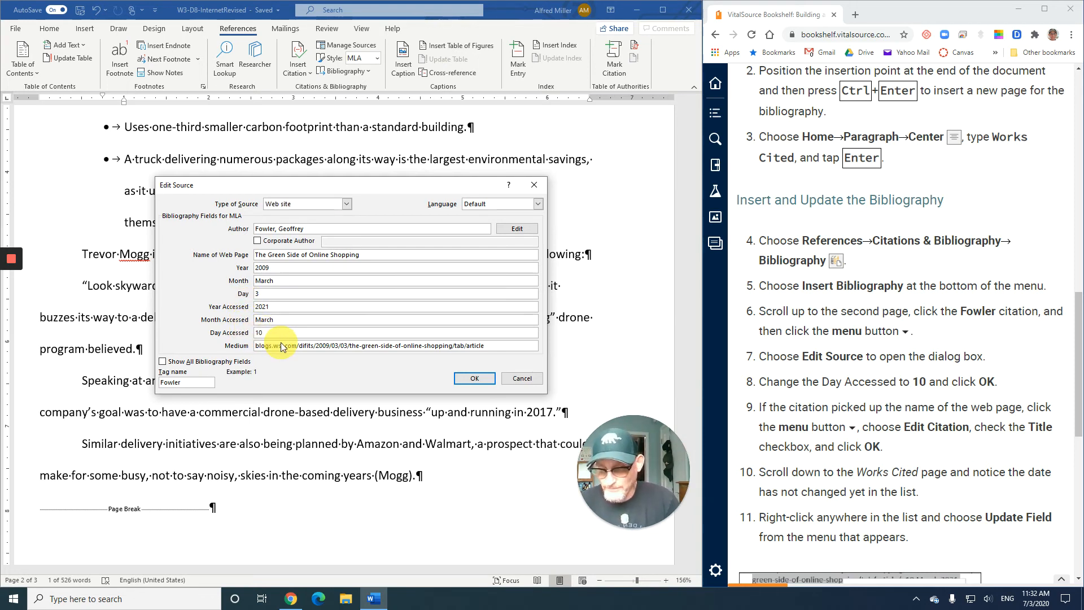
click(473, 378)
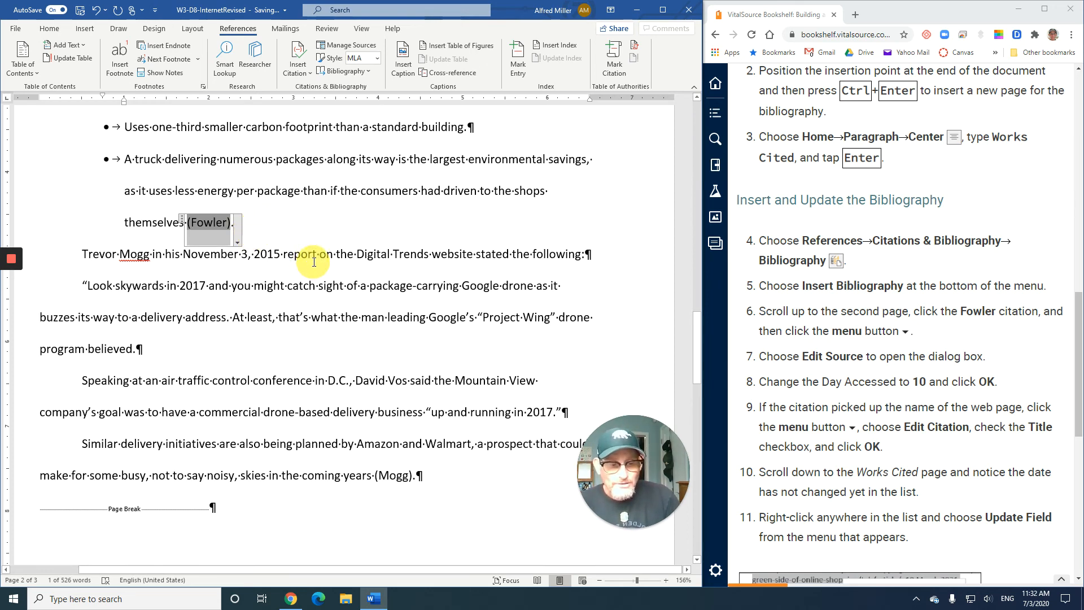
- Update the bibliography field on the Works Cited page so it picks up the edited source
scroll(314, 261, down, 6)
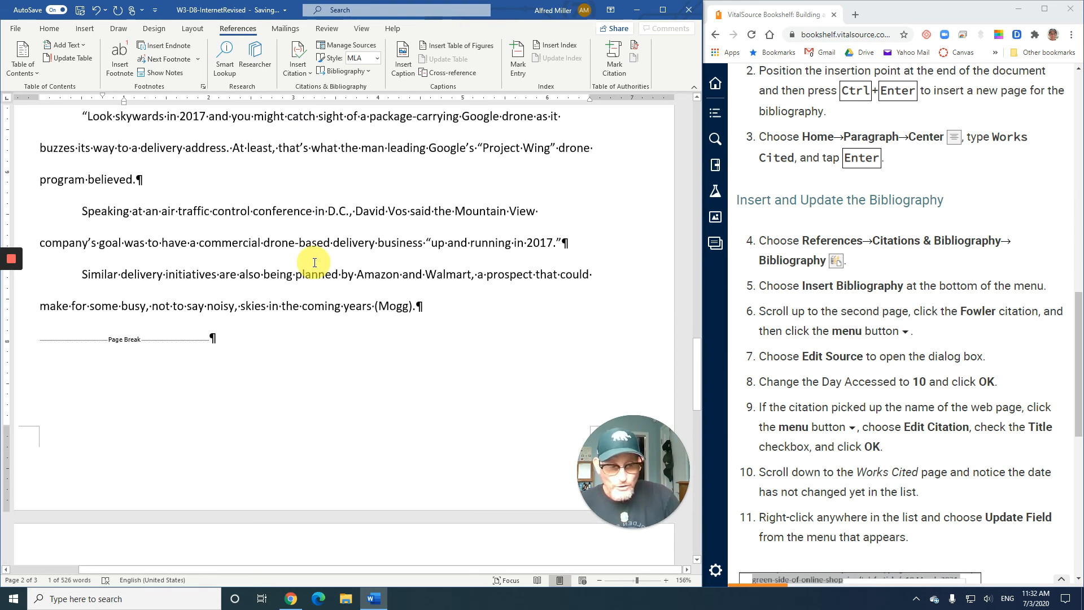
scroll(314, 264, down, 3)
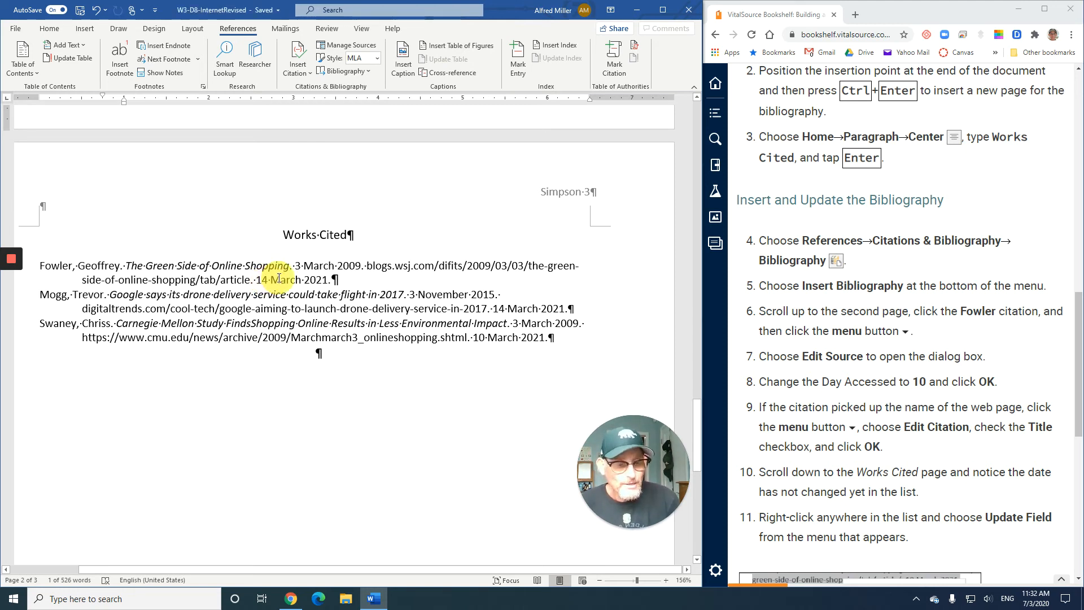
scroll(852, 400, down, 5)
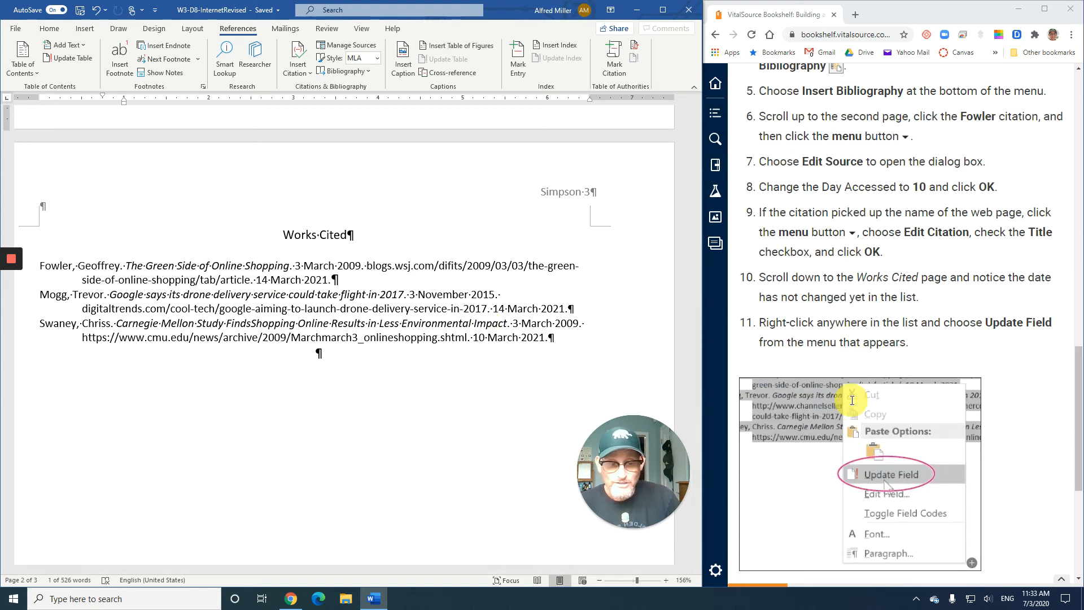
right_click(301, 283)
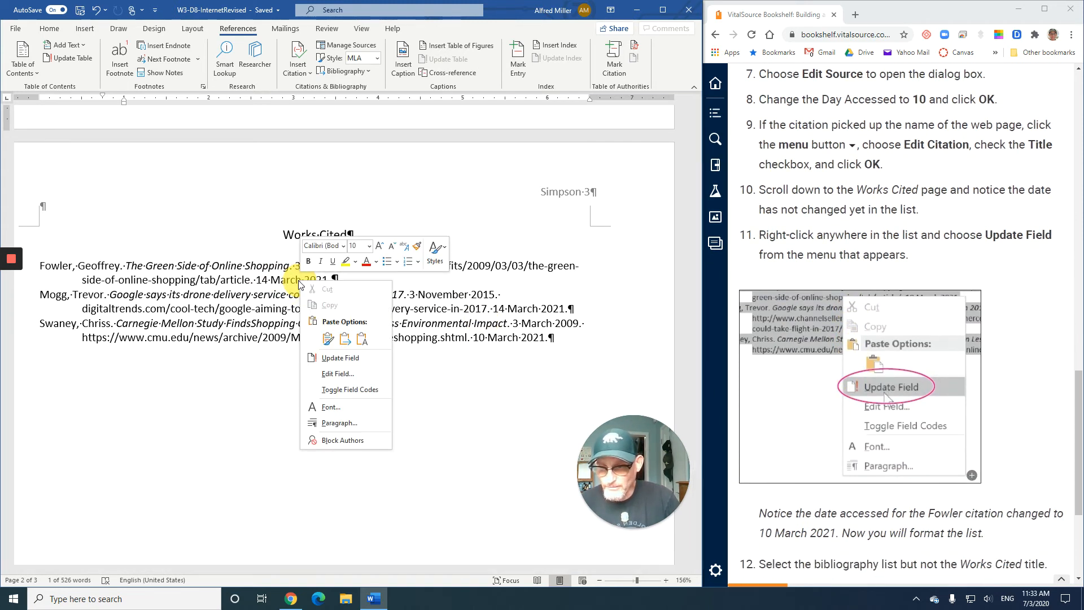
click(285, 284)
right_click(275, 288)
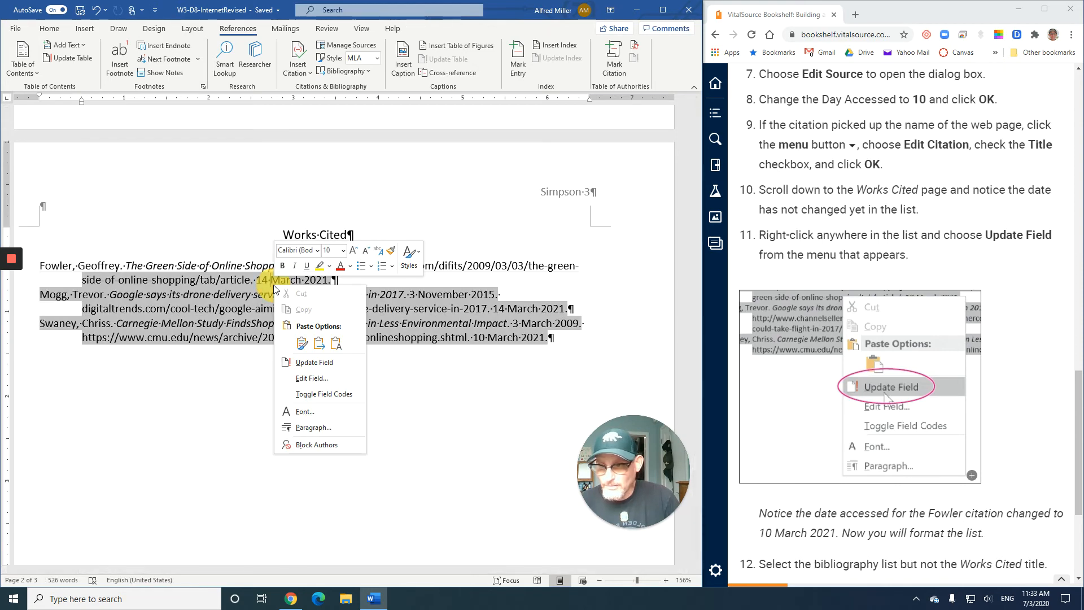
click(264, 267)
right_click(263, 269)
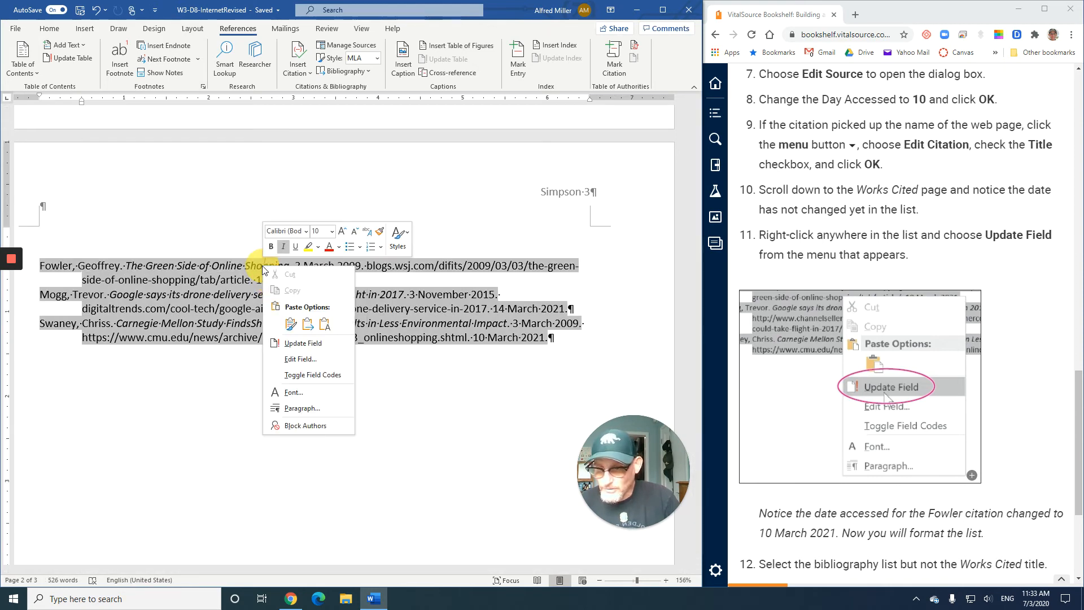
click(314, 350)
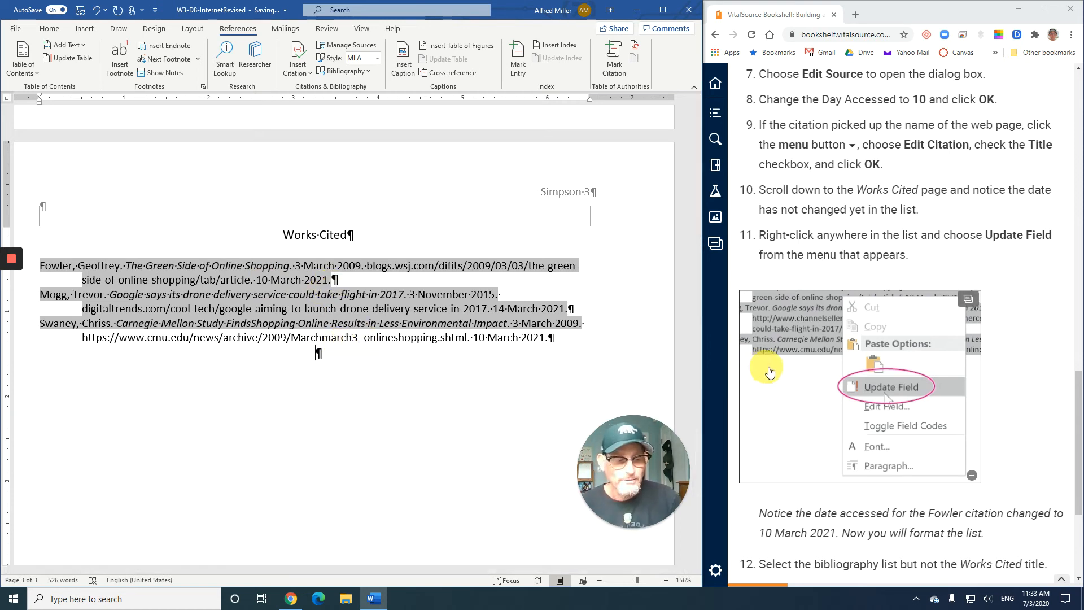
- Set the line spacing of all bibliography entries, excluding the Works Cited title, to 2.0 and save the document
scroll(762, 432, down, 3)
scroll(825, 381, down, 2)
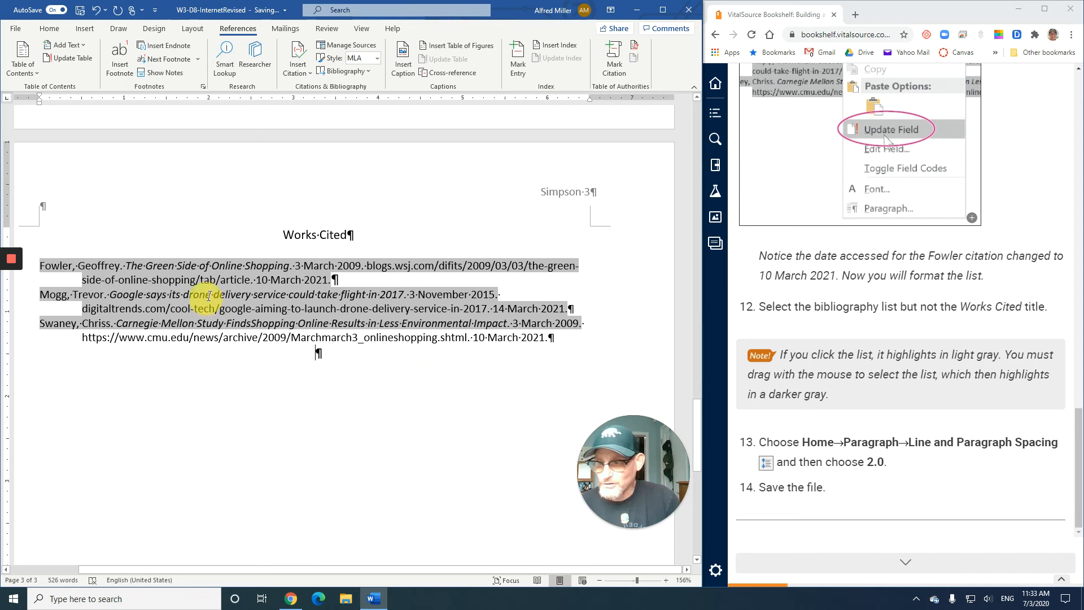
click(206, 338)
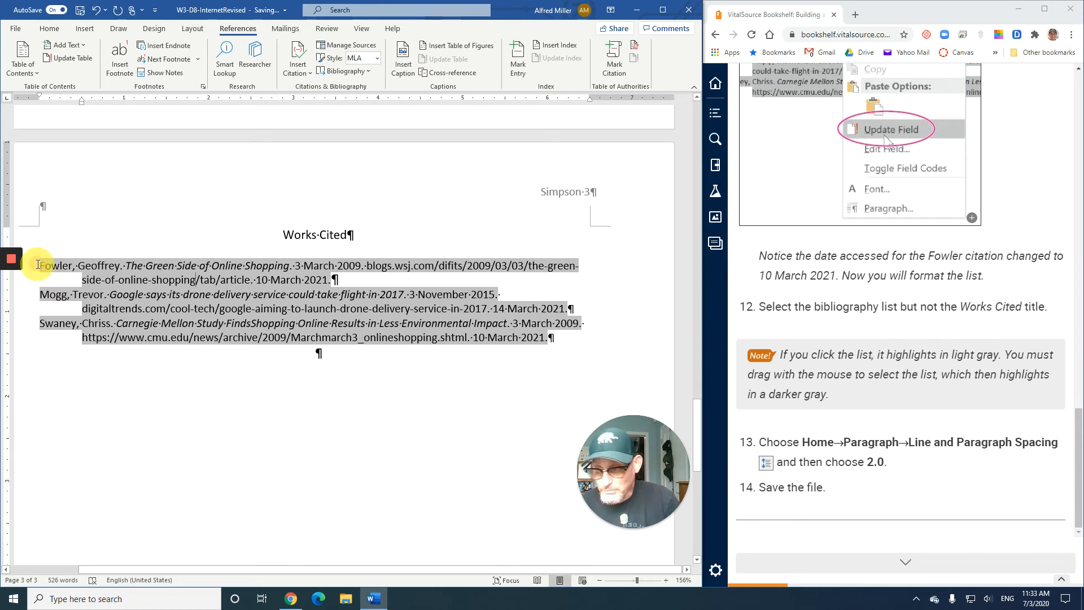
mouse_move(38, 265)
mouse_down()
mouse_move(138, 278)
mouse_move(308, 338)
mouse_move(549, 341)
mouse_up()
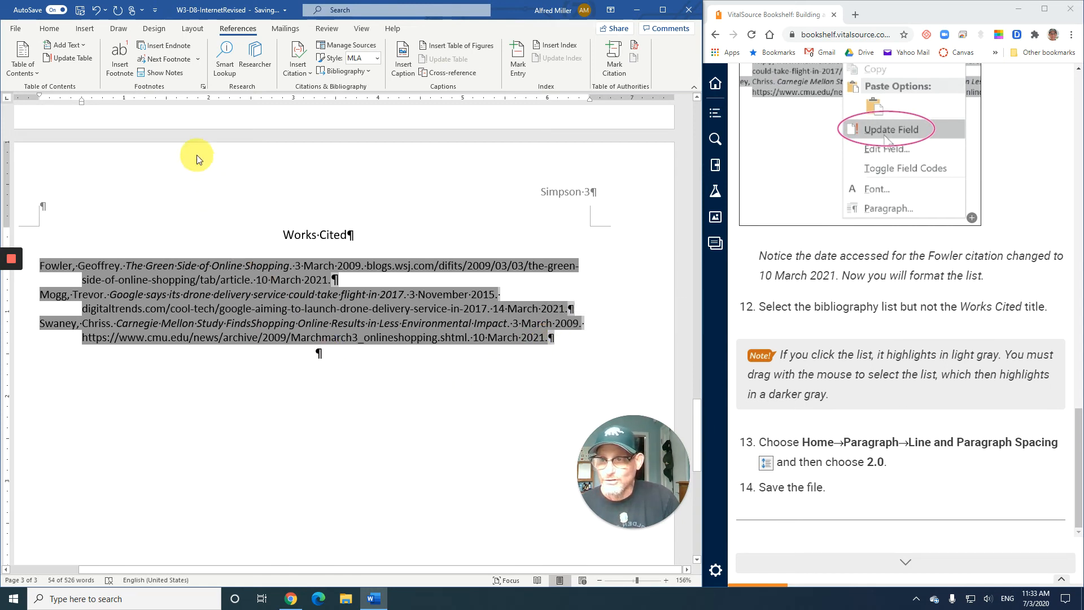
click(49, 28)
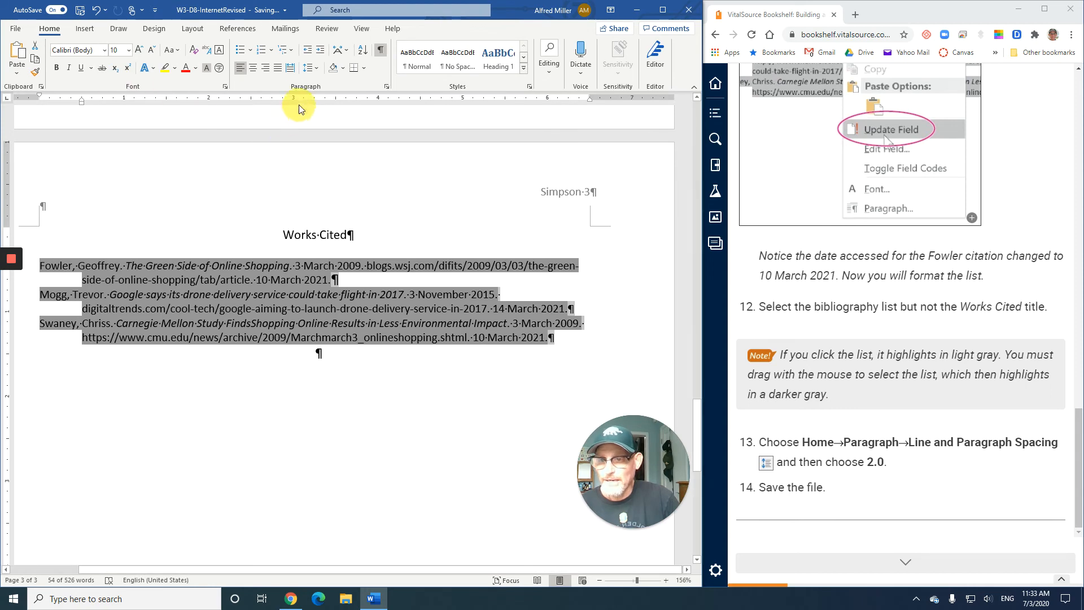
click(315, 68)
click(320, 132)
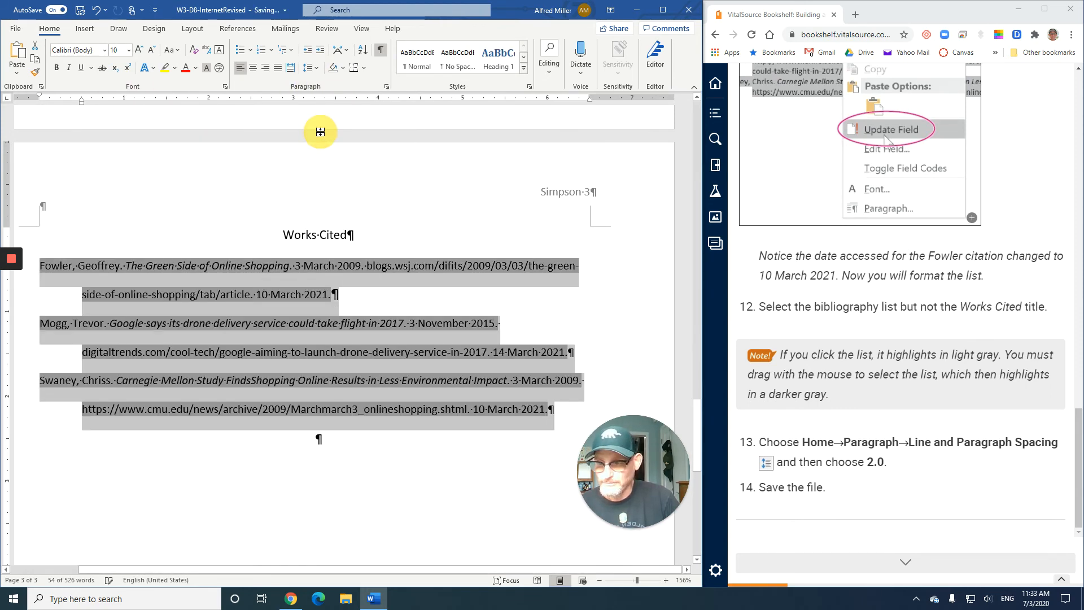
click(392, 243)
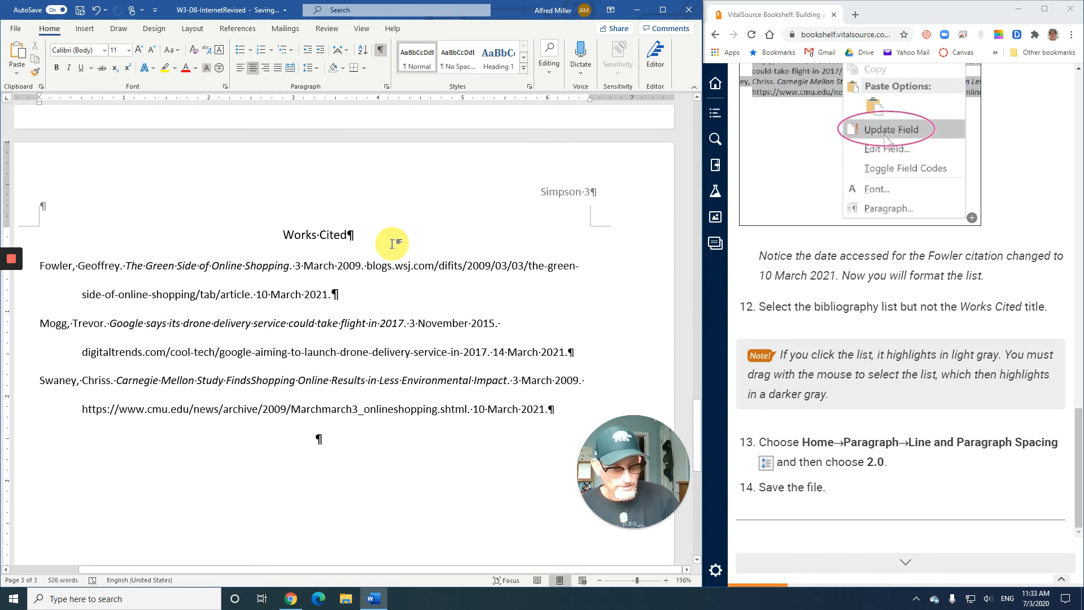
click(80, 12)
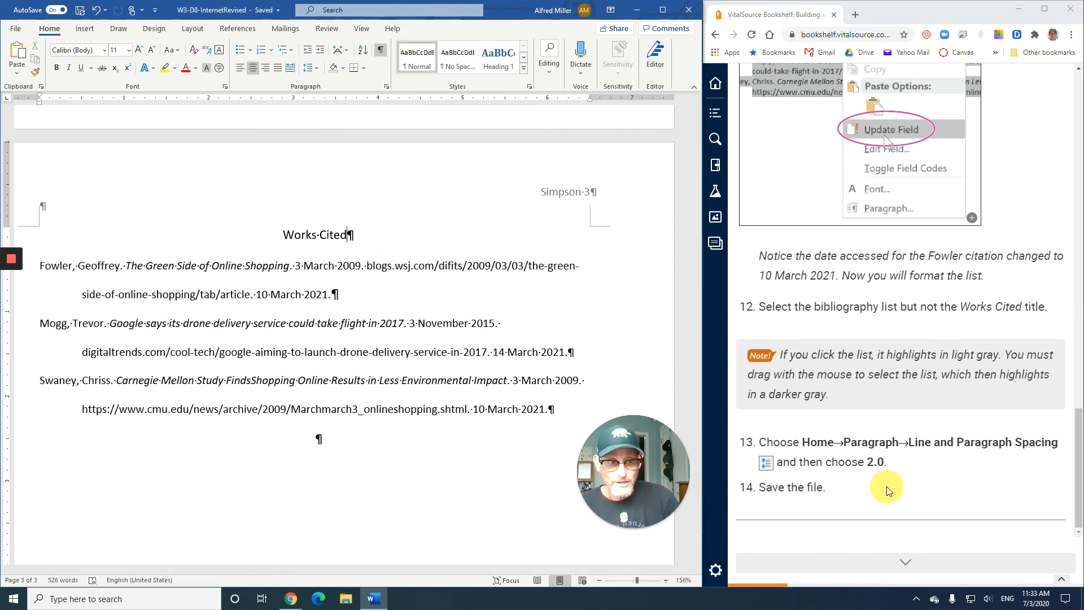
- Go to the textbook's section on inserting captions and a table of figures and read the first instructions of exercise W3-D11
click(909, 563)
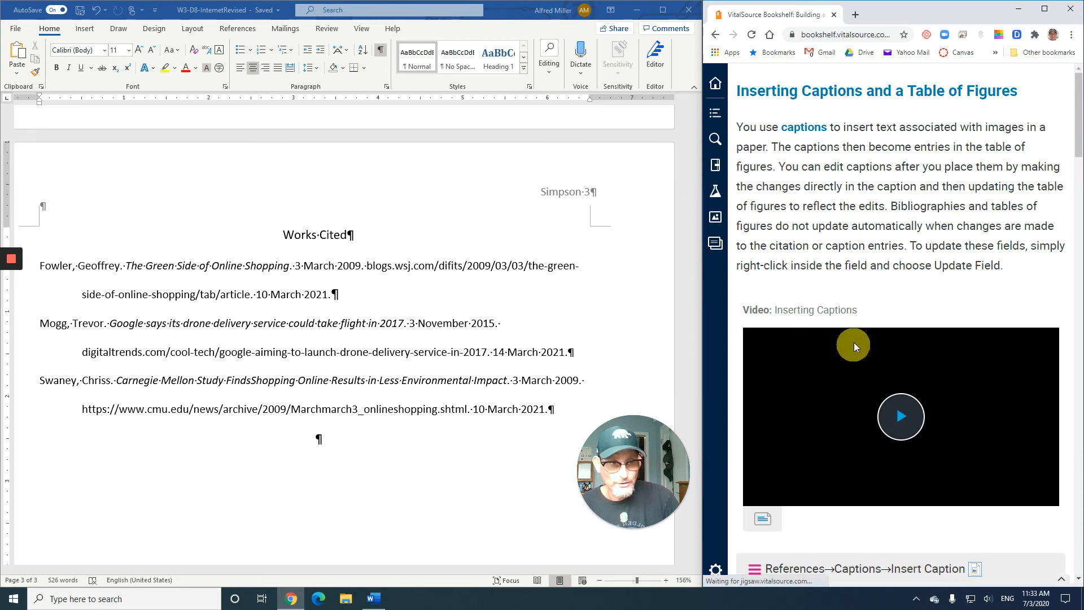
scroll(867, 299, down, 1)
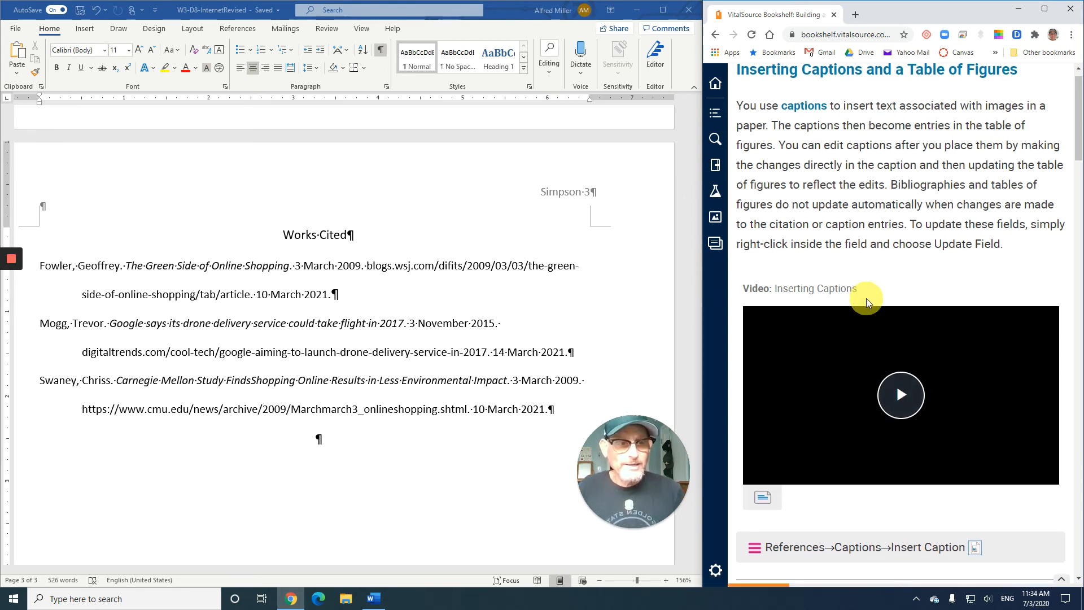
scroll(866, 296, up, 2)
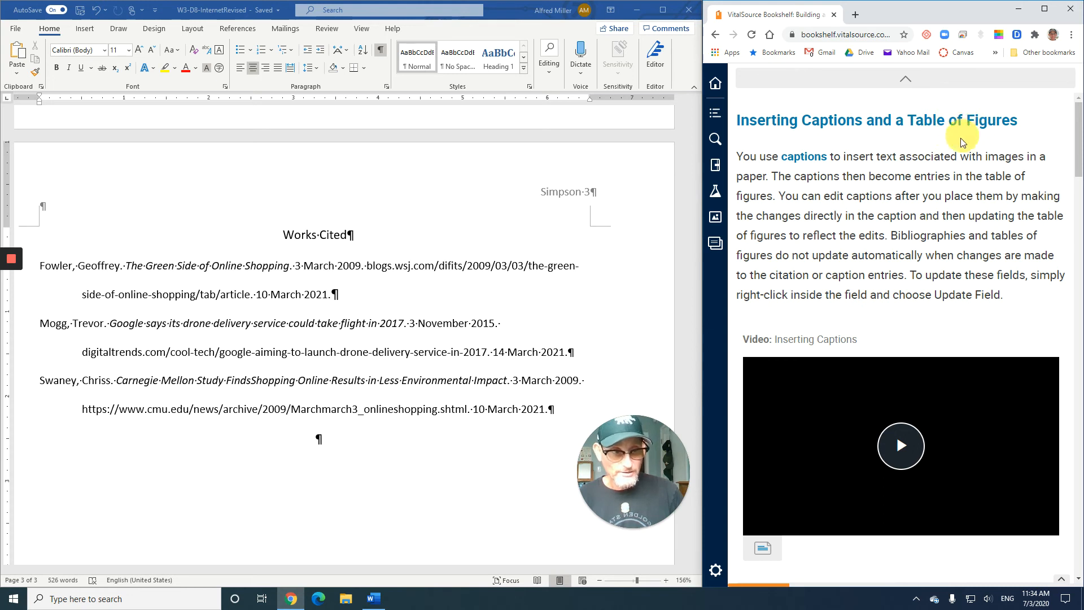
scroll(887, 249, down, 5)
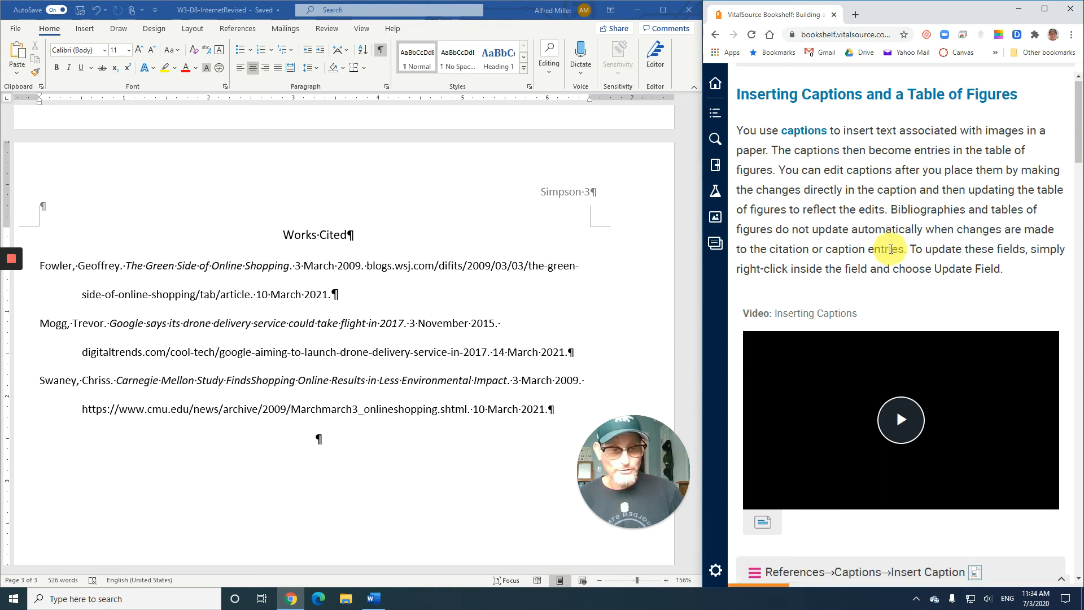
scroll(890, 249, down, 3)
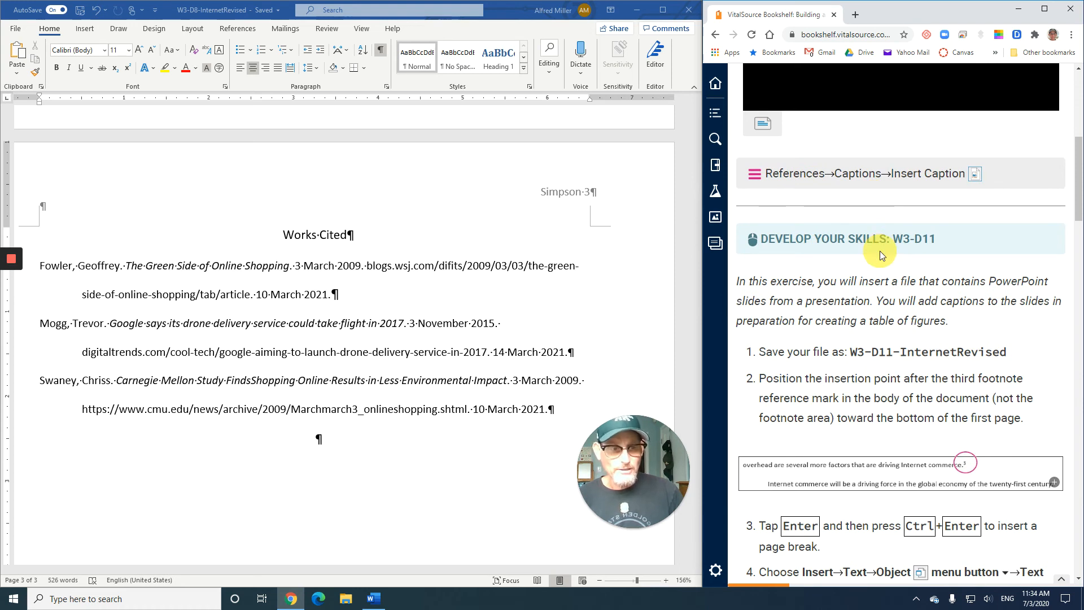
scroll(880, 252, down, 1)
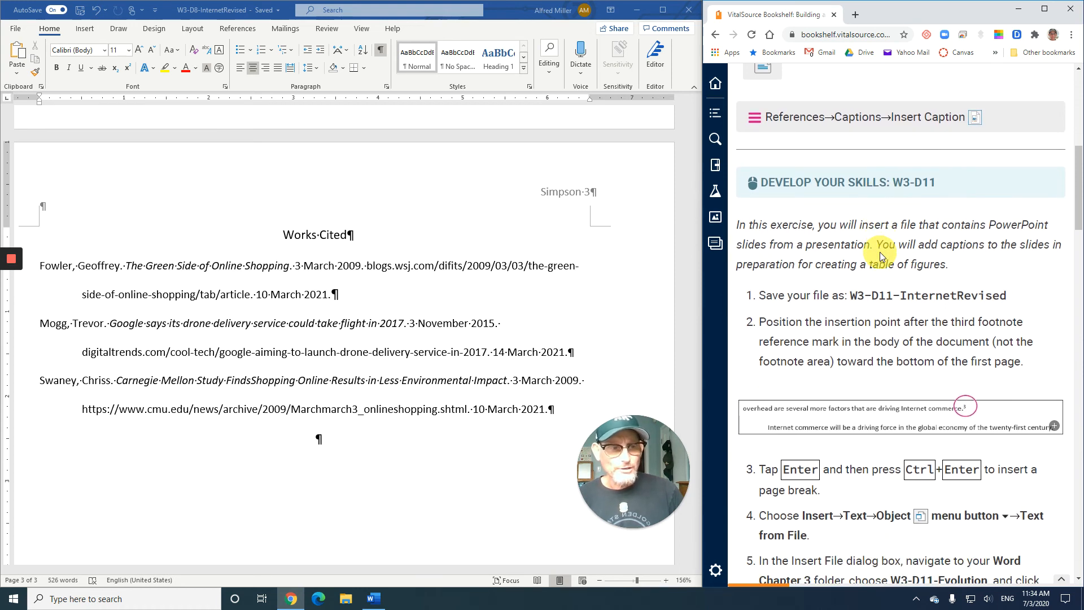
scroll(880, 256, down, 1)
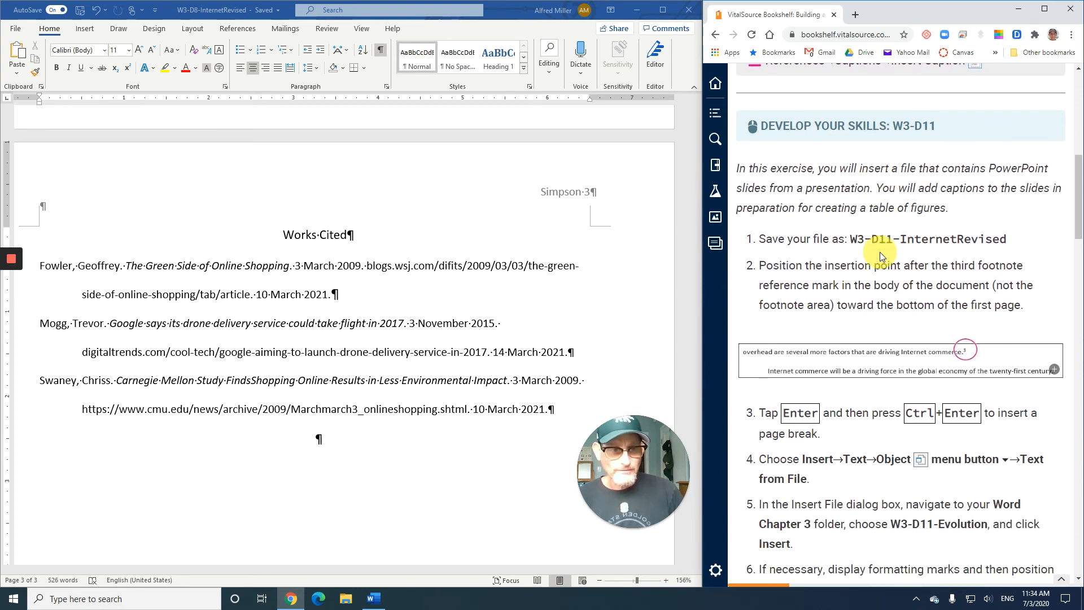
scroll(880, 252, down, 1)
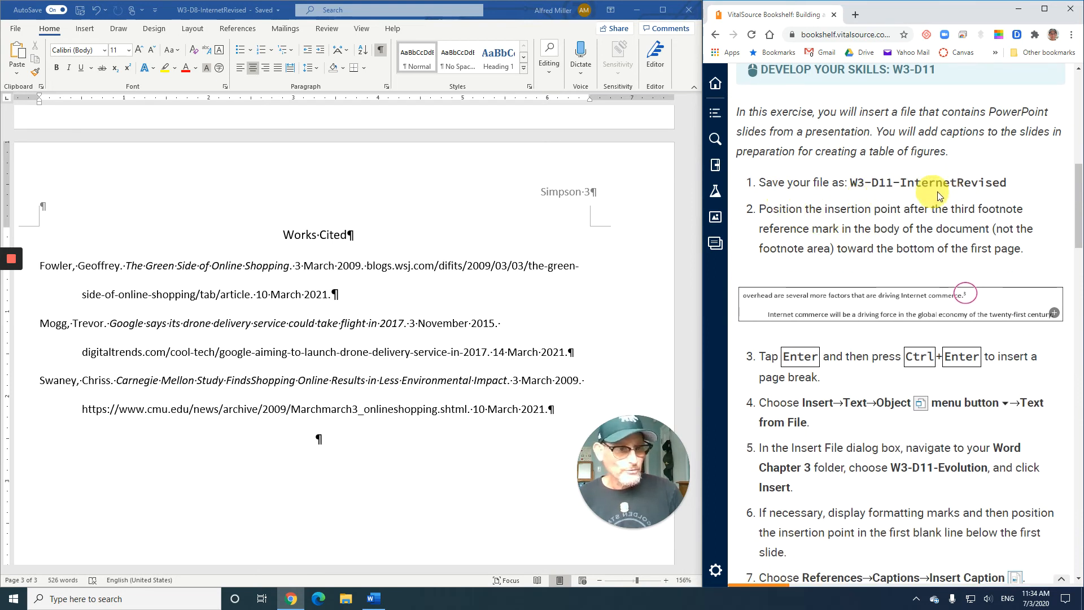
scroll(894, 214, down, 1)
scroll(894, 214, down, 1)
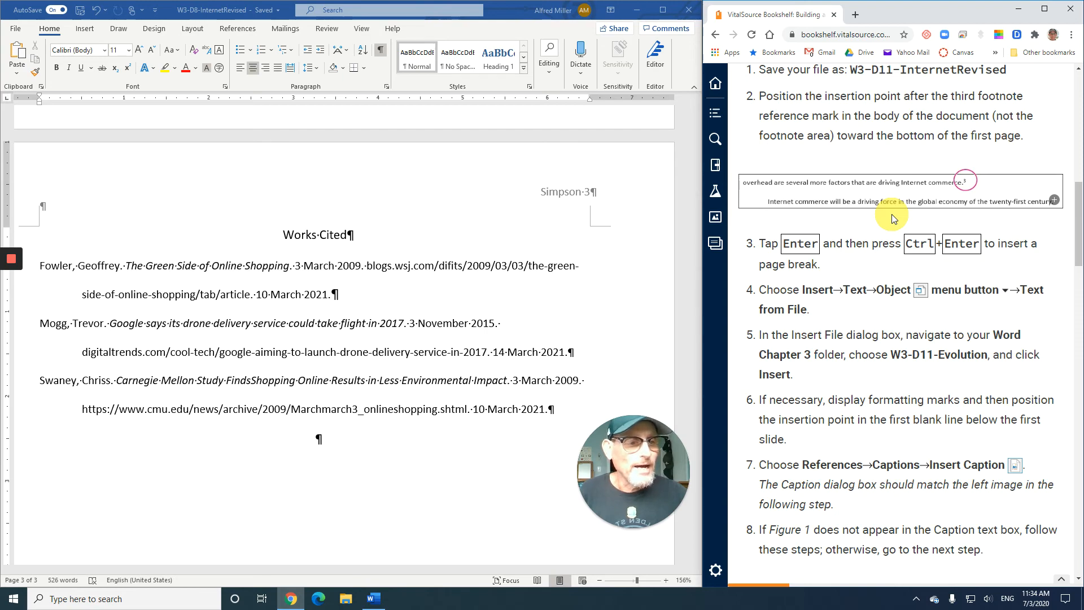
- Add a new paragraph after the third footnote reference mark in the body text of page 1 and insert a page break there
scroll(428, 225, up, 5)
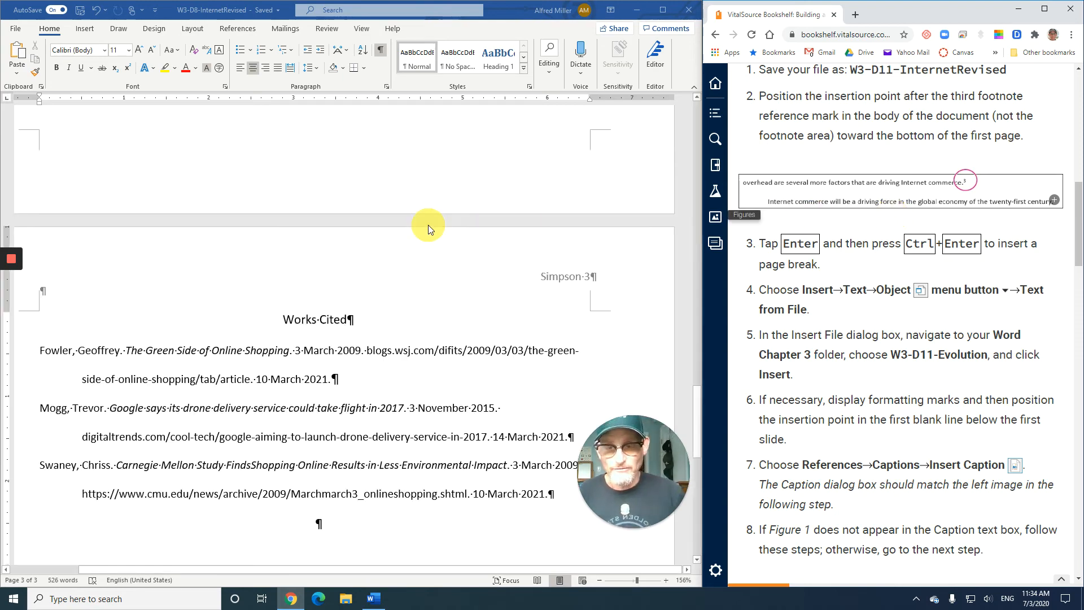
scroll(428, 224, up, 10)
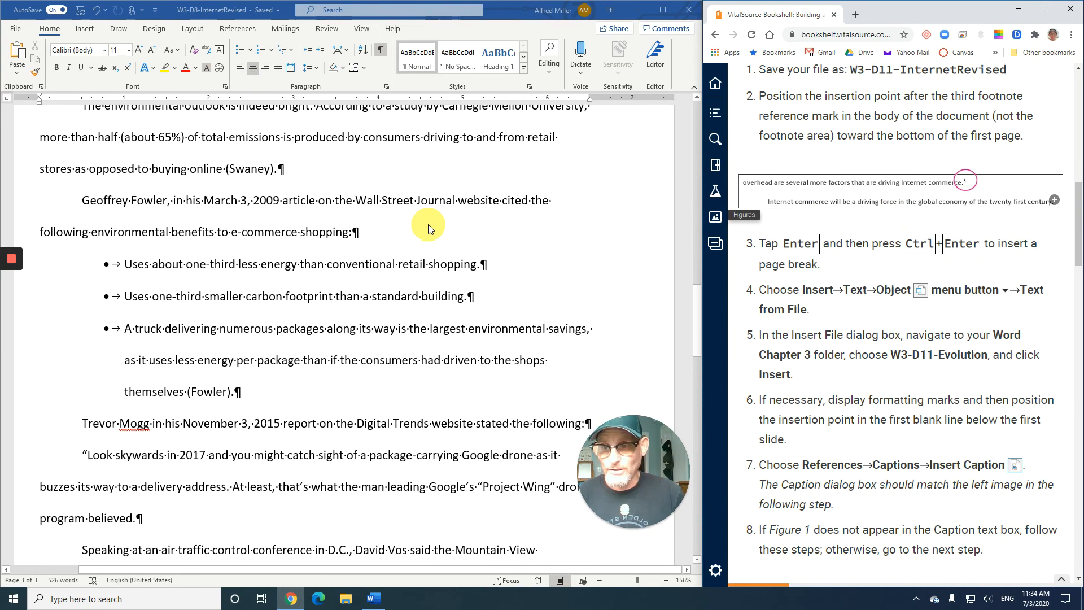
scroll(428, 225, up, 7)
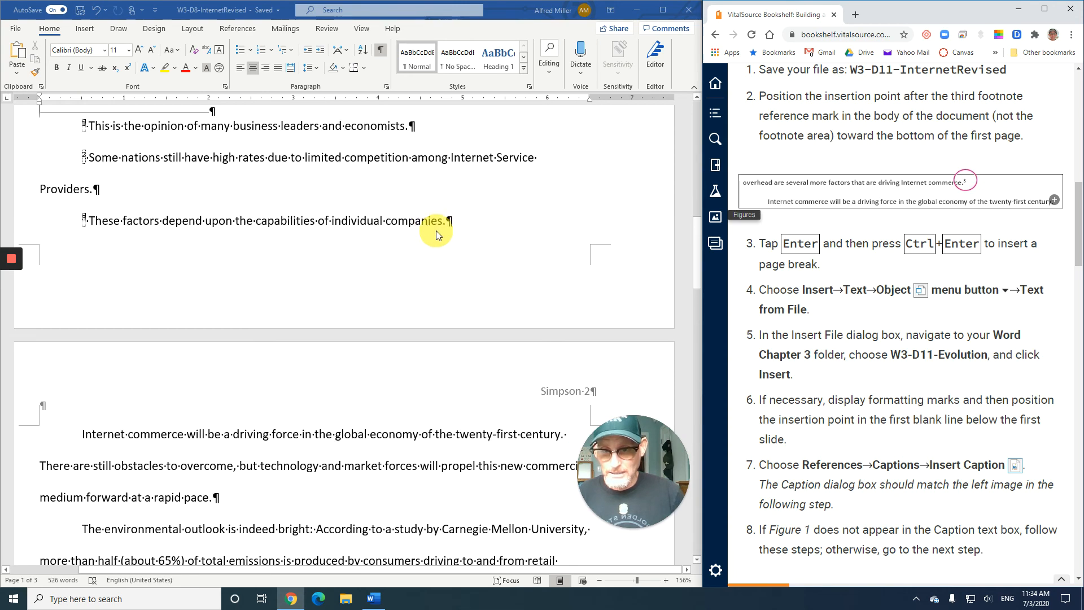
scroll(439, 230, up, 3)
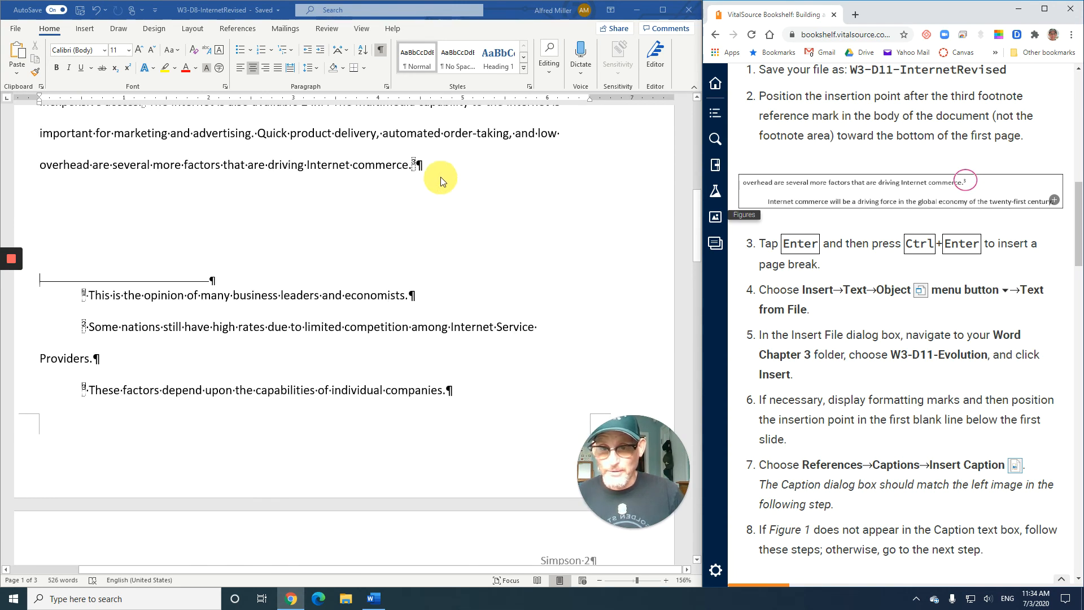
click(437, 165)
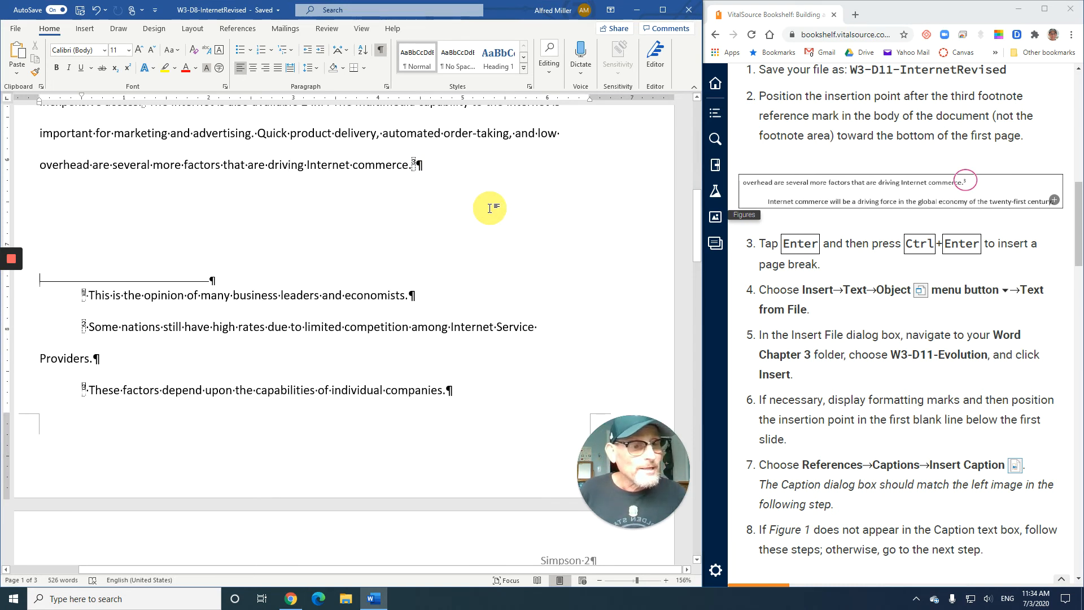
key(Return)
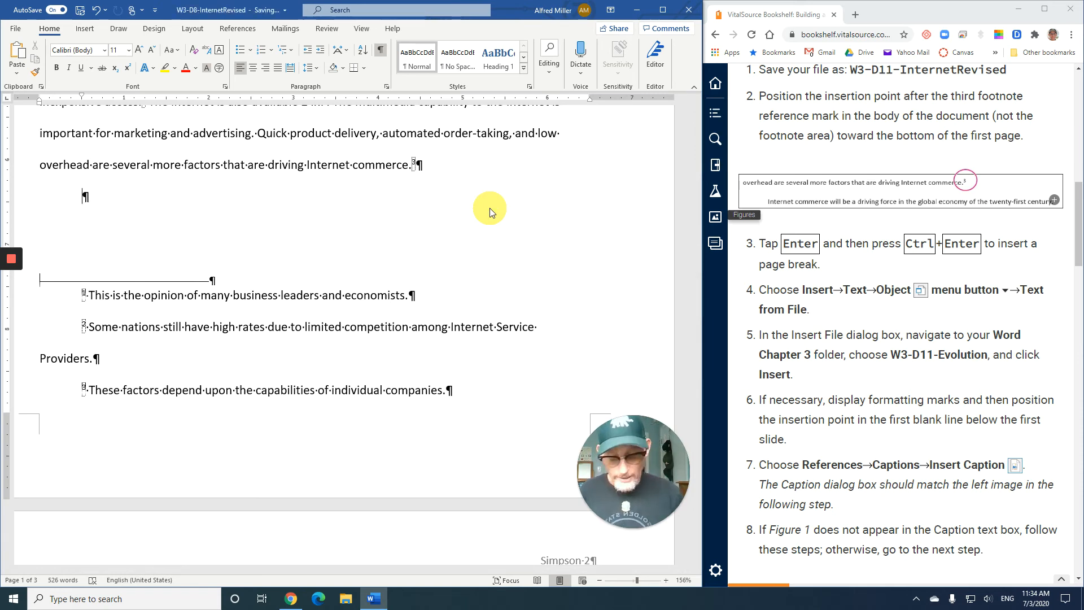
key(ctrl+Return)
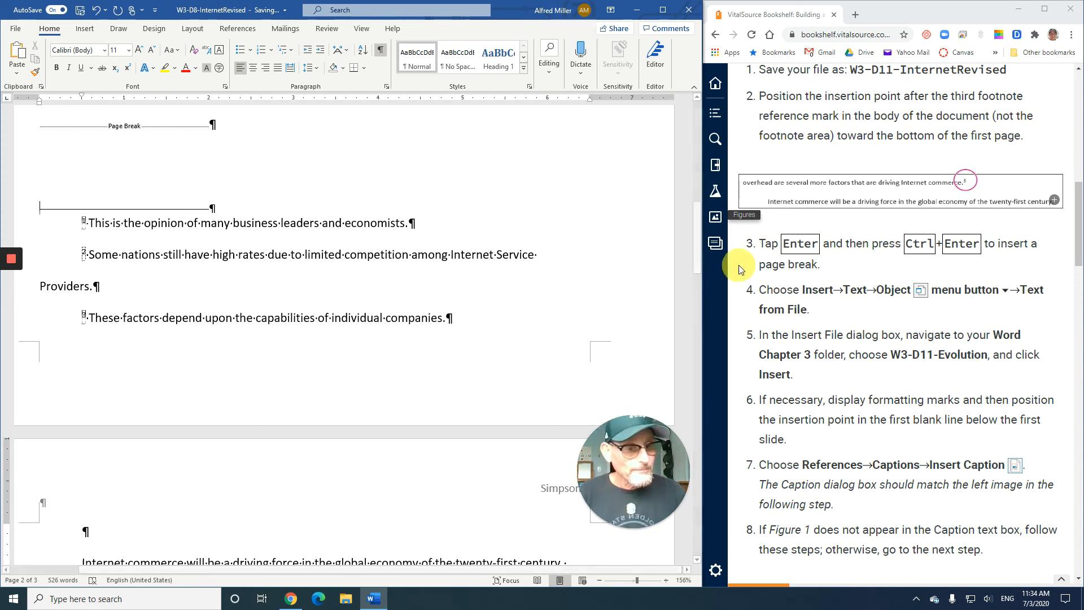
- Insert the text of the W3-D11-Evolution file from the Word Chapter 3 folder on the new page after the page break
scroll(795, 279, down, 1)
scroll(795, 277, down, 3)
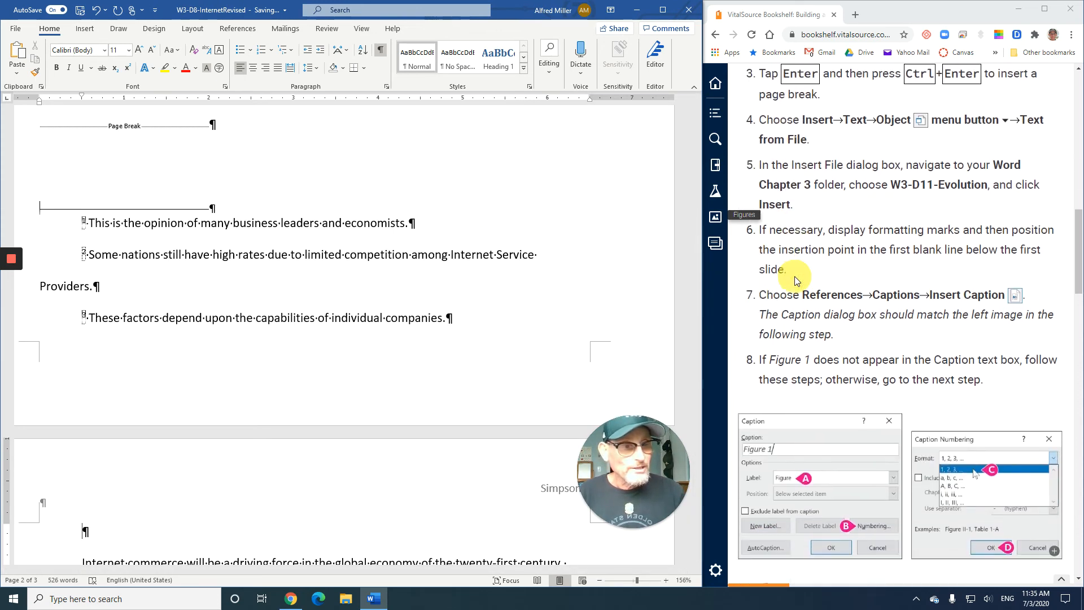
scroll(793, 276, up, 1)
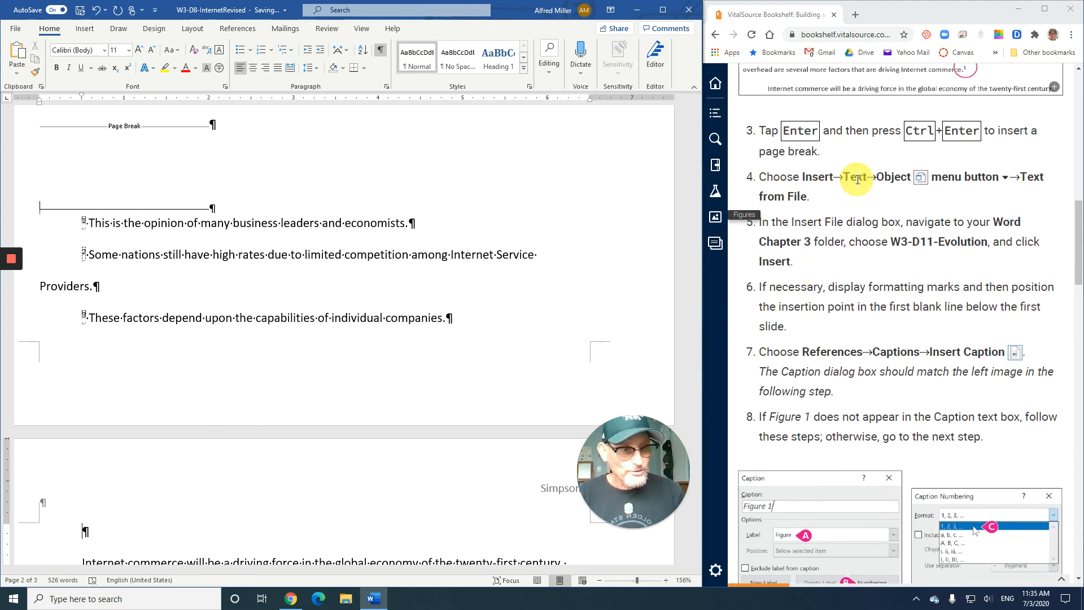
click(82, 28)
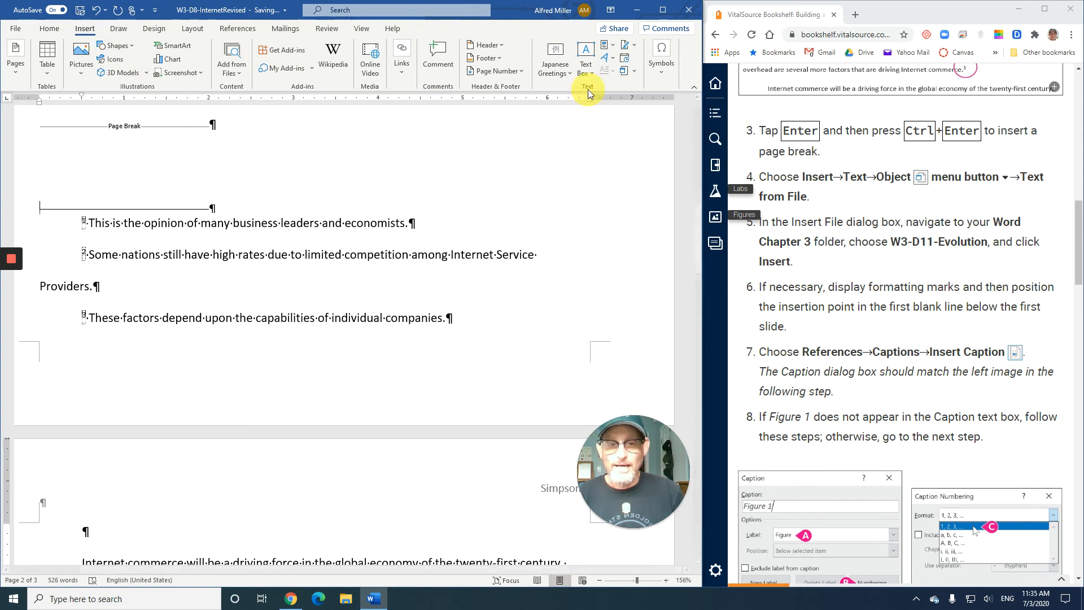
click(636, 71)
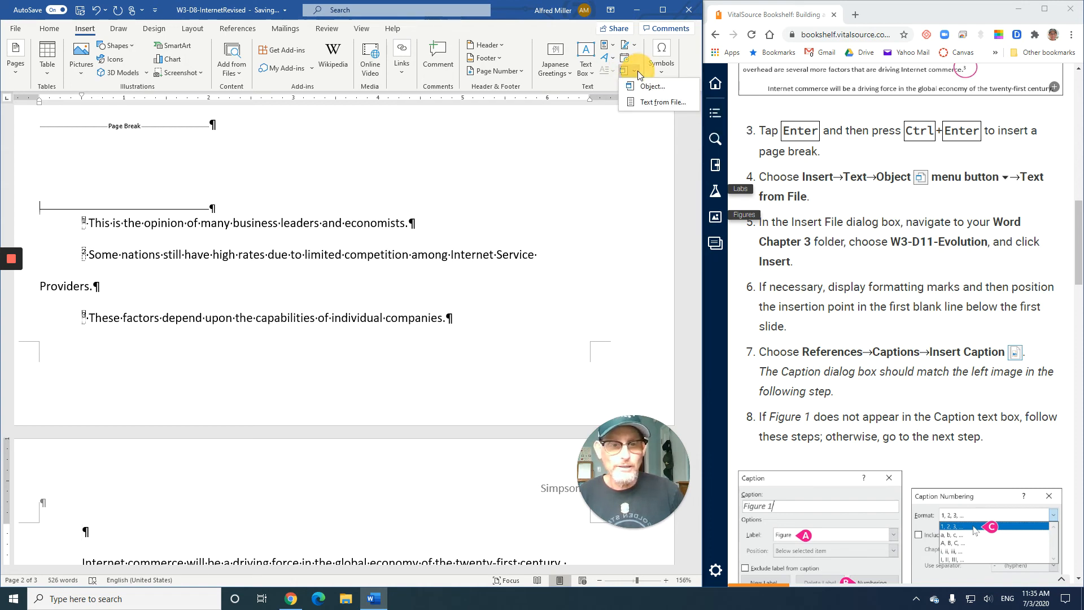
click(659, 105)
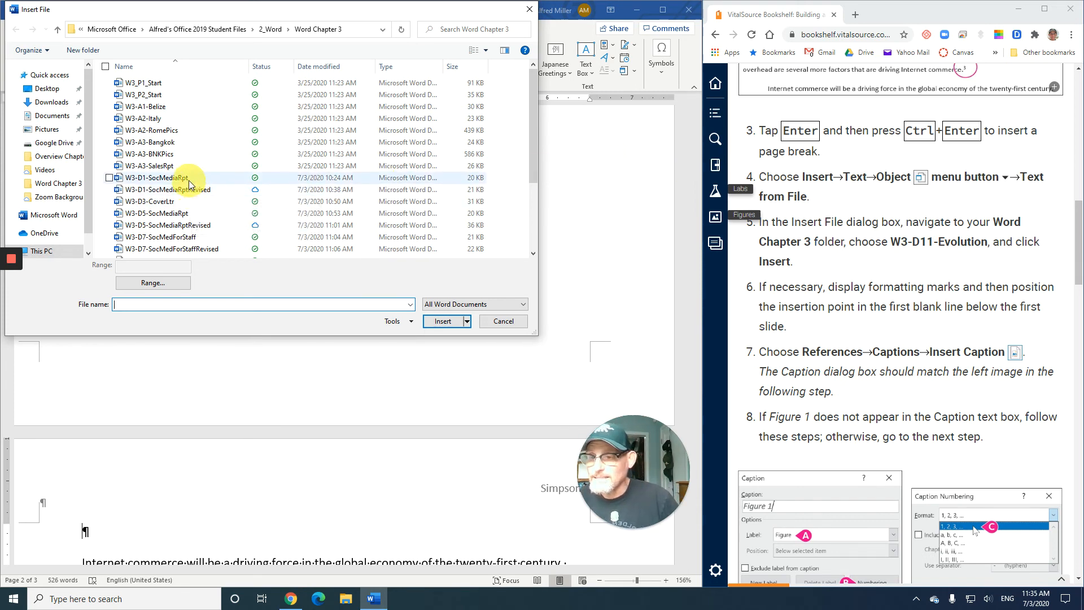
scroll(189, 179, down, 2)
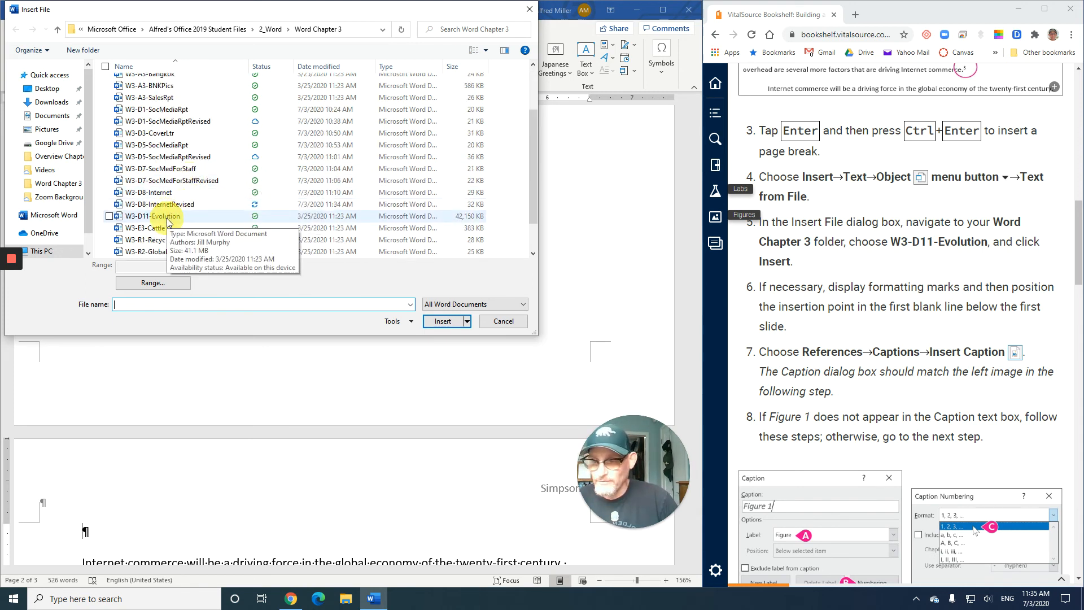
click(168, 218)
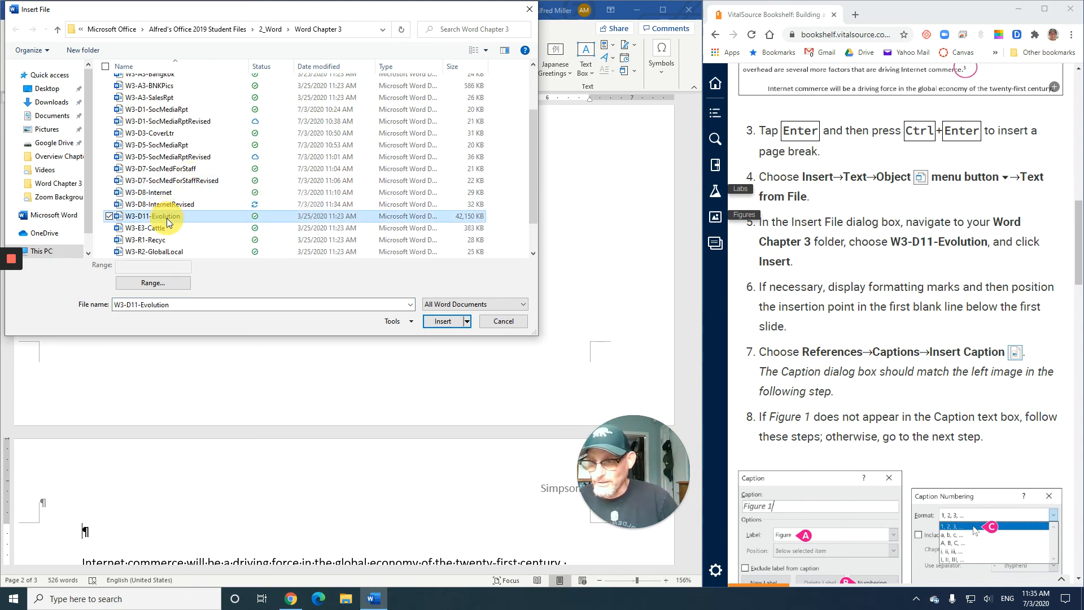
click(442, 321)
click(390, 275)
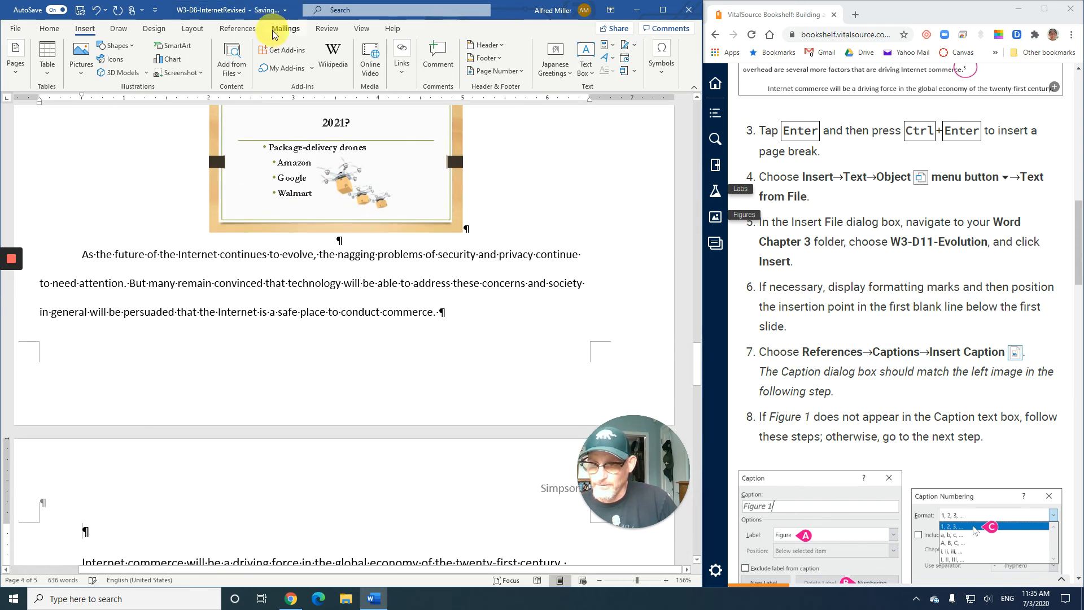
- Go back through the inserted slides and place the insertion point in the first blank line below the first slide, 1969—DOD—ARPANET
scroll(373, 251, up, 6)
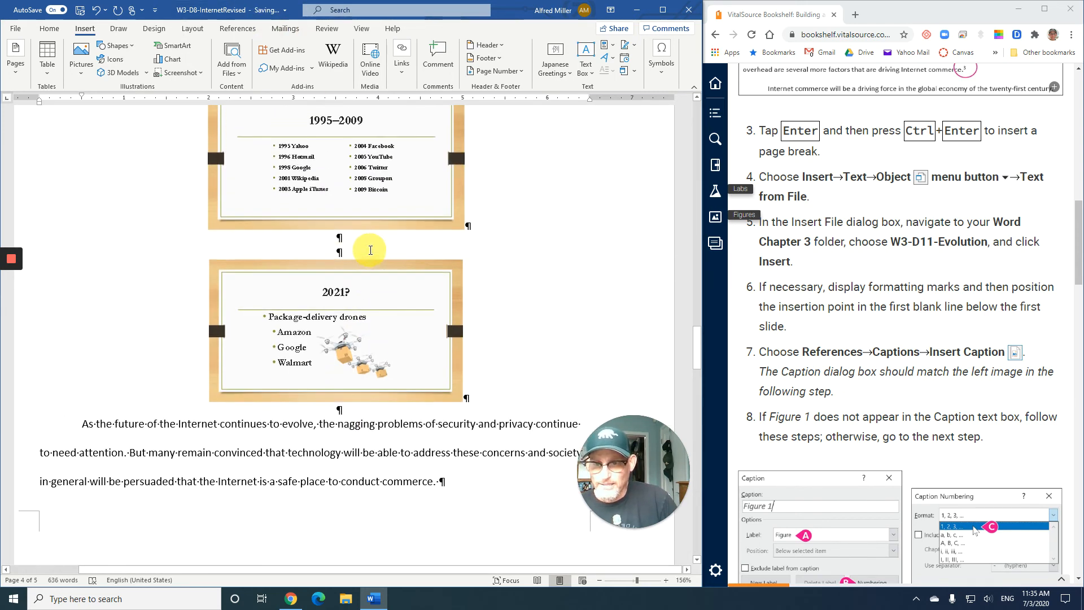
scroll(370, 250, up, 10)
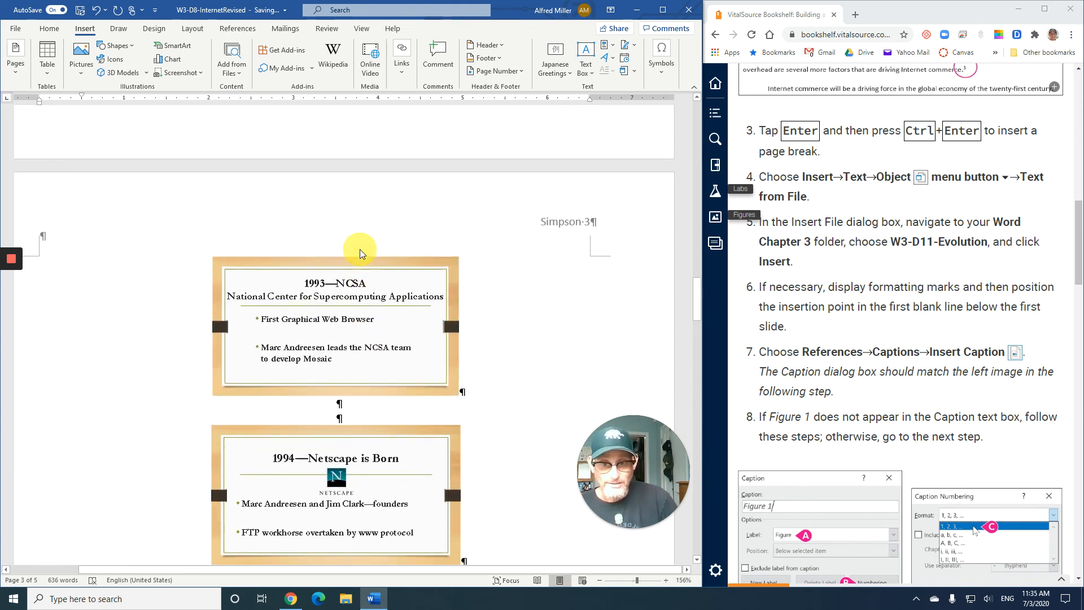
scroll(361, 249, up, 4)
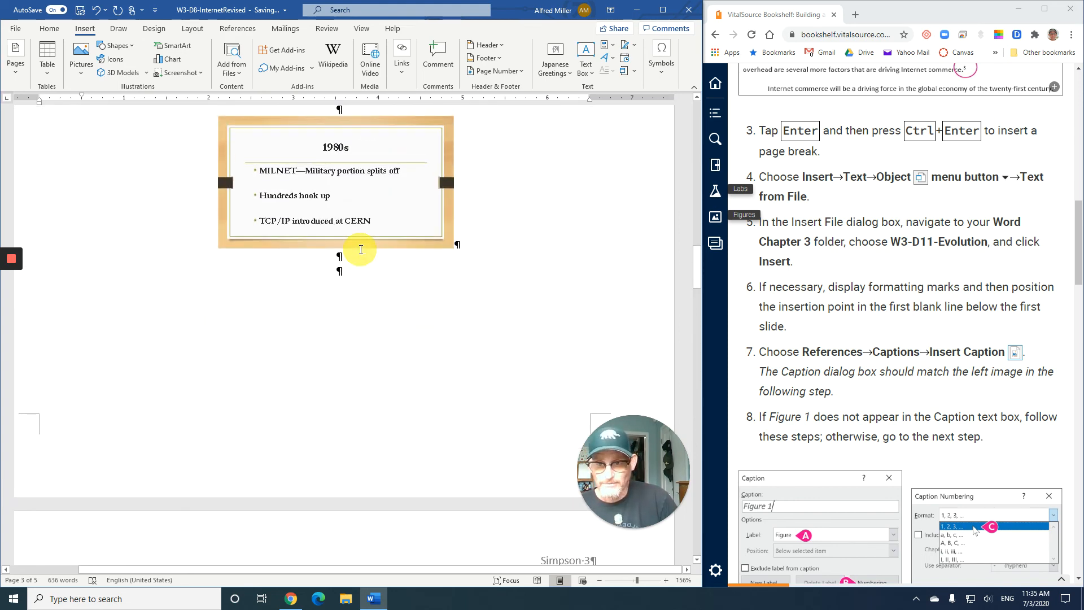
scroll(361, 249, up, 2)
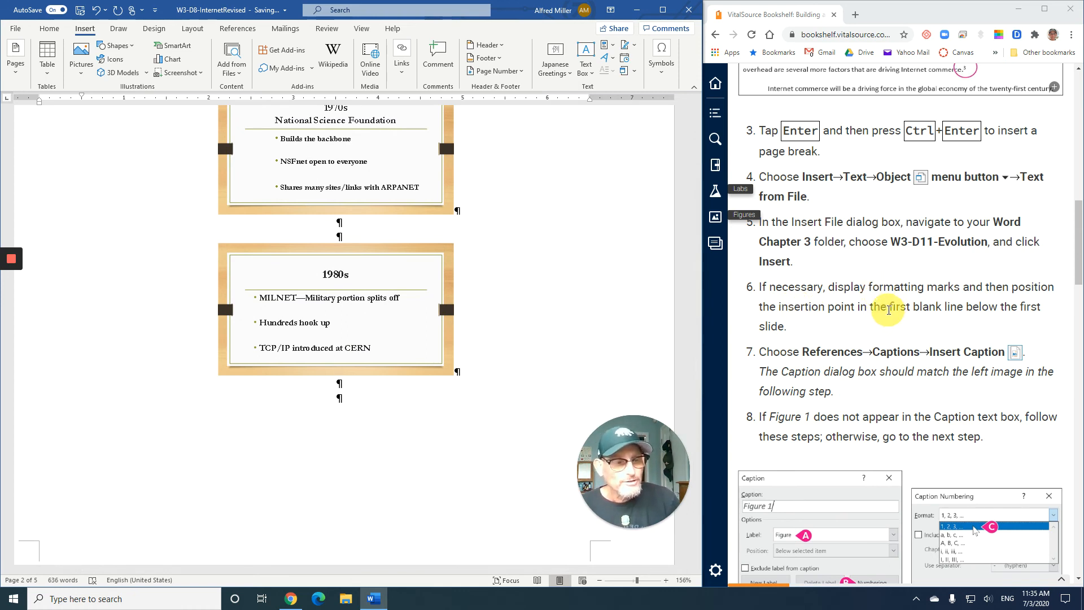
scroll(889, 309, up, 2)
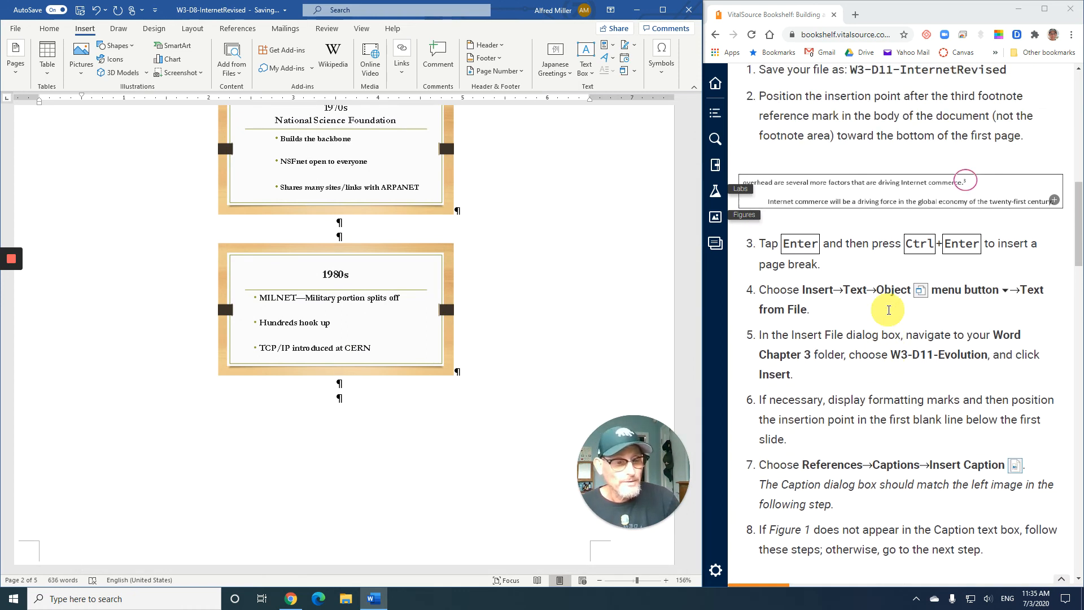
scroll(889, 313, down, 2)
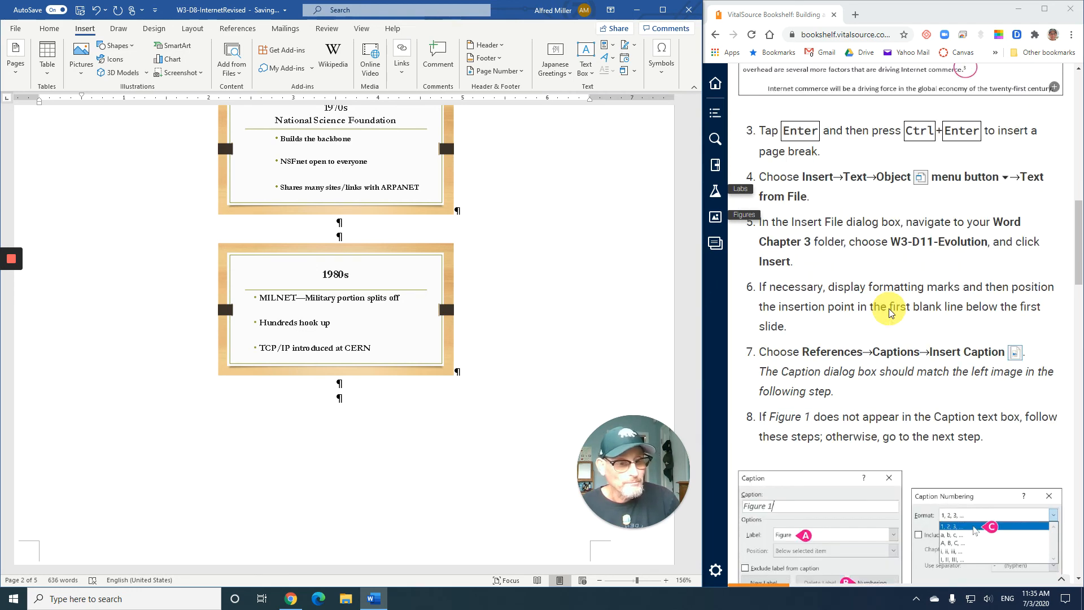
scroll(497, 192, up, 5)
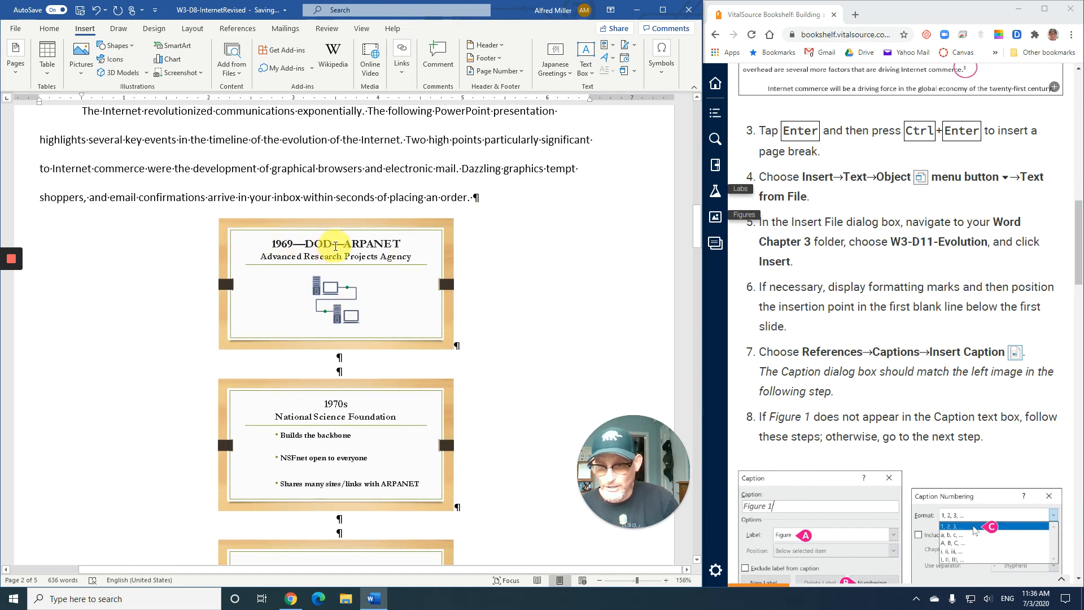
click(339, 358)
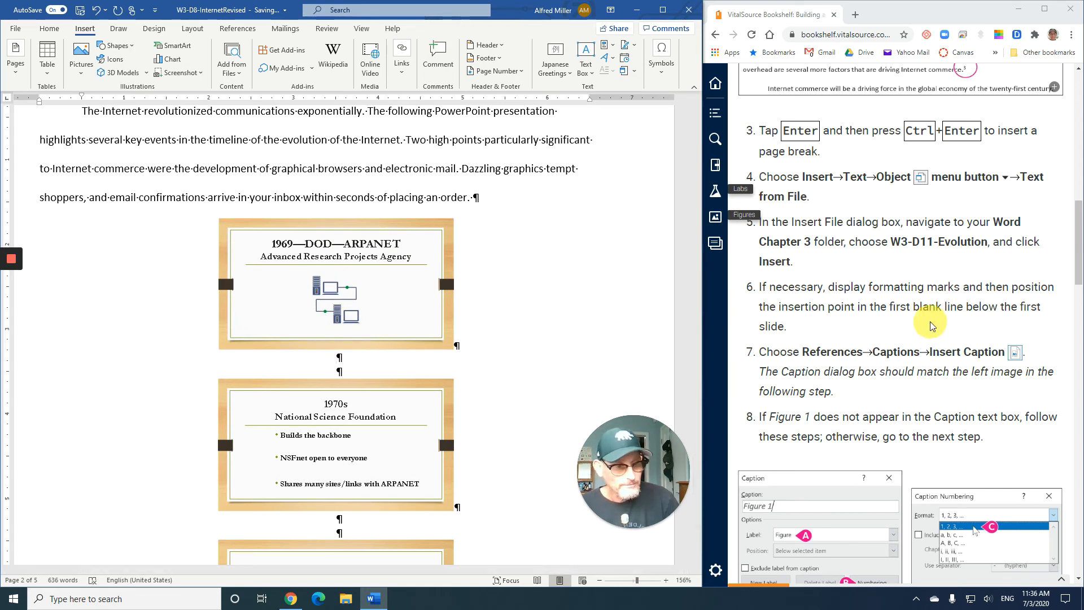
- Insert the caption "Figure 1 DOD and ARPANET" below the first slide and center it
scroll(877, 301, down, 2)
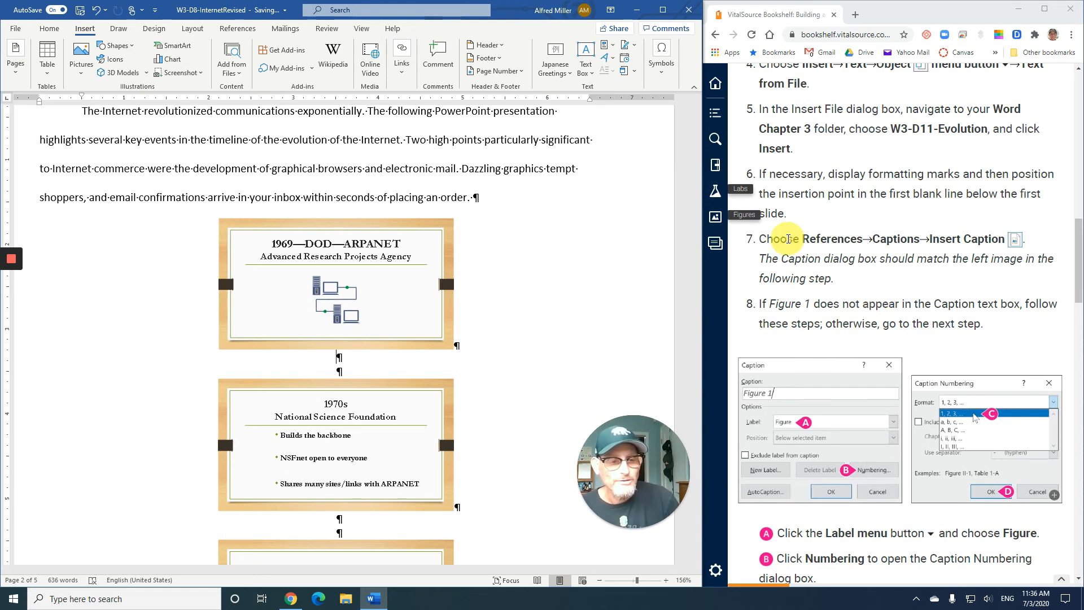
scroll(838, 266, down, 1)
scroll(837, 266, down, 1)
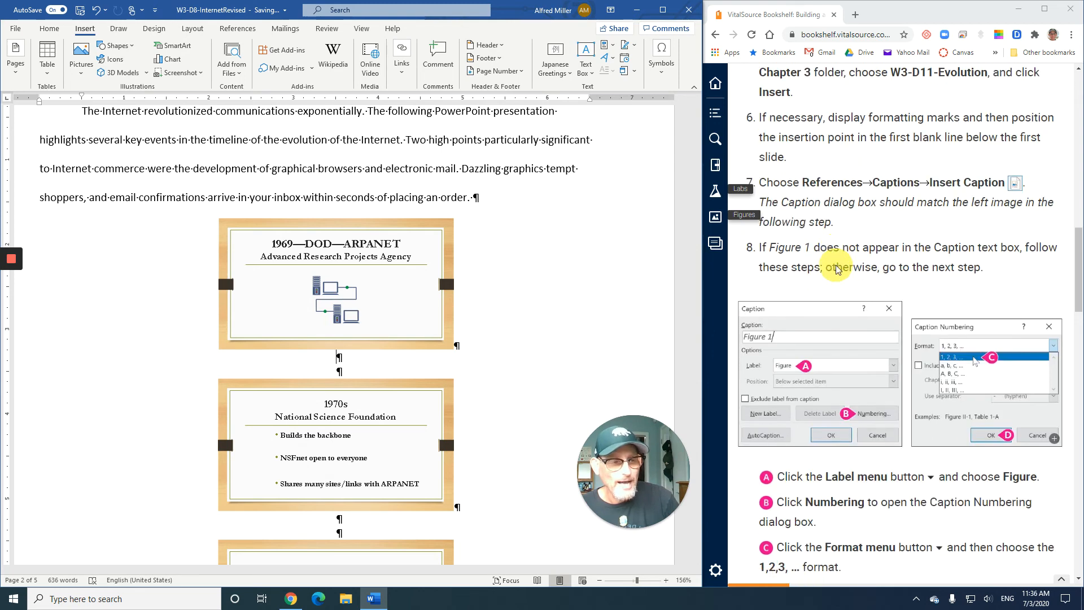
click(242, 31)
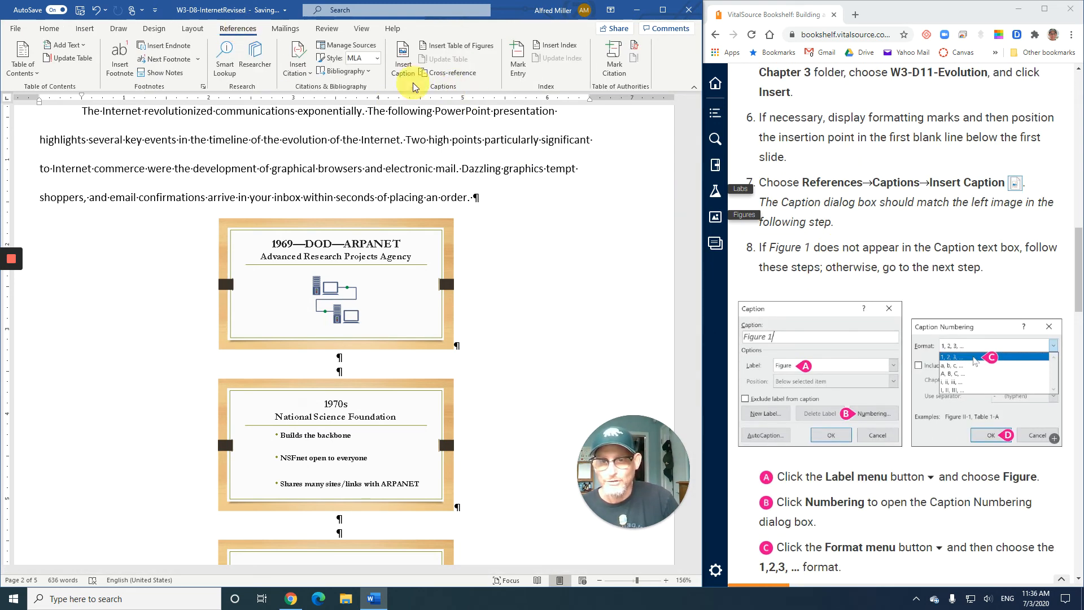
click(411, 60)
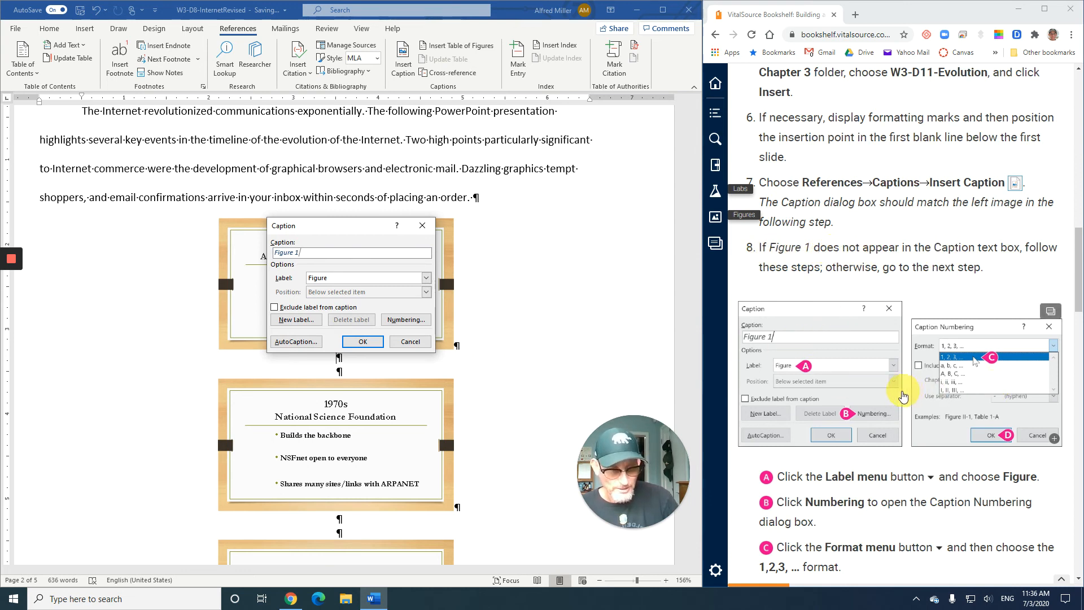
scroll(825, 429, down, 2)
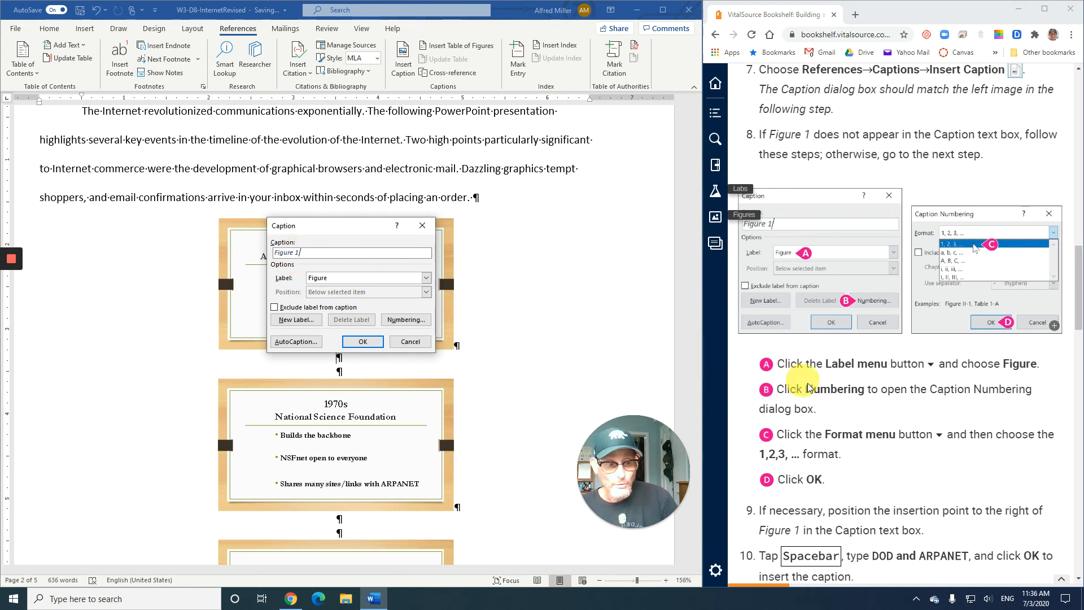
scroll(821, 389, down, 1)
scroll(822, 390, down, 3)
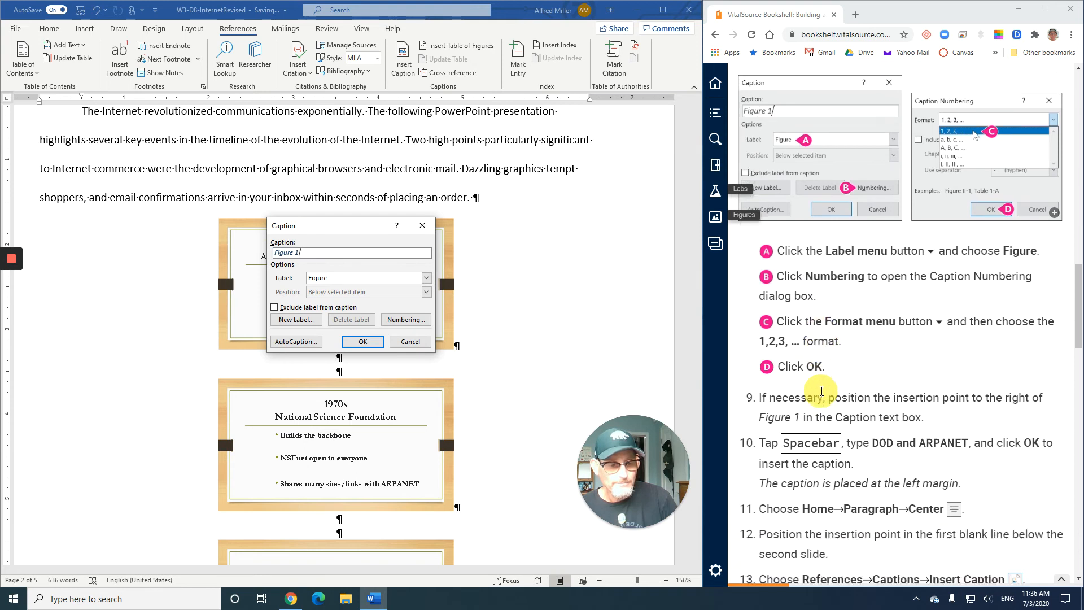
scroll(821, 390, down, 1)
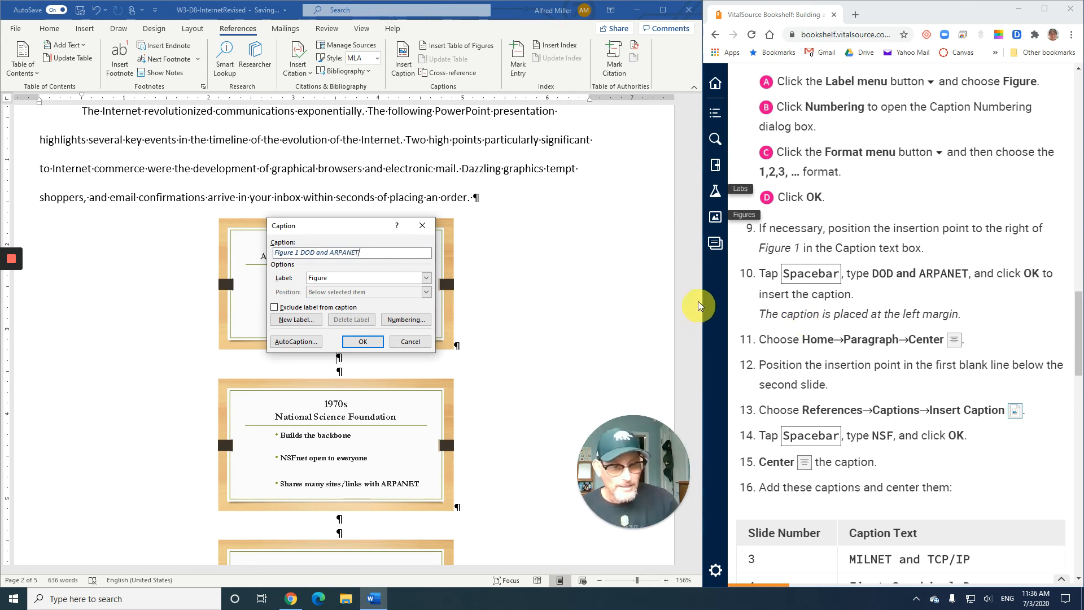
click(355, 343)
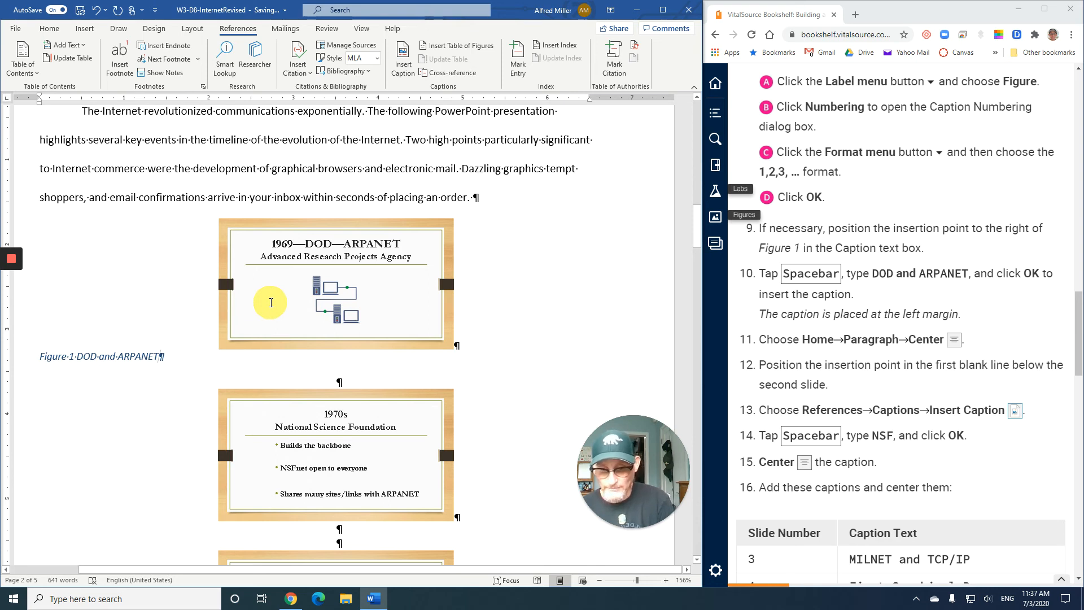
key(ctrl+e)
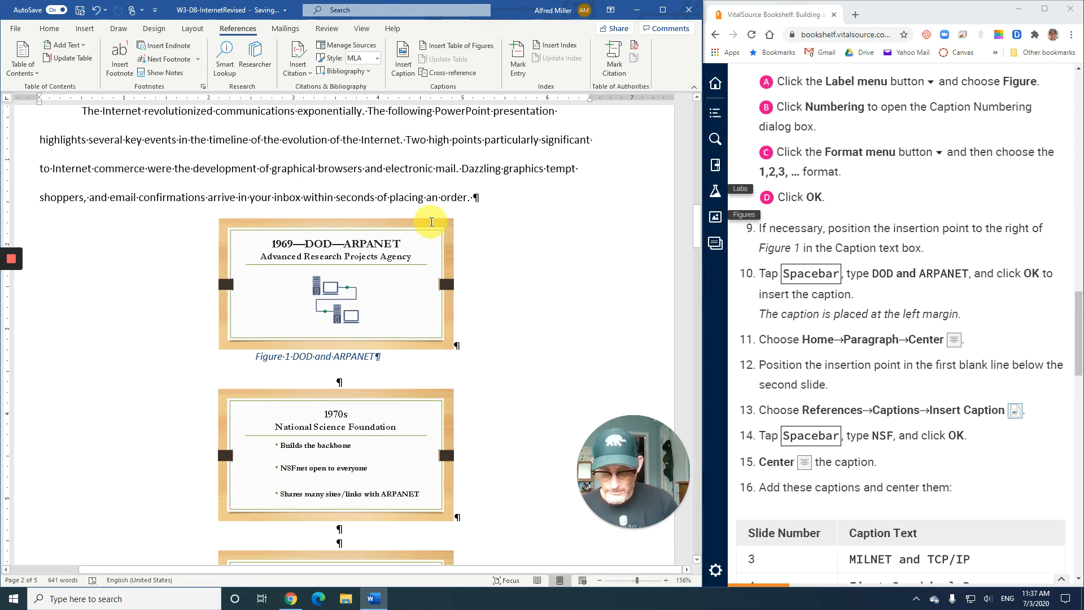
click(49, 29)
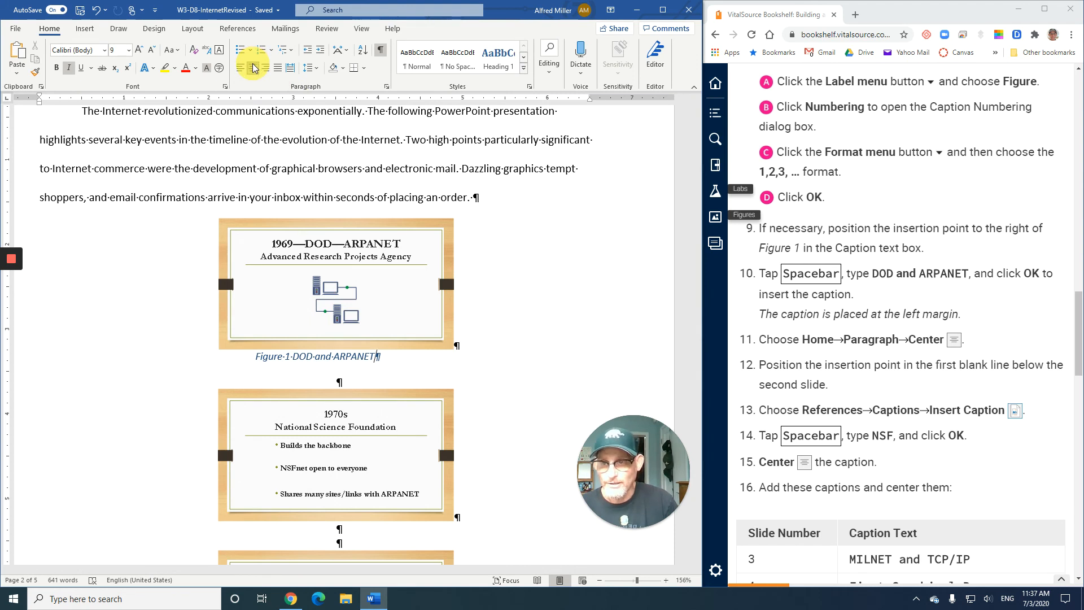
- Insert the caption "Figure 2 NSF" in the first blank line below the second slide and center it
click(244, 30)
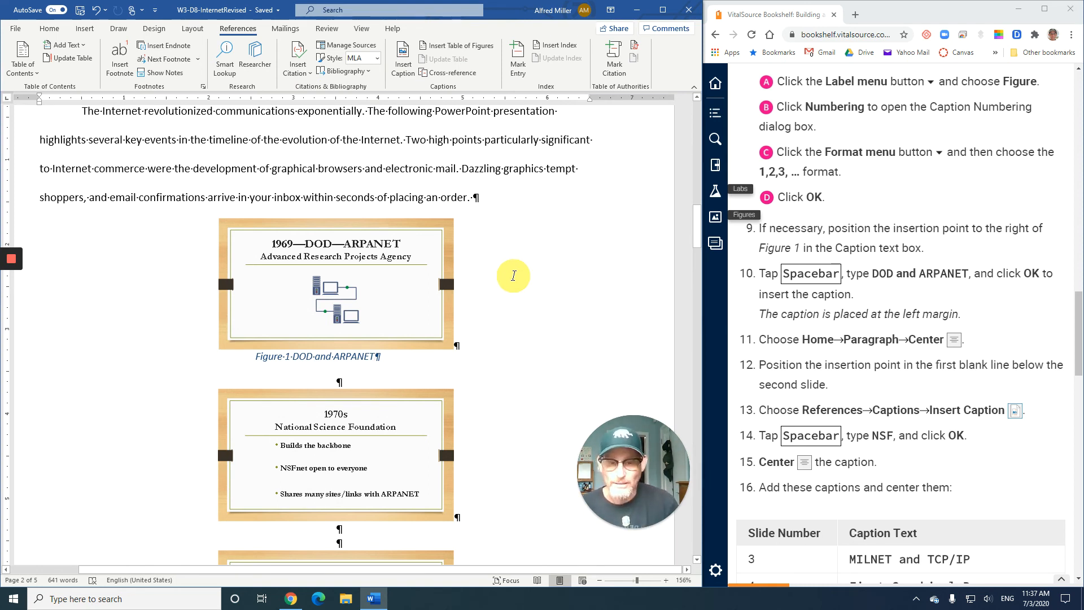
scroll(751, 312, down, 2)
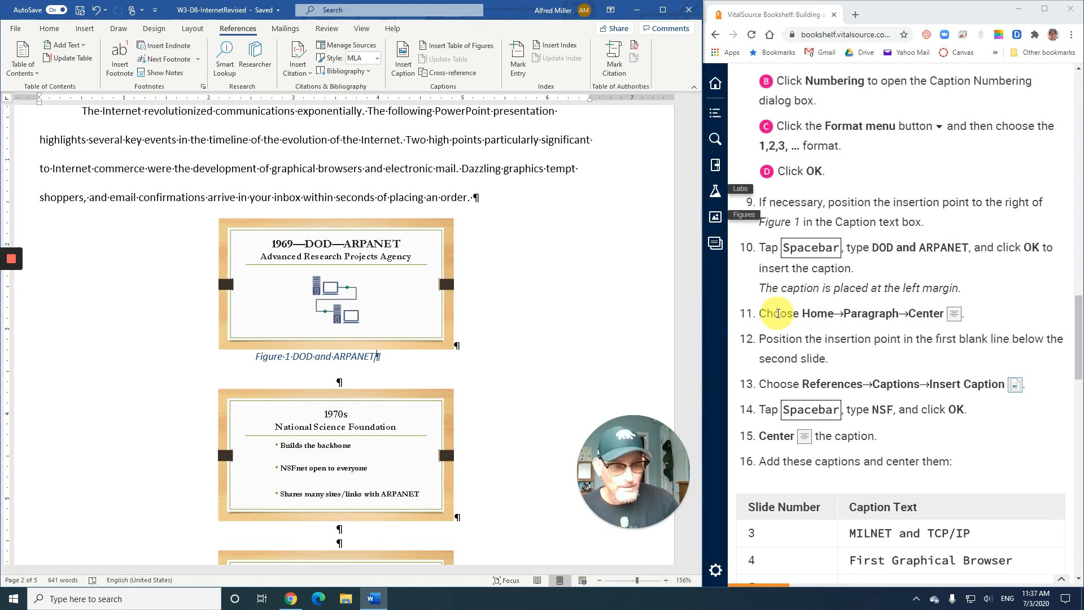
scroll(778, 313, down, 2)
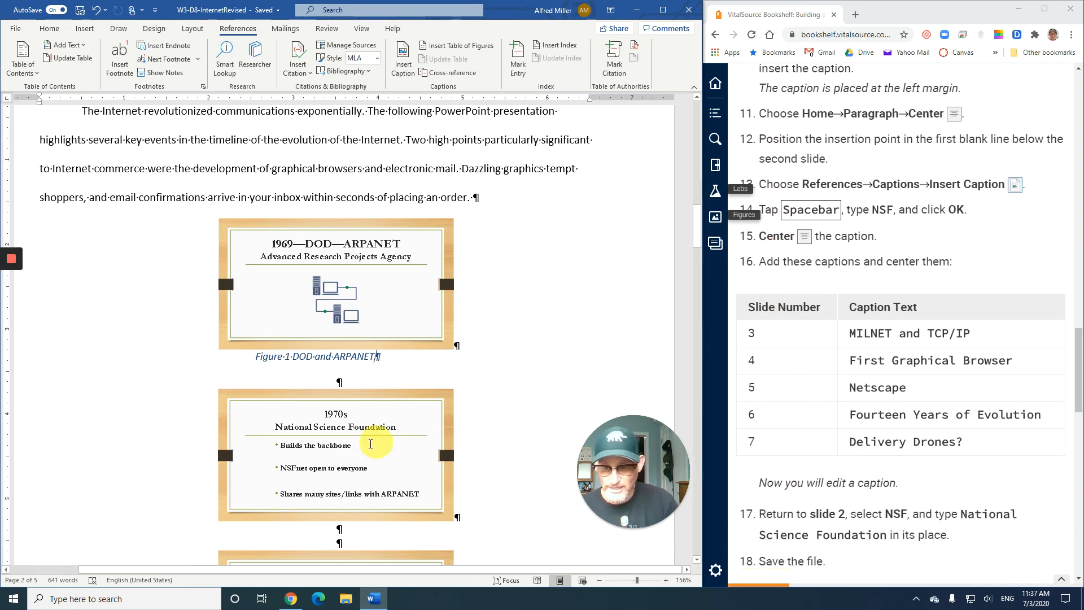
scroll(347, 426, down, 2)
click(341, 403)
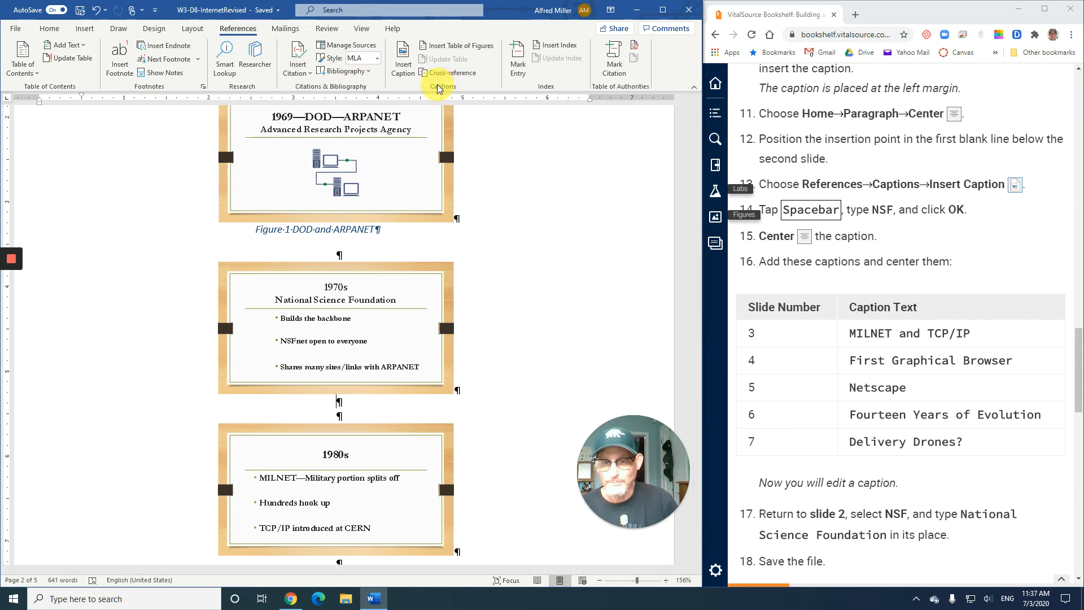
click(411, 63)
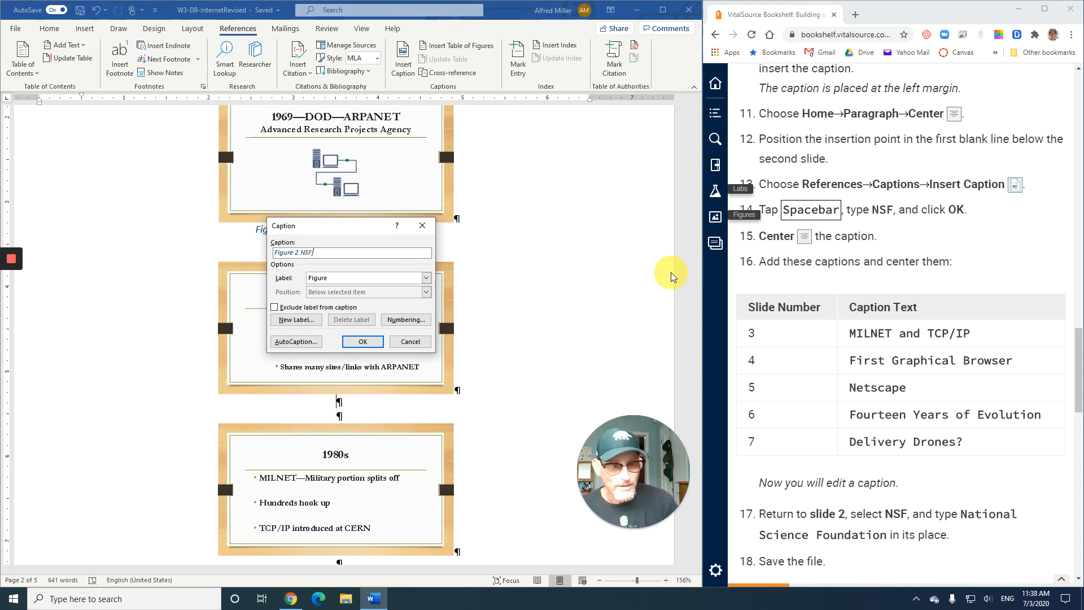
click(373, 343)
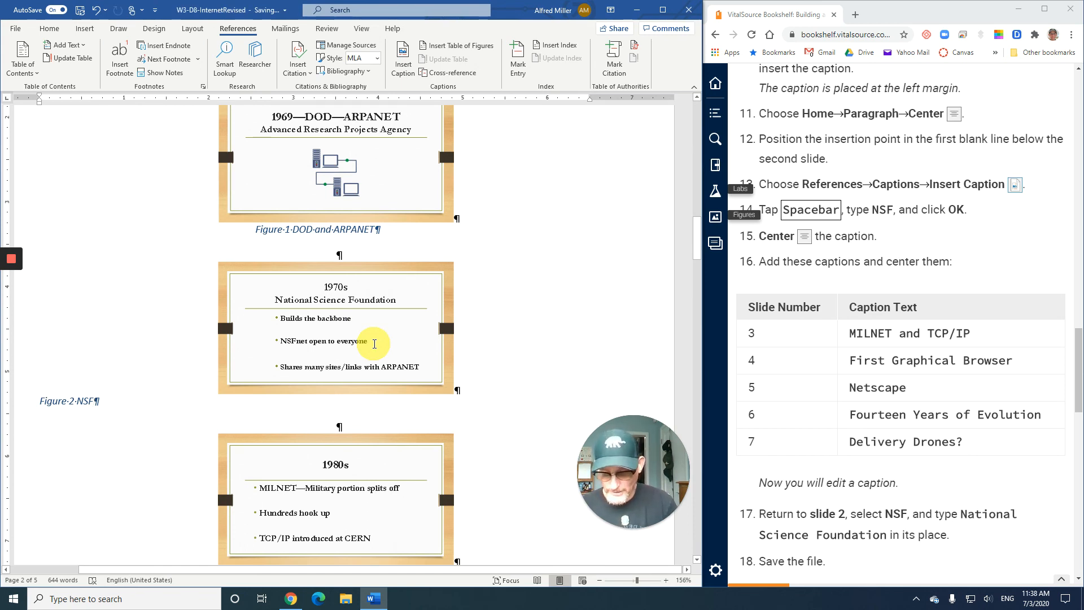
key(ctrl+e)
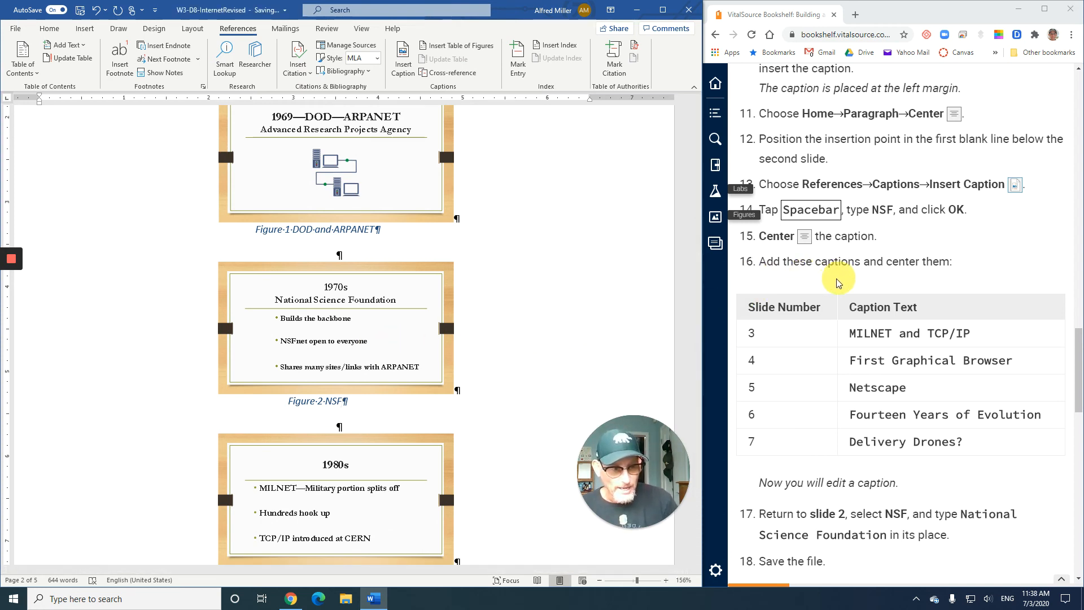
- Insert the caption "Figure 3 MILNET and TCP/IP" in the first blank line below the 1980s slide and center it
scroll(490, 317, down, 6)
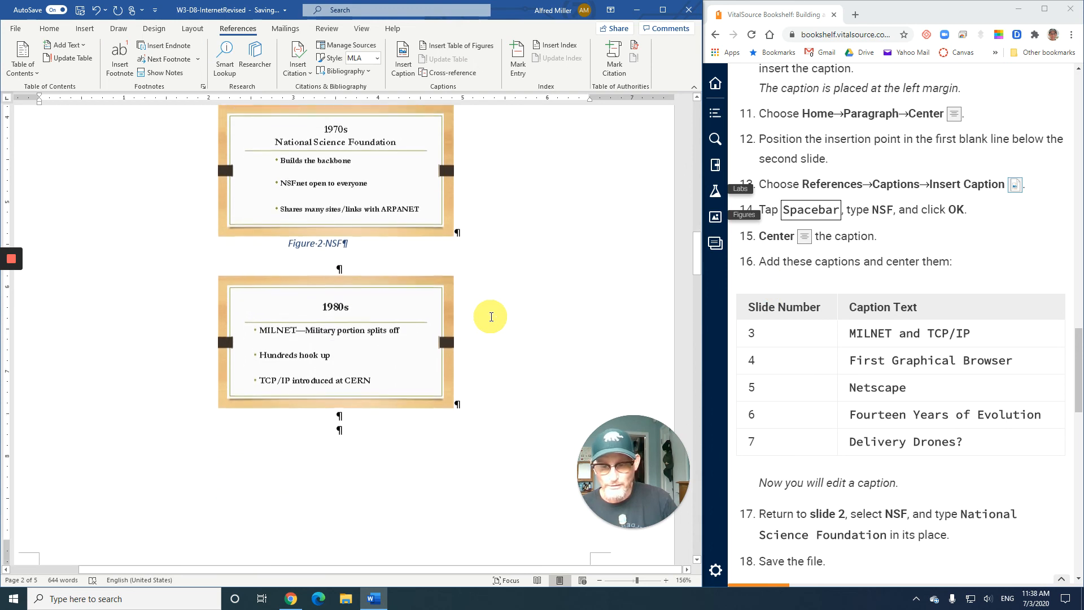
scroll(462, 330, down, 2)
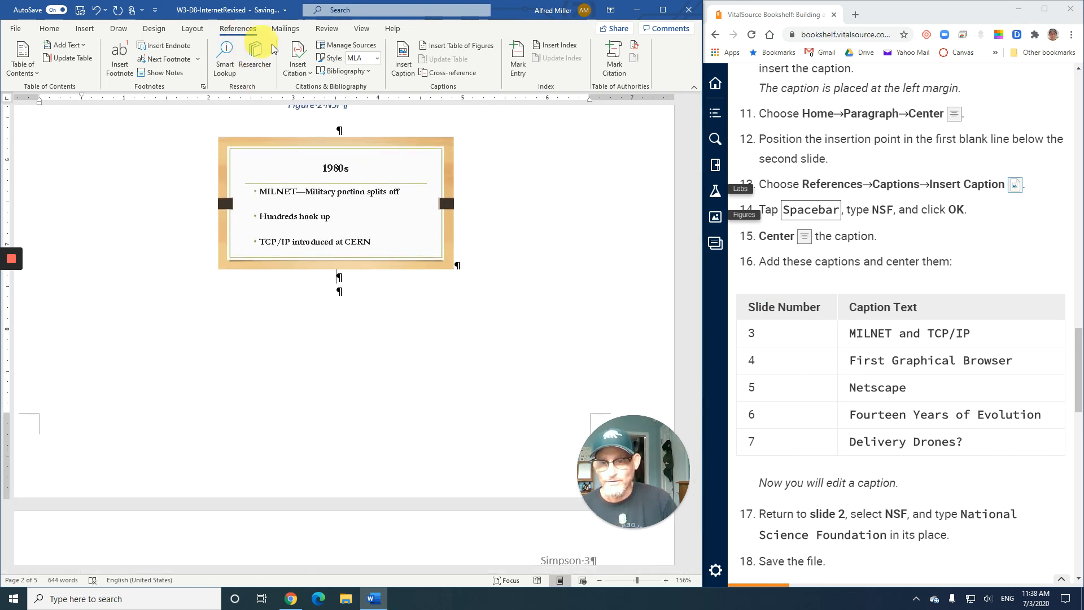
click(412, 66)
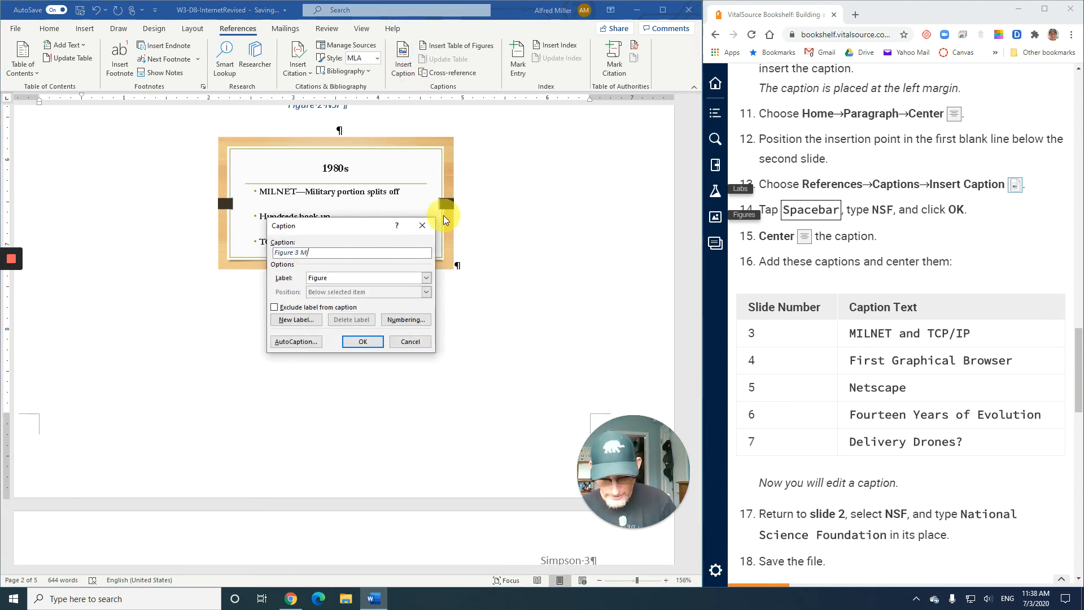
text(MILNET ar)
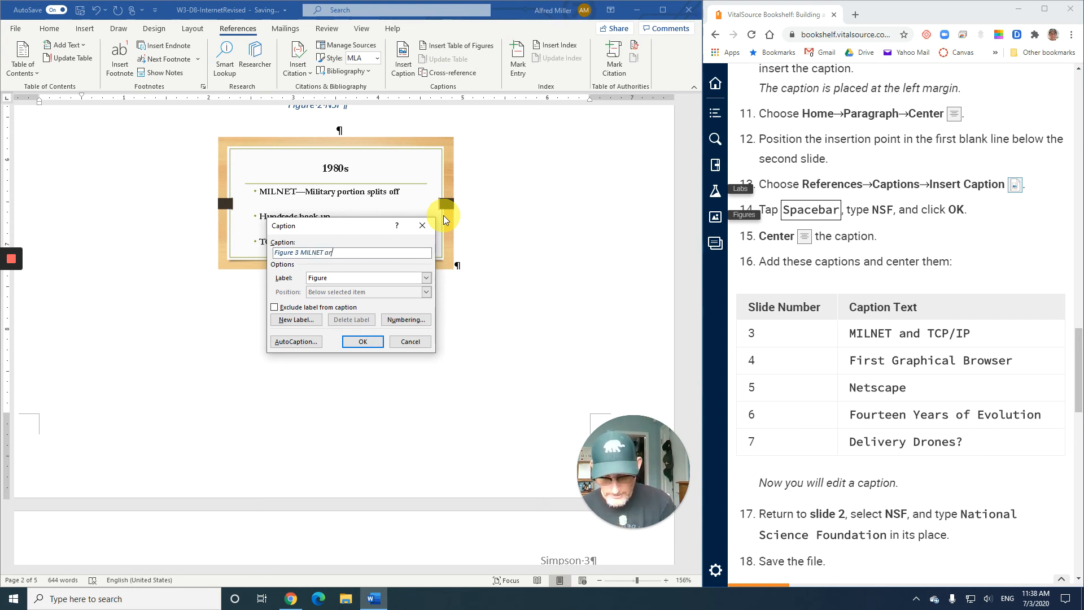
key(BackSpace)
text(nd TCP/IP)
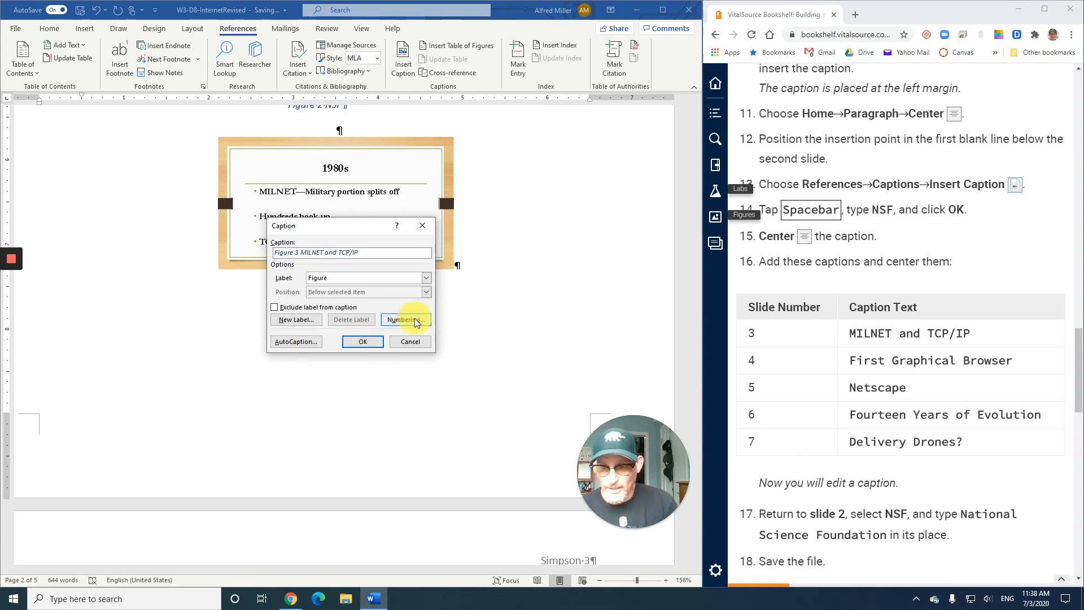
click(365, 341)
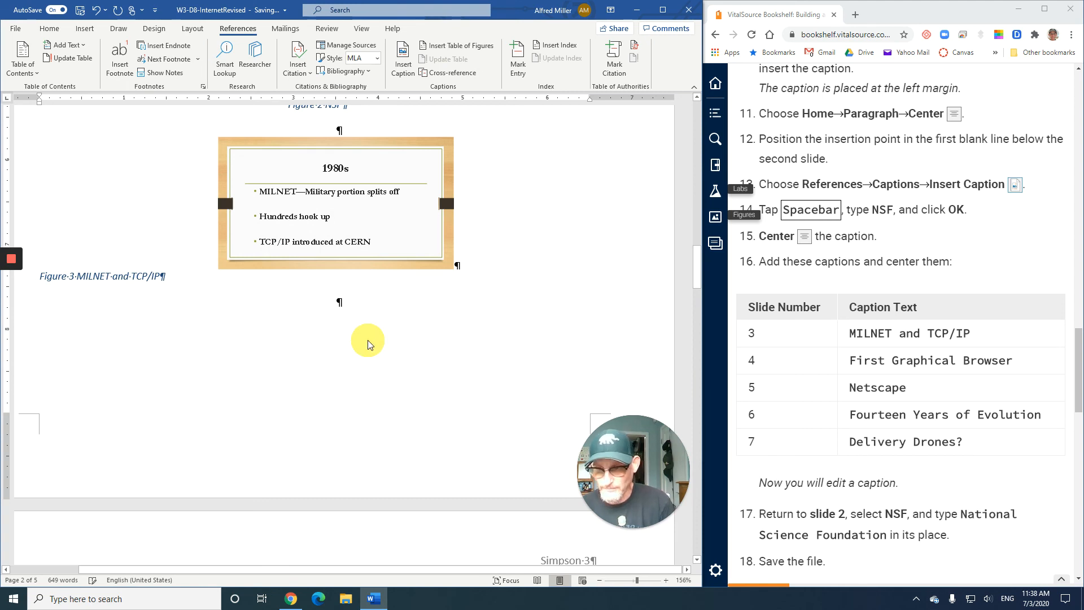
key(ctrl+e)
- Insert the caption "Figure 4 First Graphical Browser" in the first blank line below the 1993—NCSA slide and center it
scroll(433, 259, down, 5)
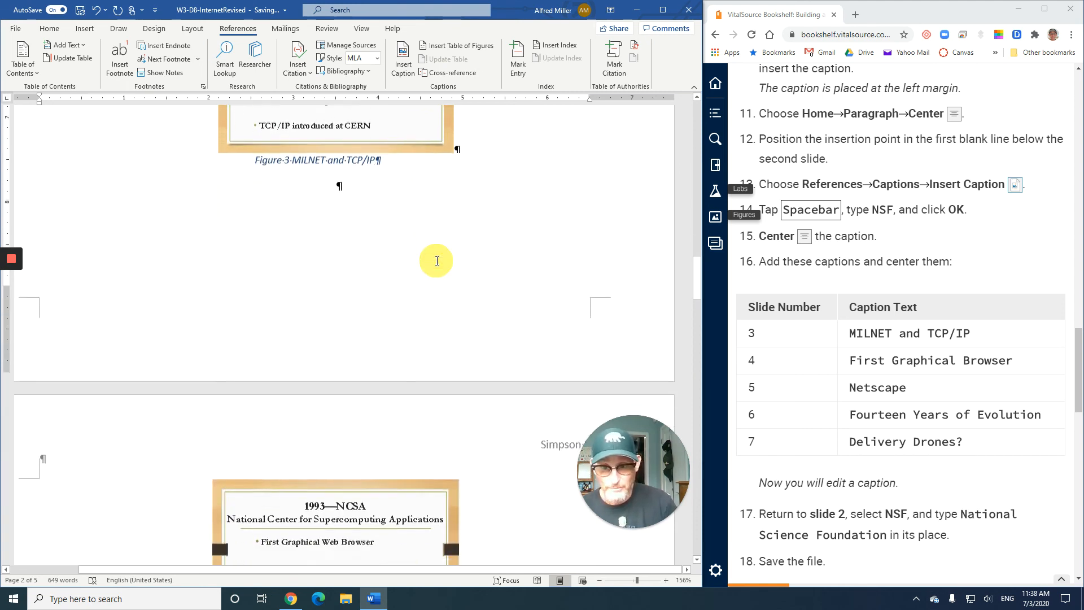
scroll(436, 259, down, 2)
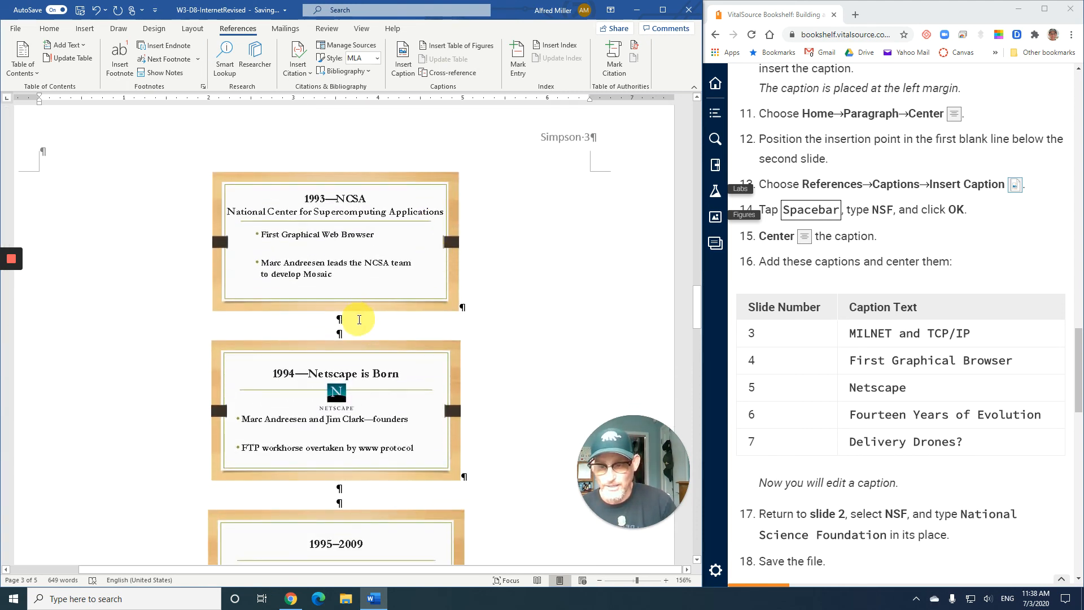
click(361, 321)
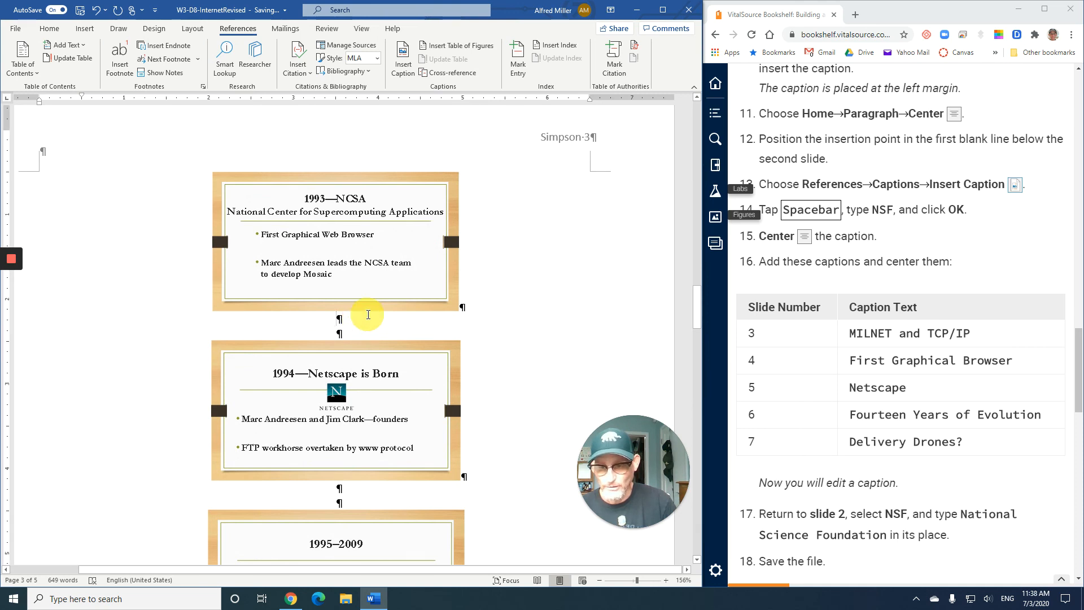
scroll(361, 316, down, 1)
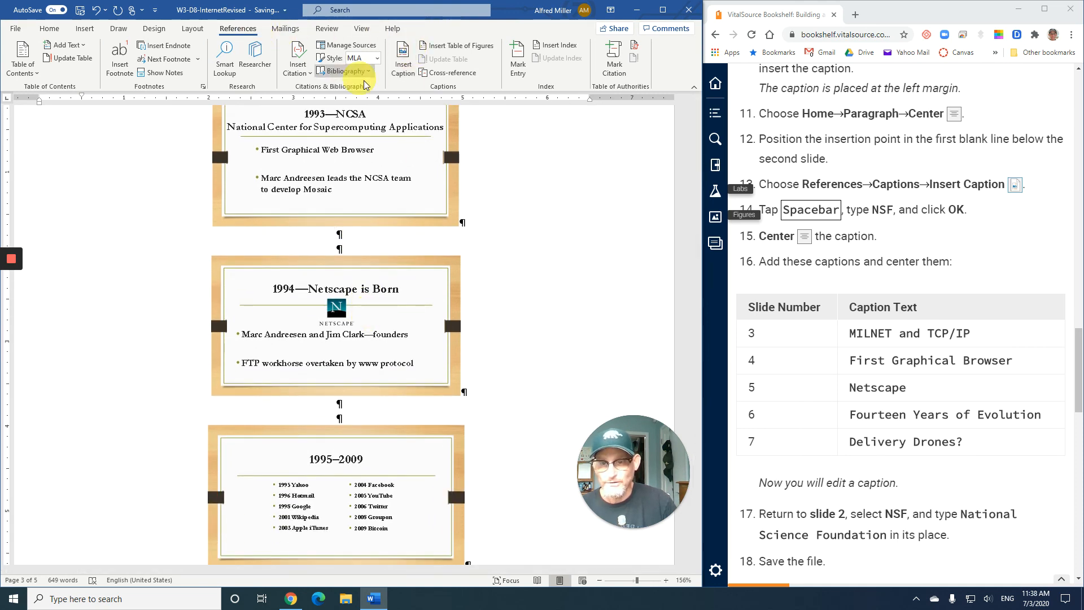
click(402, 72)
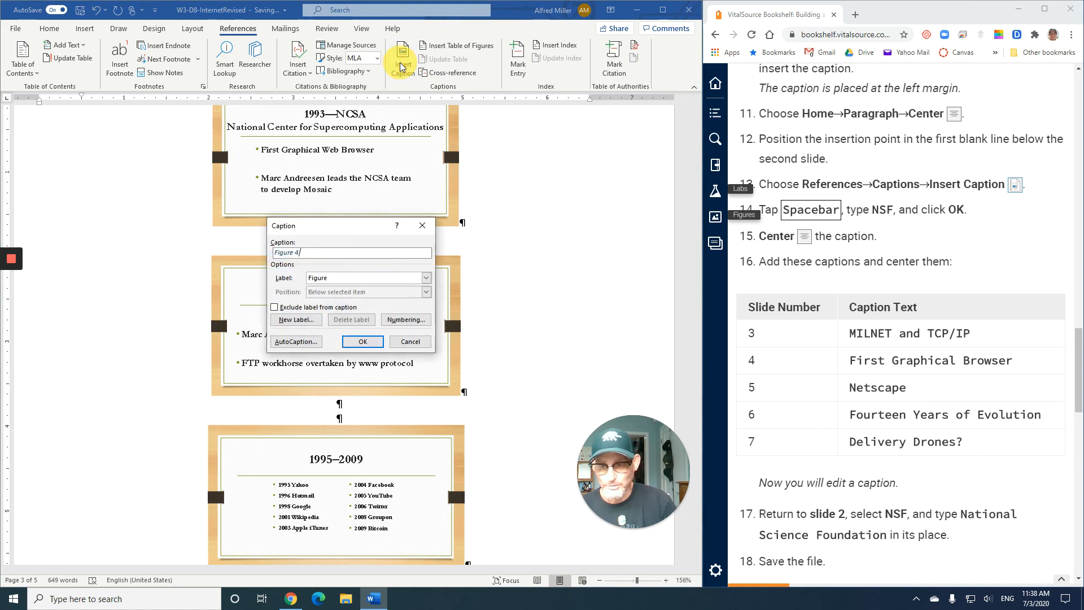
text(Firs)
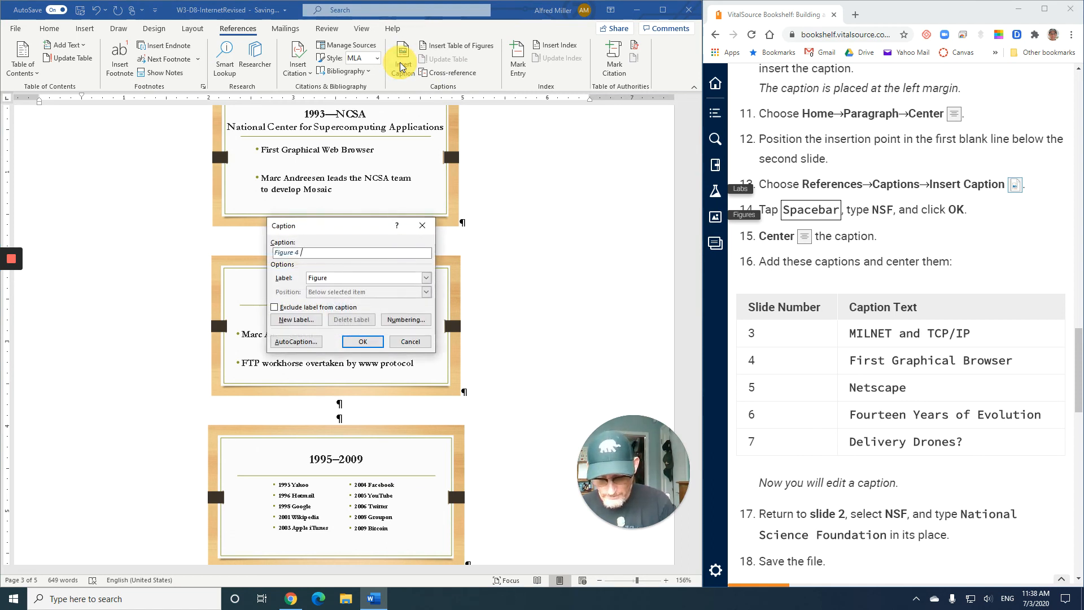
text(t G)
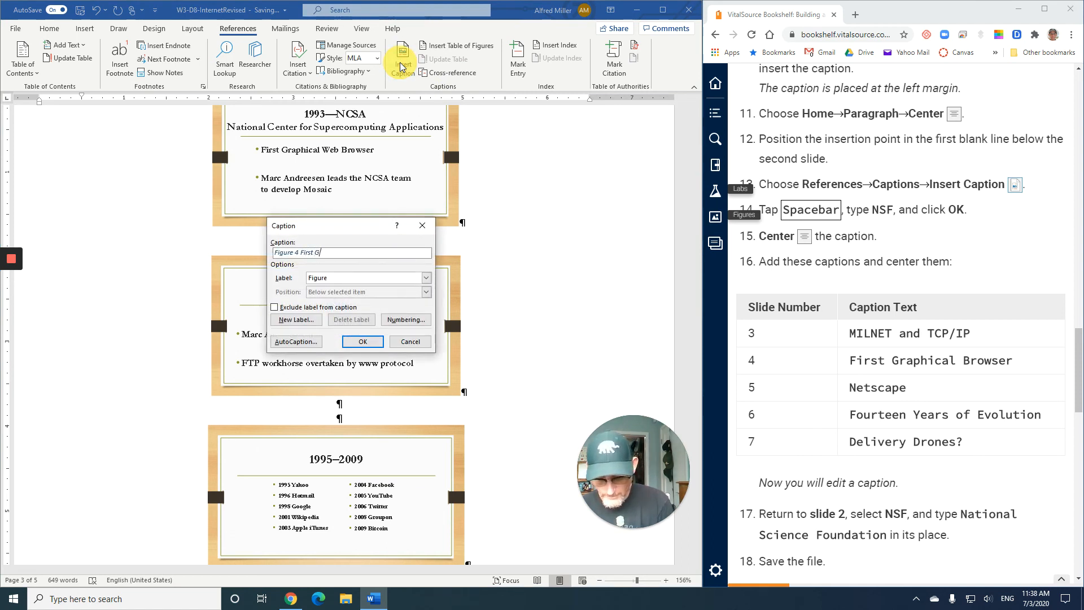
text(raphical )
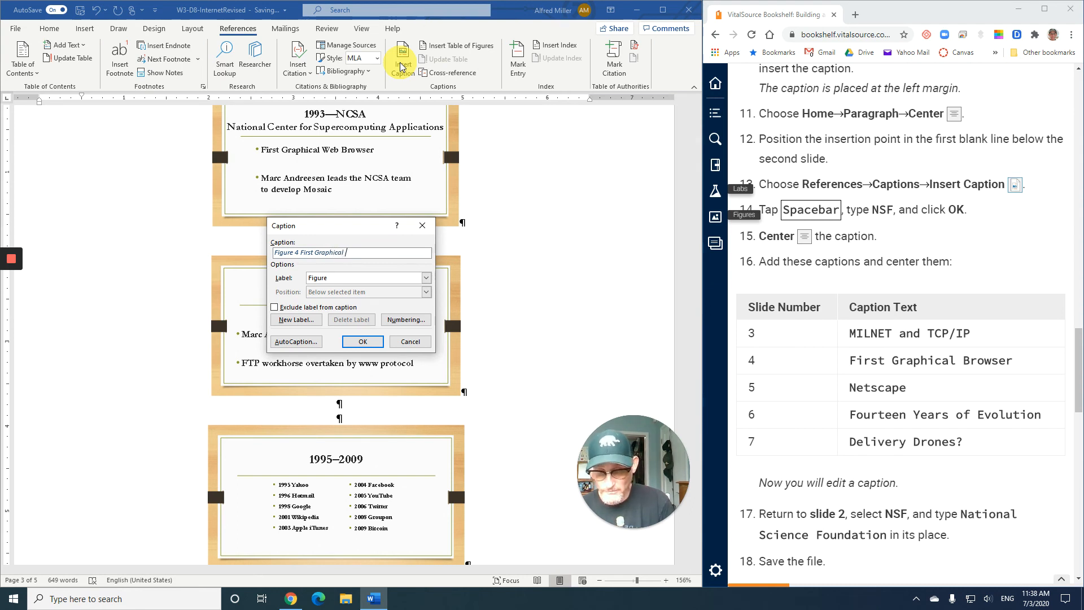
text(Browser)
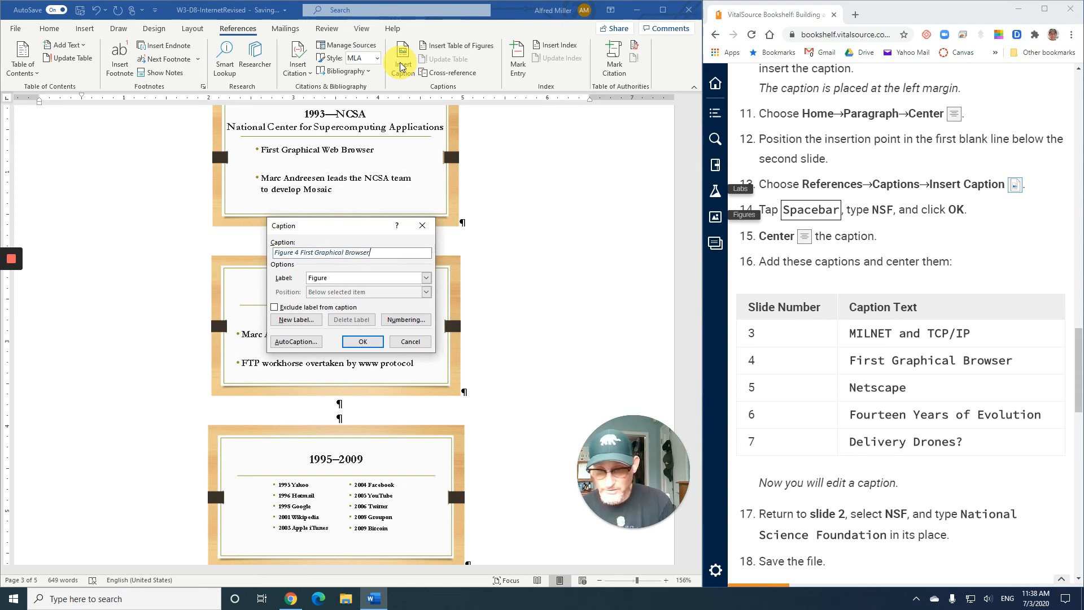
click(374, 342)
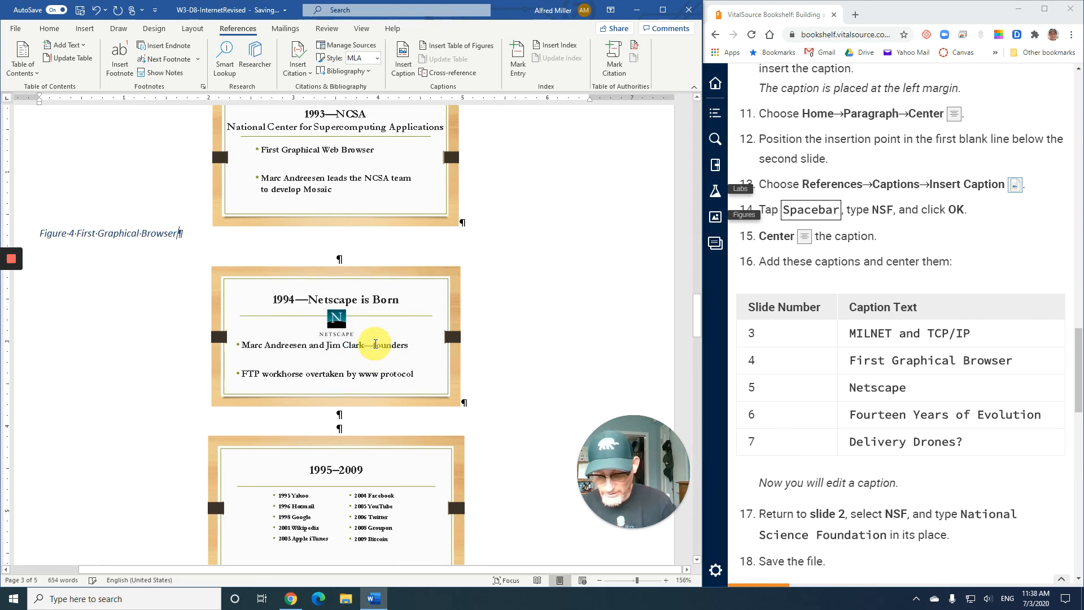
key(ctrl+e)
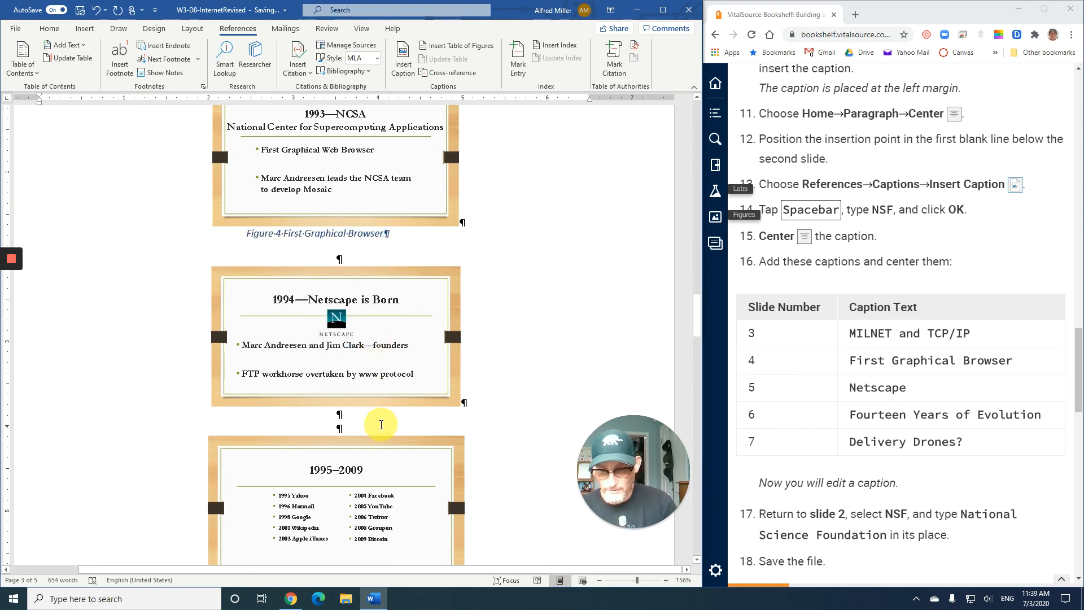
- Insert the caption "Figure 5 Netscape" in the first blank line below the 1994—Netscape is Born slide and center it
click(374, 418)
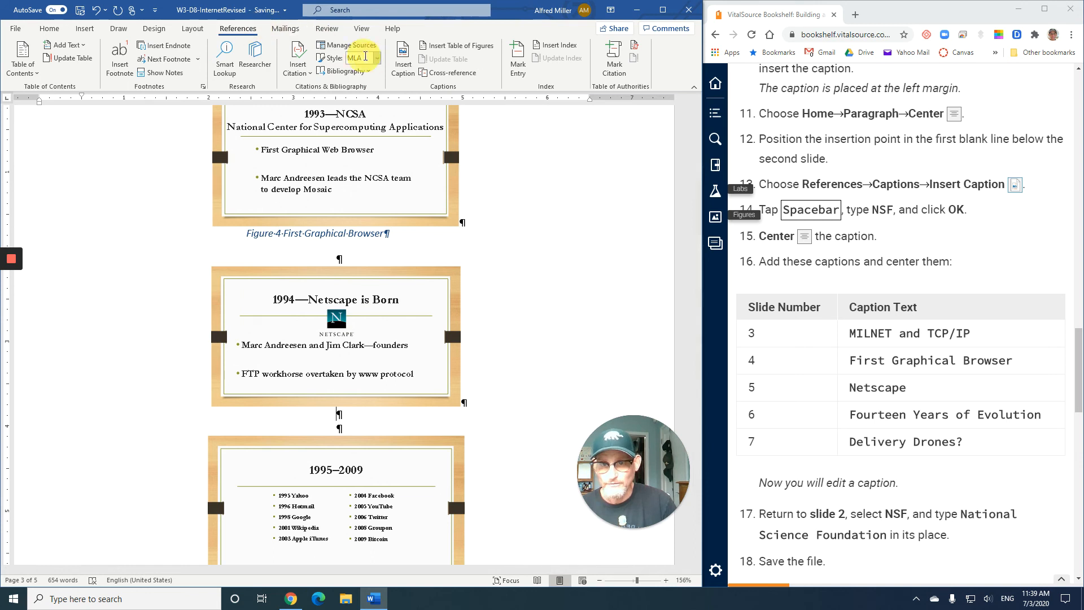
click(407, 67)
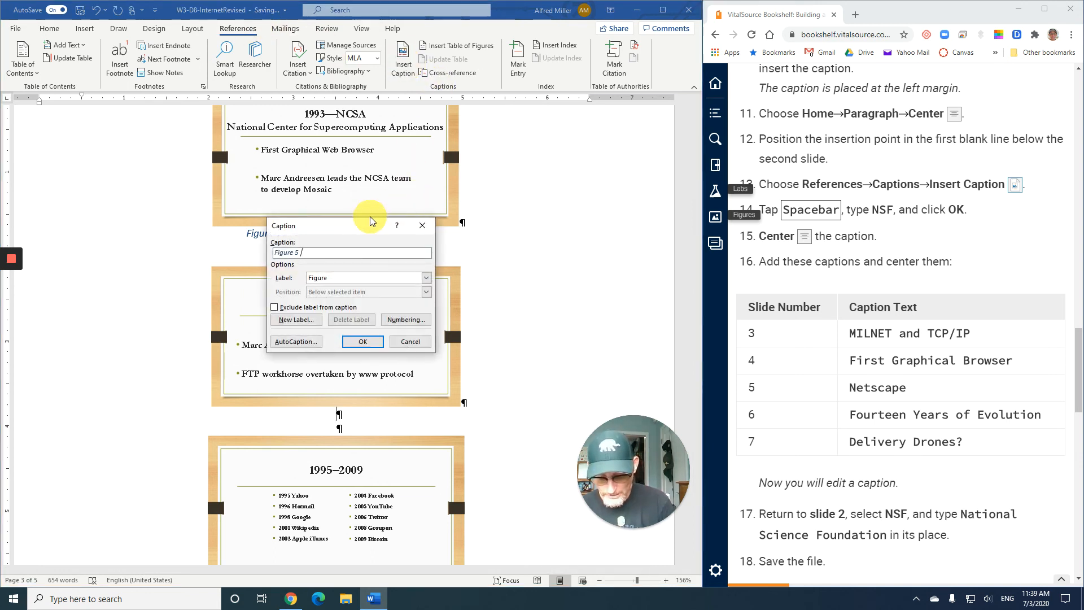
text(Netscape)
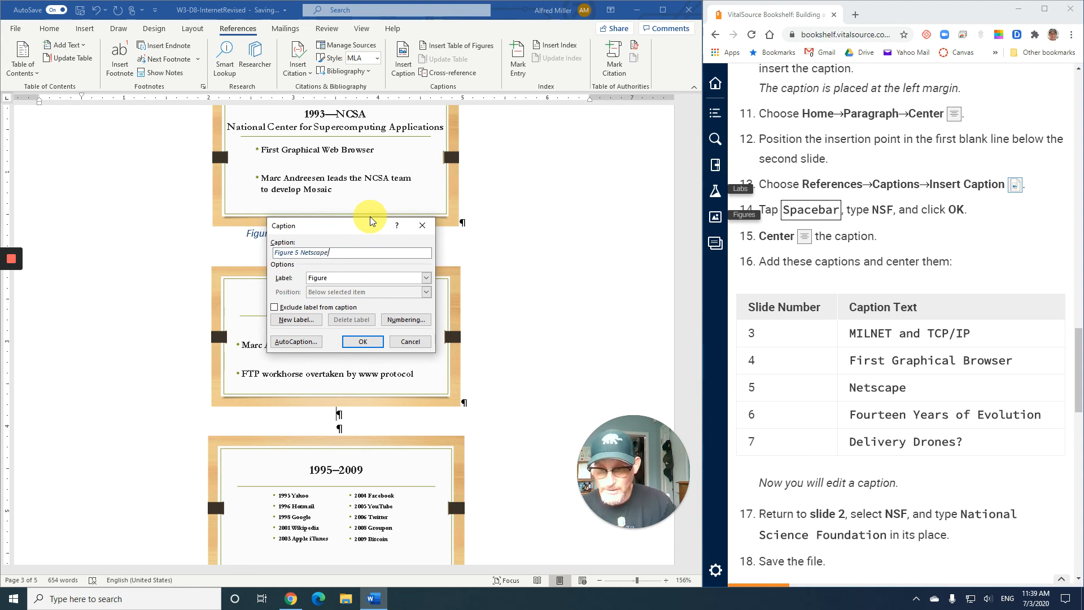
click(362, 342)
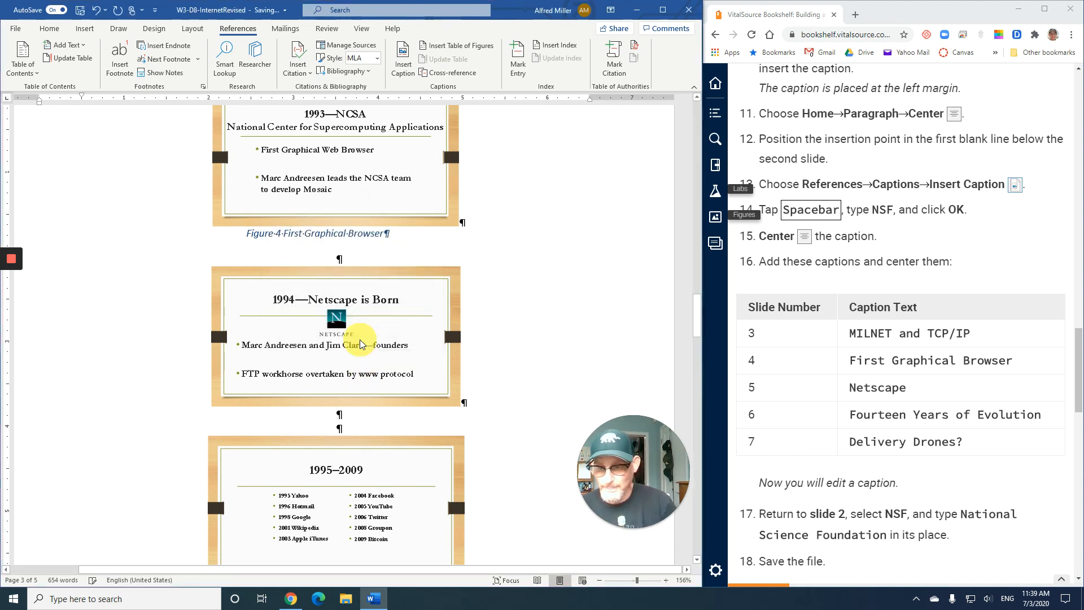
key(ctrl+e)
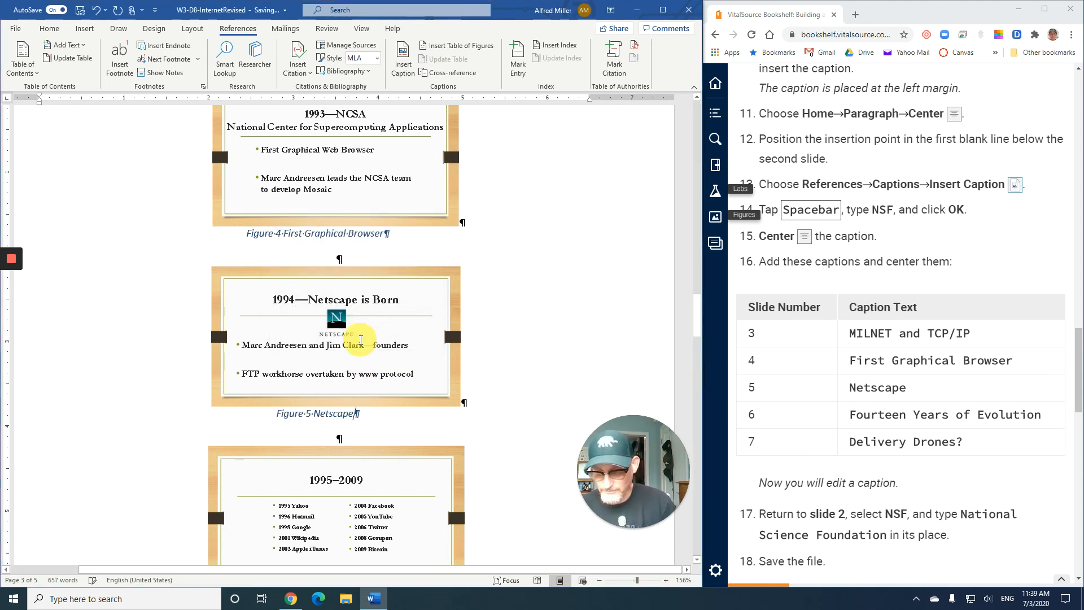
- Insert the caption "Figure 6 Fourteen Years of Evolution" in the first blank line below the 1995–2009 slide and center it
scroll(460, 390, down, 5)
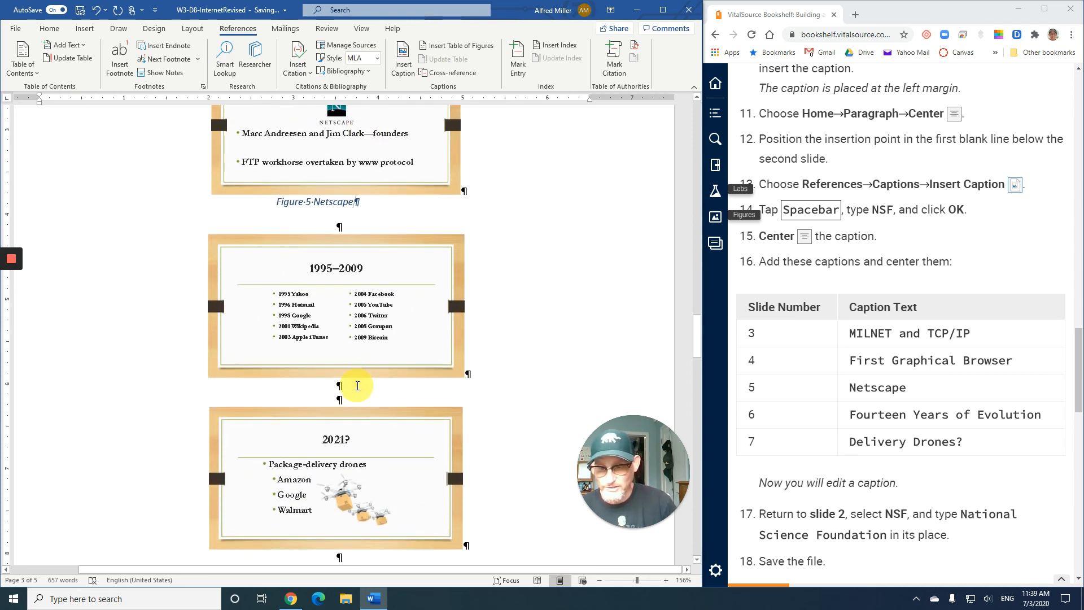
click(358, 383)
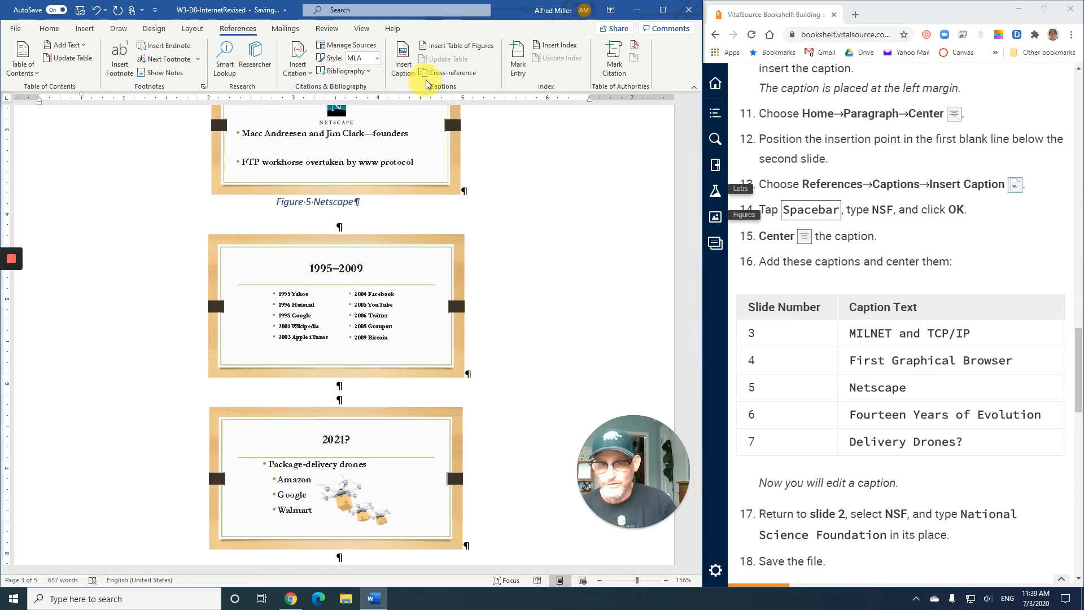
click(404, 67)
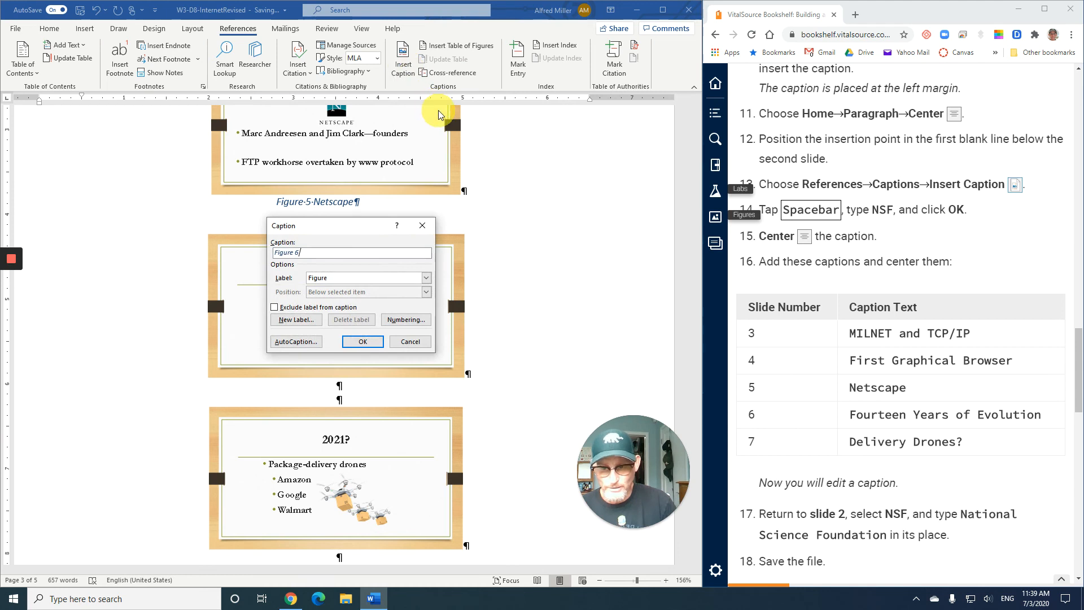
text(F)
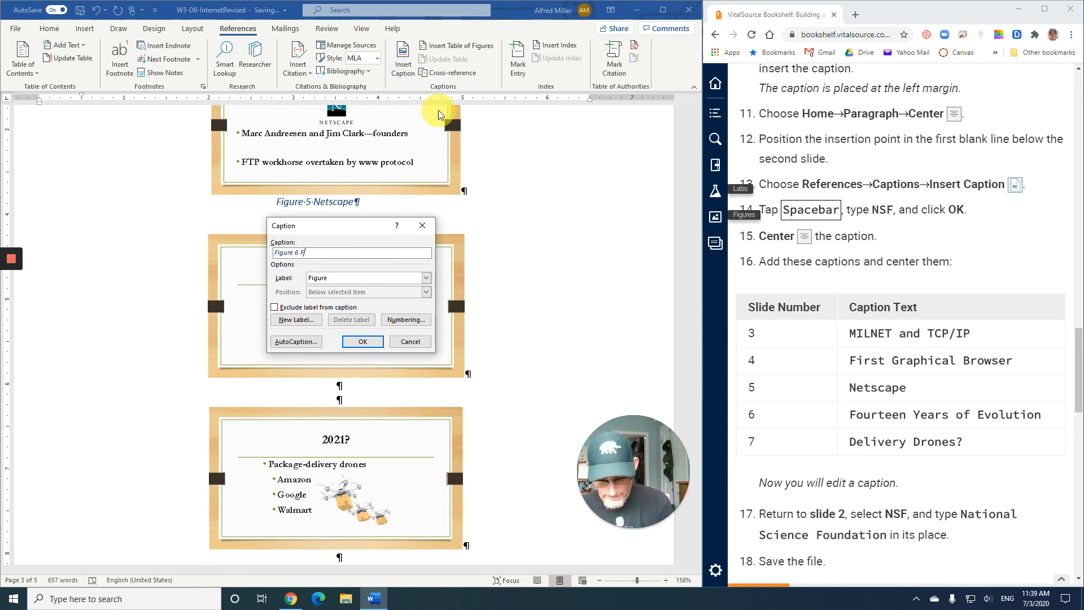
text(ourteen )
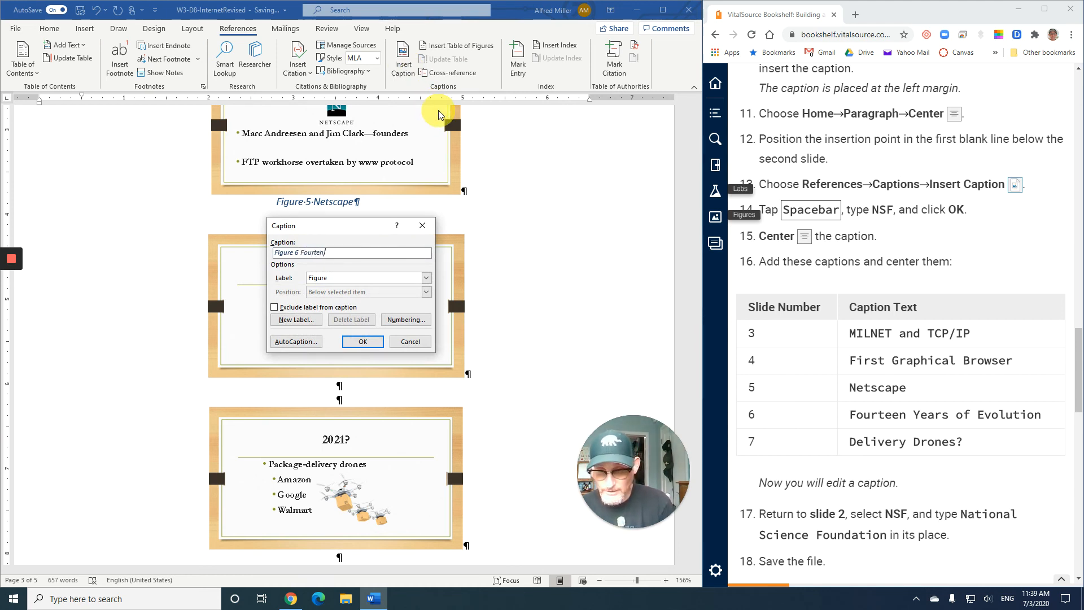
text(Y)
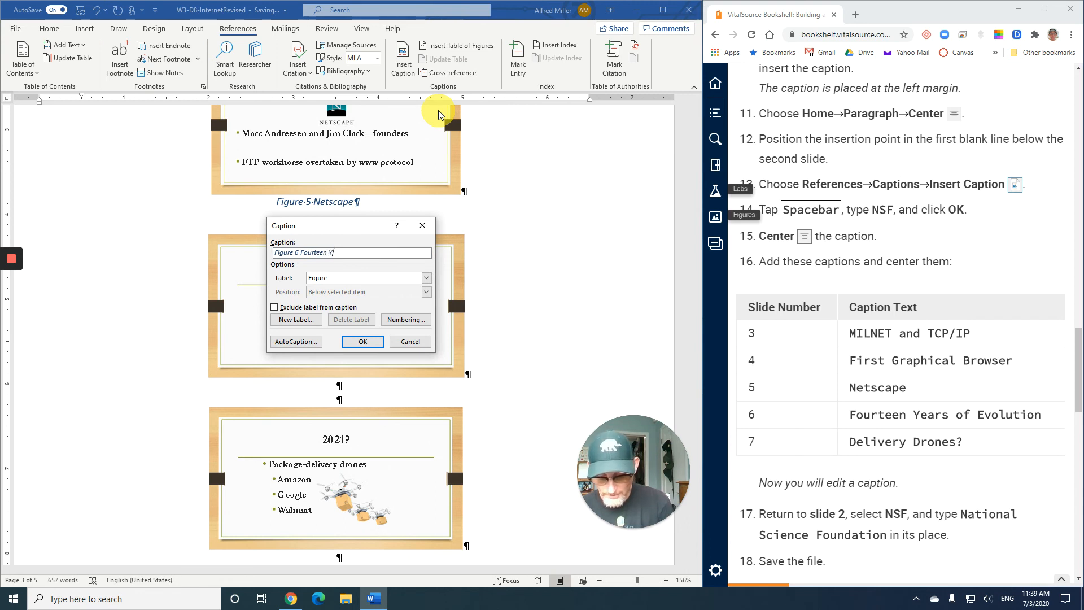
text(ears of )
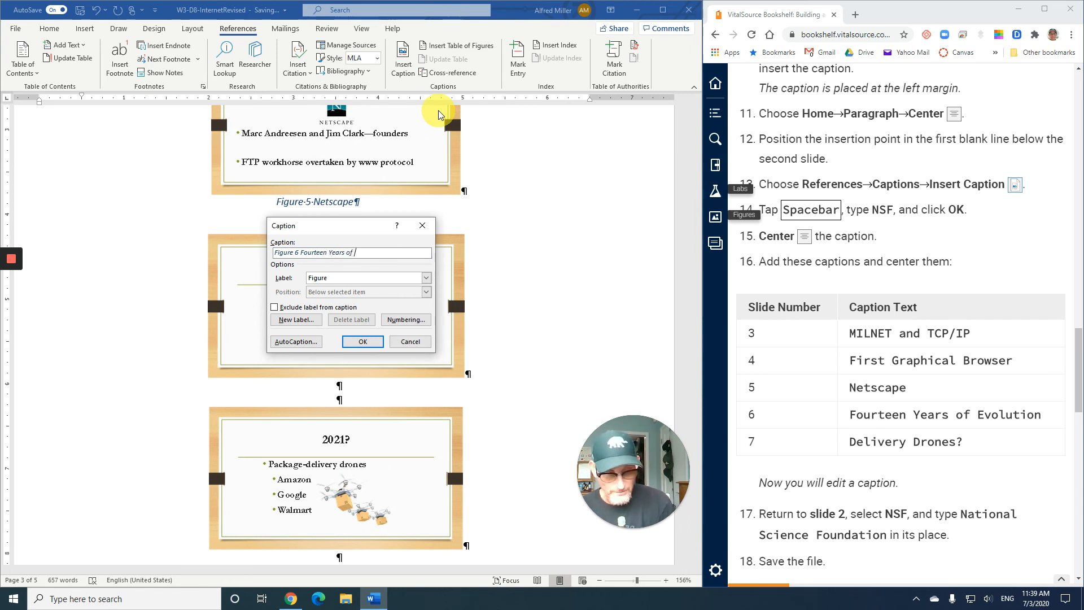
text(Evo)
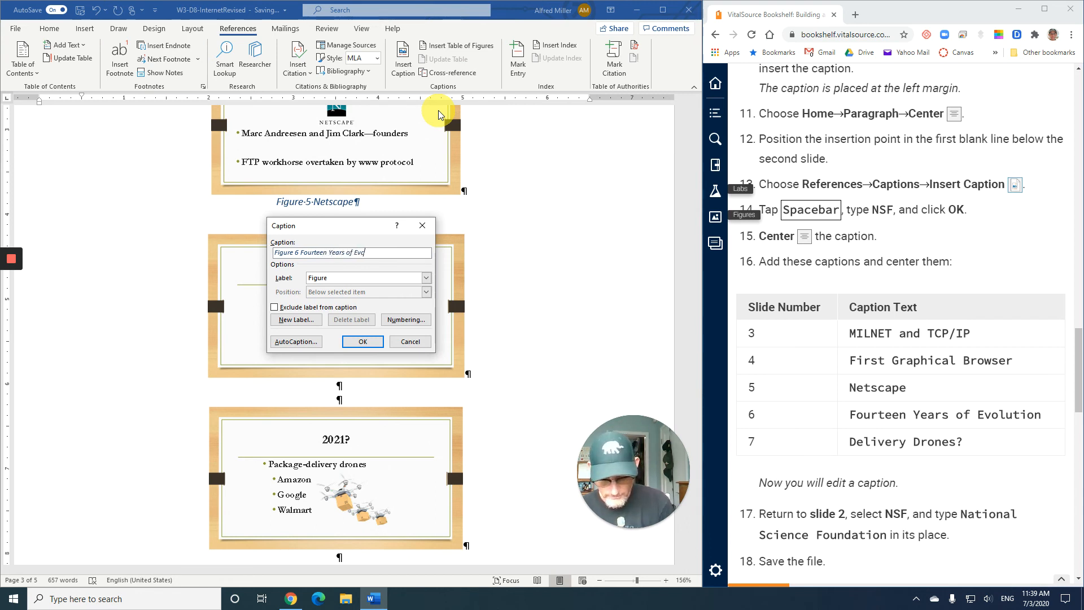
text(lution)
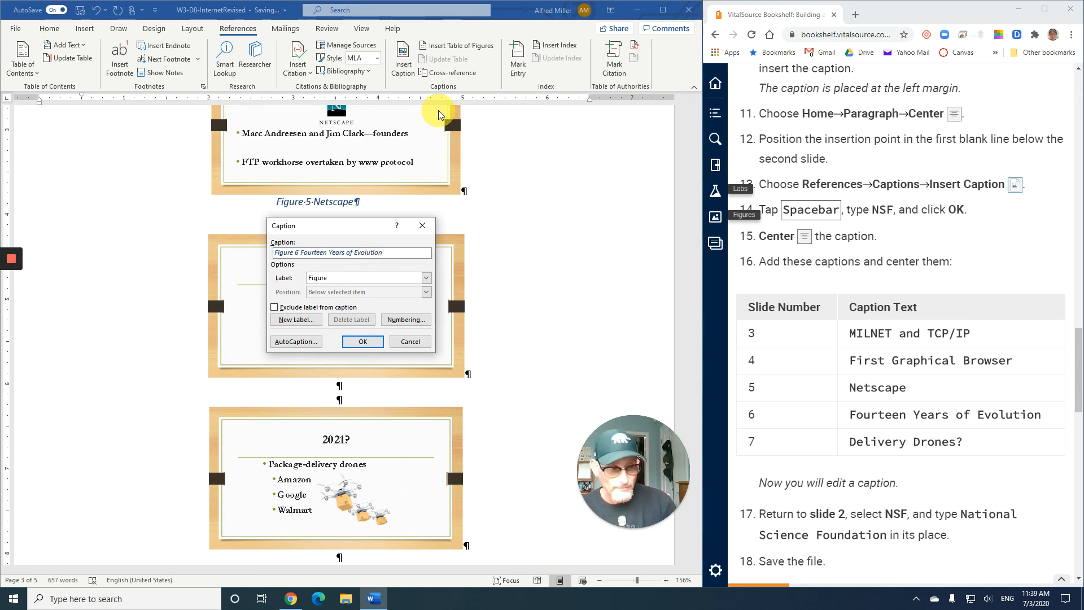
click(370, 342)
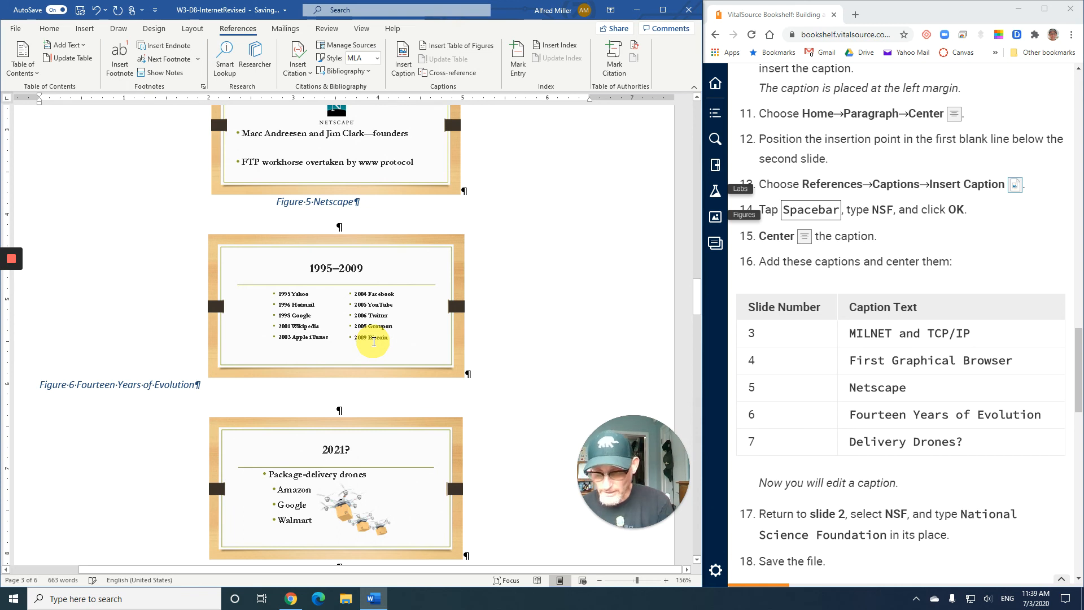
key(ctrl+e)
- Insert the caption "Figure 7 Delivery Drones" in the blank line below the 2021? slide and center it
scroll(373, 342, down, 4)
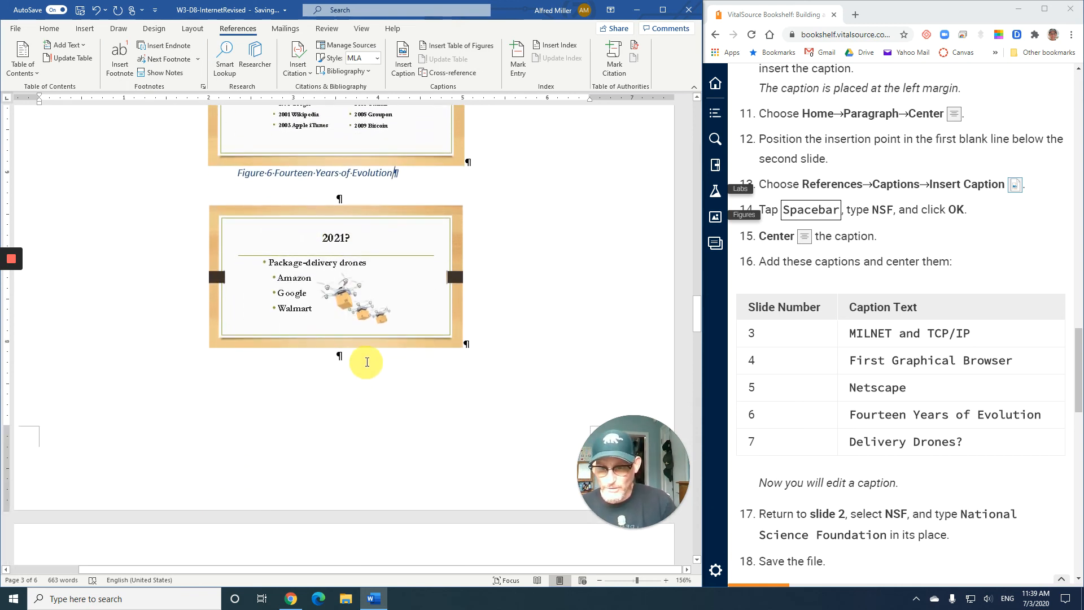
click(365, 359)
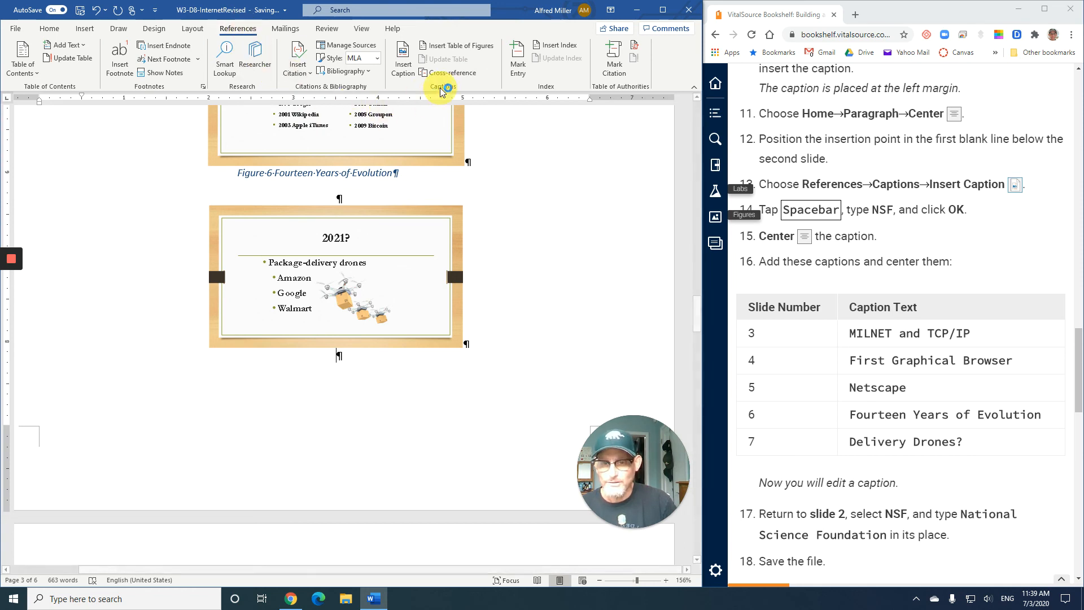
click(403, 63)
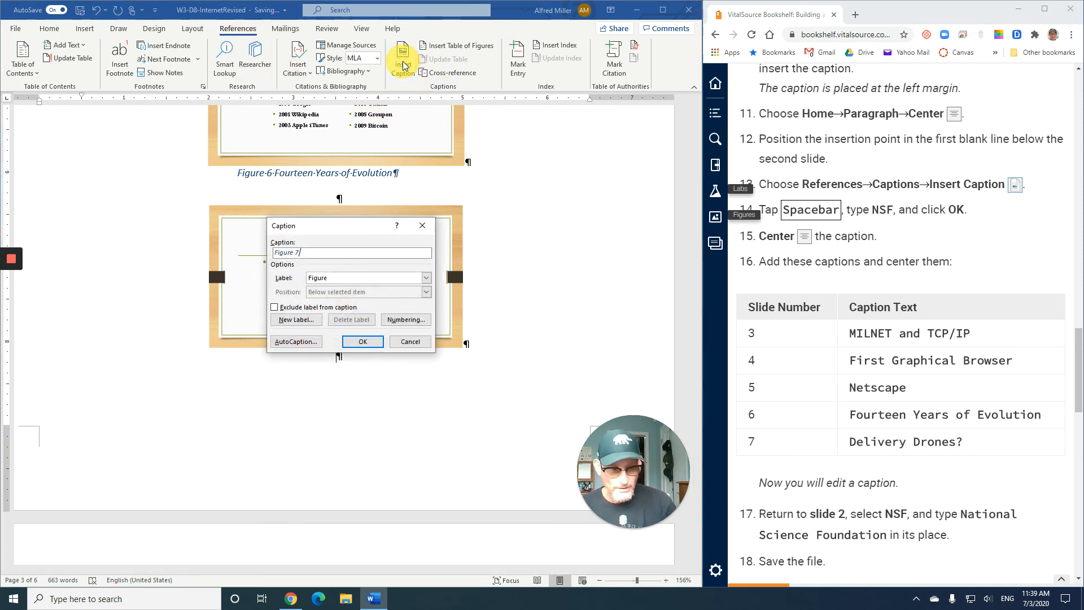
text(D)
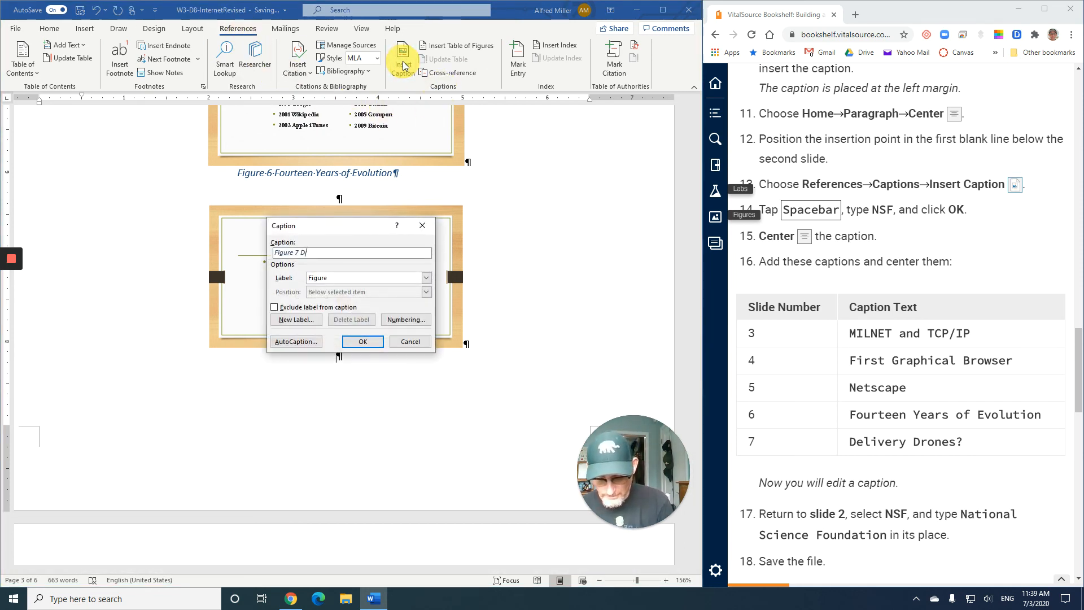
text(elveny Drones)
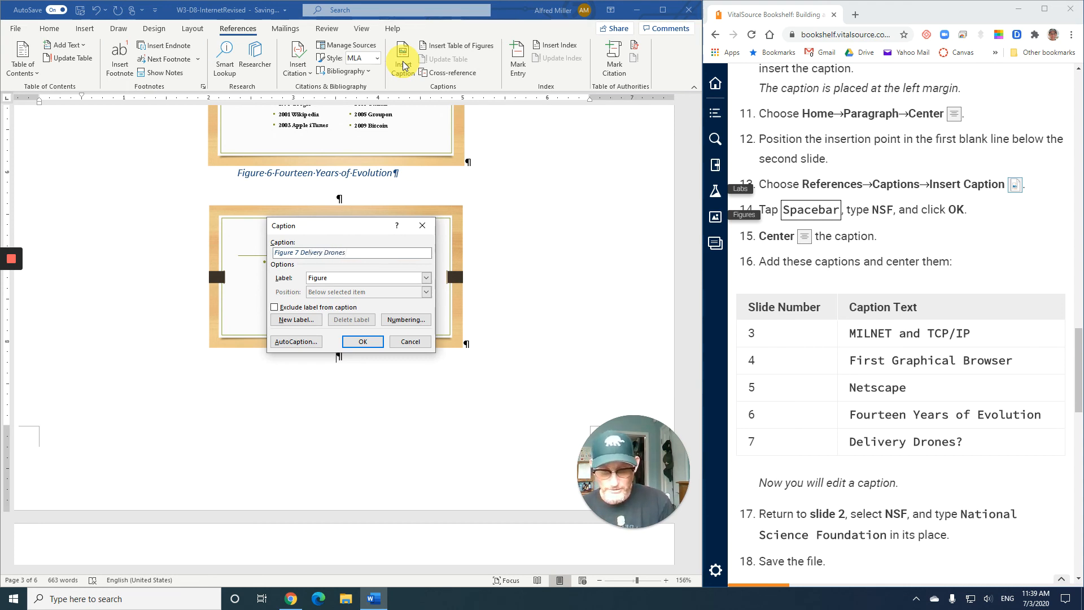
key(Return)
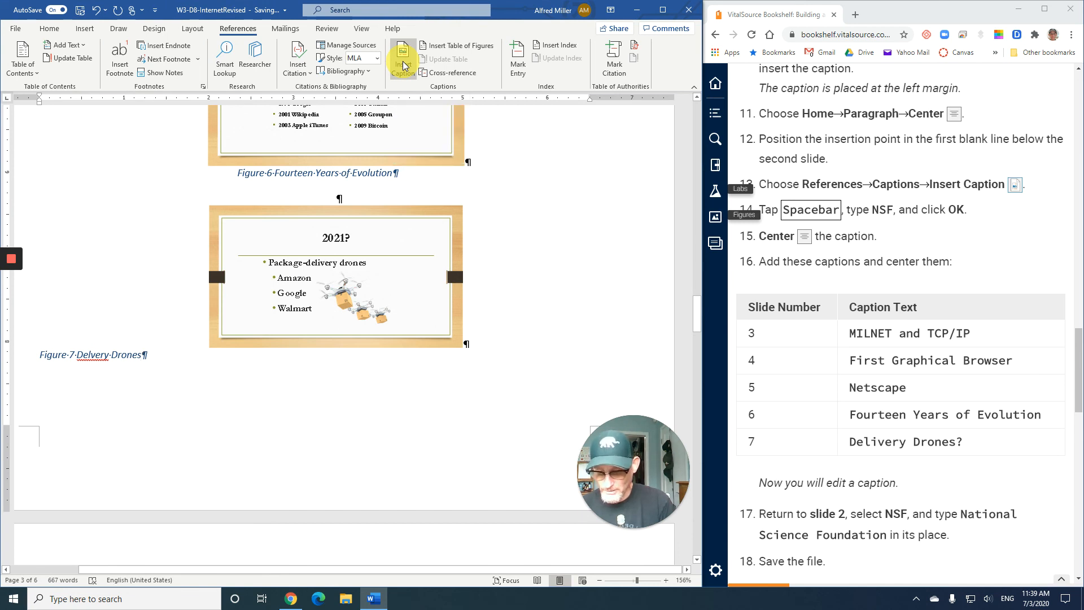
key(ctrl+e)
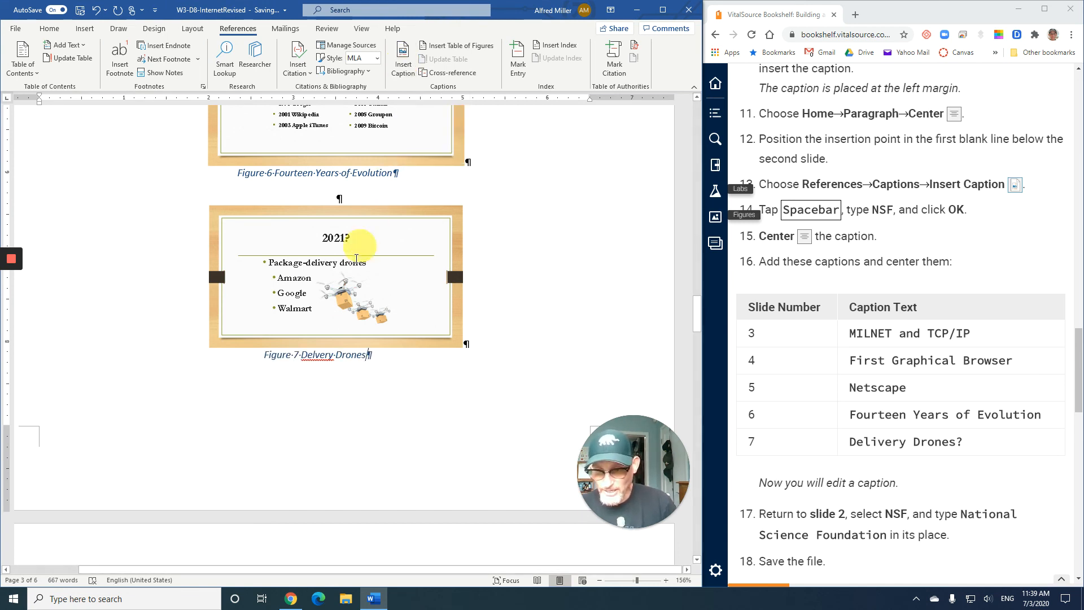
right_click(323, 356)
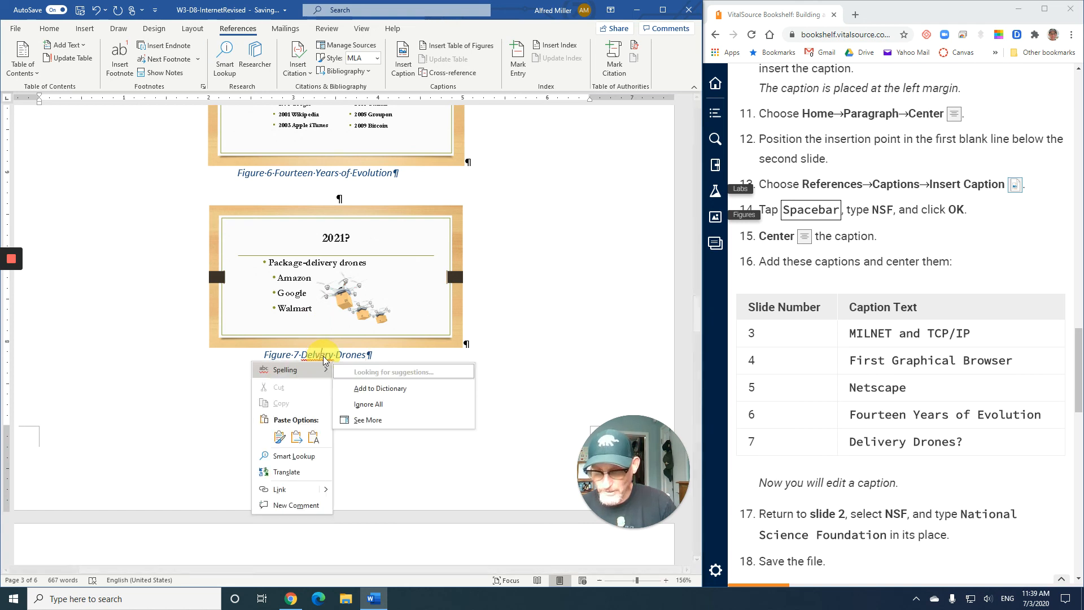
key(Escape)
text(i)
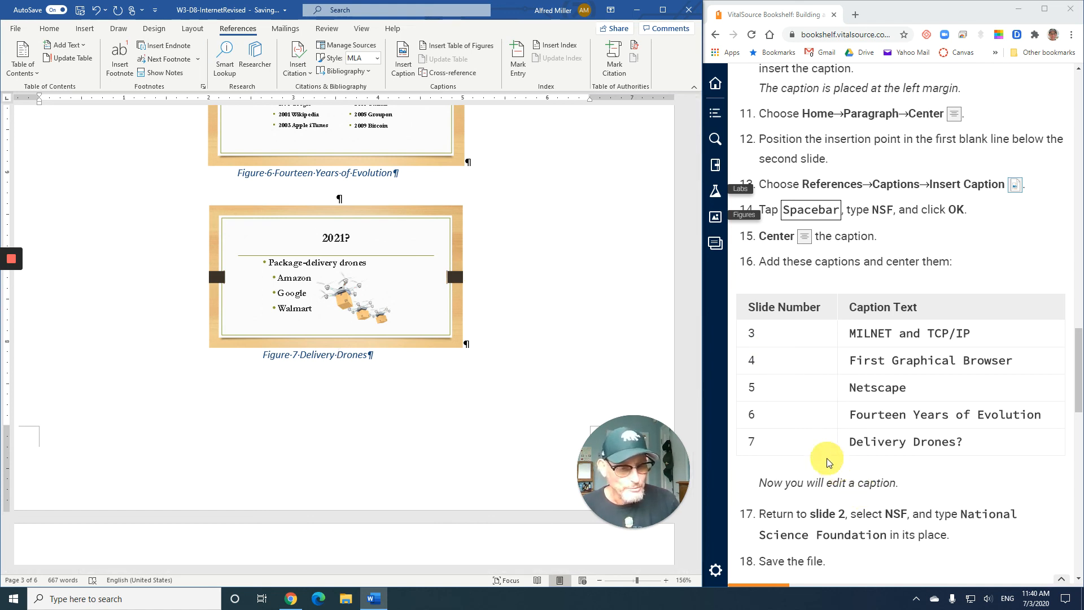
- Replace NSF with "National Science Foundation" in the Figure 2 caption below the 1970s slide, and save the document
scroll(830, 497, down, 4)
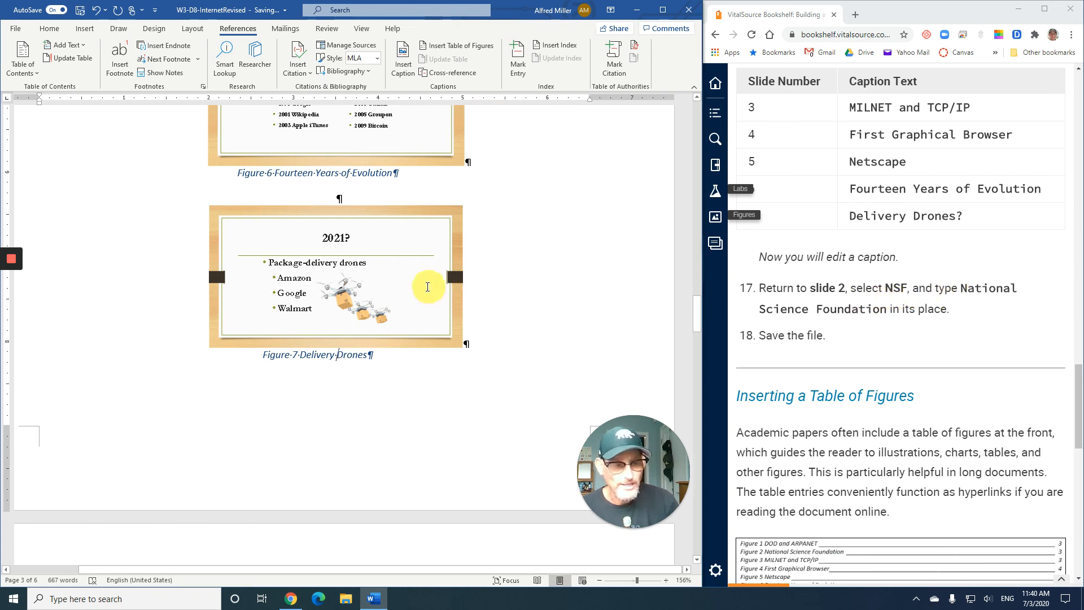
scroll(392, 266, down, 3)
scroll(395, 268, up, 3)
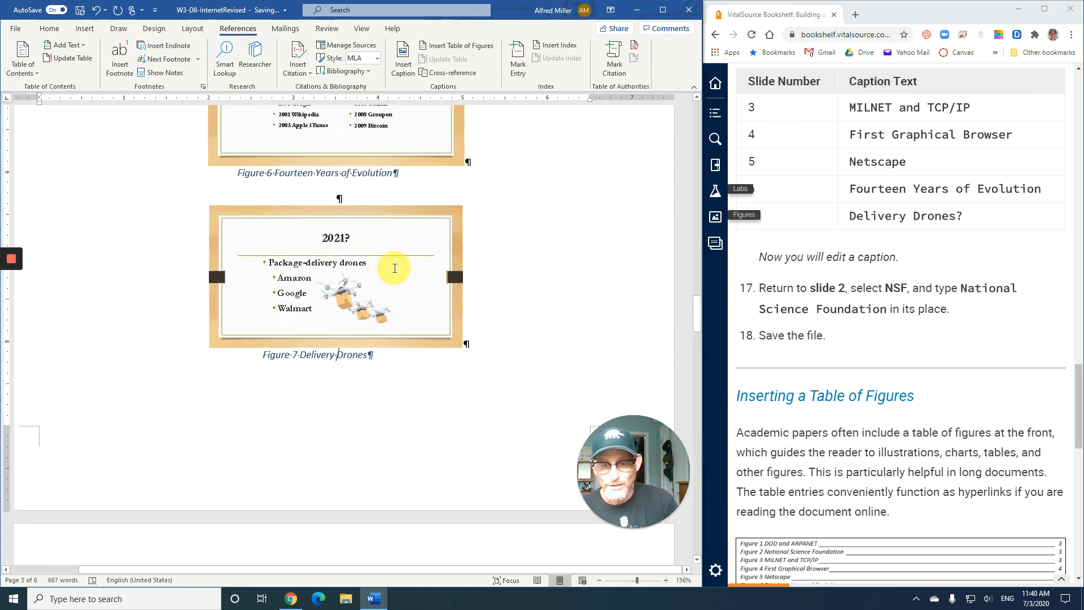
scroll(395, 268, up, 15)
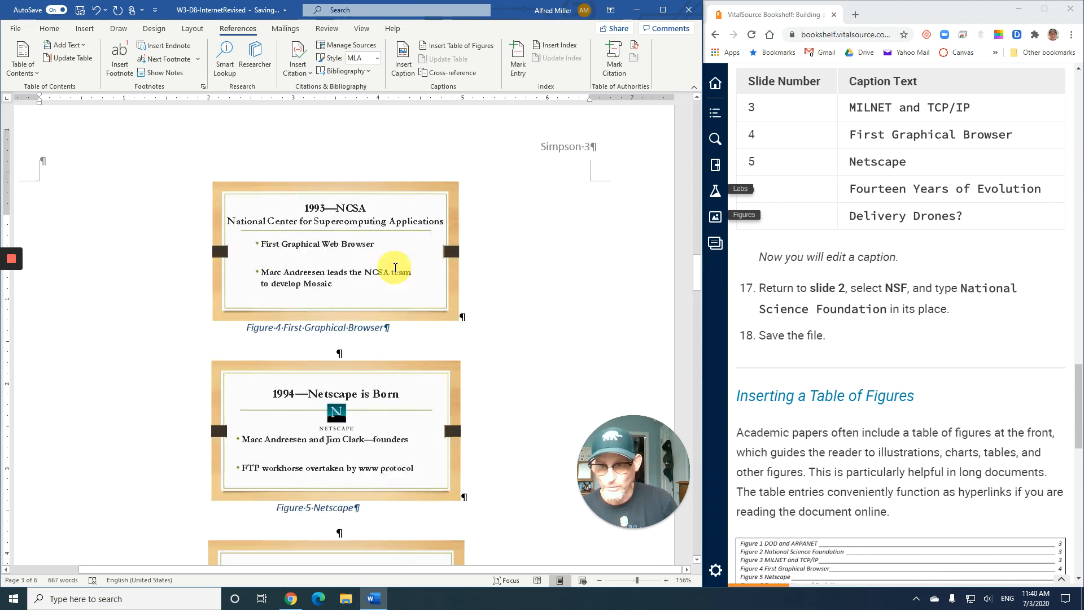
scroll(395, 268, up, 2)
scroll(395, 267, up, 7)
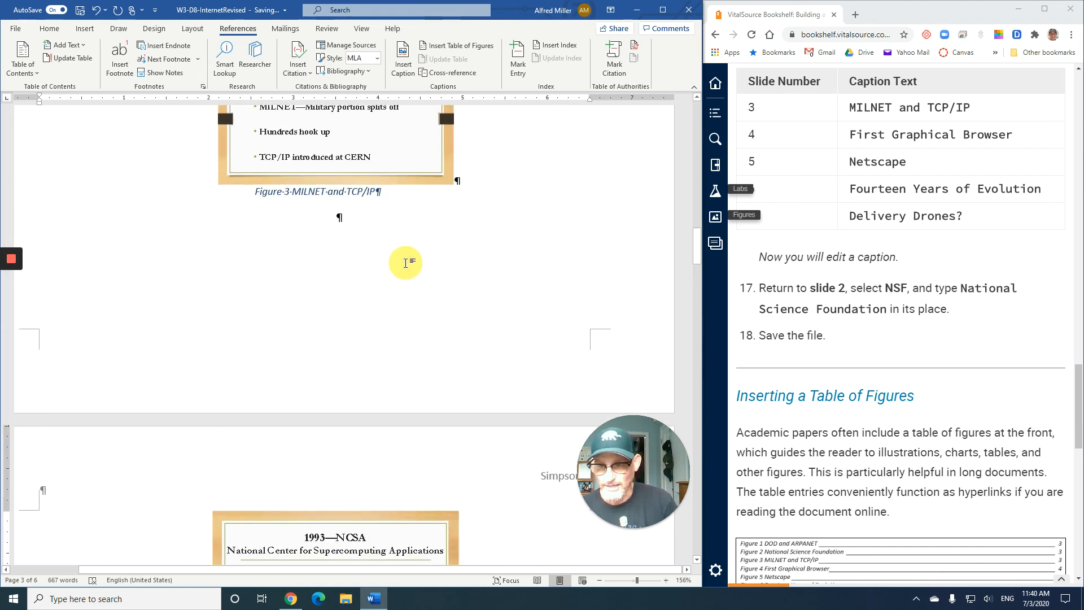
scroll(406, 263, up, 7)
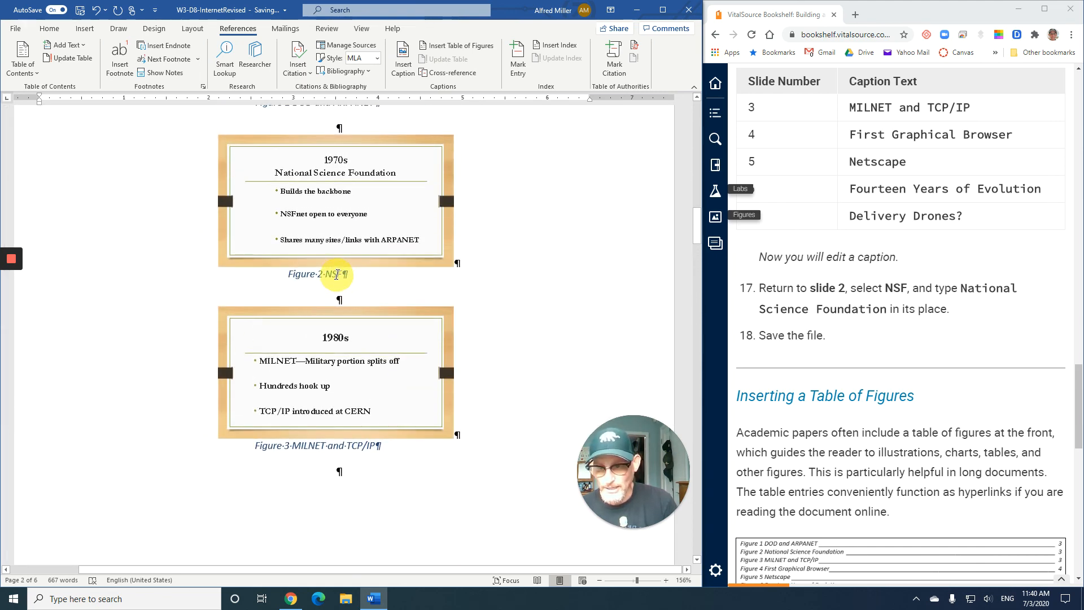
double_click(334, 274)
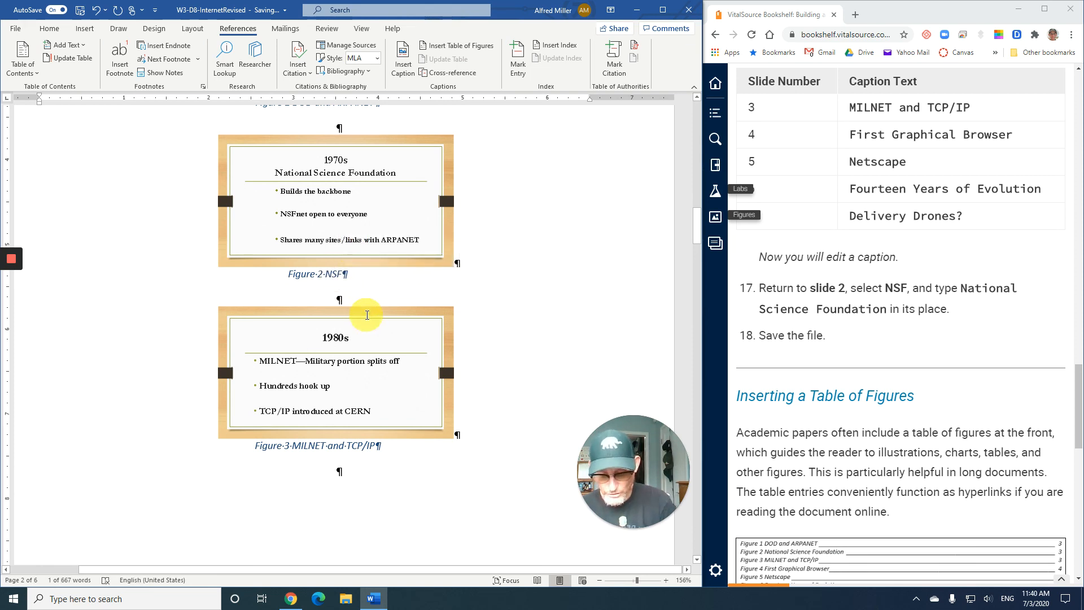
text(National Scie)
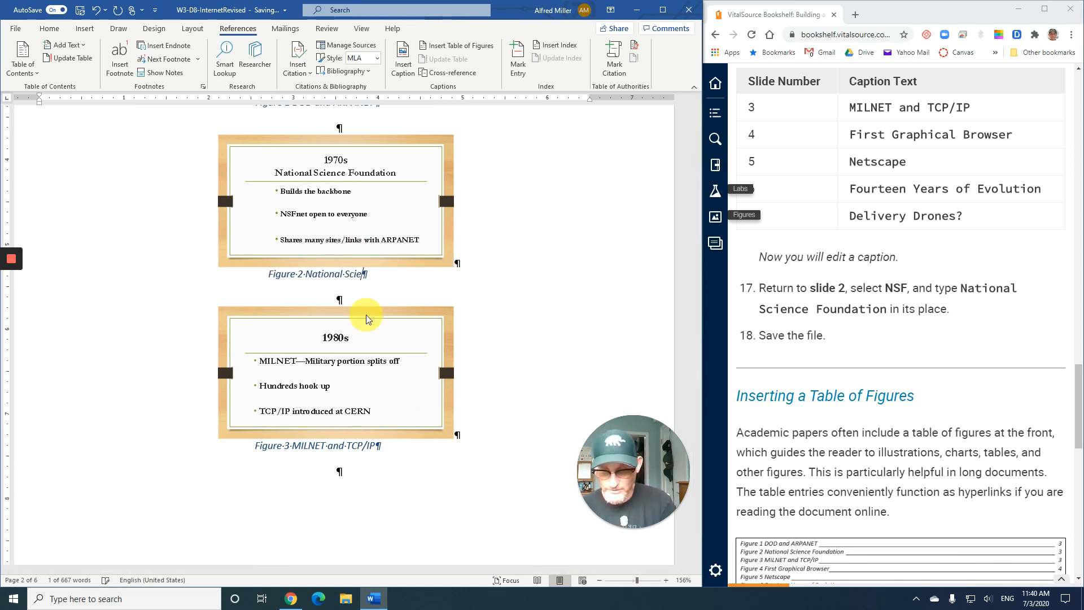
text(nce Foundation)
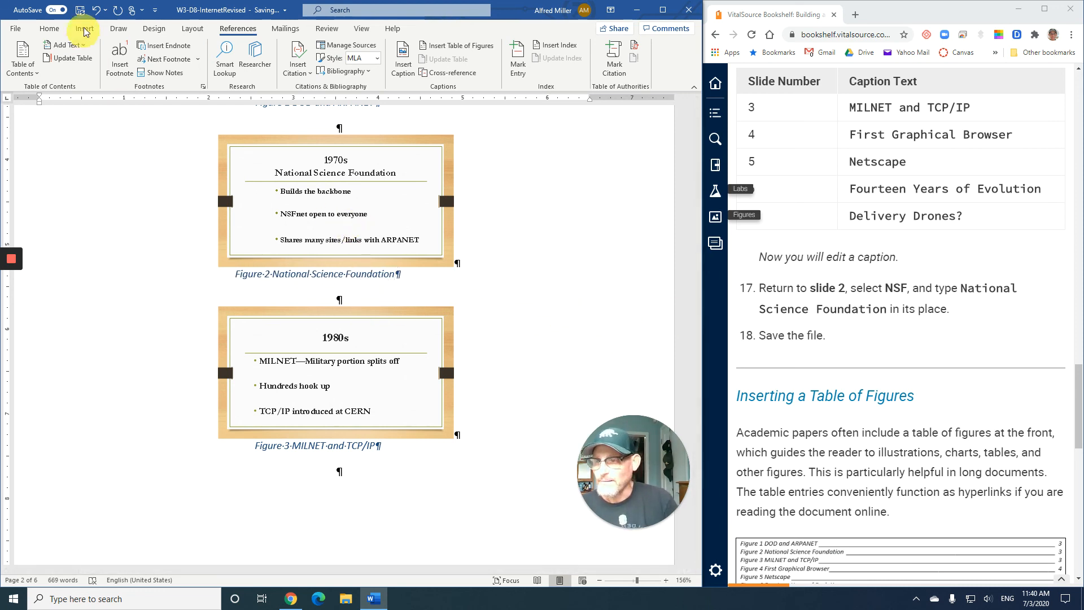
click(80, 10)
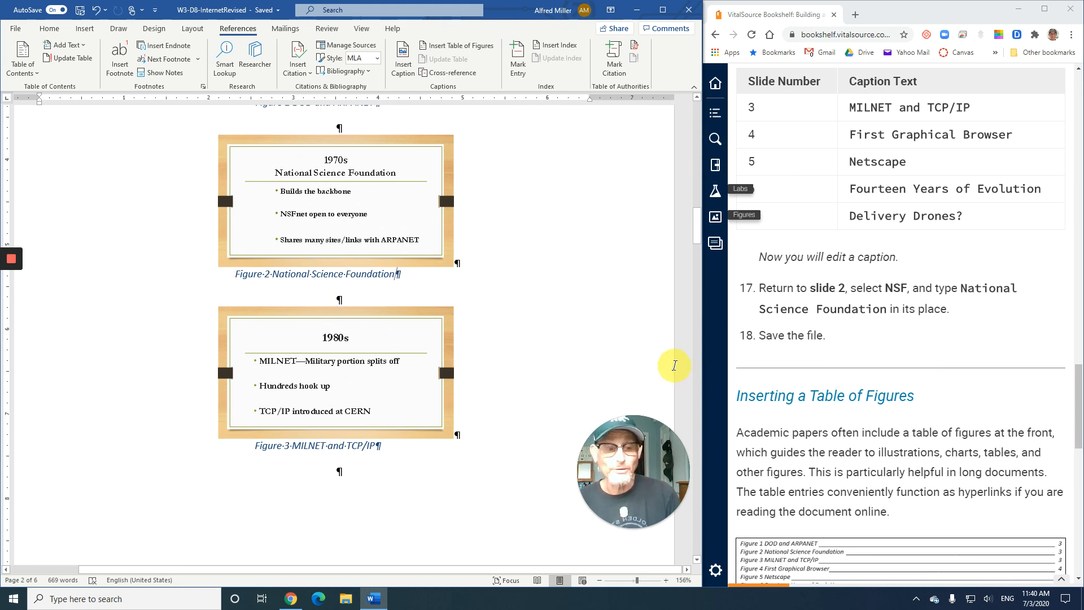
- Following exercise W3-D12, insert a page break at the very start of the document, before the author's name
scroll(815, 369, down, 4)
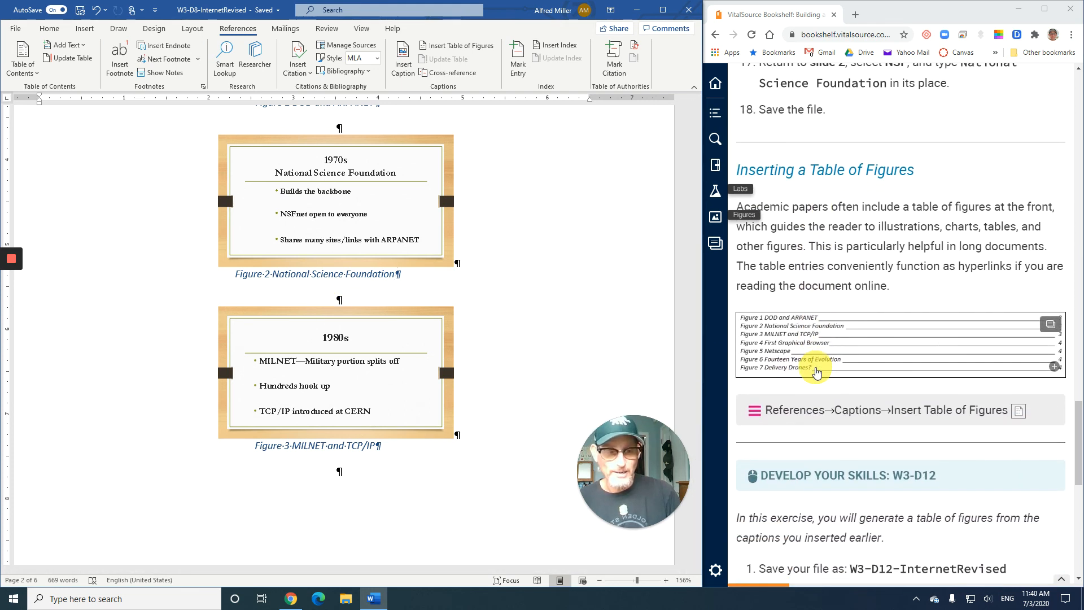
scroll(820, 318, down, 2)
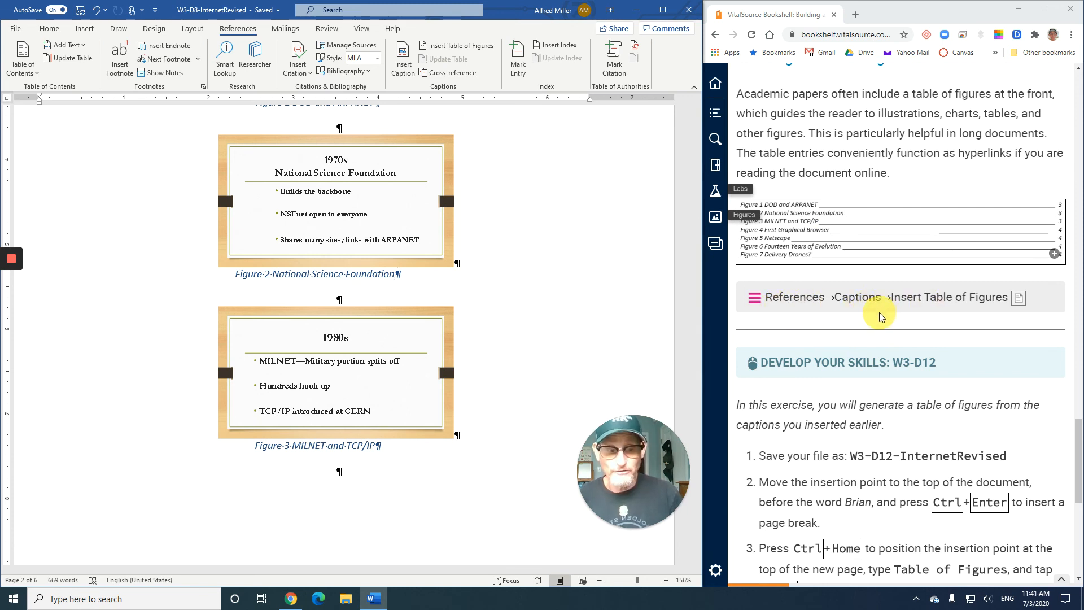
scroll(881, 317, down, 3)
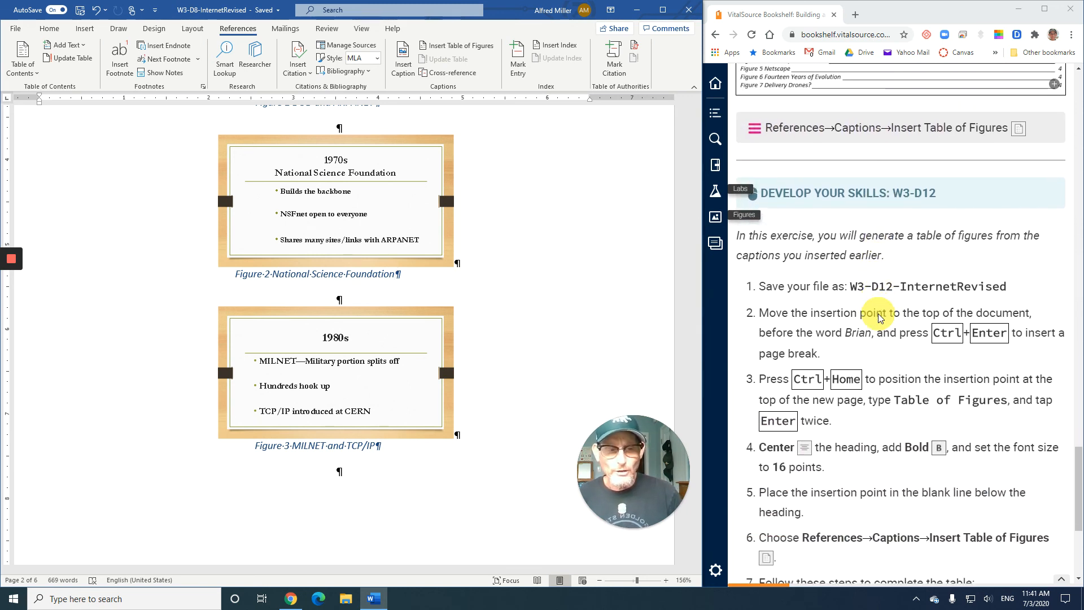
scroll(879, 317, down, 1)
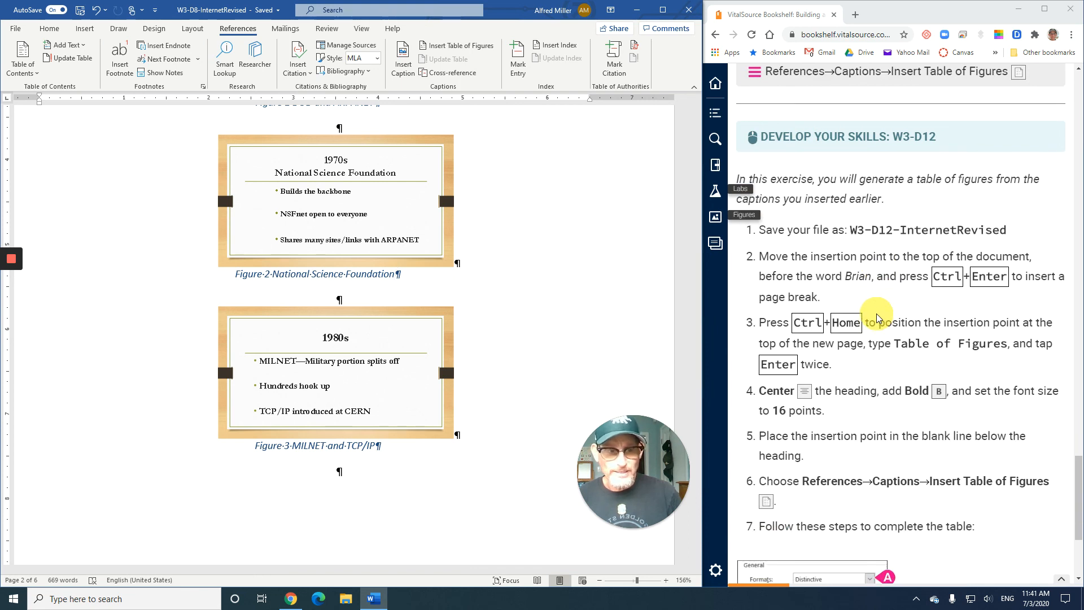
scroll(877, 317, down, 1)
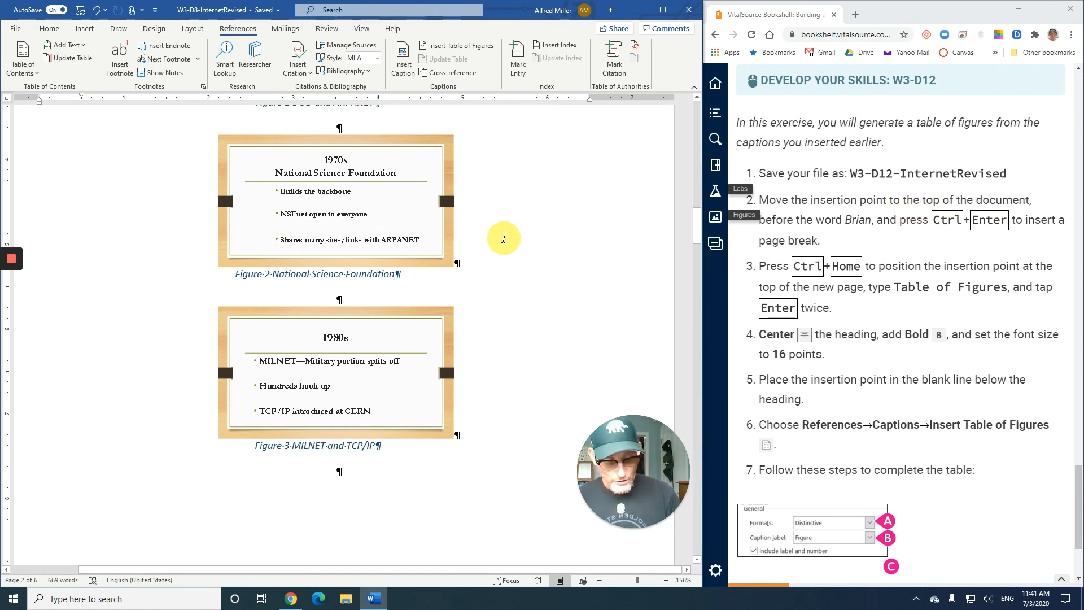
key(ctrl+Home)
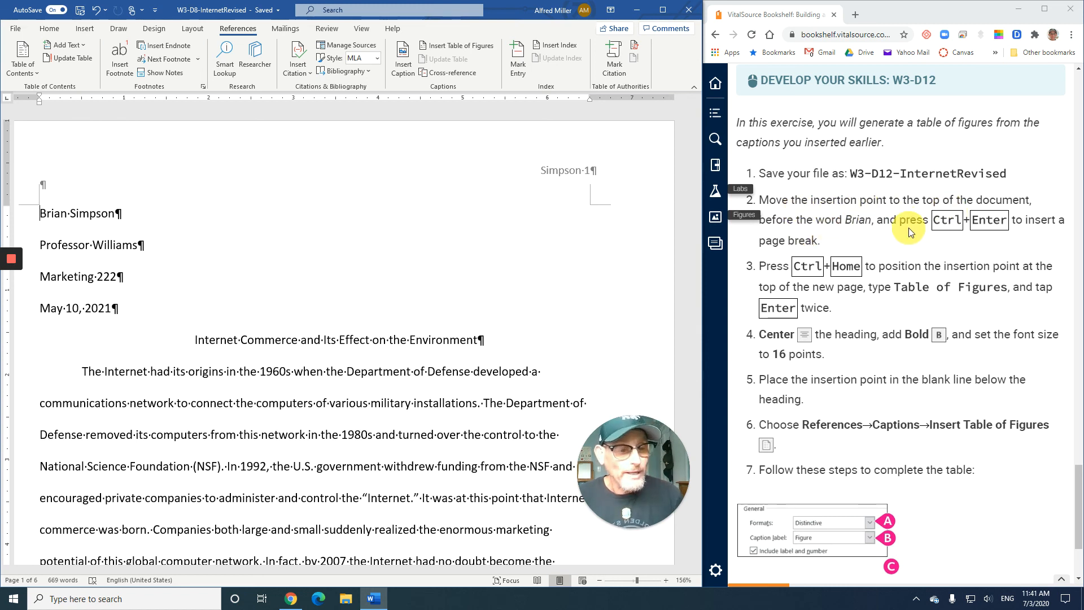
key(ctrl+Return)
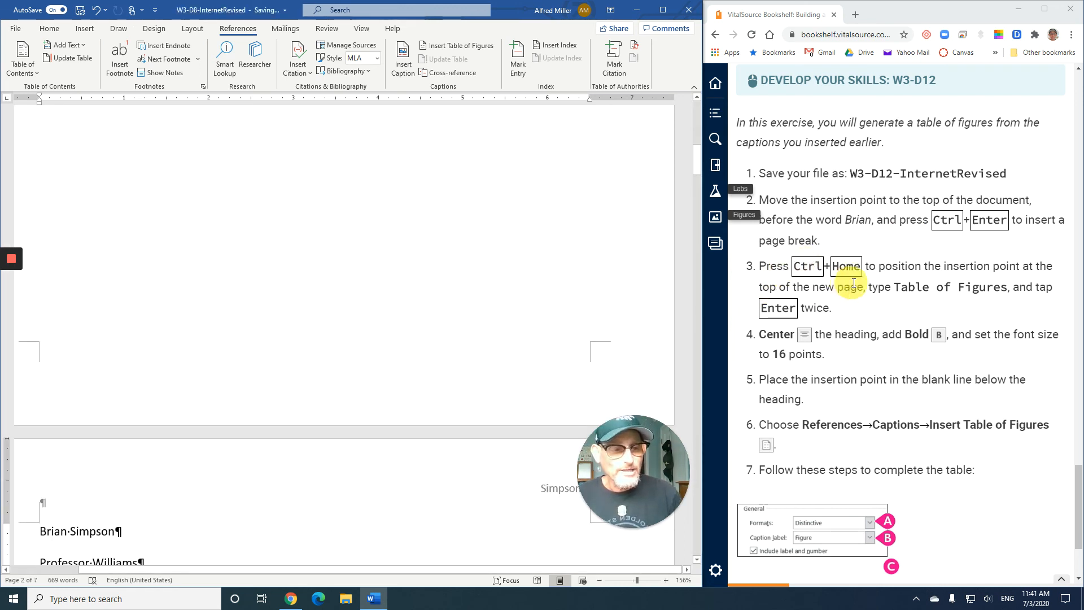
- Enter the heading "Table of Figures" at the top of the new first page, with two blank lines between it and the page break
scroll(904, 285, down, 2)
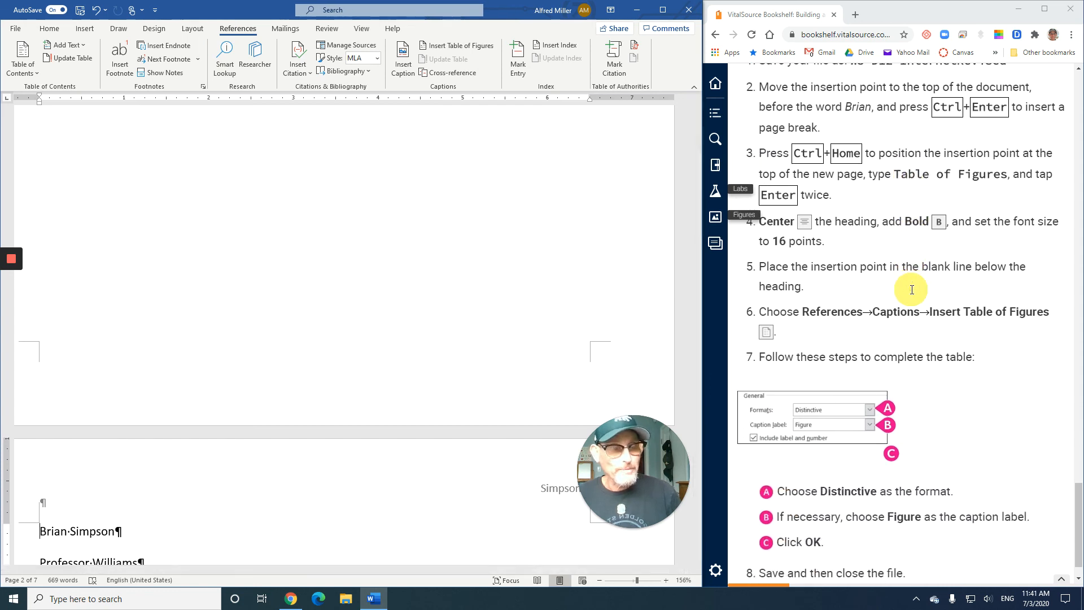
key(ctrl+Home)
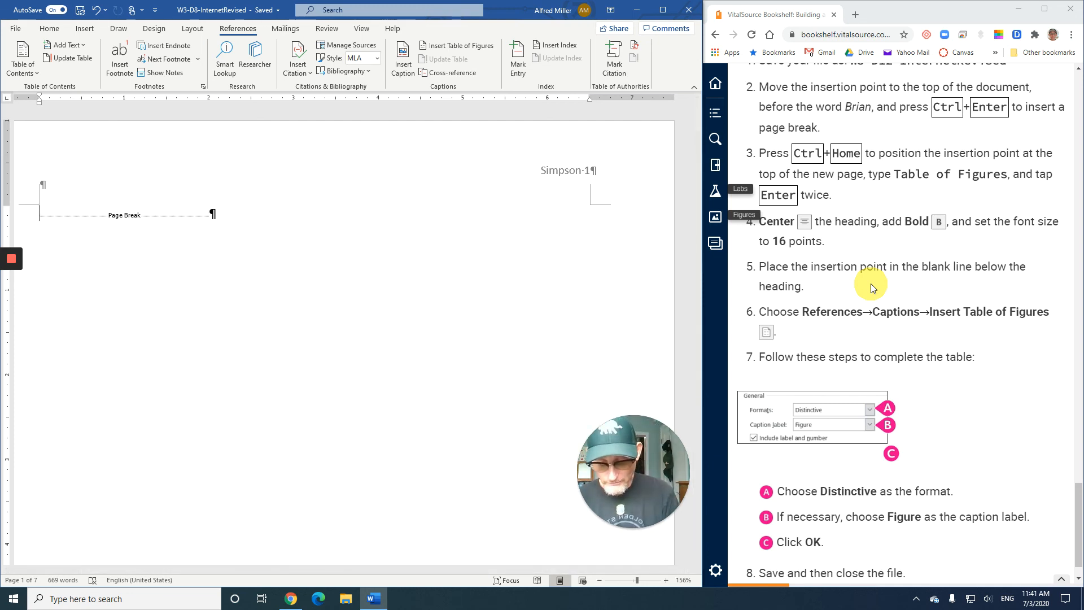
text(Table )
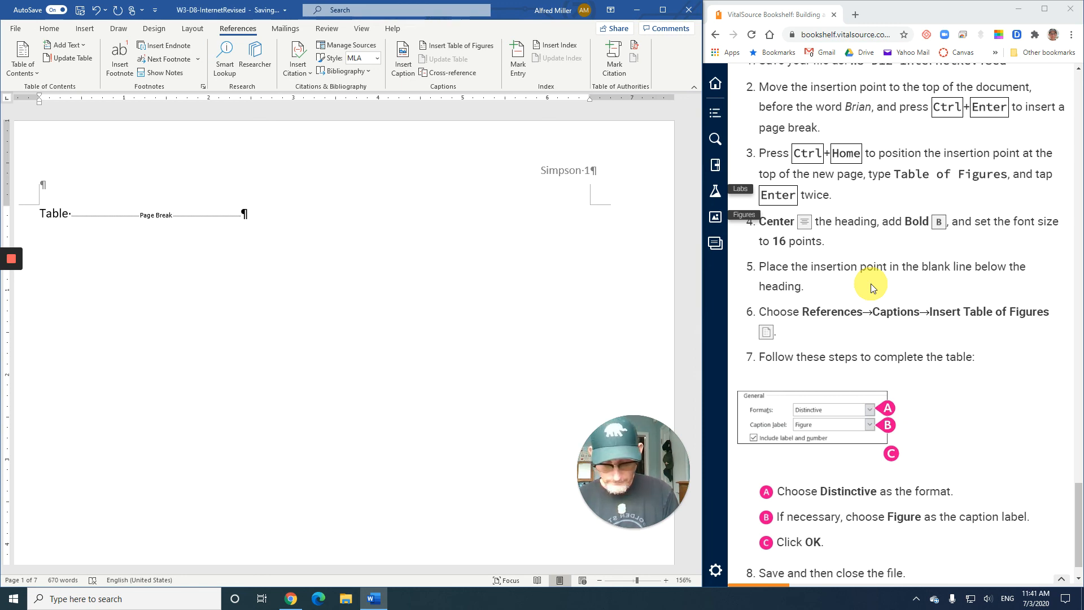
text(of Fi)
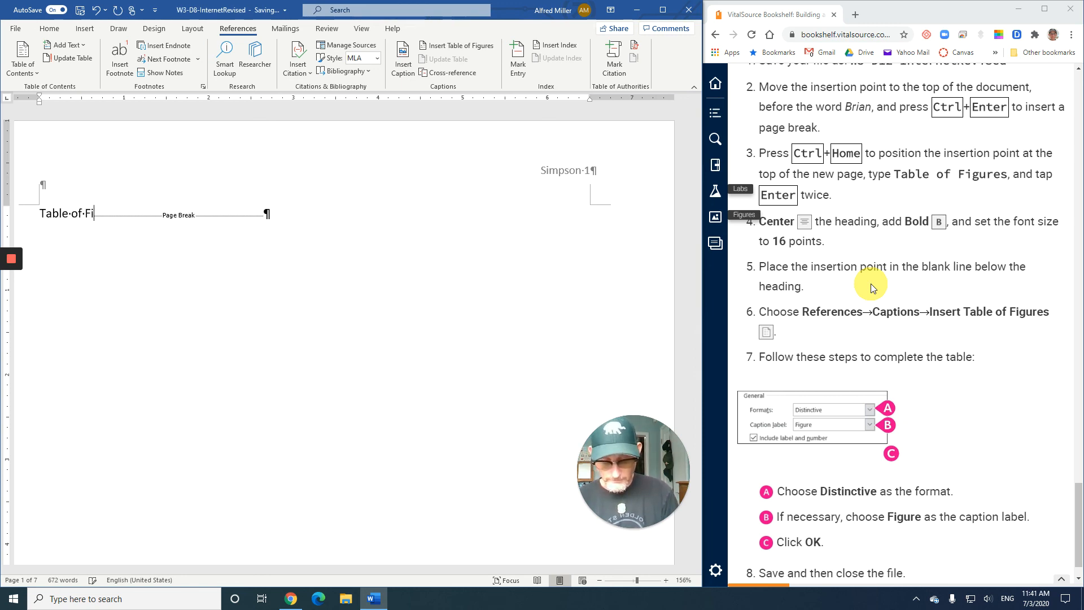
text(gures)
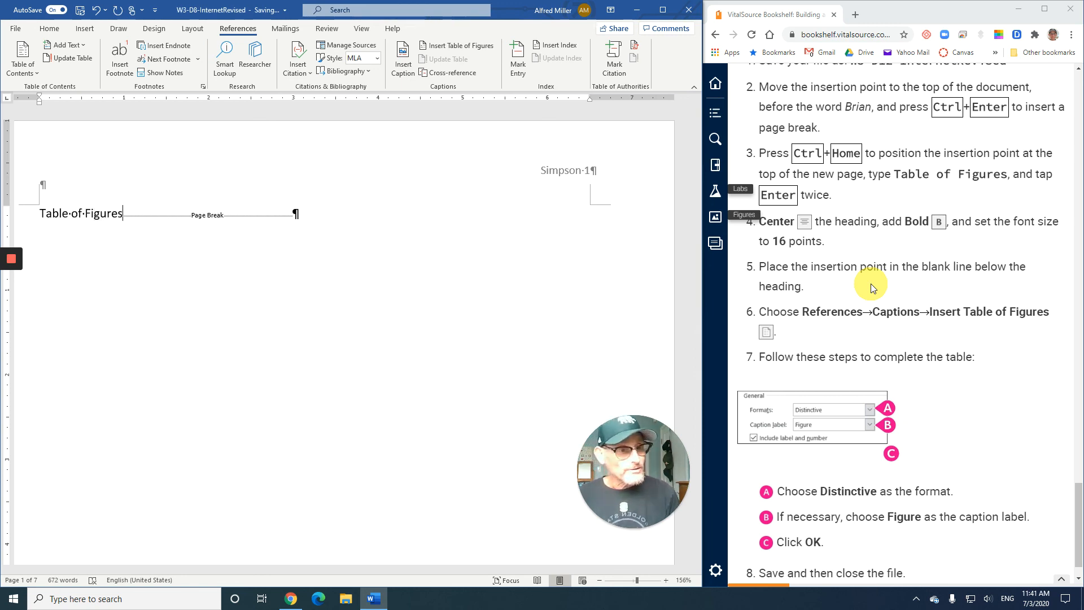
key(Return)
key(Return)
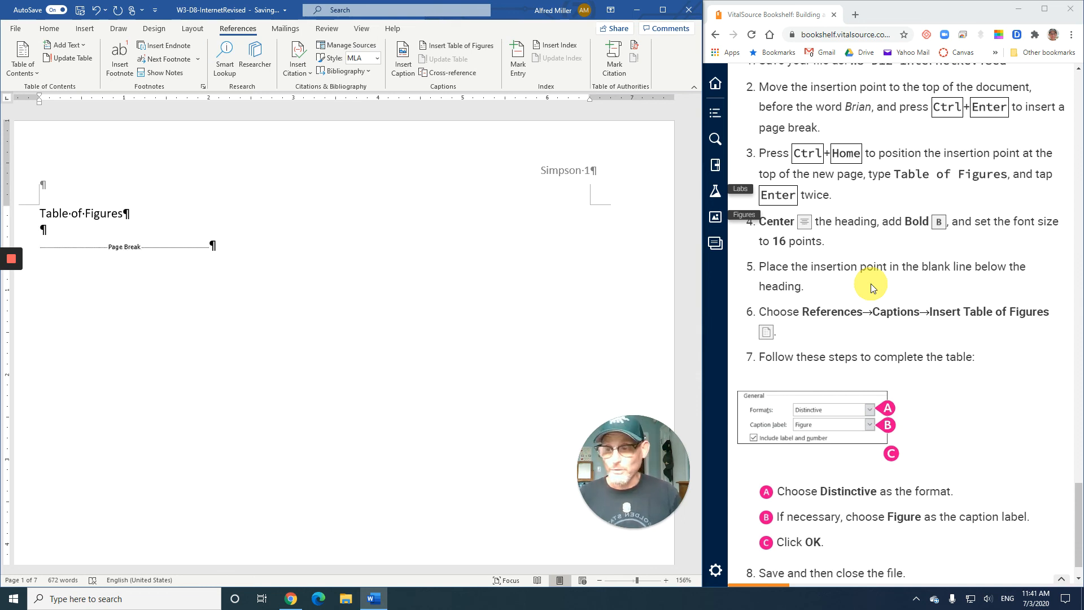
key(Return)
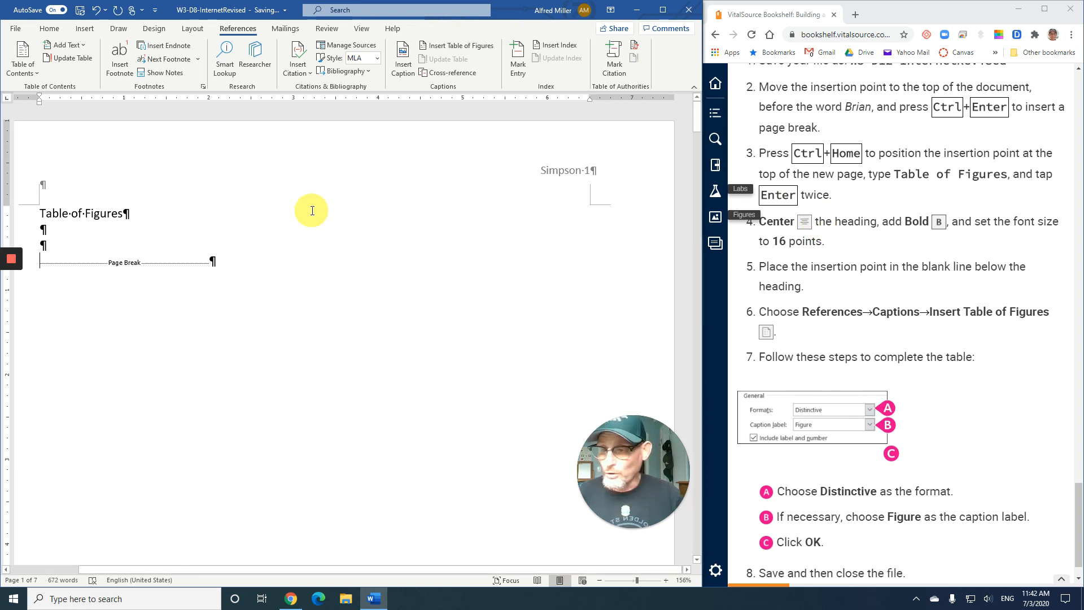
- Format the "Table of Figures" heading as bold, 16 points and centered
drag(40, 214, 105, 213)
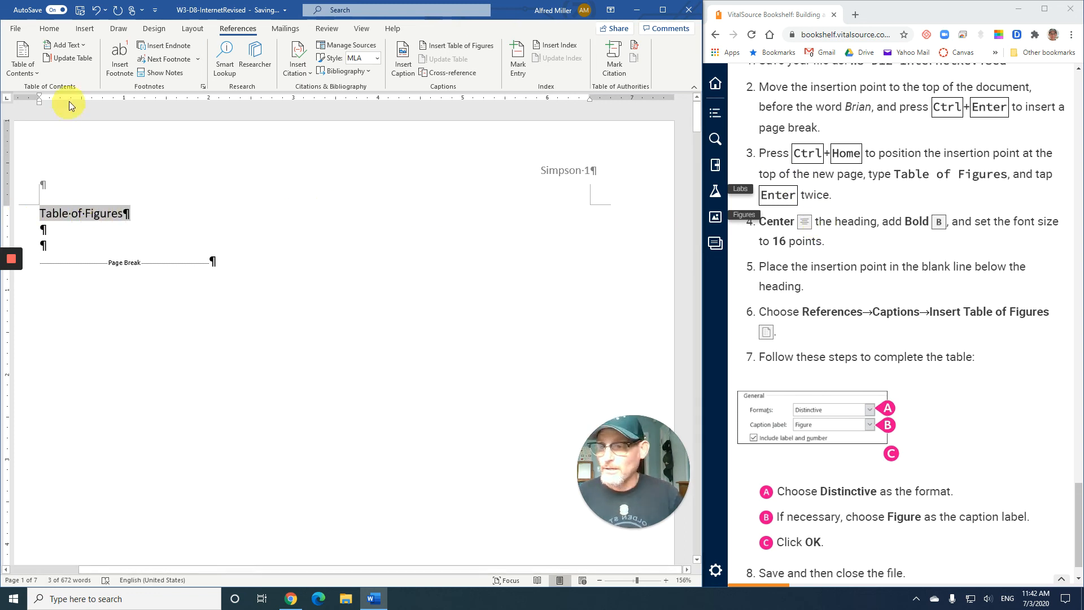
click(50, 29)
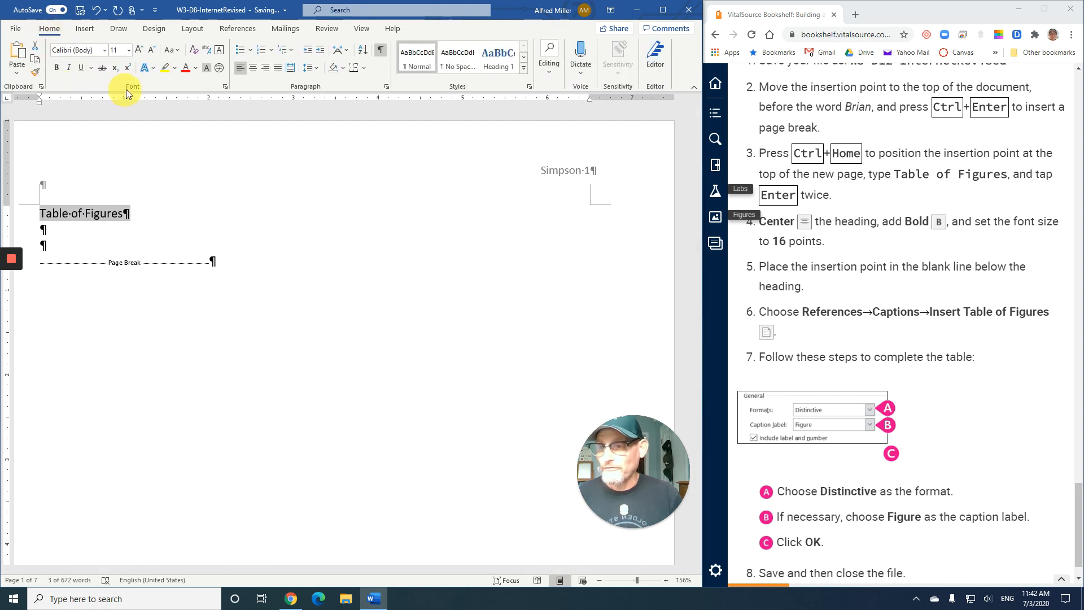
click(55, 67)
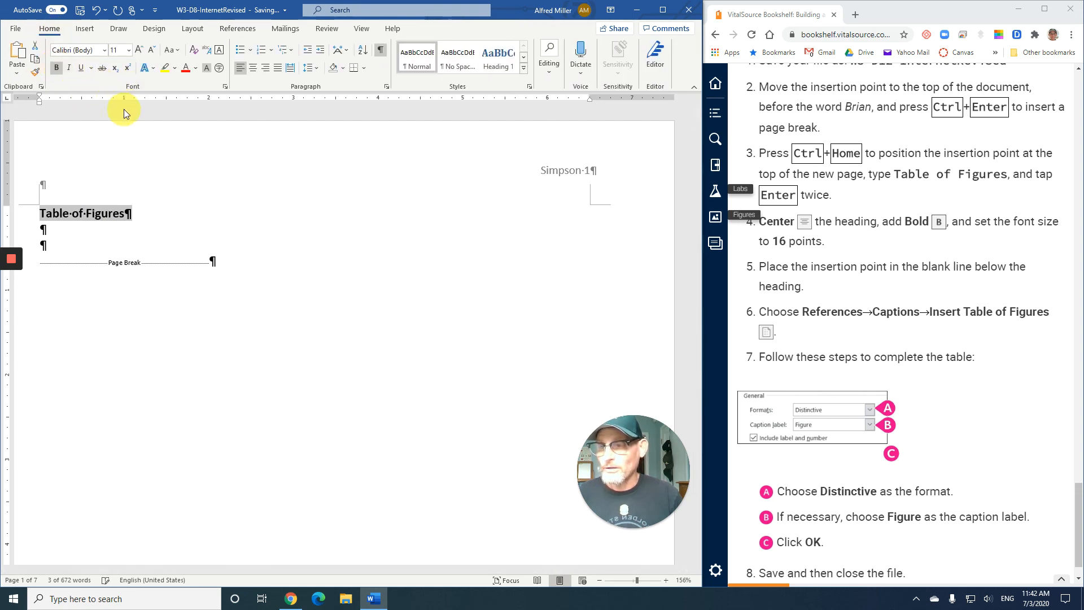
click(128, 51)
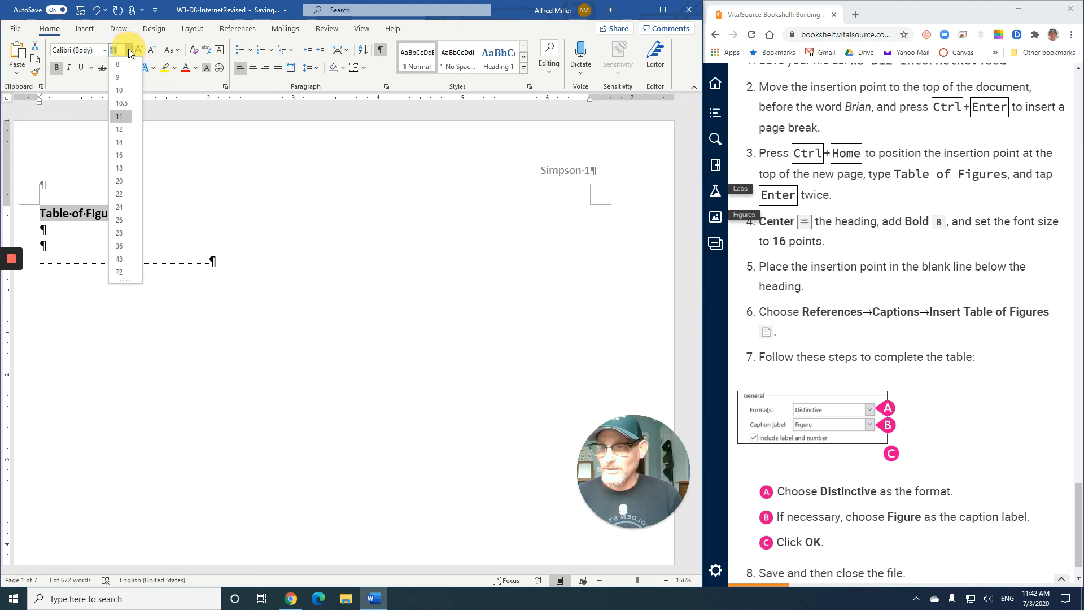
click(119, 155)
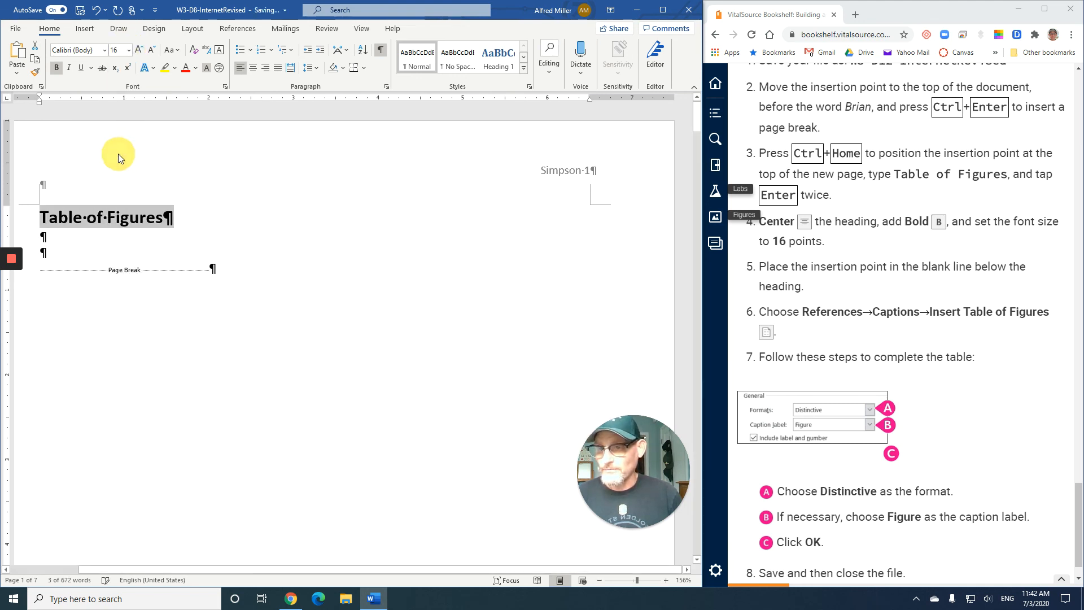
click(313, 68)
click(251, 67)
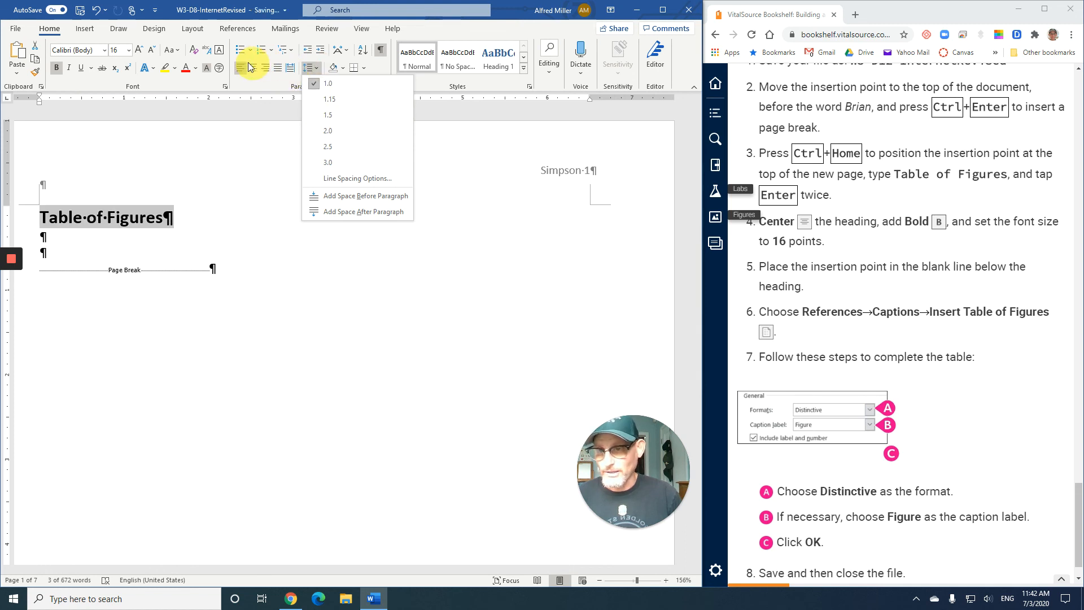
click(256, 69)
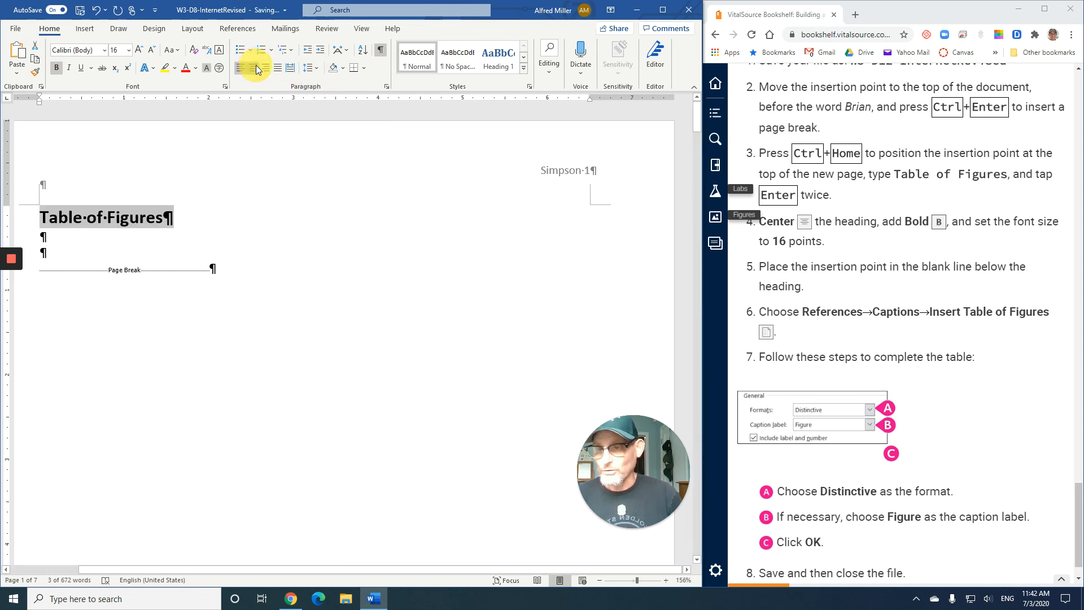
click(257, 69)
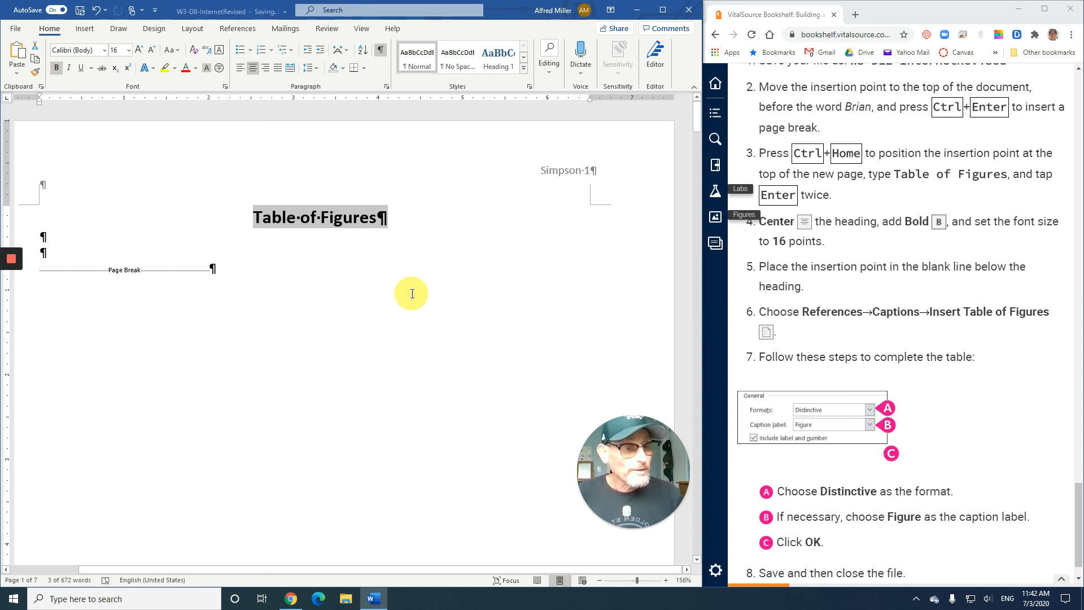
- Insert a table of figures in the blank line below the heading, using the Distinctive format and the Figure caption label
click(78, 240)
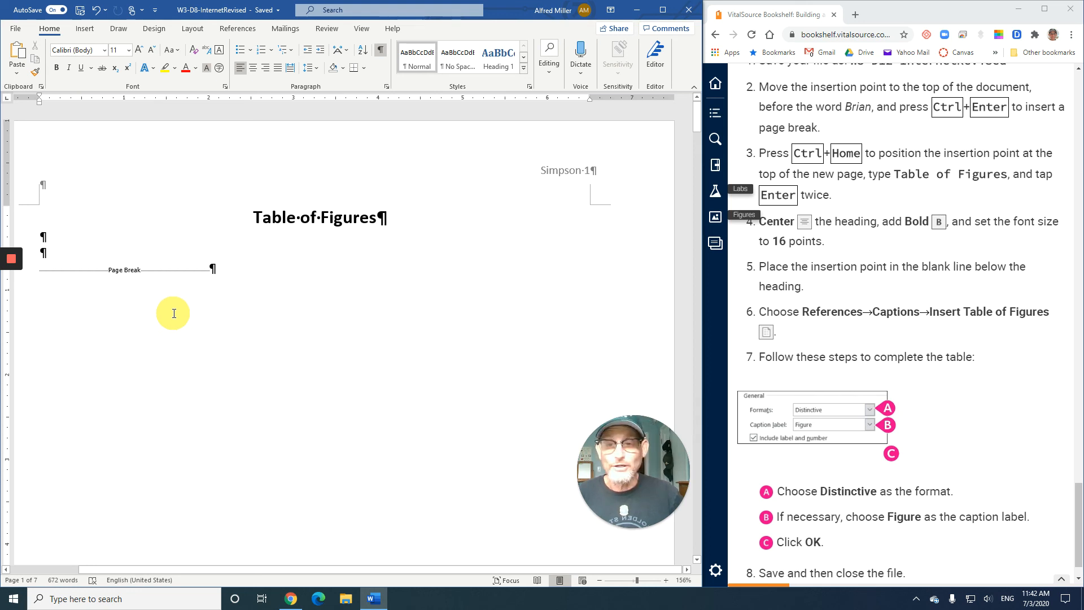
click(239, 28)
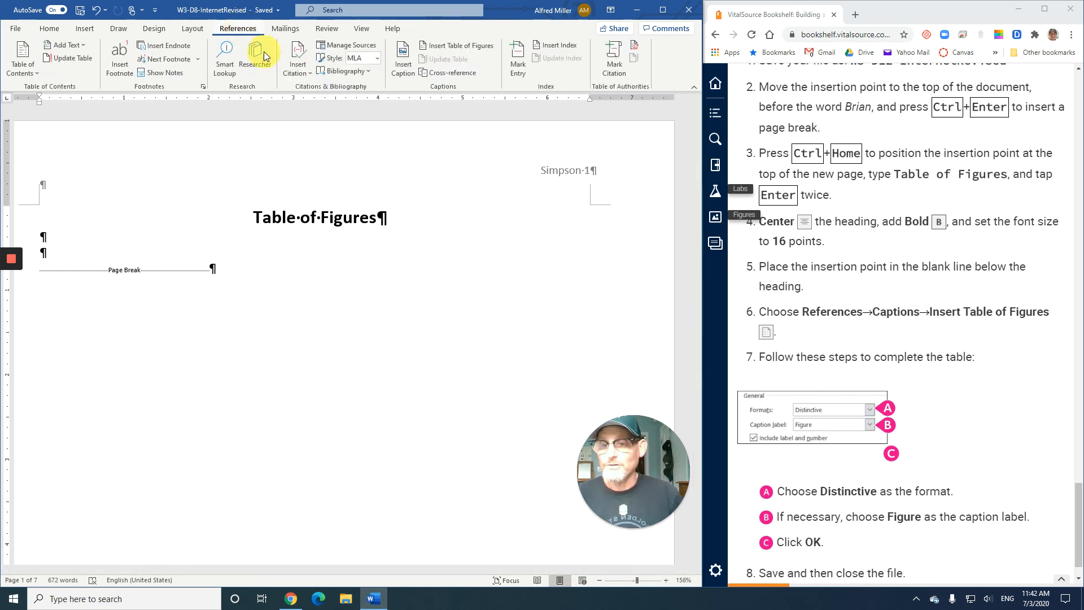
click(448, 46)
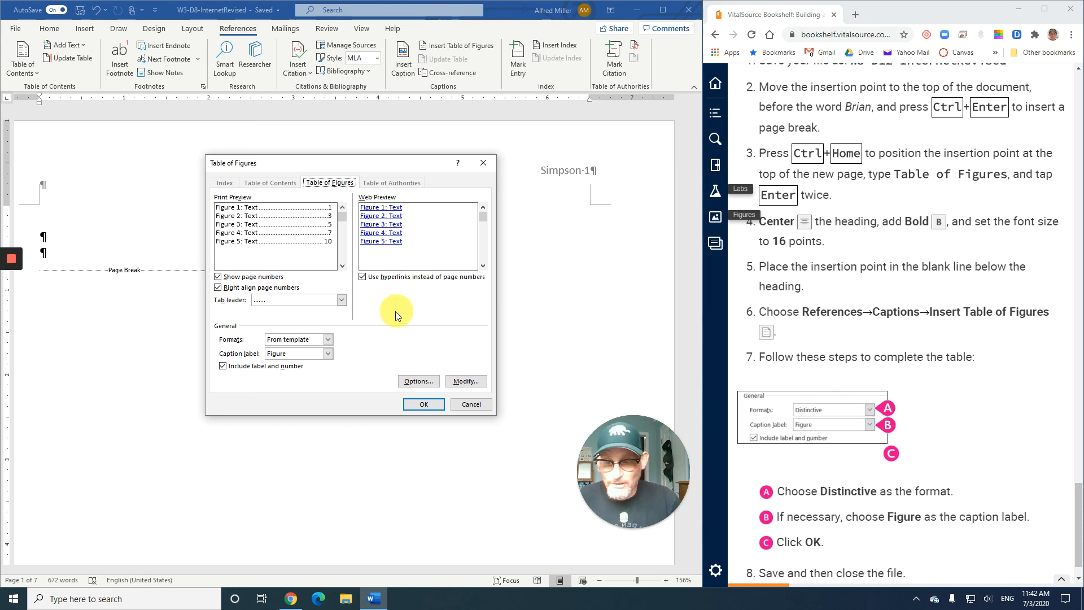
click(329, 339)
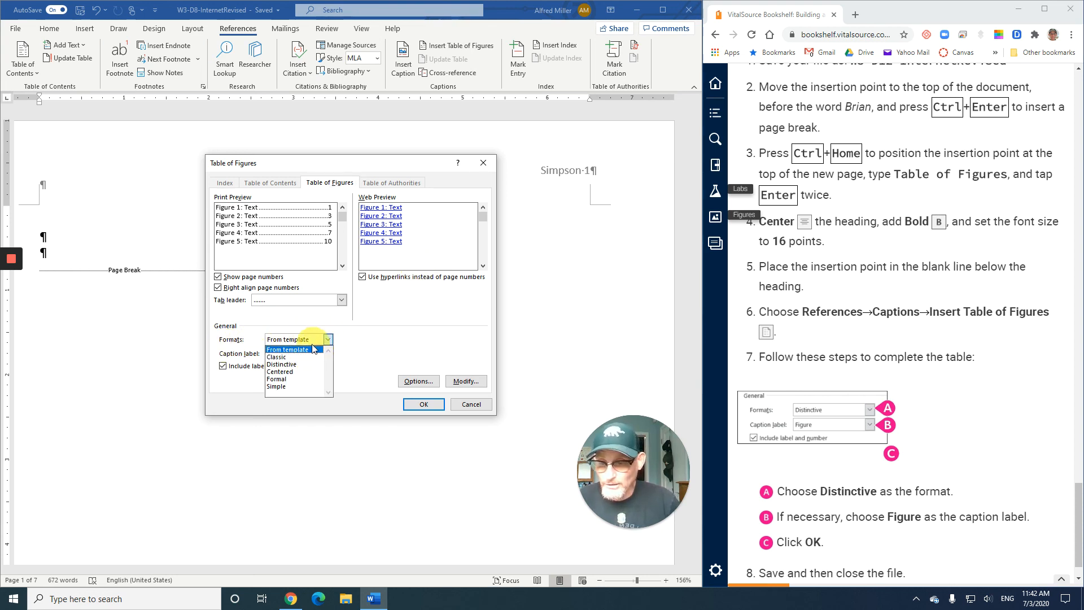
click(298, 365)
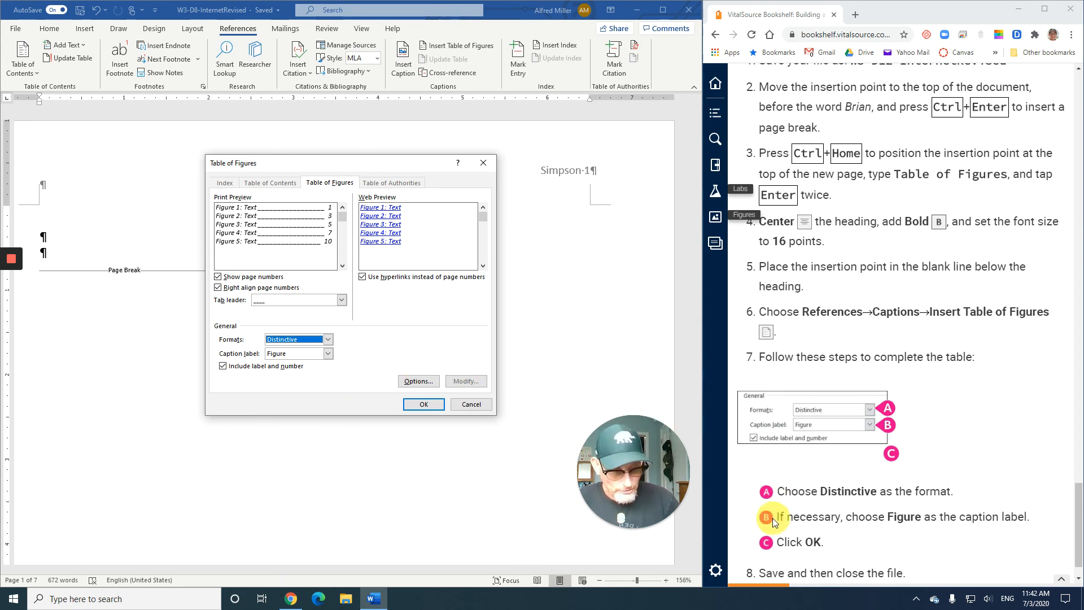
click(433, 403)
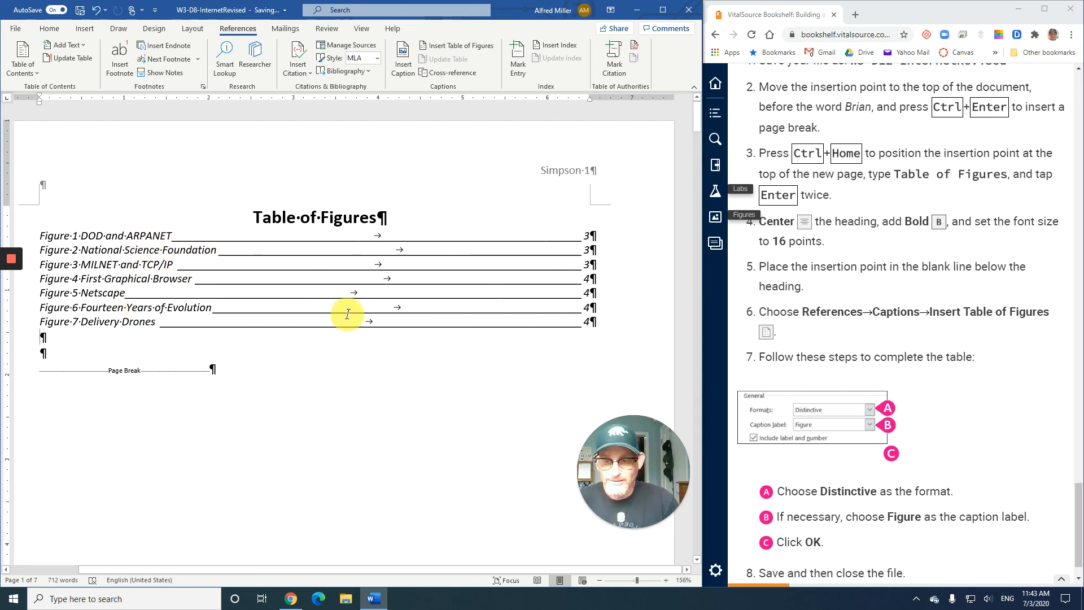
- Save the W3-D8-InternetRevised document and close it, leaving Word open
scroll(811, 405, down, 1)
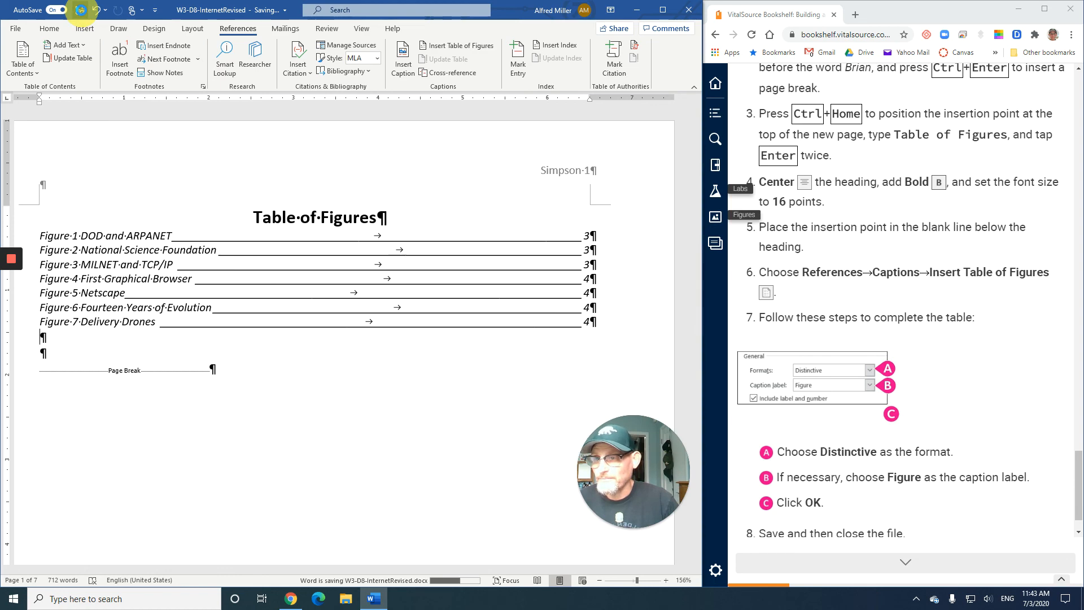
click(16, 28)
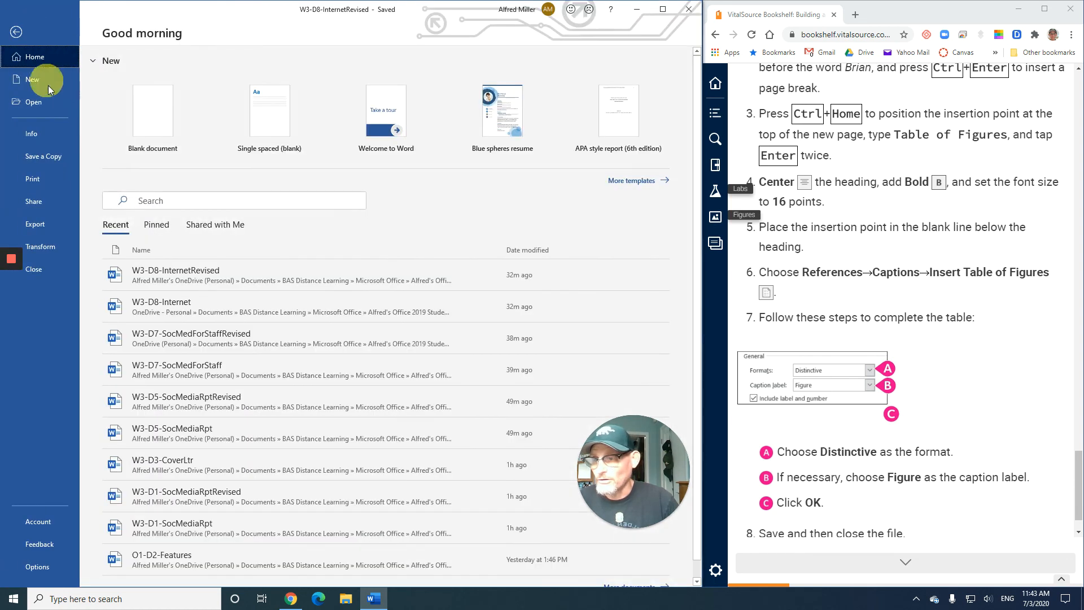
click(40, 269)
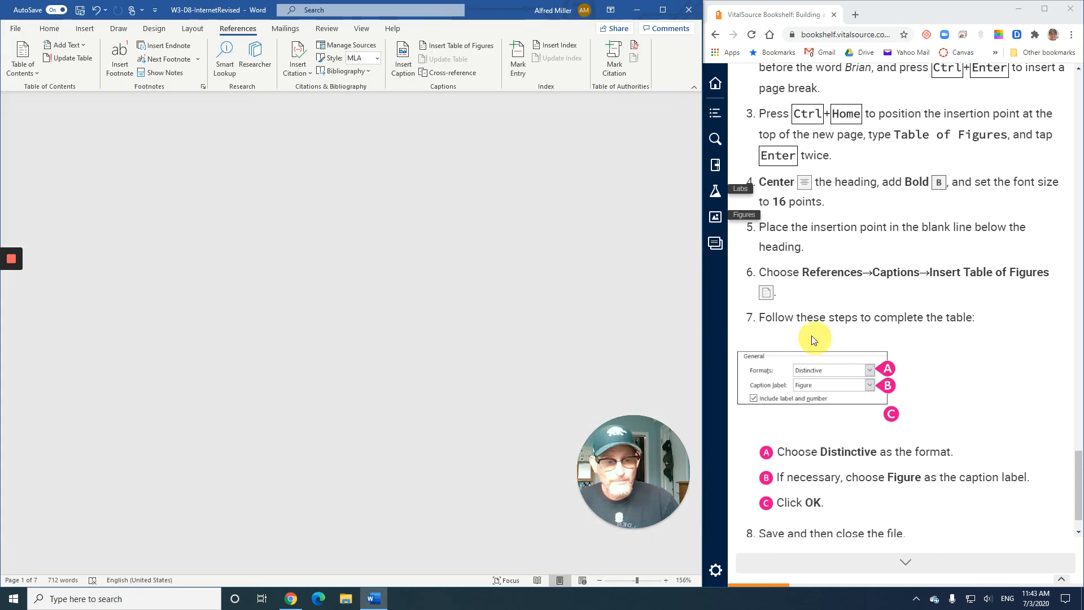
- In the Bookshelf e-book, go to the next section and read about using Track Changes and reviewing tracked changes
scroll(813, 339, down, 1)
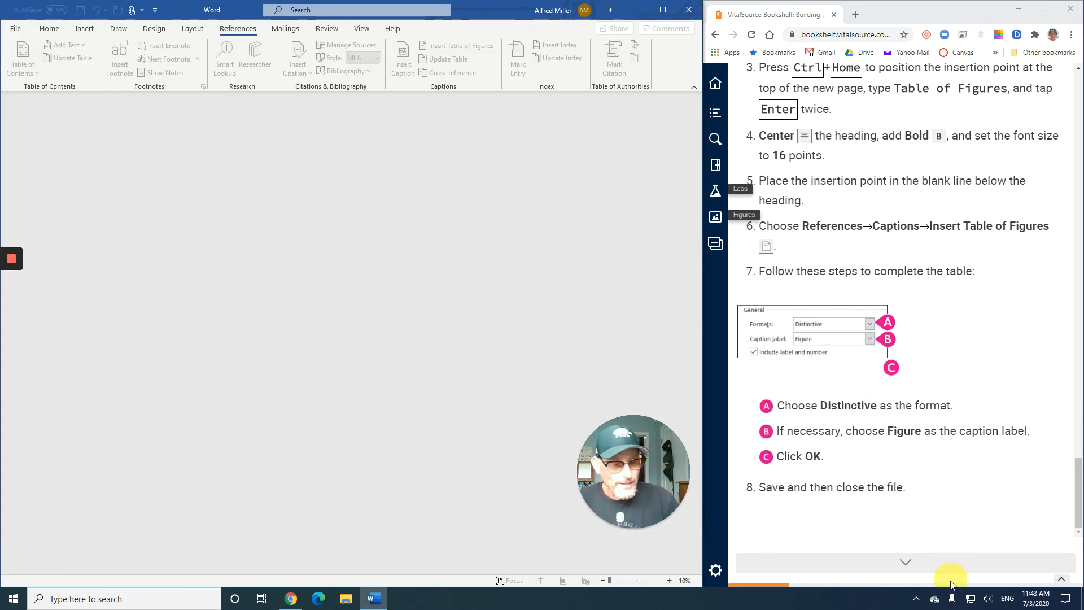
click(908, 564)
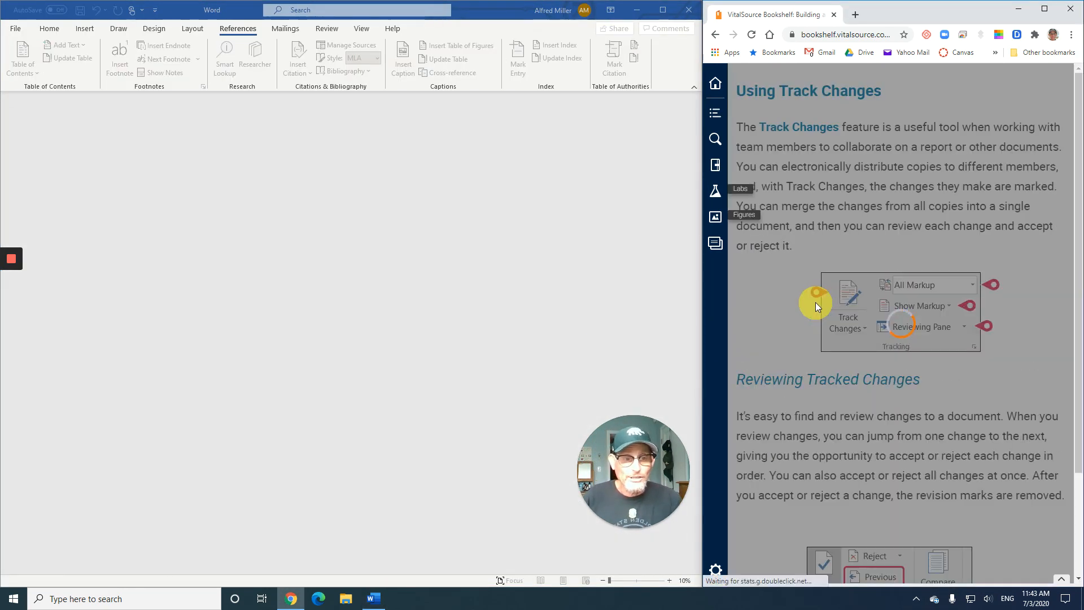
scroll(854, 271, down, 5)
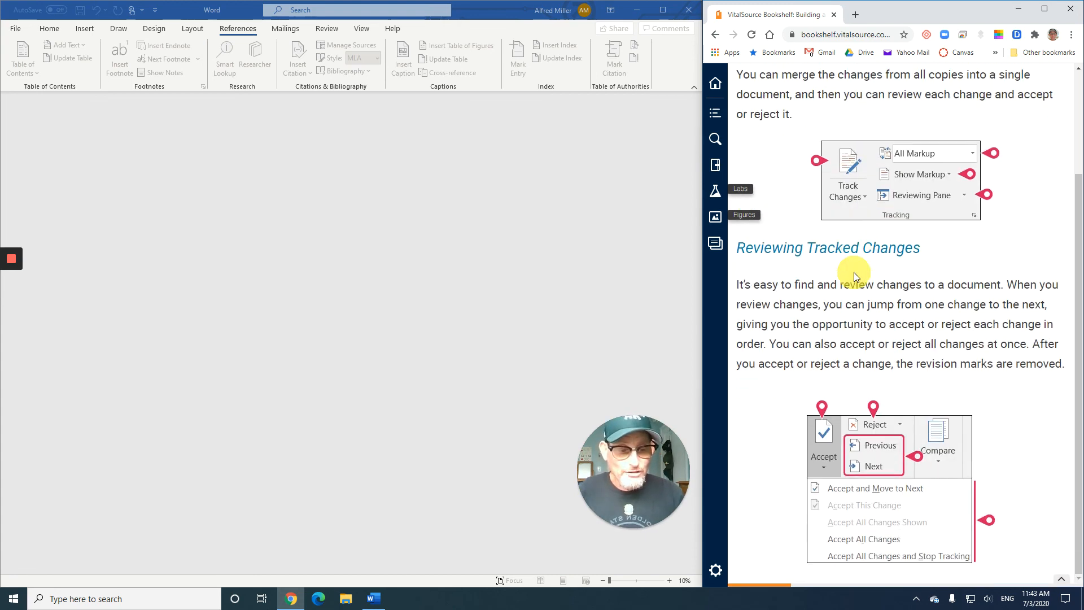
scroll(857, 276, up, 4)
scroll(856, 276, up, 1)
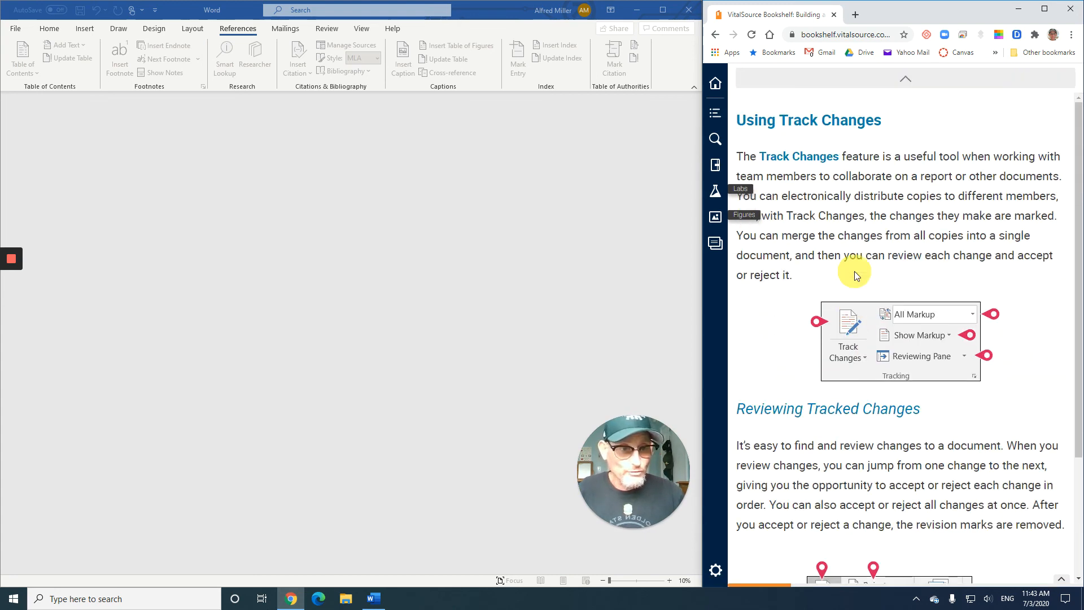
scroll(855, 271, down, 3)
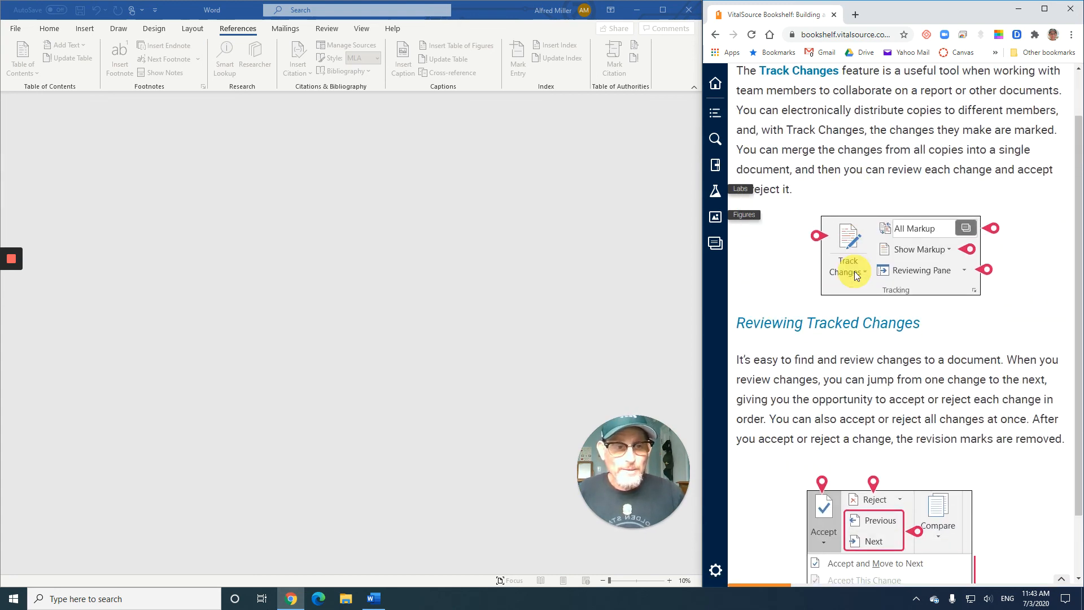
scroll(855, 271, up, 3)
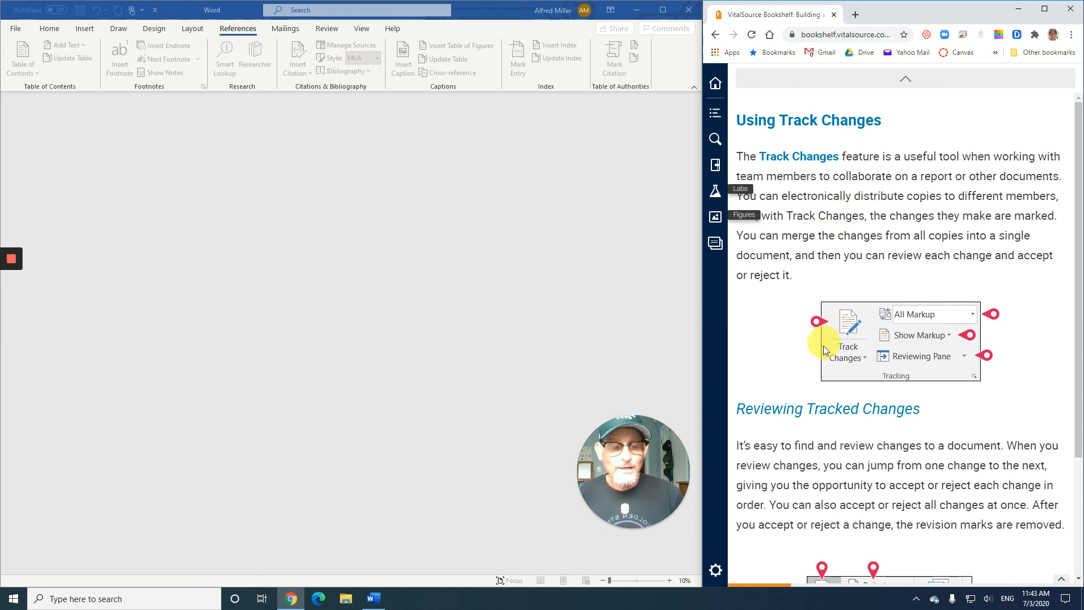
scroll(876, 441, down, 3)
scroll(848, 442, down, 1)
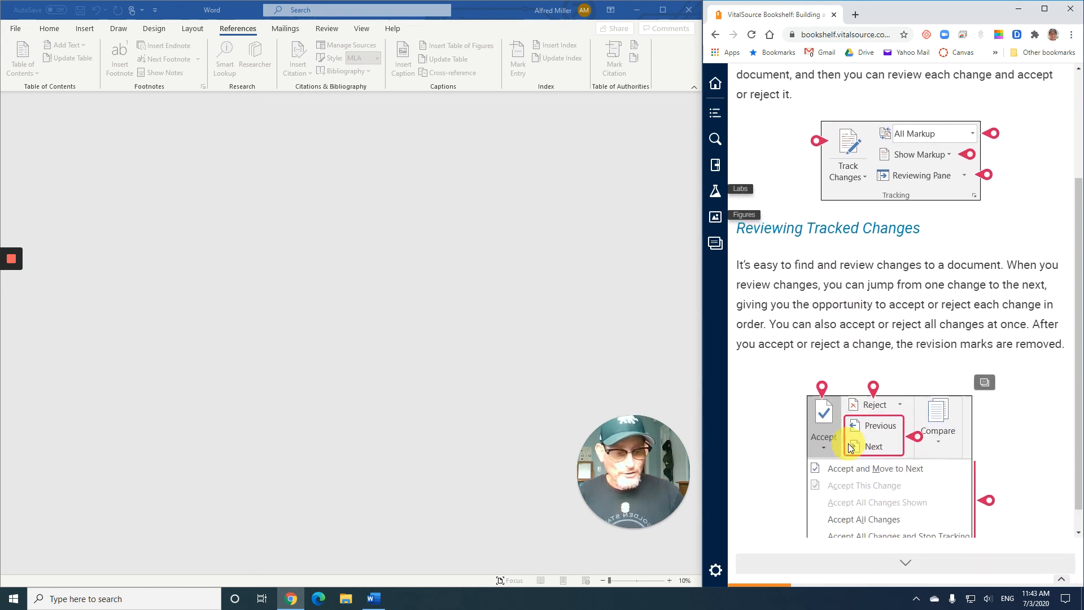
- Page past the Self-Assessment, skim the Reinforce Your Skills exercises to their end, and continue to the following e-book section
click(906, 563)
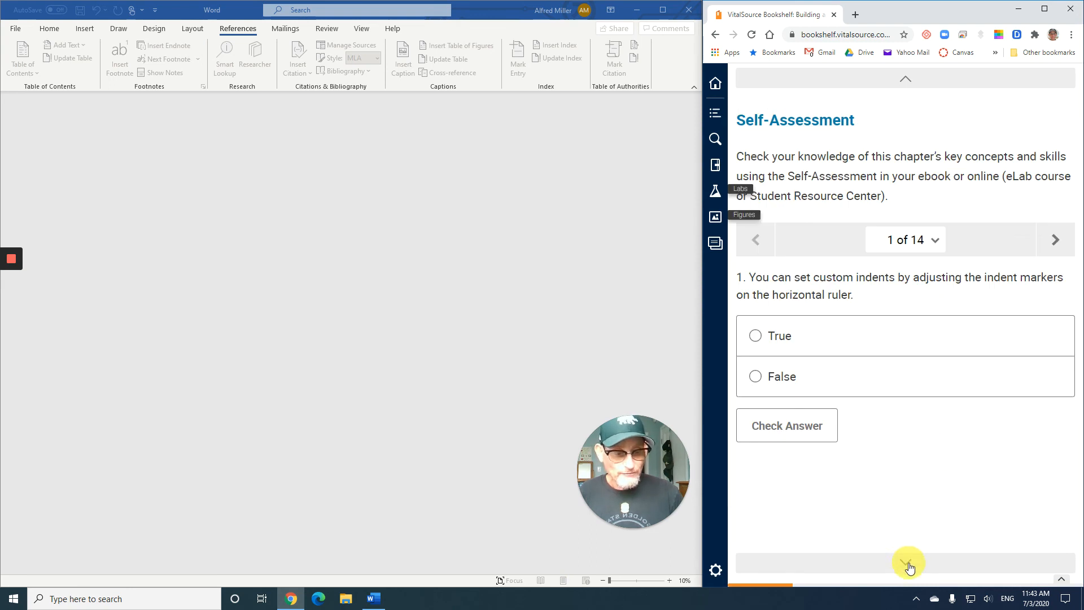
click(907, 561)
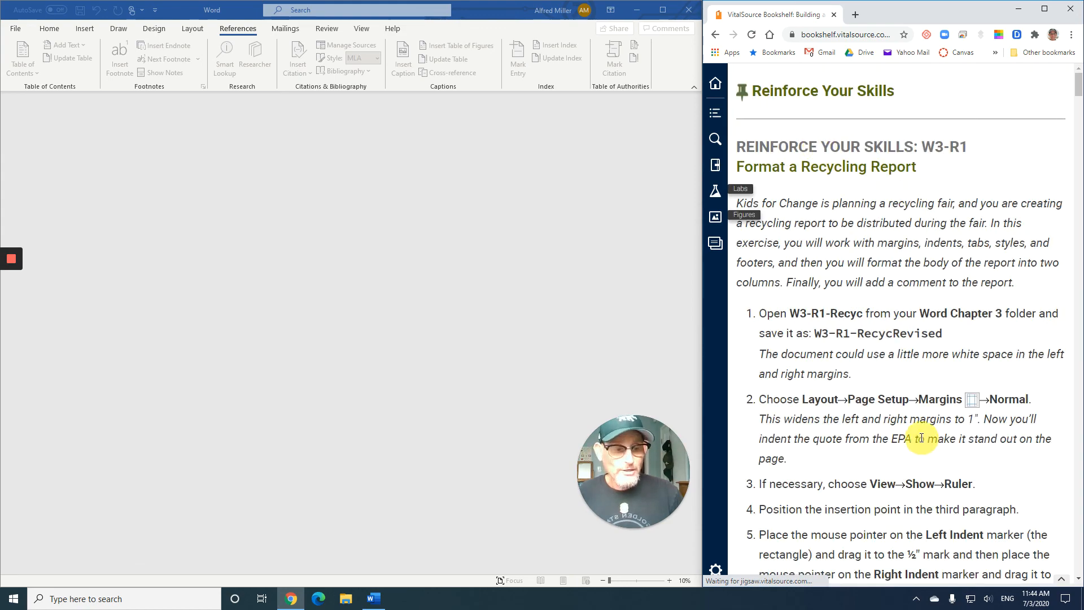
scroll(909, 427, down, 10)
scroll(906, 416, down, 20)
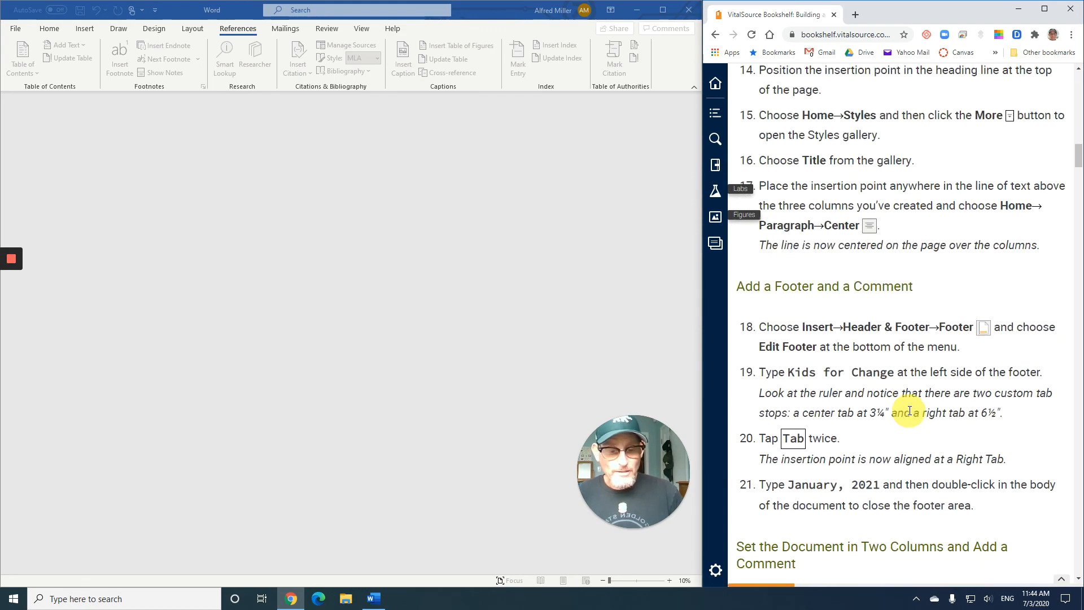
scroll(912, 405, down, 20)
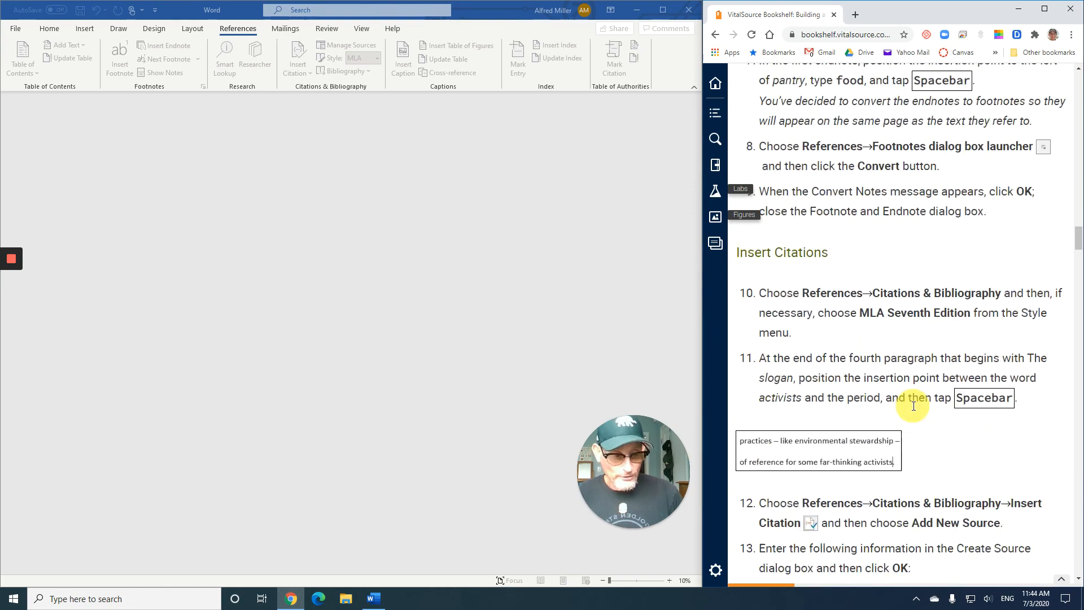
scroll(917, 403, down, 20)
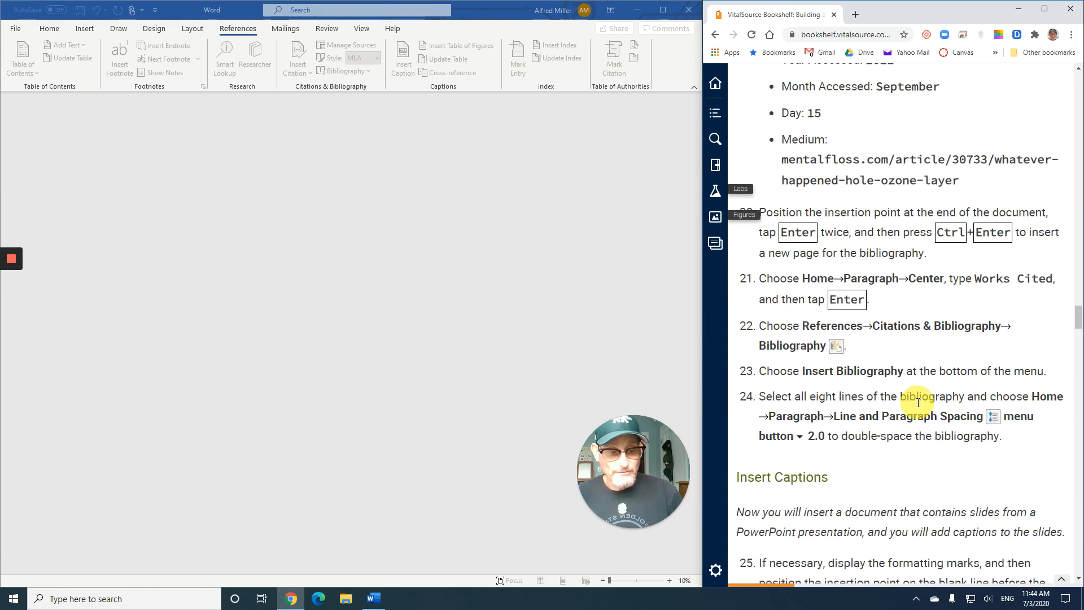
scroll(919, 401, down, 20)
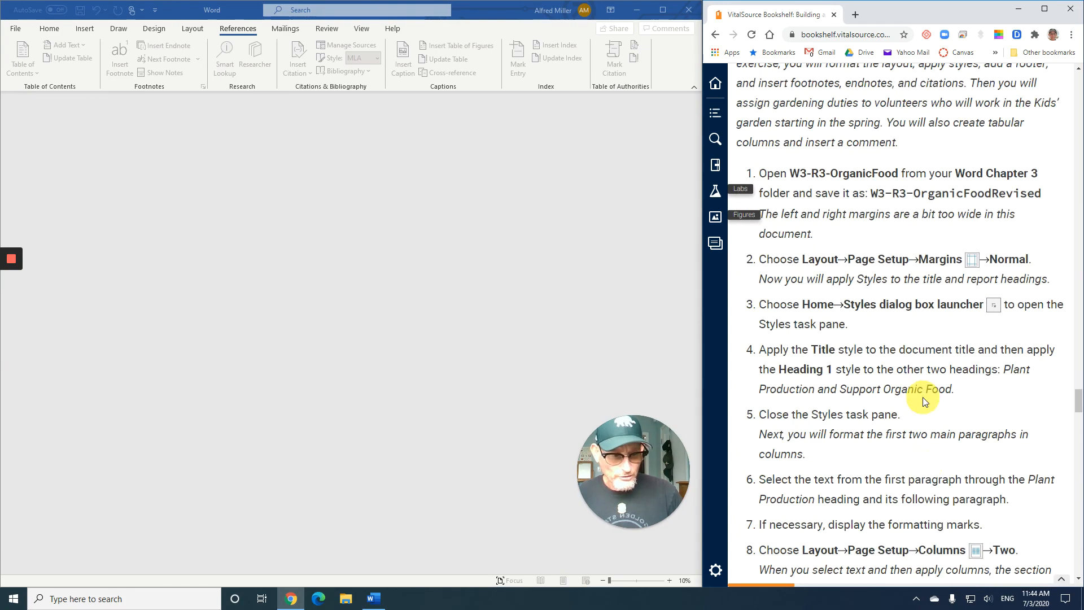
scroll(932, 393, down, 20)
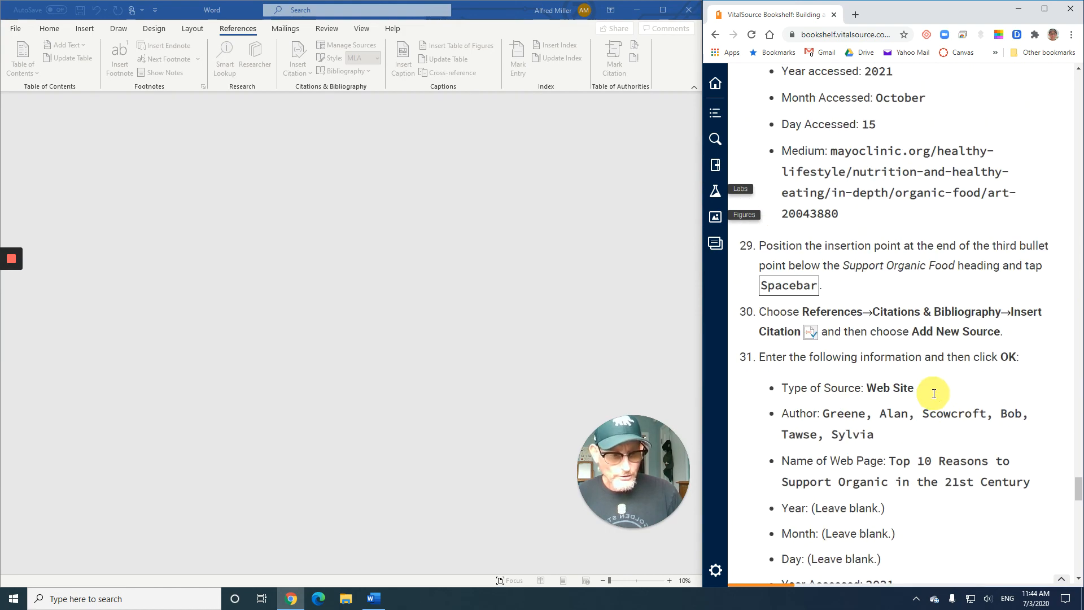
scroll(934, 394, down, 15)
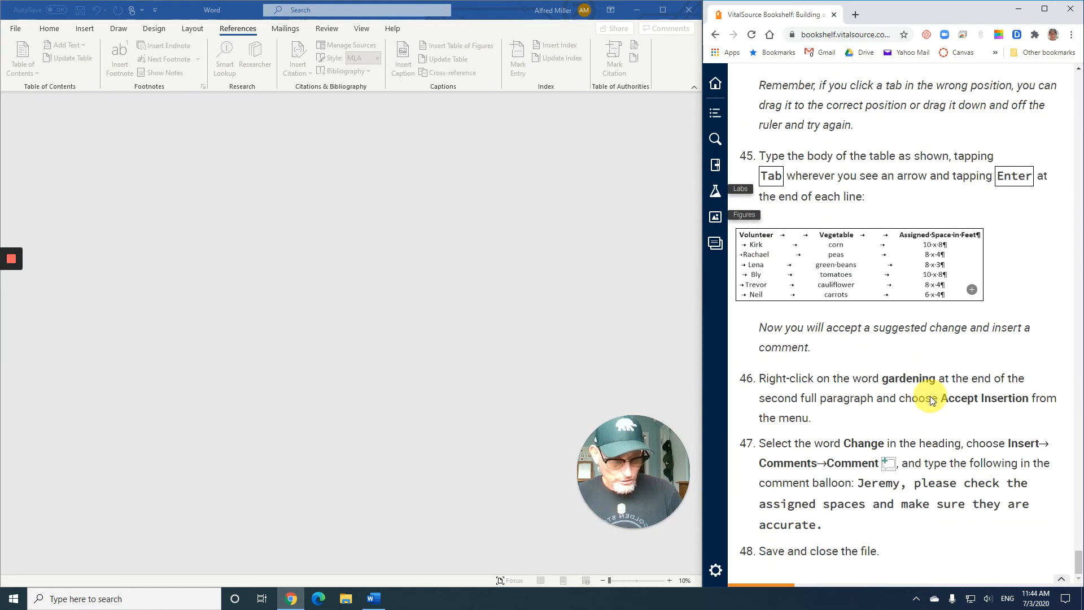
scroll(929, 399, down, 2)
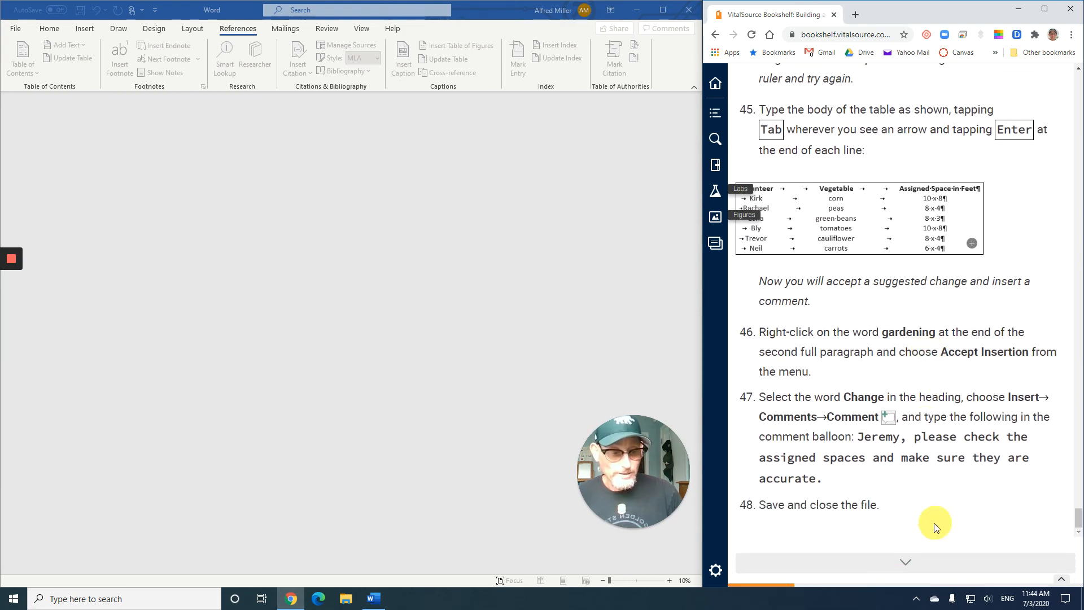
click(911, 561)
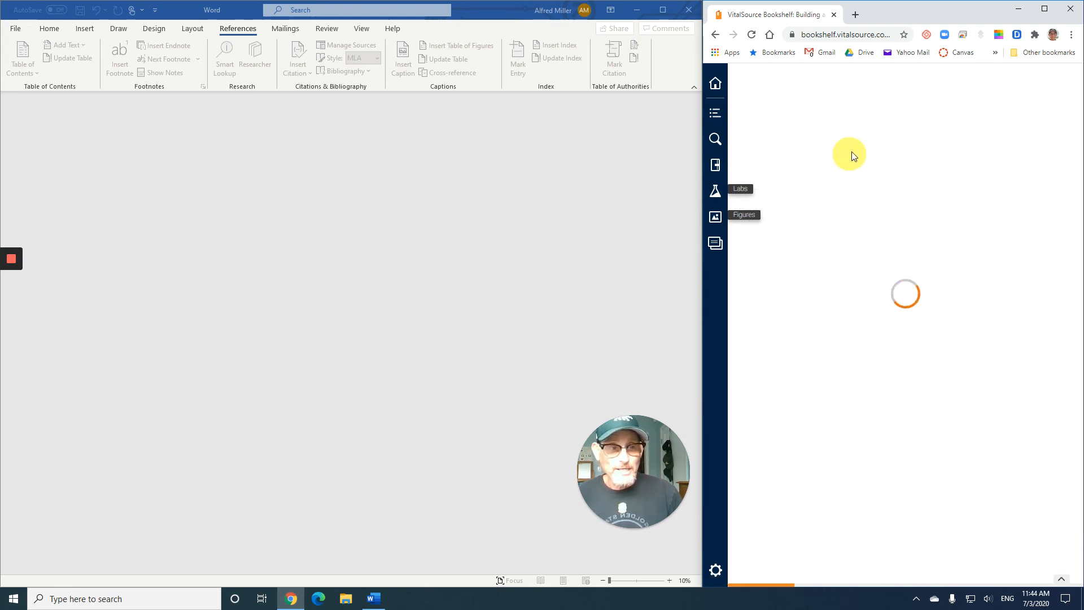